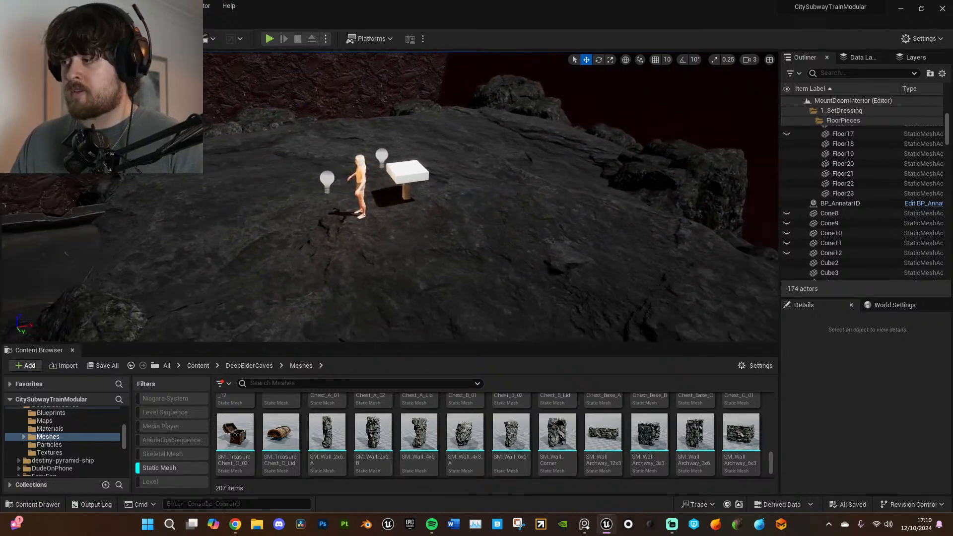
- Delete the dark rock piece standing in the lava beside the large rock column
right_click_drag(422, 198, 494, 266)
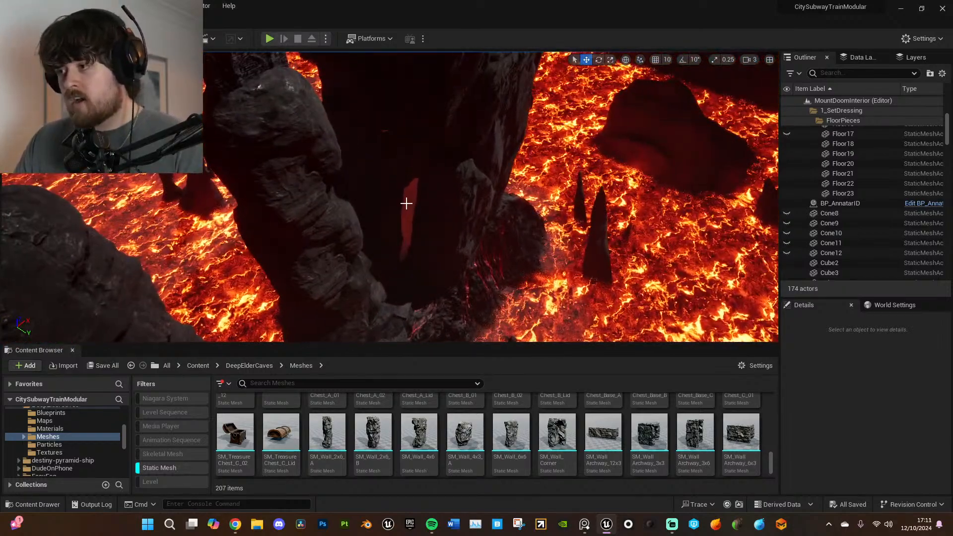
left_click(474, 237)
key("Delete")
right_click_drag(479, 259, 499, 226)
right_click_drag(645, 70, 649, 55)
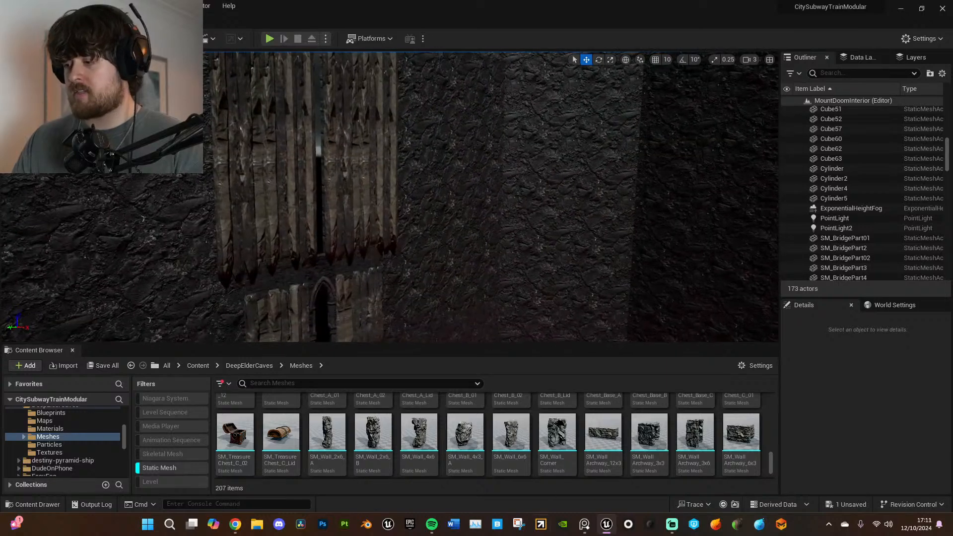
- Switch to the Mount Doom interior reference board and examine the lava cavern concept art and the doorway image
left_click(585, 524)
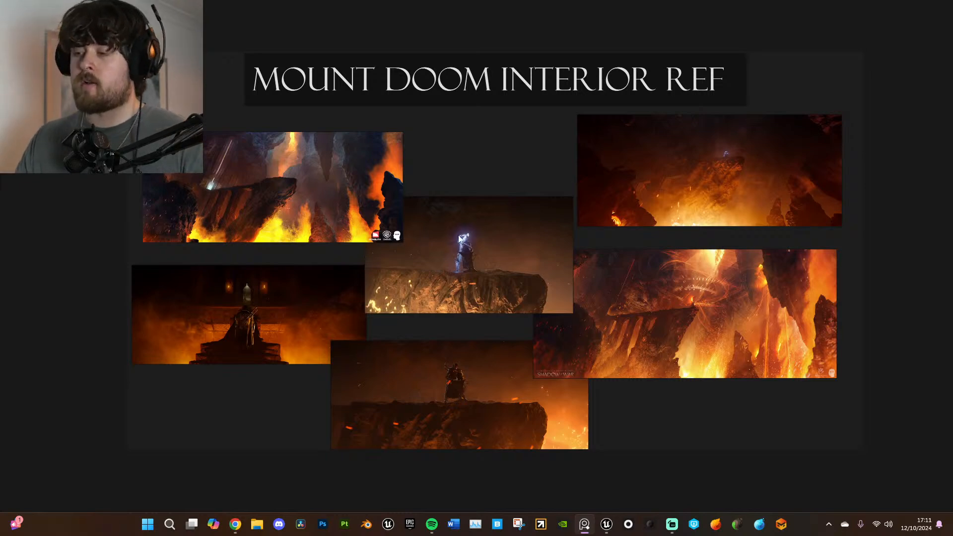
scroll(314, 218, "up", 2)
middle_click_drag(461, 160, 598, 198)
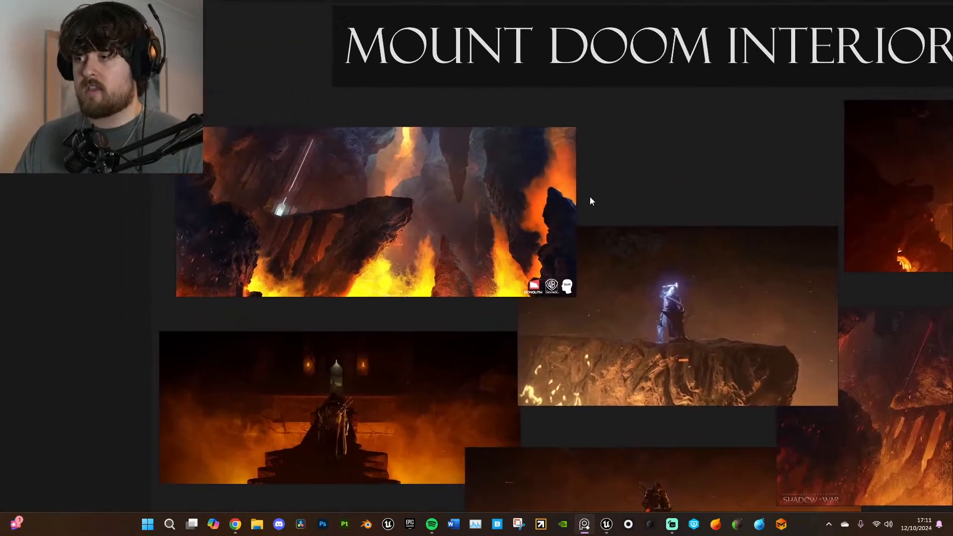
scroll(406, 197, "up", 2)
middle_click_drag(353, 176, 426, 163)
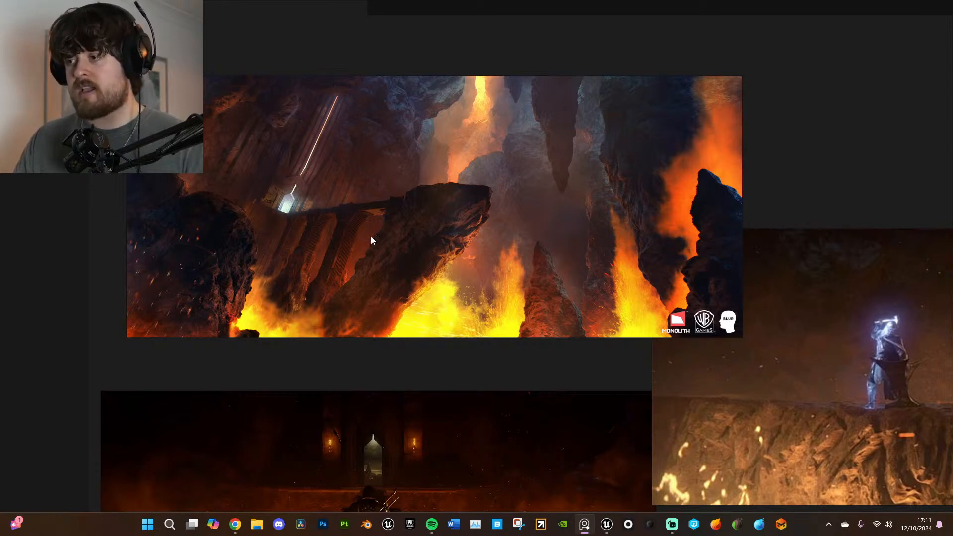
scroll(385, 259, "down", 2)
middle_click_drag(561, 346, 496, 219)
scroll(496, 220, "down", 1)
scroll(397, 331, "up", 3)
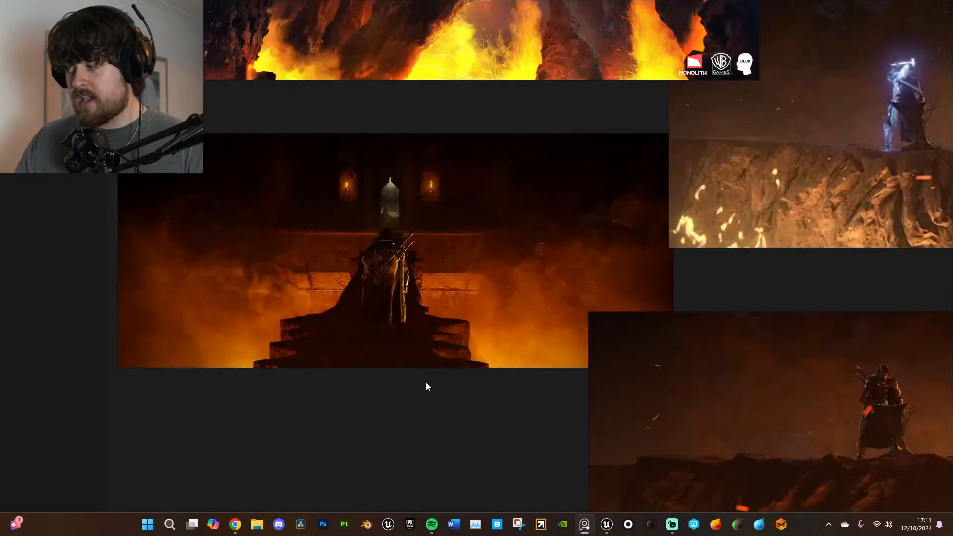
- Examine the reference shots of figures on the rock ledge and the Shadow of War concept art
scroll(496, 399, "down", 2)
scroll(728, 396, "up", 1)
middle_click_drag(728, 396, 389, 247)
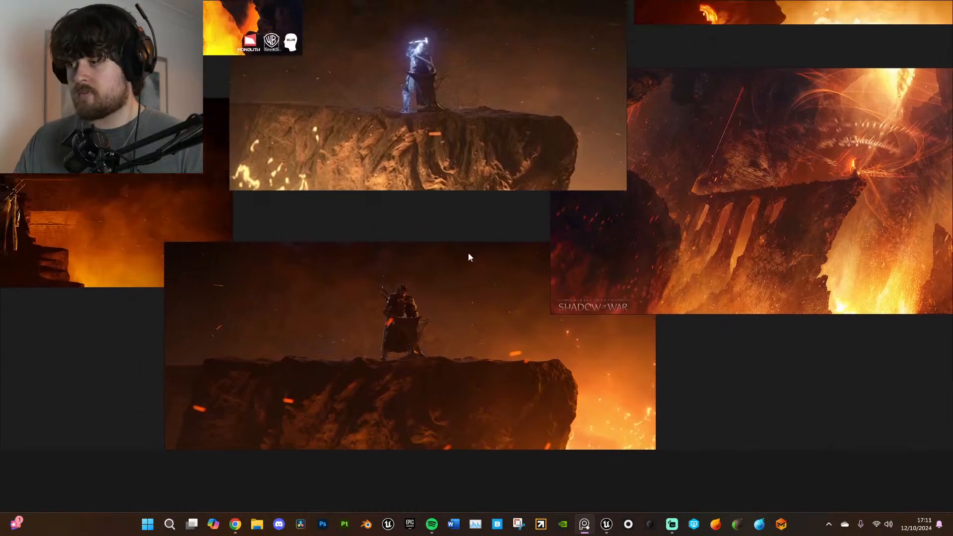
middle_click_drag(393, 90, 380, 255)
middle_click_drag(724, 212, 600, 239)
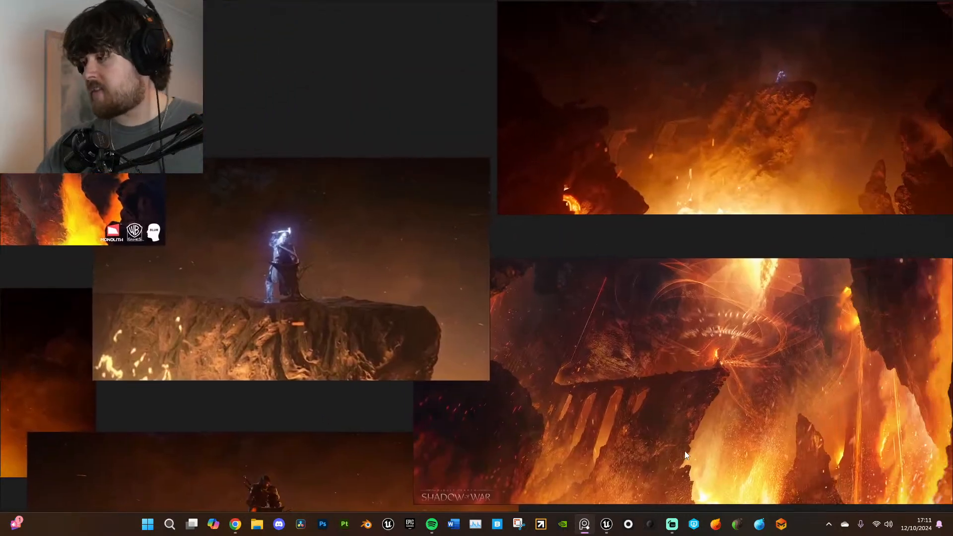
middle_click_drag(727, 253, 646, 333)
middle_click_drag(691, 456, 704, 278)
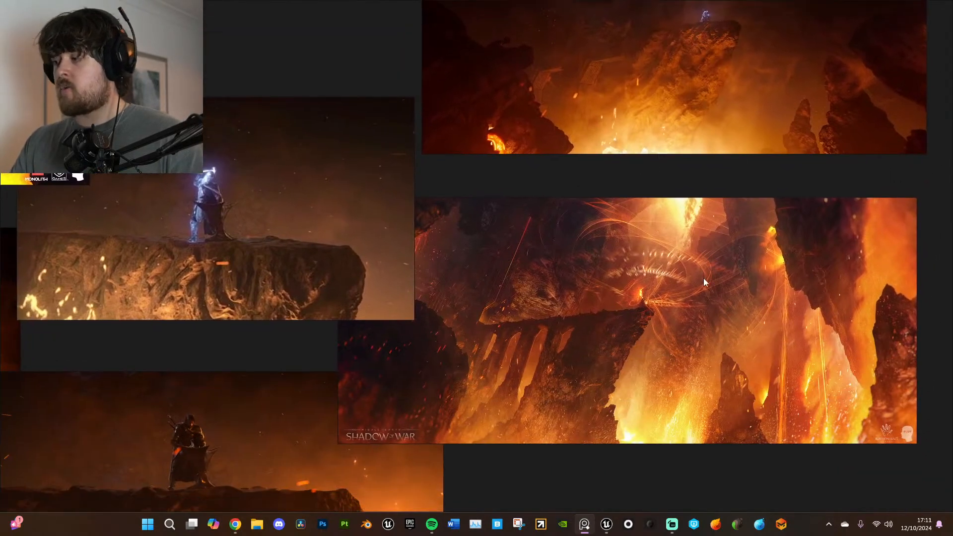
- Compare the cavern concept art with the wide lava shots, and review the whole reference board
middle_click_drag(343, 335, 702, 203)
middle_click_drag(281, 245, 457, 531)
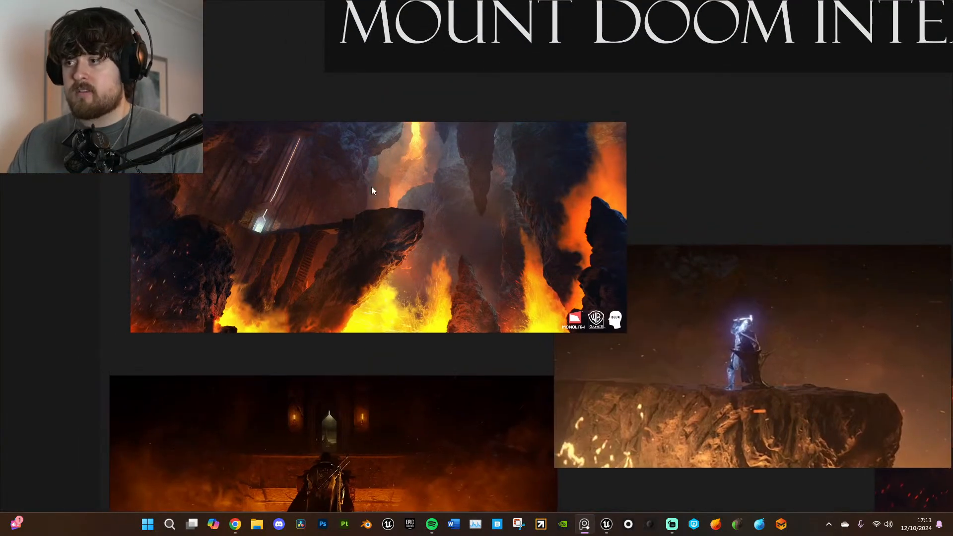
middle_click_drag(666, 217, 100, 209)
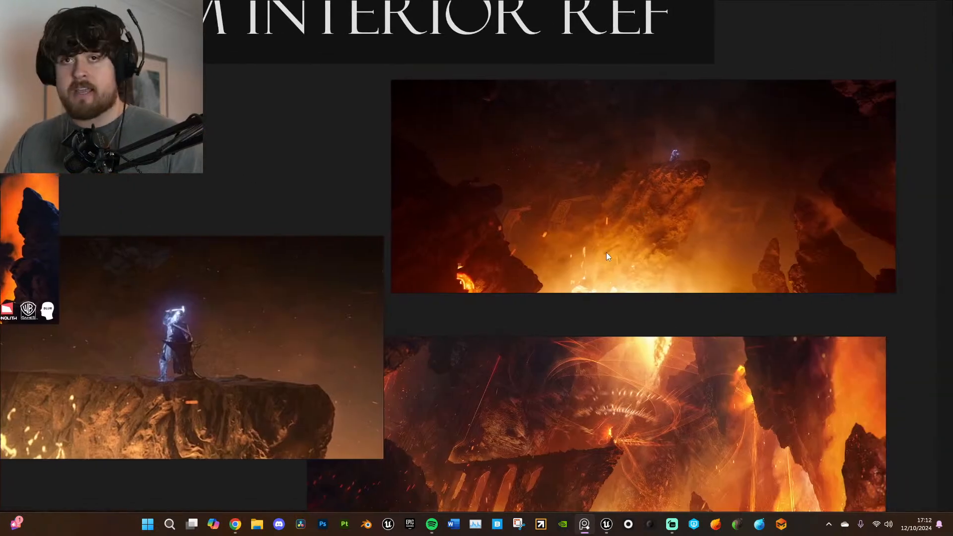
scroll(615, 297, "down", 4)
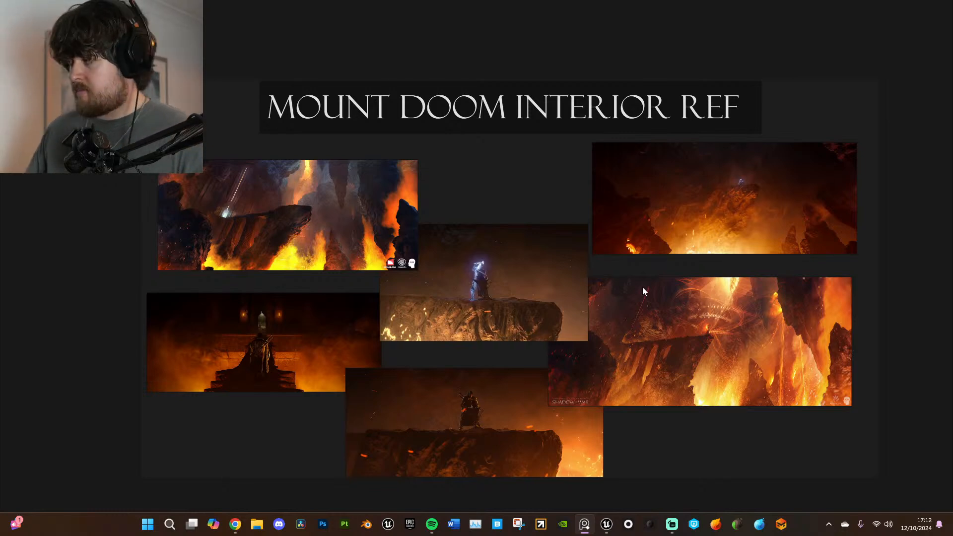
middle_click_drag(651, 263, 617, 247)
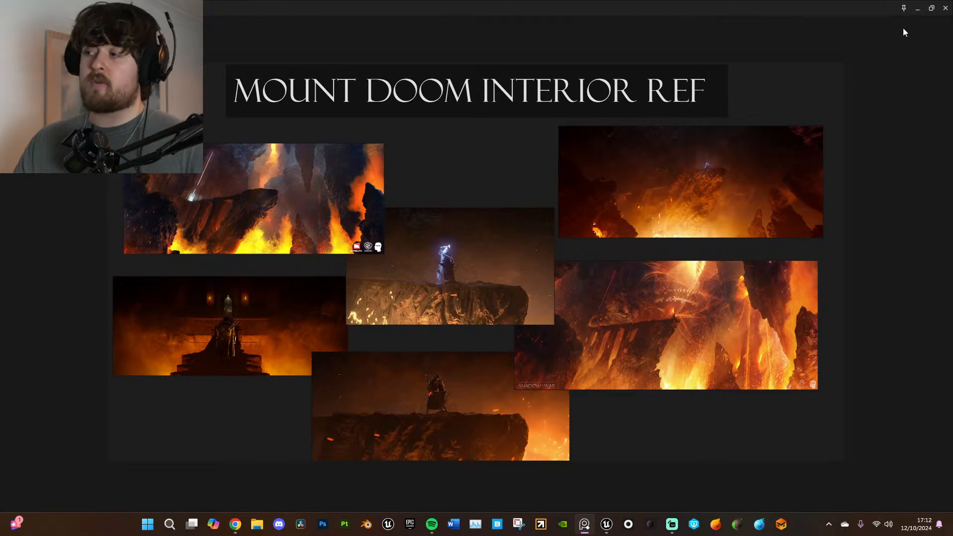
- Examine the lighting, haze and rock silhouettes in the wide shot of the glowing figure on the outcrop
scroll(767, 160, "up", 5)
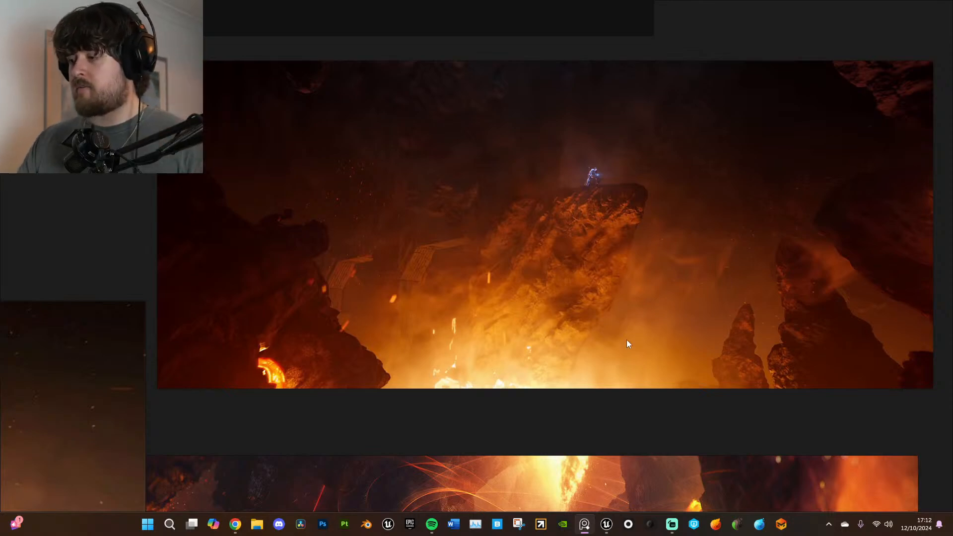
middle_click_drag(570, 436, 589, 442)
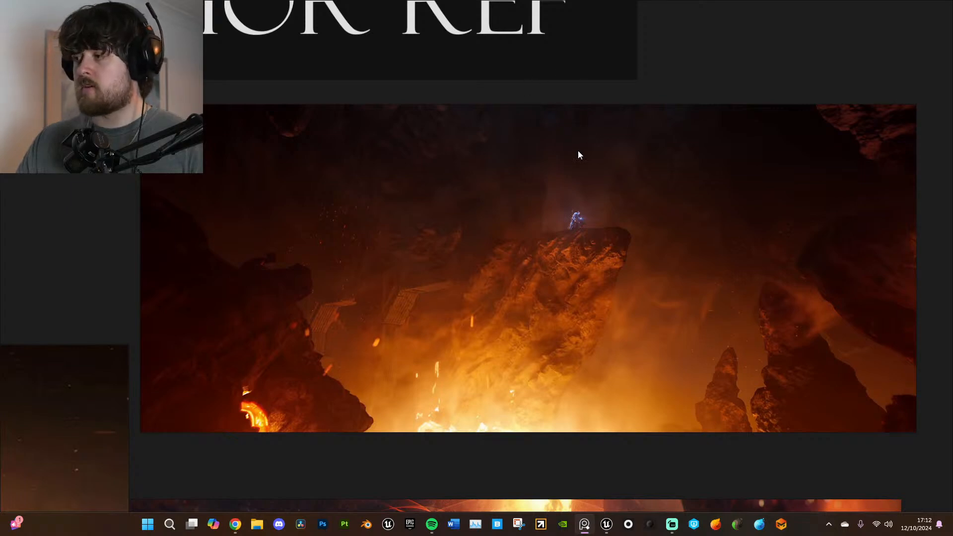
scroll(505, 419, "down", 2)
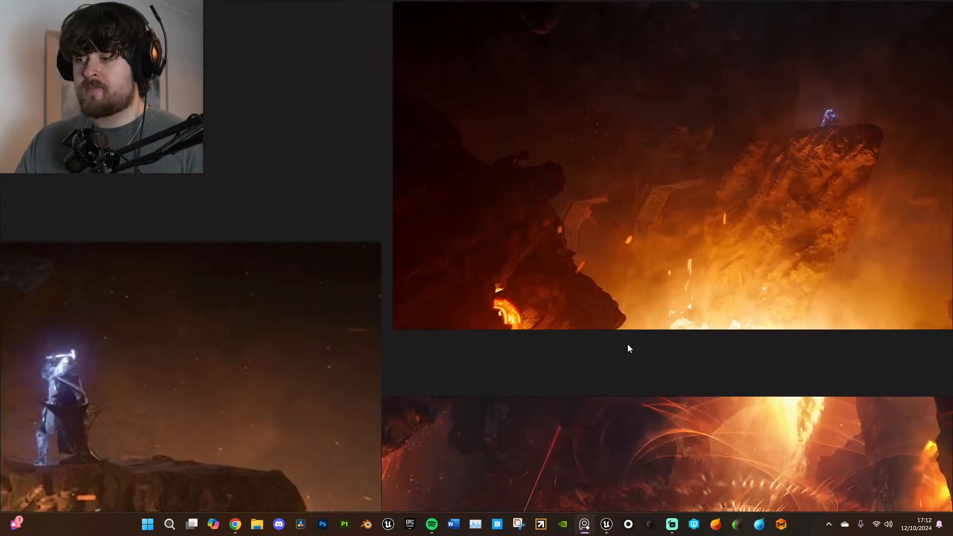
scroll(624, 347, "down", 3)
middle_click_drag(579, 391, 717, 263)
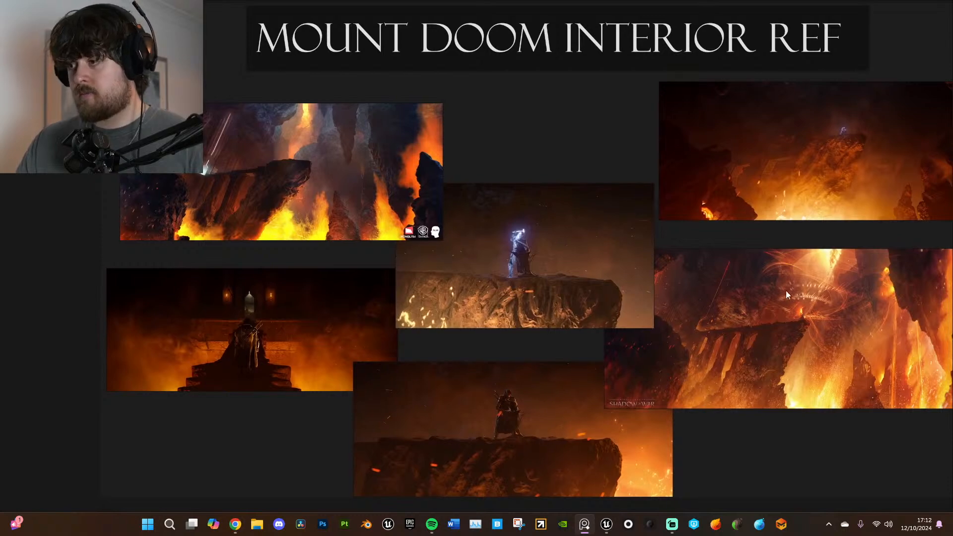
- Switch back to Unreal Editor and place the SM_Wall_6x6 mesh against the cavern wall above the lava
key("alt+Tab")
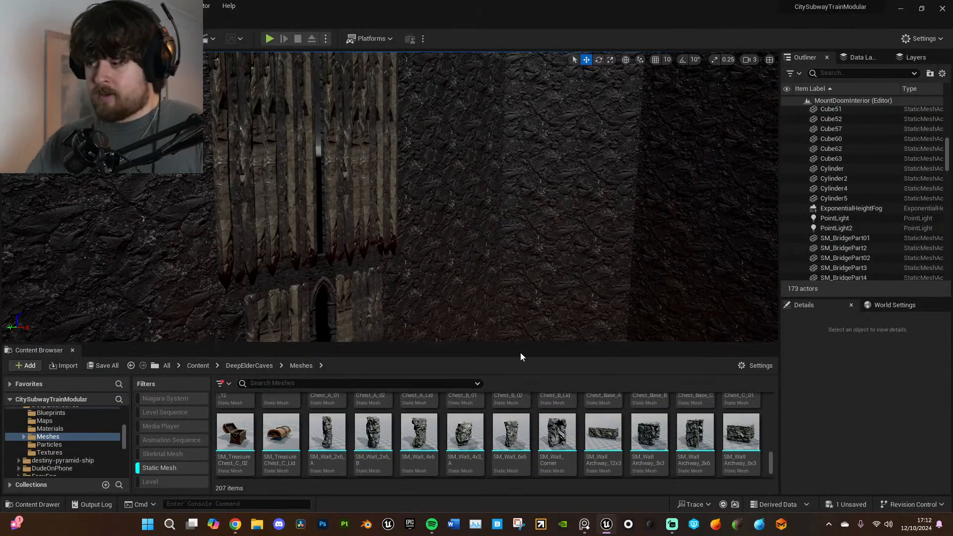
left_click_drag(504, 342, 504, 375)
right_click_drag(496, 238, 209, 334)
left_click_drag(466, 376, 467, 242)
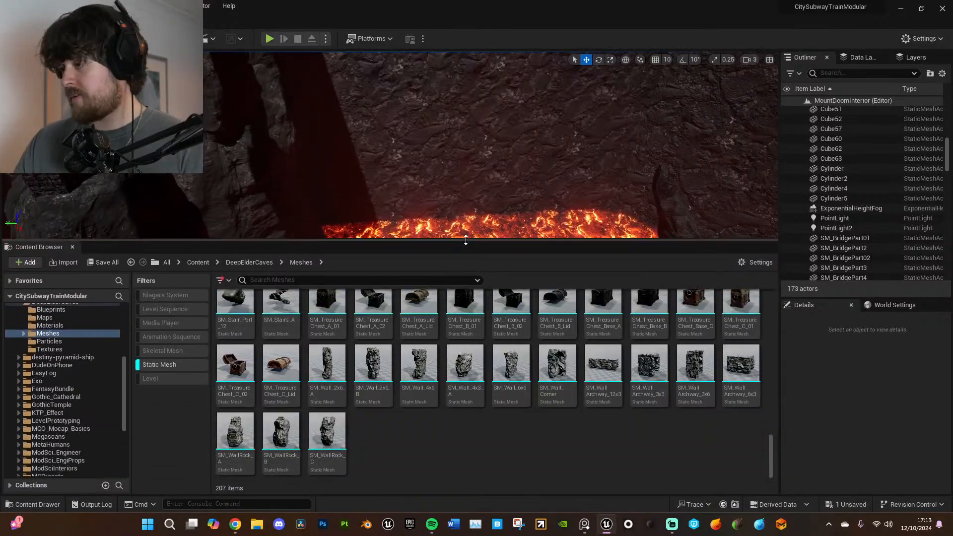
left_click(502, 397)
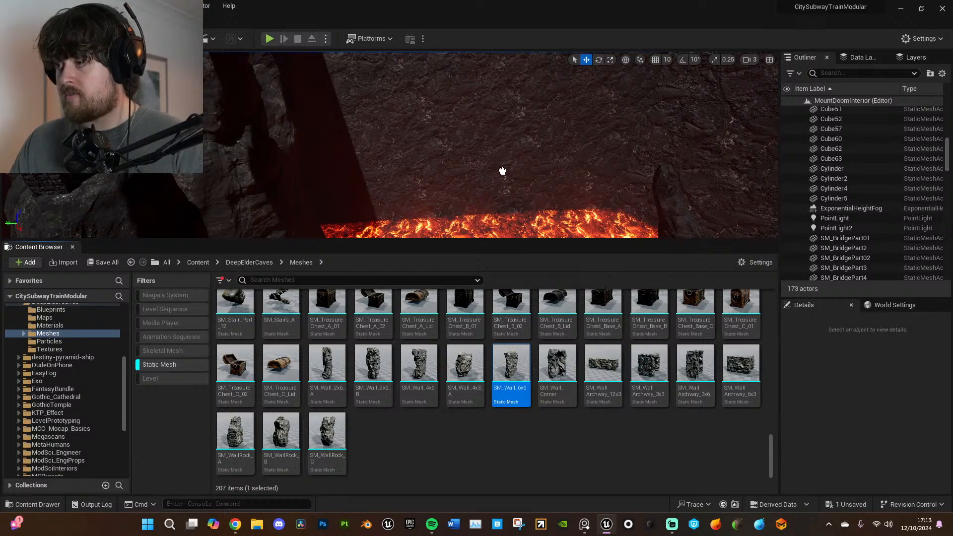
left_click_drag(289, 185, 451, 188)
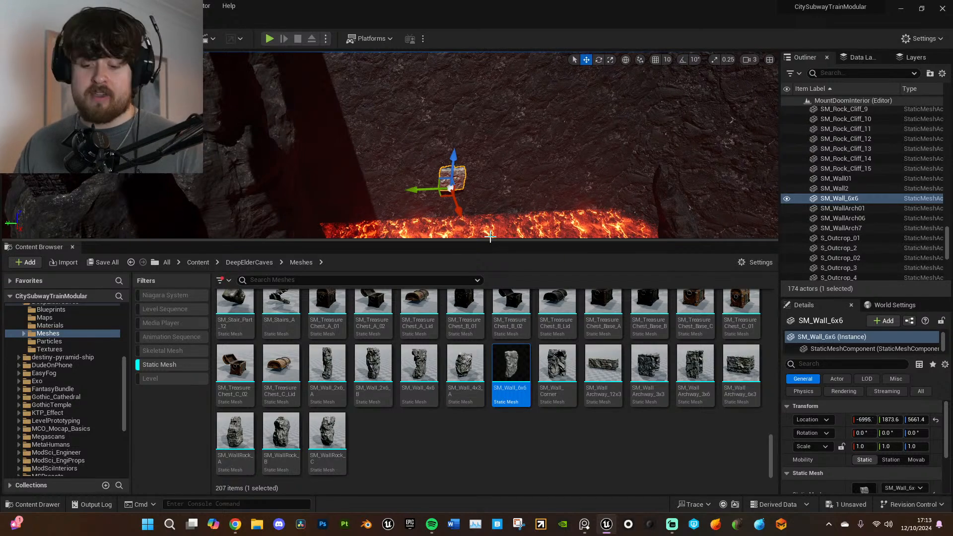
left_click_drag(544, 240, 526, 378)
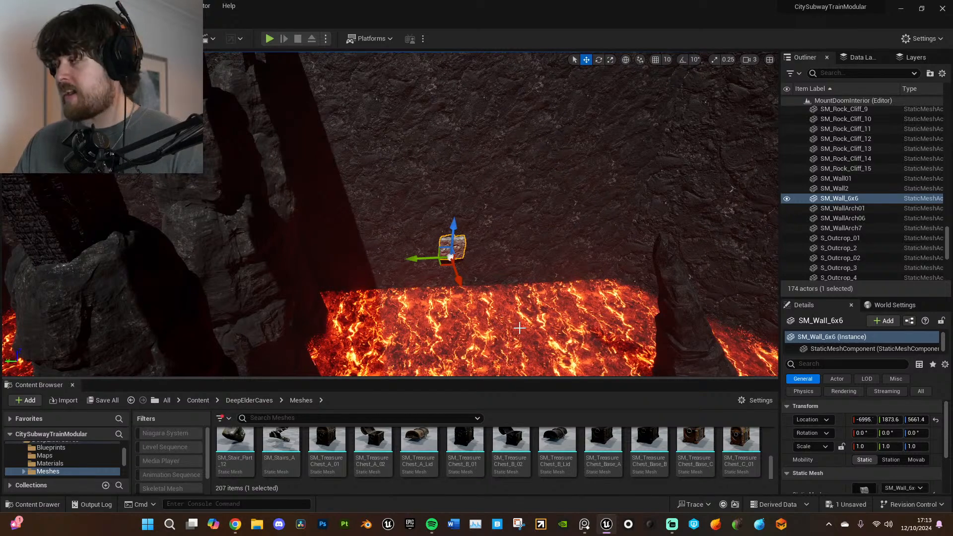
key("f")
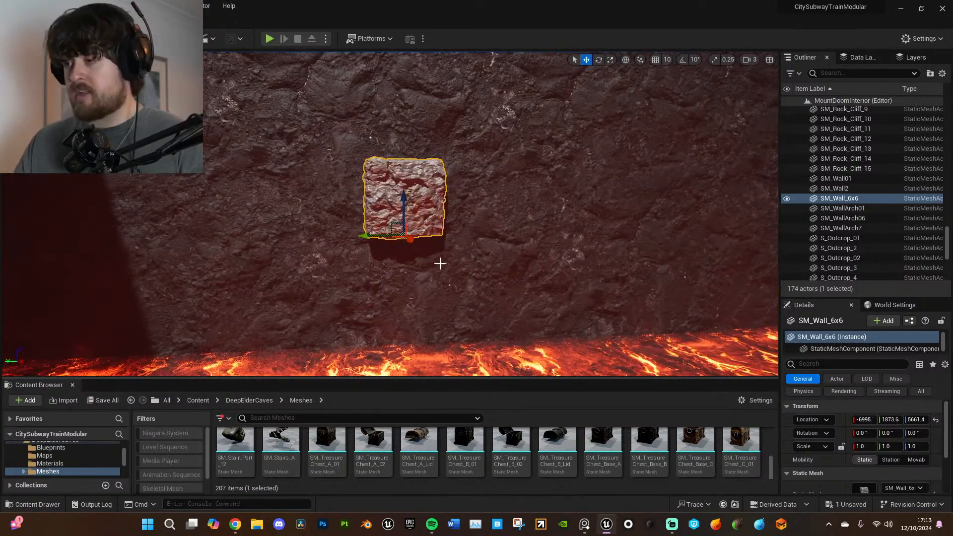
- Scale SM_Wall_6x6 uniformly to about 8.15 and move it against the cavern wall at the lava's edge
key("r")
right_click(449, 279)
mouse_move(449, 280)
right_mouse_down()
mouse_move(453, 292)
mouse_move(441, 287)
right_mouse_up()
key("s")
left_click(416, 196)
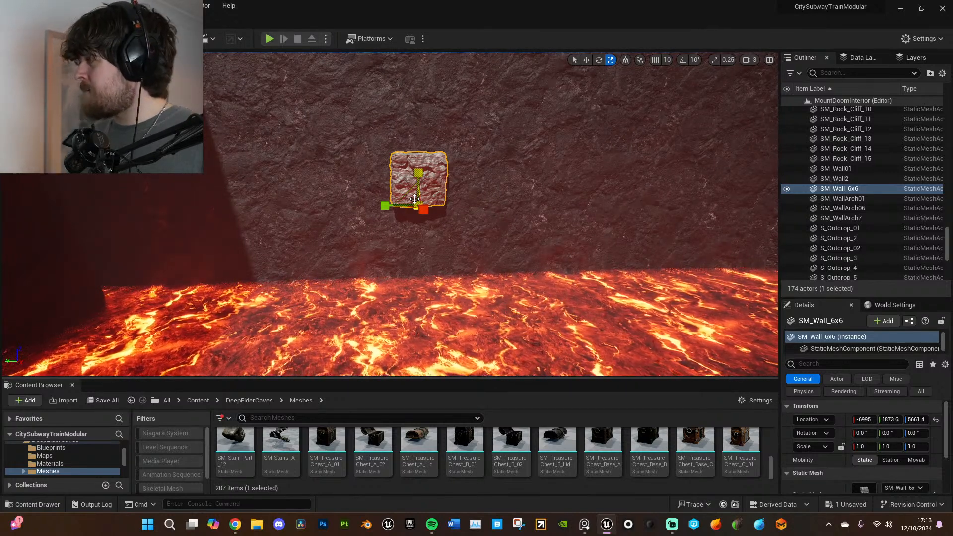
right_click_drag(495, 295, 446, 279)
key("s")
left_click_drag(381, 272, 475, 256)
key("s")
right_click_drag(476, 257, 446, 262)
key("w")
left_click_drag(448, 281, 417, 323)
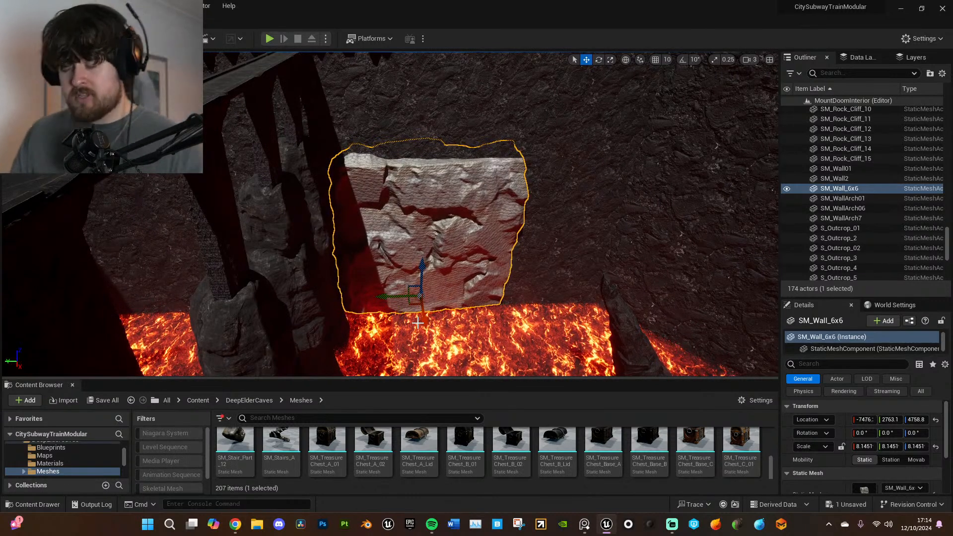
- Open the wall's MI_Wall_6x6 material instance and its parent material M_StoneTile_Main_01
scroll(850, 444, "down", 2)
scroll(850, 443, "down", 2)
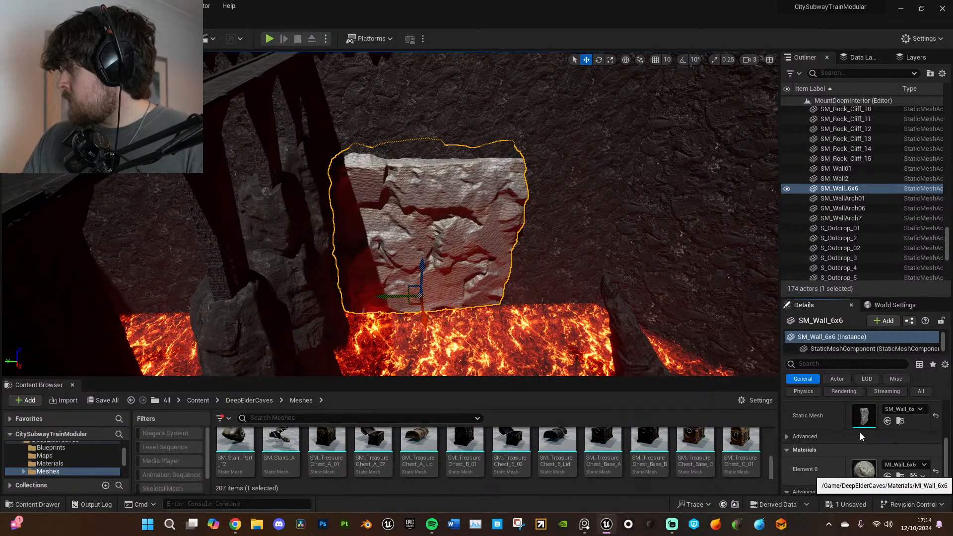
double_click(866, 467)
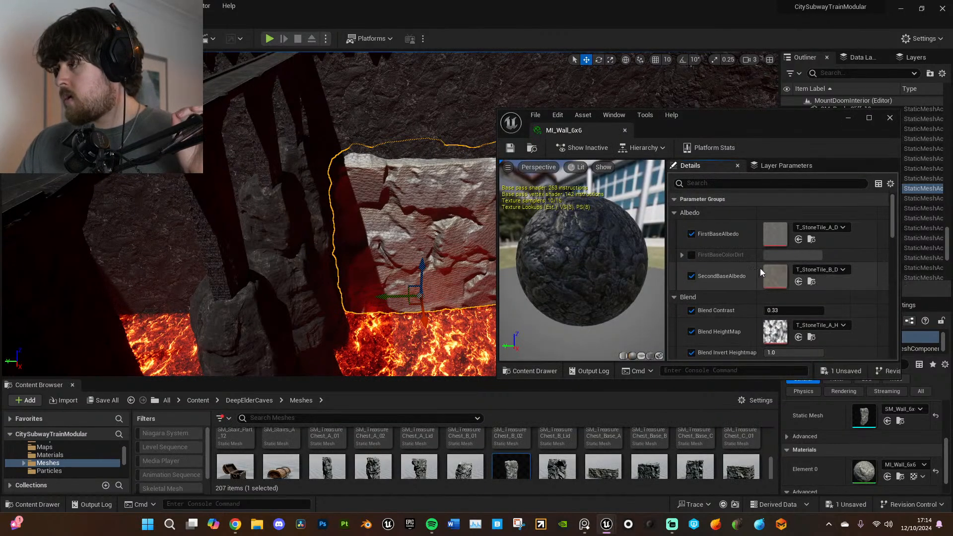
scroll(755, 276, "down", 1)
left_click(868, 118)
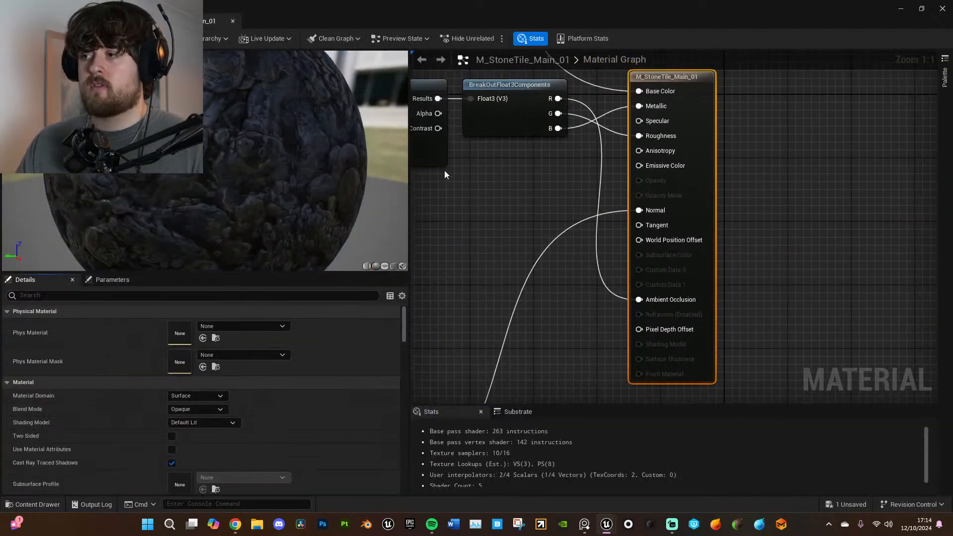
- Move the material output node farther from BreakOutFloat3Components and add a Constant node and a Multiply node between them
right_click_drag(485, 221, 510, 320)
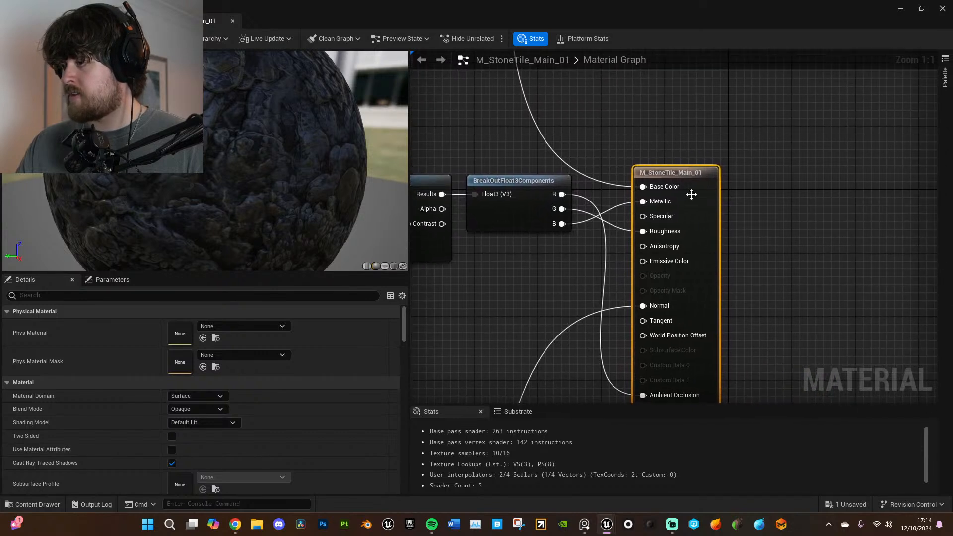
right_click_drag(718, 184, 740, 195)
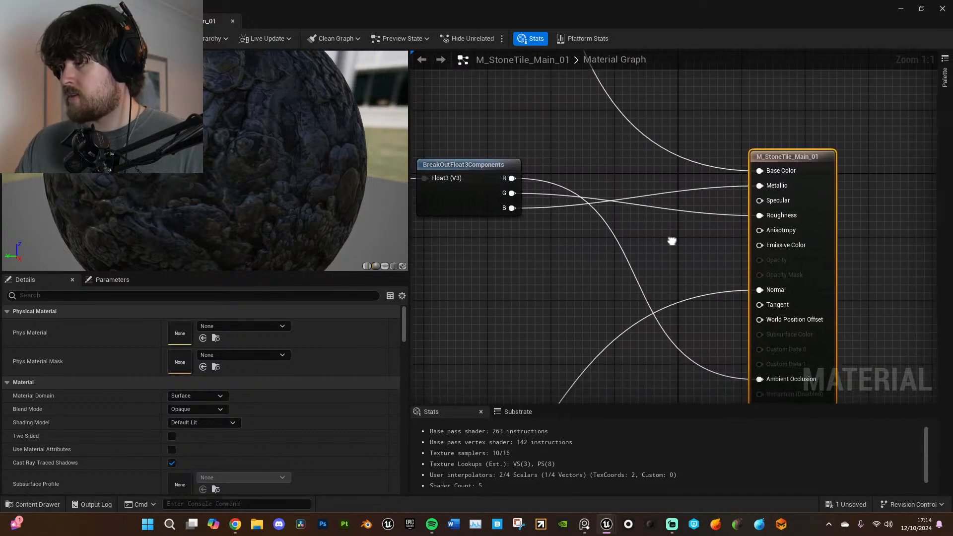
left_click(465, 262)
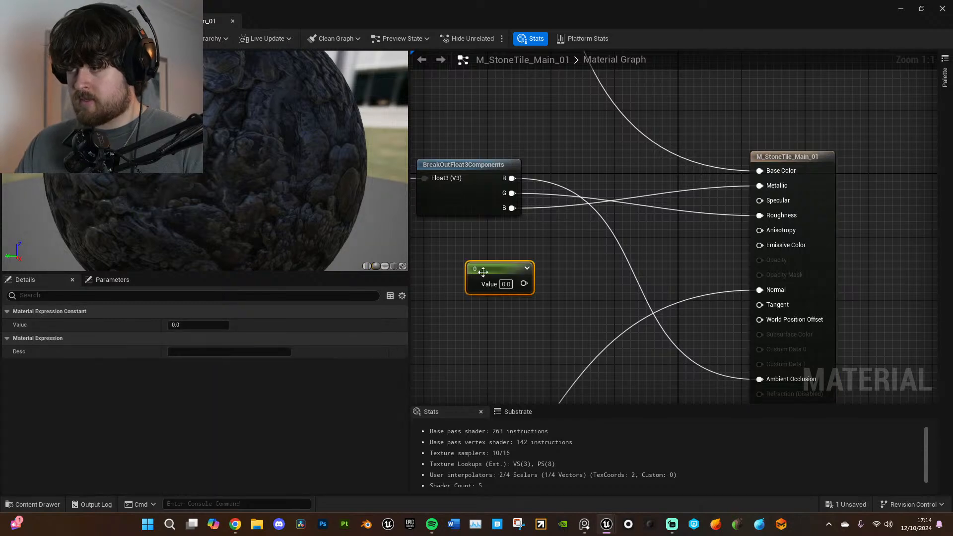
right_click_drag(529, 340, 542, 294)
left_click(499, 298)
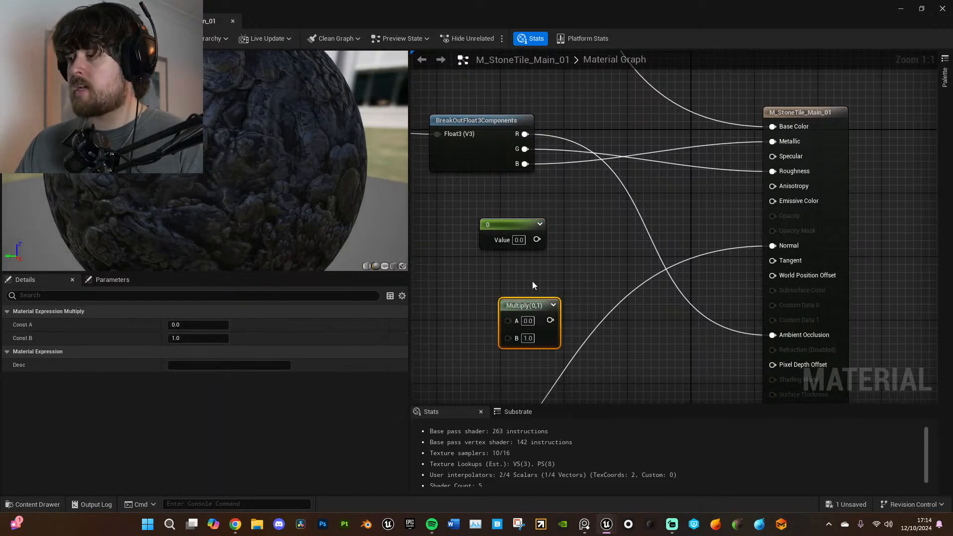
- Multiply the G output of BreakOutFloat3Components by the Constant and feed the result into Roughness
left_click_drag(511, 223, 661, 199)
right_click_drag(534, 216, 505, 256)
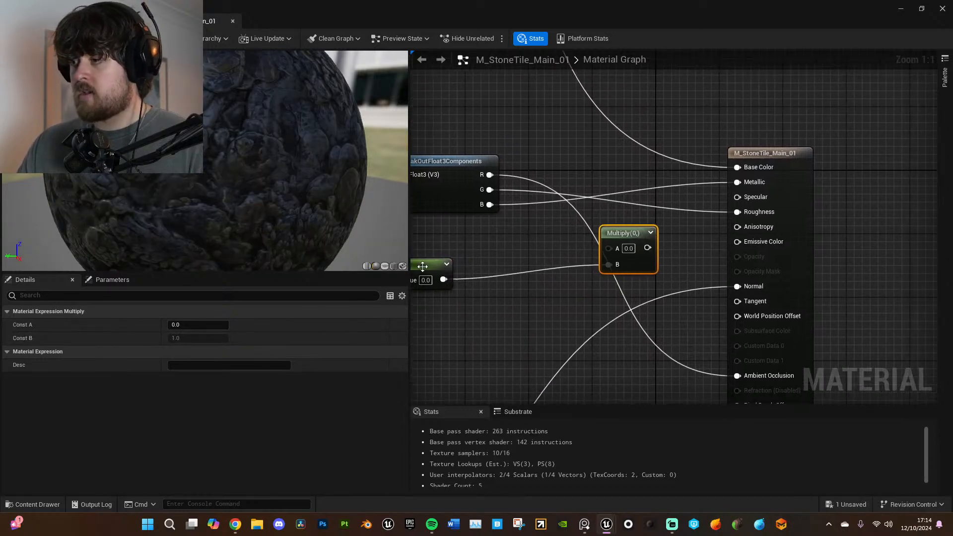
left_click(433, 268)
left_click_drag(433, 268, 514, 274)
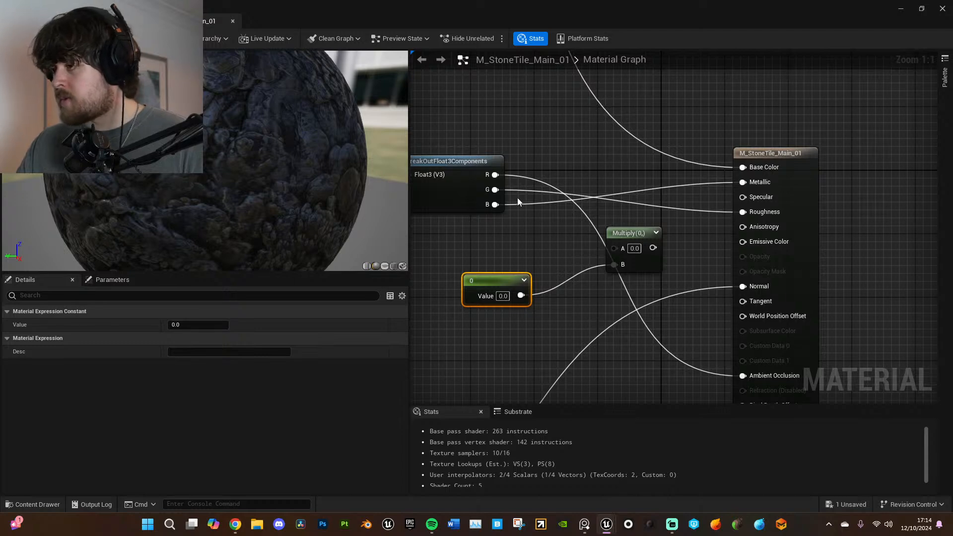
left_click_drag(495, 190, 743, 212)
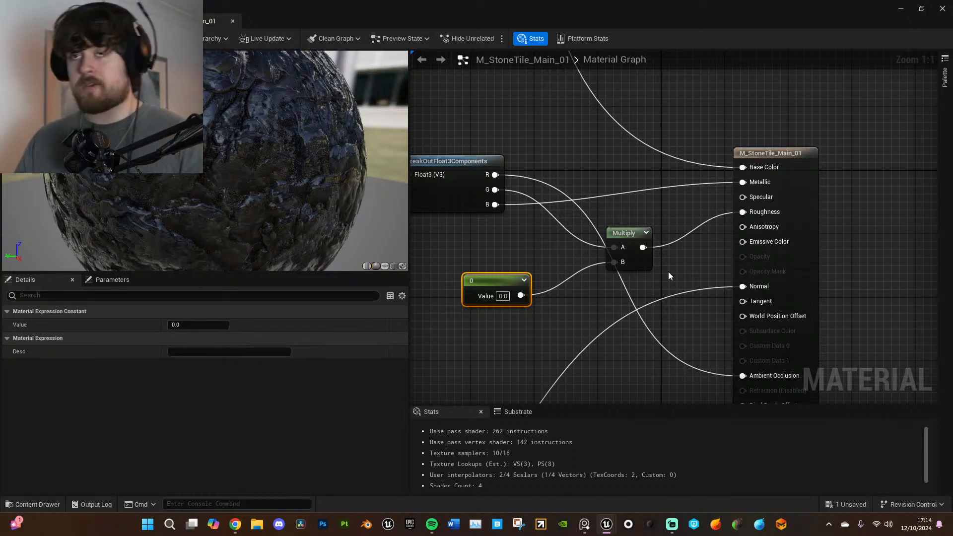
- Try 4 and 2 for the Constant feeding the roughness Multiply, settle on 3, and save M_StoneTile_Main_01
scroll(264, 155, "down", 4)
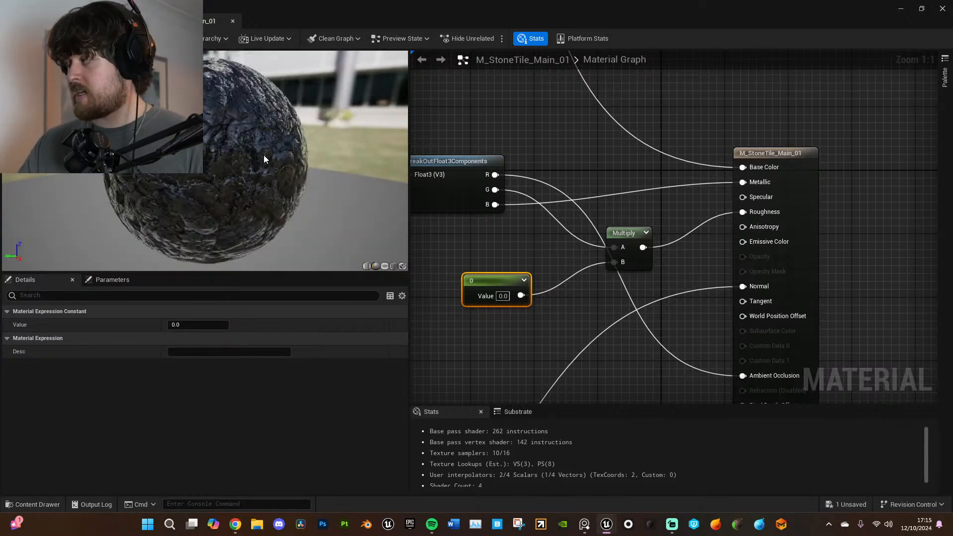
left_click(503, 297)
type("4")
key("Return")
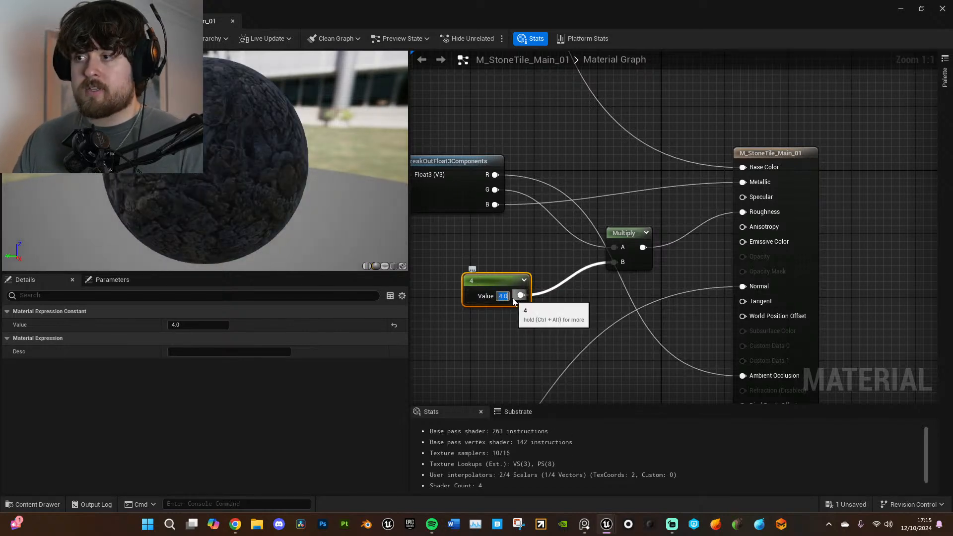
type("3")
key("Return")
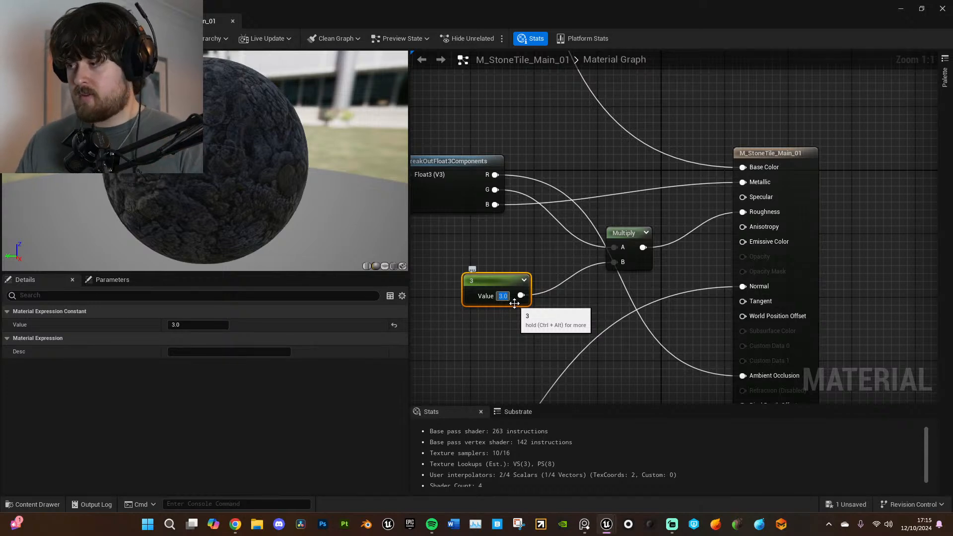
type("2")
key("Return")
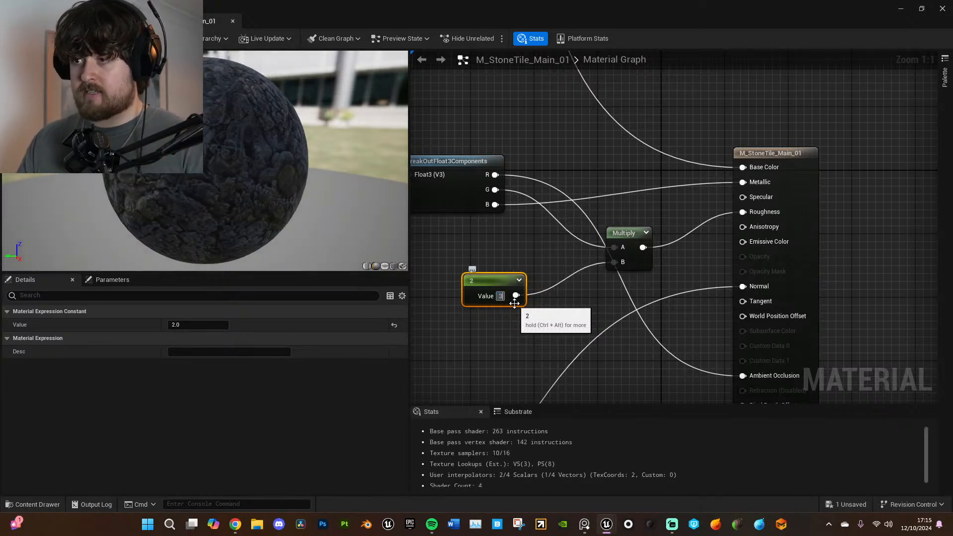
key("Return")
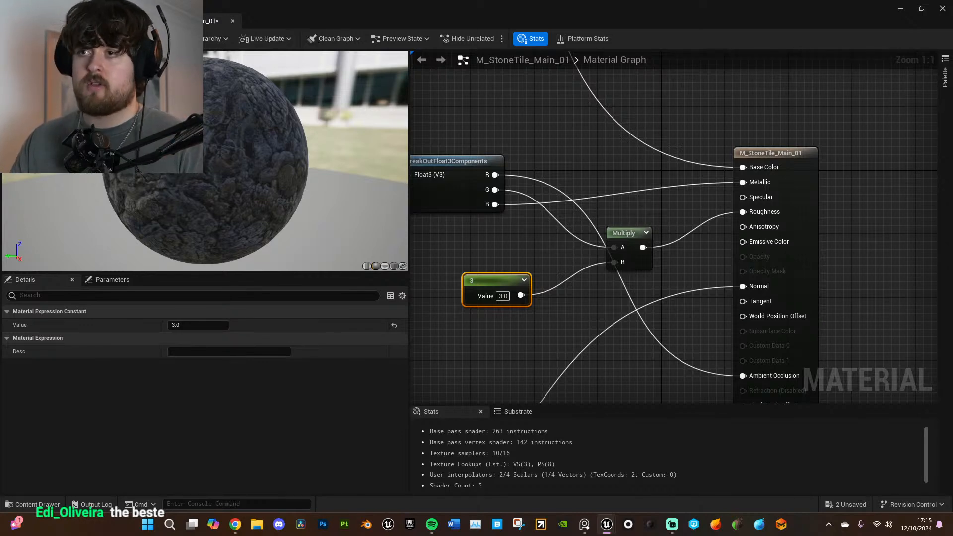
key("ctrl+s")
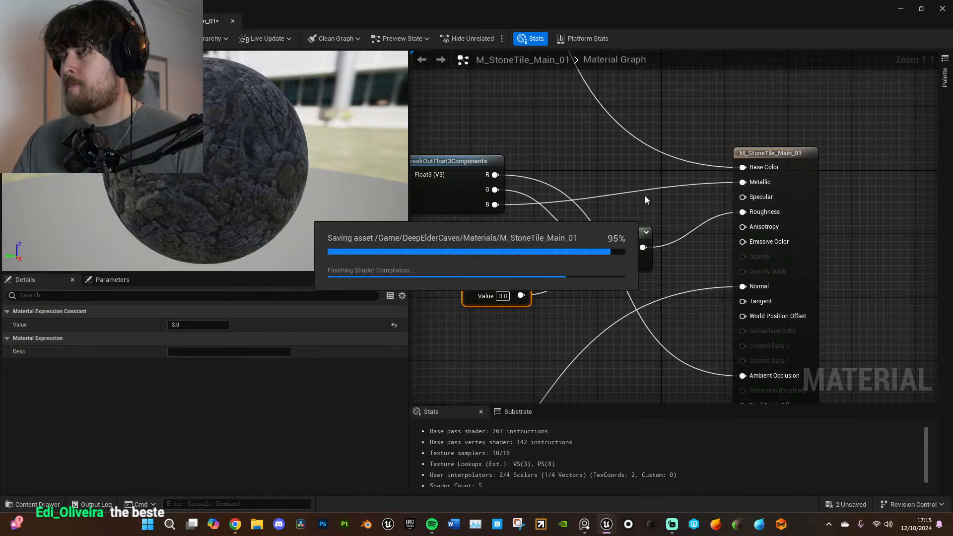
- Return to the level and inspect SM_Wall_6x6 with the saved material
left_click(899, 11)
key("w")
key("s")
key("s")
right_click_drag(545, 244, 545, 244)
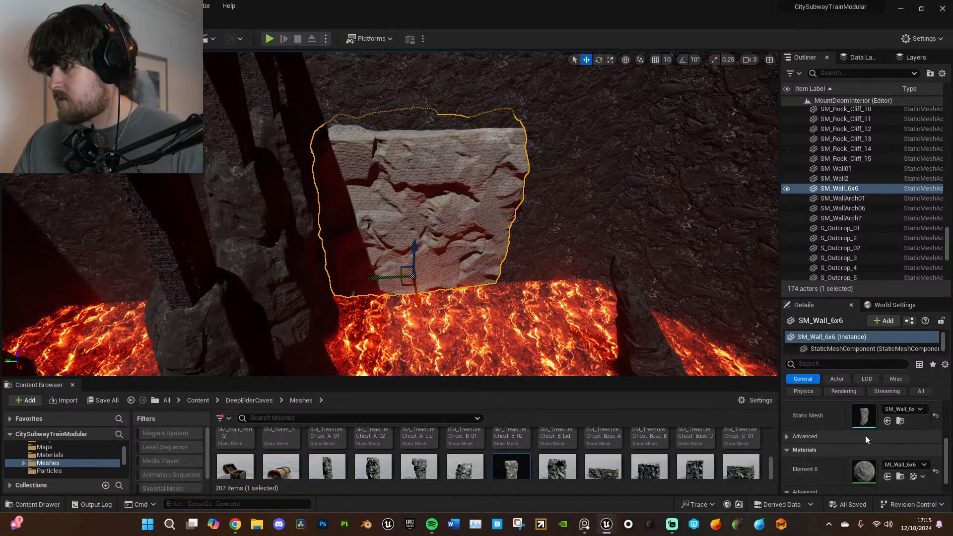
- Open the wall's MI_Wall_6x6 material instance and its two albedo textures, T_StoneTile_A_D and T_StoneTile_B_D
double_click(868, 473)
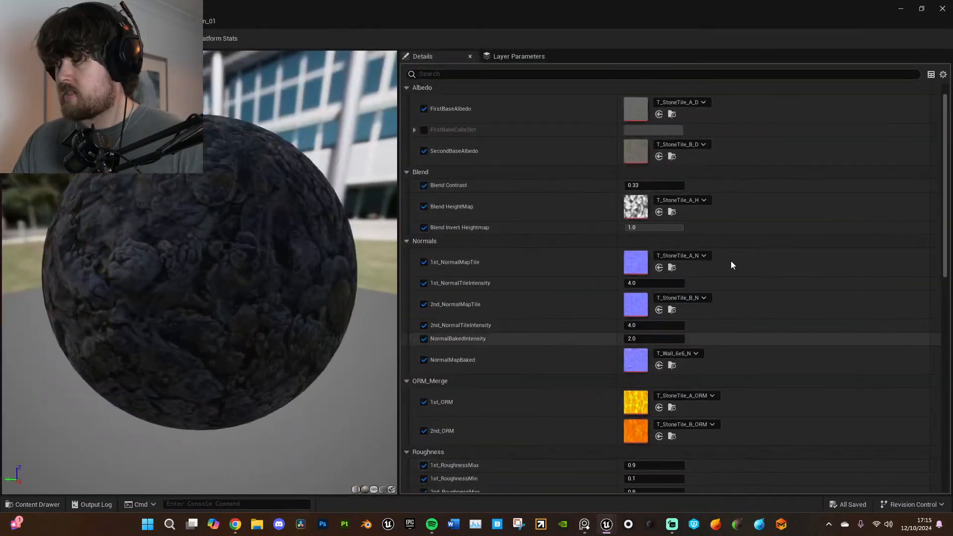
double_click(633, 105)
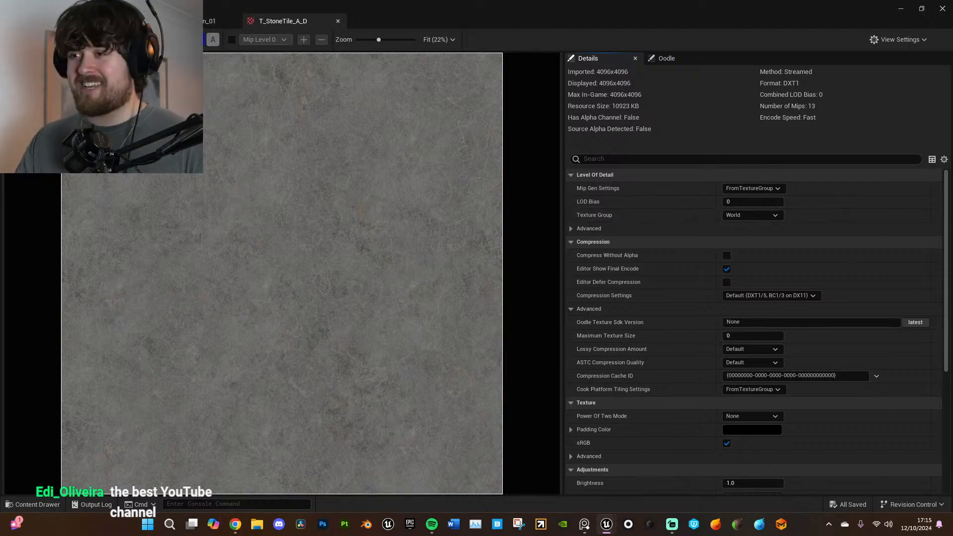
left_click(213, 21)
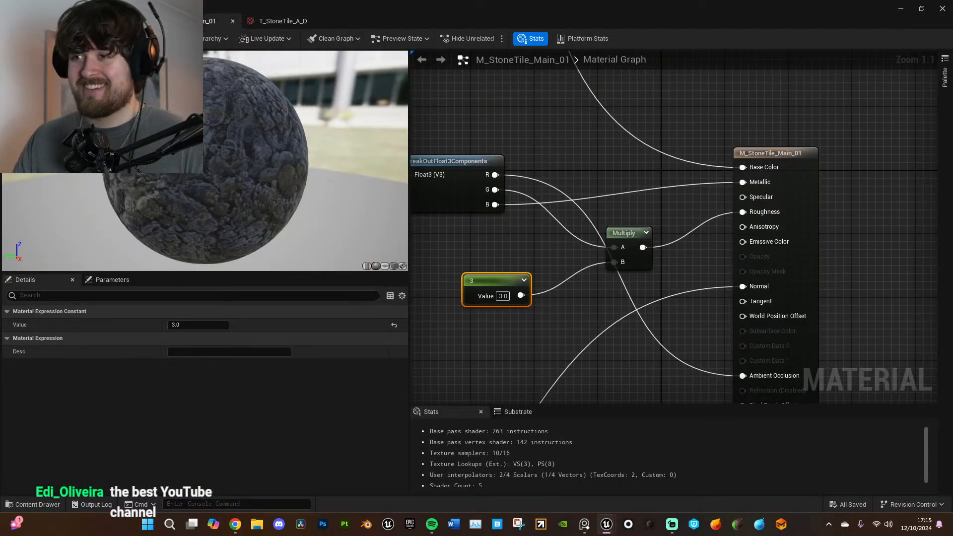
left_click(117, 21)
double_click(631, 157)
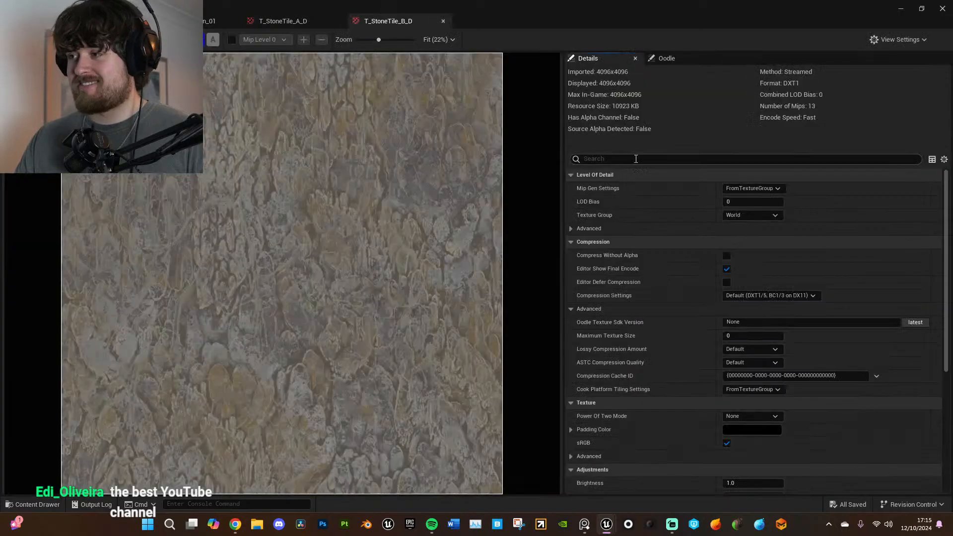
- Set the Brightness Curve of both T_StoneTile_A_D and T_StoneTile_B_D to 2
left_click(302, 22)
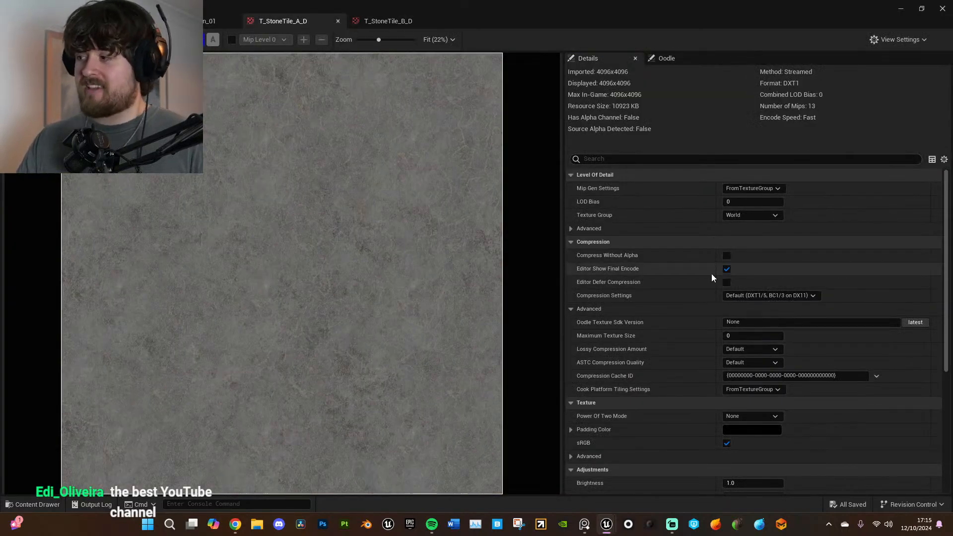
scroll(705, 278, "down", 3)
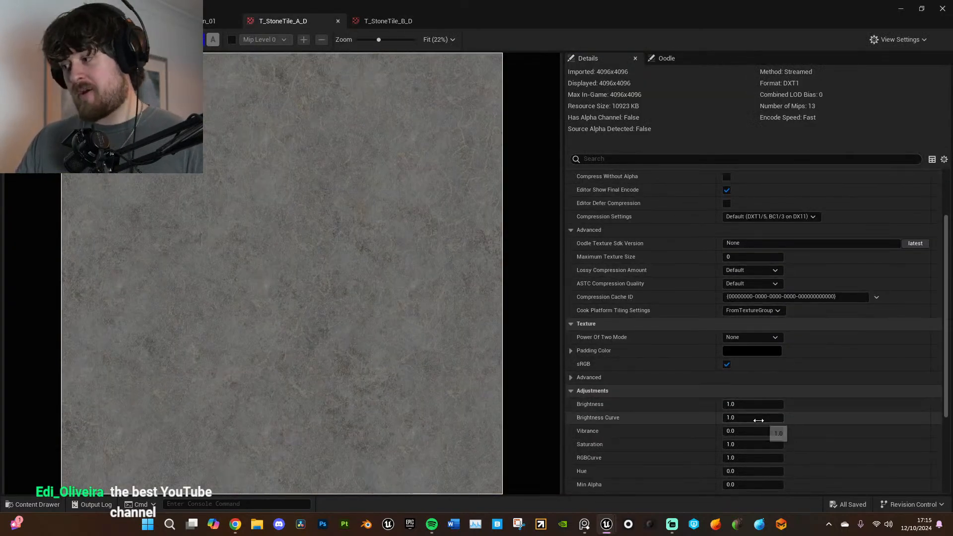
key("Return")
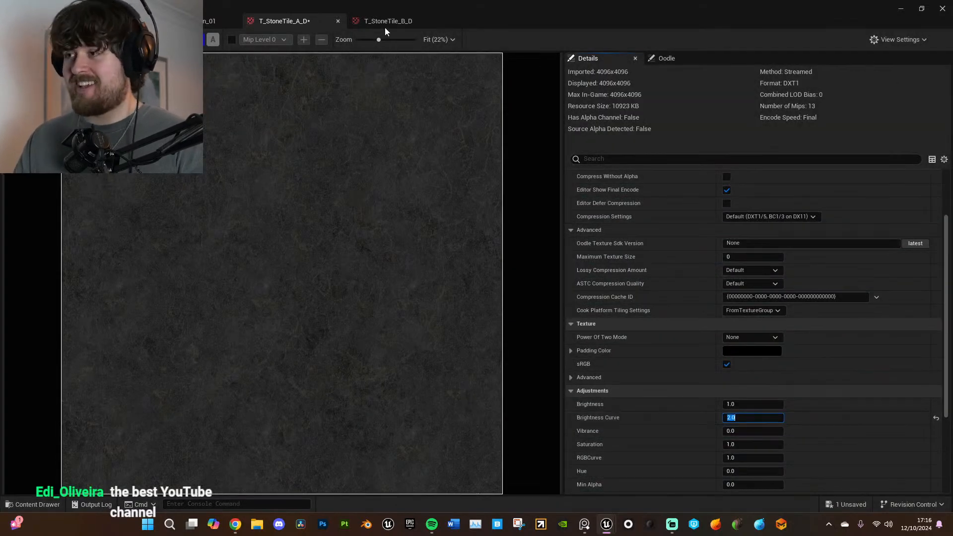
left_click(385, 24)
scroll(755, 397, "down", 4)
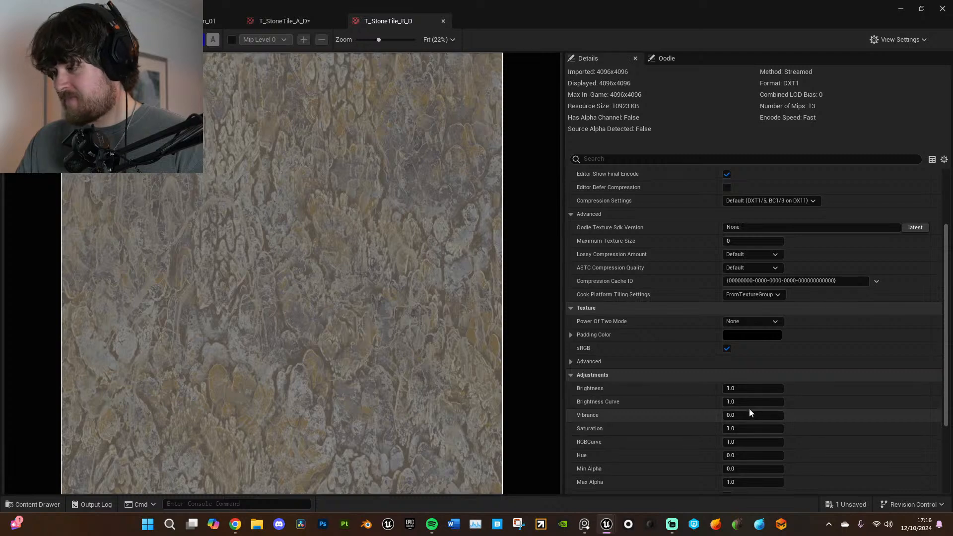
left_click(750, 402)
type("2")
key("Return")
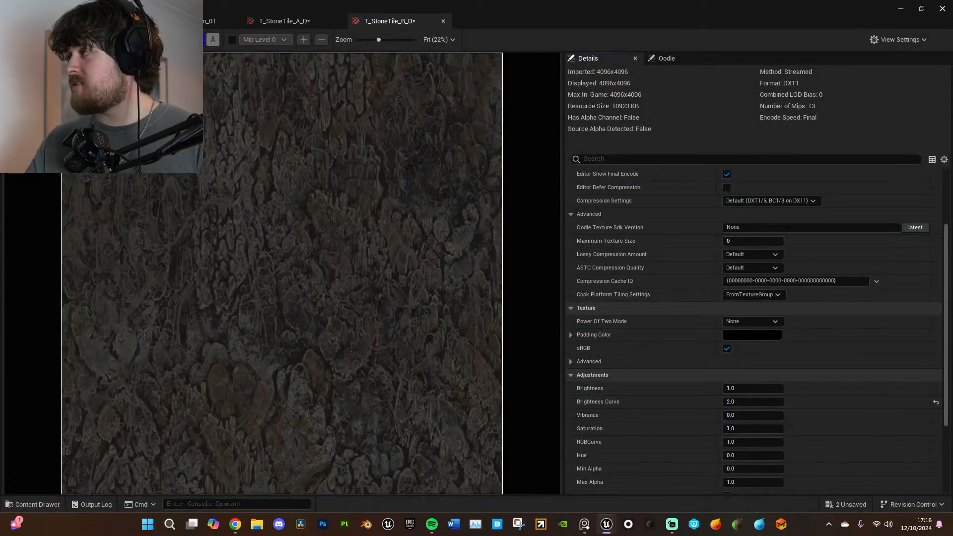
- Shrink the texture editor window and examine the darkened wall in the level beside it
left_click(922, 11)
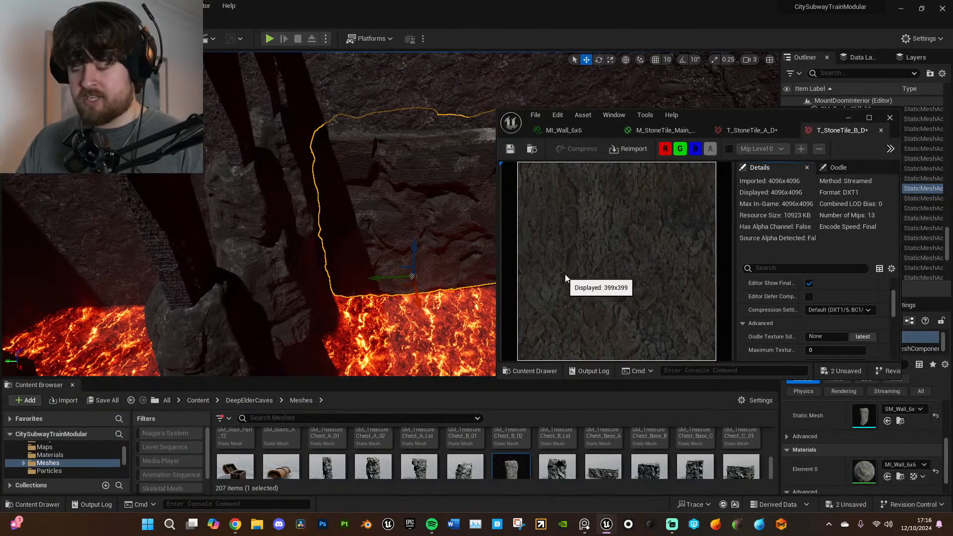
right_click_drag(321, 239, 368, 211)
key("w")
right_click_drag(385, 248, 364, 278)
key("s")
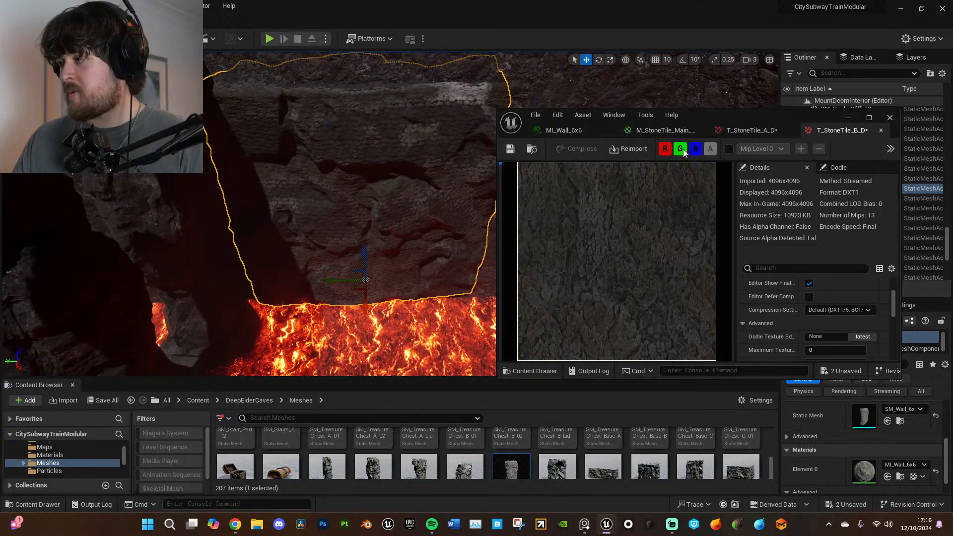
- Try raising 1st_NormalTileIntensity in MI_Wall_6x6 to about 27.25, and undo the change
left_click(574, 131)
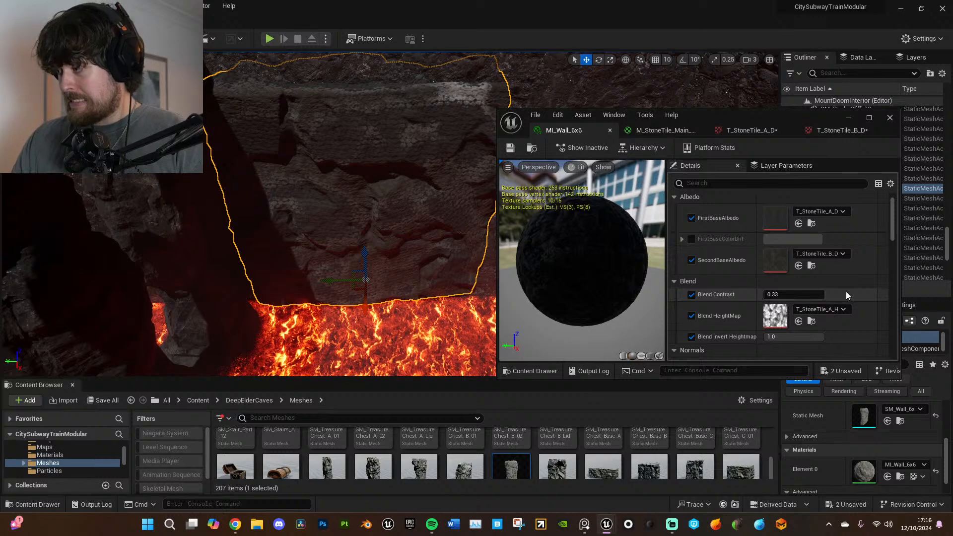
scroll(842, 298, "down", 1)
scroll(828, 309, "down", 10)
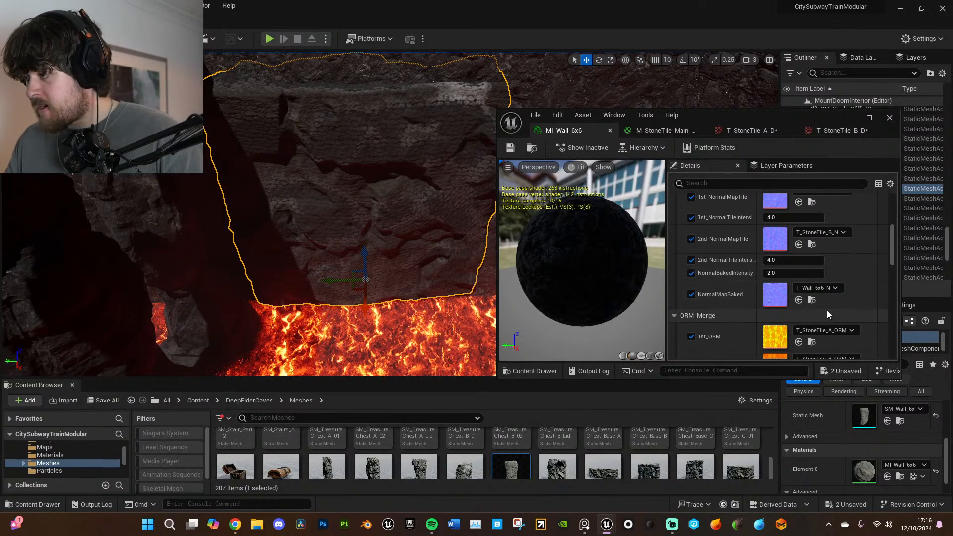
mouse_move(793, 218)
left_mouse_down()
mouse_move(853, 217)
mouse_move(785, 219)
left_mouse_up()
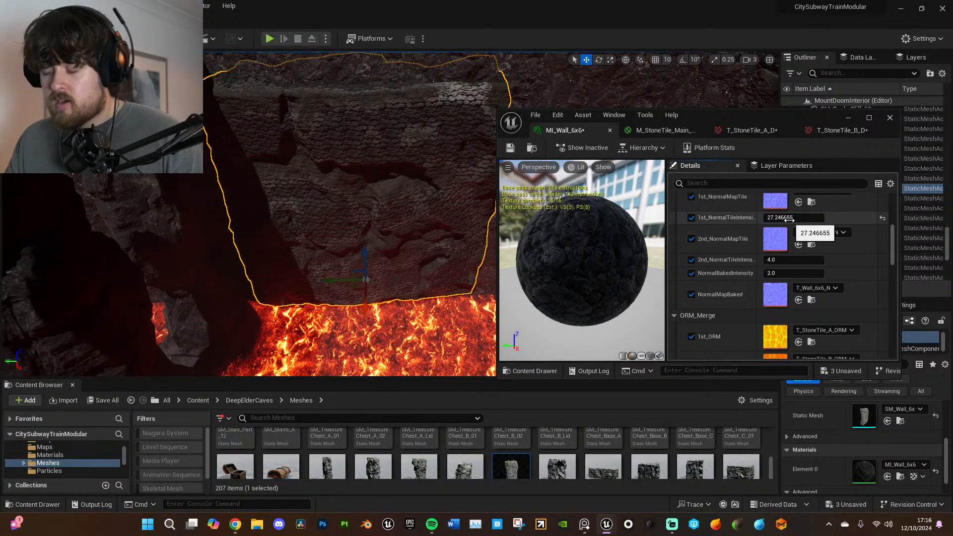
key("ctrl+z")
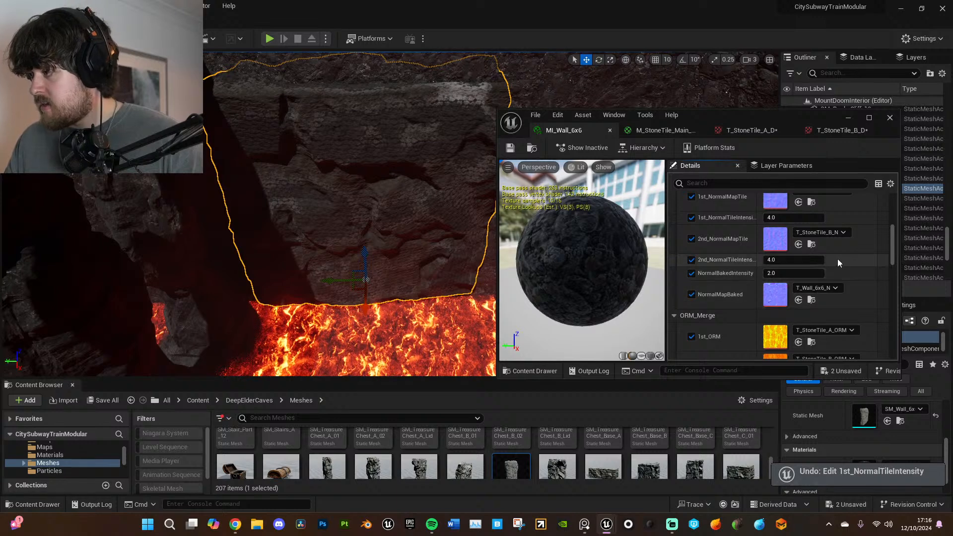
- Set the MainTile parameter of MI_Wall_6x6 to 0.2
scroll(842, 275, "down", 6)
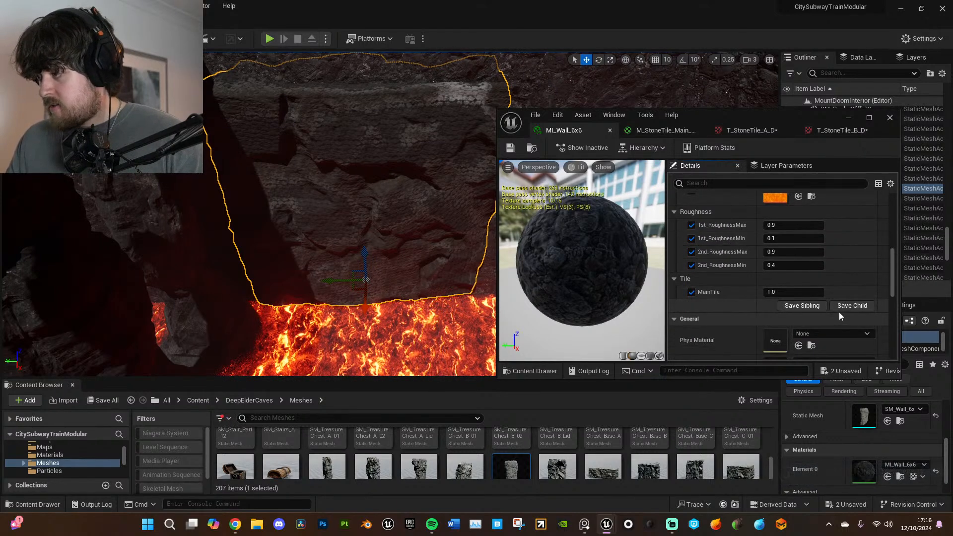
scroll(839, 312, "down", 1)
left_click_drag(794, 276, 698, 276)
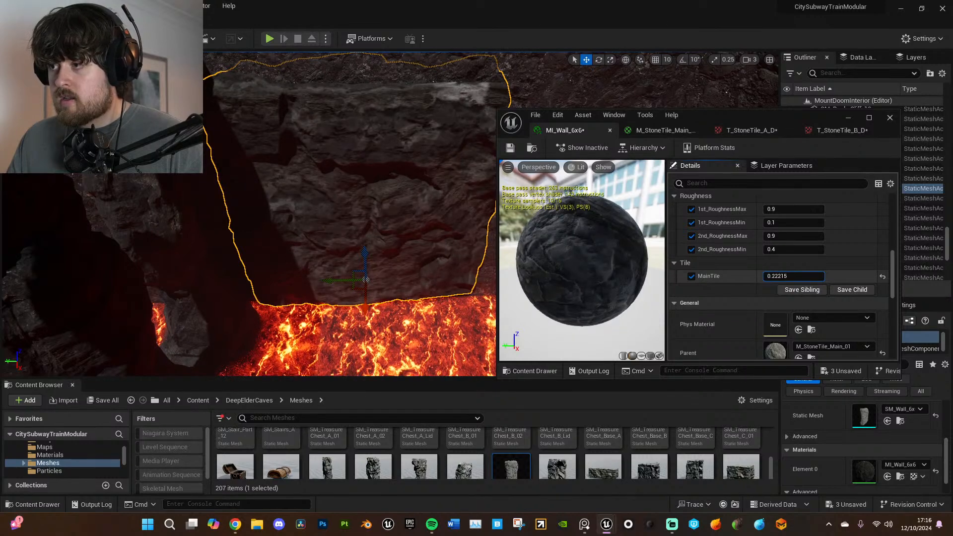
left_click(792, 277)
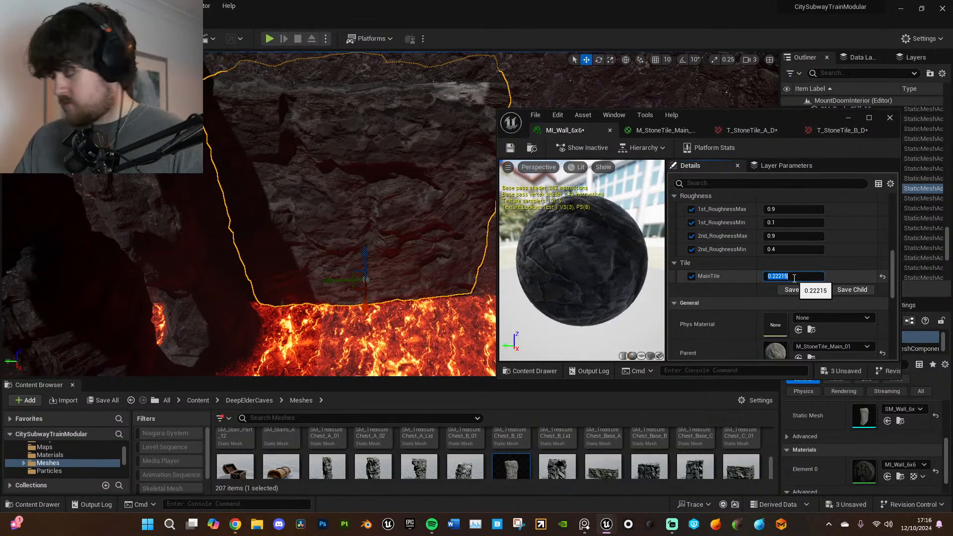
type("0.2")
key("Return")
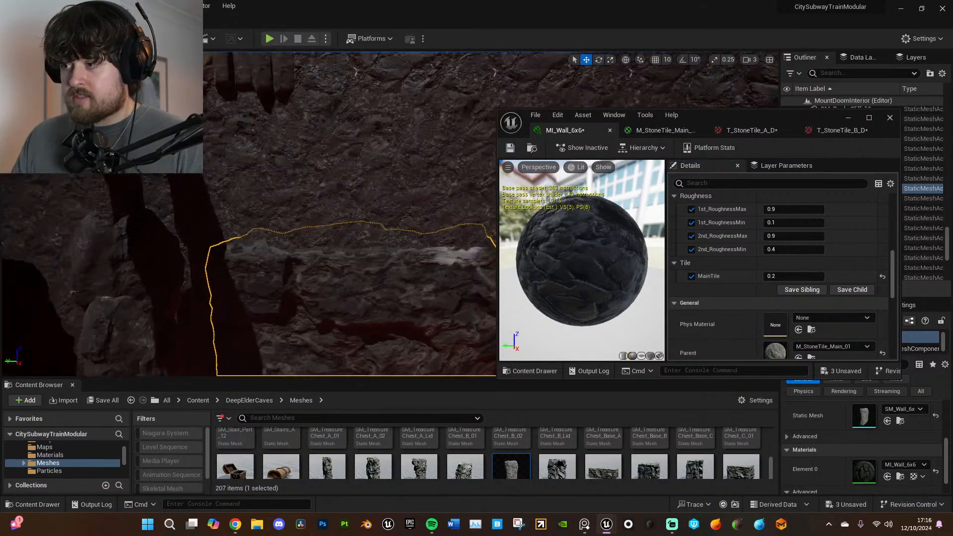
- View the retiled wall from farther back, minimize the material instance window and enlarge the Content Browser
right_click_drag(347, 213, 773, 95)
key("w")
key("s")
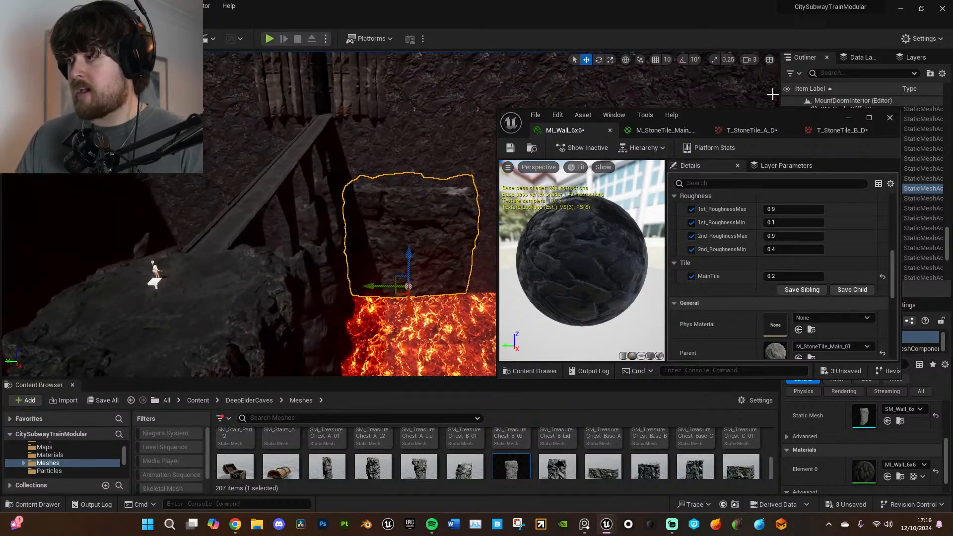
left_click(849, 119)
left_click_drag(574, 380, 574, 332)
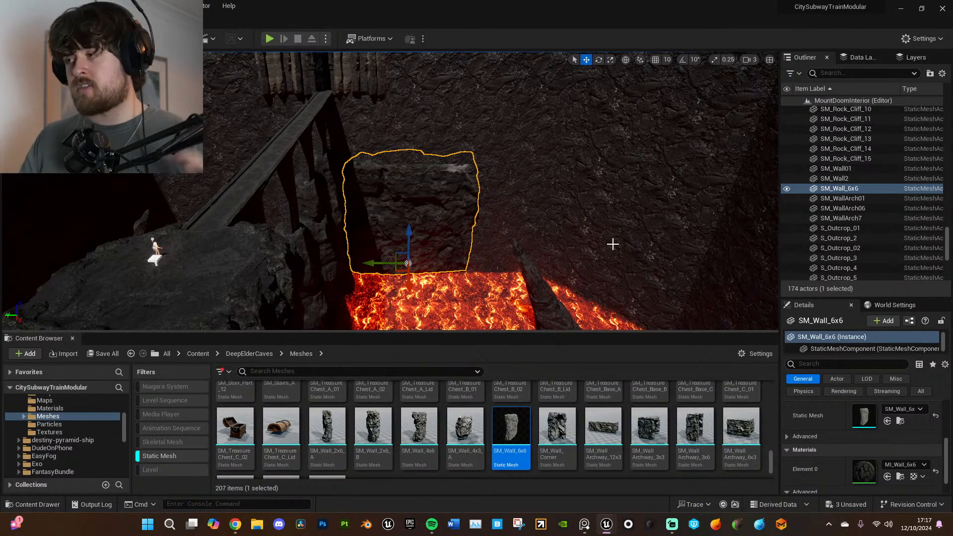
- Place the SM_Wall_4x3_A mesh beside SM_Wall_6x6 and scale it up uniformly
scroll(558, 270, "up", 5)
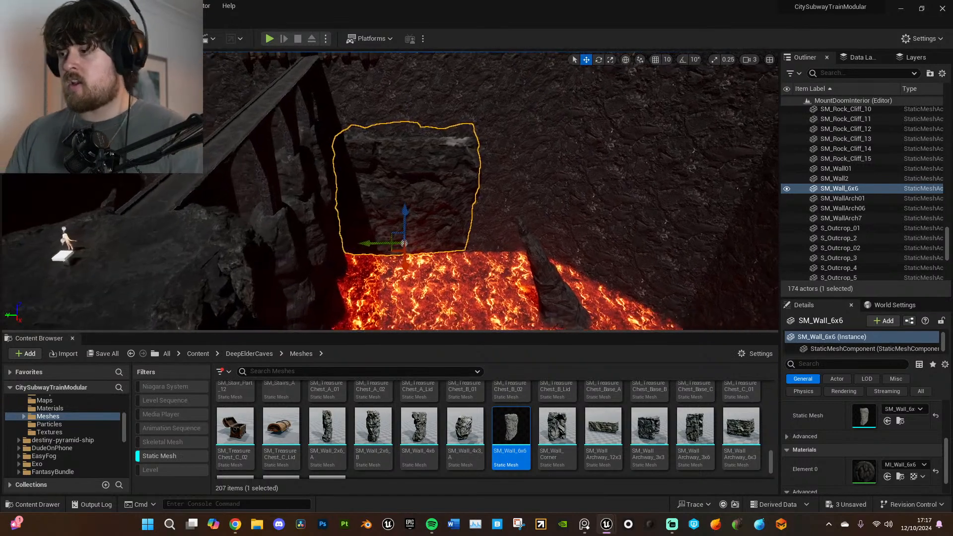
right_click_drag(472, 134, 576, 94)
key("f")
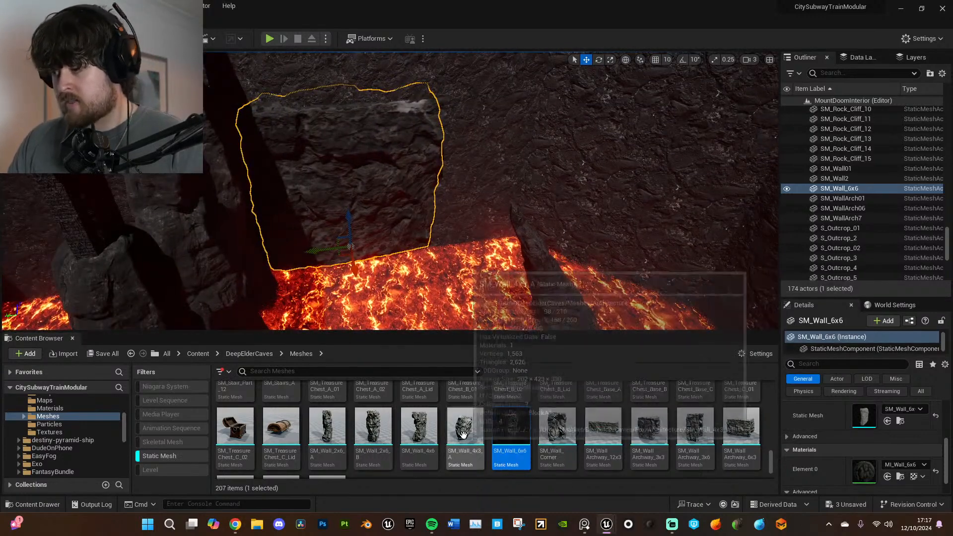
left_click_drag(465, 426, 478, 199)
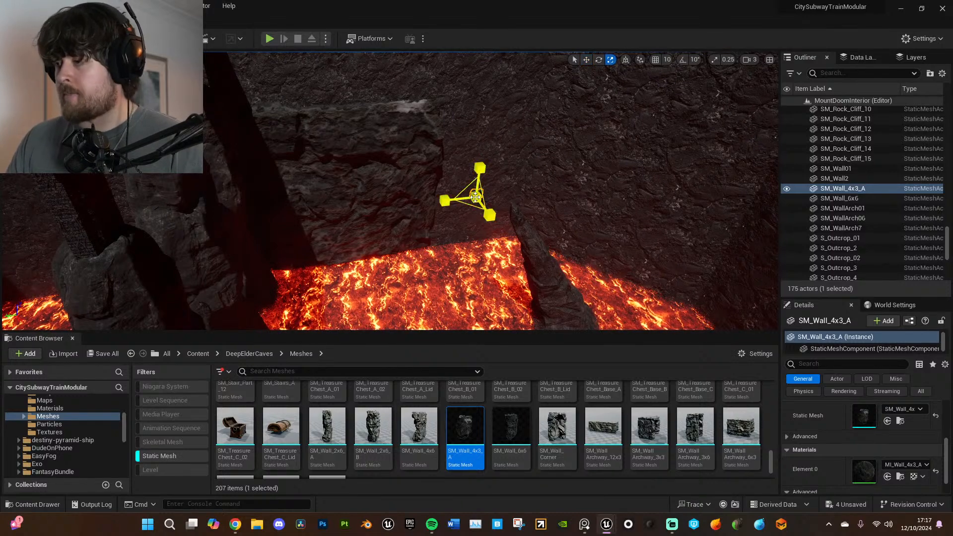
left_click_drag(477, 197, 501, 174)
- Lower SM_Wall_4x3_A to the lava's edge, embed it in the cavern wall beside SM_Wall_6x6, and enlarge it slightly
right_click_drag(477, 198, 552, 204)
scroll(552, 205, "down", 3)
key("w")
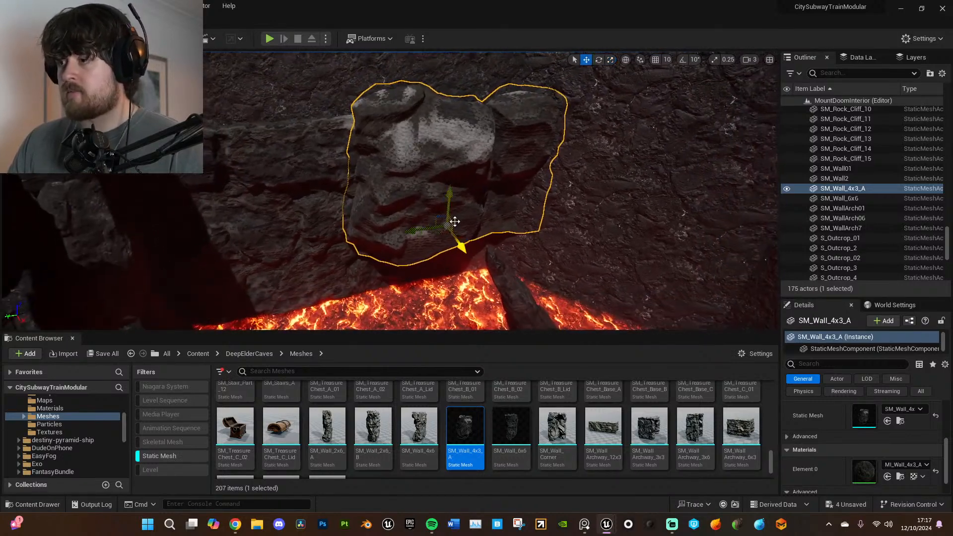
left_click_drag(438, 221, 466, 268)
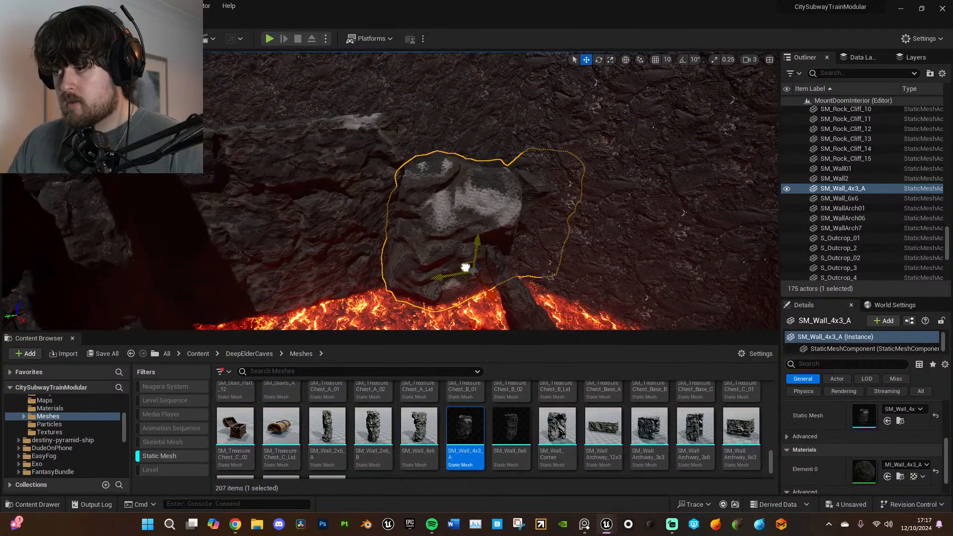
left_click_drag(485, 305, 511, 307)
left_click_drag(471, 279, 467, 274)
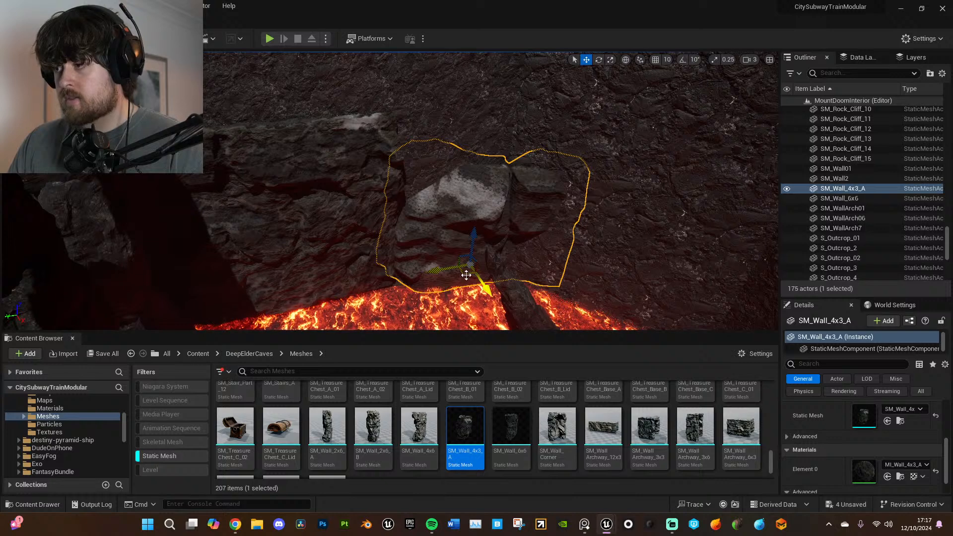
mouse_move(474, 287)
left_mouse_down()
mouse_move(478, 303)
mouse_move(475, 278)
left_mouse_up()
scroll(878, 468, "down", 1)
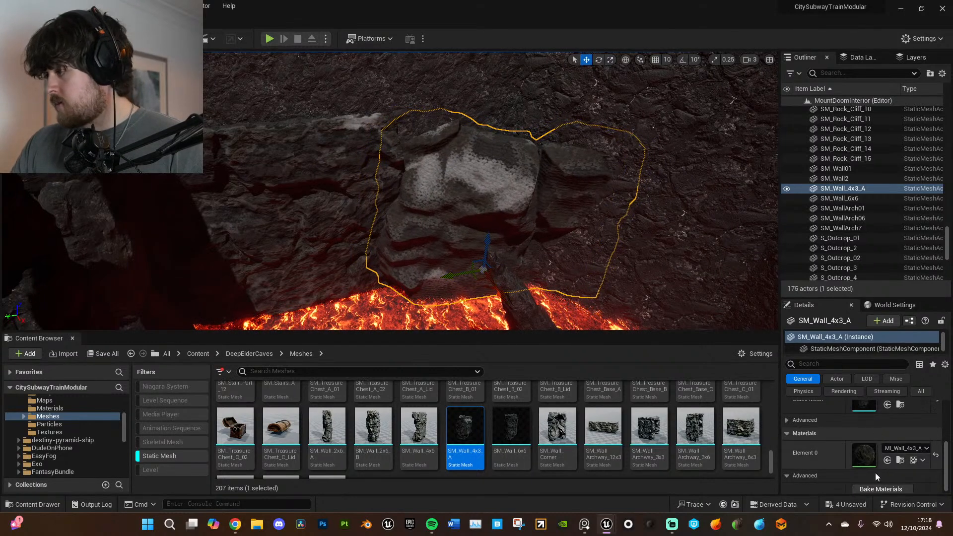
- Set the MainTile parameter of SM_Wall_4x3_A's material instance, MI_Wall_4x3_A, to 0.2
double_click(863, 455)
scroll(752, 303, "down", 3)
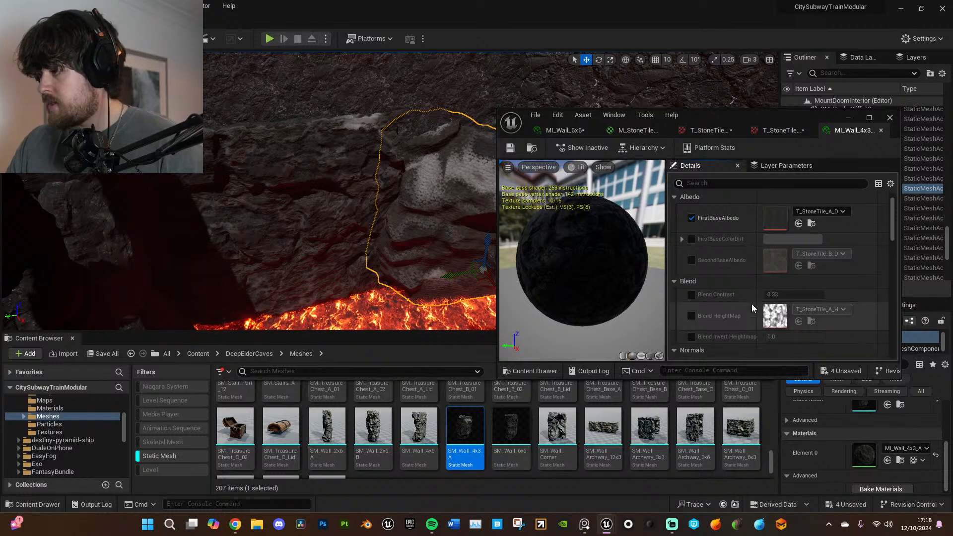
scroll(752, 305, "down", 8)
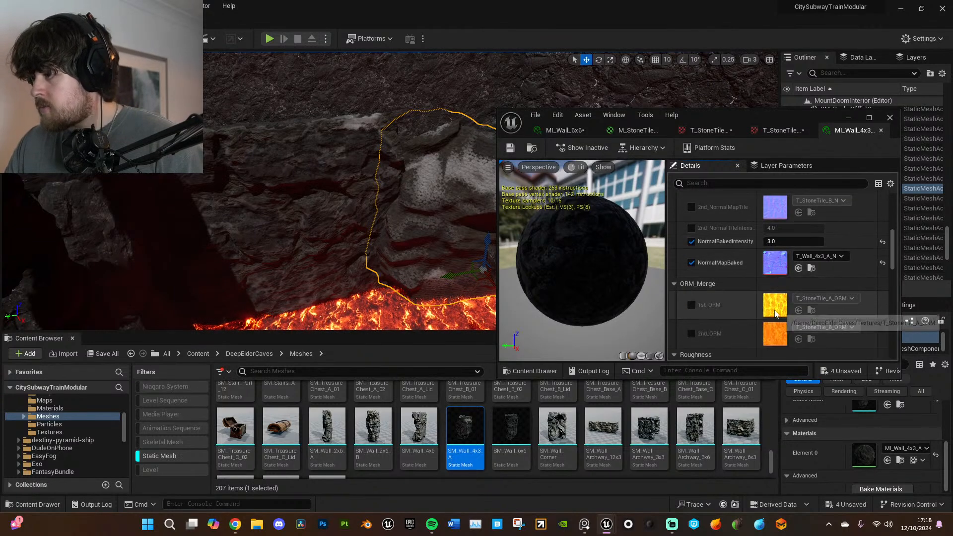
scroll(774, 313, "down", 1)
left_click_drag(789, 340, 763, 339)
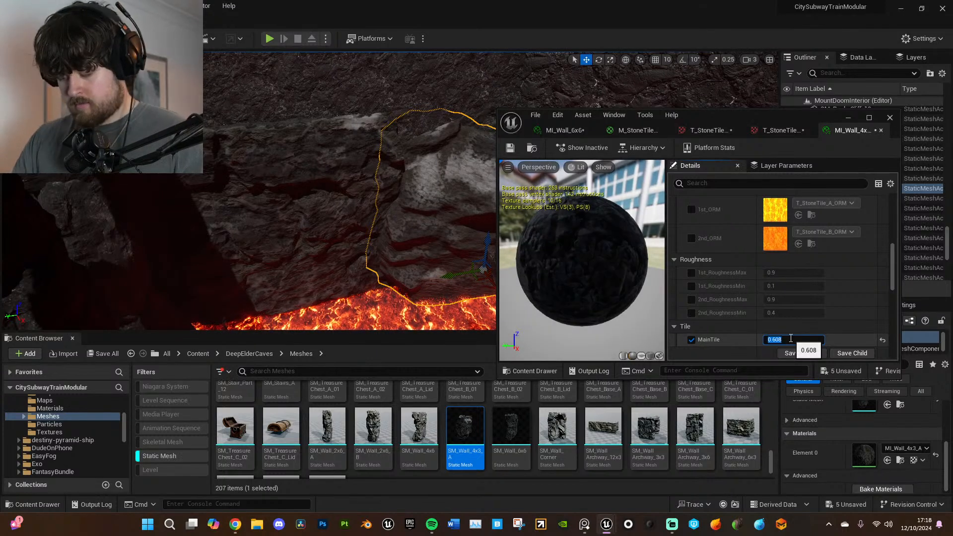
type(".2")
key("Return")
- Enable the SecondBaseAlbedo override in MI_Wall_4x3_A and open its T_StoneTile_B_D texture
scroll(744, 280, "up", 5)
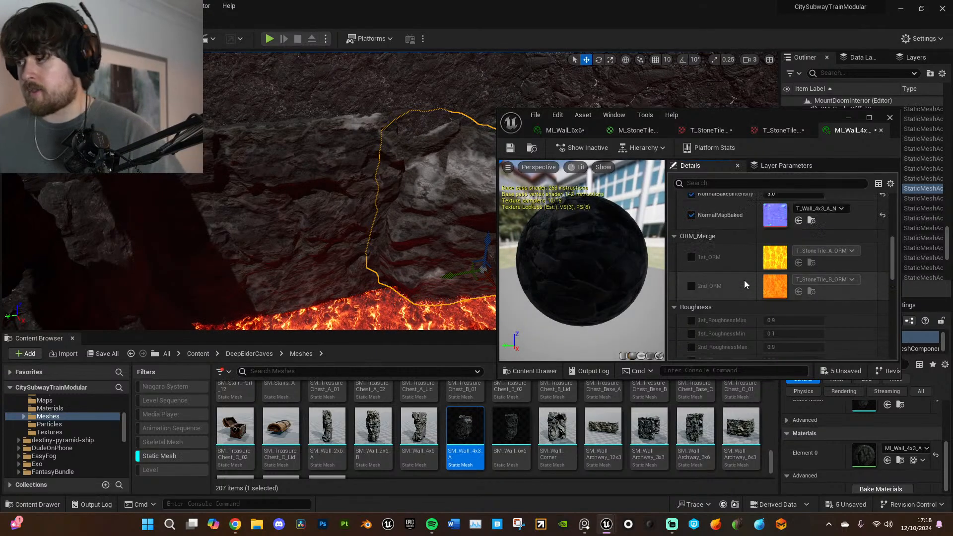
scroll(752, 285, "up", 3)
scroll(785, 308, "up", 2)
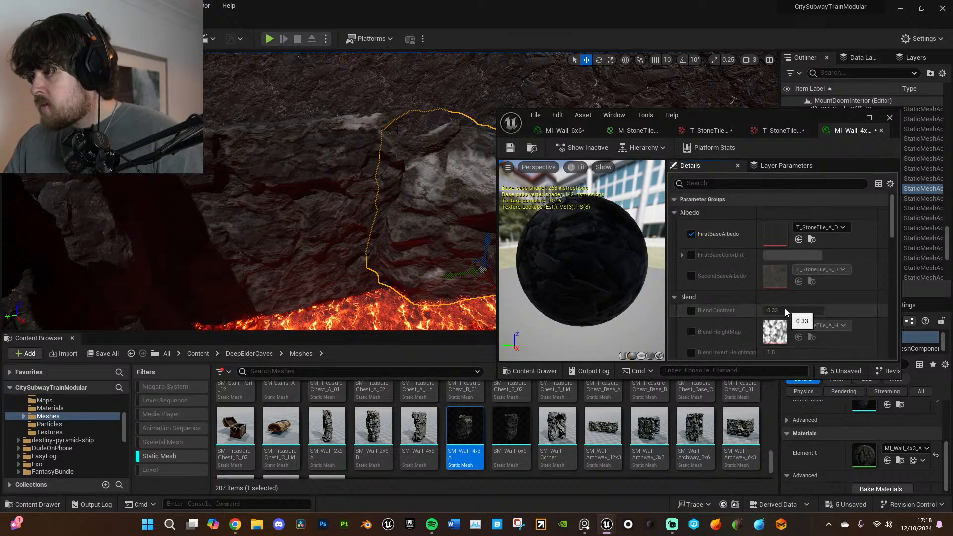
left_click(692, 276)
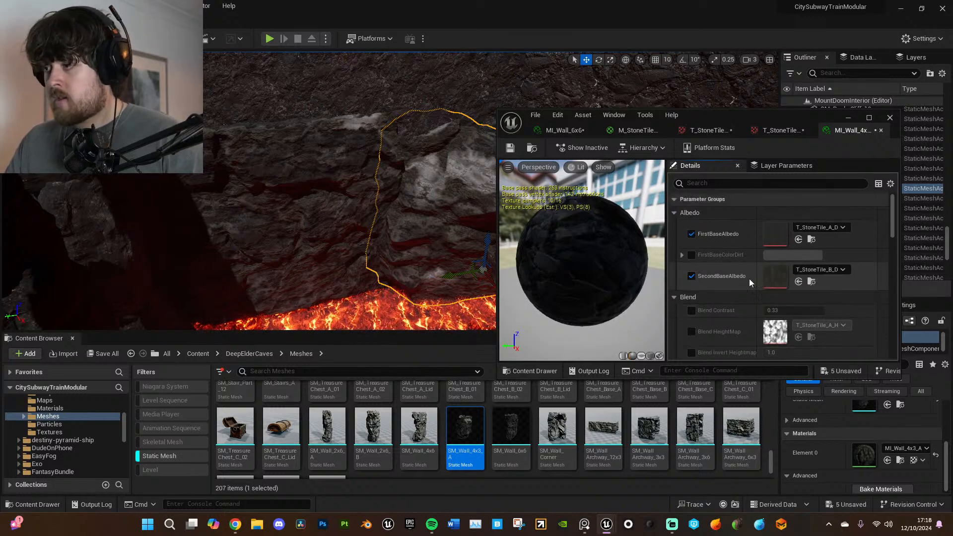
double_click(773, 276)
- Try a Brightness Curve of 3 on the T_StoneTile_B_D texture, and set it back to 2
scroll(808, 317, "down", 5)
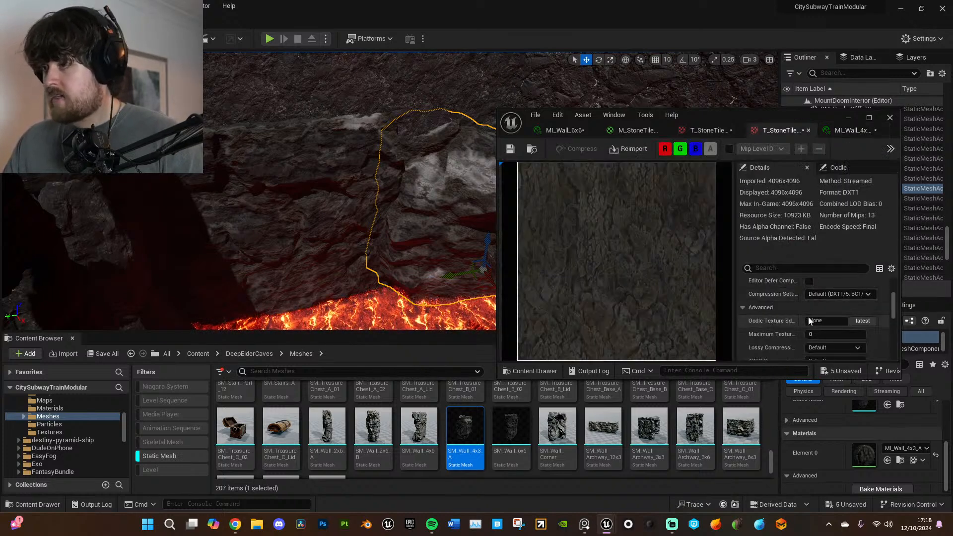
scroll(838, 335, "down", 3)
left_click(830, 322)
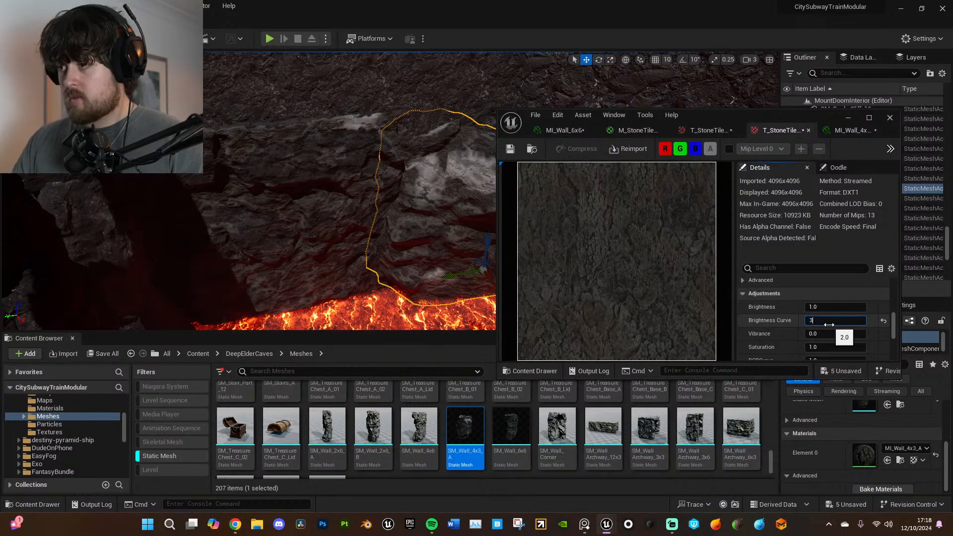
type("3")
key("Return")
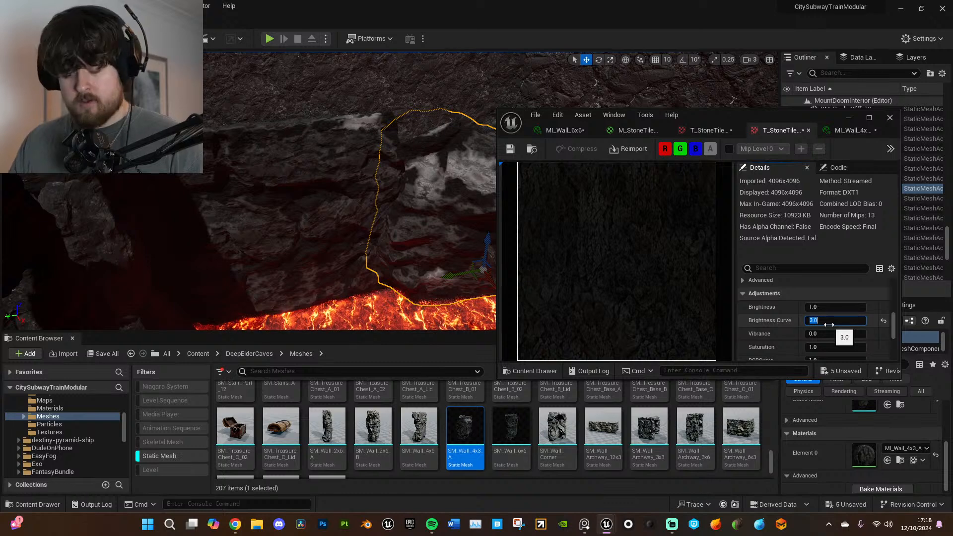
left_click(824, 324)
type("2")
key("Return")
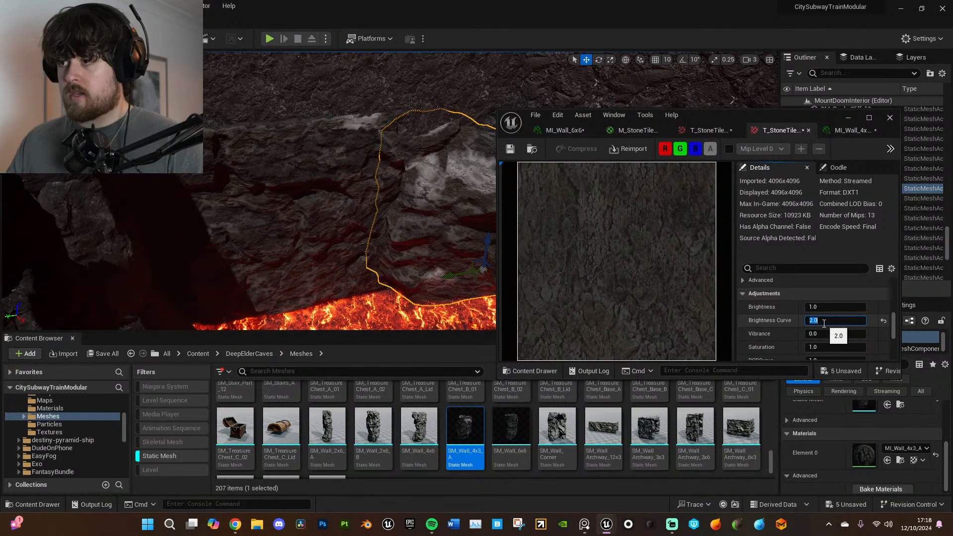
- Set the Saturation adjustment of the T_StoneTile_B_D texture to 0.5
left_click(835, 348)
type(".5")
key("Return")
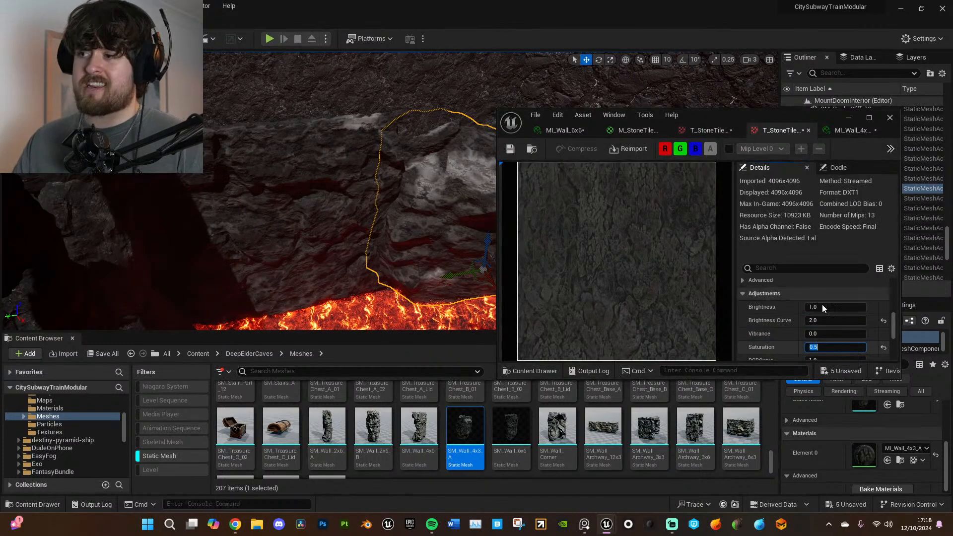
- Switch to the already open T_StoneTile_A_D texture and set its Saturation adjustment to 0.5
left_click(726, 132)
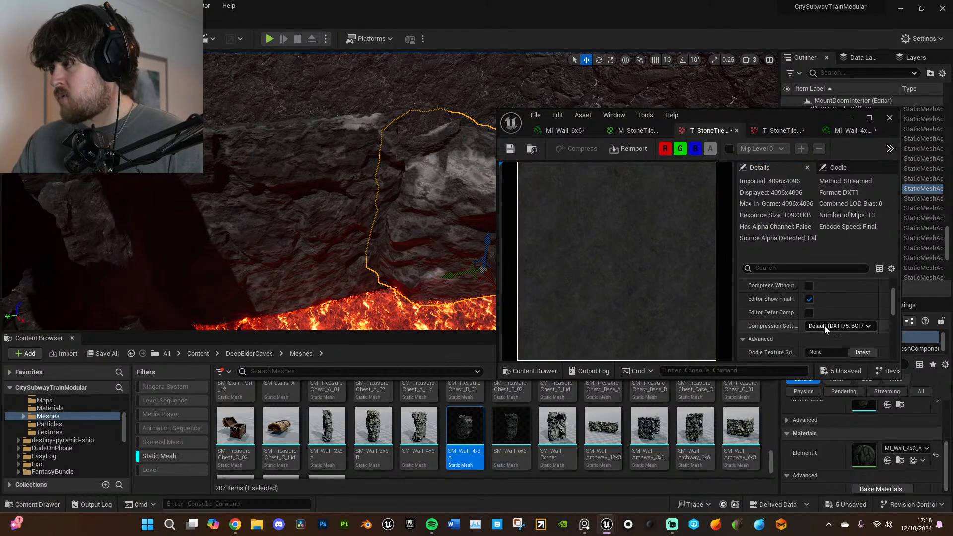
scroll(844, 327, "down", 5)
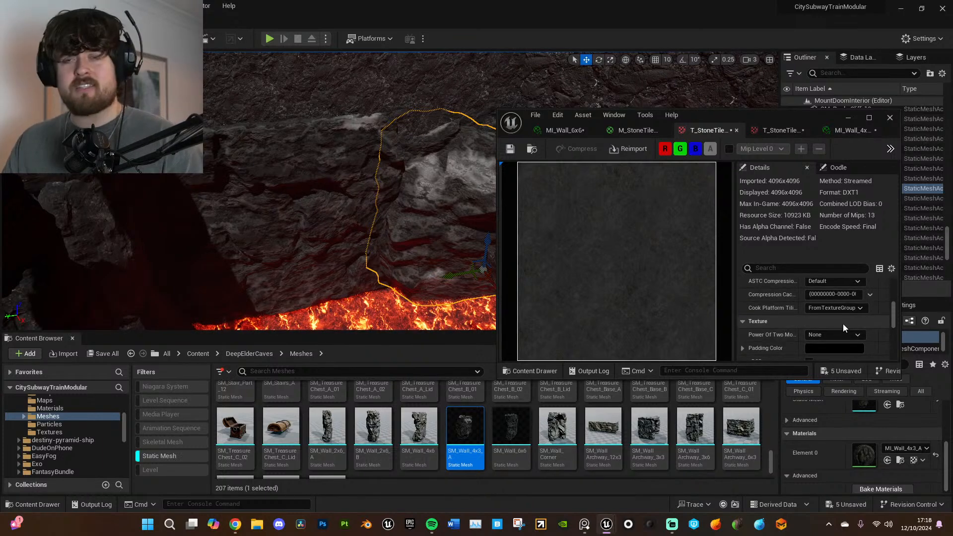
scroll(856, 323, "down", 4)
scroll(795, 348, "down", 3)
left_click(835, 316)
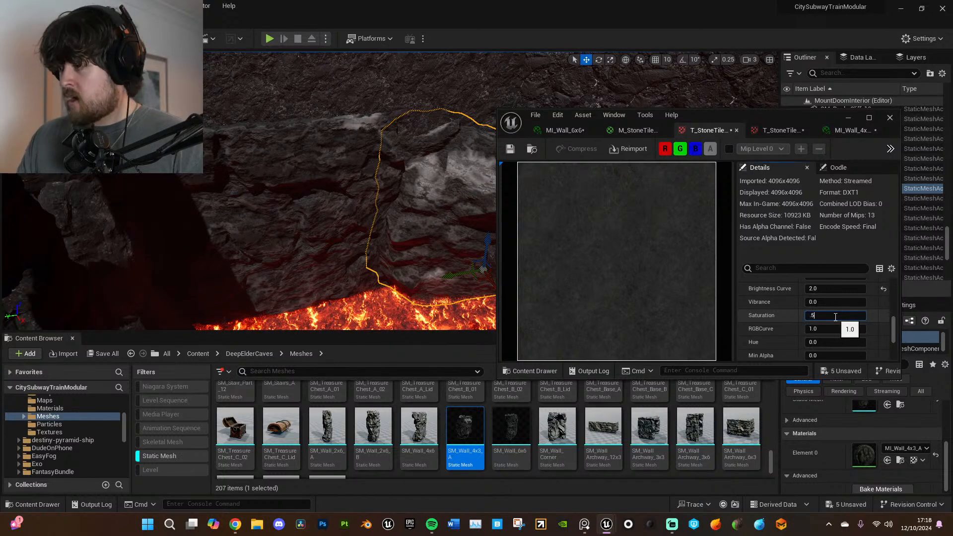
type(".5")
key("Return")
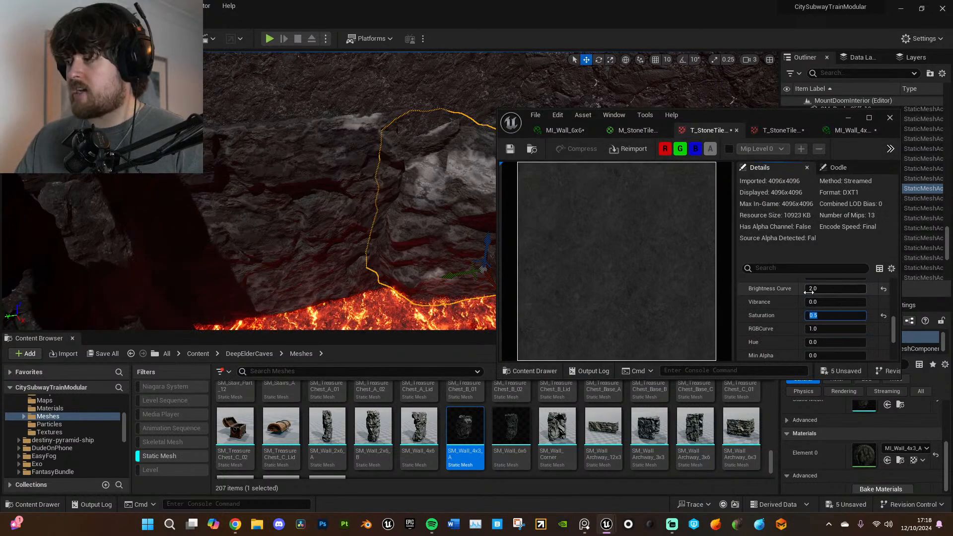
- Try a Brightness Curve of 3 on the T_StoneTile_A_D texture, and set it back to 2
scroll(807, 339, "up", 3)
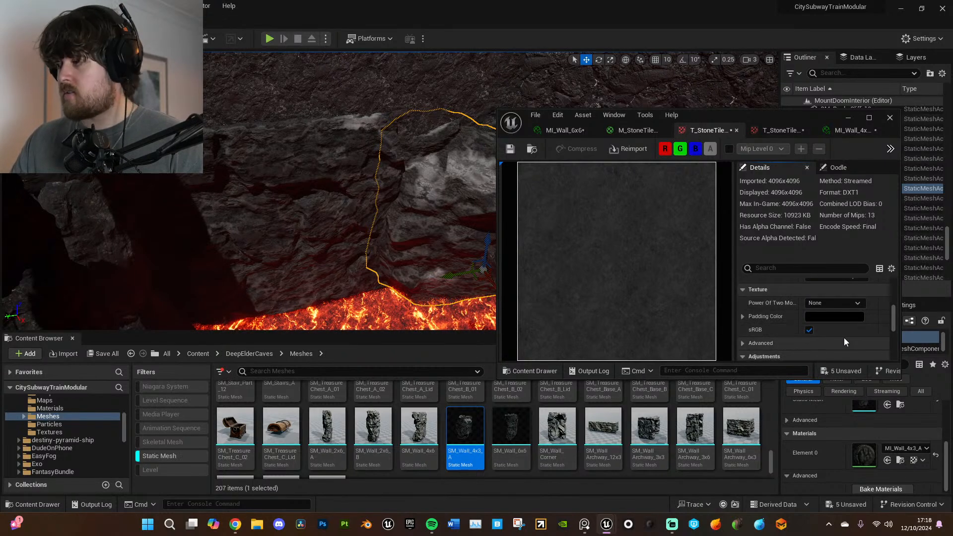
scroll(844, 340, "down", 2)
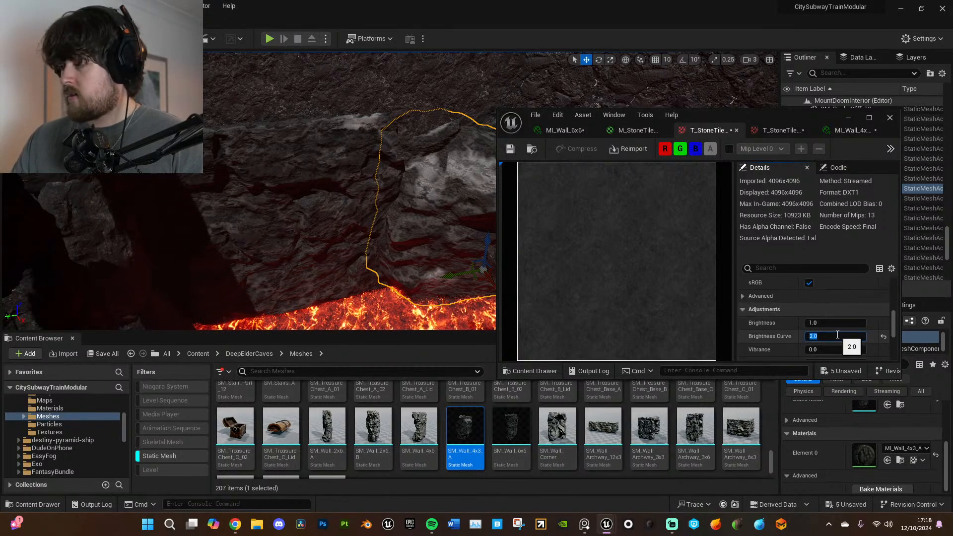
left_click(837, 336)
type("3")
key("Return")
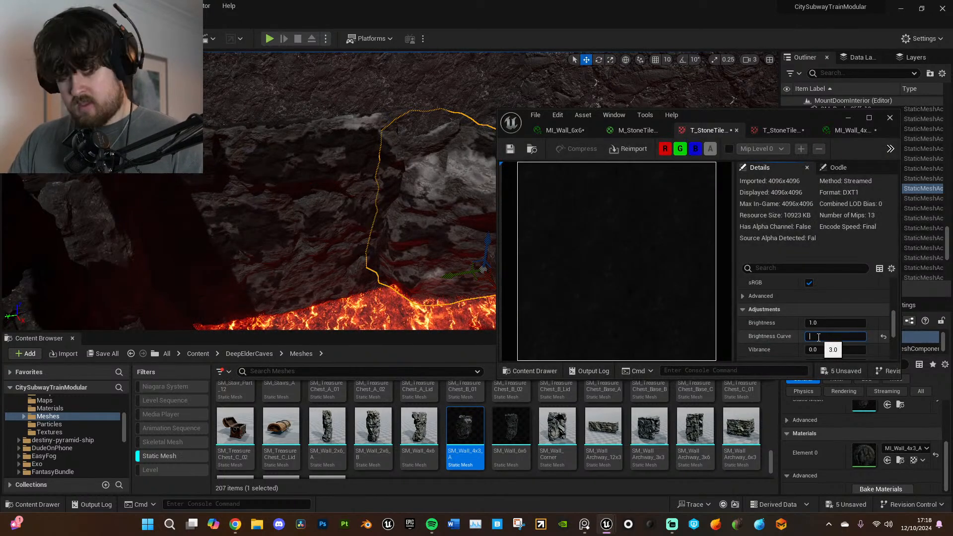
type("2")
key("Return")
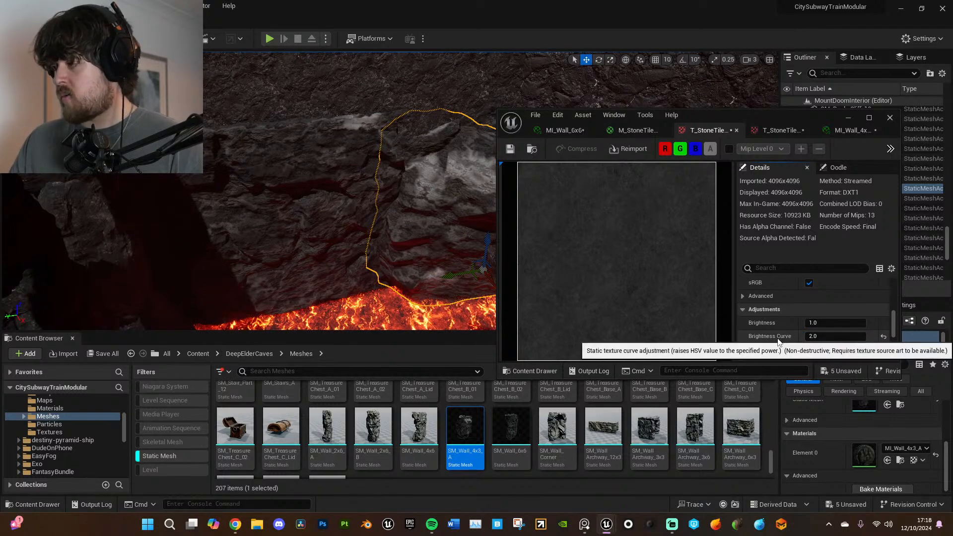
- Examine the M_StoneTile_Main_01 node graph and the parameters of MI_Wall_6x6 for settings that affect the wall's look
left_click(648, 130)
scroll(767, 246, "down", 7)
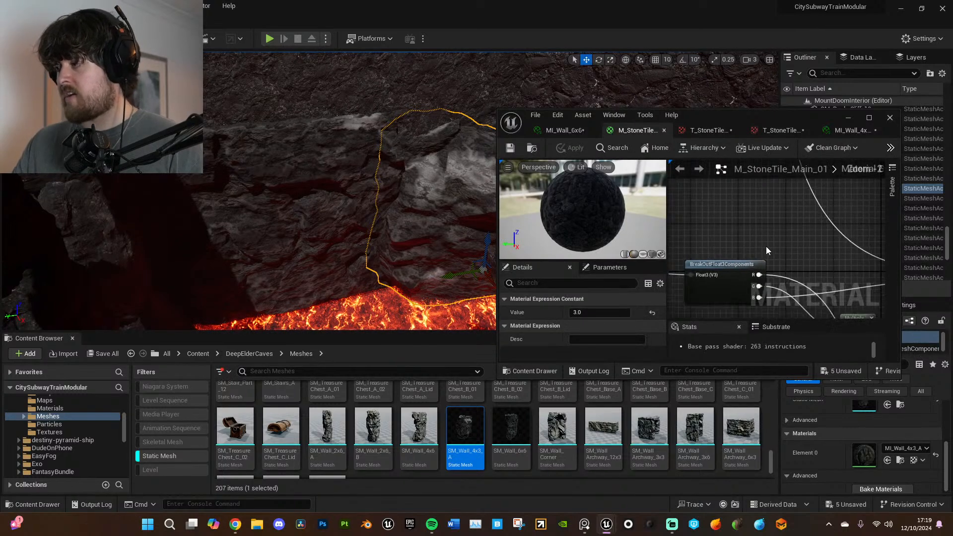
scroll(770, 250, "up", 4)
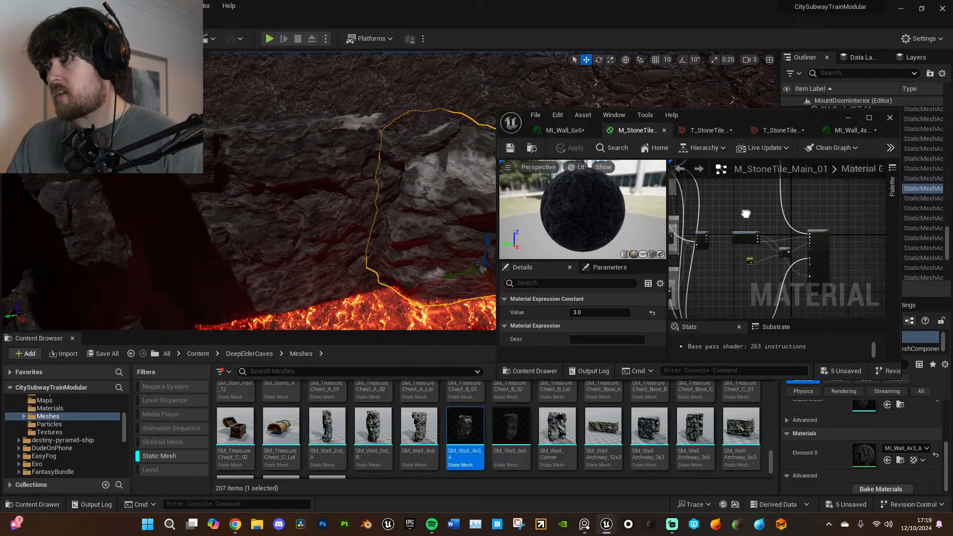
scroll(771, 247, "down", 5)
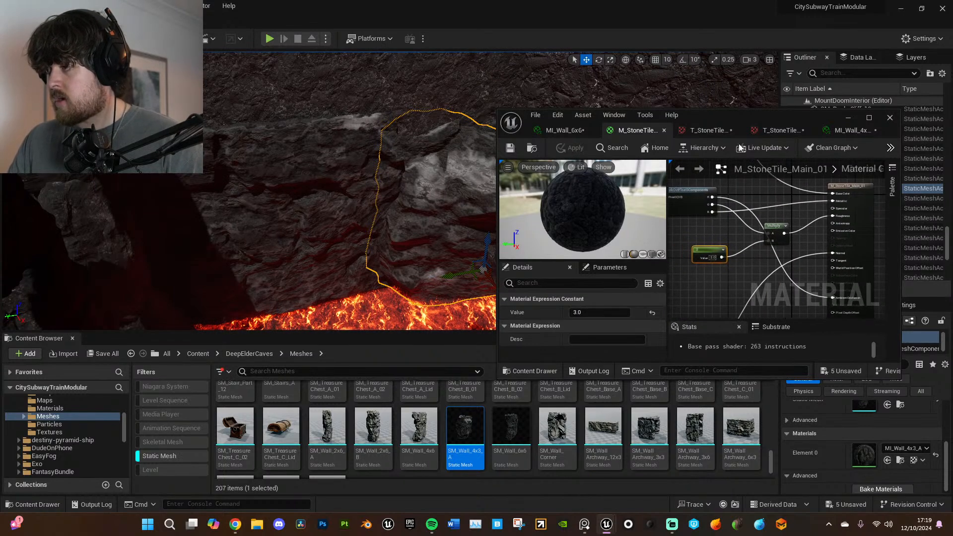
left_click(710, 131)
left_click(564, 130)
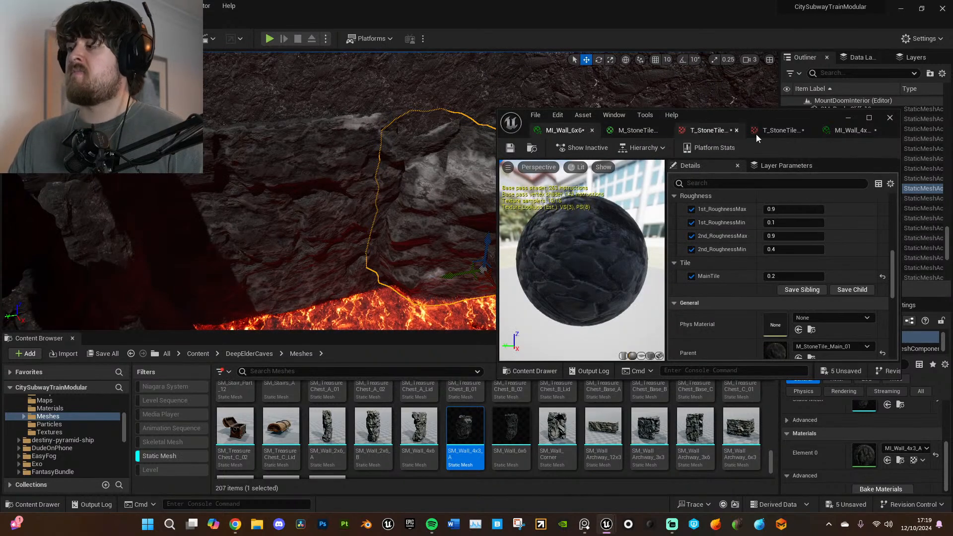
scroll(821, 300, "down", 3)
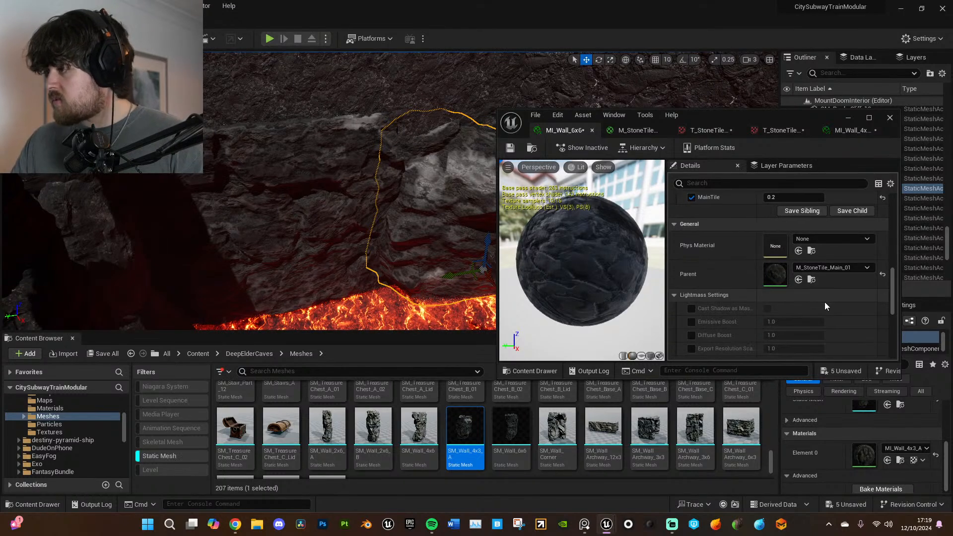
scroll(818, 300, "down", 5)
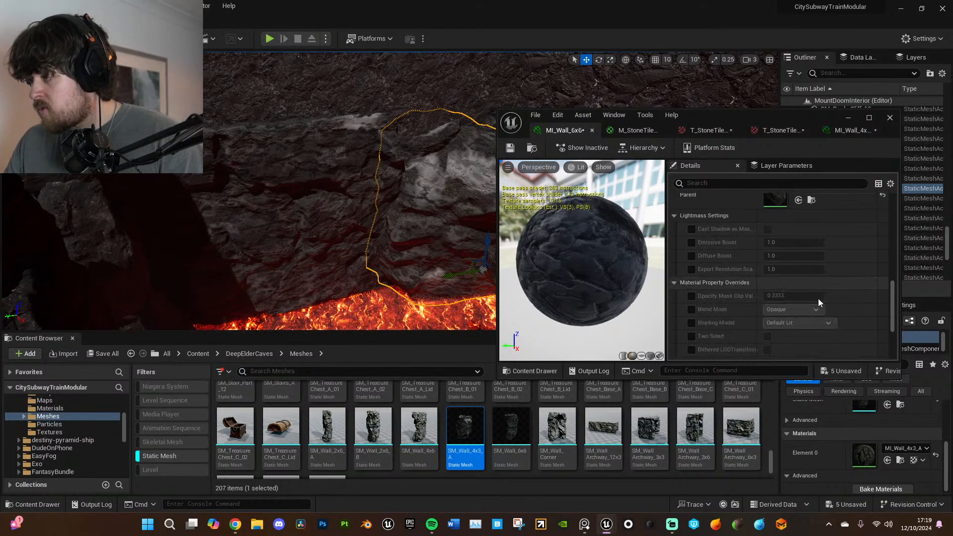
scroll(820, 305, "up", 7)
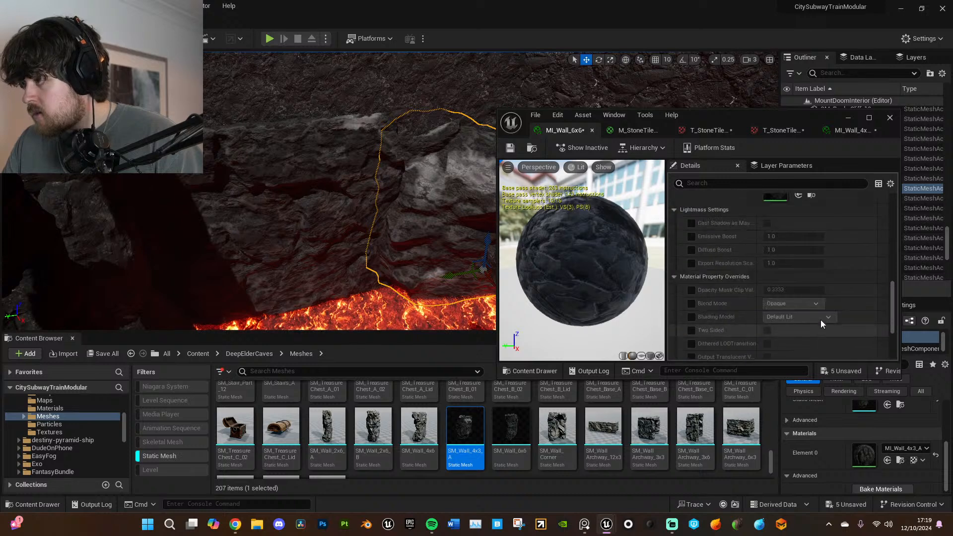
scroll(821, 323, "up", 5)
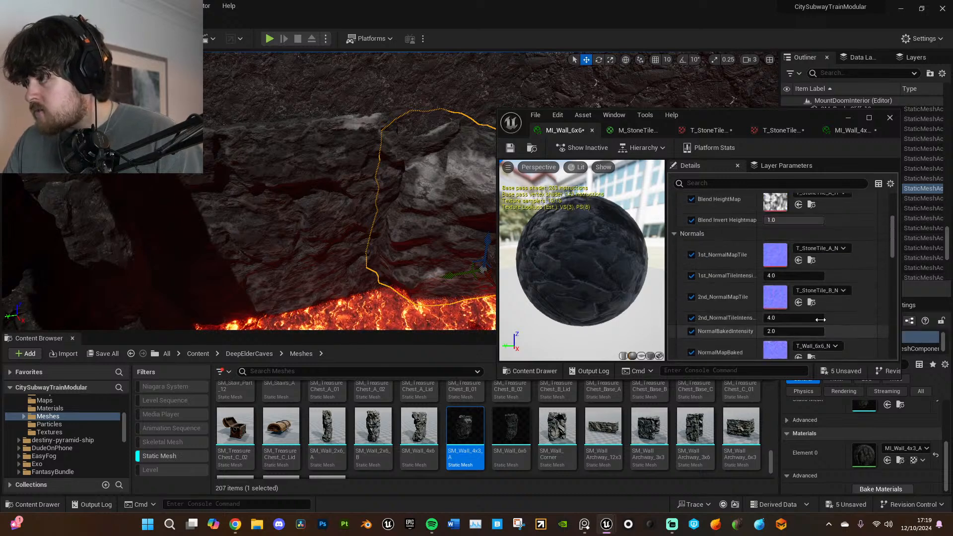
- Inspect the pale patches on SM_Wall_4x3_A up close and check the MI_Wall_4x3_A preview sphere from another angle
left_click(848, 117)
key("f")
key("s")
right_click_drag(632, 228, 510, 243)
key("g")
key("w")
key("g")
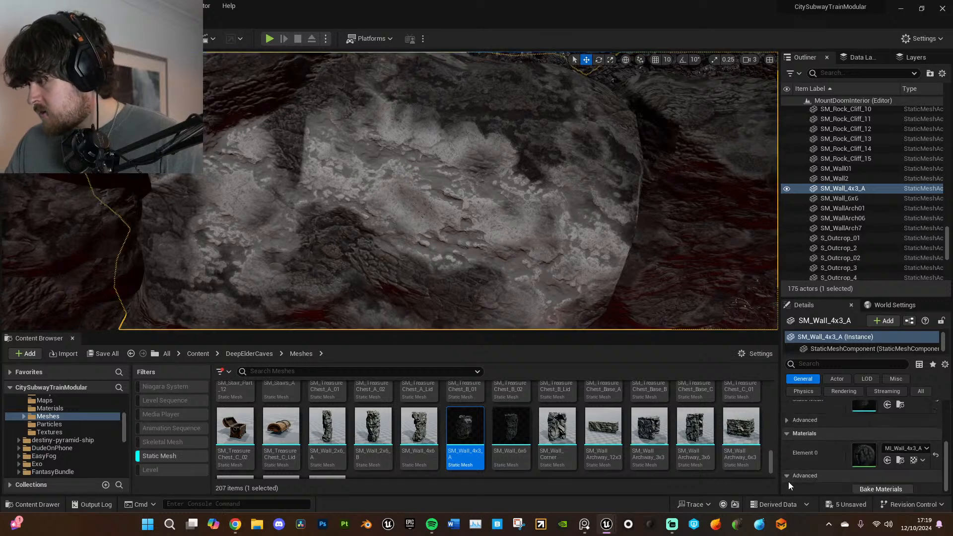
double_click(862, 454)
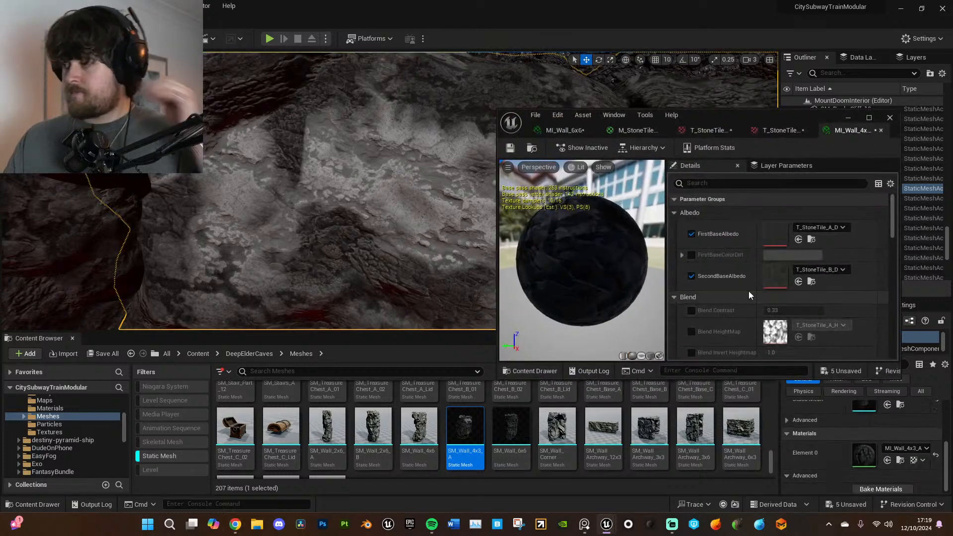
left_click_drag(581, 260, 625, 251)
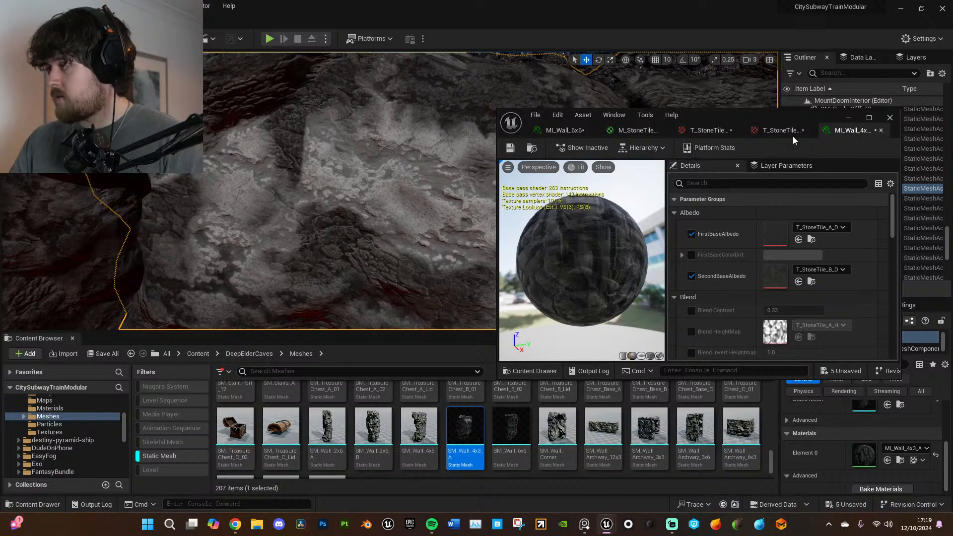
- Minimize the material instance window and rotate SM_Wall_4x3_A about its vertical axis against the cavern wall
left_click(848, 117)
key("s")
right_click_drag(571, 184, 572, 216)
key("e")
left_click_drag(400, 301, 317, 283)
left_click_drag(427, 307, 427, 306)
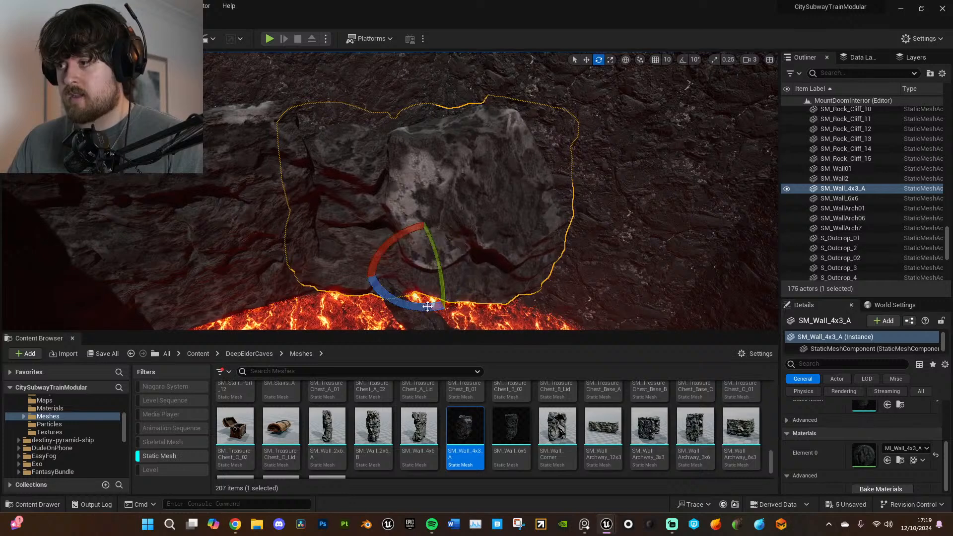
- Override FirstBaseColorDirt in MI_Wall_4x3_A with a near-black grey of value about 0.02
double_click(865, 459)
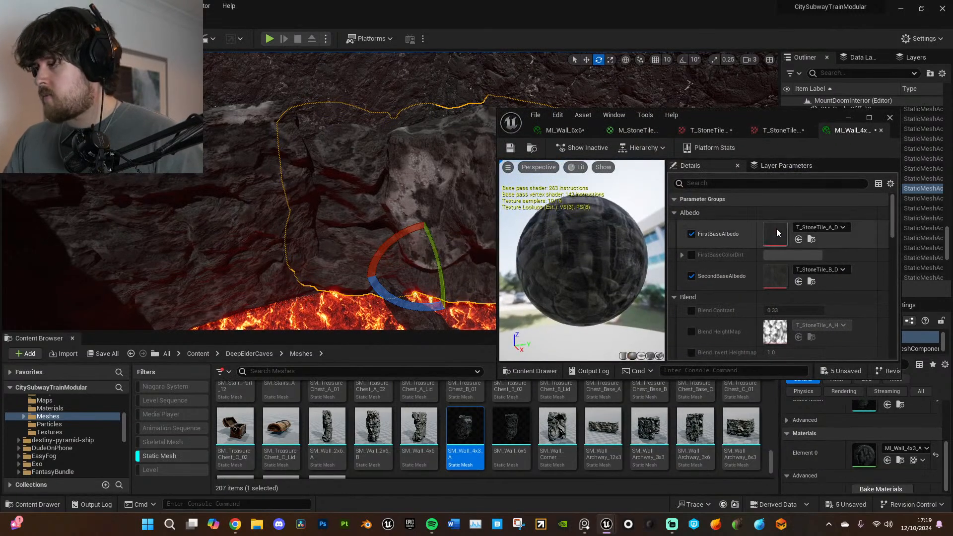
left_click(689, 255)
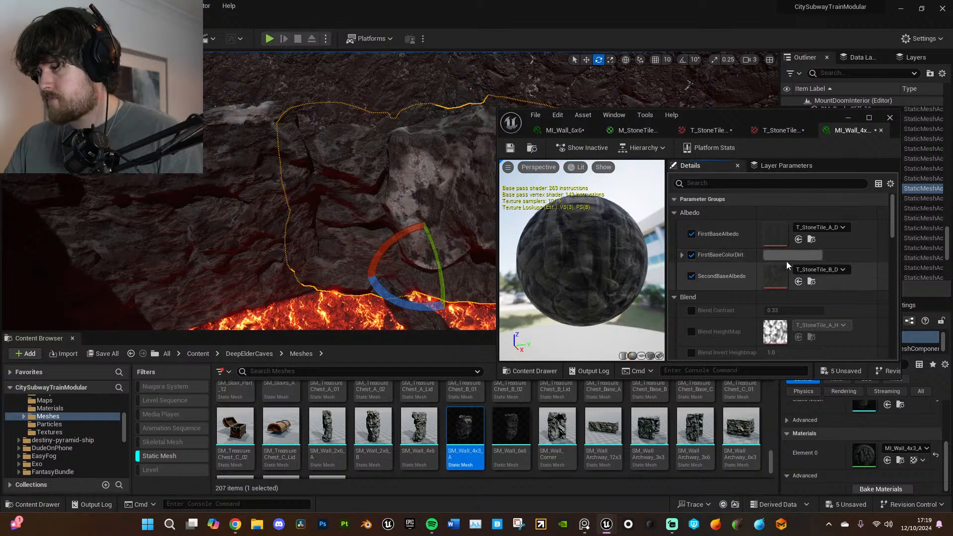
left_click(788, 258)
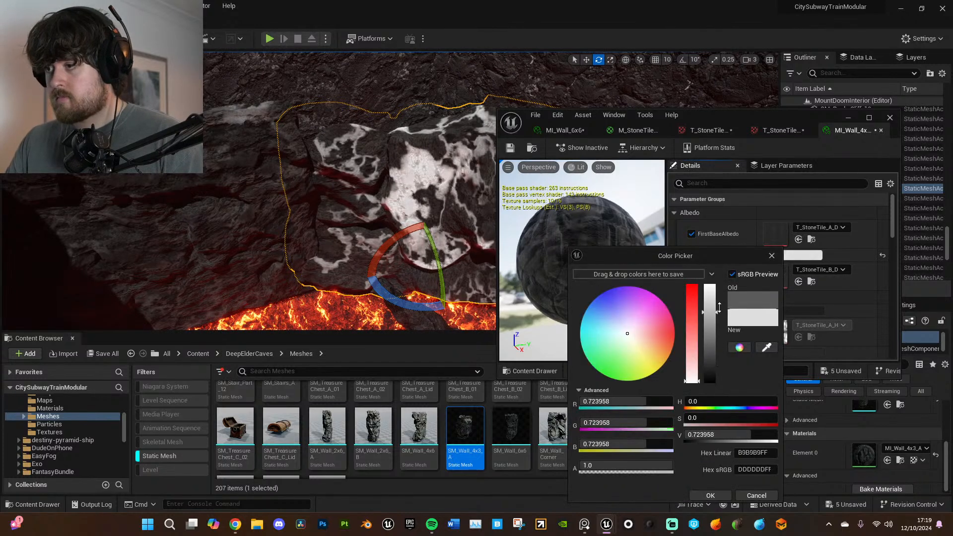
left_click_drag(716, 350, 713, 379)
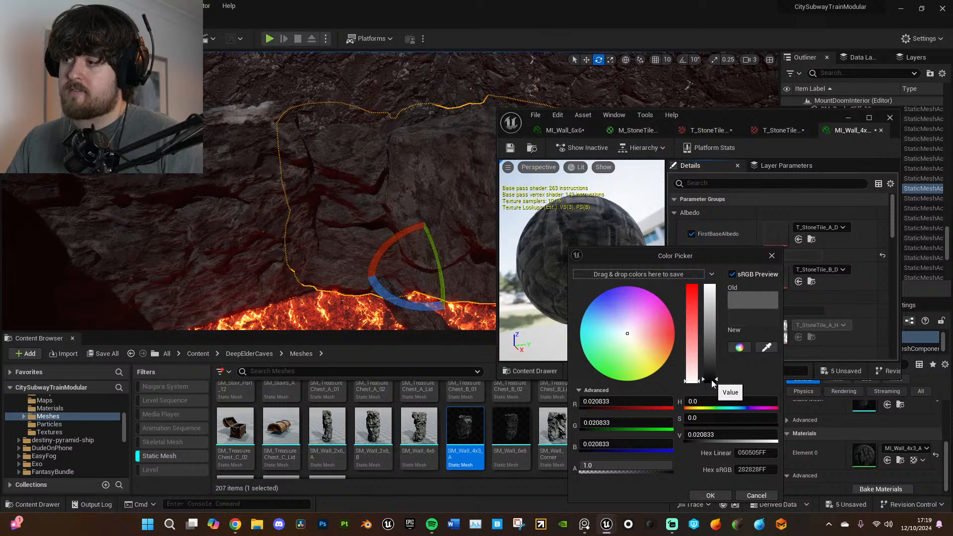
left_click(771, 256)
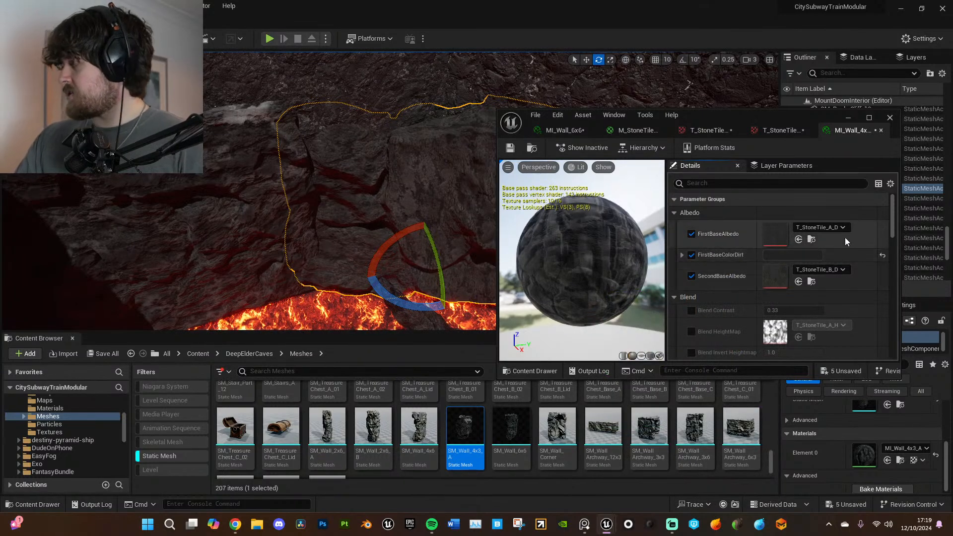
left_click(847, 120)
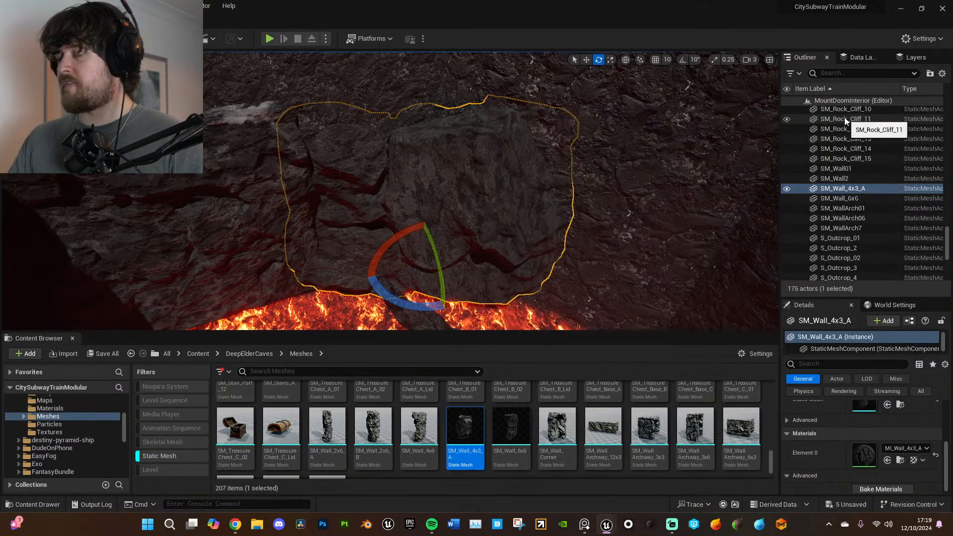
- Override FirstBaseColorDirt in SM_Wall_6x6's material MI_Wall_6x6 with a near-black grey of about 0.01, and save the edited assets
left_click(162, 273)
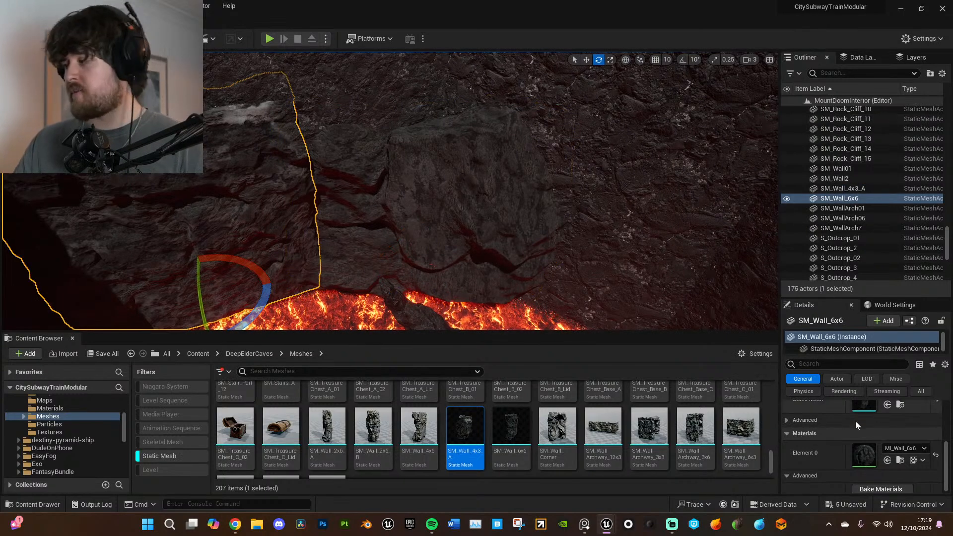
double_click(865, 453)
scroll(717, 264, "up", 5)
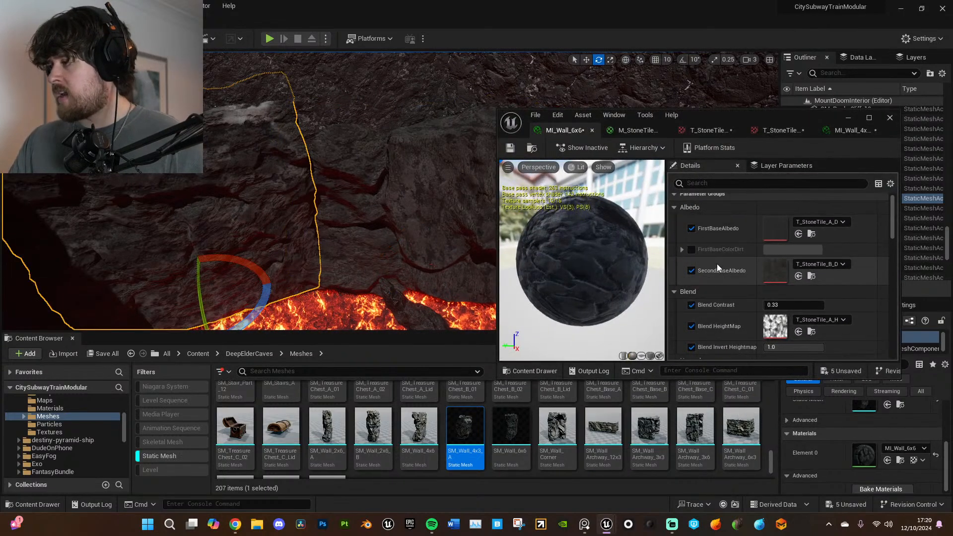
left_click(788, 258)
left_click_drag(714, 374, 714, 380)
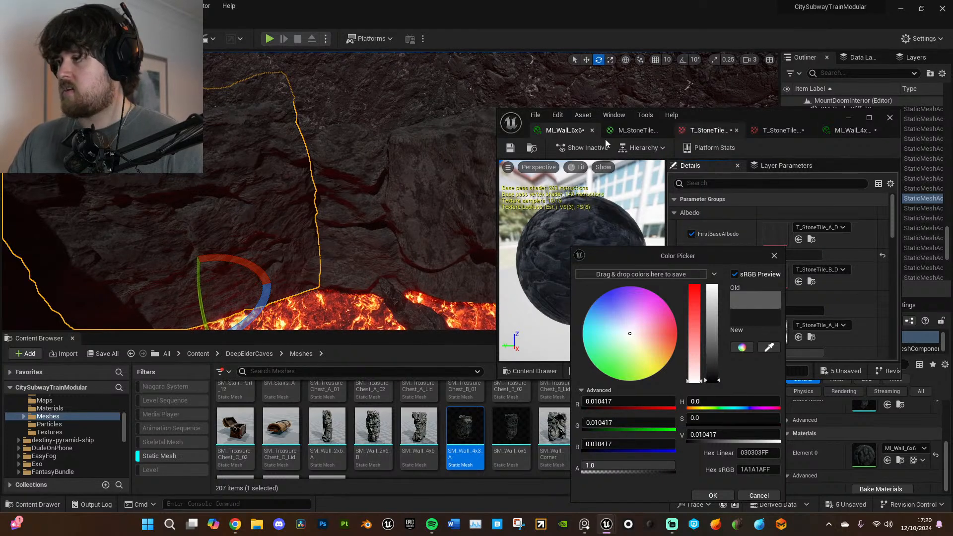
left_click(542, 116)
left_click(567, 177)
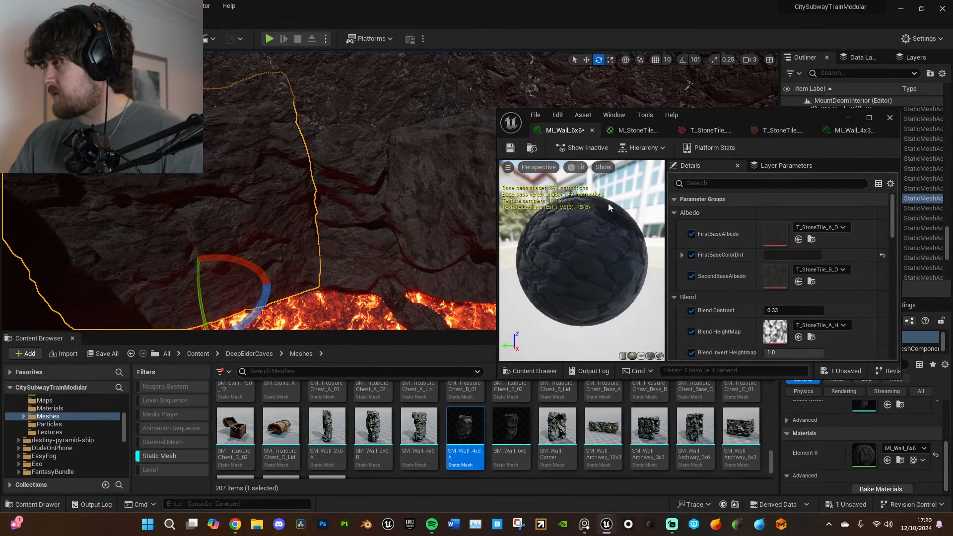
left_click(889, 118)
- Try adding the SM_Wall_Corner mesh on the cavern wall above SM_Wall_4x3_A and scaling it up
right_click_drag(535, 241, 474, 241)
key("s")
left_click(580, 249)
key("w")
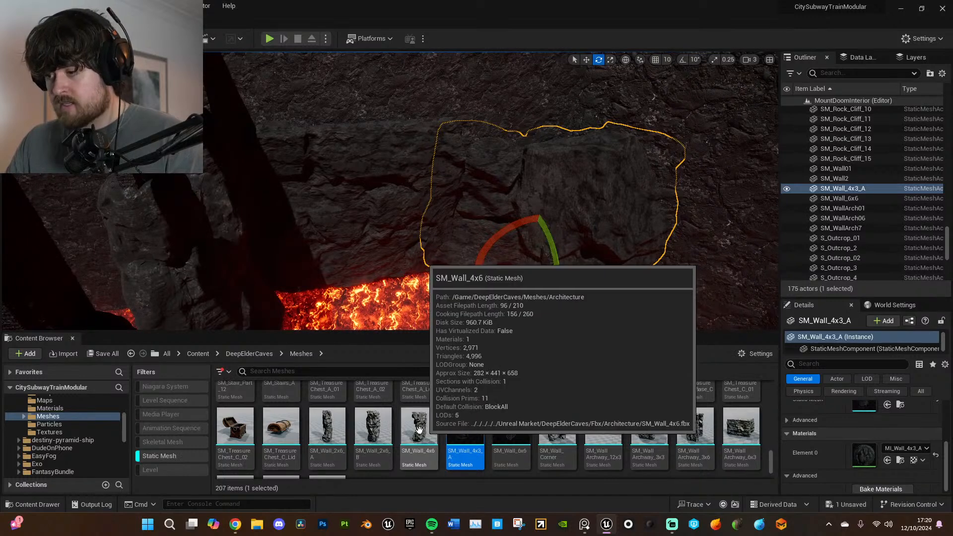
left_click(570, 436)
left_click_drag(574, 145, 551, 133)
right_click_drag(566, 195, 585, 186)
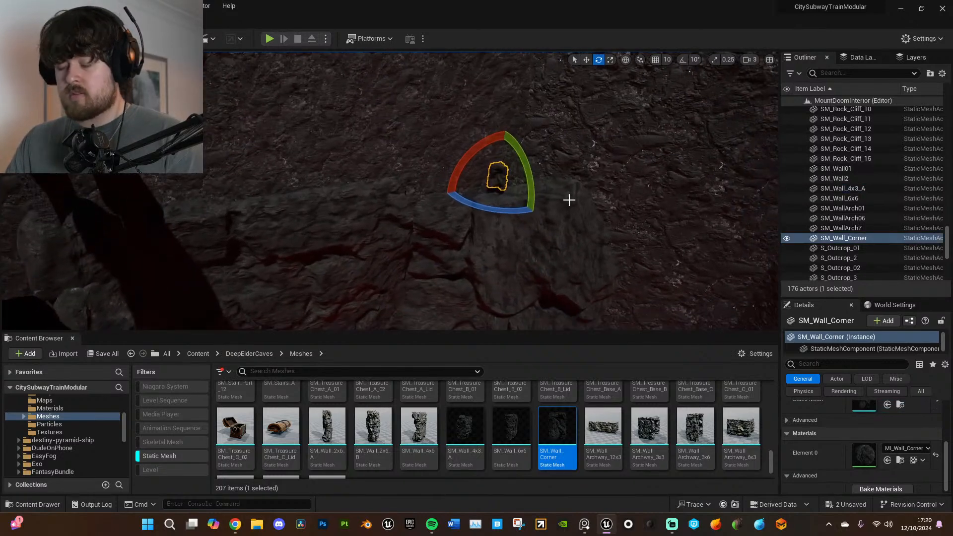
key("r")
left_click_drag(498, 185, 526, 149)
left_click_drag(497, 183, 506, 176)
- Try fitting SM_Wall_Corner against the cavern wall directly above SM_Wall_4x3_A
right_click_drag(506, 175, 458, 304)
key("s")
key("e")
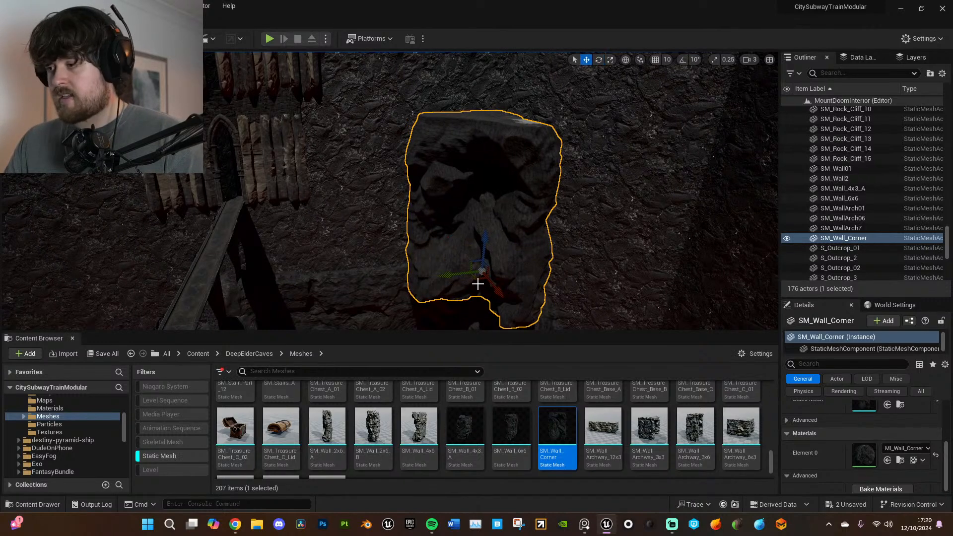
right_click_drag(478, 284, 475, 283)
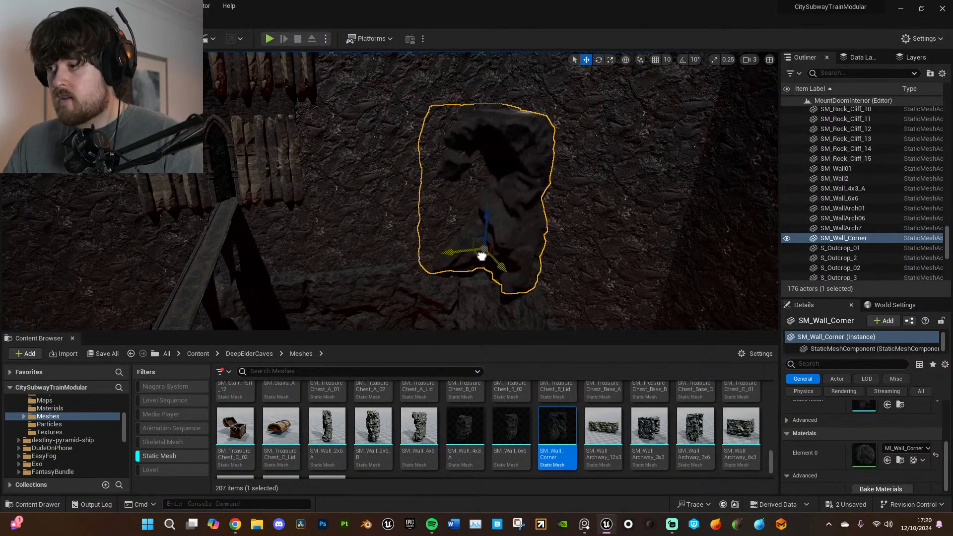
left_click(490, 278)
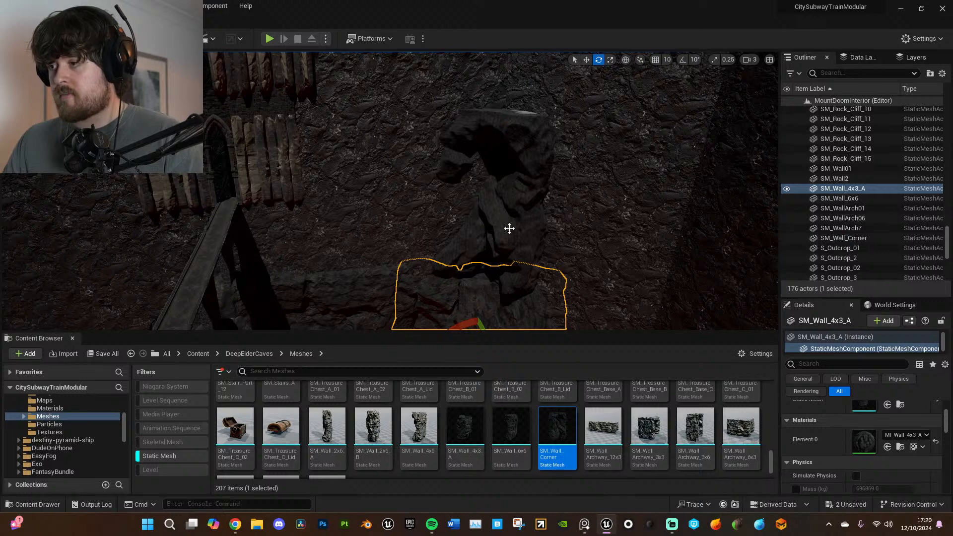
left_click(476, 273)
right_click_drag(481, 280, 490, 278)
key("r")
mouse_move(441, 228)
left_mouse_down()
mouse_move(441, 216)
mouse_move(451, 219)
mouse_move(441, 234)
mouse_move(440, 202)
mouse_move(439, 221)
left_mouse_up()
left_click_drag(434, 254, 434, 244)
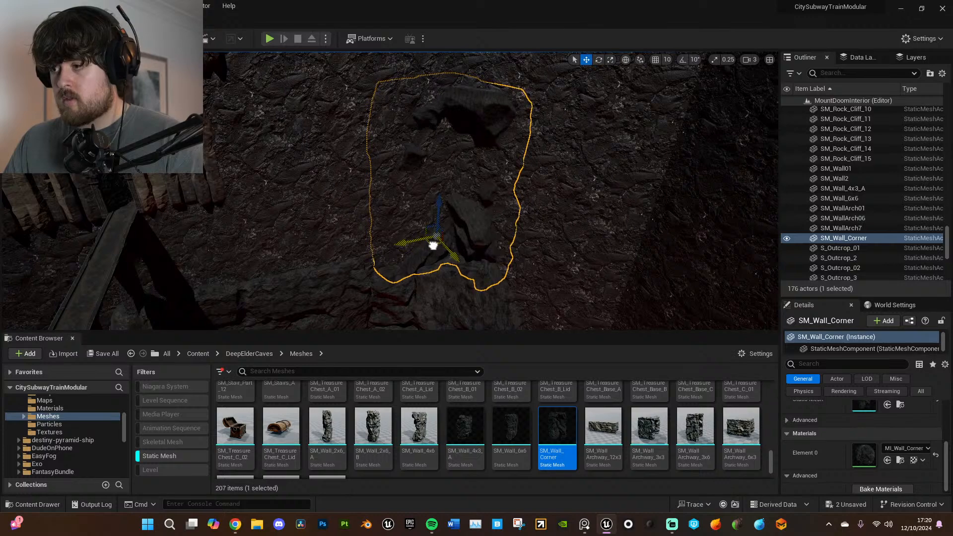
- Try rotating SM_Wall_Corner about its vertical axis against the wall, and delete the mesh
right_click_drag(380, 221, 571, 249)
key("e")
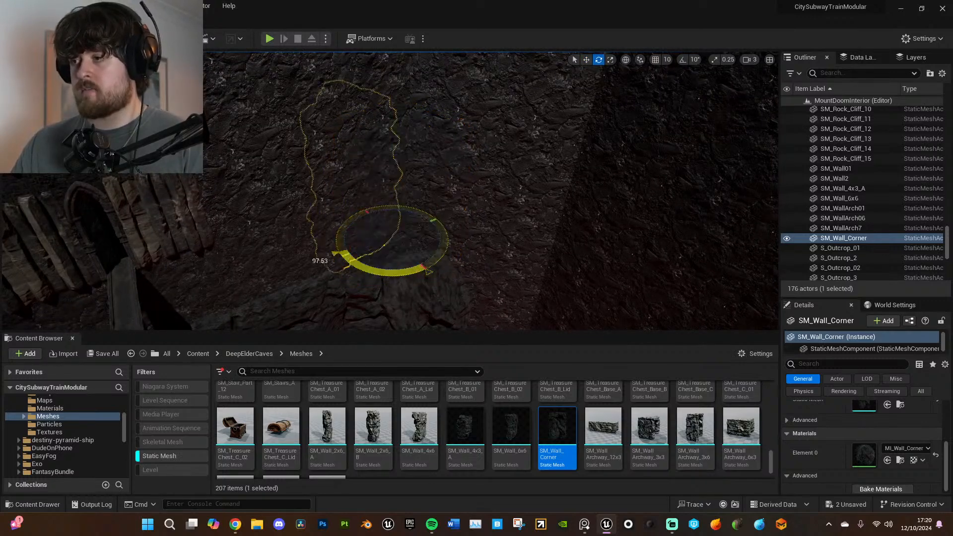
left_click_drag(388, 246, 418, 291)
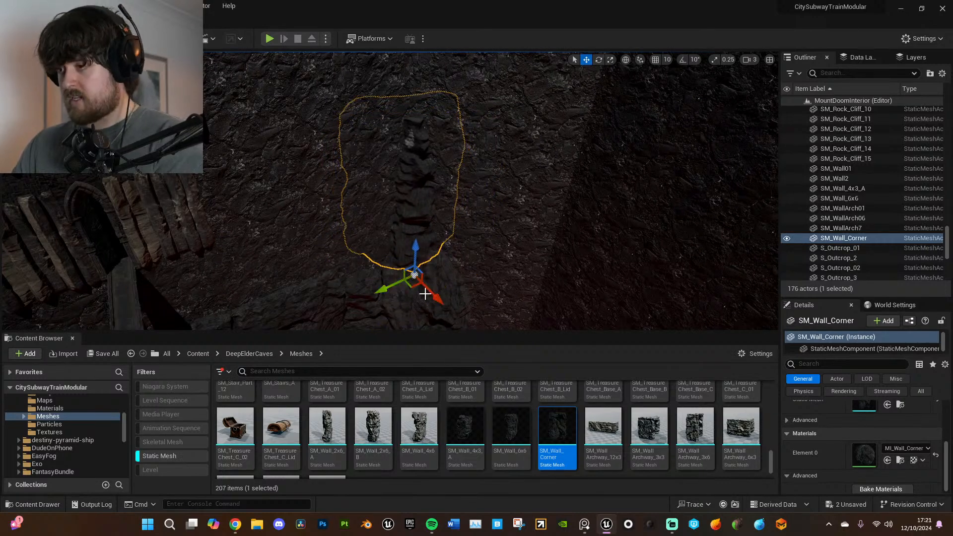
key("Delete")
- Inspect the SM_WallArchway_3x3 and SM_Wall_4x6 meshes in their preview editors as candidates for the cavern wall
right_click_drag(417, 175, 343, 211)
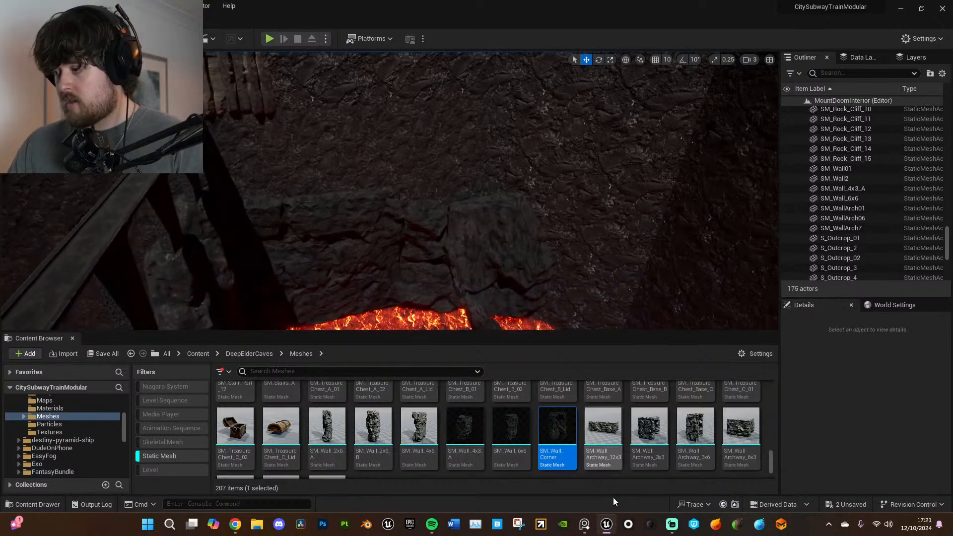
left_click(648, 427)
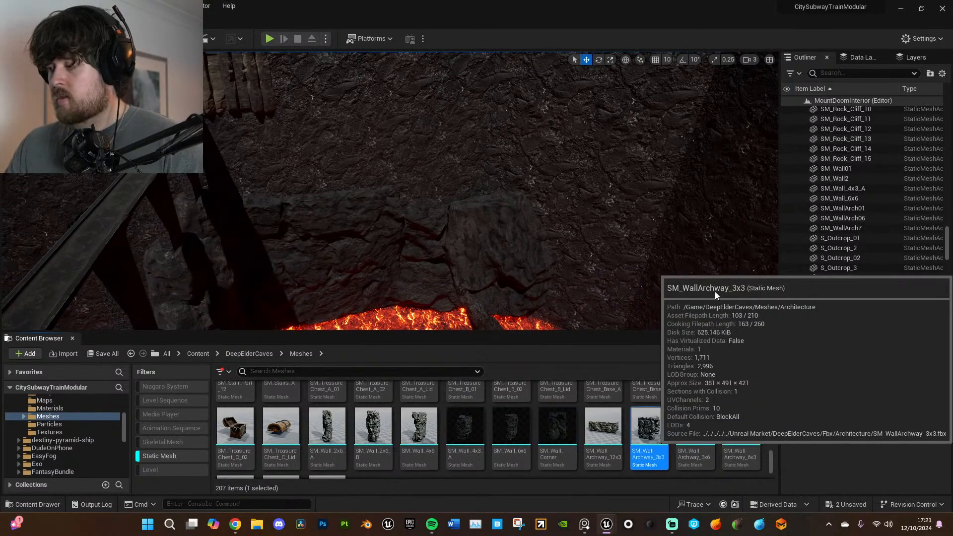
key("Return")
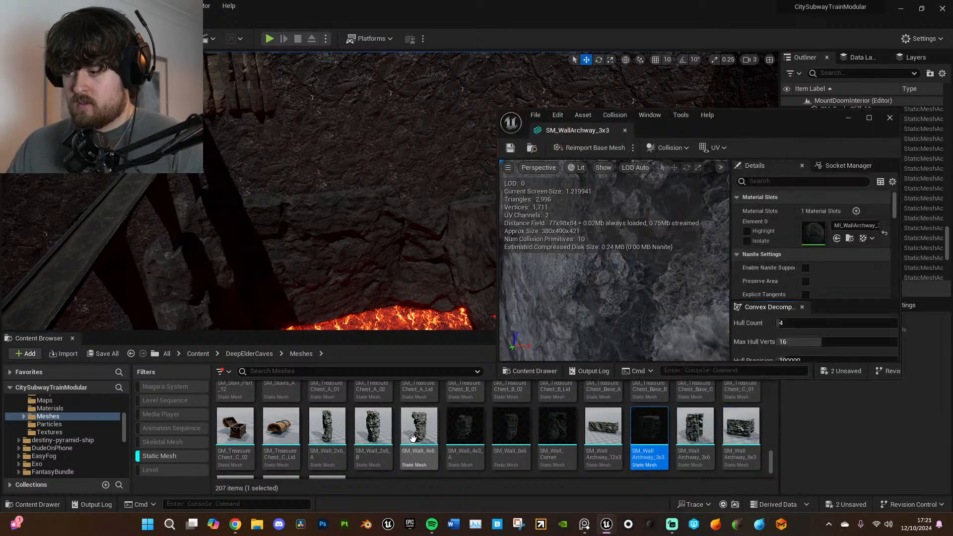
left_click_drag(630, 283, 660, 259)
left_click(625, 131)
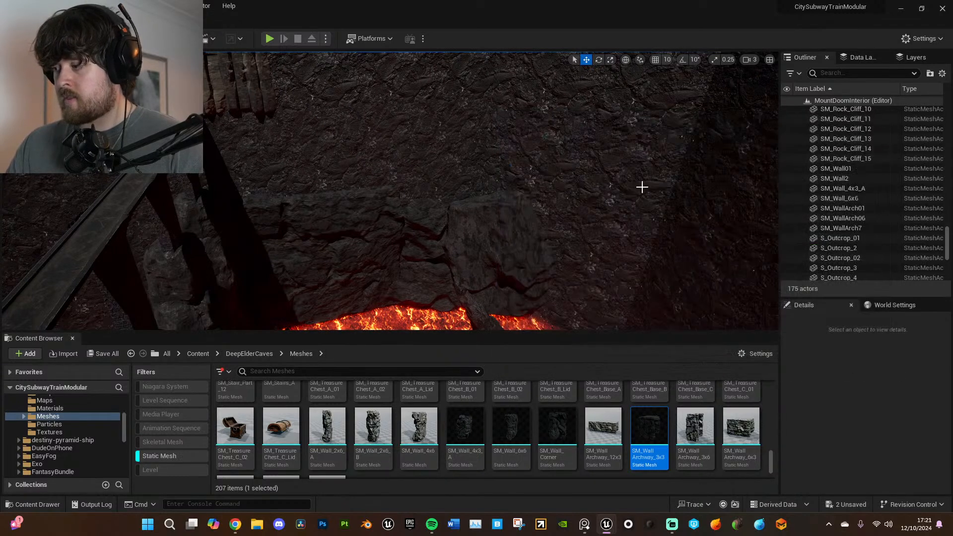
left_click(424, 430)
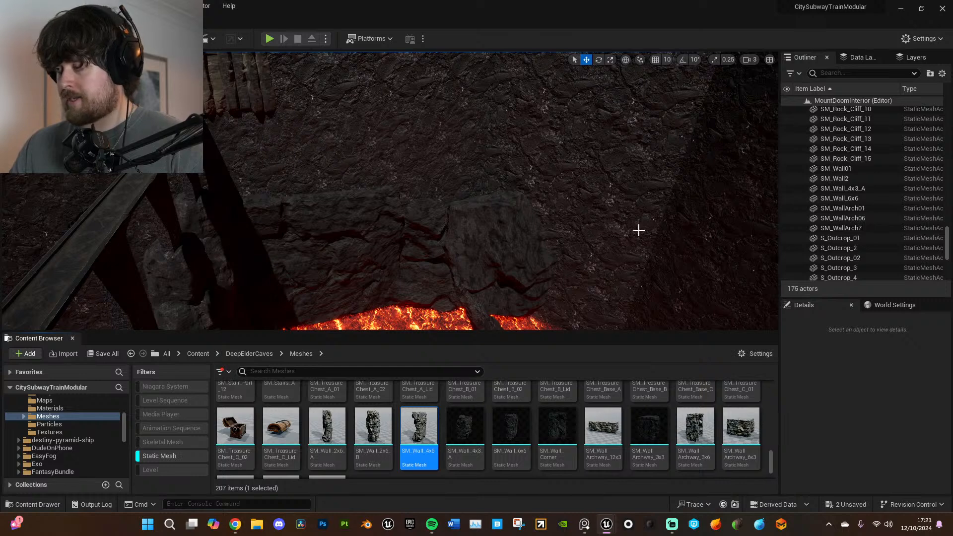
left_click_drag(656, 305, 615, 301)
left_click(890, 117)
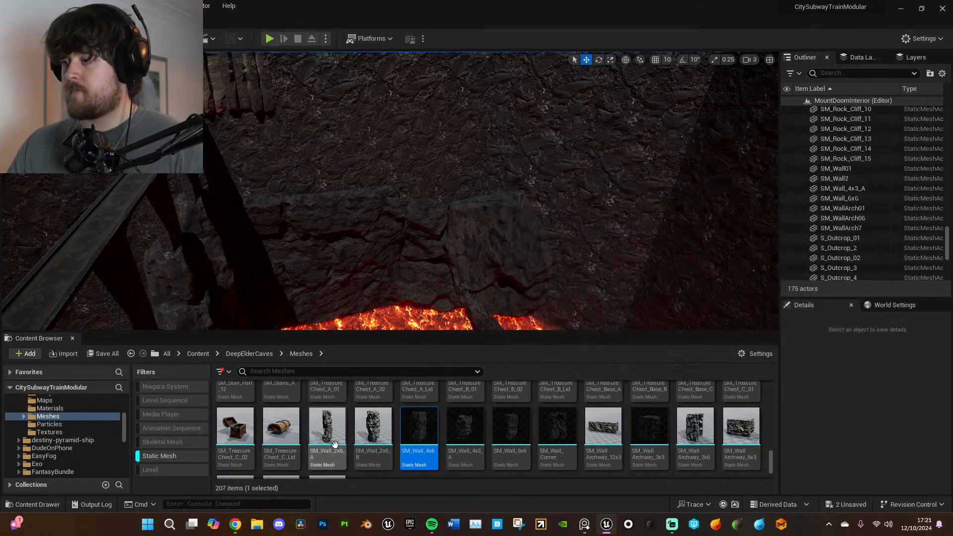
- Add the SM_Wall_4x6 mesh above SM_Wall_4x3_A and scale it up to a tall rock section
left_click_drag(431, 427, 466, 203)
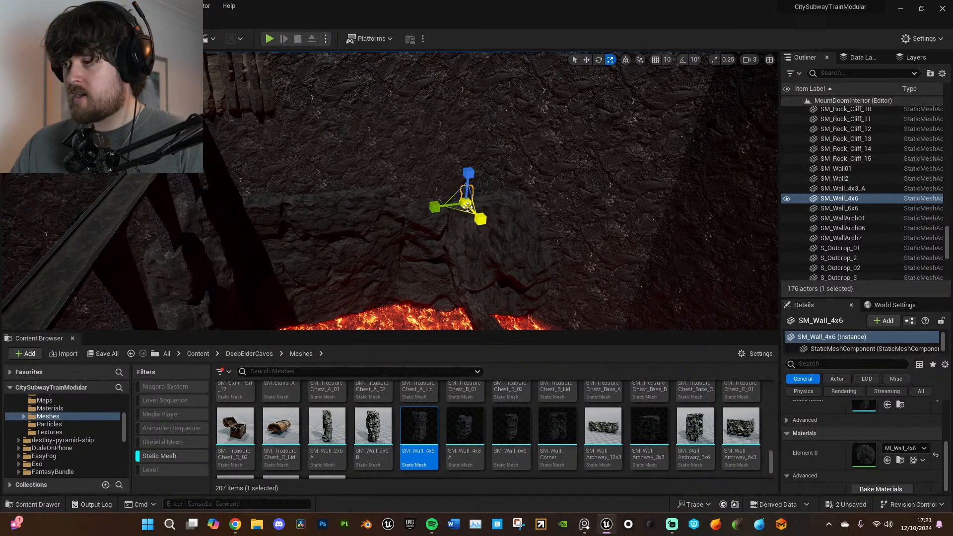
mouse_move(481, 219)
left_mouse_down()
mouse_move(496, 205)
mouse_move(483, 217)
left_mouse_up()
right_click_drag(482, 216, 476, 198)
right_click_drag(496, 250, 497, 251)
- Rotate SM_Wall_4x6 and move it into the cavern wall so it sits above SM_Wall_4x3_A
key("e")
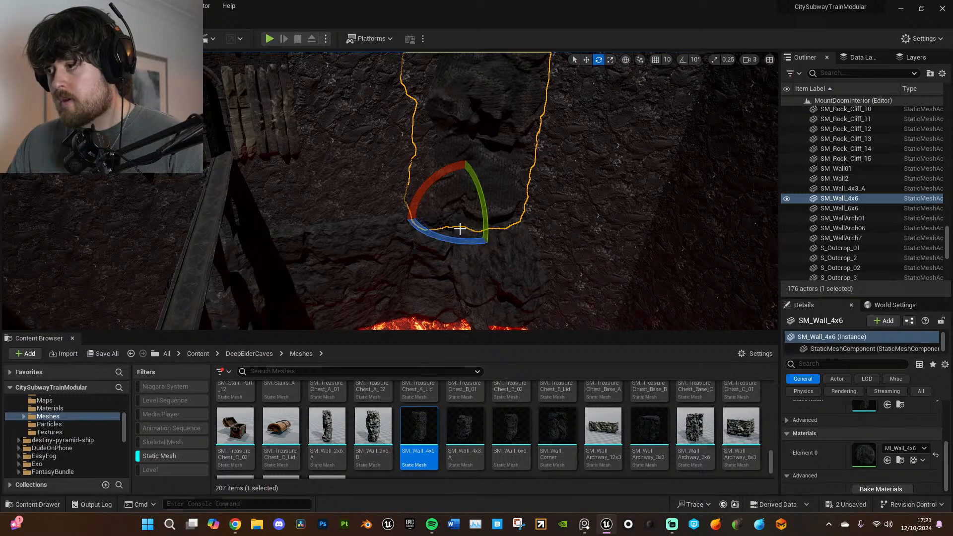
left_click_drag(457, 219, 456, 217)
mouse_move(455, 218)
right_mouse_down()
mouse_move(466, 227)
mouse_move(479, 218)
mouse_move(473, 212)
right_mouse_up()
key("w")
mouse_move(443, 198)
left_mouse_down()
mouse_move(442, 142)
mouse_move(432, 188)
left_mouse_up()
right_click_drag(432, 187, 455, 136)
key("s")
- Override the tiling of the Hawaiian lava stone material instance on Floor20, setting Tiling X and Tiling Y to 0.5
left_click(390, 202)
right_click_drag(390, 202, 427, 216)
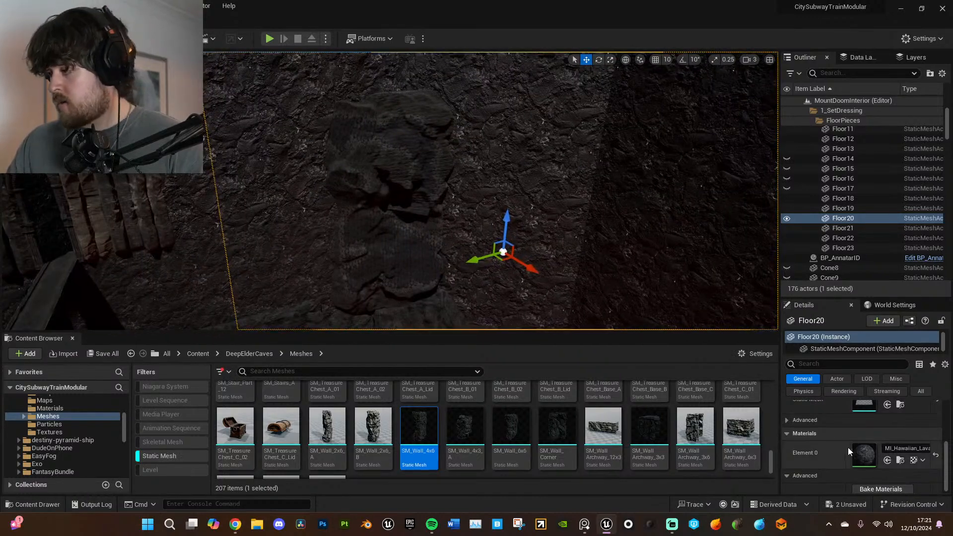
double_click(862, 453)
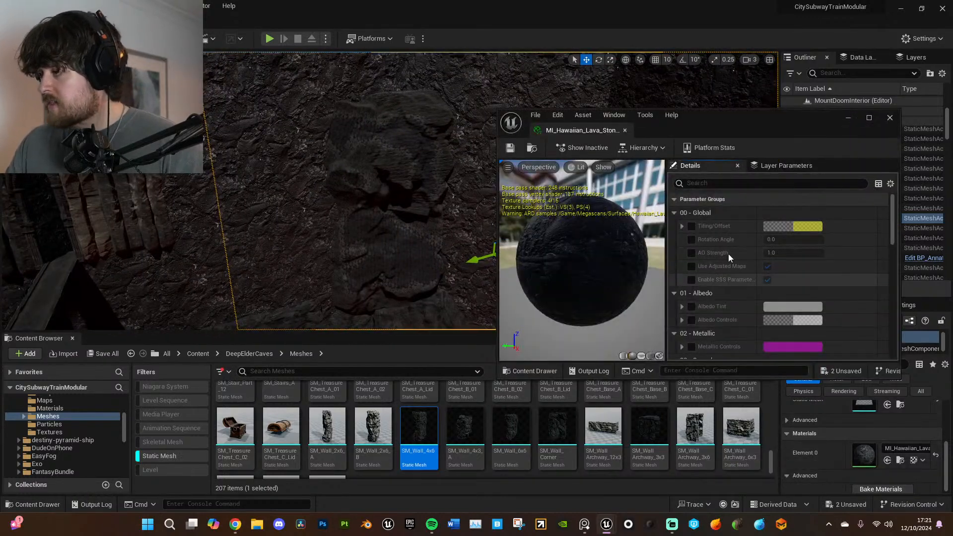
left_click(691, 226)
left_click(683, 226)
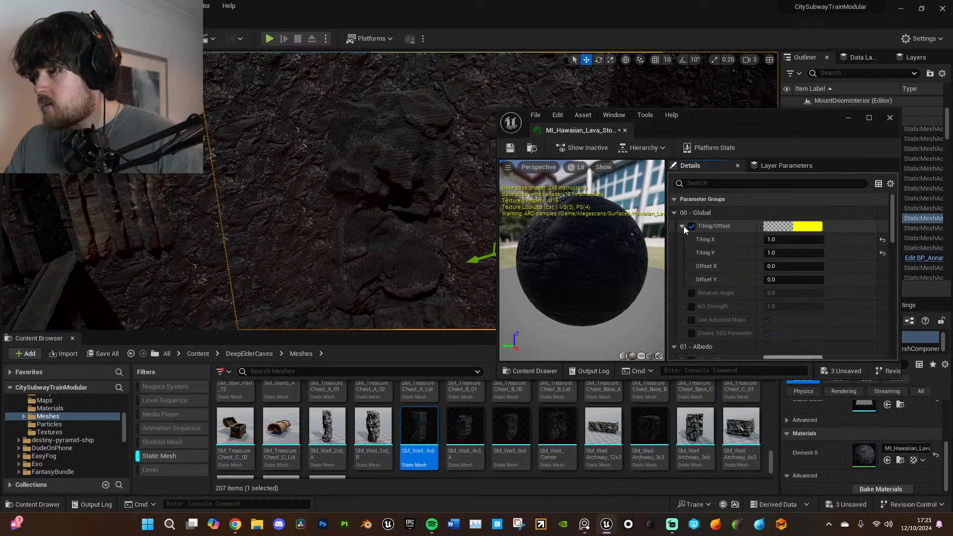
left_click_drag(794, 240, 819, 240)
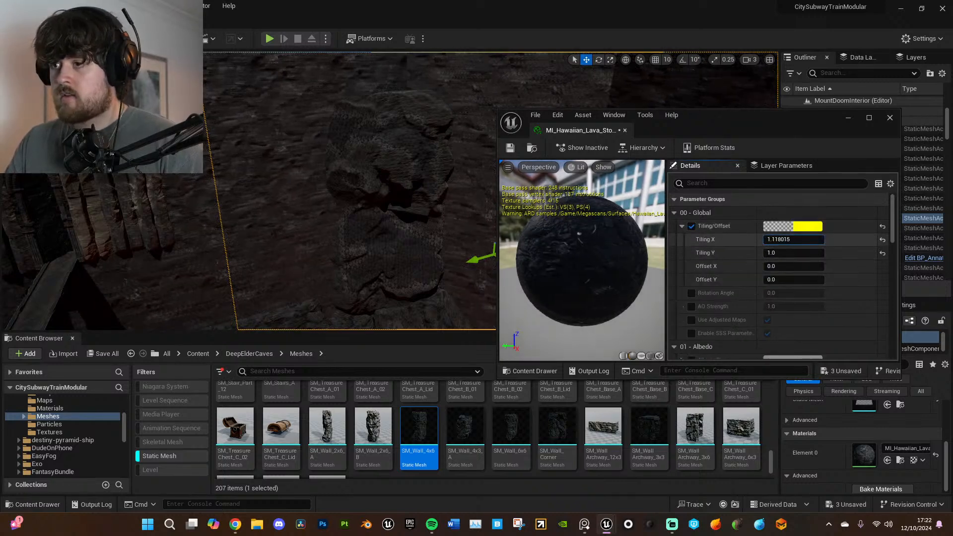
type("0.5")
left_click(795, 254)
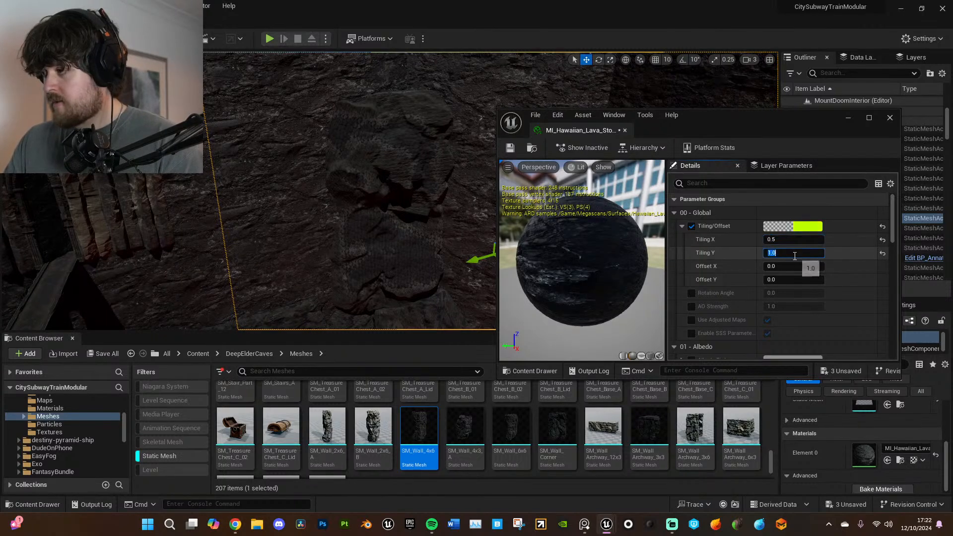
key("Return")
- Check the retiled cavern wall around the wooden gate, save all assets, and close the material instance
right_click_drag(427, 223, 526, 199)
right_click_drag(377, 208, 447, 208)
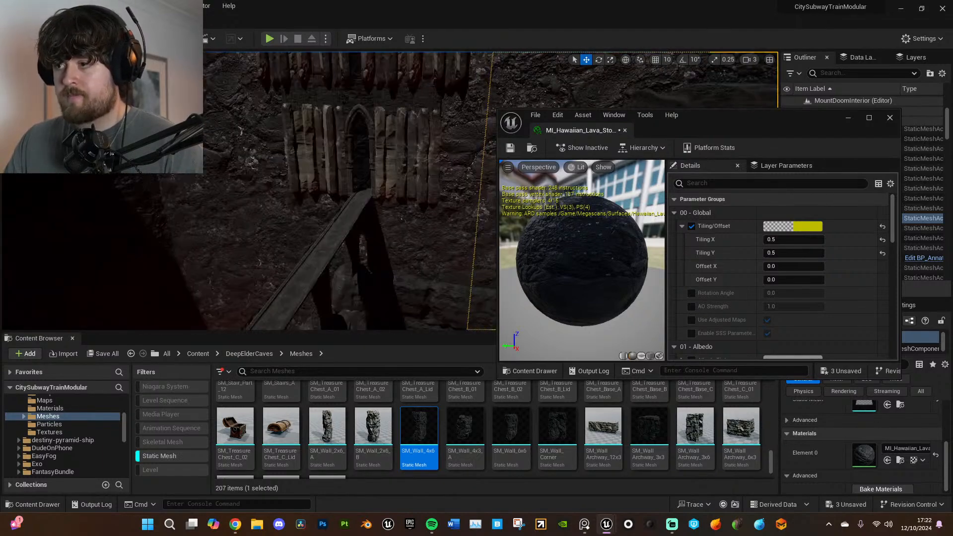
left_click(532, 117)
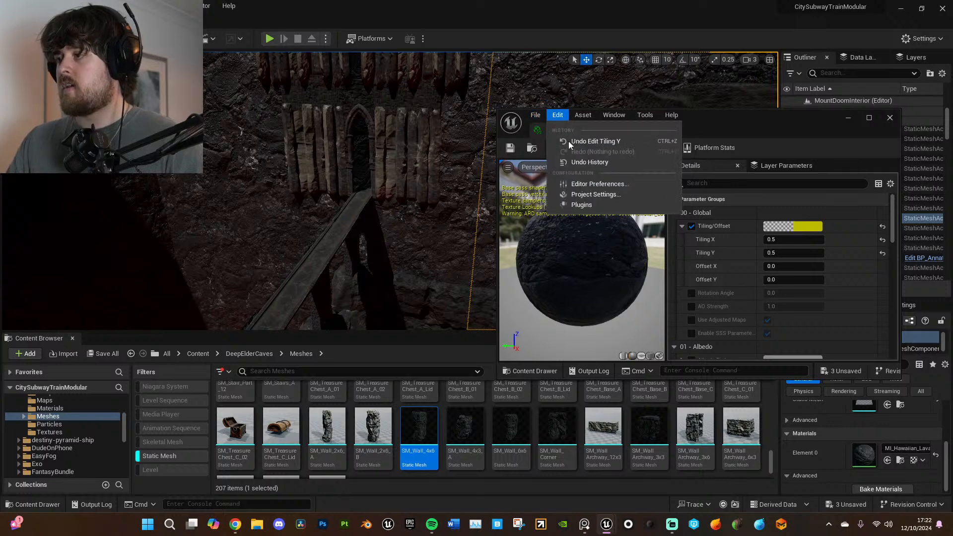
left_click(558, 170)
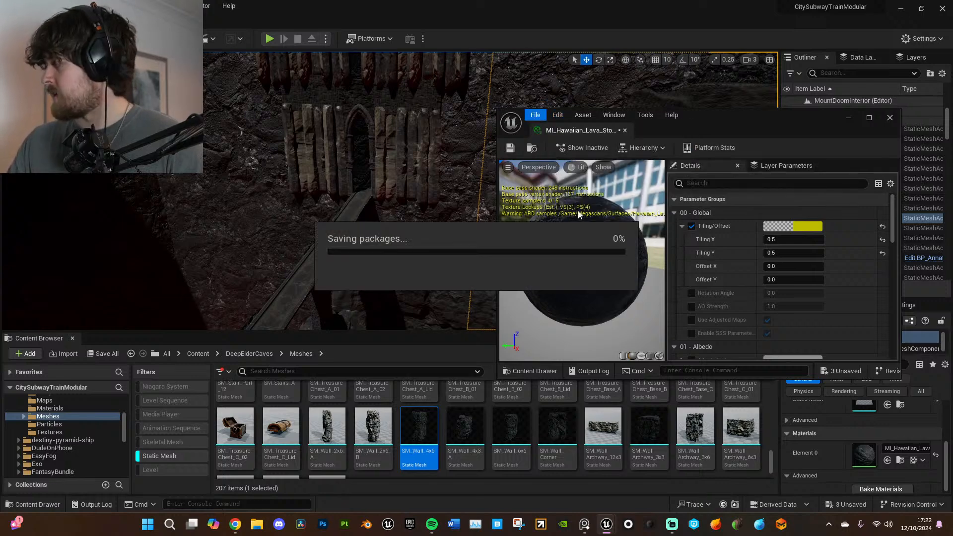
left_click(890, 117)
scroll(666, 213, "up", 3)
scroll(613, 236, "down", 5)
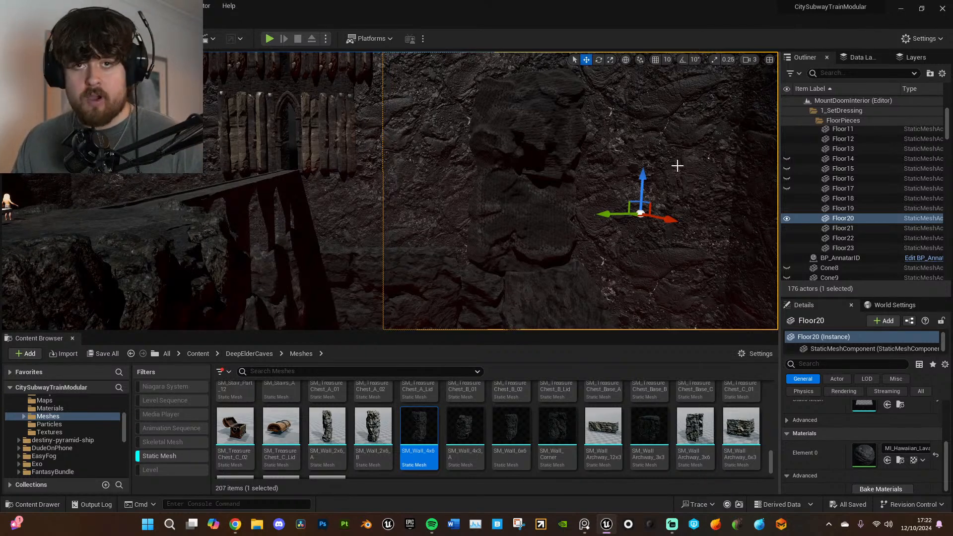
- Try to place the SM_Wall_2x6_B mesh on the cavern wall beside SM_Wall_4x6
mouse_move(690, 210)
right_mouse_down()
mouse_move(668, 263)
mouse_move(689, 210)
right_mouse_up()
left_click(492, 230)
right_click_drag(511, 234, 475, 214)
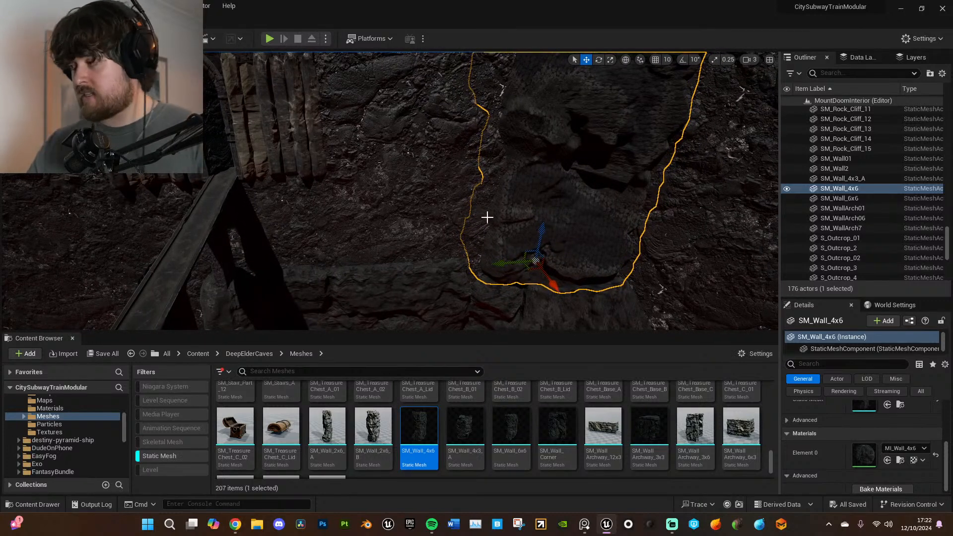
left_click_drag(360, 441, 427, 265)
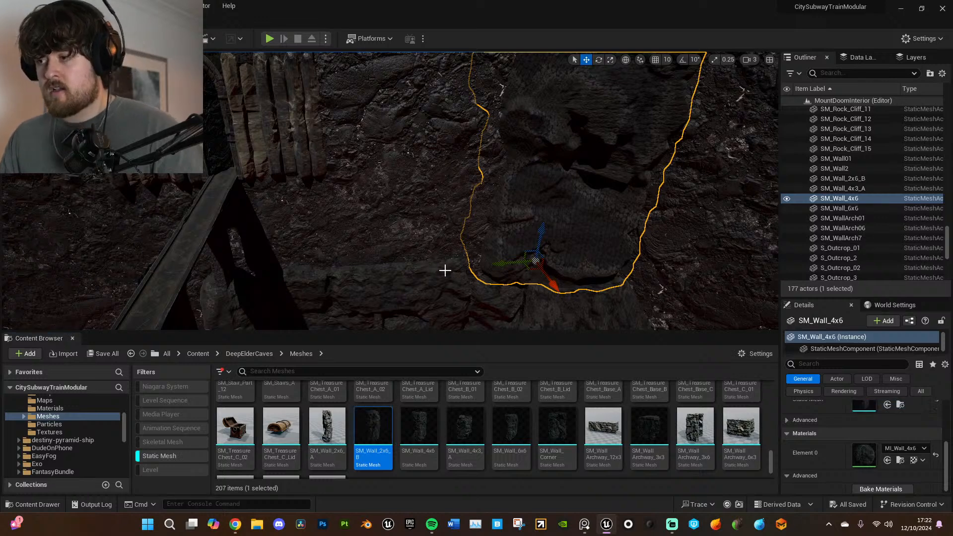
right_click_drag(385, 279, 386, 300)
left_click(383, 267)
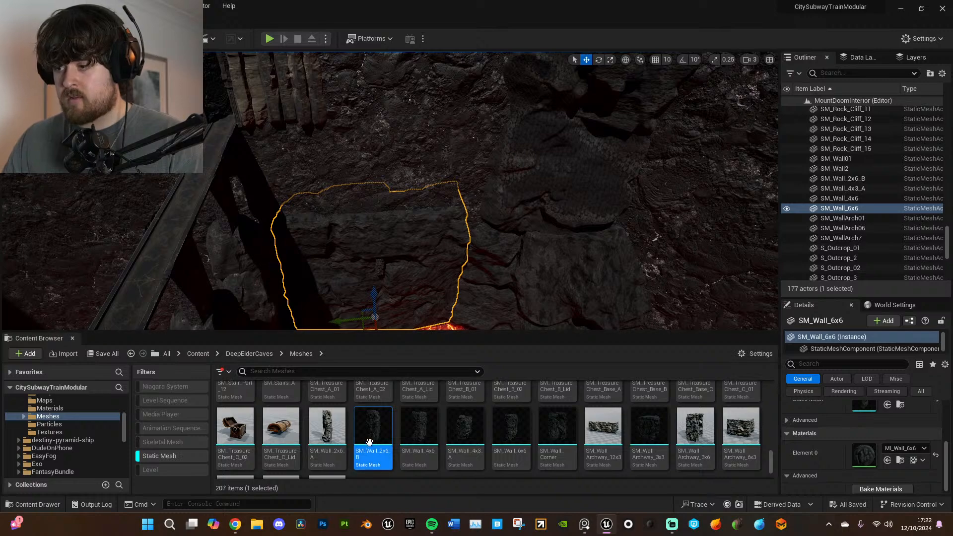
right_click_drag(385, 281, 383, 313)
key("ctrl+z")
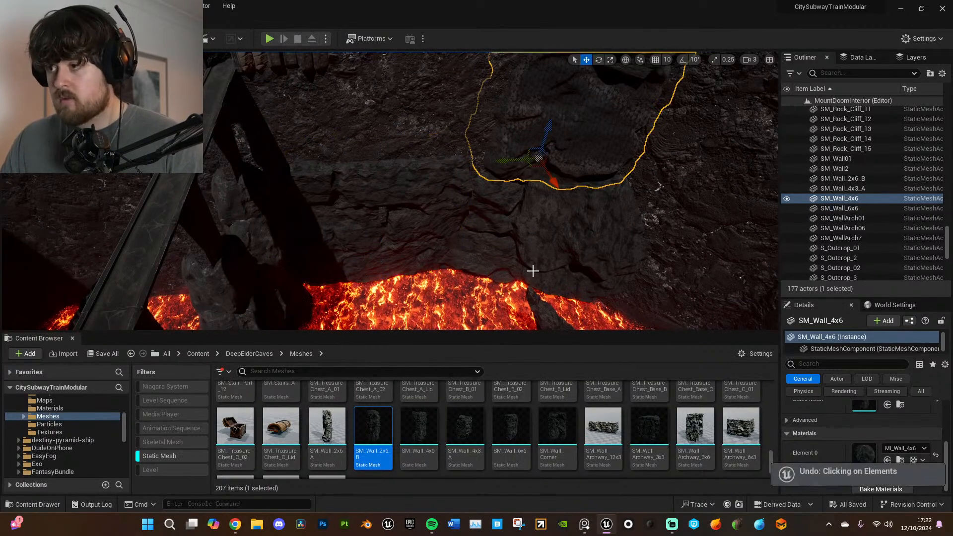
- Open the SM_Wall_2x6_A and SM_Wall_2x6_B meshes one after the other, inspect their rock shapes, and close them
left_click(330, 435)
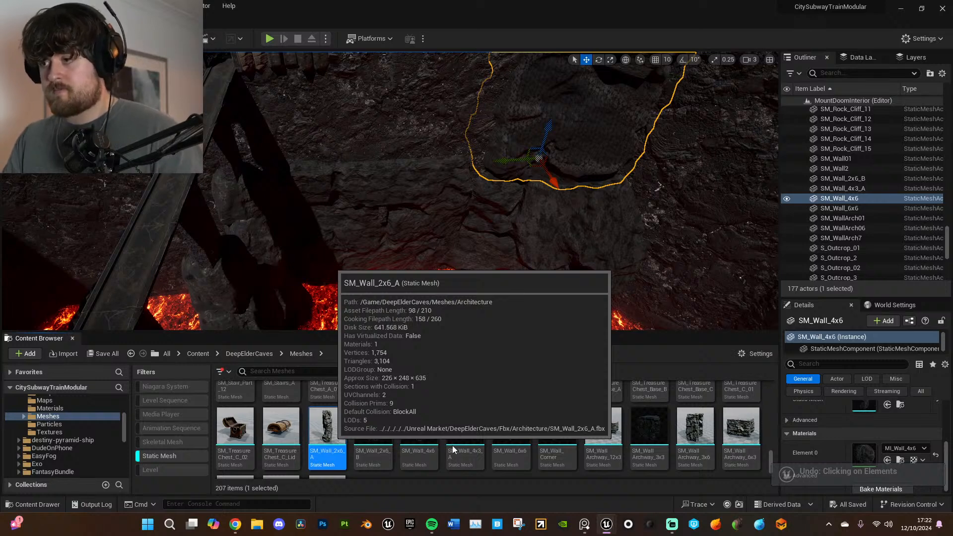
scroll(648, 284, "down", 4)
mouse_move(648, 284)
right_mouse_down()
mouse_move(618, 273)
mouse_move(658, 300)
mouse_move(665, 278)
mouse_move(630, 317)
mouse_move(624, 311)
mouse_move(651, 278)
right_mouse_up()
scroll(657, 300, "down", 4)
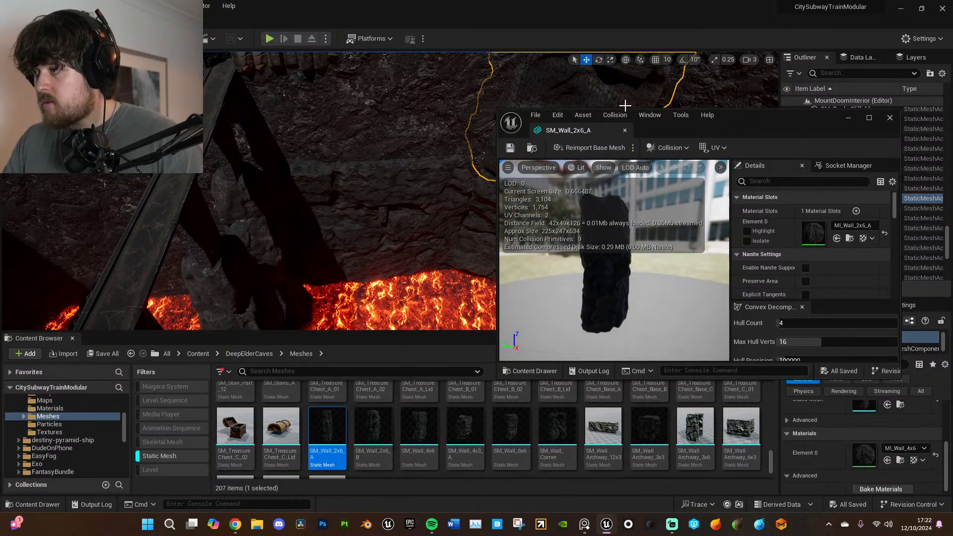
left_click(624, 131)
double_click(382, 430)
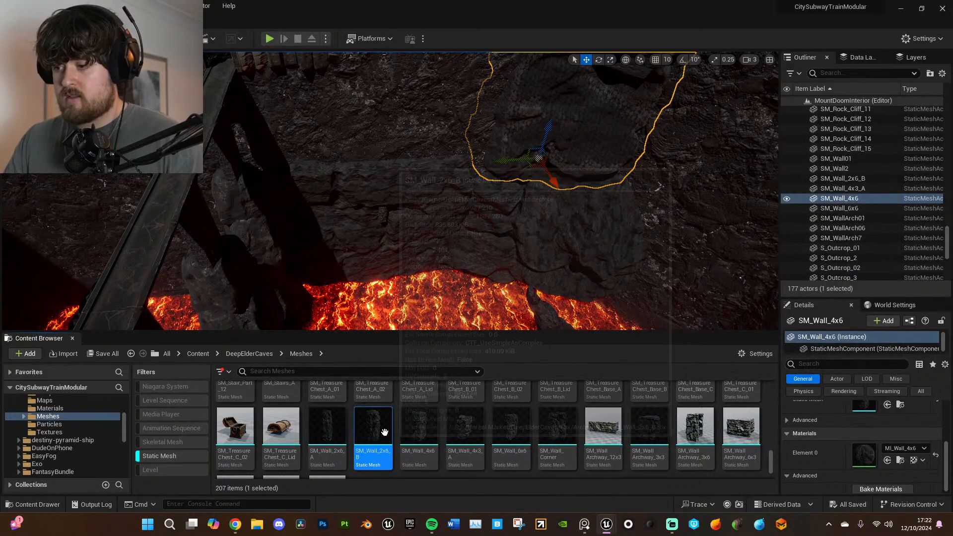
scroll(641, 284, "down", 4)
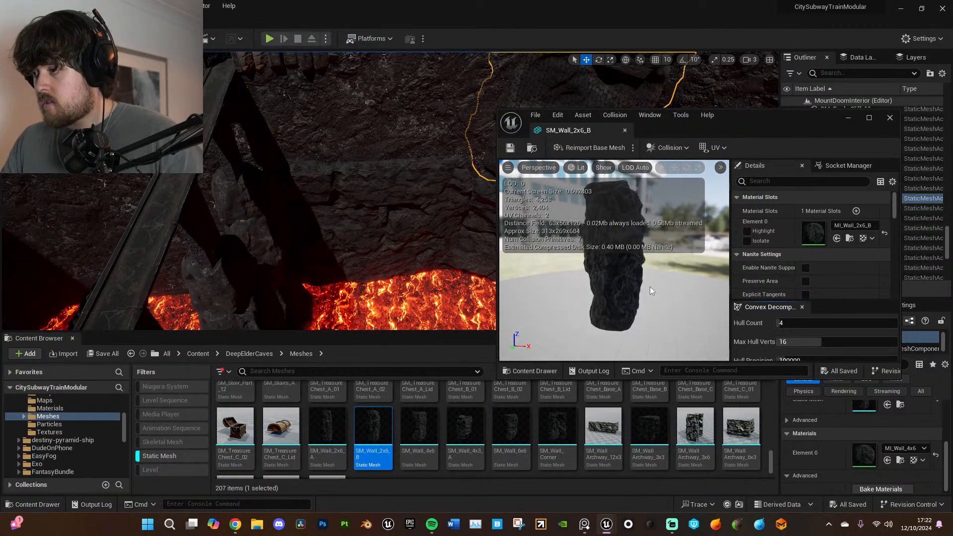
right_click_drag(645, 293, 675, 288)
left_click_drag(676, 288, 596, 318)
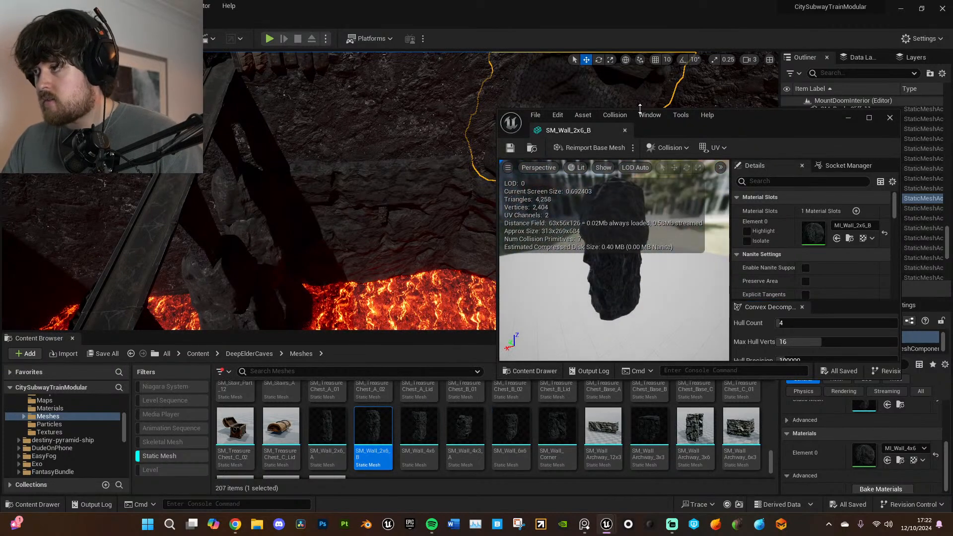
left_click(625, 133)
- Try to raise the SM_Wall_6x6 rock section above the lava
key("w")
right_click_drag(387, 257, 338, 258)
right_click_drag(501, 249, 620, 243)
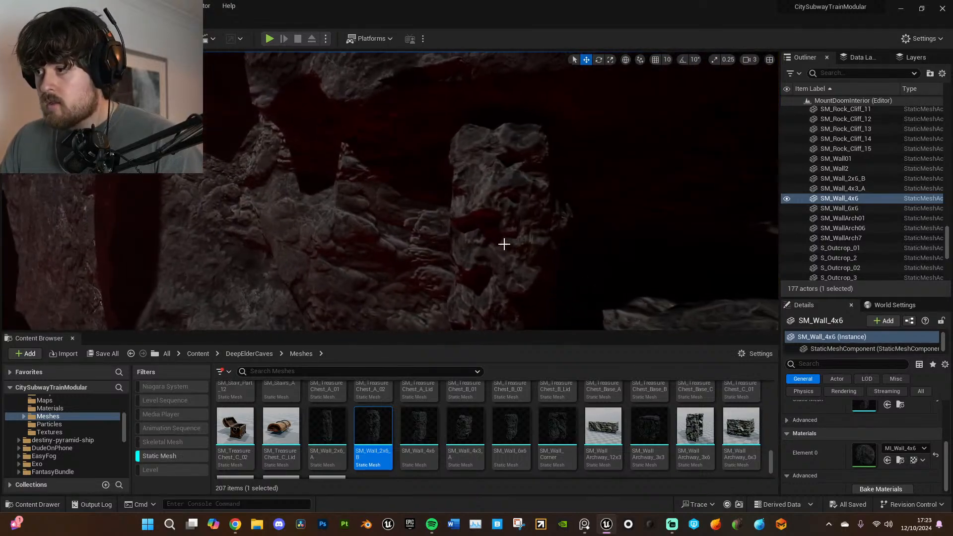
left_click(501, 249)
key("s")
right_click_drag(504, 212, 422, 240)
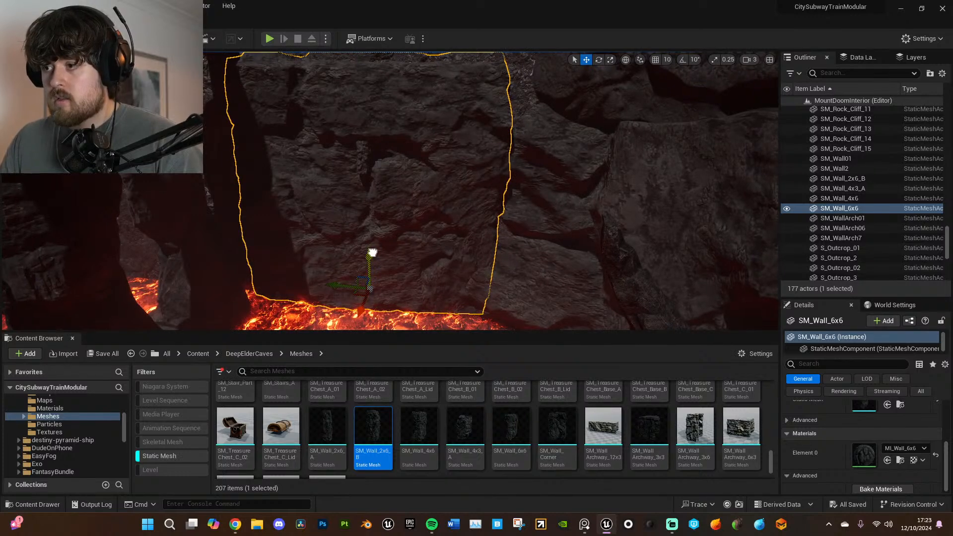
left_click_drag(369, 256, 349, 155)
left_click(361, 160)
- Look for the placed SM_Wall_2x6_B among the wall actors in the level and the actor list
right_click_drag(368, 160, 437, 165)
key("w")
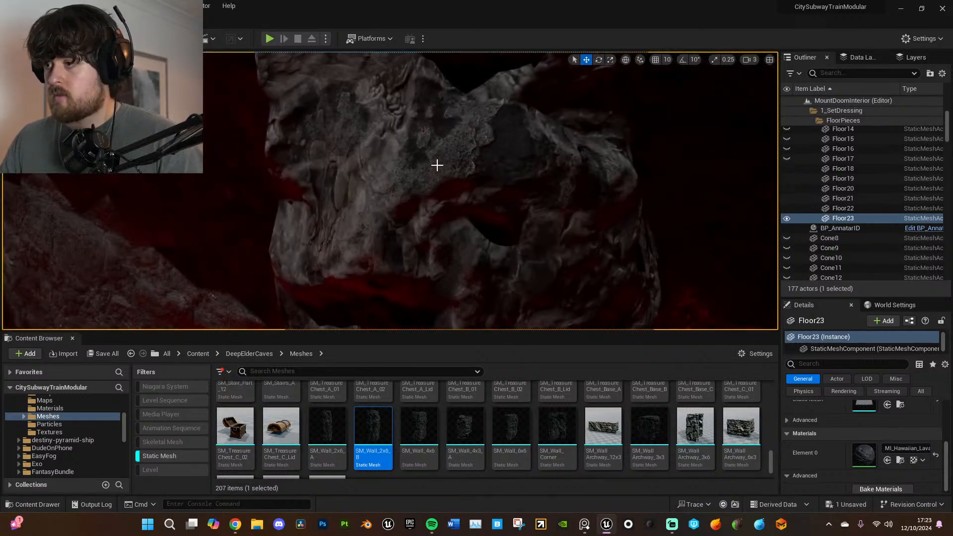
left_click(574, 206)
mouse_move(478, 221)
right_mouse_down()
mouse_move(464, 223)
mouse_move(479, 222)
right_mouse_up()
left_click(468, 173)
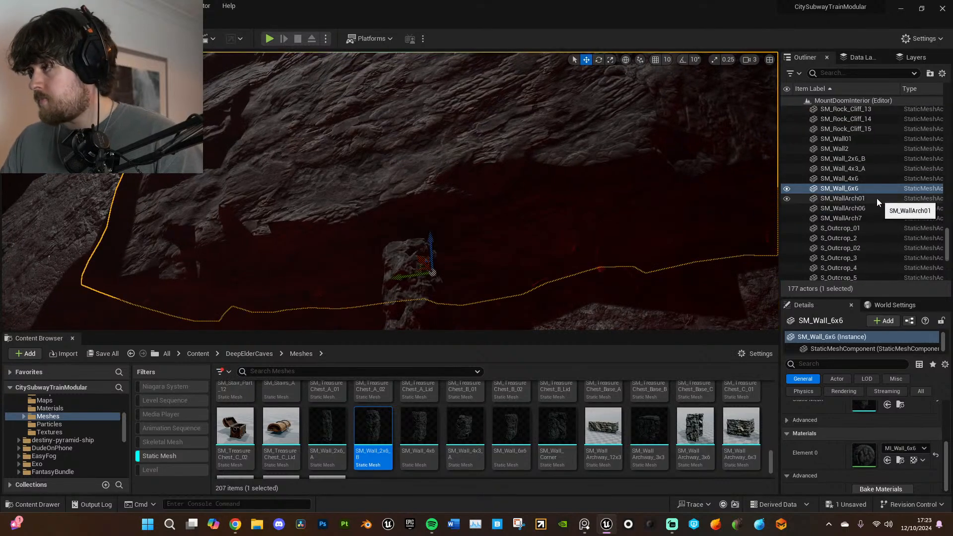
left_click(865, 158)
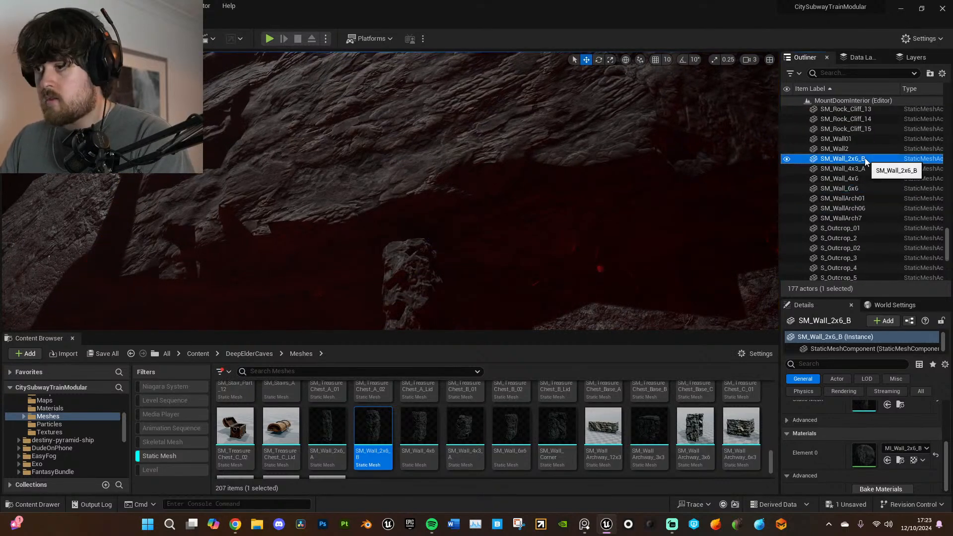
key("Down")
key("Down")
key("Down")
key("Down")
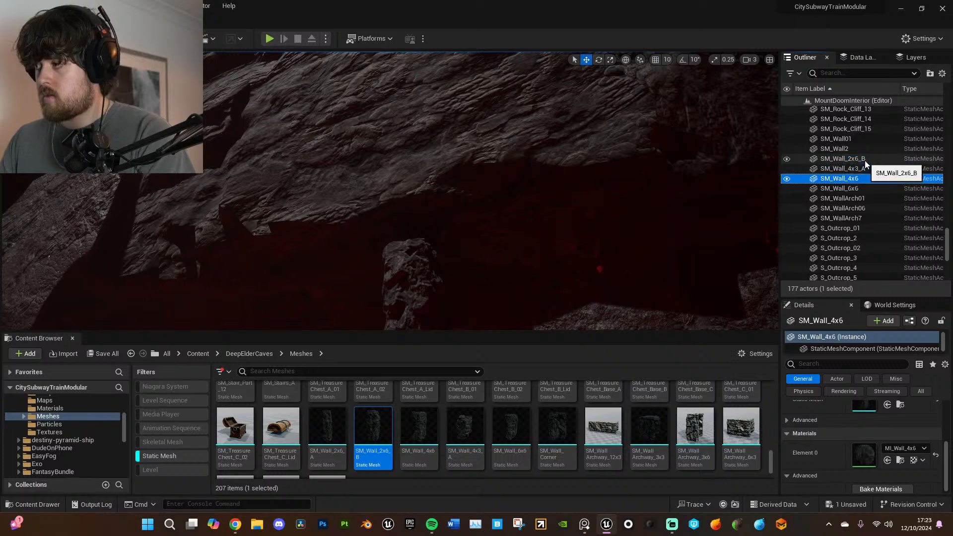
right_click_drag(571, 193, 485, 139)
left_click(408, 131)
right_click_drag(455, 165, 466, 172)
- Undo back past the SM_Wall_6x6 move and the Tiling Y edit, and redo one undone edit
key("ctrl+z")
key("ctrl+z")
key("ctrl+z")
key("ctrl+y")
key("ctrl+y")
key("ctrl+y")
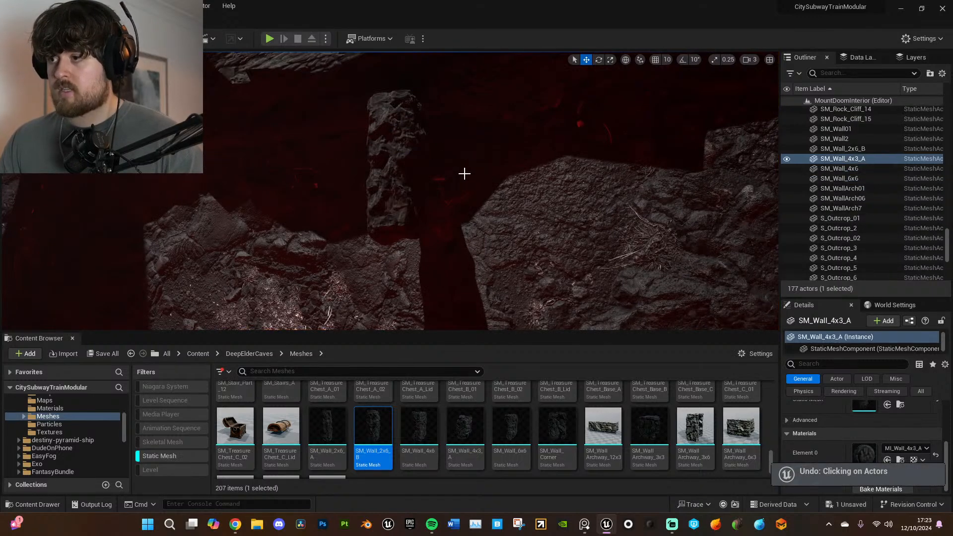
key("ctrl+z")
key("ctrl+z")
key("ctrl+z")
key("ctrl+z")
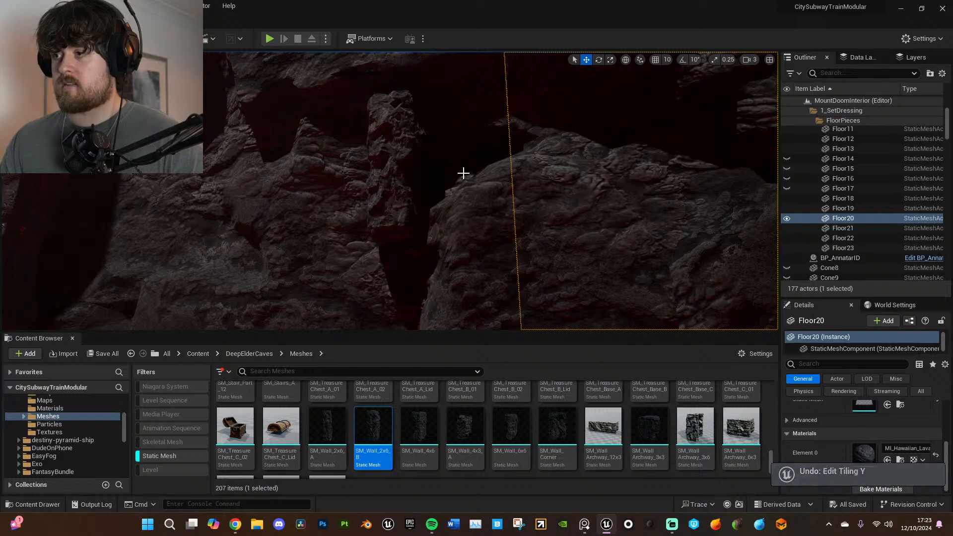
right_click_drag(465, 173, 499, 221)
key("ctrl+z")
key("ctrl+z")
key("ctrl+z")
key("ctrl+z")
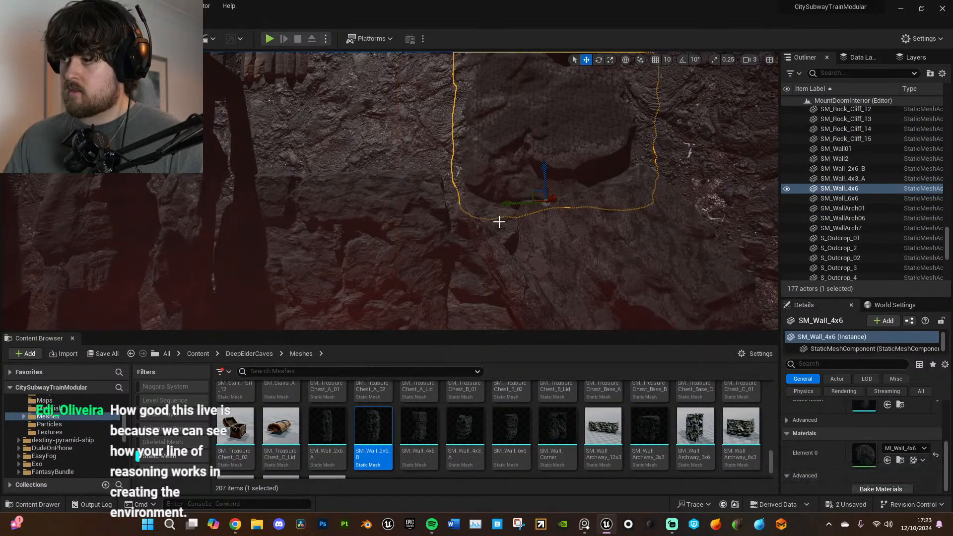
key("ctrl+y")
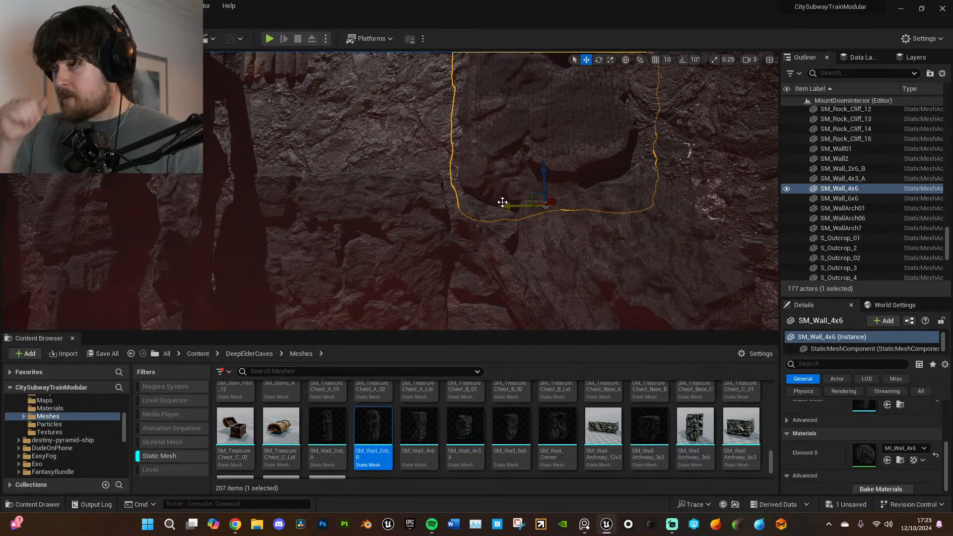
- Add the SM_Wall_2x6_A mesh to the cavern wall beside SM_Wall_4x6 and scale it up to a tall rock column
right_click_drag(486, 252, 451, 258)
left_click(419, 200)
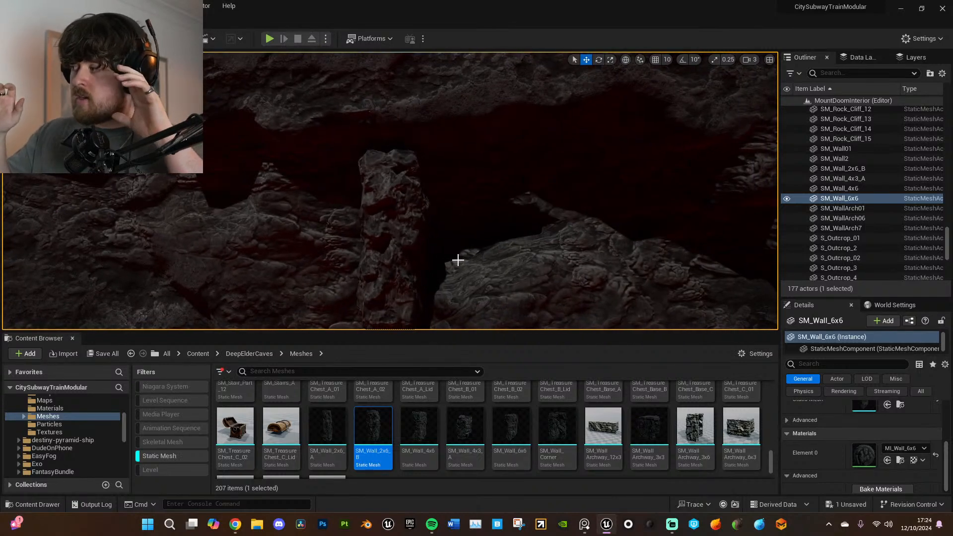
mouse_move(454, 292)
right_mouse_down()
mouse_move(442, 291)
mouse_move(453, 291)
right_mouse_up()
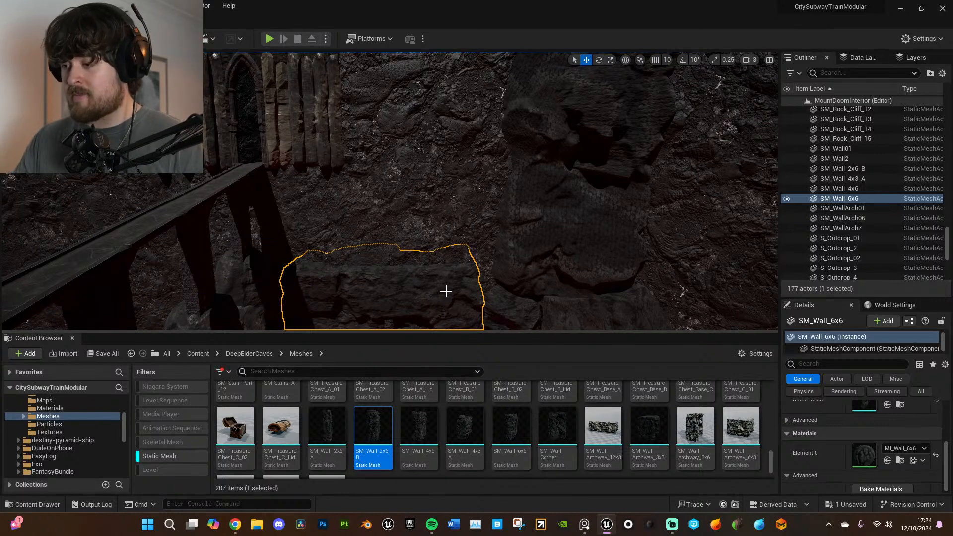
left_click_drag(332, 435, 452, 277)
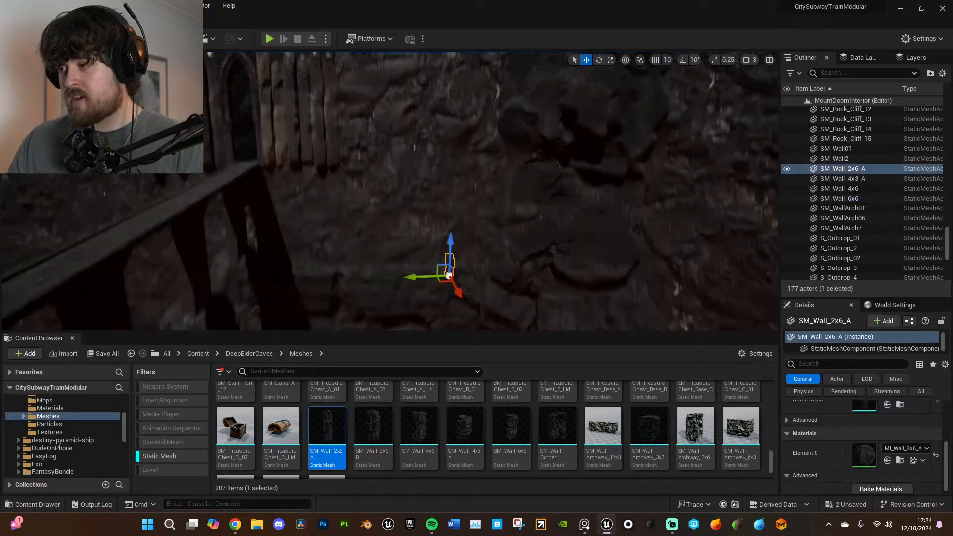
key("f")
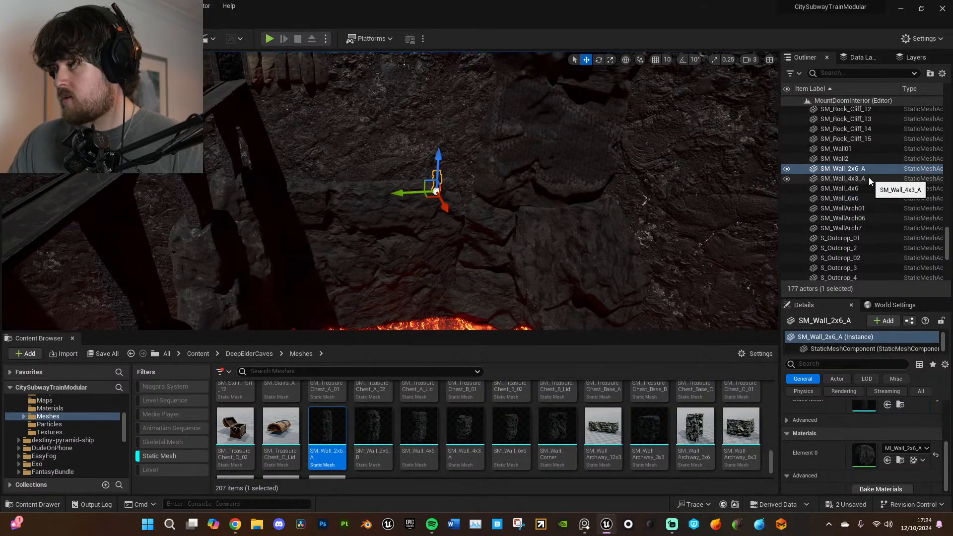
right_click_drag(594, 172, 591, 151)
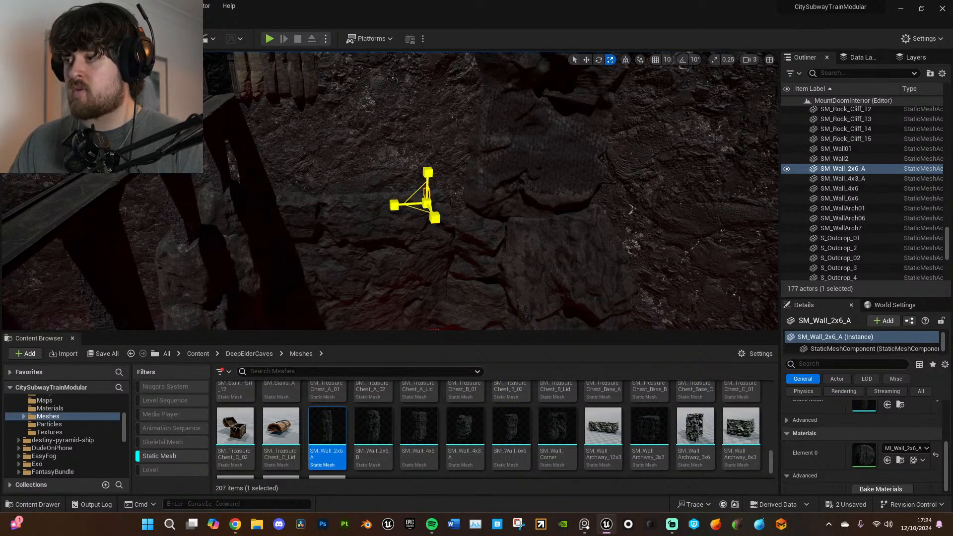
left_click_drag(427, 203, 449, 188)
right_click_drag(449, 188, 452, 209)
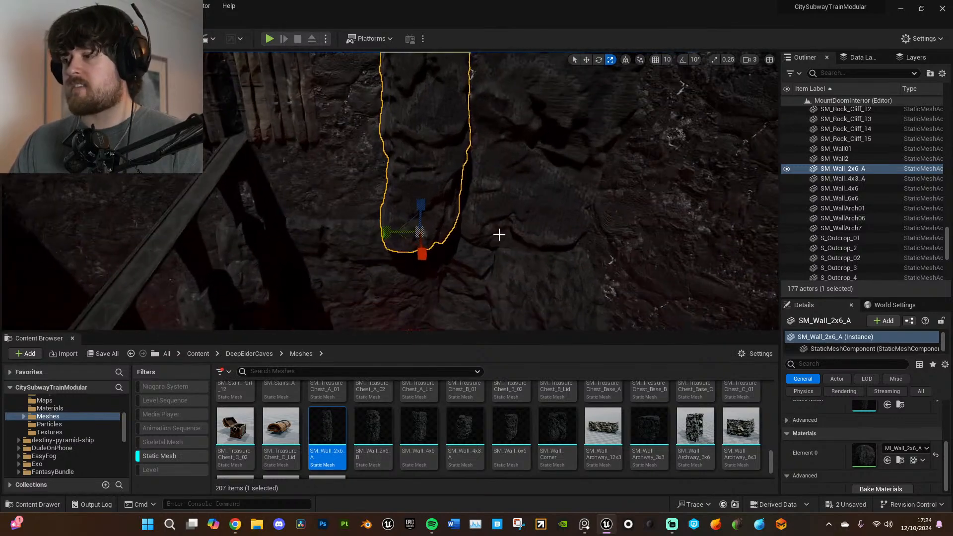
- Rotate SM_Wall_2x6_A and move it into the cavern wall so it adjoins SM_Wall_4x6
key("w")
left_click_drag(413, 243, 422, 218)
right_click_drag(422, 218, 504, 202)
left_click_drag(450, 191, 449, 187)
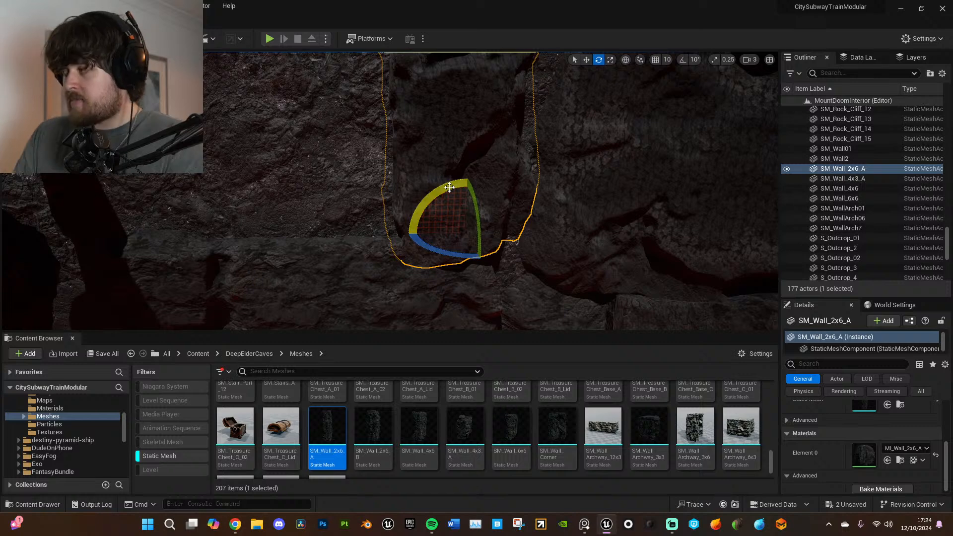
left_click_drag(449, 187, 449, 187)
right_click_drag(385, 183, 542, 264)
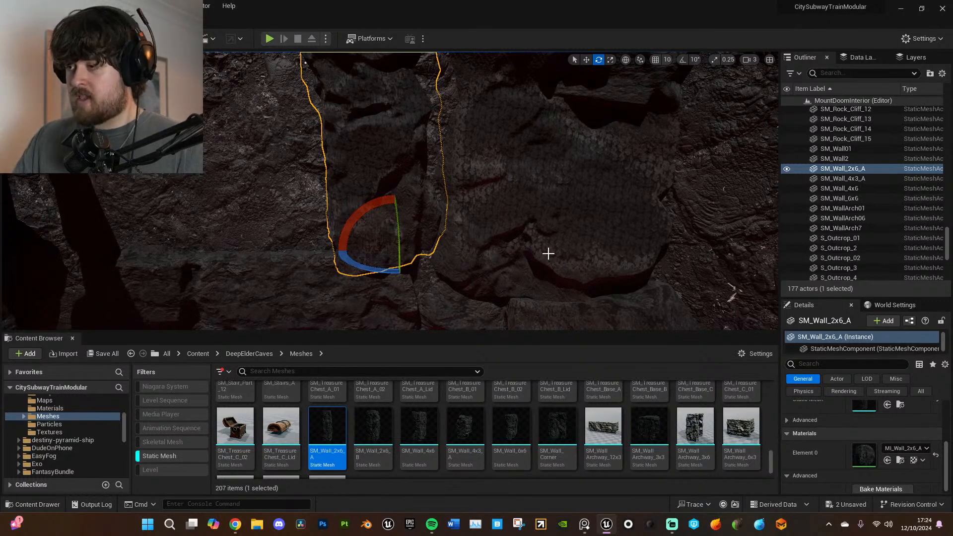
right_click_drag(650, 165, 618, 203)
key("w")
left_click_drag(423, 268, 436, 302)
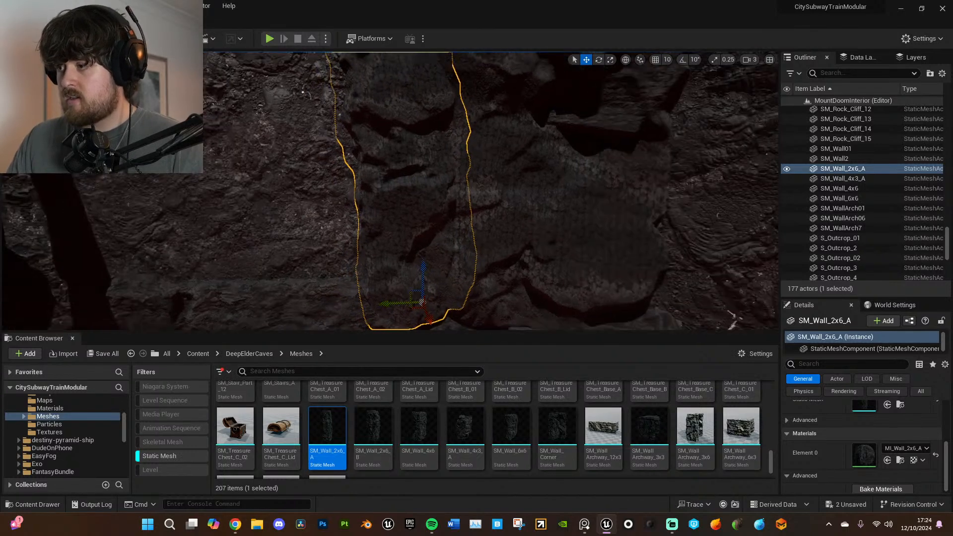
- Set MainTile to 0.2 in the MI_Wall_2x6_A material instance of the new rock column
double_click(864, 453)
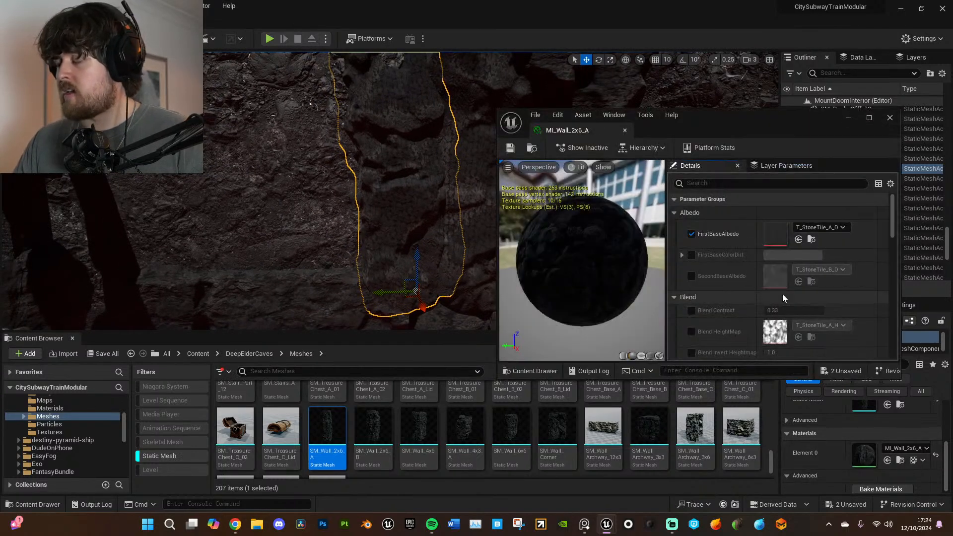
scroll(756, 297, "down", 2)
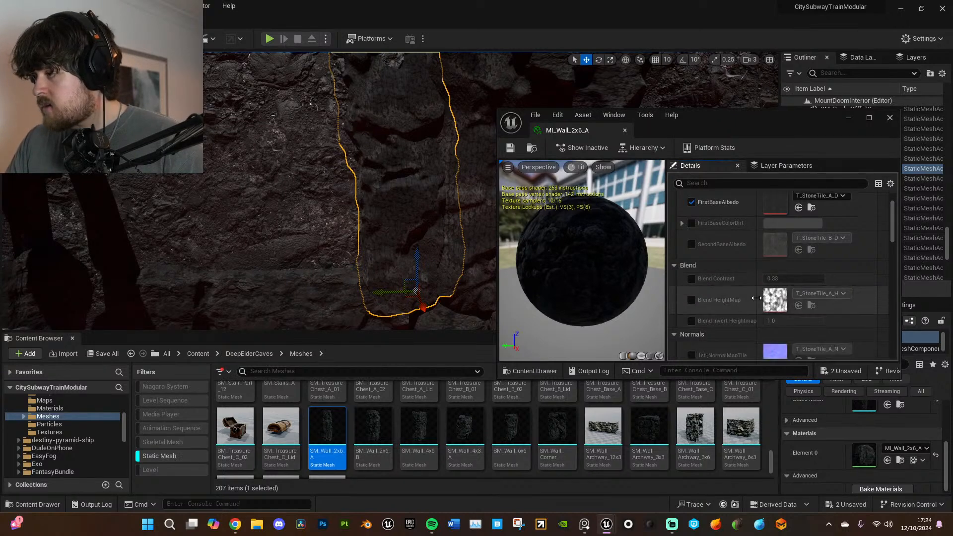
scroll(754, 305, "down", 2)
scroll(698, 261, "up", 3)
right_click_drag(491, 228, 449, 228)
scroll(760, 299, "down", 5)
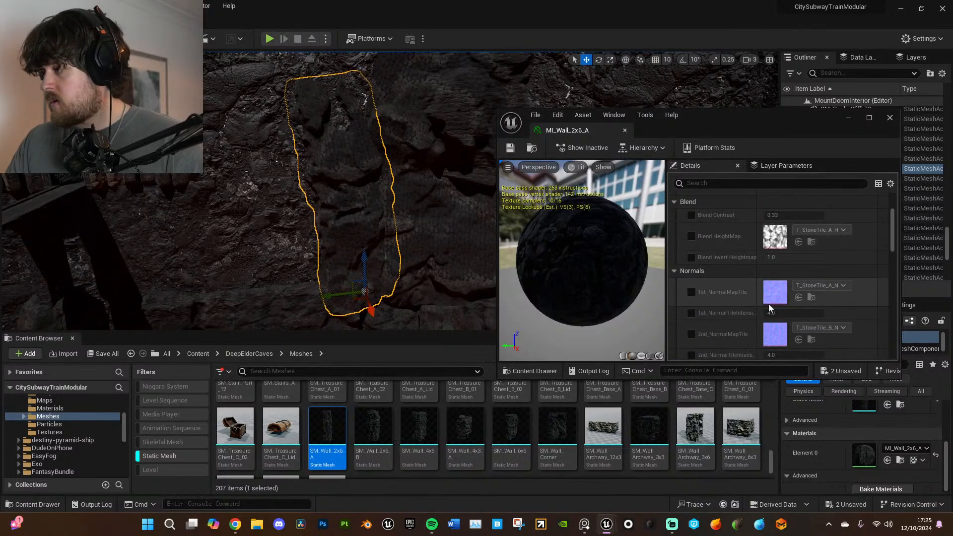
scroll(760, 300, "down", 3)
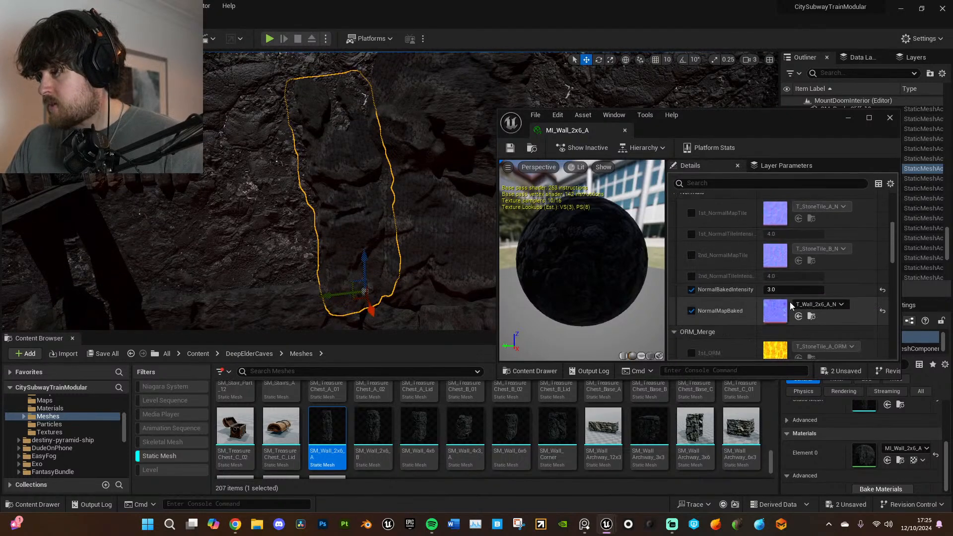
scroll(790, 303, "down", 5)
left_click(783, 339)
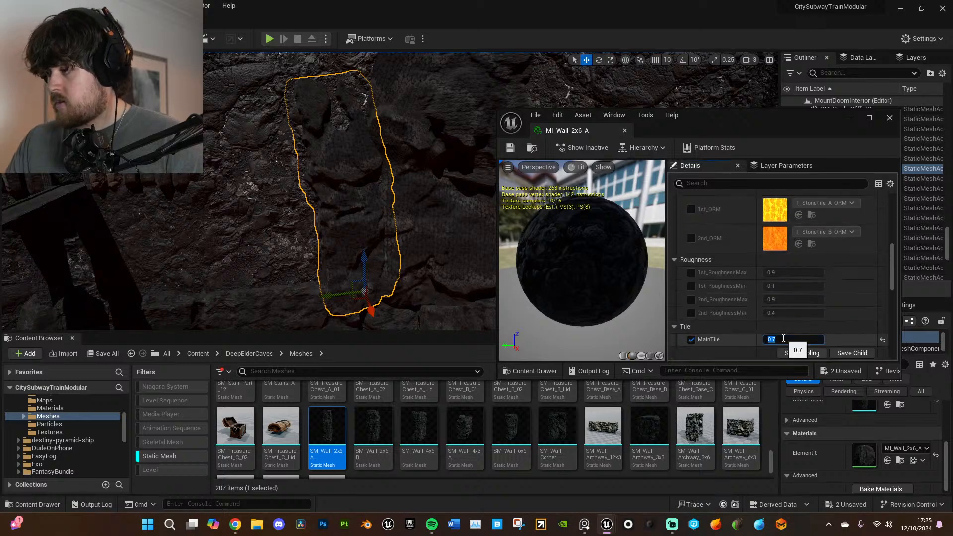
type("0.2")
key("Return")
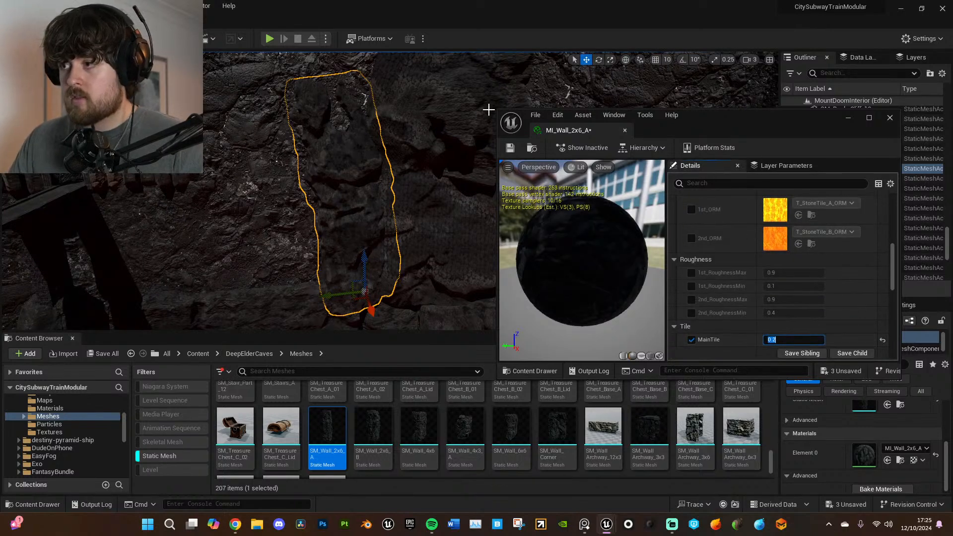
- Set MainTile to 0.2 in the MI_Wall_4x6 material instance of the SM_Wall_4x6 rock, save all, and close the material editor
left_click(457, 100)
double_click(864, 454)
scroll(780, 329, "down", 7)
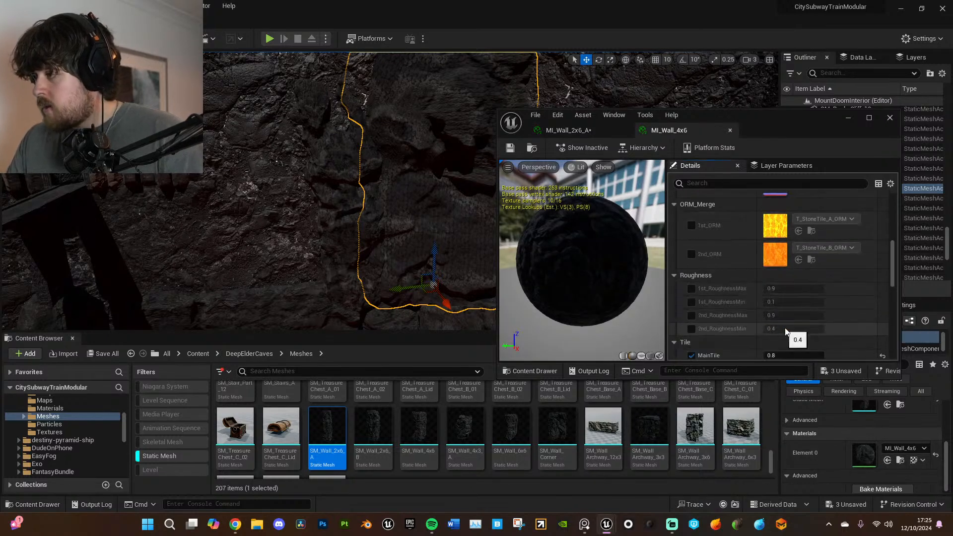
scroll(783, 328, "down", 2)
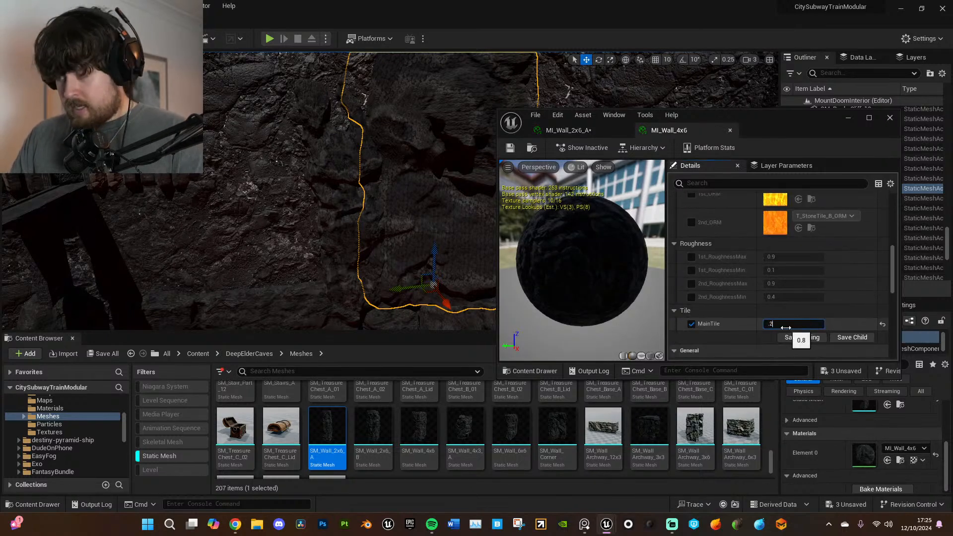
key("Return")
right_click_drag(455, 270, 456, 298)
left_click(536, 115)
left_click(576, 181)
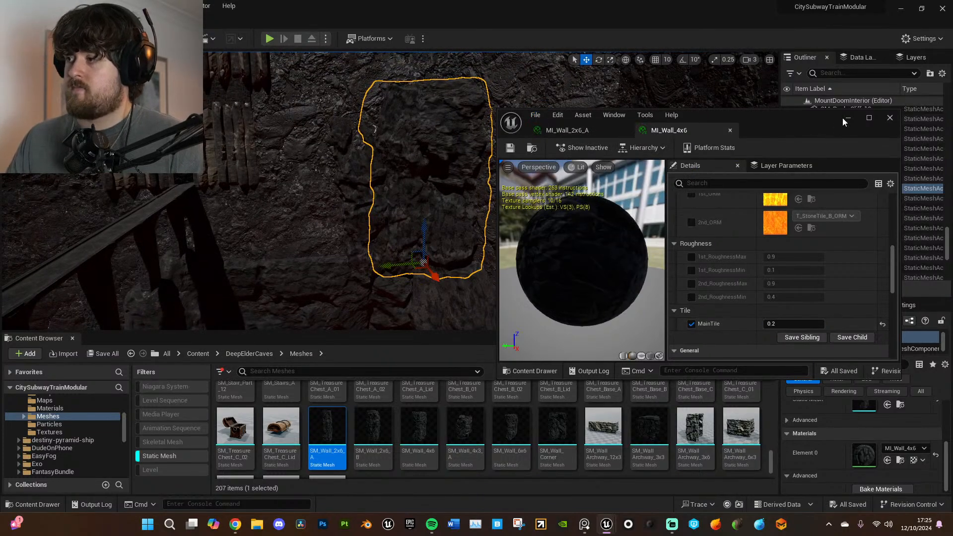
left_click(889, 119)
- Try placing a copy of SM_Wall_6x6 higher on the cavern wall and rescaling it, and undo the scaling
right_click_drag(546, 240, 547, 246)
right_click_drag(396, 275, 396, 275)
left_click(396, 274)
right_click_drag(453, 276, 407, 290)
left_click_drag(392, 294, 391, 190)
right_click_drag(460, 214, 456, 224)
key("w")
key("s")
right_click_drag(425, 278, 457, 278)
key("r")
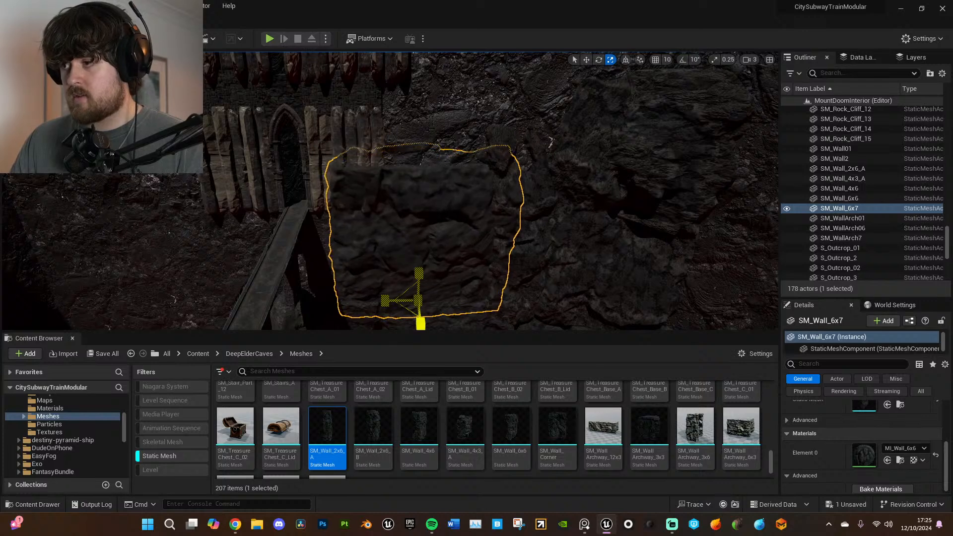
key("ctrl+z")
- Try rotating and repositioning the SM_Wall_6x6 copy against the cavern wall, and delete the copy
key("e")
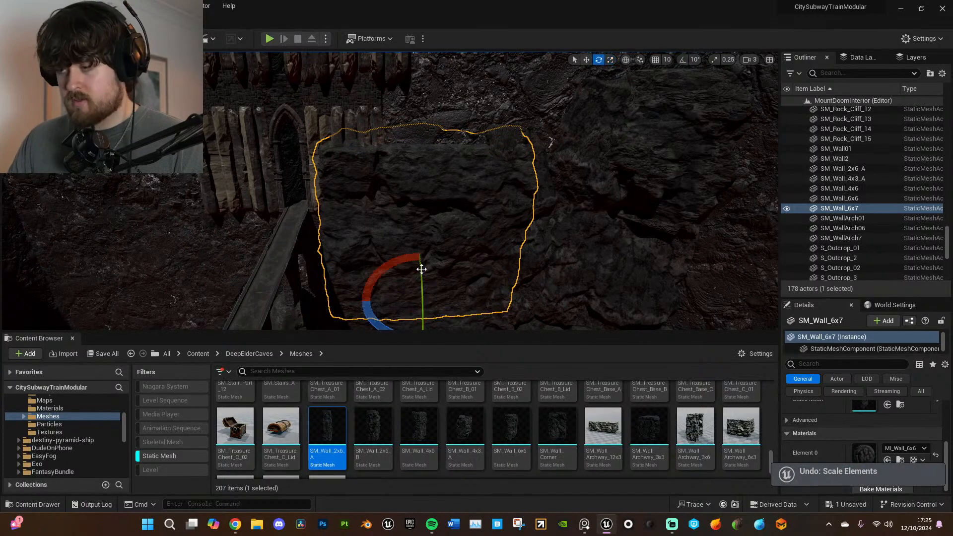
left_click_drag(393, 264, 347, 329)
left_click_drag(392, 268, 428, 255)
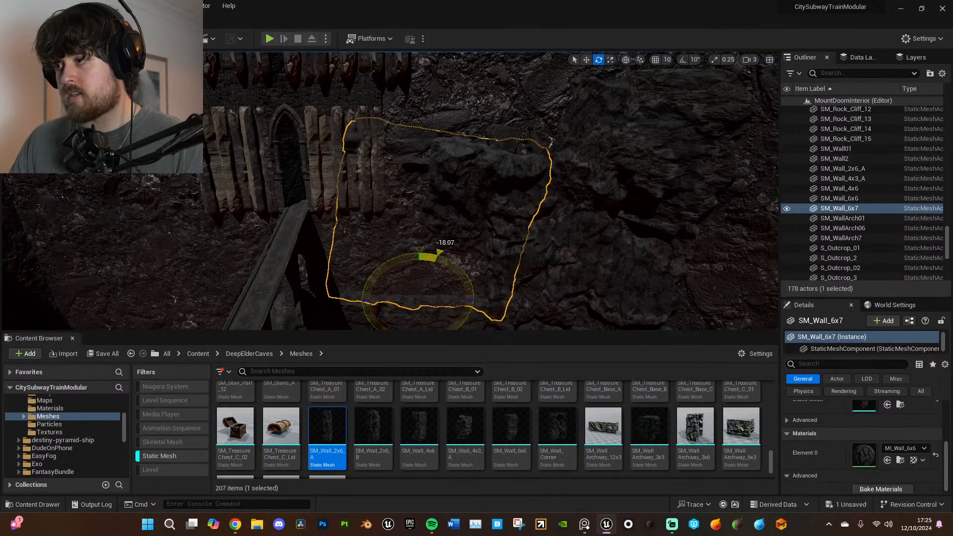
key("w")
right_click_drag(443, 308, 460, 285)
mouse_move(445, 272)
left_mouse_down()
mouse_move(436, 259)
mouse_move(431, 272)
left_mouse_up()
left_click_drag(430, 306, 412, 306)
left_click_drag(431, 274, 418, 265)
right_click_drag(524, 293, 565, 271)
key("Delete")
- Duplicate the SM_Wall_2x6_A rock column toward the wooden gate side and rotate the copy upside down
left_click(434, 253)
right_click_drag(433, 254, 415, 253)
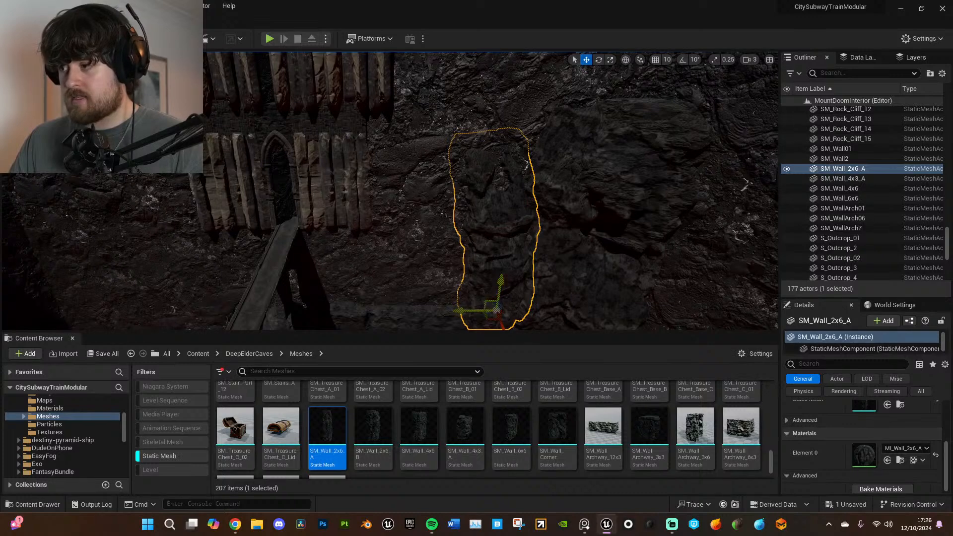
left_click_drag(488, 304, 398, 274, "alt")
right_click_drag(406, 294, 404, 308)
key("e")
left_click_drag(423, 310, 645, 277)
mouse_move(644, 277)
right_mouse_down()
mouse_move(646, 263)
mouse_move(644, 277)
right_mouse_up()
right_click_drag(545, 259, 536, 251)
left_click_drag(467, 248, 456, 246)
right_click_drag(437, 246, 455, 239)
- Move the upside-down SM_Wall_2x6_A copy up between the gate and the rock column and turn it about 13 degrees
key("w")
left_click_drag(380, 262, 451, 265)
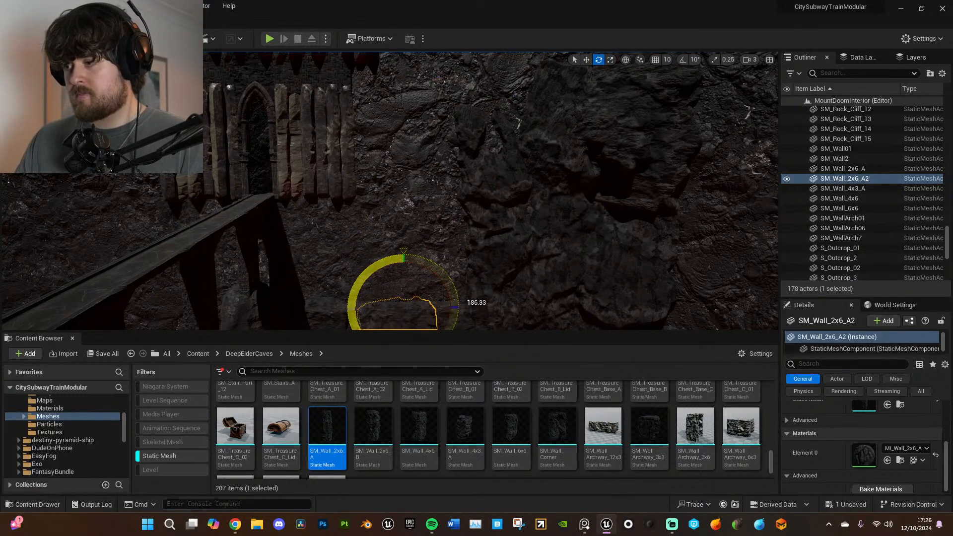
right_click_drag(392, 299, 417, 235)
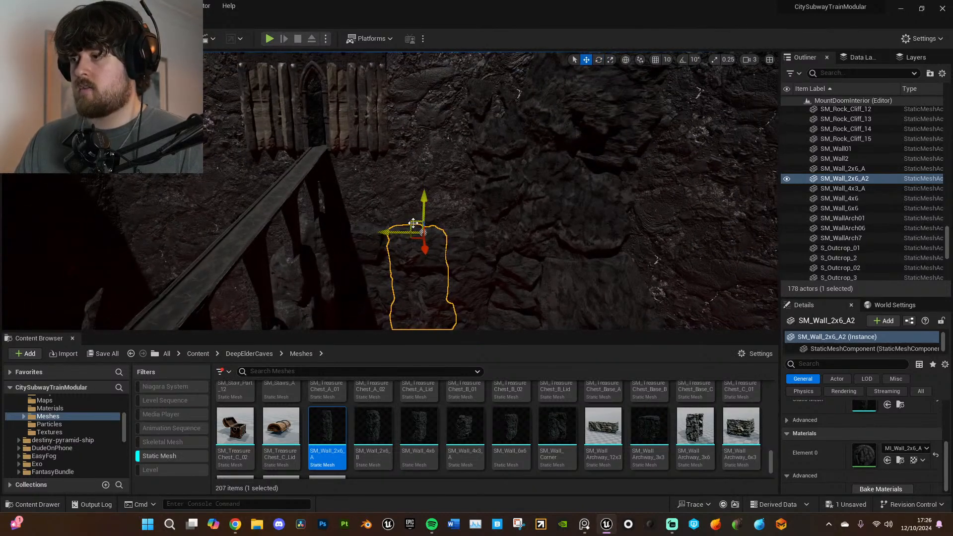
right_click_drag(422, 159, 419, 132)
left_click_drag(430, 131, 429, 130)
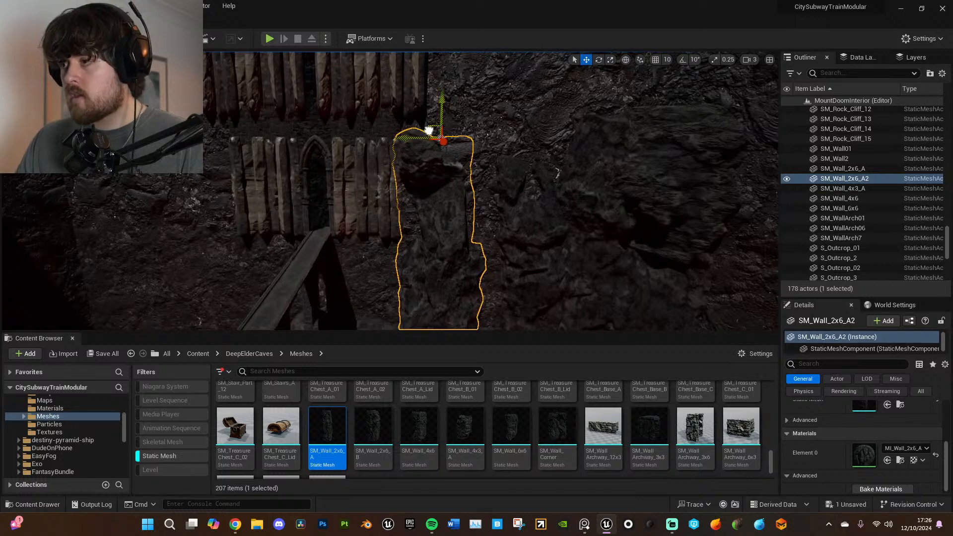
right_click_drag(465, 205, 469, 212)
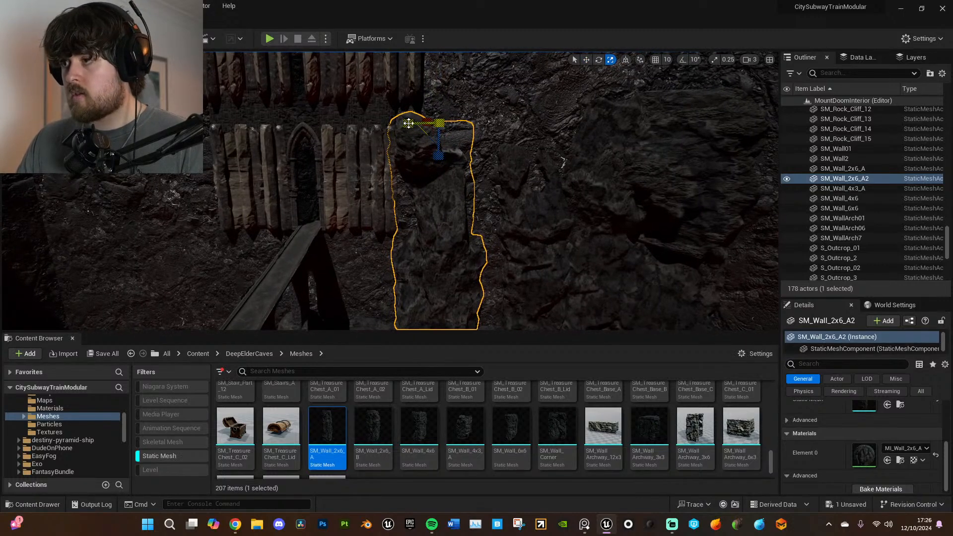
right_click_drag(484, 159, 473, 139)
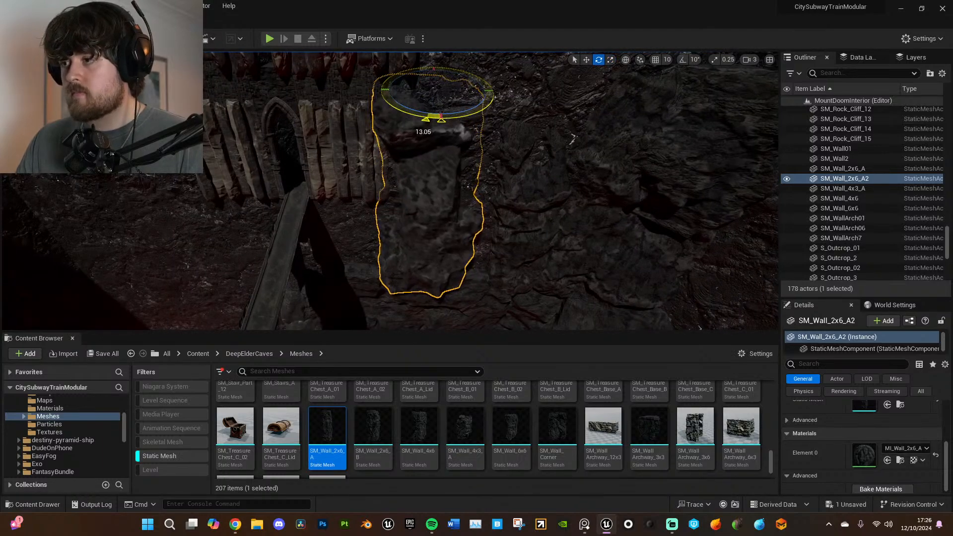
- Open the Hawaiian lava stone material instance of the Floor22 cavern wall piece at its specular settings
left_click(528, 153)
right_click_drag(528, 152, 555, 188)
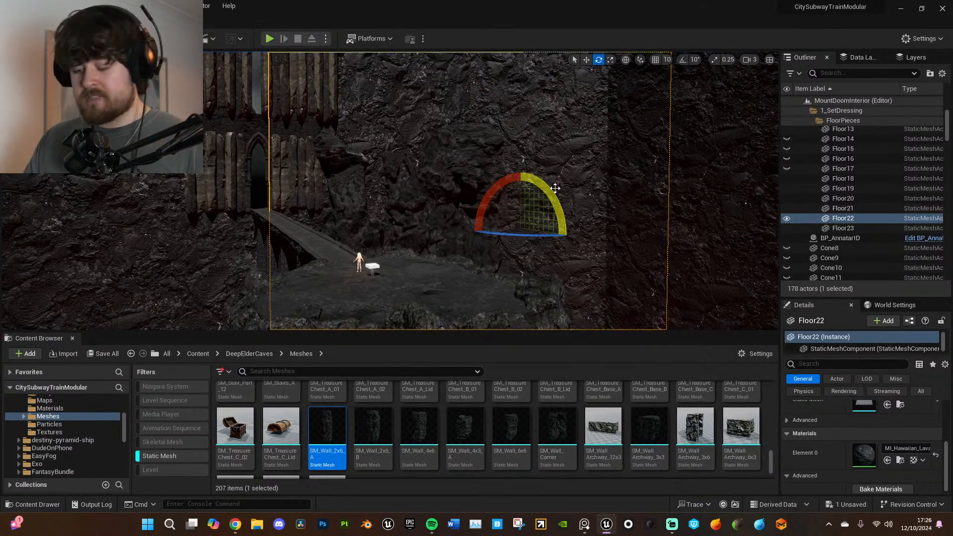
mouse_move(557, 176)
right_mouse_down()
mouse_move(545, 172)
mouse_move(559, 164)
right_mouse_up()
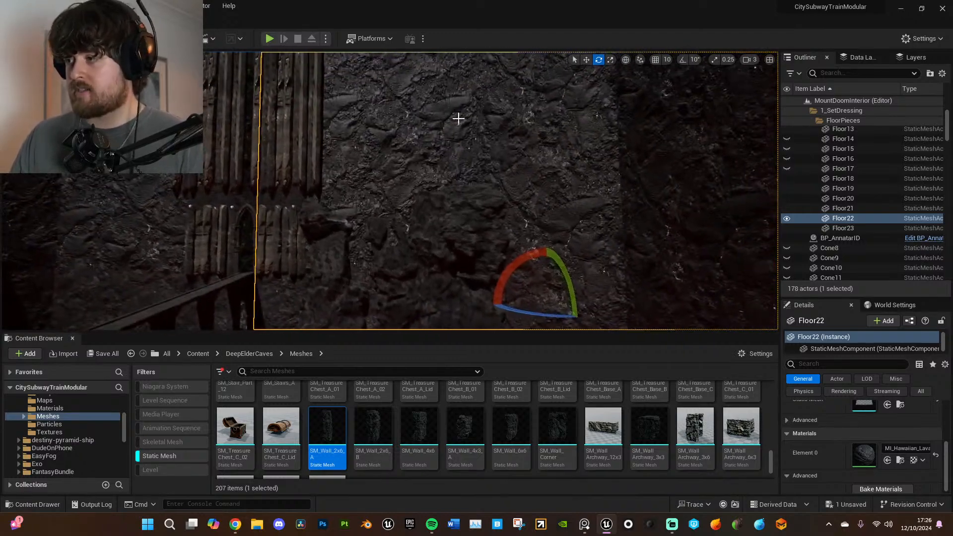
double_click(862, 458)
scroll(780, 304, "down", 2)
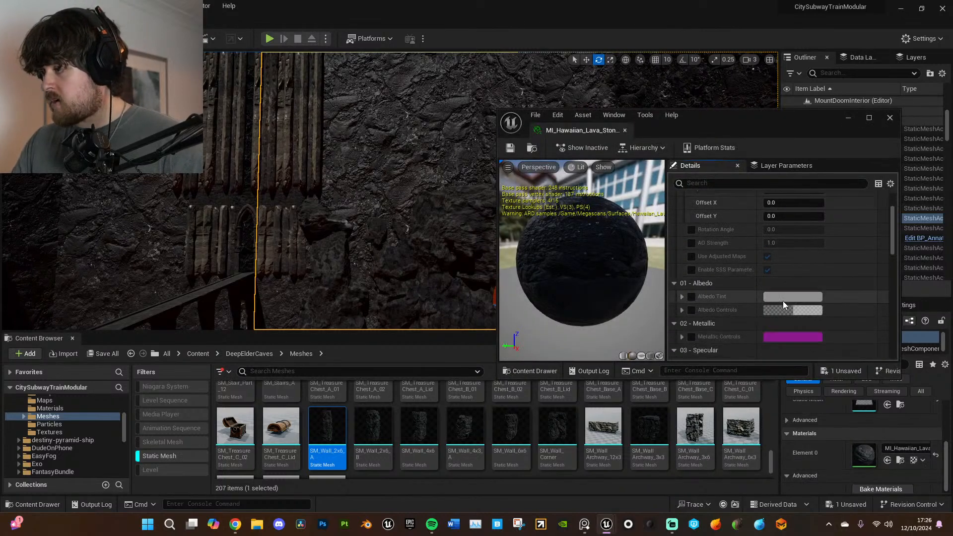
scroll(732, 302, "down", 4)
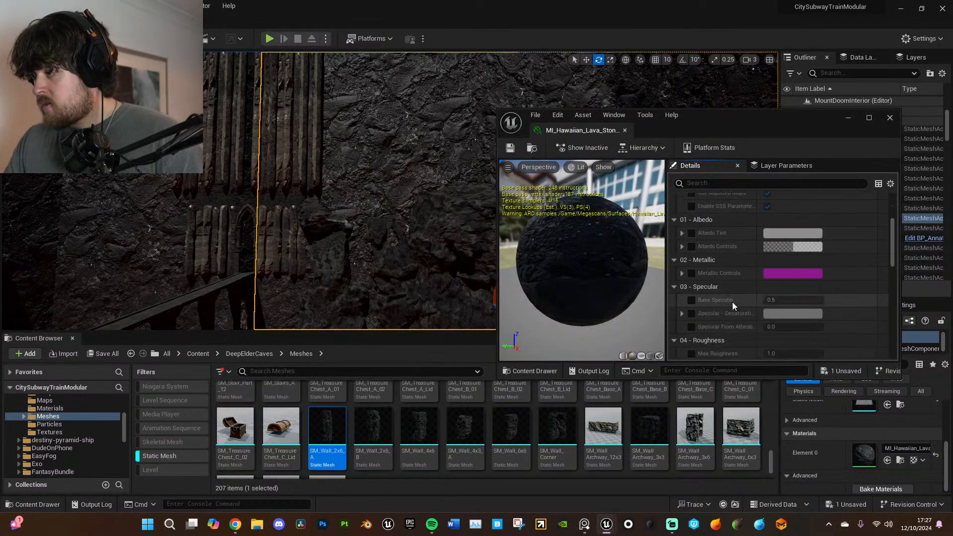
left_click(692, 300)
left_click(784, 300)
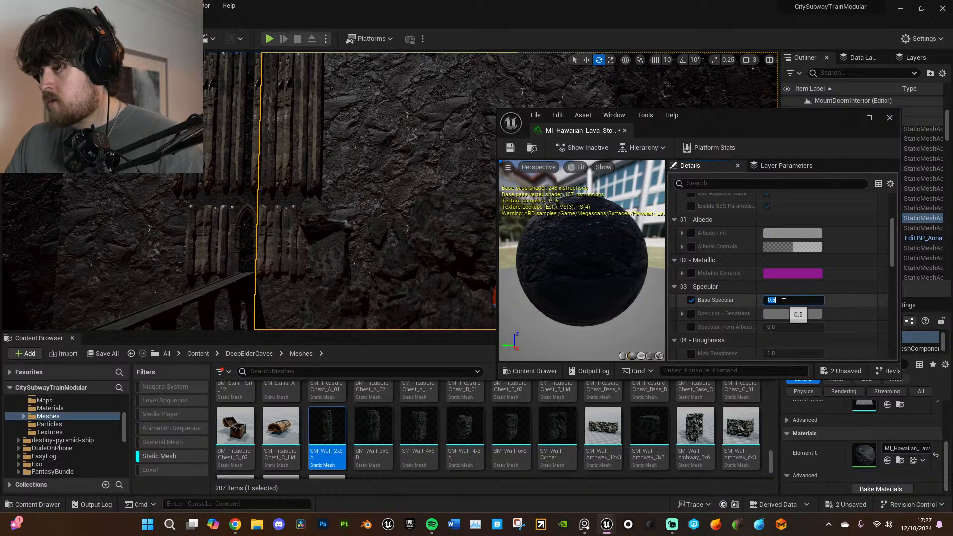
left_click(692, 300)
- Enable the Max and Min Roughness overrides in the lava stone material and try Max Roughness at 0.5, 2 and 1
scroll(759, 316, "down", 2)
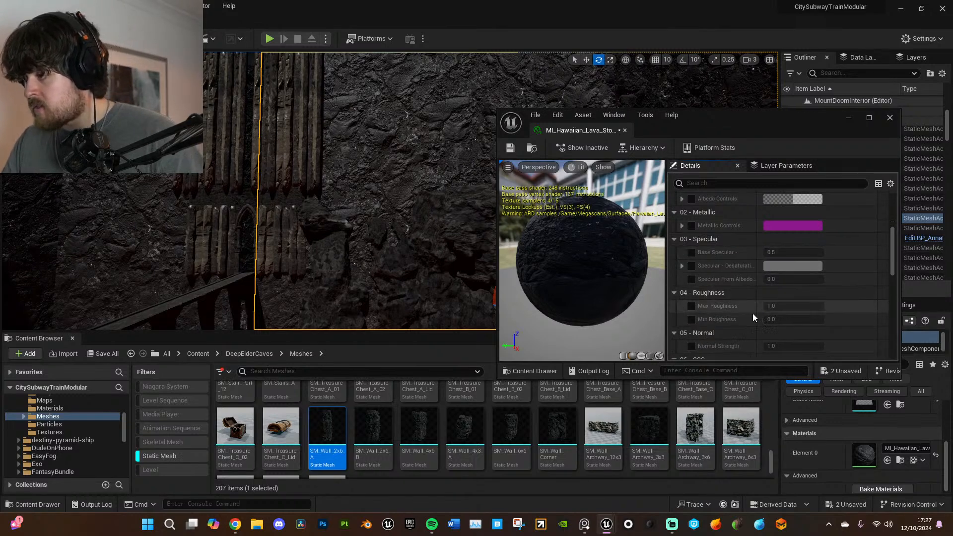
left_click(691, 305)
left_click(692, 319)
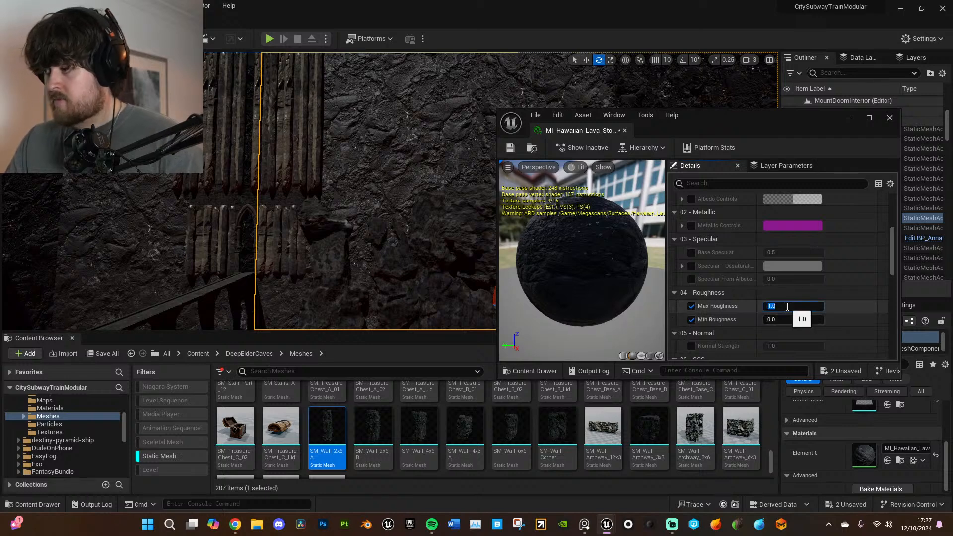
key("Return")
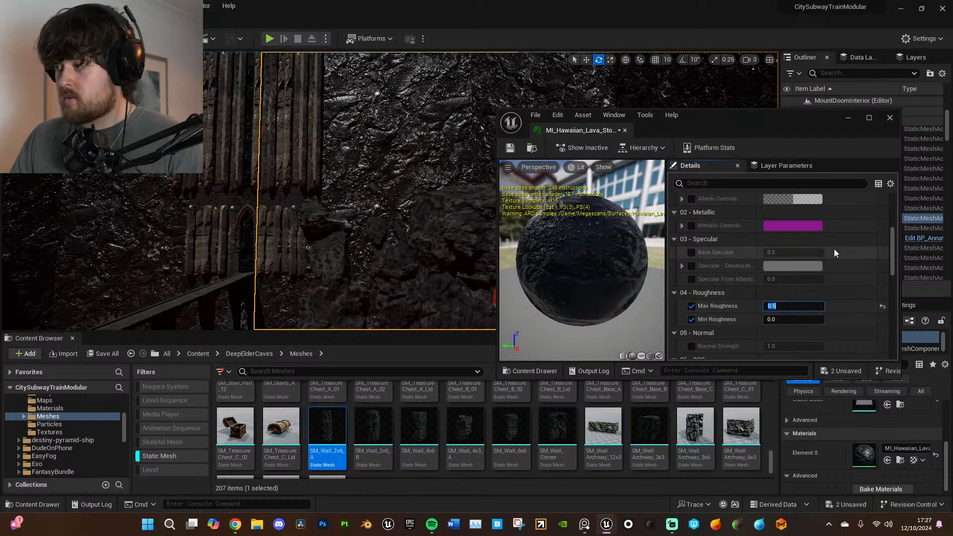
left_click(796, 306)
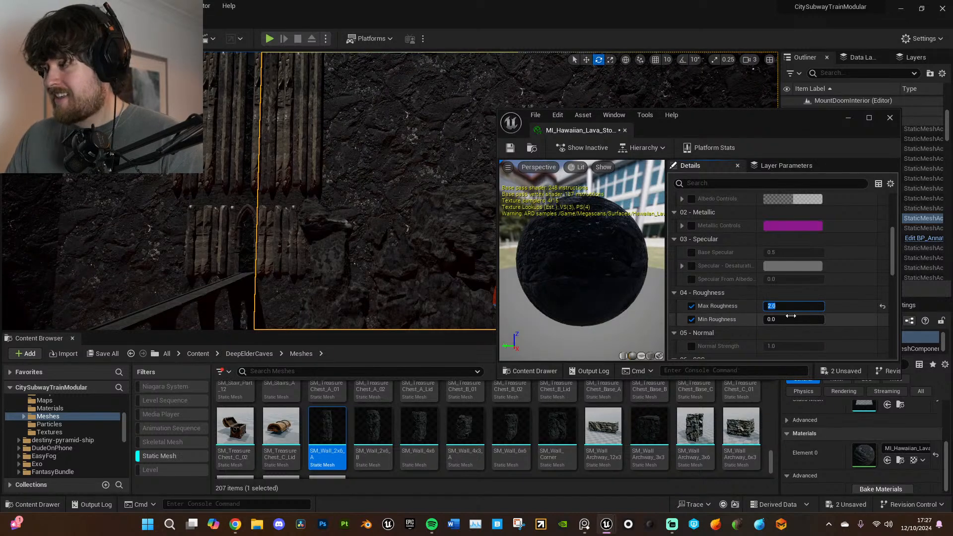
key("BackSpace")
type("1")
key("Return")
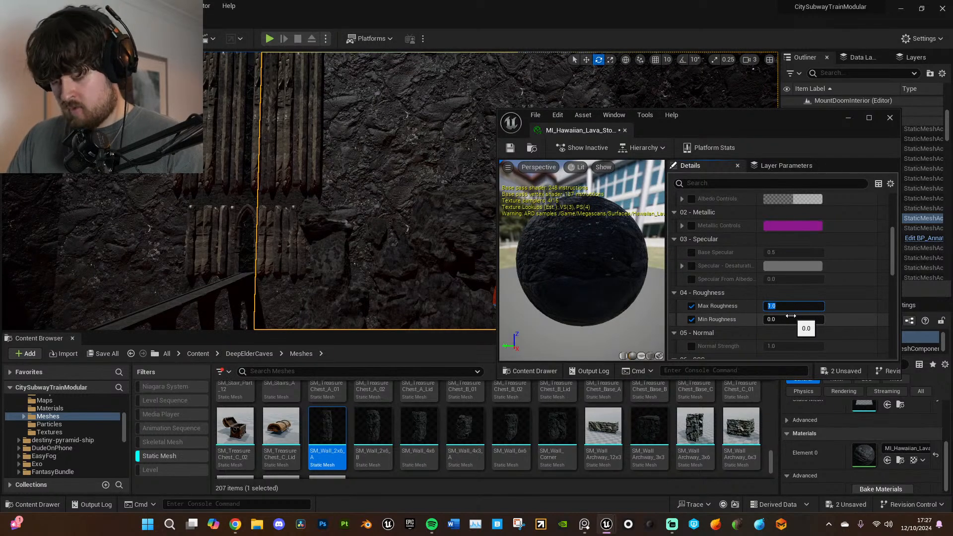
- Set the lava stone material's Max Roughness to 2 and save all
type("2")
key("Return")
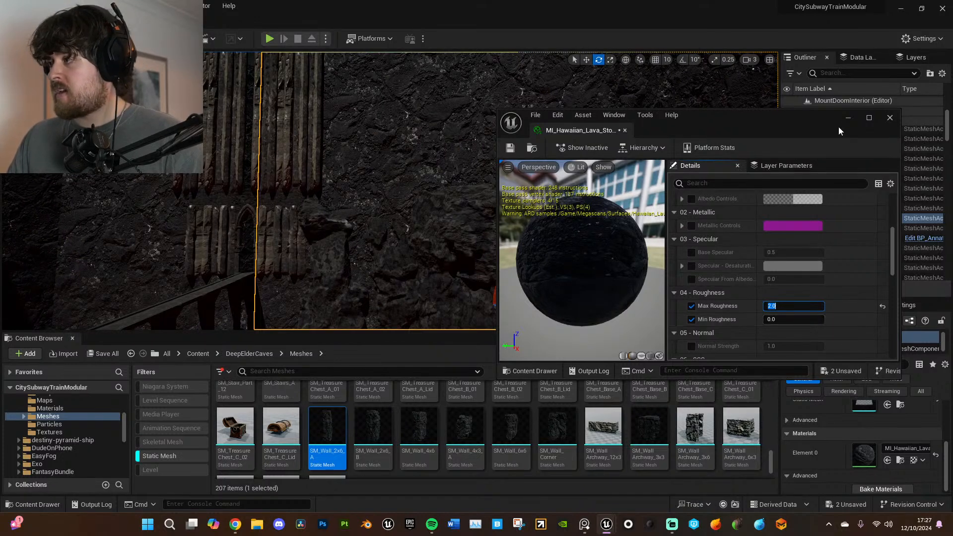
left_click(541, 117)
left_click(560, 175)
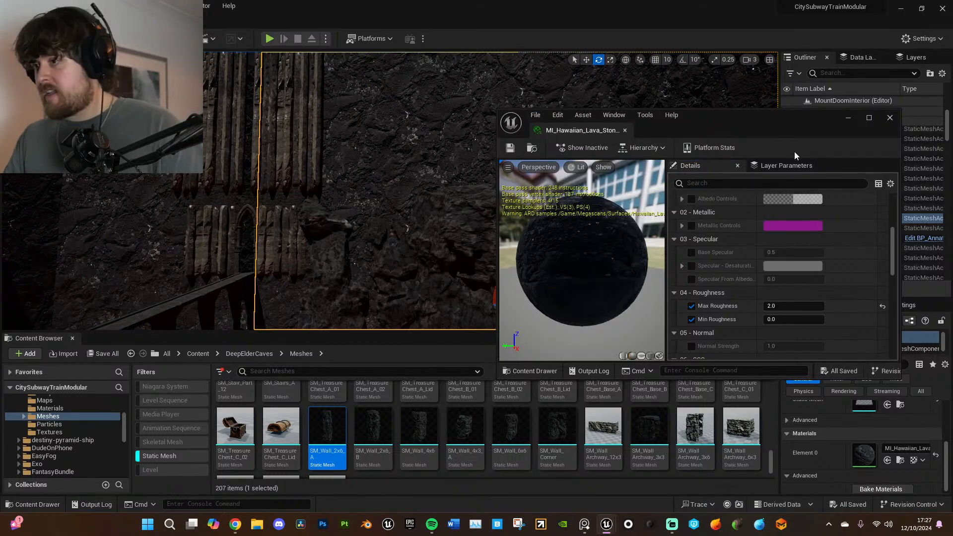
- Override the lava stone material's Albedo Tint with a light grey, save all, and close the material editor
scroll(715, 275, "up", 5)
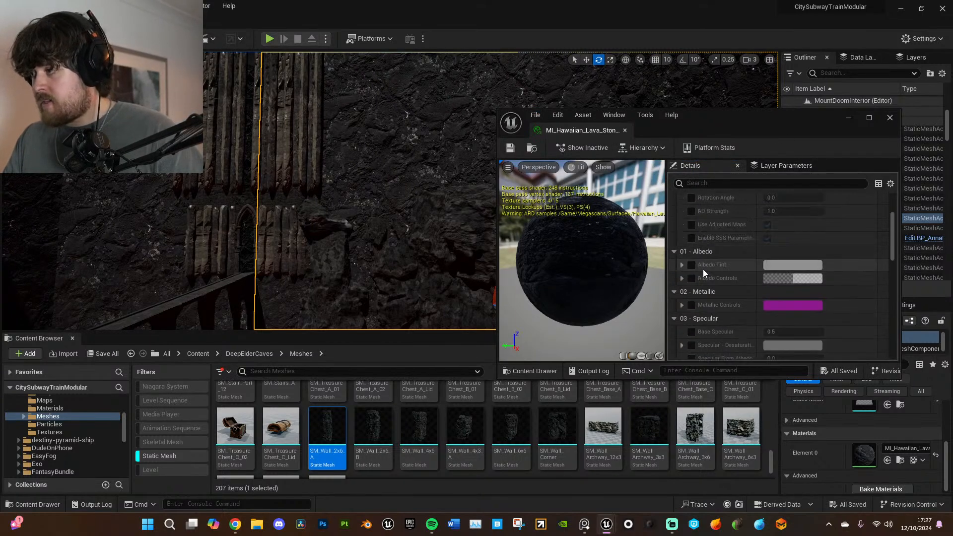
scroll(714, 279, "down", 1)
left_click(692, 296)
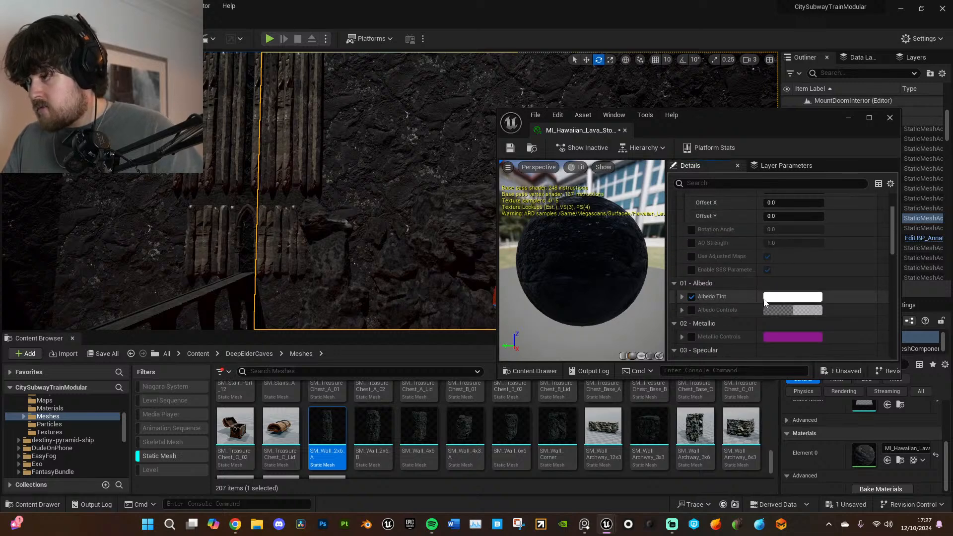
left_click(793, 296)
mouse_move(700, 327)
left_mouse_down()
mouse_move(700, 381)
mouse_move(689, 273)
mouse_move(688, 334)
left_mouse_up()
left_click(756, 256)
left_click(535, 115)
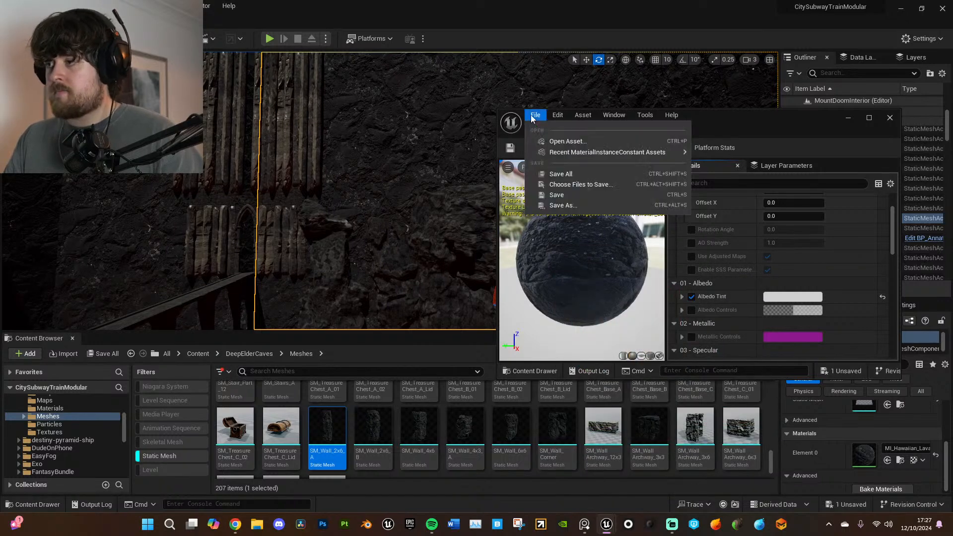
left_click(546, 115)
left_click(539, 114)
left_click(557, 174)
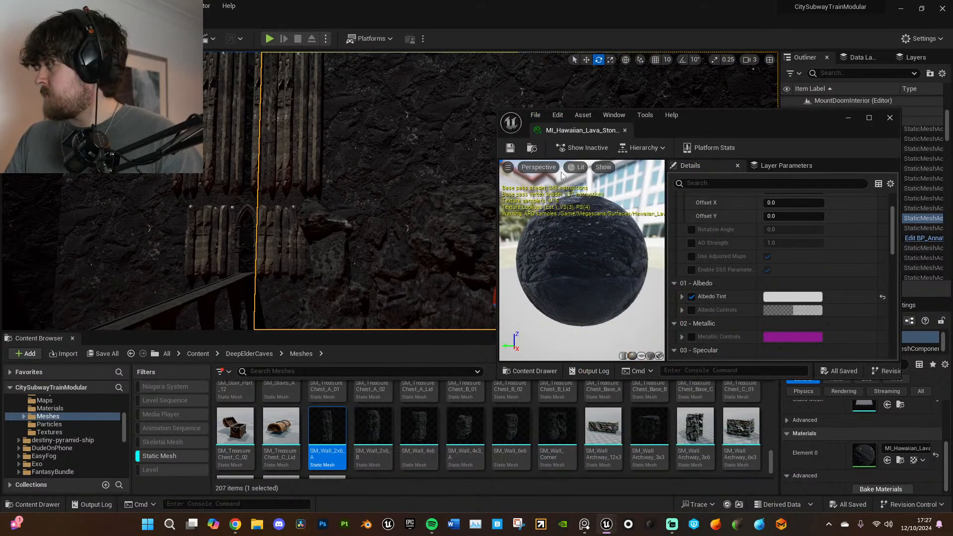
left_click(890, 118)
- Duplicate the SM_Wall_4x6 rock straight up the cavern wall above the original
key("a")
right_click_drag(562, 239, 502, 207)
key("1")
left_click(511, 204)
key("w")
left_click_drag(454, 233, 454, 114, "alt")
right_click_drag(454, 114, 472, 208)
- Turn on 10° rotation snapping and rotate the SM_Wall_4x6 copy 180 degrees so it is upside down
key("e")
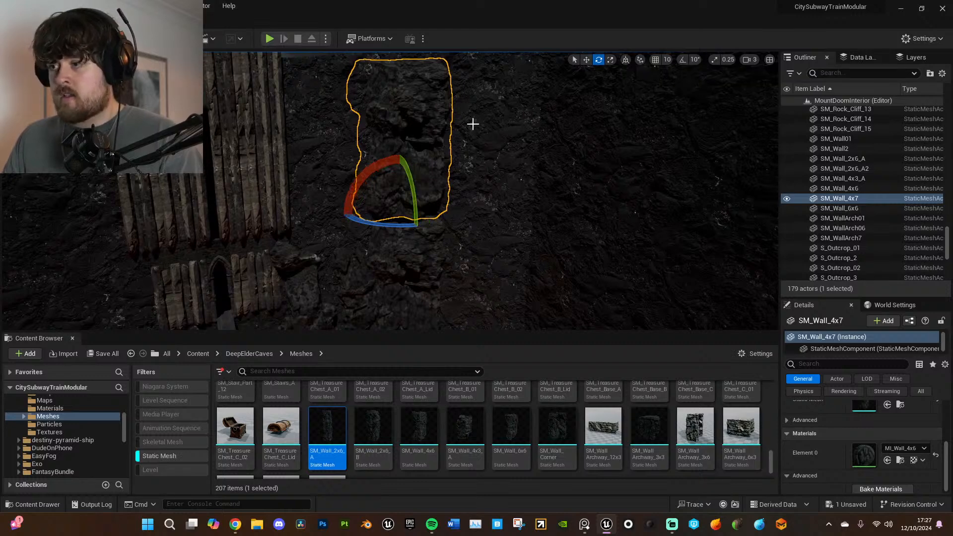
left_click(683, 59)
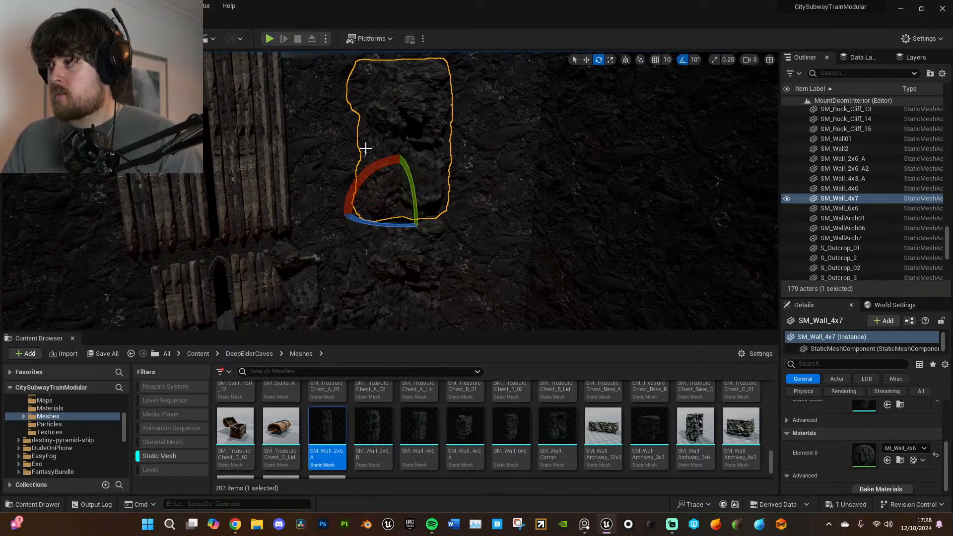
left_click_drag(400, 154, 445, 234)
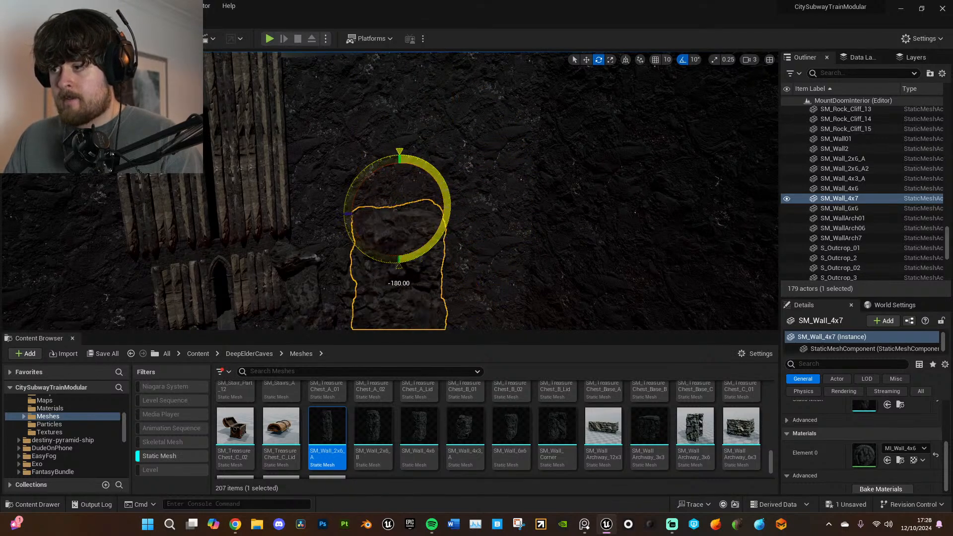
right_click_drag(371, 248, 440, 262)
key("w")
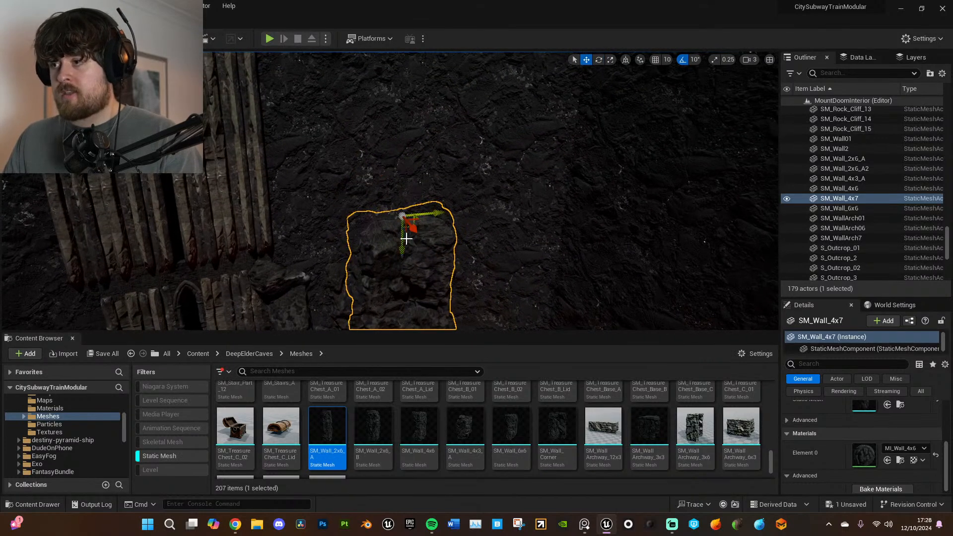
- Position the upside-down SM_Wall_4x6 copy against the upper cavern wall, directly above the original rock
right_click_drag(401, 202, 427, 202)
key("e")
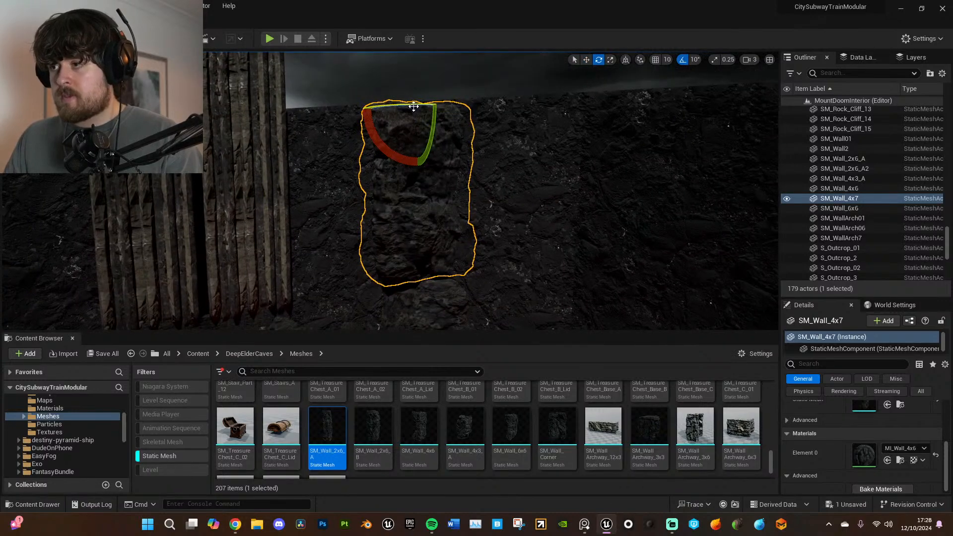
right_click_drag(457, 99, 432, 105)
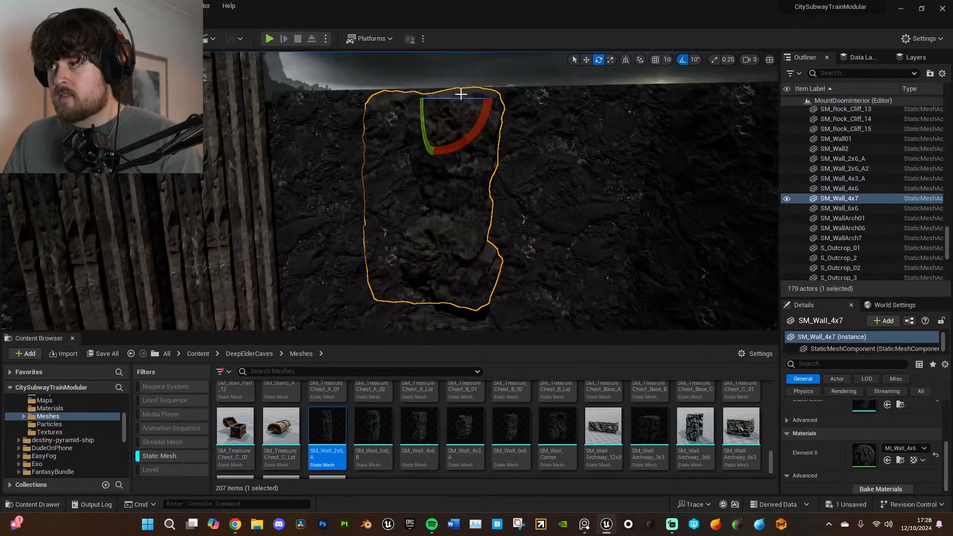
mouse_move(502, 105)
right_mouse_down()
mouse_move(502, 144)
mouse_move(498, 119)
right_mouse_up()
key("w")
right_click_drag(460, 90, 455, 103)
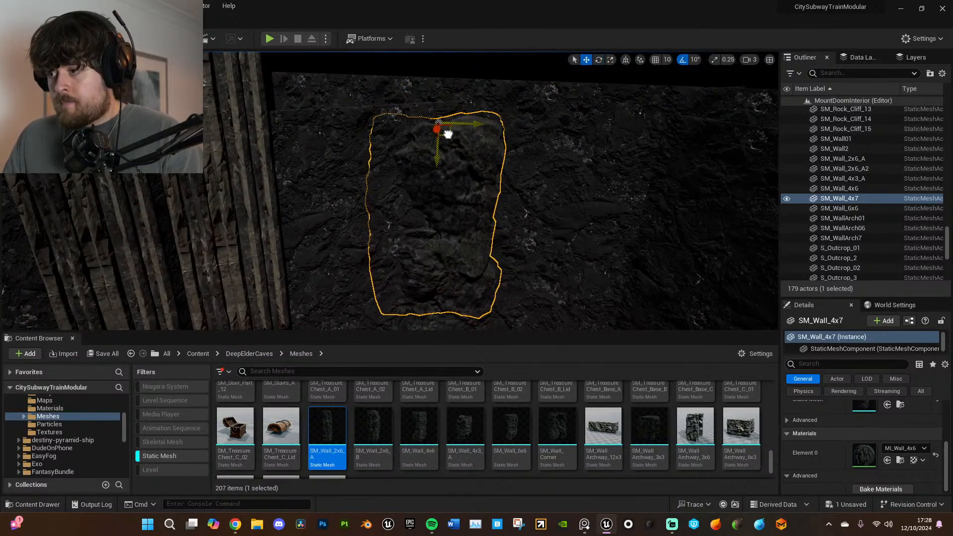
right_click_drag(474, 182, 442, 204)
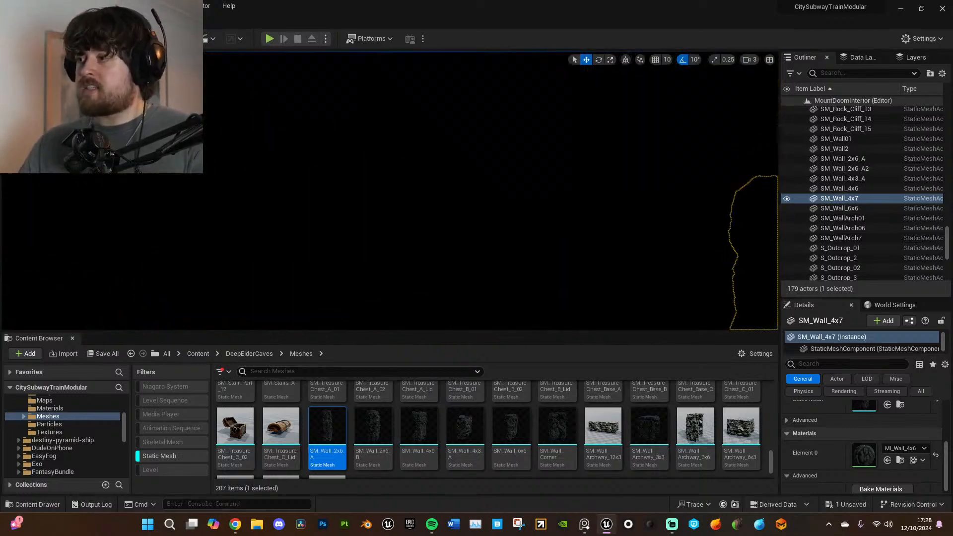
- Duplicate the SM_Wall_6x6 rock from the lava edge up the wall beside the doorway and fit it against the cavern wall
mouse_move(473, 182)
right_mouse_down()
mouse_move(459, 196)
mouse_move(473, 182)
right_mouse_up()
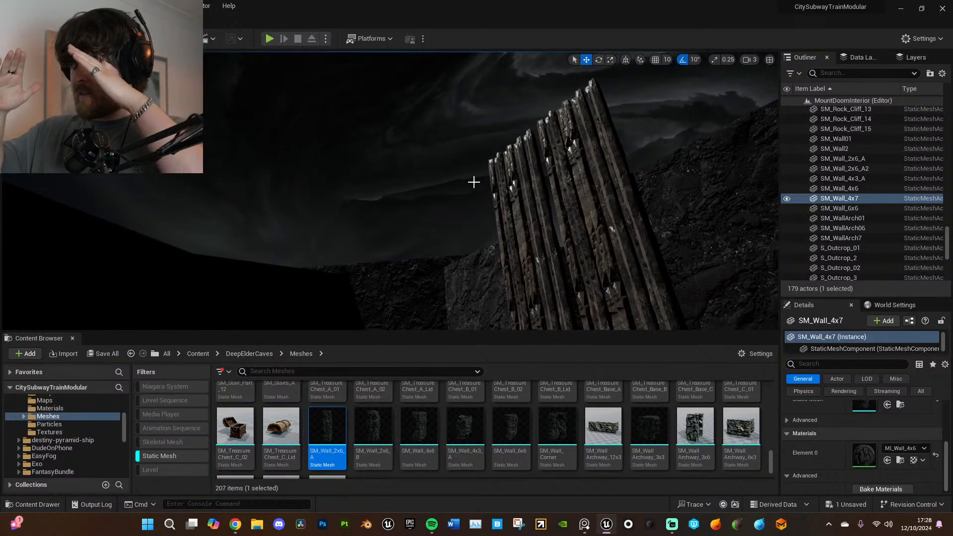
mouse_move(527, 206)
right_mouse_down()
mouse_move(586, 248)
mouse_move(595, 241)
mouse_move(593, 231)
mouse_move(514, 199)
right_mouse_up()
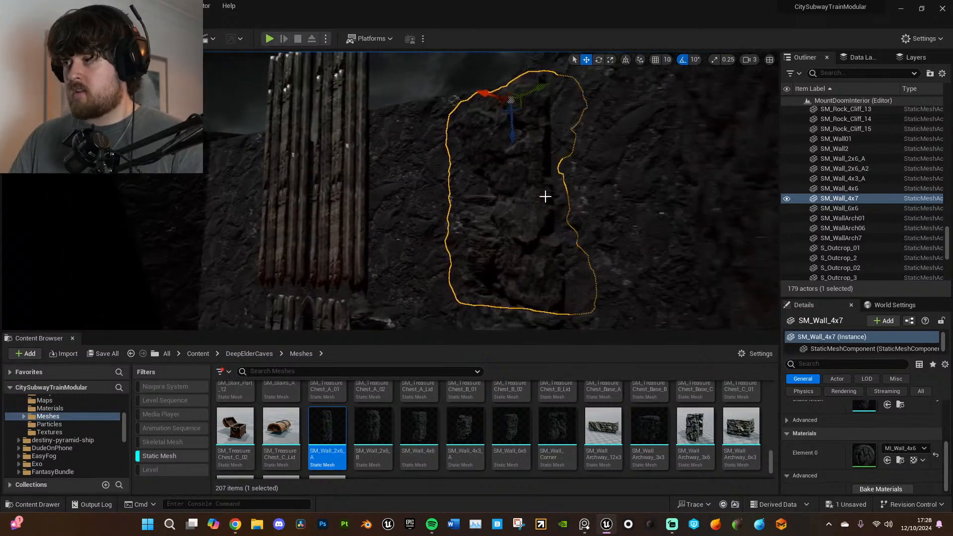
right_click_drag(456, 229, 442, 256)
right_click_drag(527, 264, 546, 243)
left_click(494, 270)
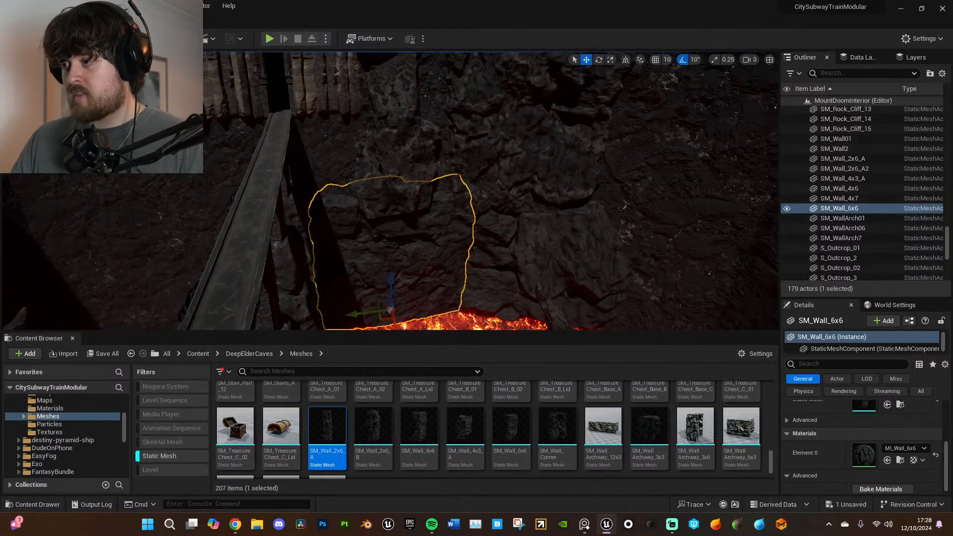
left_click_drag(405, 302, 430, 225, "alt")
right_click_drag(491, 227, 493, 196)
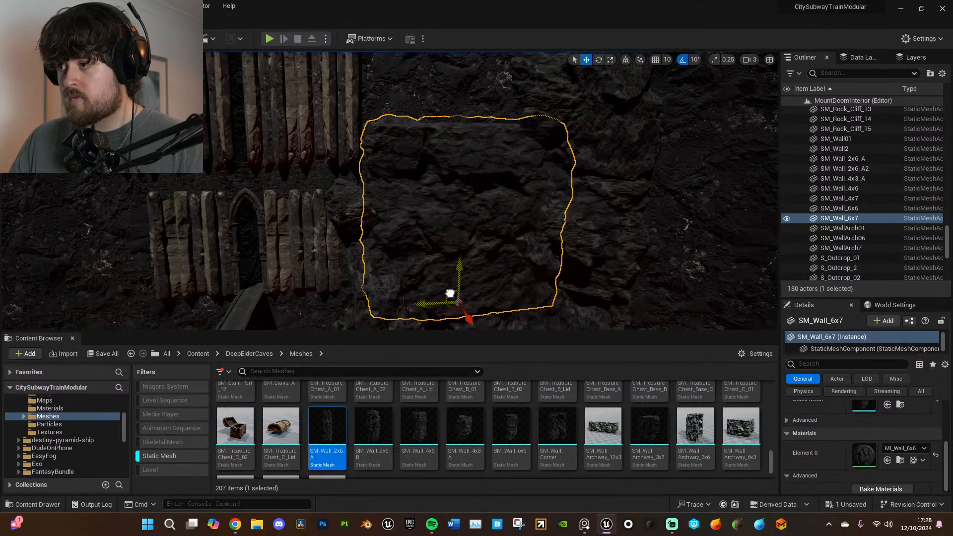
right_click_drag(486, 255, 485, 255)
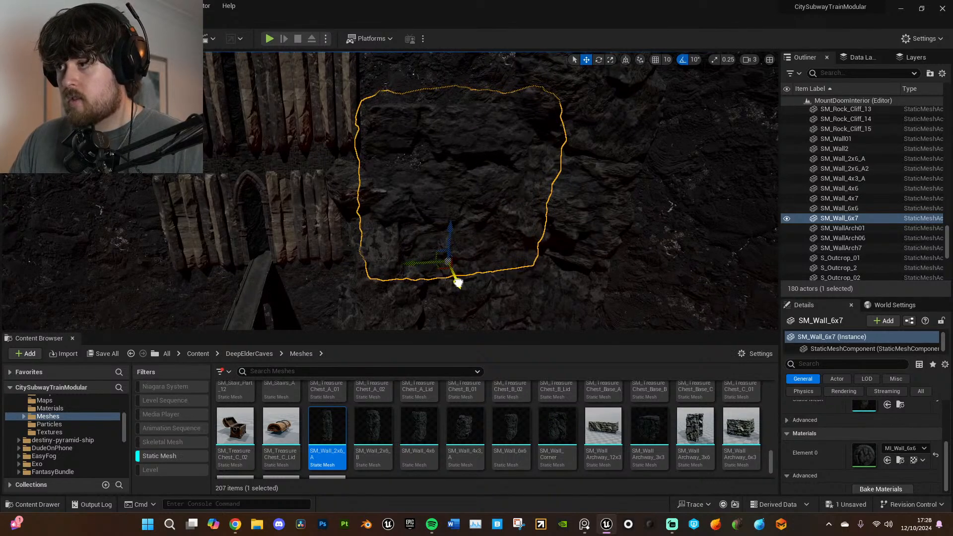
mouse_move(546, 253)
right_mouse_down()
mouse_move(561, 256)
mouse_move(547, 223)
mouse_move(542, 254)
right_mouse_up()
- Inspect the dressed wall from a distance in game view
key("g")
key("s")
key("w")
key("g")
key("s")
right_click_drag(468, 219, 501, 218)
key("s")
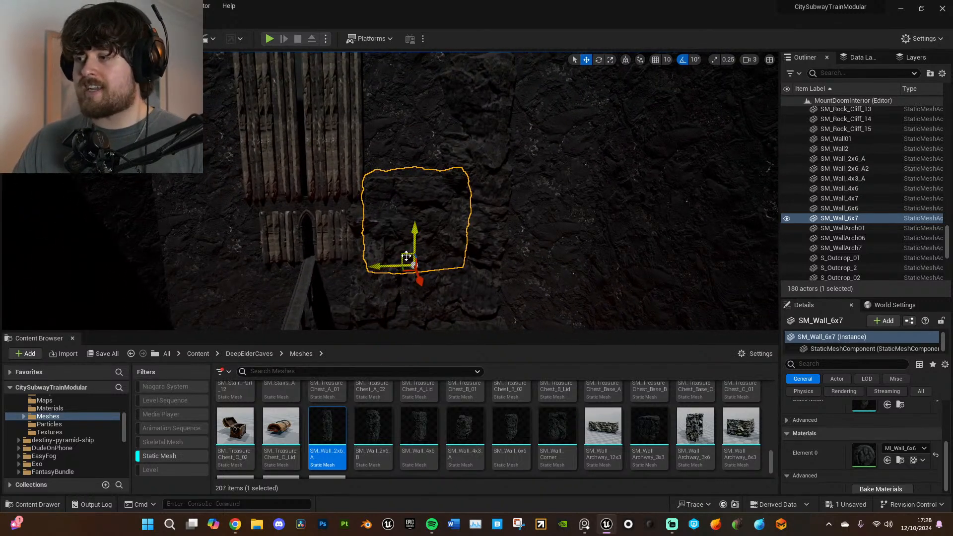
- Discard a trial SM_Wall_6x6 duplicate and instead duplicate the SM_Wall_4x3_A rock up the wall beside the doorway
left_click_drag(406, 255, 415, 219, "alt")
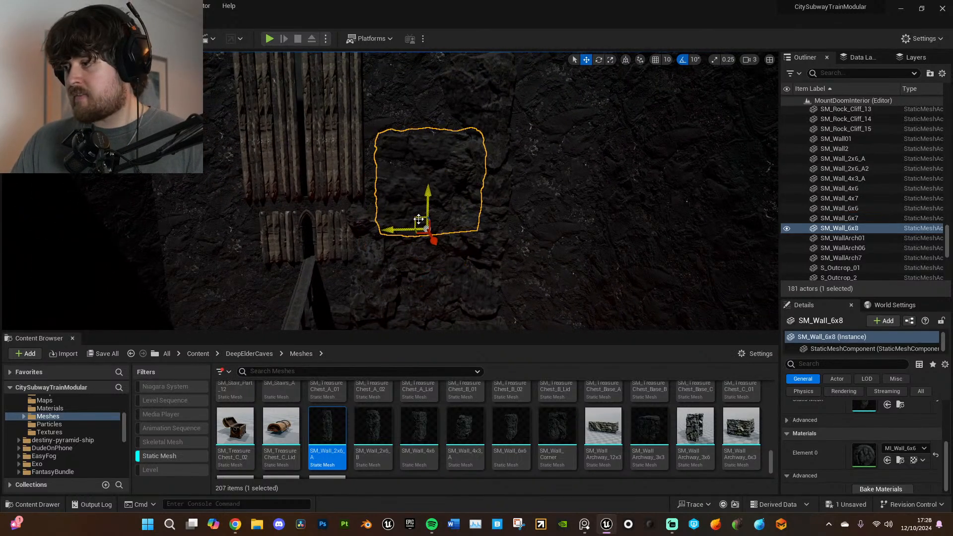
key("Delete")
right_click_drag(430, 237, 432, 273)
left_click(467, 236)
right_click_drag(467, 236, 469, 223)
left_click_drag(468, 266, 449, 149, "alt")
right_click_drag(455, 170, 454, 124)
- Rotate the SM_Wall_4x3_A copy and raise it up the wall beside the tall columns
key("w")
key("e")
left_click_drag(452, 289, 462, 278)
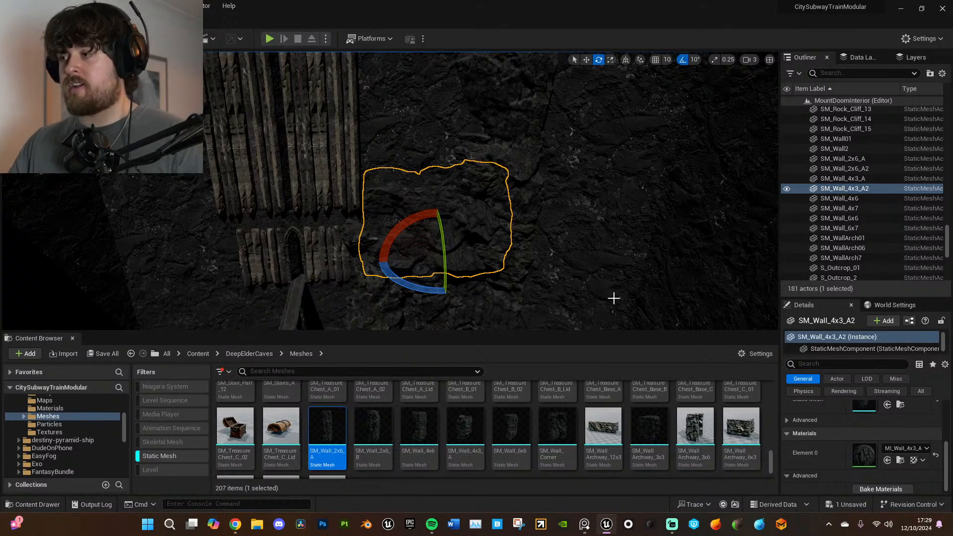
mouse_move(599, 267)
right_mouse_down()
mouse_move(588, 278)
mouse_move(598, 263)
right_mouse_up()
key("w")
mouse_move(526, 261)
right_mouse_down()
mouse_move(525, 251)
mouse_move(520, 261)
right_mouse_up()
left_click_drag(452, 223, 437, 147)
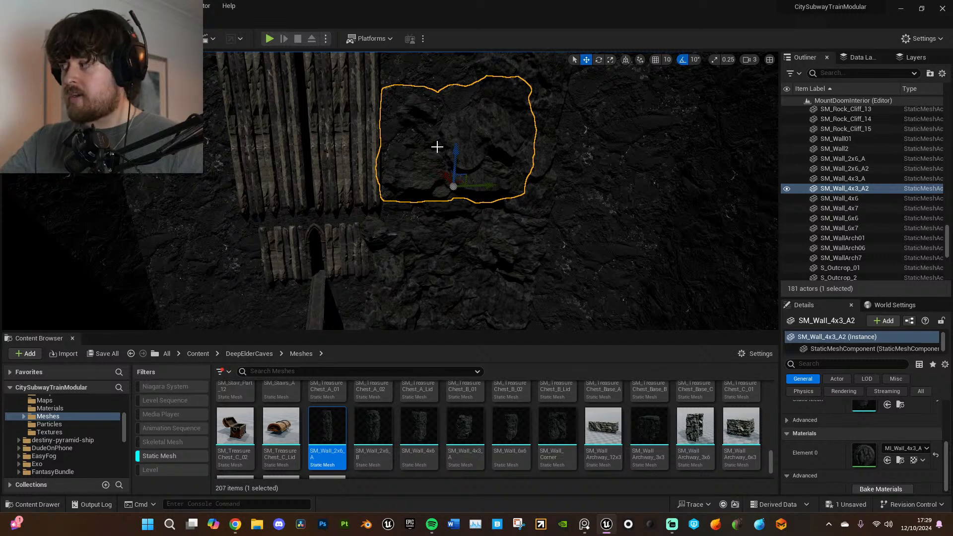
- Turn the SM_Wall_4x3_A copy onto its side and fit it against the upper wall beside the tall columns
right_click_drag(565, 320, 571, 298)
key("e")
left_click_drag(448, 194, 426, 187)
right_click_drag(426, 188, 496, 224)
key("w")
left_click_drag(475, 124, 470, 114)
right_click_drag(470, 114, 504, 178)
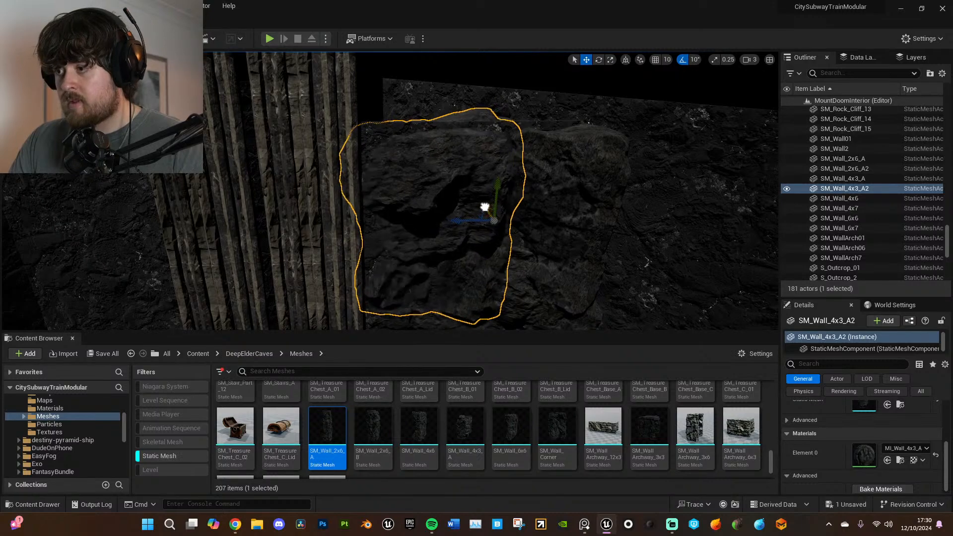
mouse_move(576, 219)
right_mouse_down()
mouse_move(554, 217)
mouse_move(579, 248)
mouse_move(576, 219)
right_mouse_up()
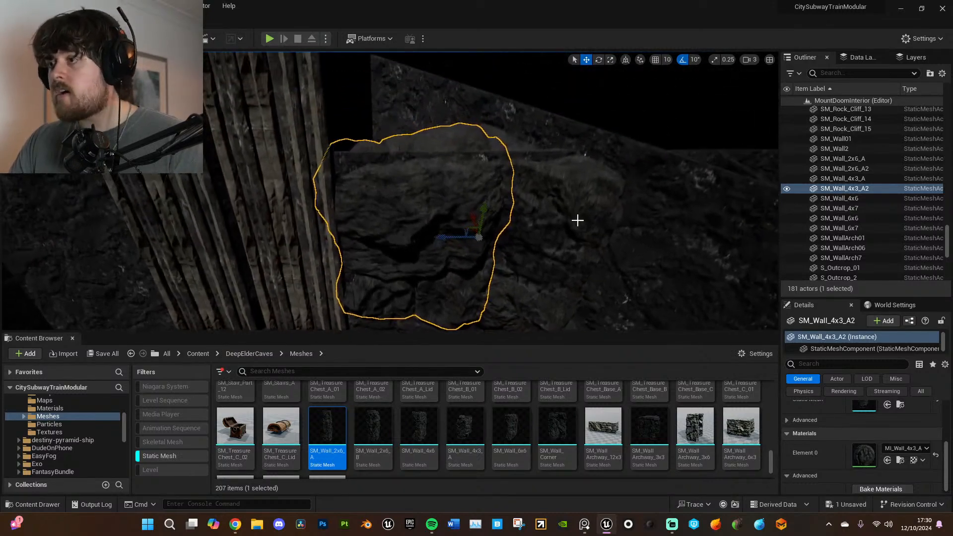
mouse_move(519, 257)
right_mouse_down()
mouse_move(521, 278)
mouse_move(526, 243)
mouse_move(524, 291)
mouse_move(525, 251)
mouse_move(519, 270)
mouse_move(522, 262)
right_mouse_up()
- Duplicate the narrow SM_Wall_2x6_A rock beside the doorway and move the copy across above the arch
key("g")
right_click_drag(485, 196, 456, 165)
left_click(485, 219)
left_click_drag(463, 158, 435, 150, "alt")
right_click_drag(445, 167, 479, 181)
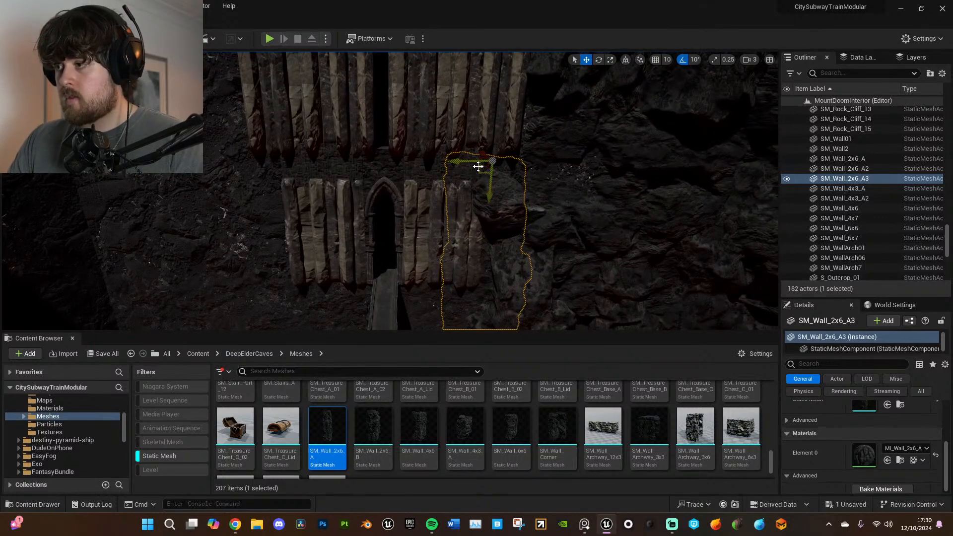
left_click_drag(479, 157, 364, 180)
- Rotate the SM_Wall_2x6_A copy to lie horizontally and fit it as a rock ledge between the upper columns and the doorway
key("e")
left_click_drag(341, 141, 376, 186)
key("r")
right_click_drag(376, 186, 354, 199)
left_click_drag(425, 168, 292, 176)
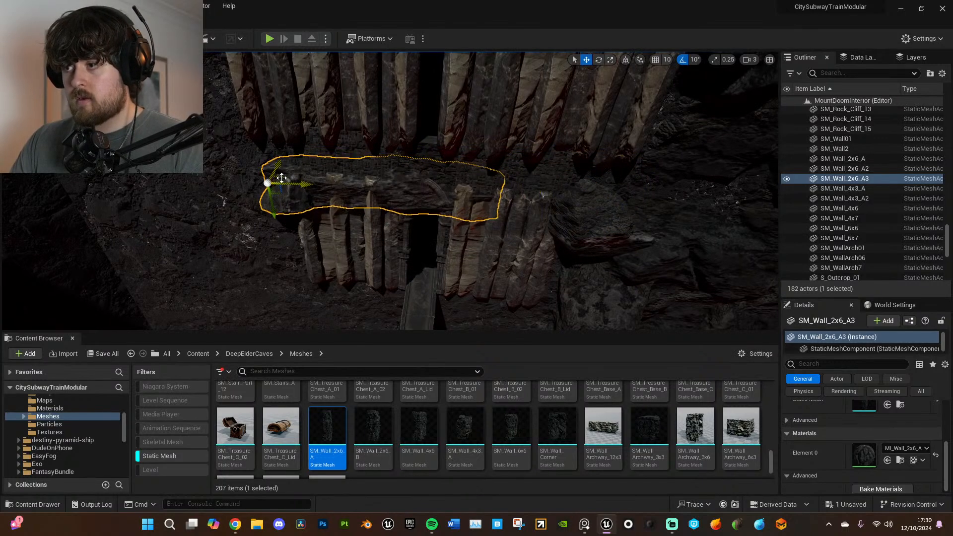
left_click_drag(275, 208, 274, 187)
right_click_drag(366, 215, 366, 188)
right_click_drag(284, 233, 284, 220)
left_click_drag(285, 220, 234, 225)
mouse_move(303, 224)
right_mouse_down()
mouse_move(293, 224)
mouse_move(303, 225)
right_mouse_up()
- Duplicate the horizontal rock ledge sideways, rotate the copy, and slide it to cover the rest of the gap above the doorway
left_click_drag(243, 208, 469, 213, "alt")
key("ctrl+z")
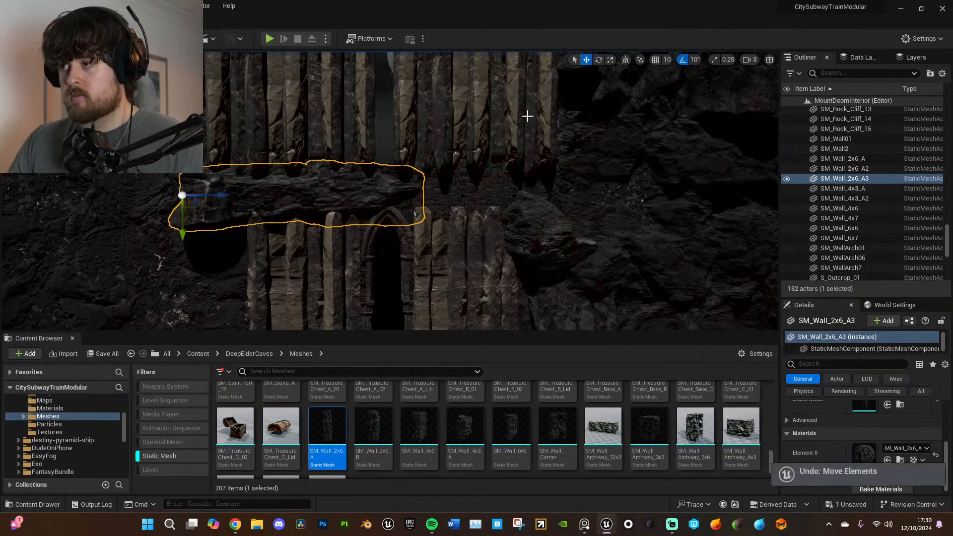
left_click_drag(191, 195, 515, 212, "alt")
key("e")
left_click_drag(458, 162, 496, 251)
mouse_move(496, 251)
right_mouse_down()
mouse_move(526, 263)
mouse_move(497, 251)
right_mouse_up()
key("w")
left_click_drag(437, 208, 573, 210)
right_click_drag(621, 225, 616, 218)
- With rotation snapping off, angle the second rock ledge by a few degrees so it sits against the wall
key("e")
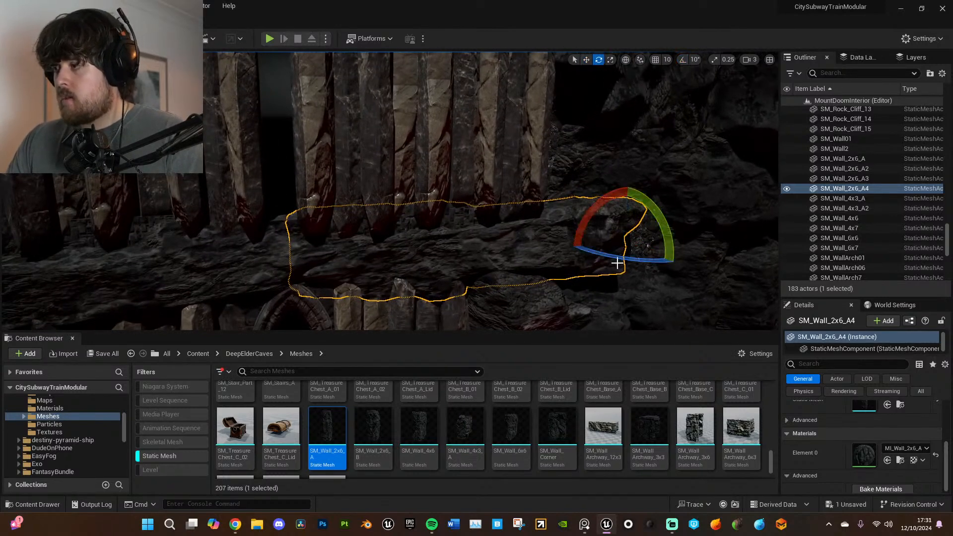
left_click_drag(654, 258, 678, 262)
key("w")
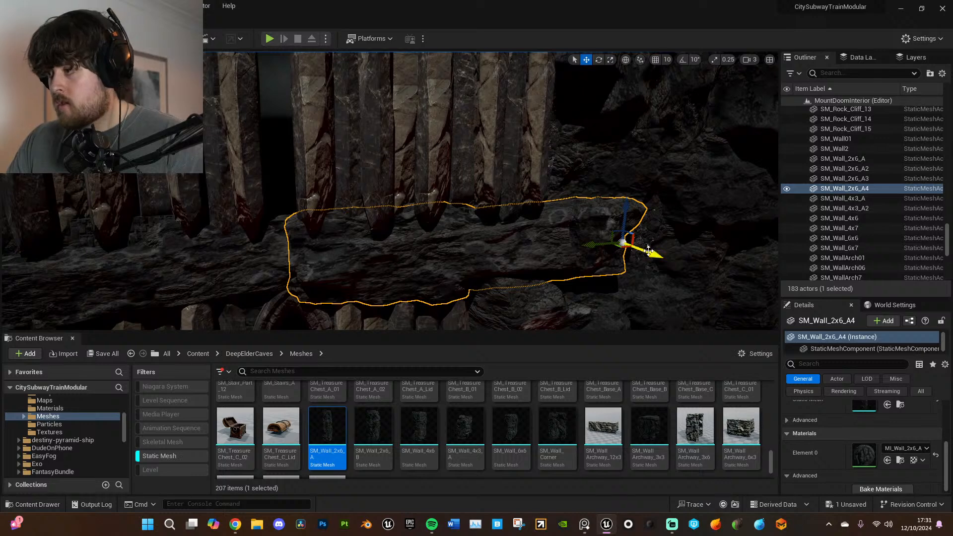
key("e")
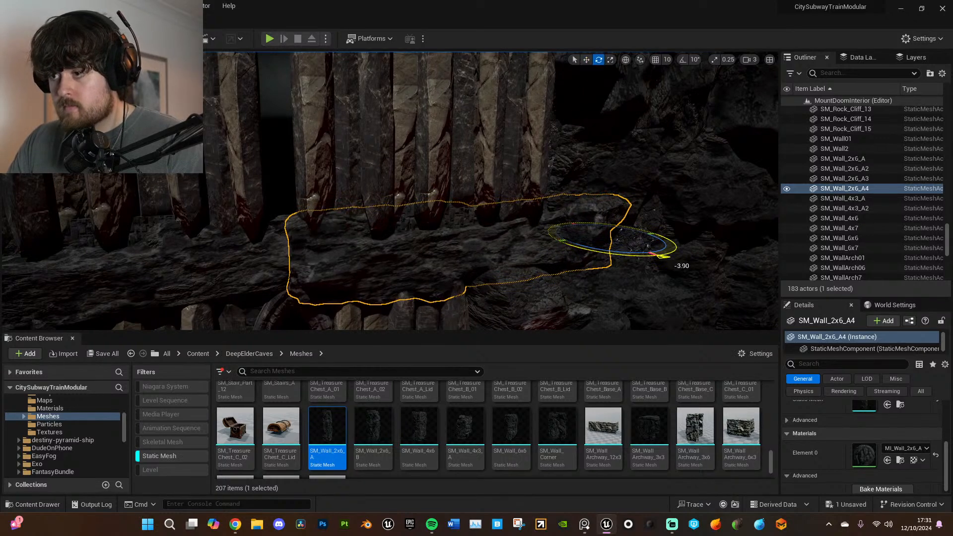
- Review the dressed wall around the doorway and bridge in game view, picking out individual wall rocks
right_click_drag(604, 298, 576, 293)
key("g")
key("s")
right_click_drag(469, 222, 470, 222)
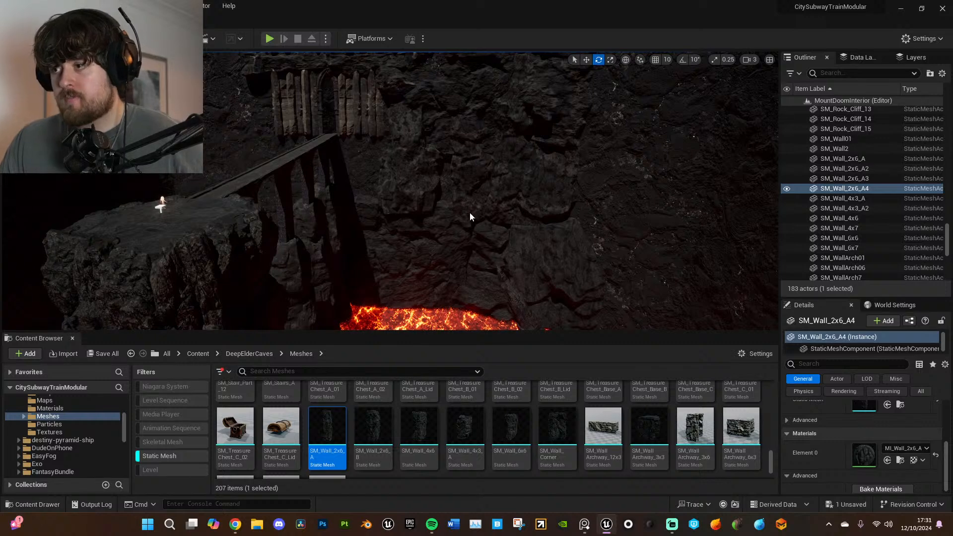
right_click(470, 218)
left_click(416, 166)
left_click(416, 166)
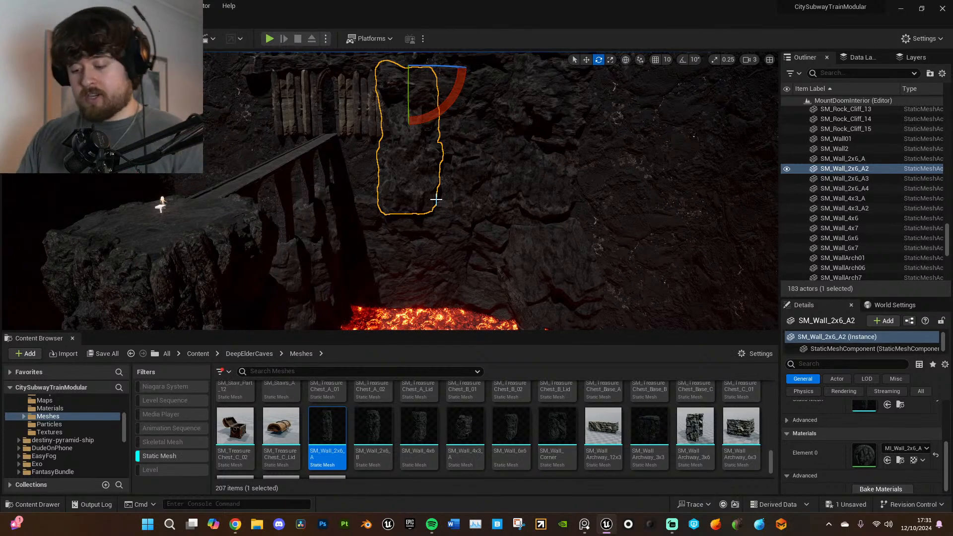
mouse_move(528, 232)
right_mouse_down()
mouse_move(512, 195)
mouse_move(512, 238)
right_mouse_up()
key("a")
left_click(564, 195)
right_click_drag(564, 195, 498, 166)
left_click(555, 161)
- Open the SM_WallRock_C mesh, examine its shape from several angles, and close it
scroll(404, 453, "down", 2)
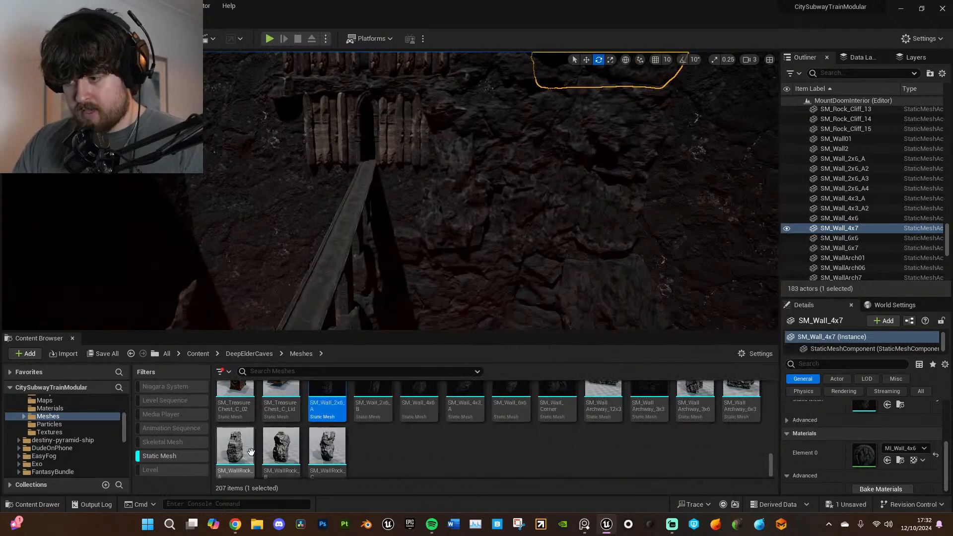
left_click(334, 434)
double_click(348, 432)
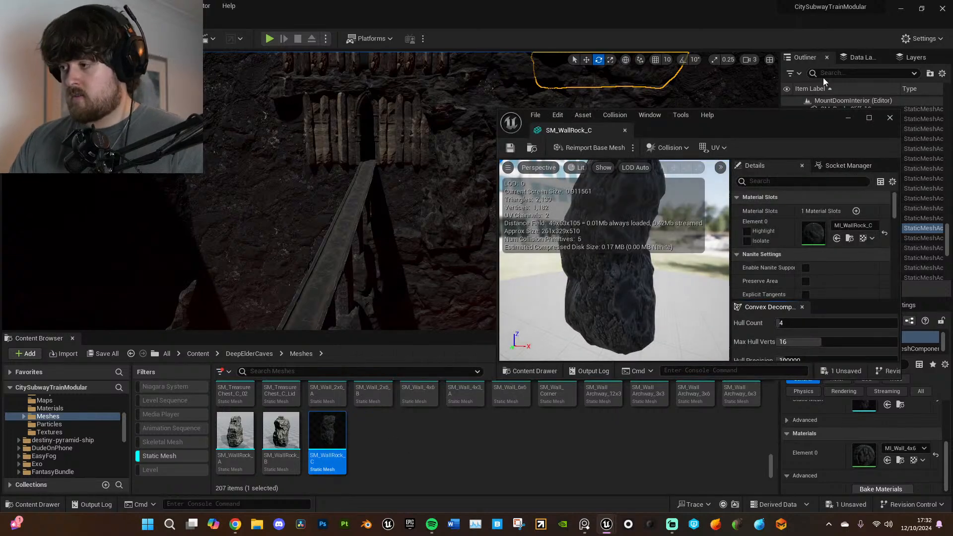
left_click(869, 119)
scroll(378, 308, "down", 3)
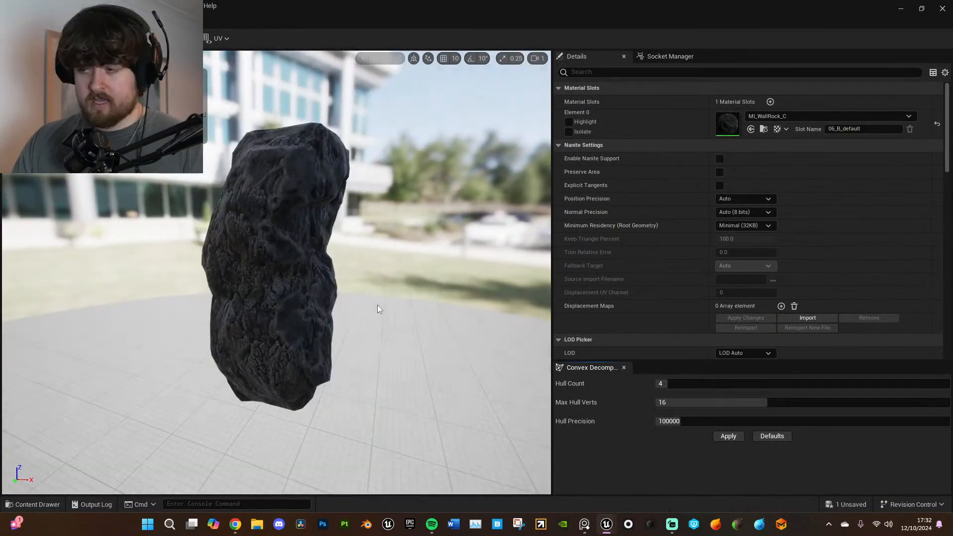
scroll(377, 305, "up", 3)
mouse_move(376, 304)
left_mouse_down()
mouse_move(437, 307)
mouse_move(471, 327)
mouse_move(497, 398)
mouse_move(526, 318)
mouse_move(390, 286)
left_mouse_up()
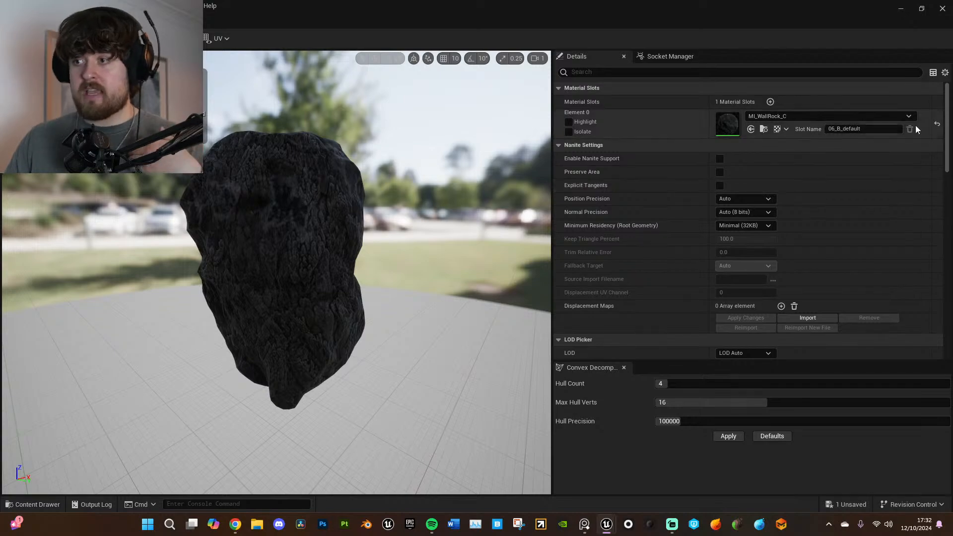
left_click(942, 9)
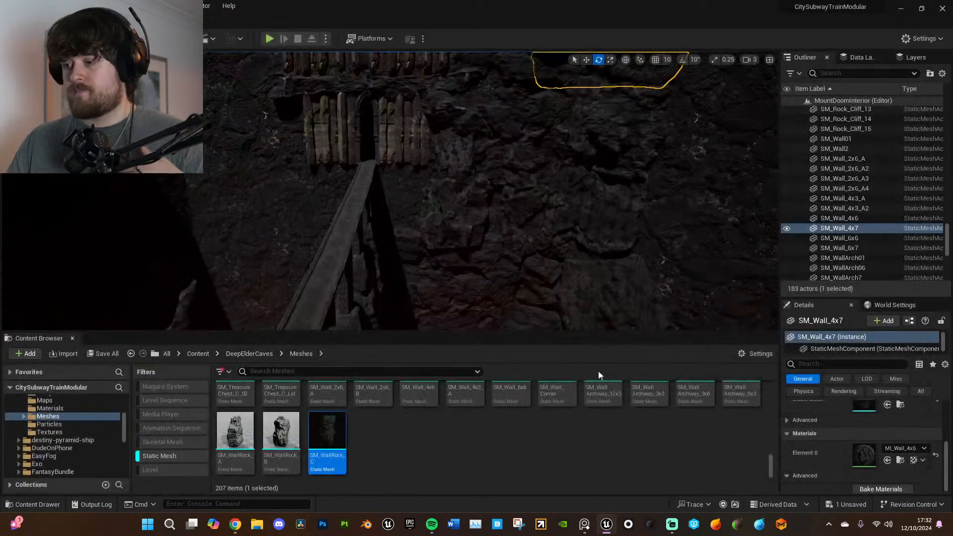
- Open the SM_WallRock_B and SM_WallRock_A meshes in turn, examine their shapes, and close them
double_click(297, 439)
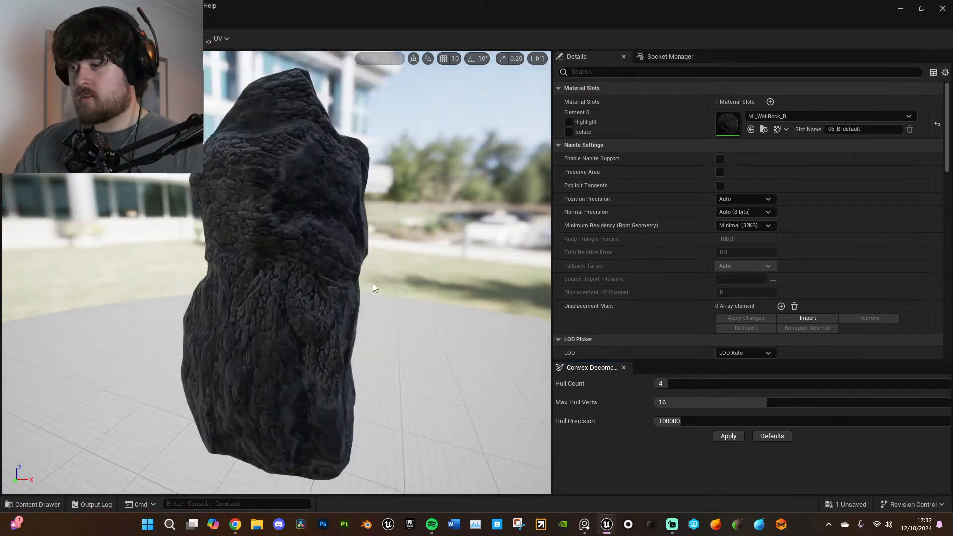
left_click_drag(373, 287, 377, 320)
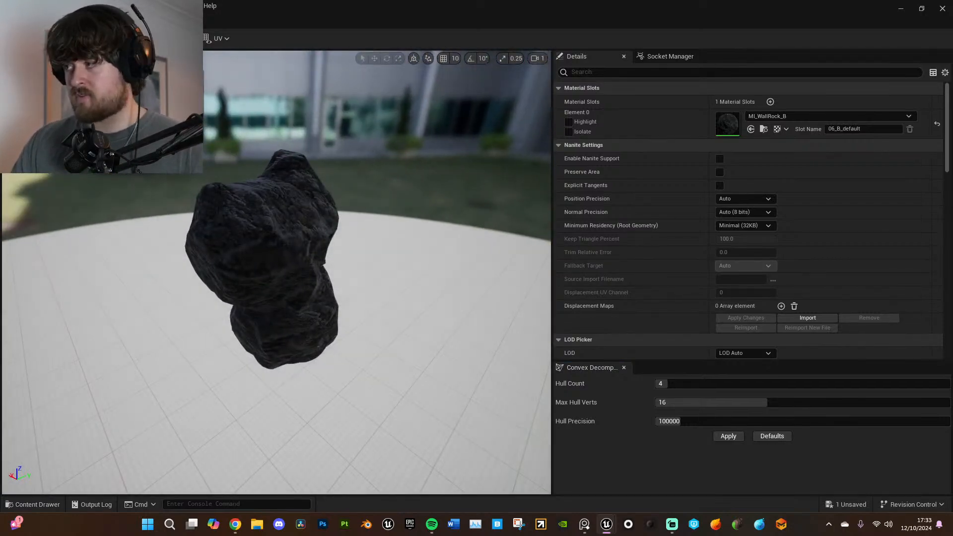
left_click(941, 12)
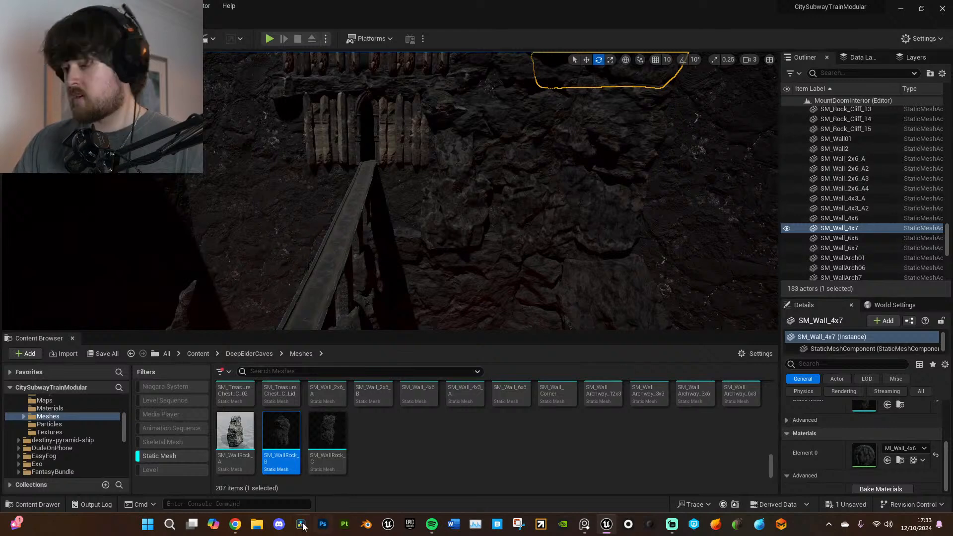
double_click(235, 431)
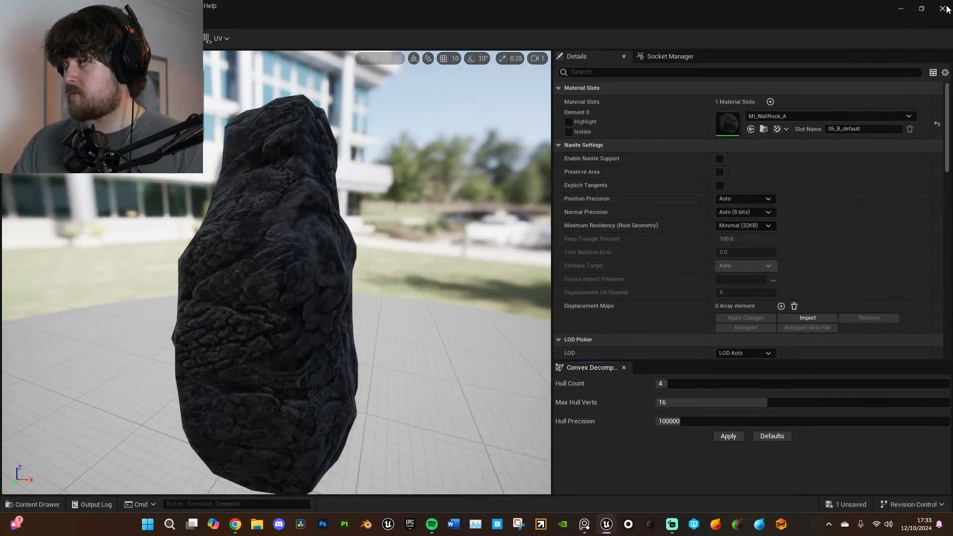
left_click(946, 9)
- Duplicate the SM_Wall_6x6 rock at the lava edge across to the opposite side of the bridge
right_click_drag(475, 269, 453, 261)
left_click(497, 251)
key("w")
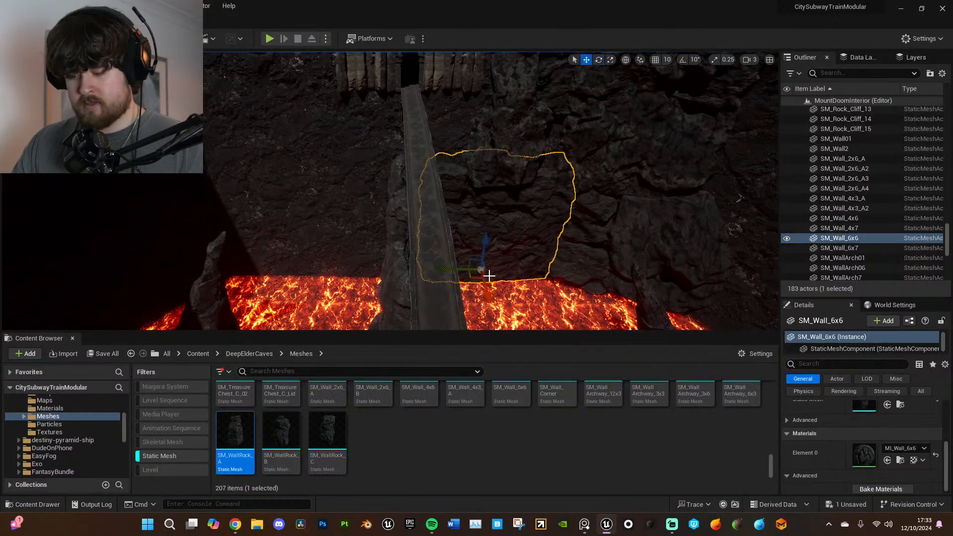
left_click_drag(462, 268, 360, 261, "alt")
right_click_drag(360, 261, 474, 290)
left_click_drag(294, 292, 222, 288)
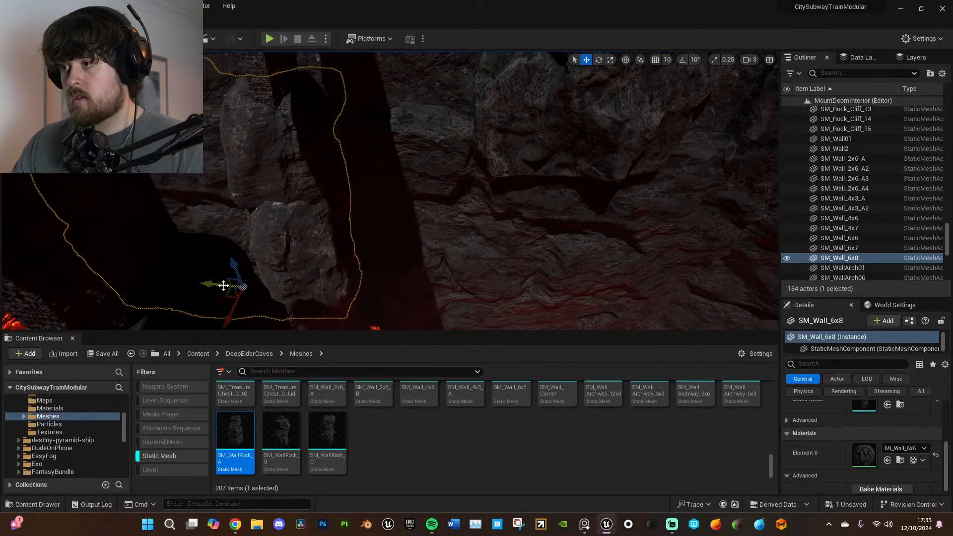
- Reposition the SM_Wall_6x6 copy beside the bridge using another viewport view mode, and return the viewport to Lit
left_click(87, 59)
left_click(96, 96)
mouse_move(439, 205)
right_mouse_down()
mouse_move(415, 212)
mouse_move(439, 206)
right_mouse_up()
left_click_drag(293, 266, 327, 277)
key("r")
right_click_drag(345, 245, 434, 214)
left_click(91, 60)
left_click(102, 86)
- Turn on rotation snapping and flip the SM_Wall_6x8 rock beside the bridge upside down
key("s")
key("e")
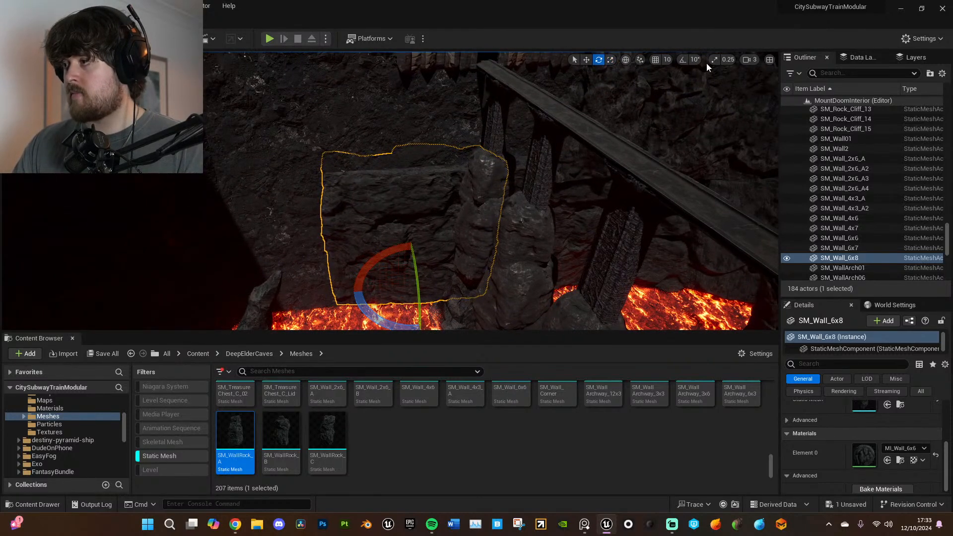
left_click(683, 60)
left_click_drag(400, 260, 437, 233)
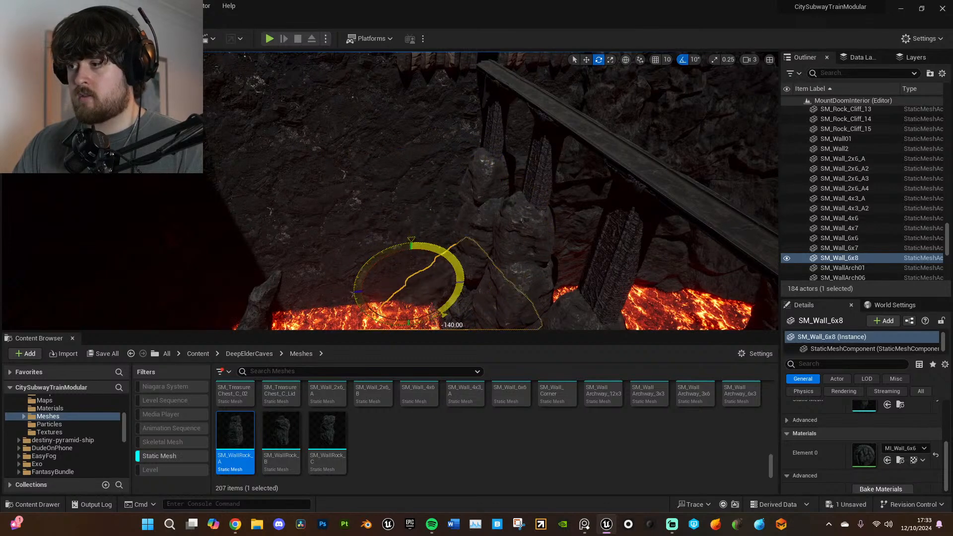
key("w")
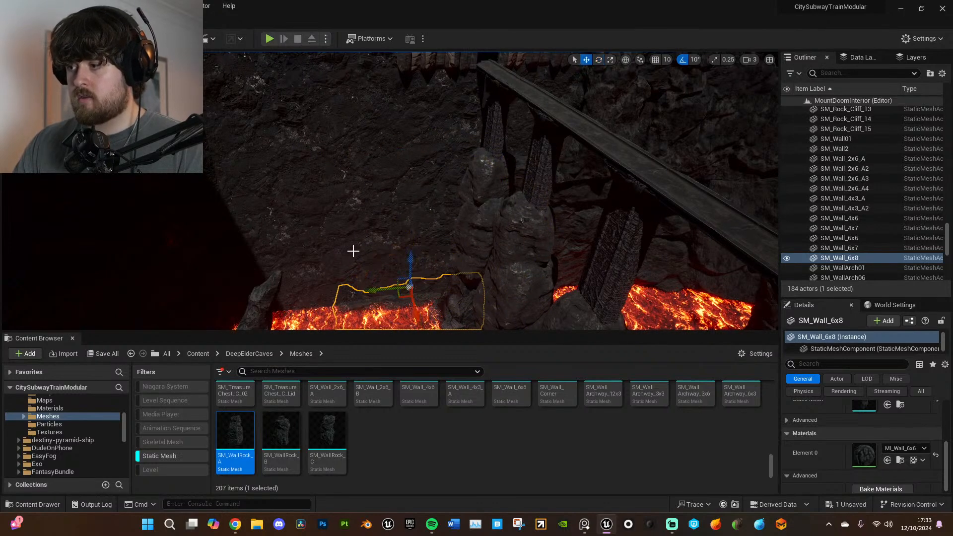
- Raise the flipped SM_Wall_6x8 rock out of the lava and select the SM_Wall_6x6 rock across the bridge
key("d")
right_click_drag(414, 145, 356, 115)
left_click_drag(386, 110, 393, 58)
key("w")
right_click_drag(393, 58, 430, 102)
right_click_drag(426, 93, 715, 94)
left_click(447, 230)
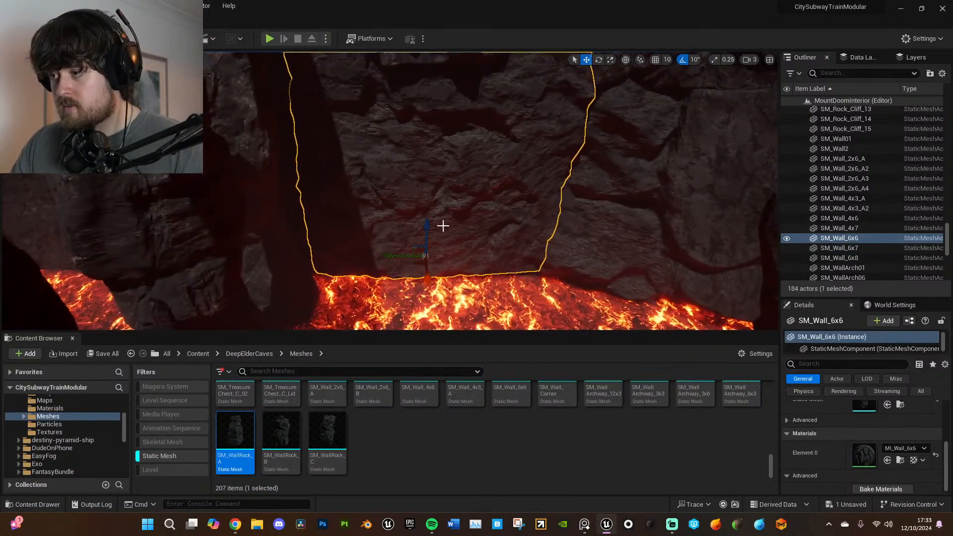
- Place an enlarged SM_WallRock_B mesh at the lava edge, beside the SM_Wall_6x8 rock
right_click_drag(431, 234, 517, 243)
left_click_drag(281, 432, 395, 198)
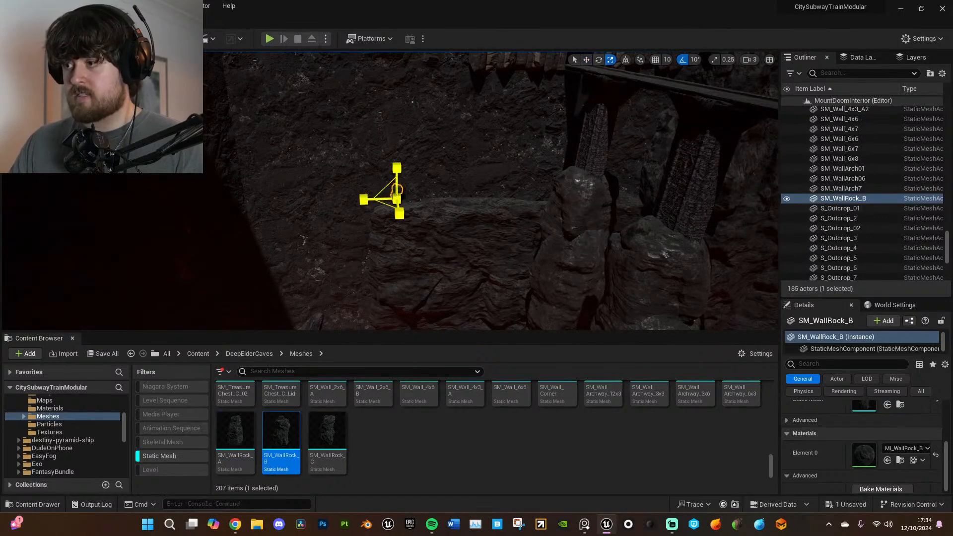
right_click_drag(513, 214, 418, 167)
key("w")
left_click_drag(425, 165, 371, 249)
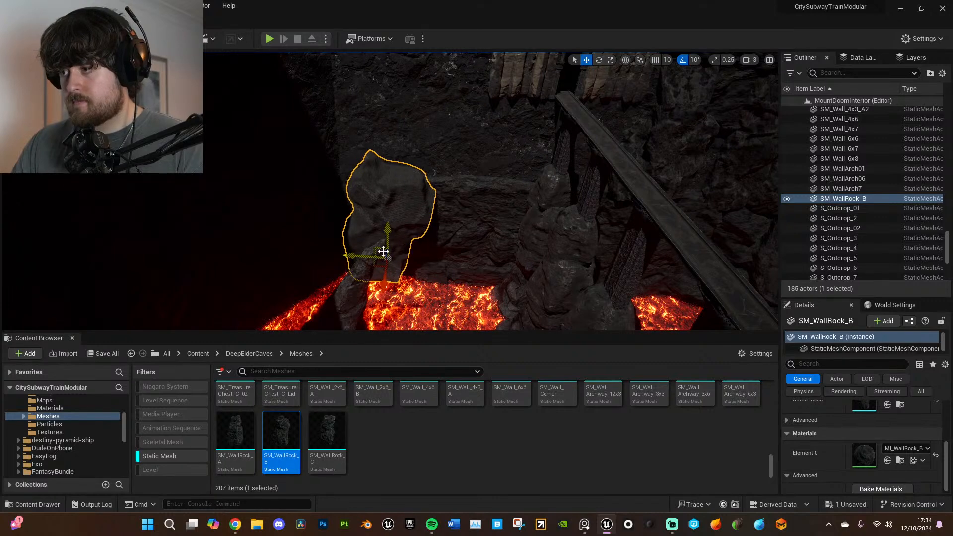
scroll(378, 251, "up", 5)
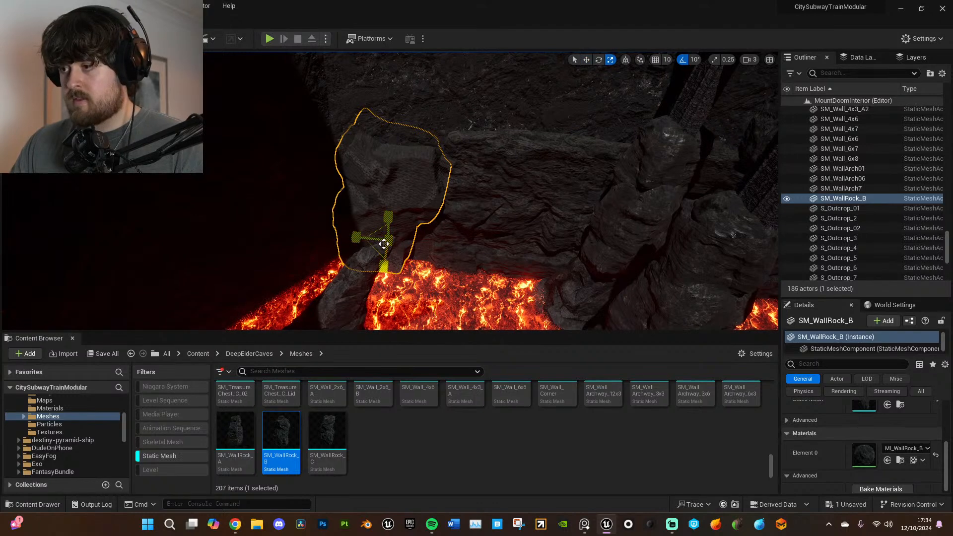
- Scale SM_WallRock_B up further and rotate it freely to blend into the cavern wall, with rotation snapping off
mouse_move(388, 241)
left_mouse_down()
mouse_move(413, 217)
mouse_move(378, 244)
mouse_move(383, 223)
mouse_move(381, 235)
left_mouse_up()
key("w")
key("e")
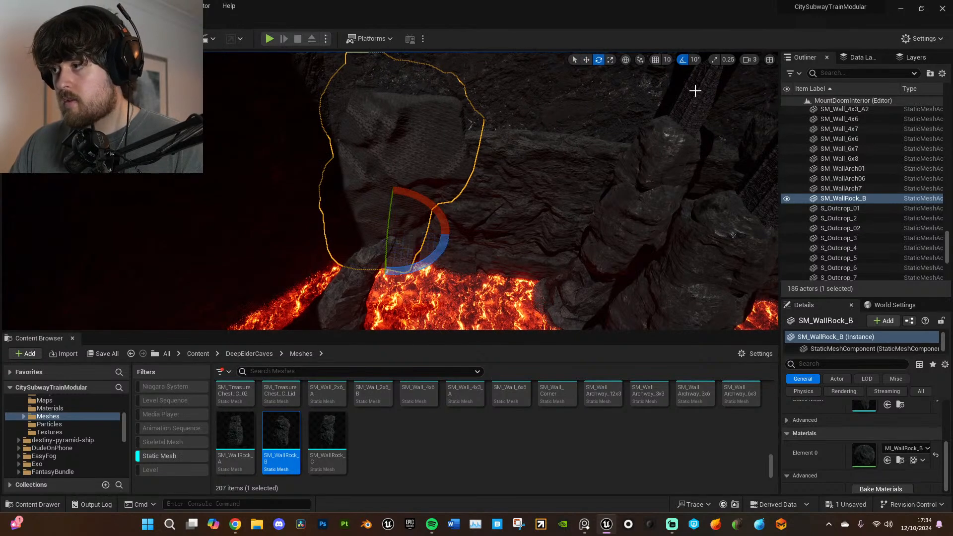
left_click_drag(437, 251, 374, 236)
key("w")
- Enable MainTile in the MI_WallRock_B material instance, set it to 0.2, and minimize the material editor
double_click(855, 451)
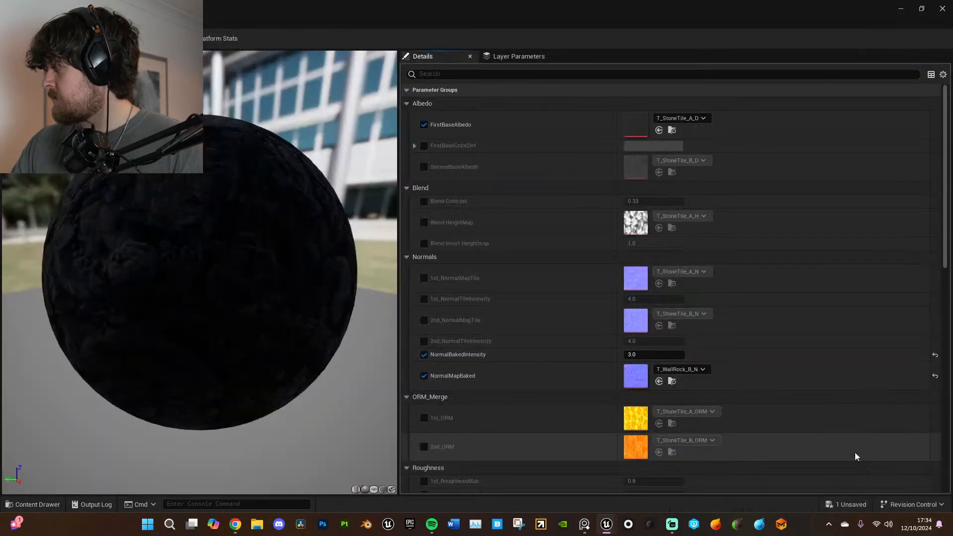
scroll(774, 347, "down", 3)
left_click(424, 374)
left_click(636, 375)
type("0.2")
key("Return")
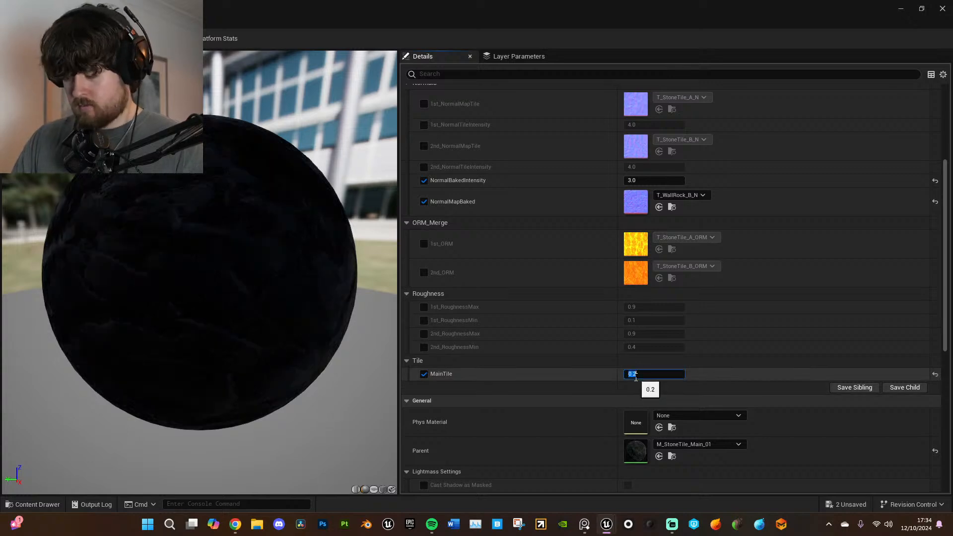
left_click(921, 9)
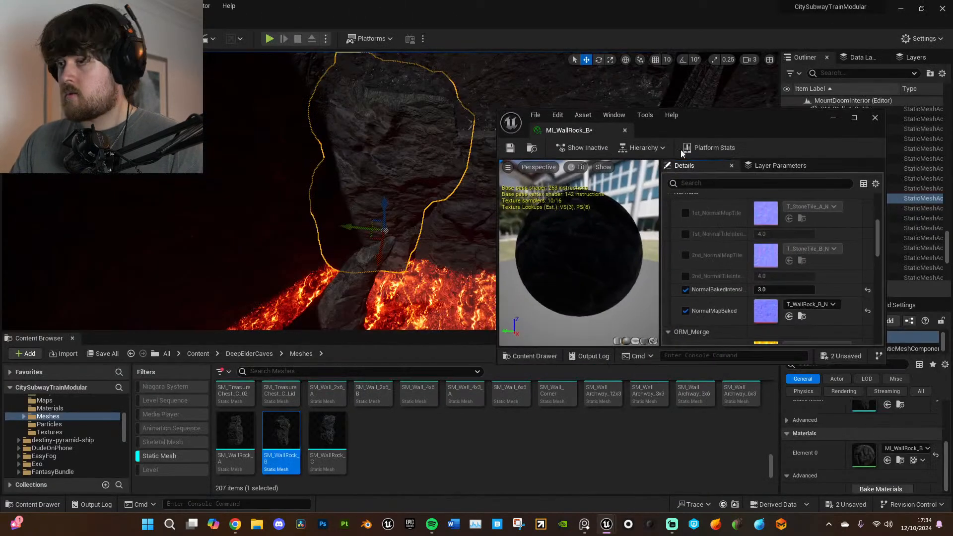
right_click_drag(411, 264, 411, 263)
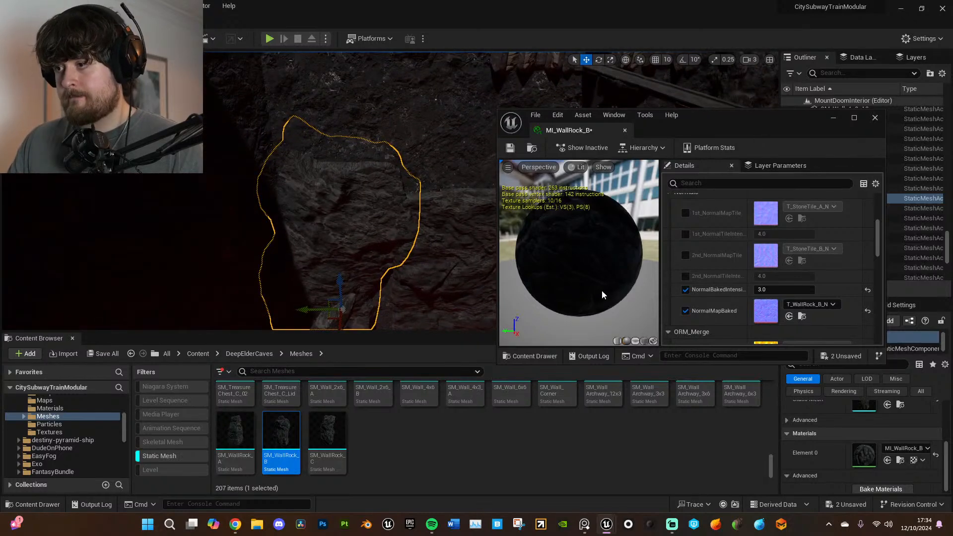
left_click(833, 118)
- Place an SM_WallRock_C mesh on the cavern wall beside the wooden doorway and scale it up
right_click_drag(558, 225, 531, 251)
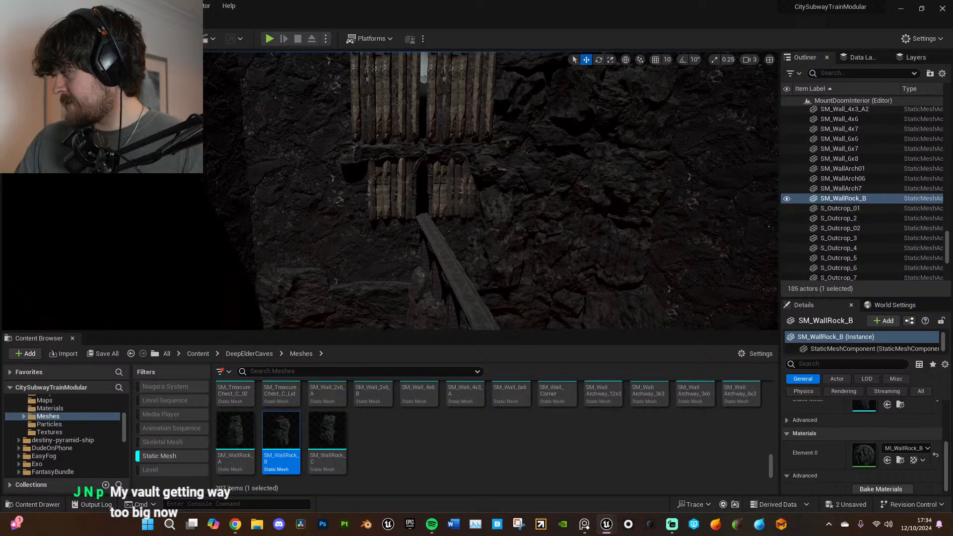
mouse_move(532, 251)
right_mouse_down()
mouse_move(526, 259)
mouse_move(539, 257)
right_mouse_up()
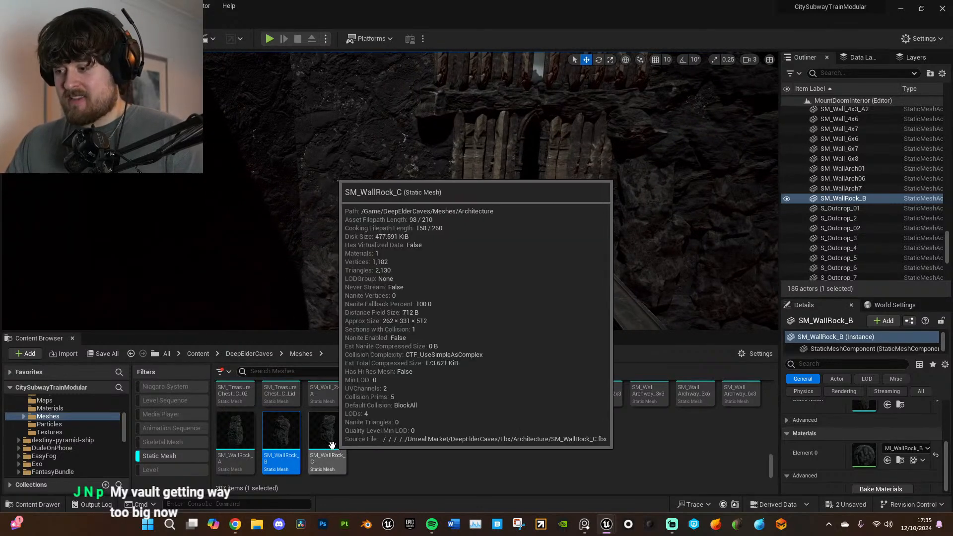
left_click_drag(328, 449, 721, 251)
key("r")
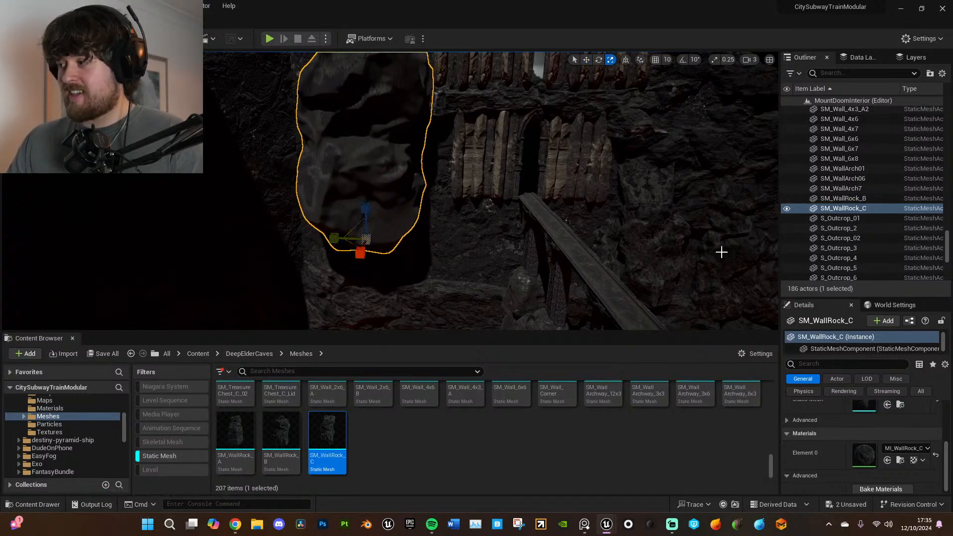
right_click_drag(678, 249, 656, 196)
key("w")
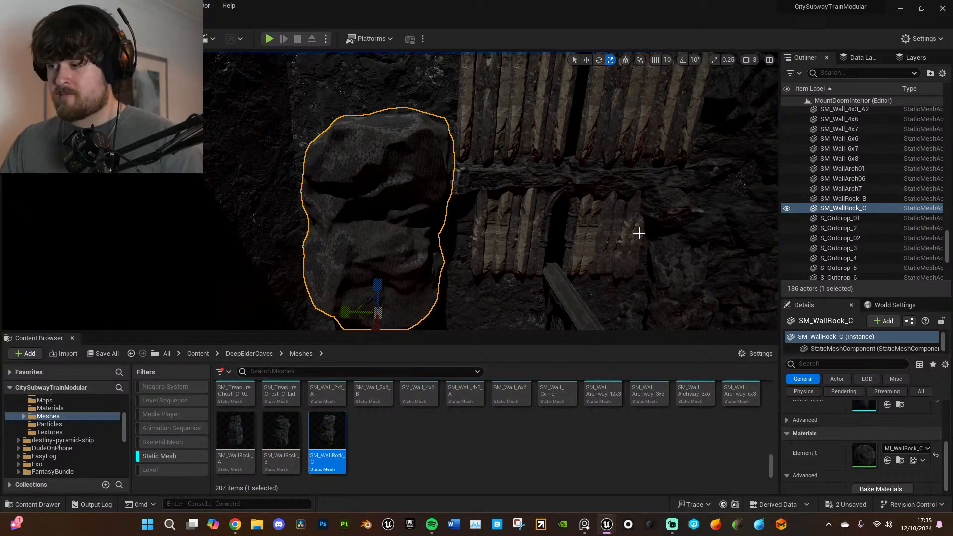
- Open the MI_WallRock_C material instance assigned to the new rock
double_click(866, 454)
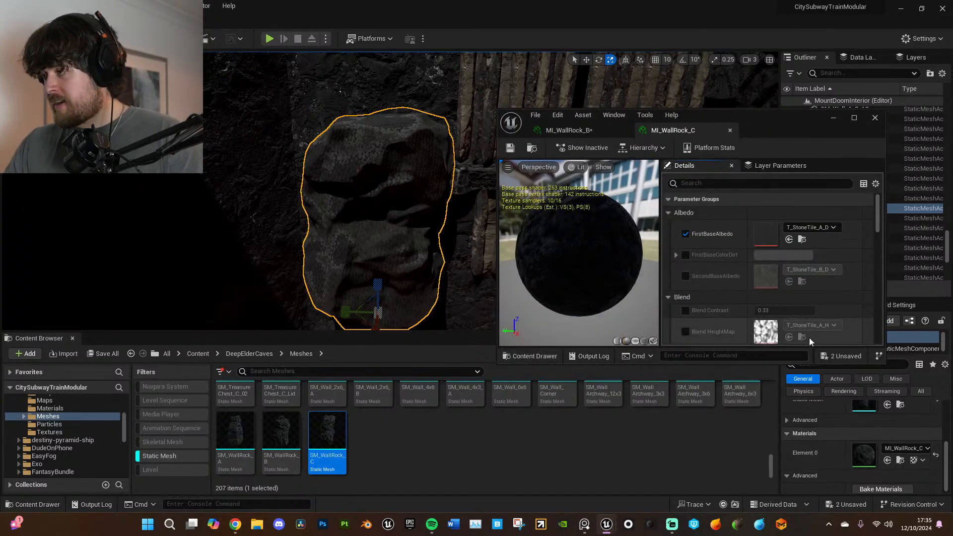
scroll(789, 306, "down", 5)
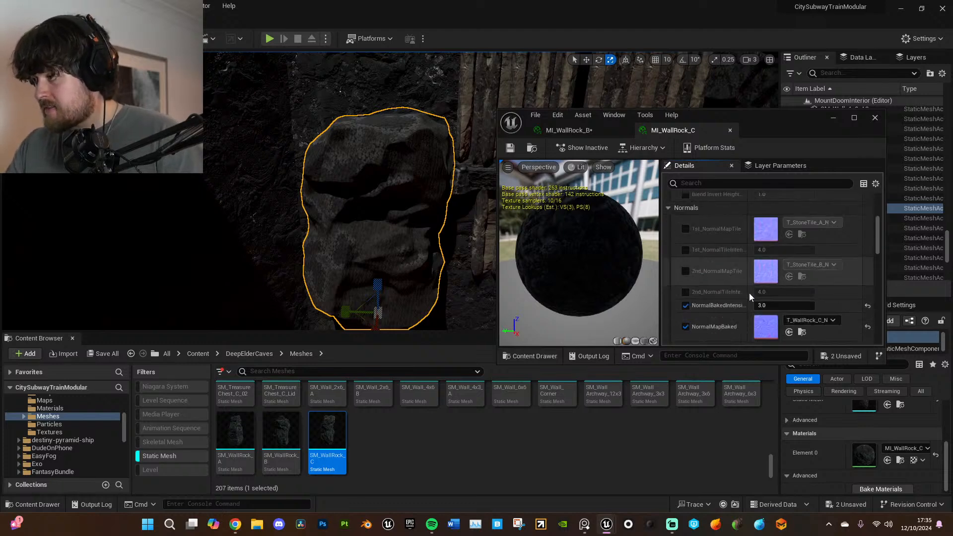
scroll(735, 258, "up", 1)
left_click(685, 225)
left_click(771, 226)
type("0.2")
key("Return")
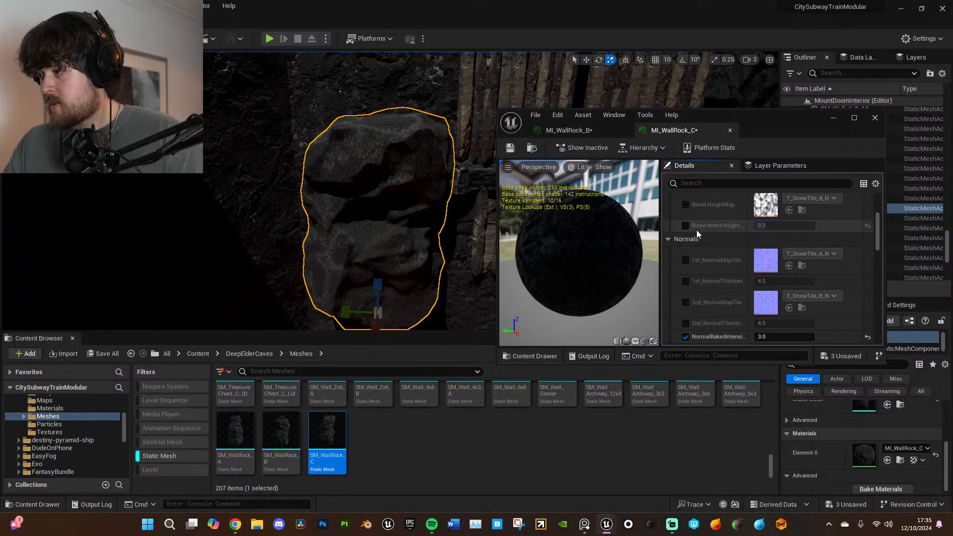
- Enable MainTile in MI_WallRock_C, set it to 0.2, and minimize the material editor
scroll(728, 252, "down", 4)
scroll(694, 288, "down", 5)
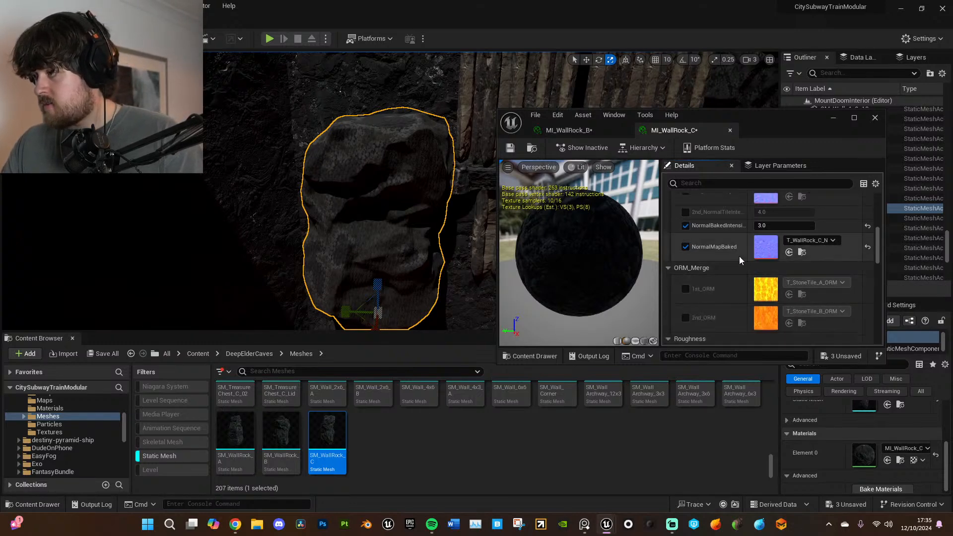
left_click(685, 276)
left_click(769, 277)
type("0.2")
key("Return")
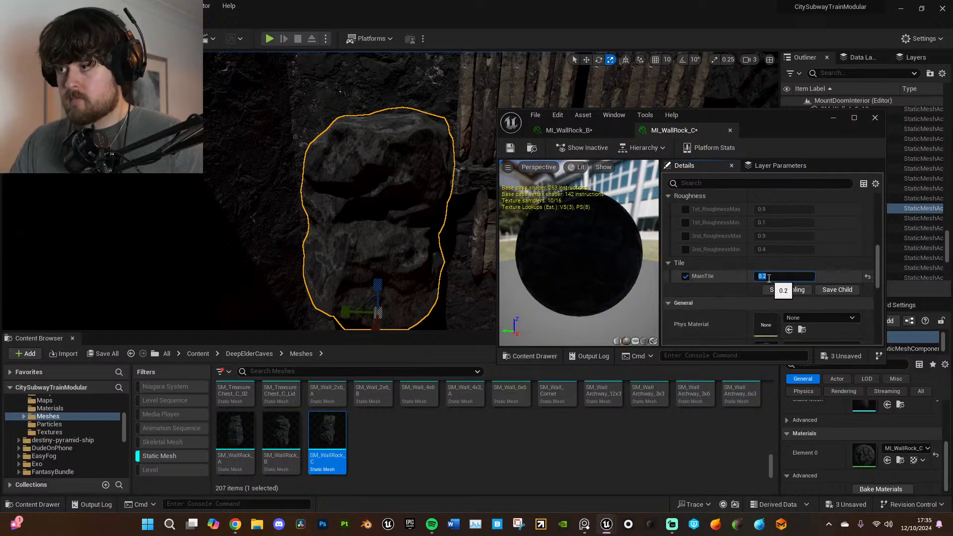
left_click(833, 120)
- Reposition SM_WallRock_C so it sits in the cavern wall beside the doorway
right_click_drag(595, 199, 586, 248)
right_click_drag(498, 260, 488, 213)
key("w")
left_click_drag(416, 286, 398, 318)
key("e")
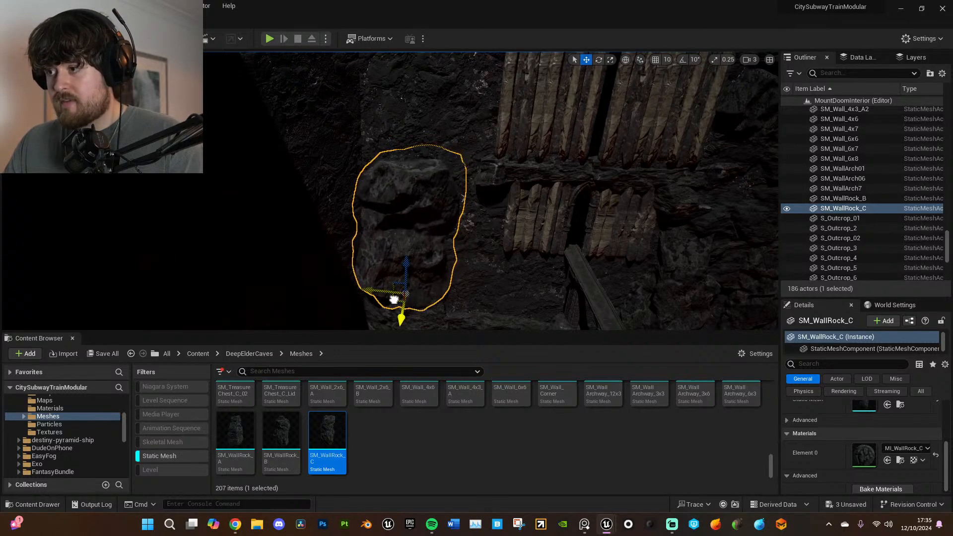
left_click_drag(394, 298, 392, 301)
- Duplicate the SM_Wall_2x6_A2 rock to the opposite side of the doorway, next to SM_WallRock_C
right_click_drag(570, 218, 588, 197)
key("w")
left_click(588, 197)
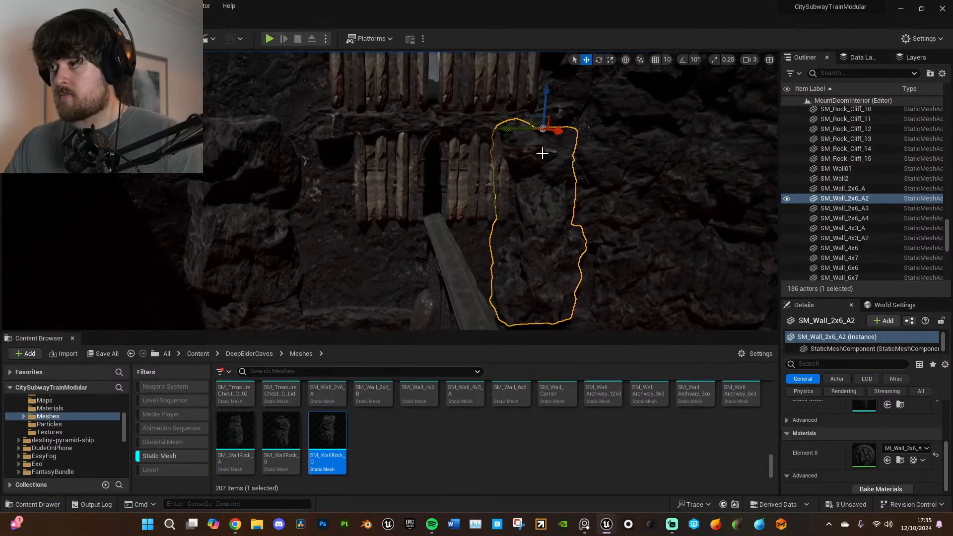
left_click_drag(500, 128, 300, 140, "alt")
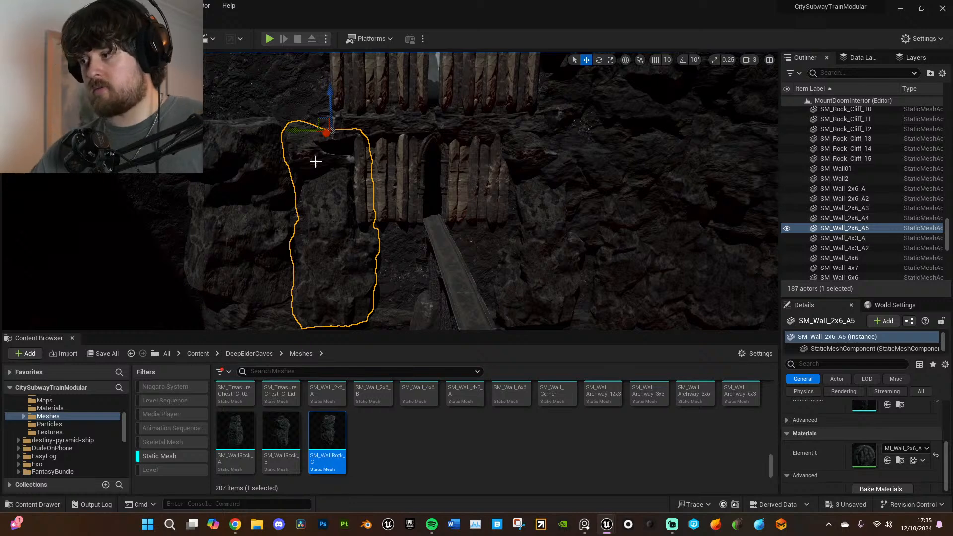
right_click_drag(439, 202, 439, 202)
right_click_drag(502, 217, 502, 217)
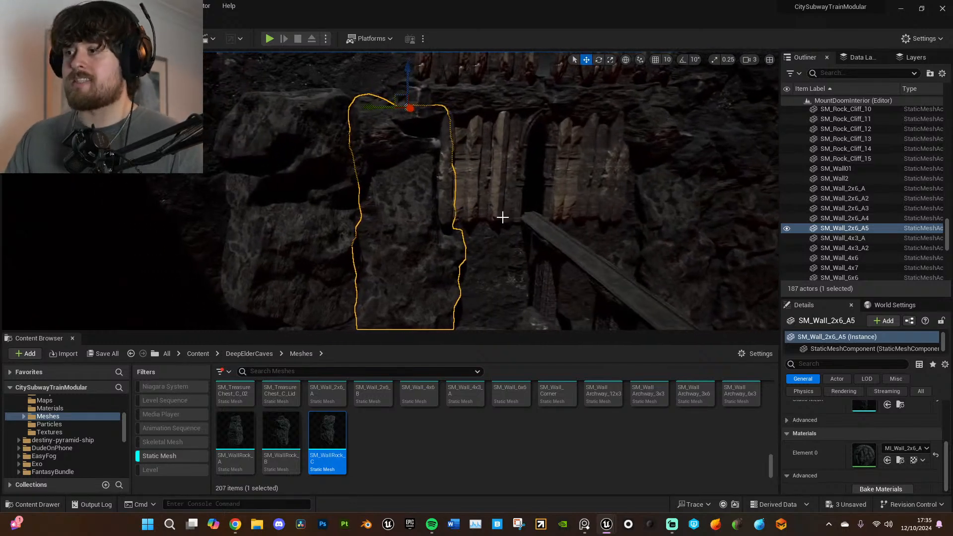
- Turn the SM_Wall_2x6_A2 copy around its vertical axis and fit it between SM_WallRock_C and the doorway
key("e")
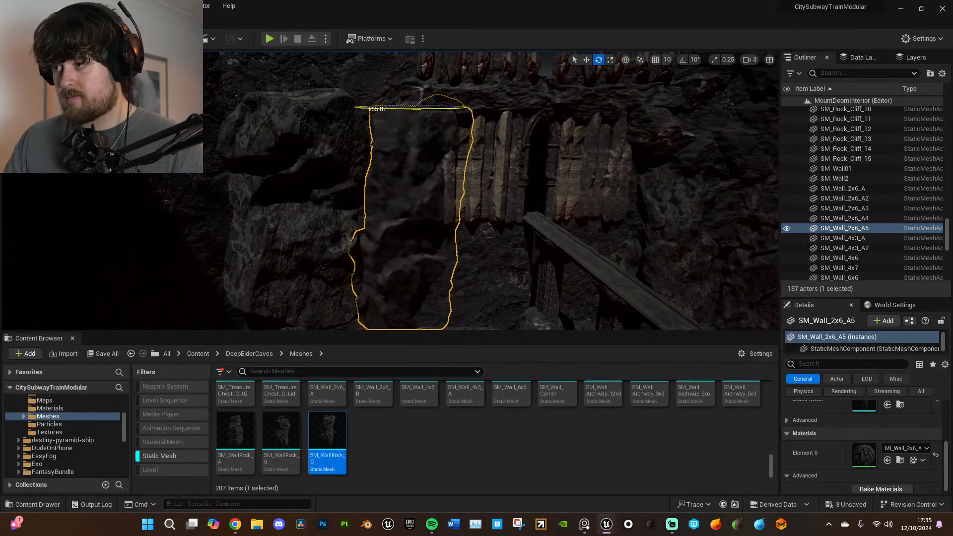
right_click_drag(468, 187, 468, 187)
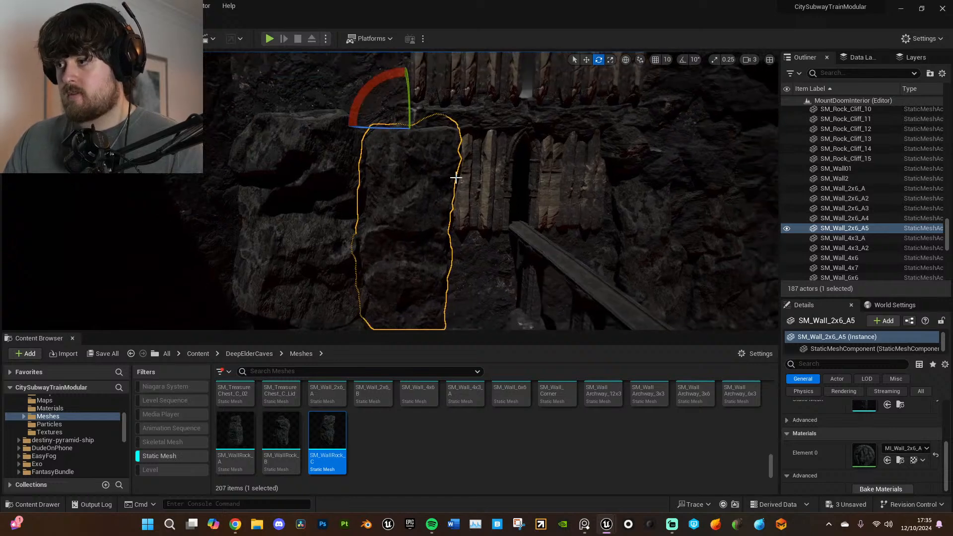
right_click_drag(421, 147, 421, 147)
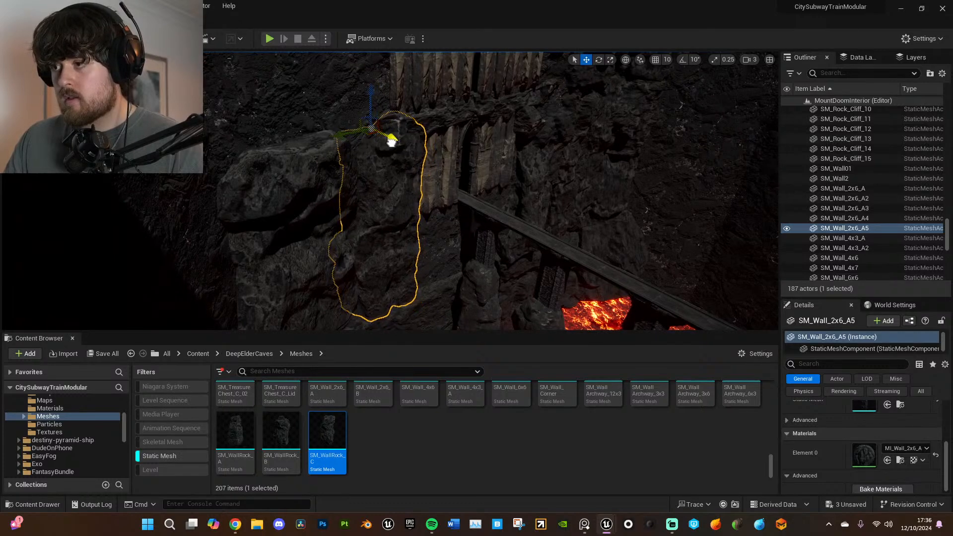
right_click_drag(488, 180, 488, 180)
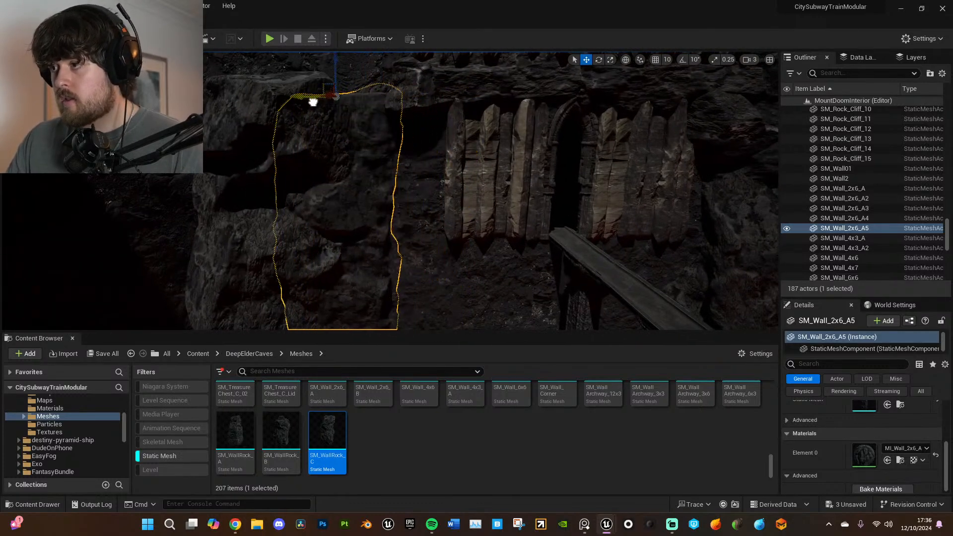
right_click_drag(361, 103, 361, 103)
- Duplicate the SM_Wall_4x3_A rock at the lava edge across to the opposite side of the bridge
left_click(475, 228)
right_click_drag(475, 228, 475, 228)
left_click(508, 245)
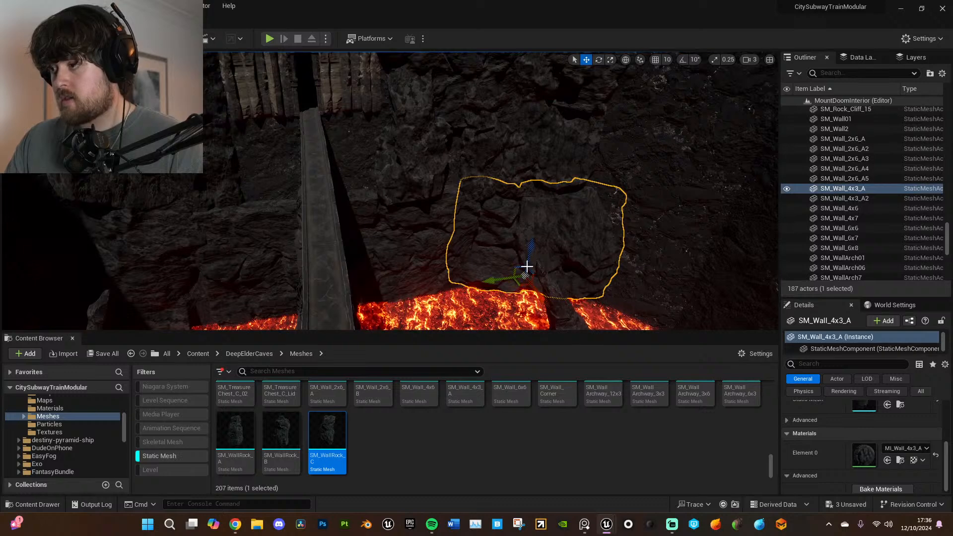
left_click_drag(519, 269, 304, 206, "alt")
right_click_drag(305, 207, 304, 206)
right_click_drag(415, 219, 415, 219)
- Rotate the SM_Wall_4x3_A copy and reposition it against the wall beside the bridge pillars
key("e")
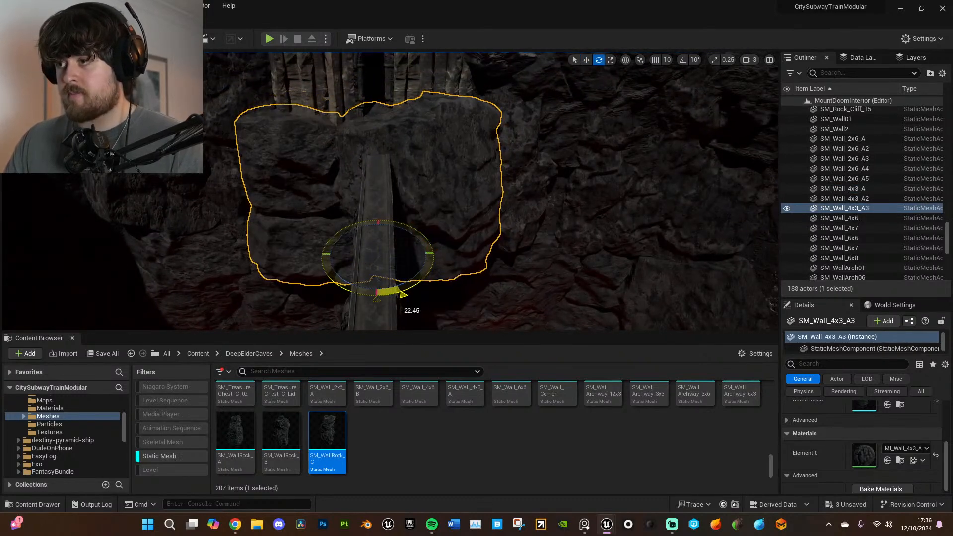
right_click_drag(418, 276, 421, 263)
key("w")
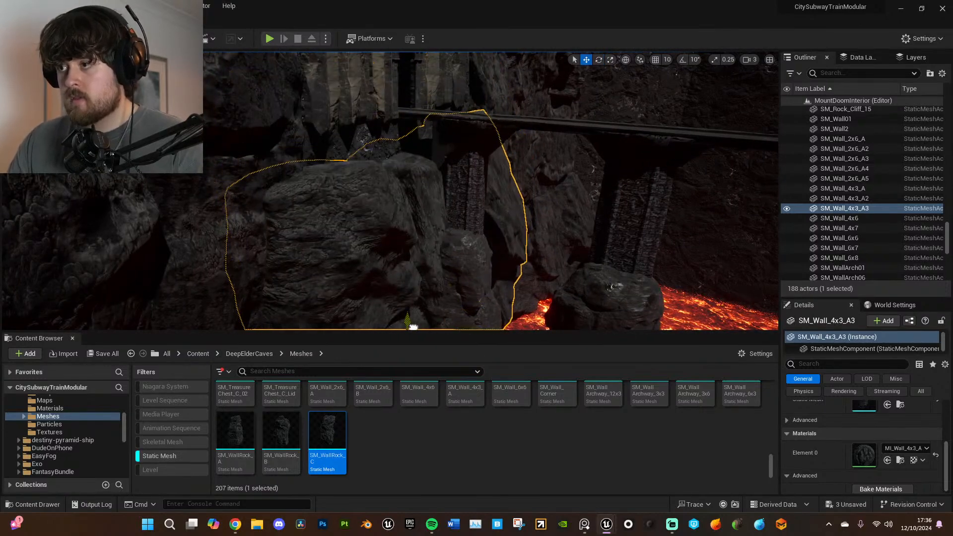
right_click_drag(413, 305, 413, 305)
left_click_drag(427, 272, 390, 255)
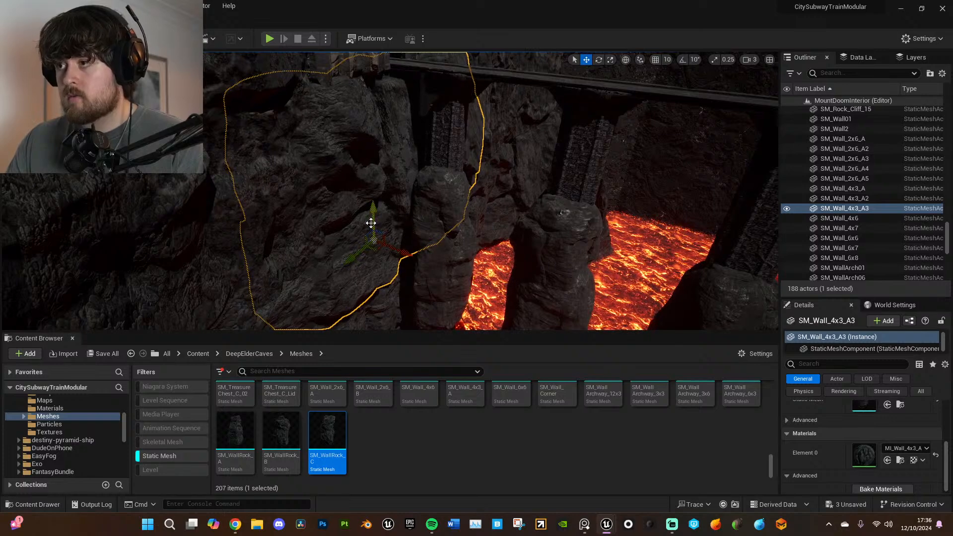
right_click_drag(373, 214, 372, 215)
- Duplicate SM_Wall_4x3_A2 and SM_Wall_4x7 together across to the opposite side of the tall columns above the doorway
right_click_drag(438, 181, 438, 181)
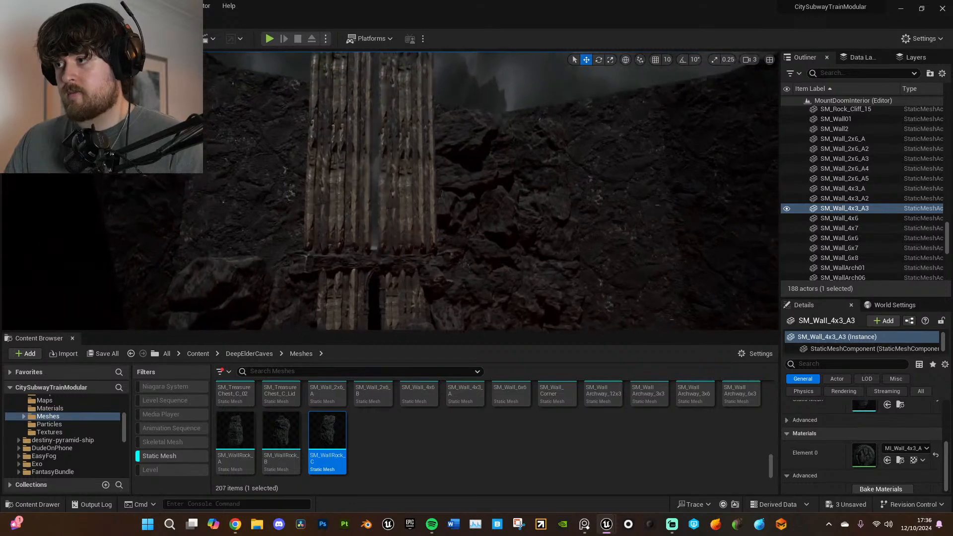
left_click(512, 105)
left_click(640, 156, "ctrl")
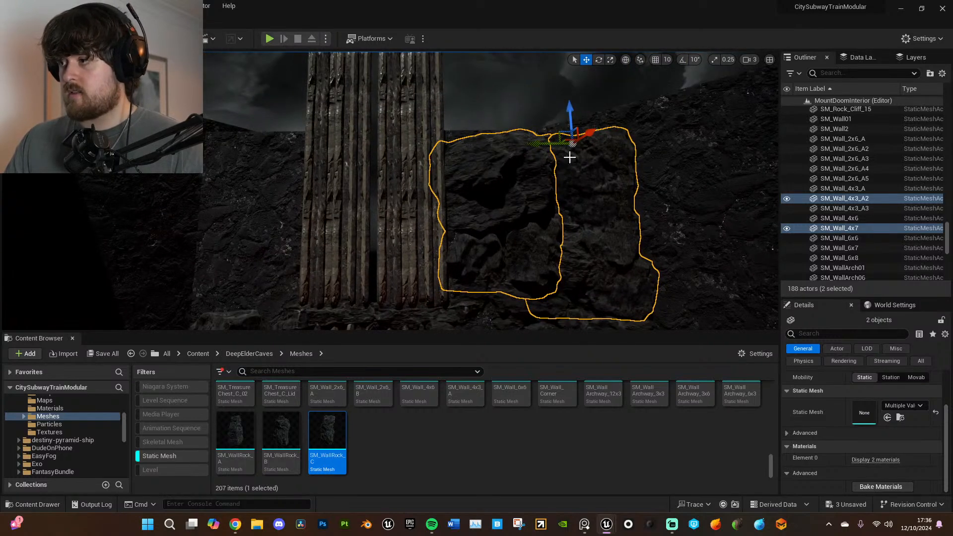
left_click_drag(546, 144, 444, 146, "alt")
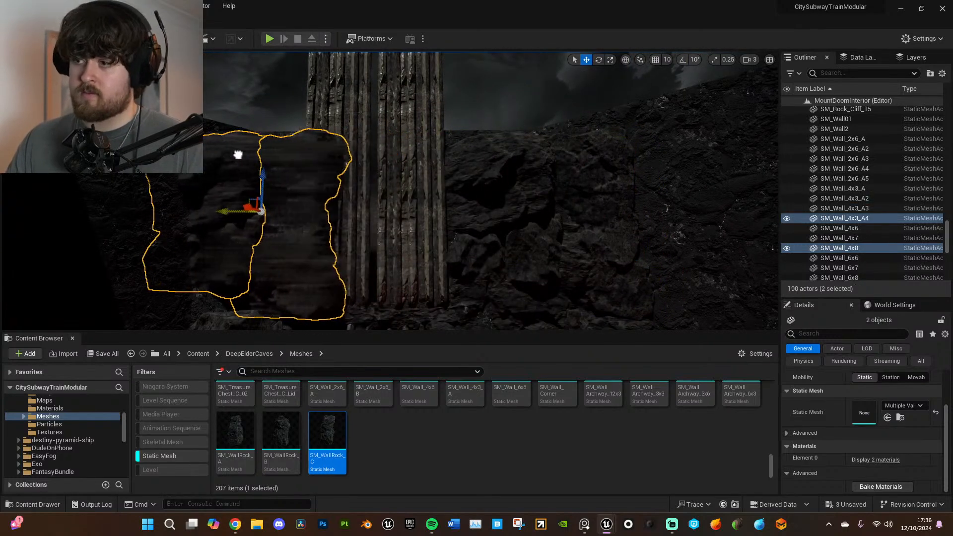
- Rotate the two copied rocks together and fit them against the cliff beside the columns
right_click_drag(213, 156, 192, 150)
right_click_drag(404, 226, 401, 261)
mouse_move(462, 207)
right_mouse_down()
mouse_move(464, 180)
mouse_move(459, 217)
right_mouse_up()
key("e")
left_click_drag(401, 203, 432, 204)
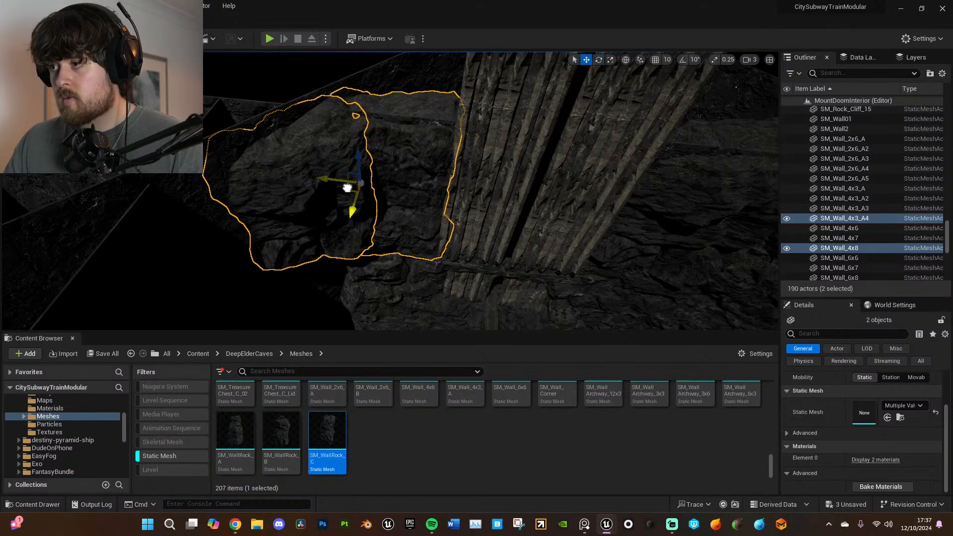
- Flip the SM_Wall_4x8 copy upside down and lower it back into the wall beside the columns
right_click_drag(407, 224, 417, 201)
left_click(408, 203)
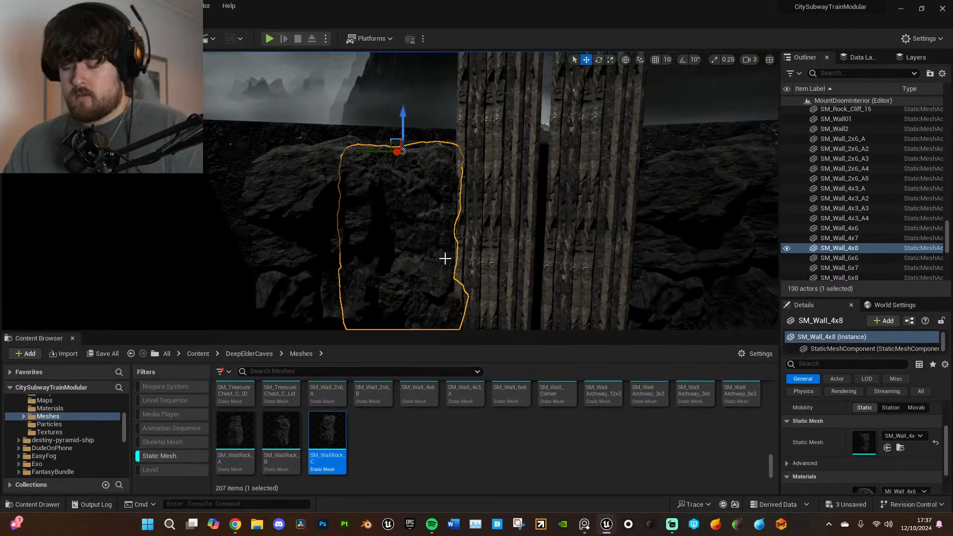
left_click_drag(436, 103, 387, 148)
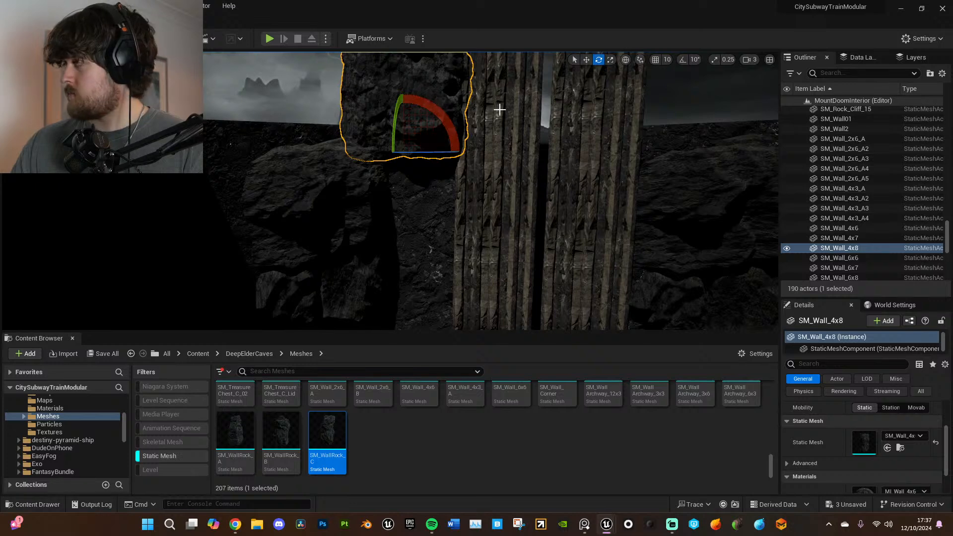
scroll(485, 92, "down", 3)
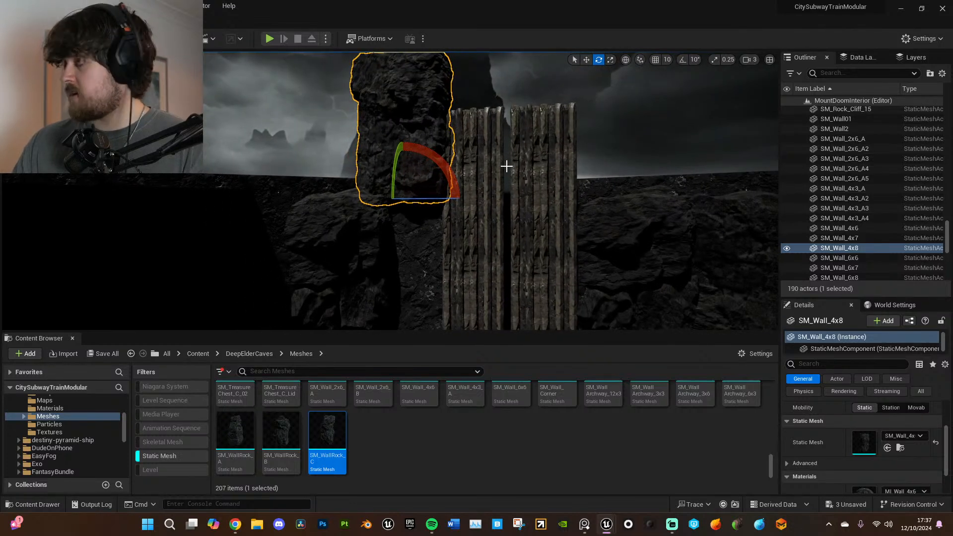
right_click_drag(507, 158, 489, 159)
key("w")
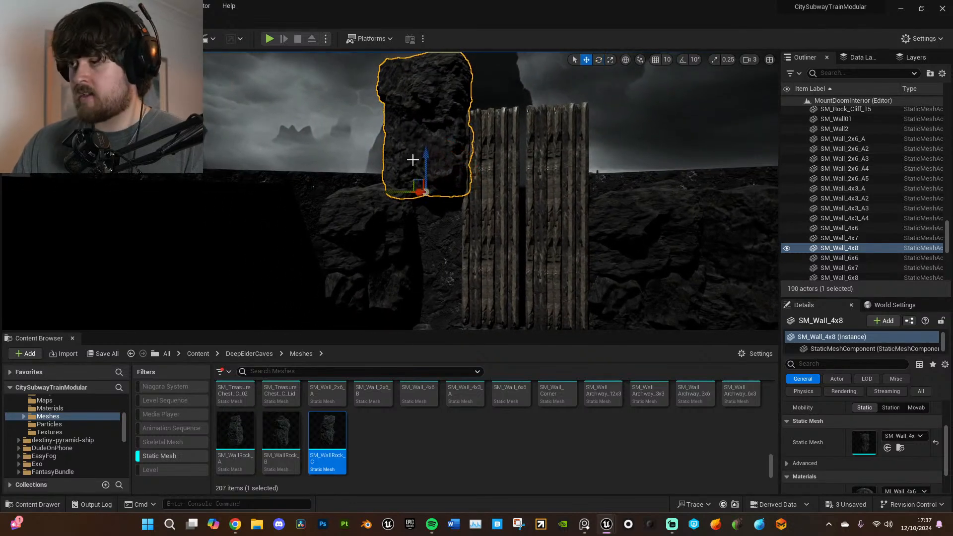
right_click_drag(429, 285, 433, 310)
key("w")
key("w")
right_click_drag(419, 245, 356, 225)
- Switch the transform gizmo to local space and stretch SM_Wall_4x3_A4 outward along the wall
left_click(410, 218)
key("f")
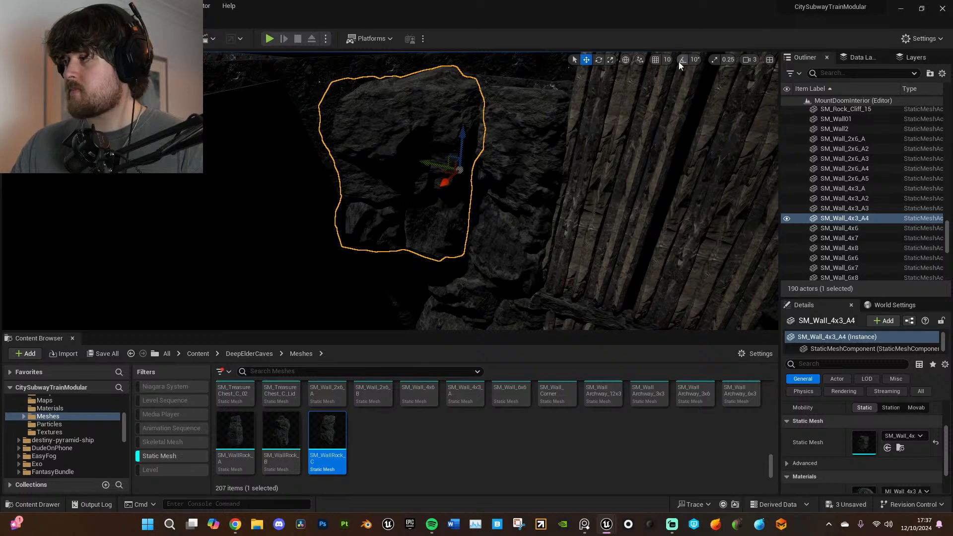
left_click(625, 60)
scroll(561, 177, "up", 3)
key("r")
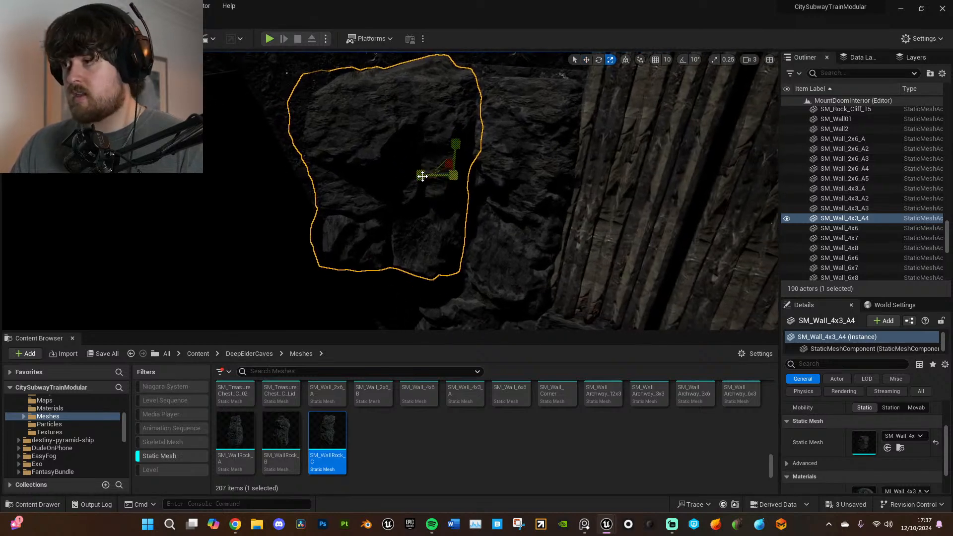
mouse_move(421, 175)
left_mouse_down()
mouse_move(405, 175)
mouse_move(447, 175)
mouse_move(277, 175)
mouse_move(293, 173)
mouse_move(278, 157)
left_mouse_up()
- Rotate SM_Wall_4x3_A4 slightly and reposition it next to SM_Wall_4x8
key("w")
right_click_drag(326, 196, 316, 214)
key("e")
left_click_drag(335, 230, 342, 227)
key("w")
left_click_drag(298, 193, 298, 193)
right_click_drag(299, 193, 299, 224)
- Inspect the dark cavern wall around the copied rocks in Unlit view, and return the viewport to Lit
right_click_drag(407, 171, 412, 189)
left_click(87, 59)
left_click(97, 97)
right_click_drag(317, 199, 318, 186)
right_click_drag(499, 195, 573, 209)
left_click(474, 183)
right_click_drag(496, 190, 457, 189)
left_click(87, 60)
left_click(97, 85)
- Duplicate SM_Wall_4x6 across the bridge to the opposite cavern wall
right_click_drag(397, 184, 406, 199)
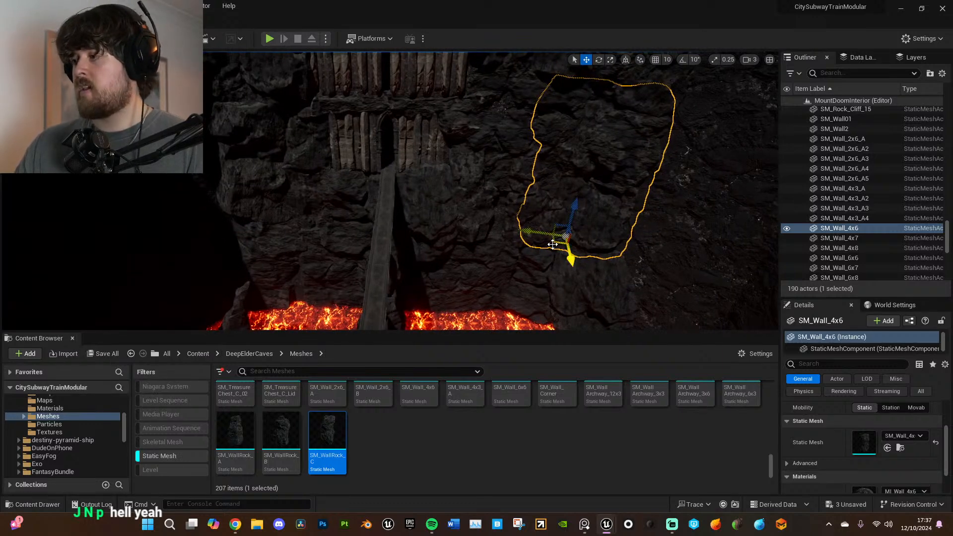
left_click_drag(556, 243, 198, 252, "alt")
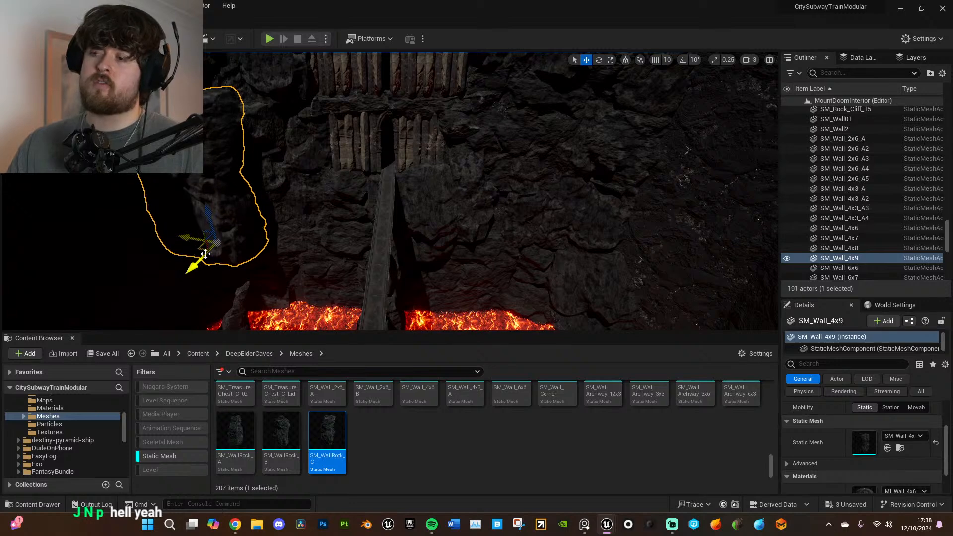
right_click_drag(306, 264, 286, 249)
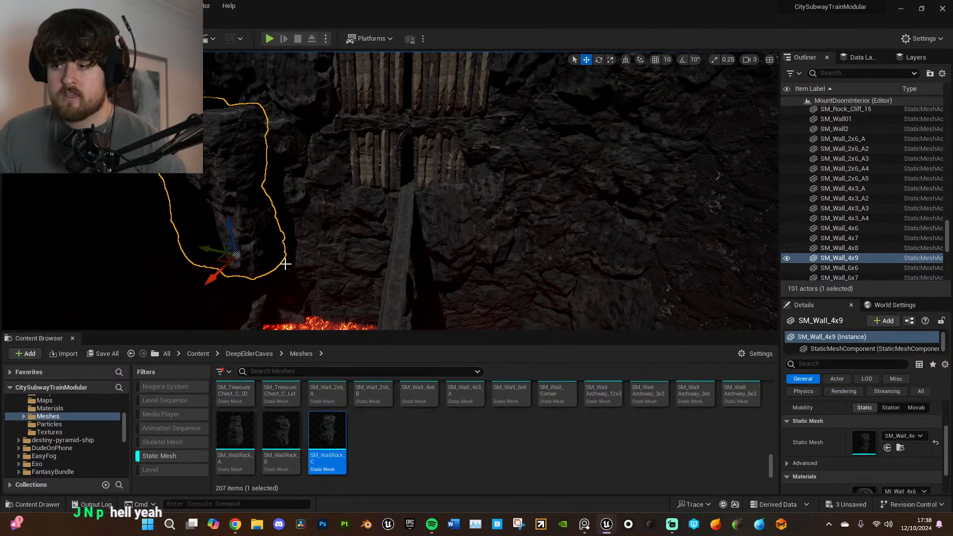
right_click_drag(367, 261, 408, 264)
- Turn the SM_Wall_4x9 copy around its vertical axis in Unlit view, and return the viewport to Lit
key("e")
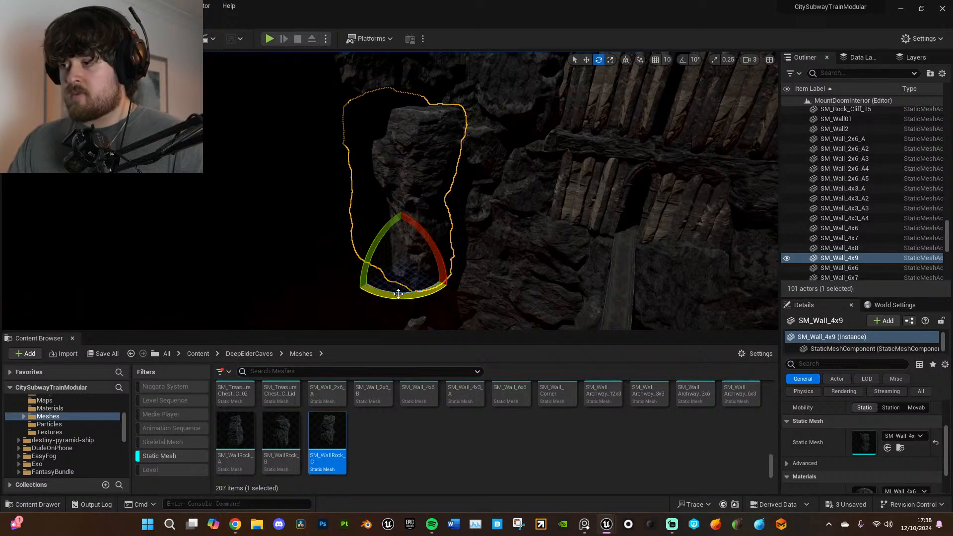
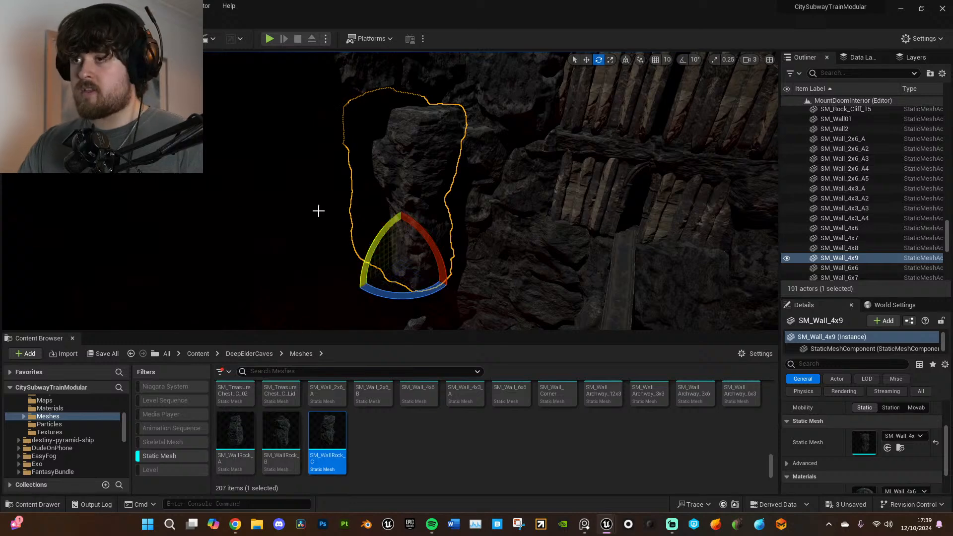
left_click(89, 60)
left_click(102, 97)
right_click_drag(388, 194, 377, 248)
left_click_drag(417, 230, 505, 224)
right_click_drag(506, 224, 511, 196)
left_click(88, 60)
left_click(102, 86)
- Shift SM_Wall_4x9 along the dark wall beside the doorway and check its placement from the bridge
right_click_drag(387, 193, 409, 185)
key("s")
key("w")
left_click_drag(371, 254, 357, 256)
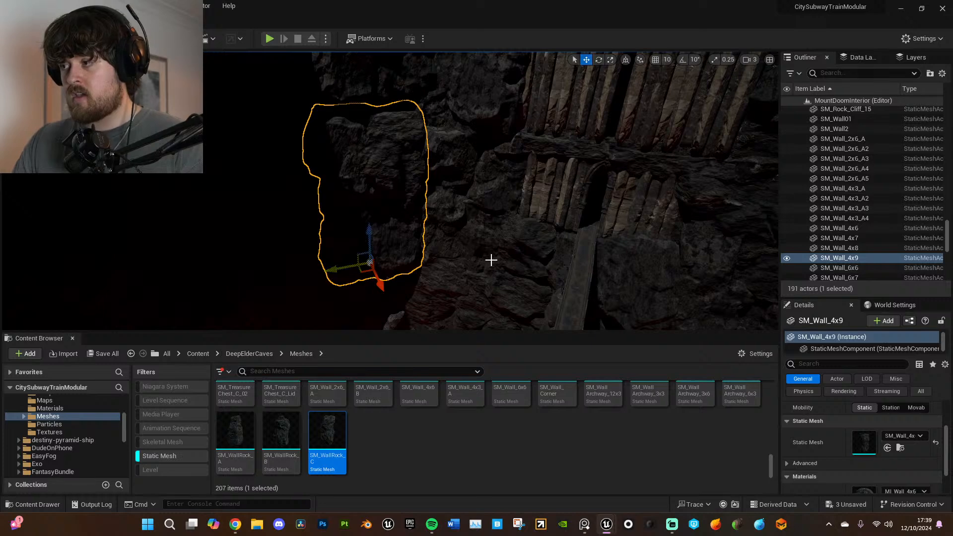
right_click_drag(491, 254, 496, 271)
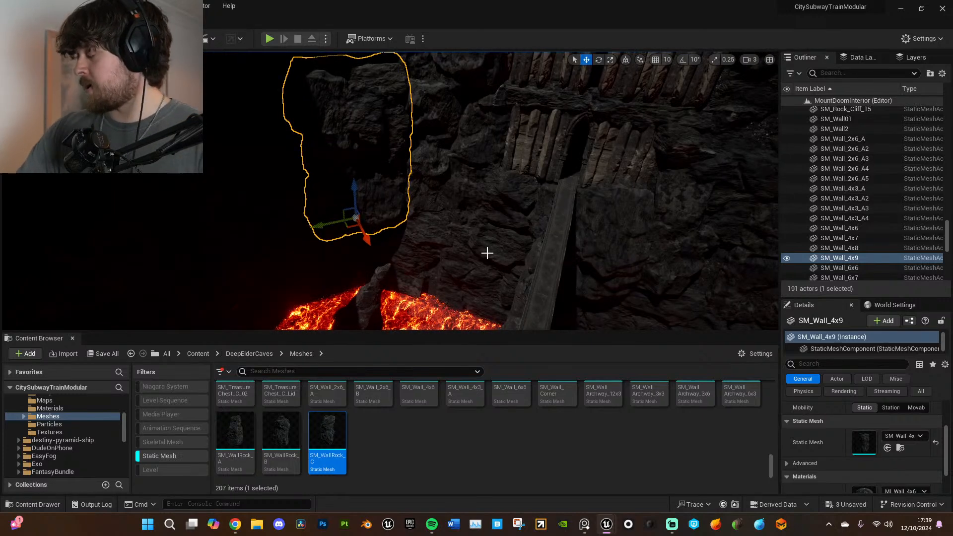
right_click_drag(555, 236, 591, 221)
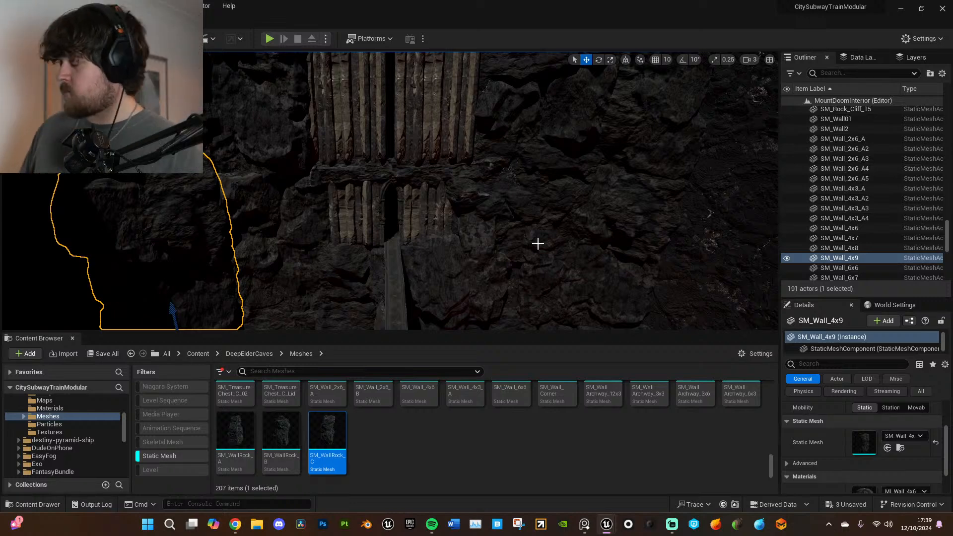
- Adjust the position of SM_Wall_4x9 against the neighbouring rocks in Unlit view, and restore the Lit view
right_click_drag(553, 256, 466, 238)
key("w")
left_click(86, 60)
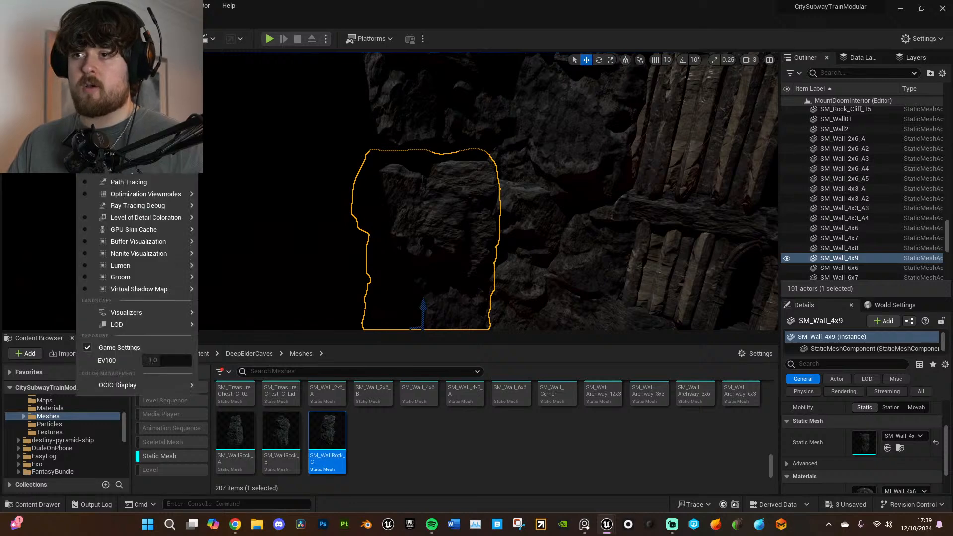
left_click(119, 98)
right_click_drag(386, 259, 409, 300)
key("w")
left_click_drag(386, 259, 389, 248)
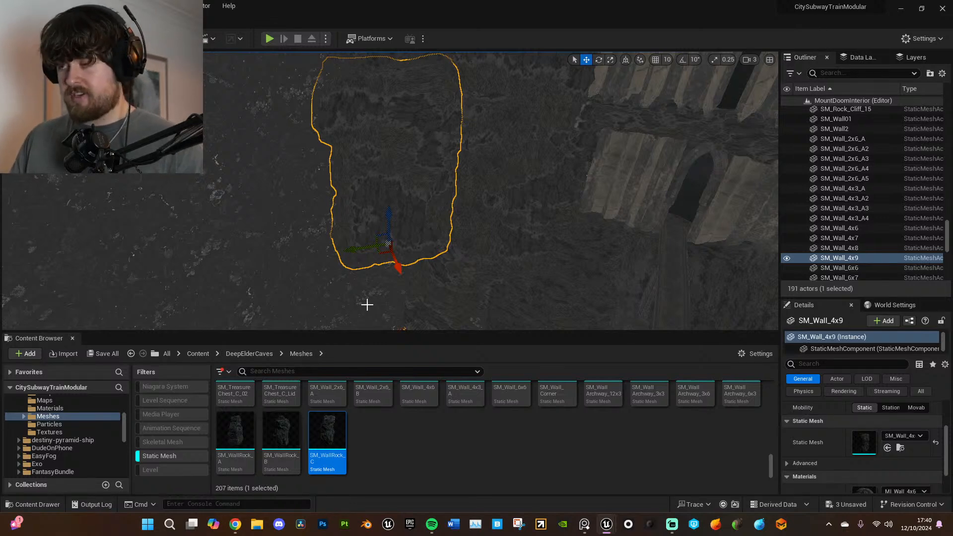
left_click(91, 59)
left_click(99, 82)
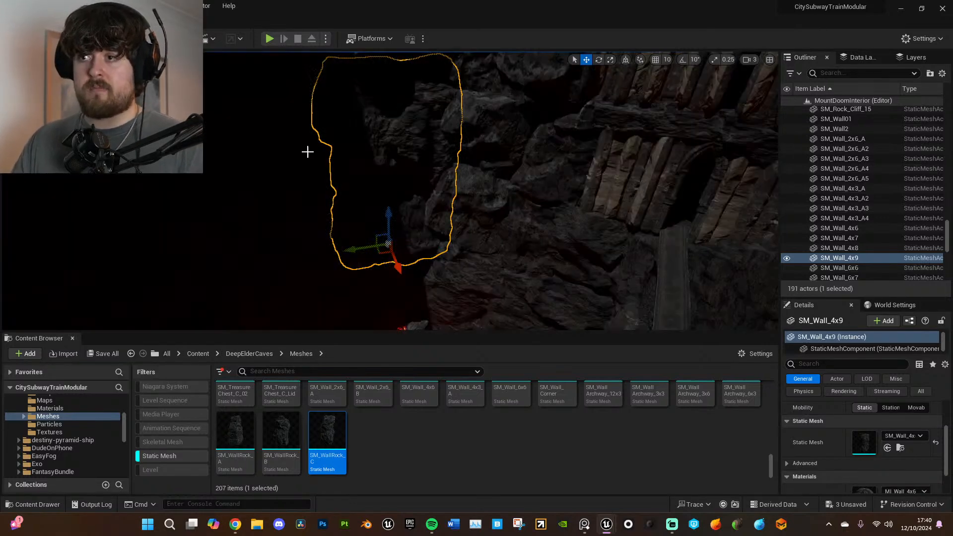
- Rescale the SM_Wall_4x3_A4 rock beside the columns in Unlit view, and return the viewport to Lit
right_click_drag(211, 141, 218, 119)
key("s")
left_click(90, 59)
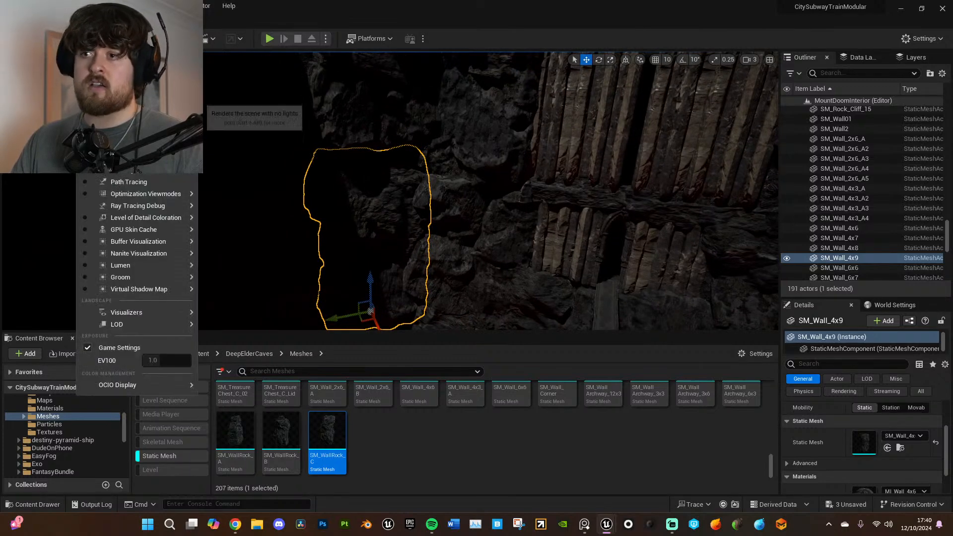
left_click(99, 95)
right_click_drag(163, 139, 164, 149)
key("s")
key("s")
mouse_move(524, 171)
right_mouse_down()
mouse_move(524, 191)
mouse_move(528, 166)
right_mouse_up()
left_click(384, 145)
key("r")
left_click_drag(321, 181, 303, 167)
key("w")
right_click_drag(556, 216, 591, 238)
left_click(89, 60)
left_click(119, 87)
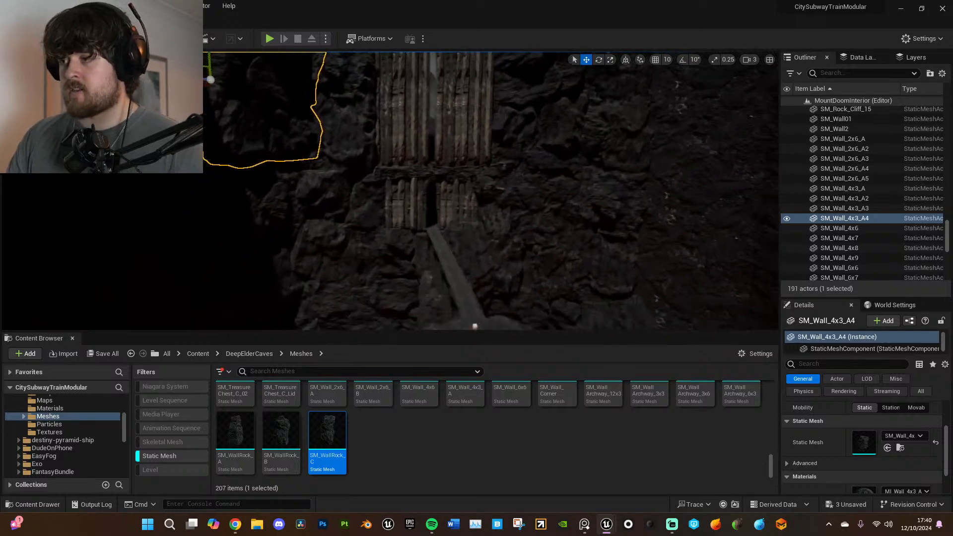
- Examine the bare walls on both sides of the doorway and the DeepElderCaves wall meshes for a suitable filler piece
scroll(487, 277, "down", 5)
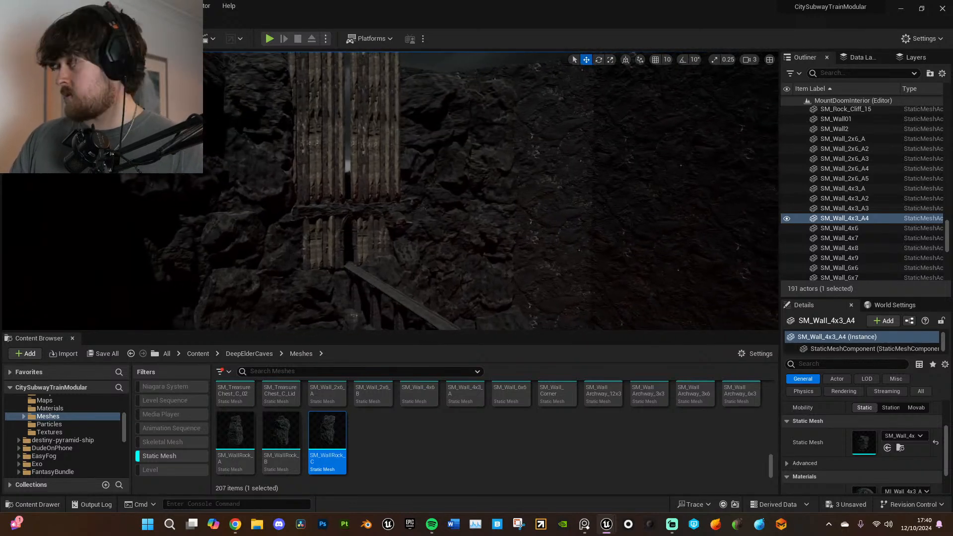
right_click_drag(487, 277, 427, 278)
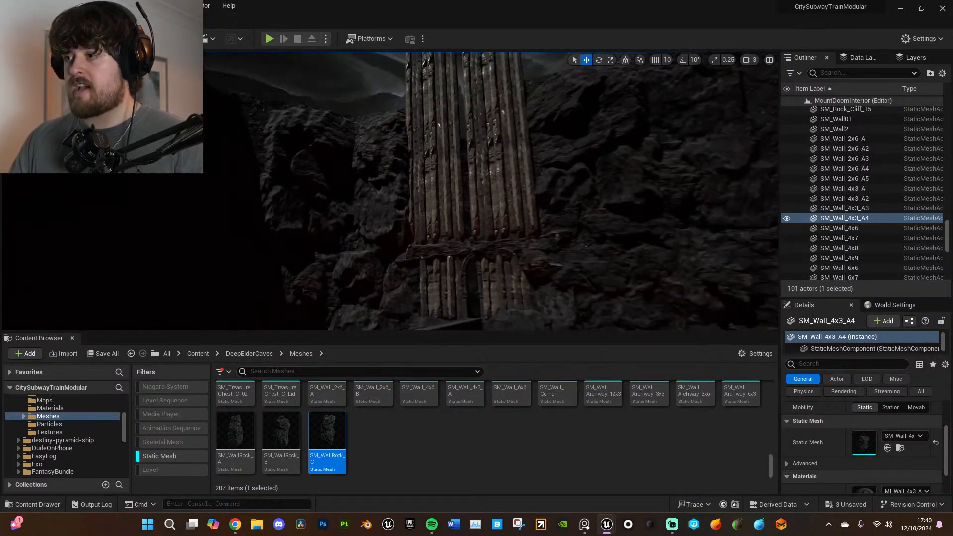
right_click_drag(328, 326, 574, 241)
right_click_drag(348, 298, 508, 262)
scroll(508, 439, "up", 2)
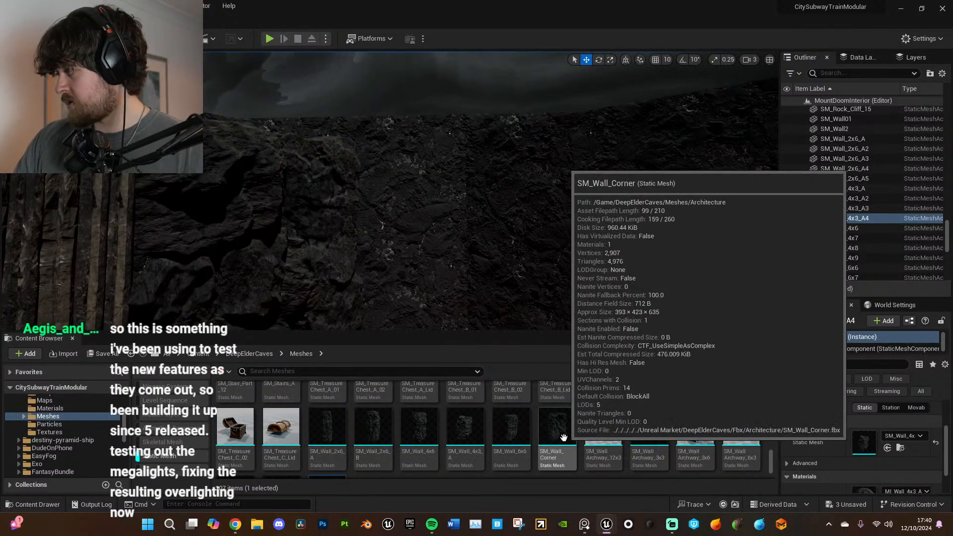
mouse_move(649, 450)
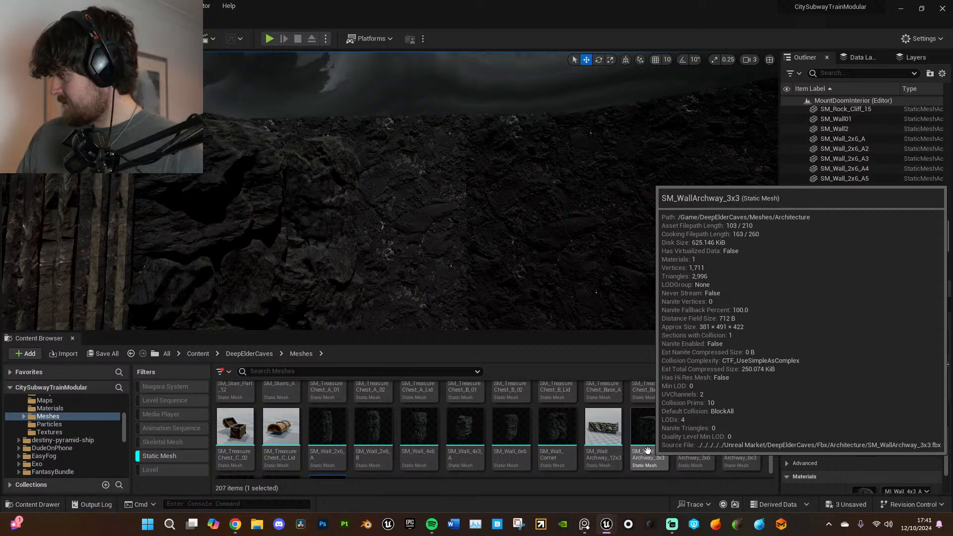
left_click_drag(515, 331, 515, 352)
right_click_drag(527, 274, 527, 274)
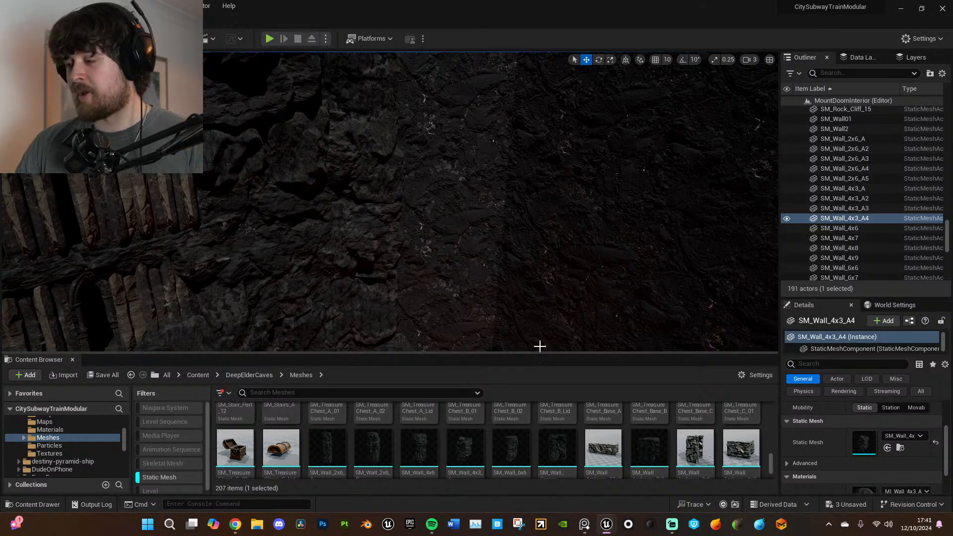
right_click_drag(538, 333, 538, 305)
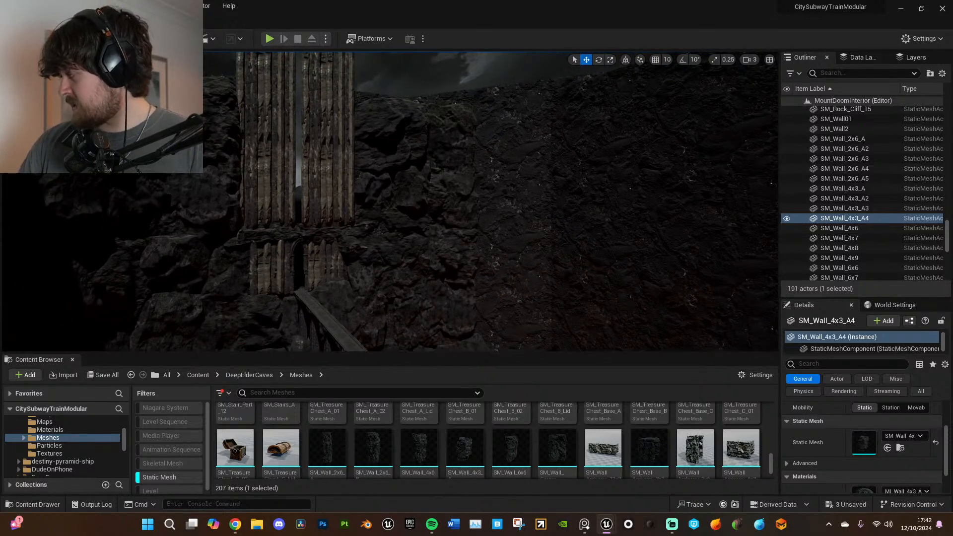
- Place the SM_Wall_Corner mesh at the bare wall beyond the bridge and scale it up uniformly
right_click_drag(722, 257, 604, 311)
mouse_move(758, 464)
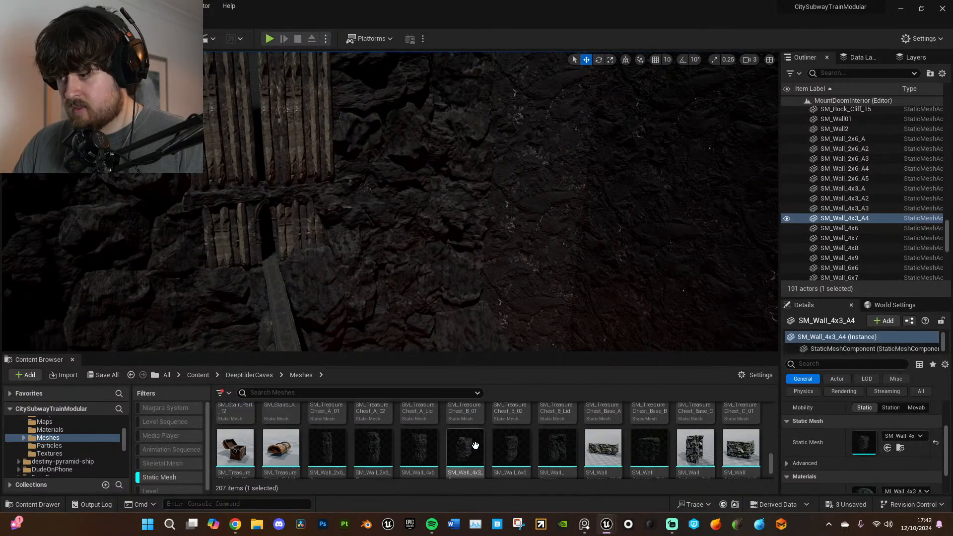
left_click_drag(558, 450, 524, 284)
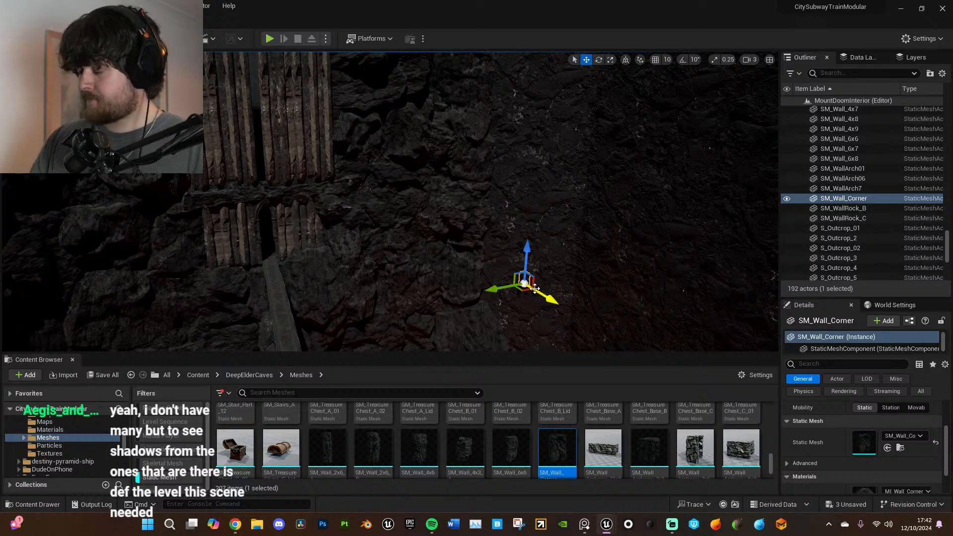
key("r")
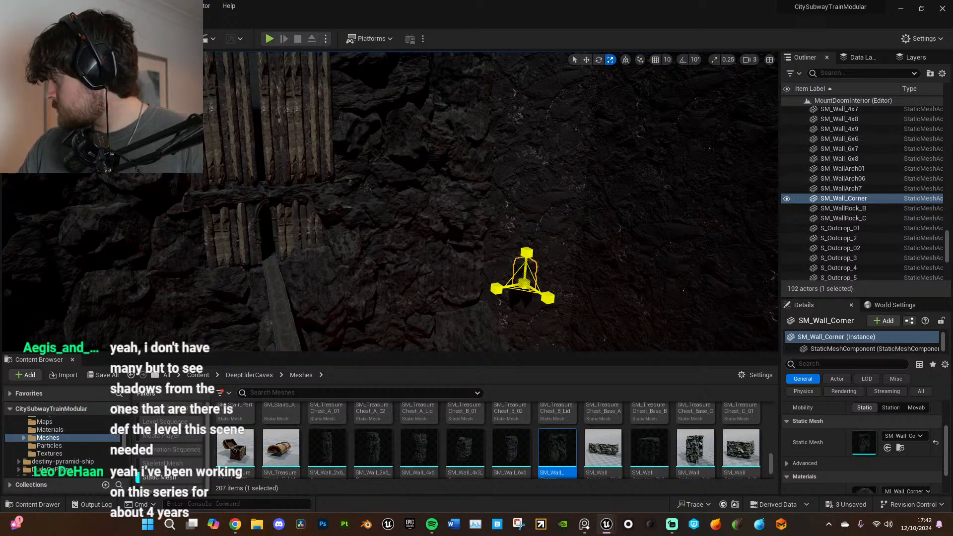
left_click_drag(524, 284, 577, 231)
- Stretch SM_Wall_Corner along its two horizontal axes so it covers more of the bare wall
right_click_drag(525, 283, 606, 320)
key("w")
scroll(879, 451, "down", 2)
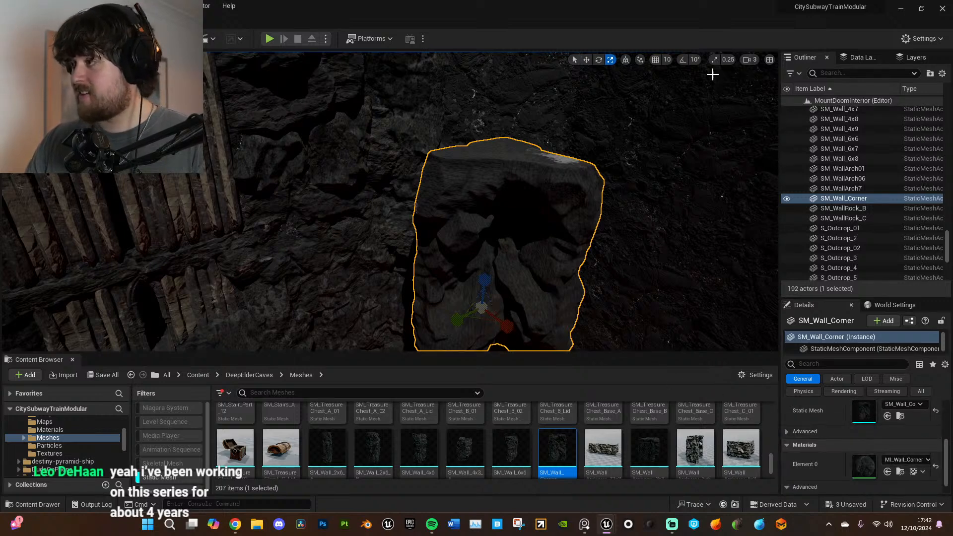
left_click_drag(509, 326, 524, 334)
left_click_drag(455, 320, 442, 327)
- Set MainTile to 0.2 in the MI_Wall_Corner material instance and minimise its editor
double_click(864, 466)
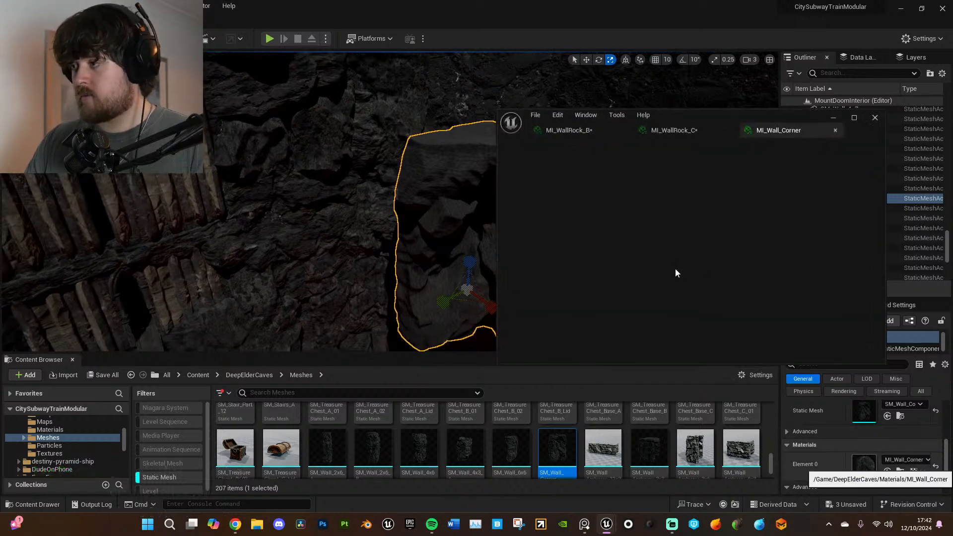
scroll(775, 280, "down", 10)
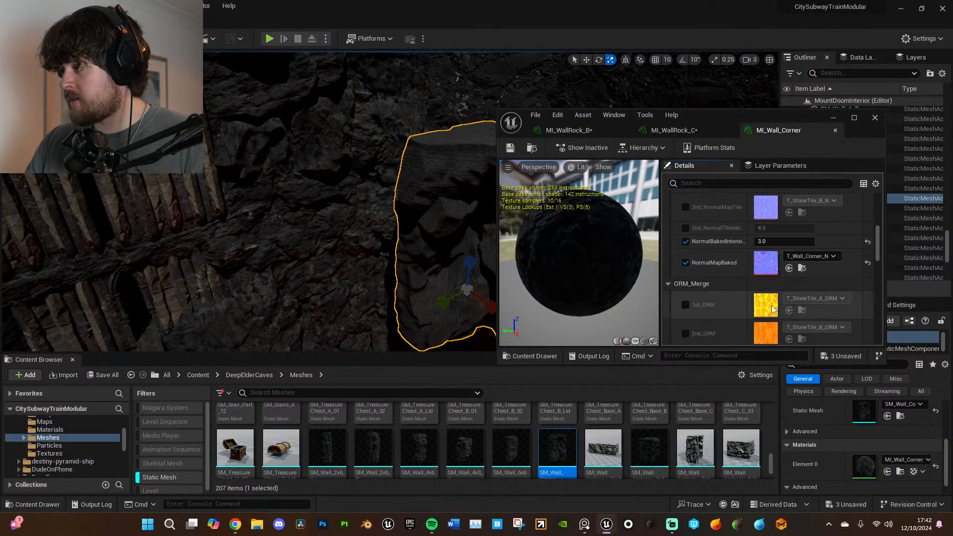
scroll(770, 305, "down", 3)
left_click(685, 310)
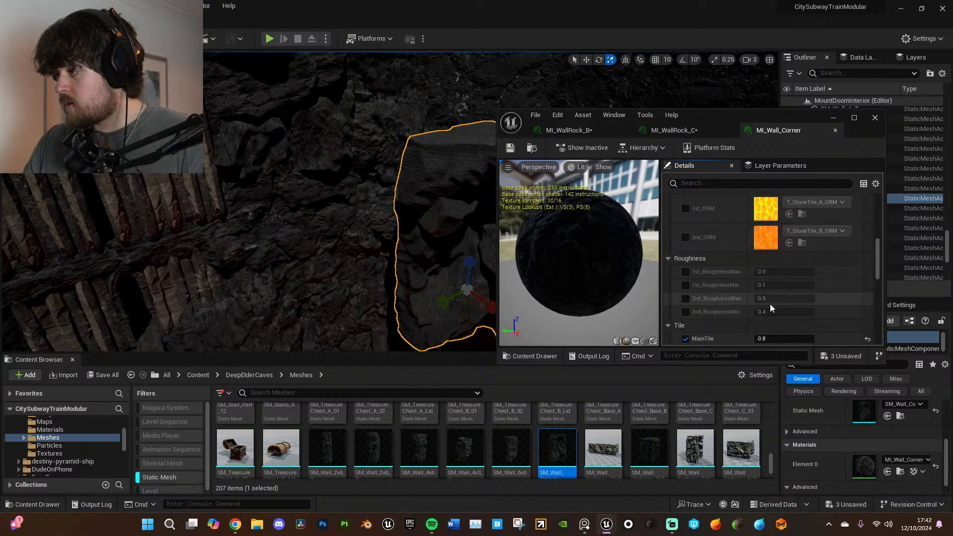
left_click(771, 308)
type("0.2")
key("Return")
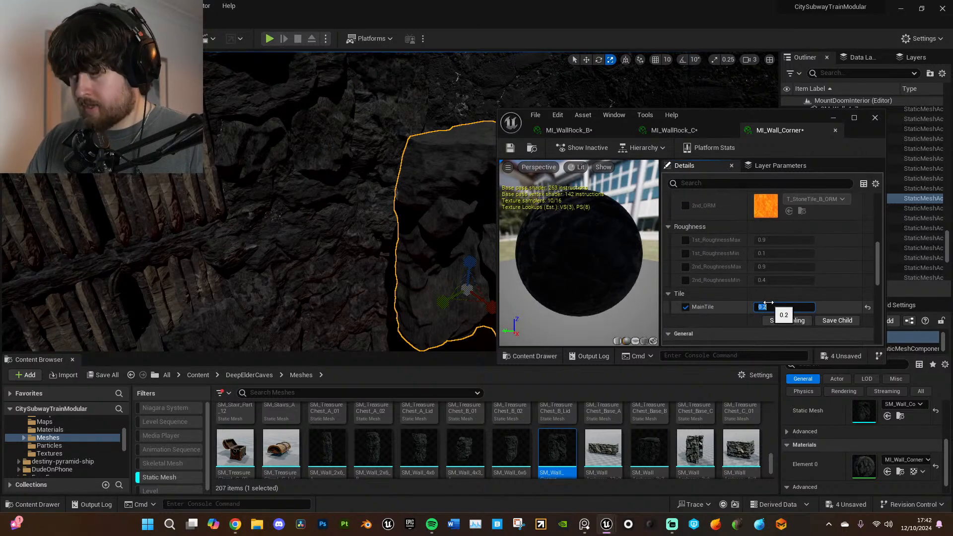
left_click(834, 117)
- Raise SM_Wall_Corner along the bare wall beside the columns and adjust its position against the rock
key("s")
right_click_drag(477, 294, 492, 279)
key("w")
left_click_drag(449, 311, 451, 286)
left_click_drag(450, 243, 451, 151)
mouse_move(482, 247)
right_mouse_down()
mouse_move(480, 214)
mouse_move(488, 254)
right_mouse_up()
key("s")
left_click_drag(455, 247, 455, 256)
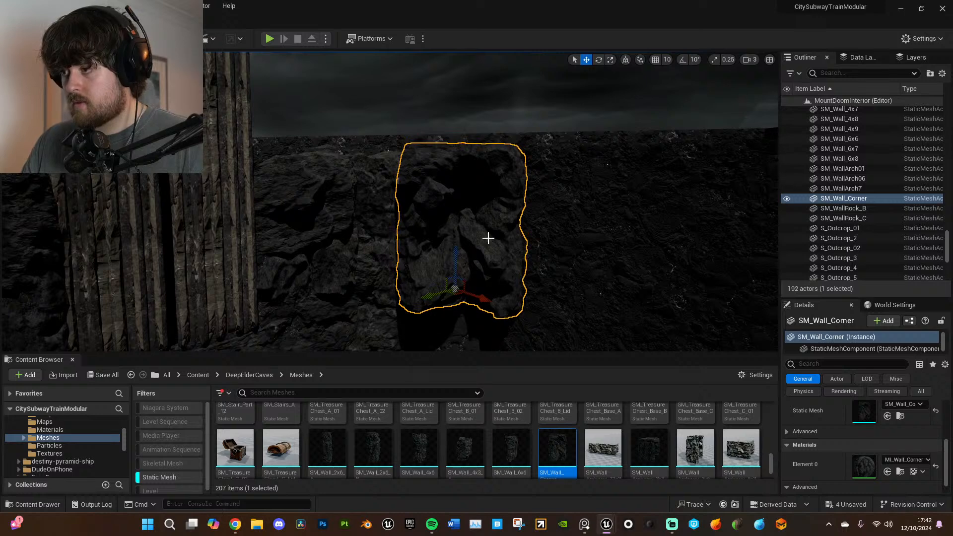
right_click_drag(487, 238, 493, 258)
left_click_drag(446, 225, 443, 217)
mouse_move(442, 217)
right_mouse_down()
mouse_move(445, 241)
mouse_move(439, 225)
right_mouse_up()
key("w")
- Scale SM_Wall_Corner uniformly and shift it vertically and sideways to fit against the neighbouring rocks
key("r")
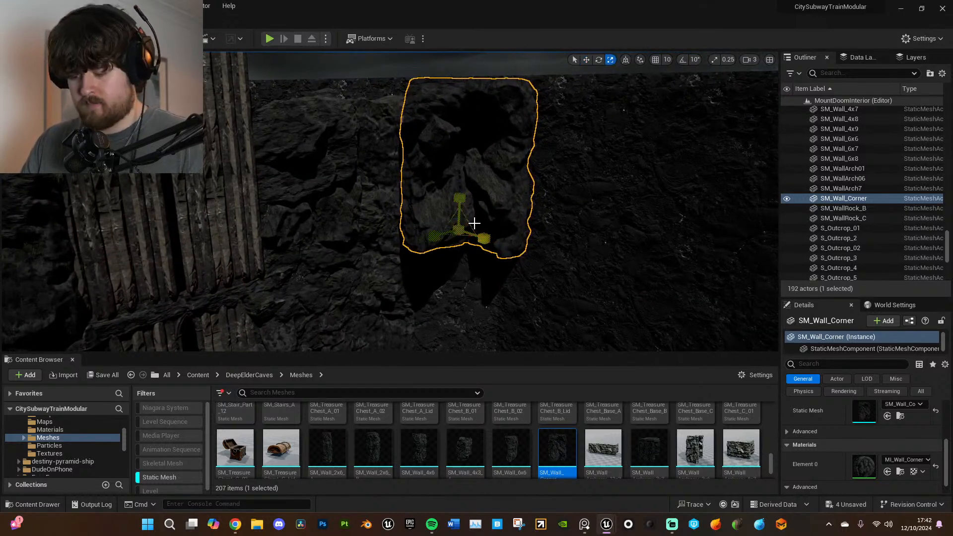
left_click_drag(461, 229, 468, 233)
mouse_move(468, 234)
right_mouse_down()
mouse_move(489, 235)
mouse_move(471, 232)
mouse_move(476, 221)
right_mouse_up()
key("w")
left_click_drag(448, 219, 440, 271)
left_click_drag(443, 309, 479, 312)
- Duplicate SM_Wall_Corner downward to cover the wall between it and the lava
key("e")
key("w")
key("e")
right_click_drag(460, 274, 489, 259)
key("w")
left_click_drag(451, 172, 446, 253, "alt")
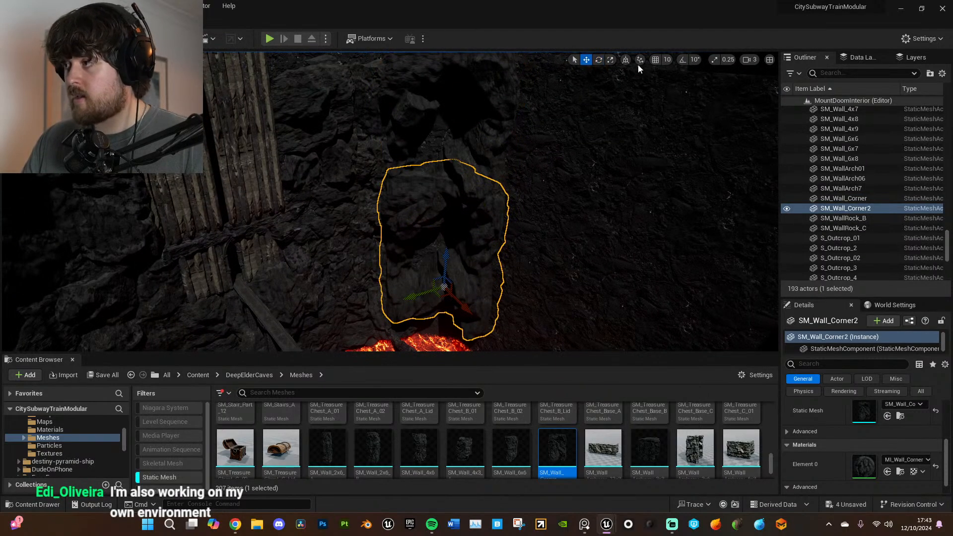
- Enable 10° rotation snapping and flip the duplicate SM_Wall_Corner2 upside down
key("e")
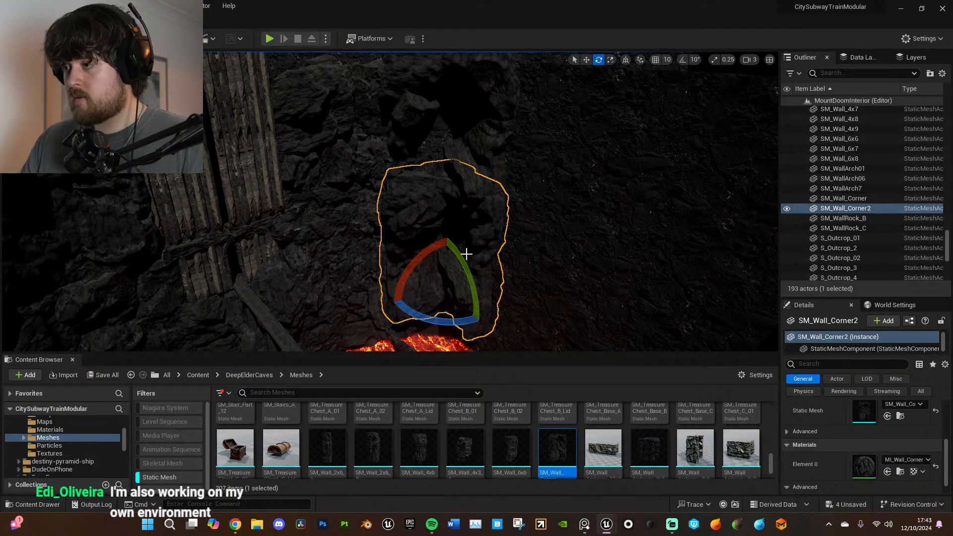
left_click(683, 60)
right_click_drag(620, 149, 622, 185)
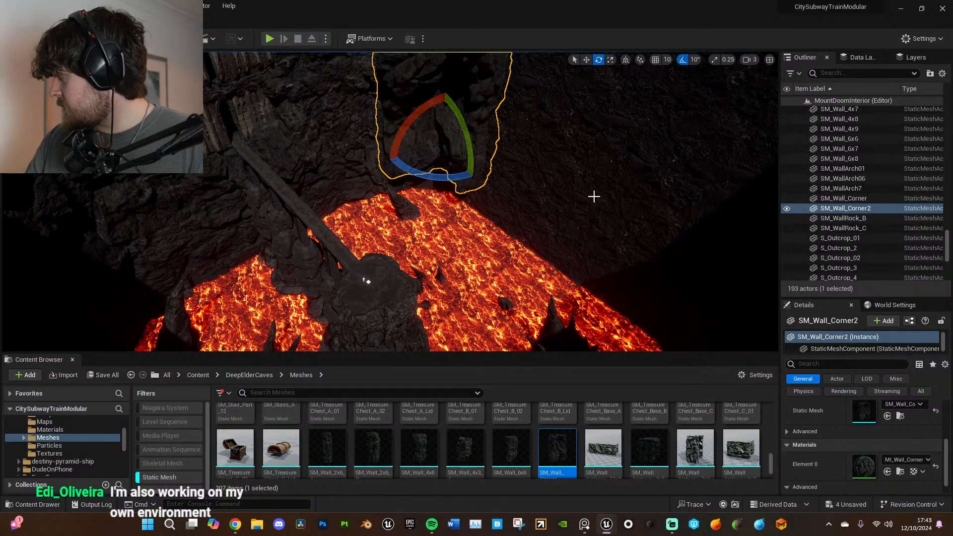
key("f")
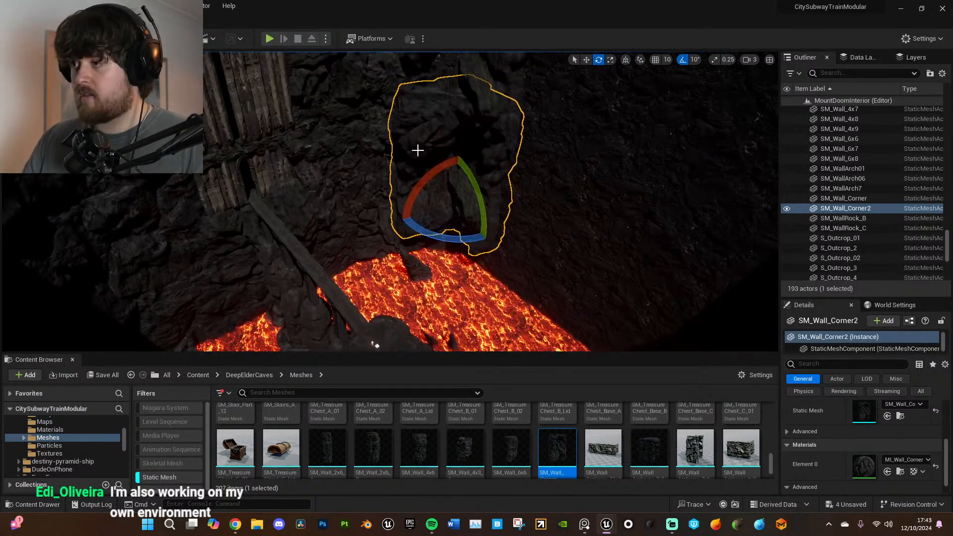
left_click_drag(468, 174, 457, 149)
- Move the flipped SM_Wall_Corner2 down so it sits between the upper rock and the lava
key("w")
key("e")
key("w")
right_click_drag(457, 149, 487, 204)
left_click_drag(441, 111, 433, 141)
mouse_move(490, 198)
right_mouse_down()
mouse_move(503, 211)
mouse_move(487, 196)
right_mouse_up()
- Rescale the upper SM_Wall_Corner uniformly where it borders the bare wall
right_click_drag(615, 210, 619, 203)
left_click(624, 214)
mouse_move(587, 262)
right_mouse_down()
mouse_move(581, 254)
mouse_move(587, 262)
right_mouse_up()
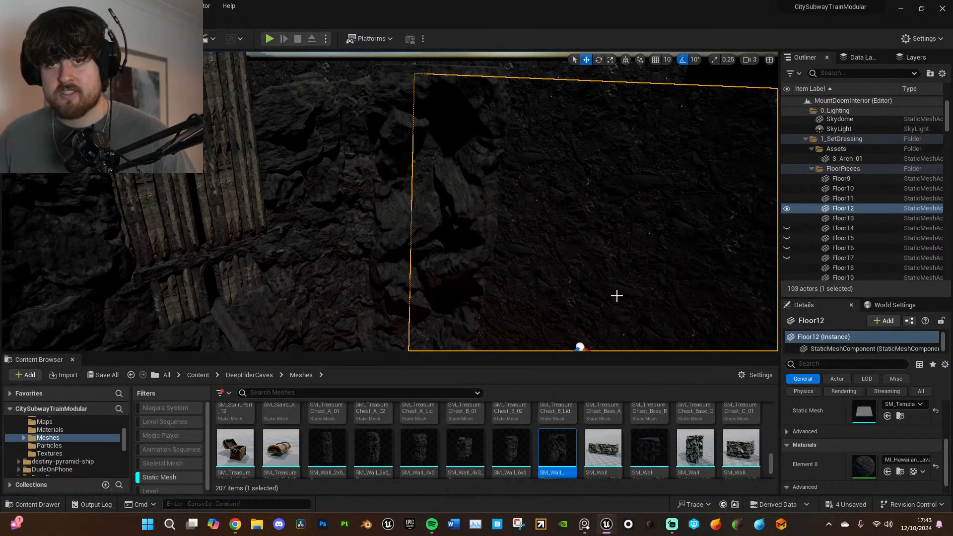
right_click_drag(626, 281, 623, 255)
left_click(468, 196)
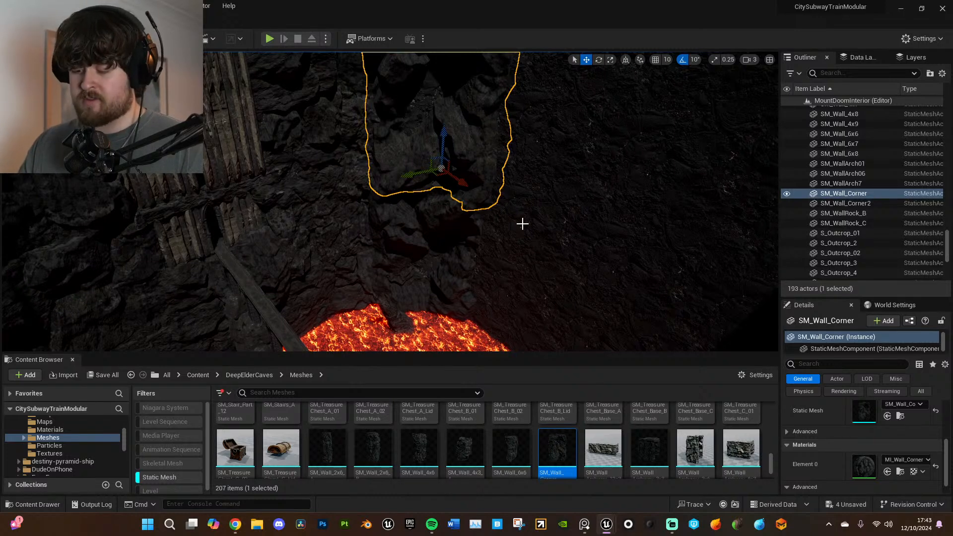
right_click_drag(546, 228, 522, 237)
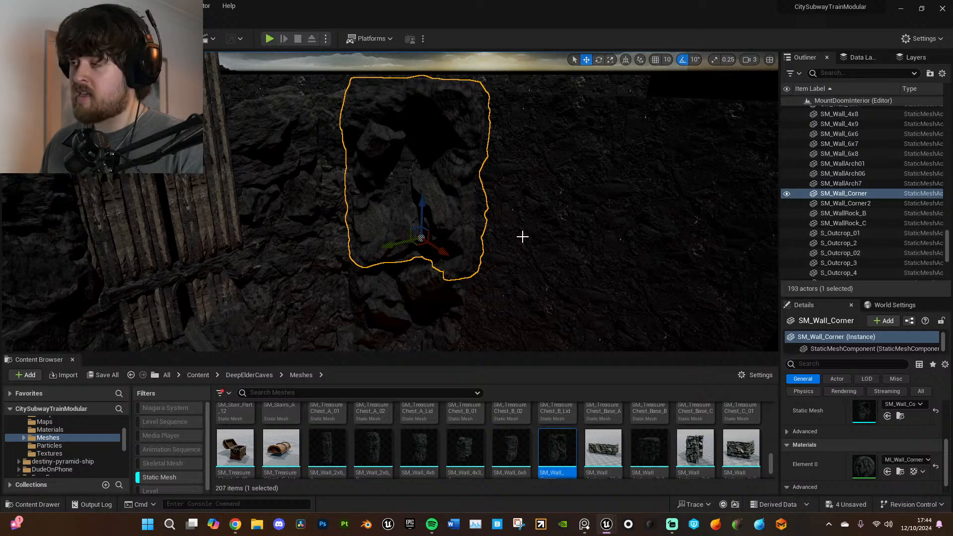
right_click_drag(568, 213, 559, 205)
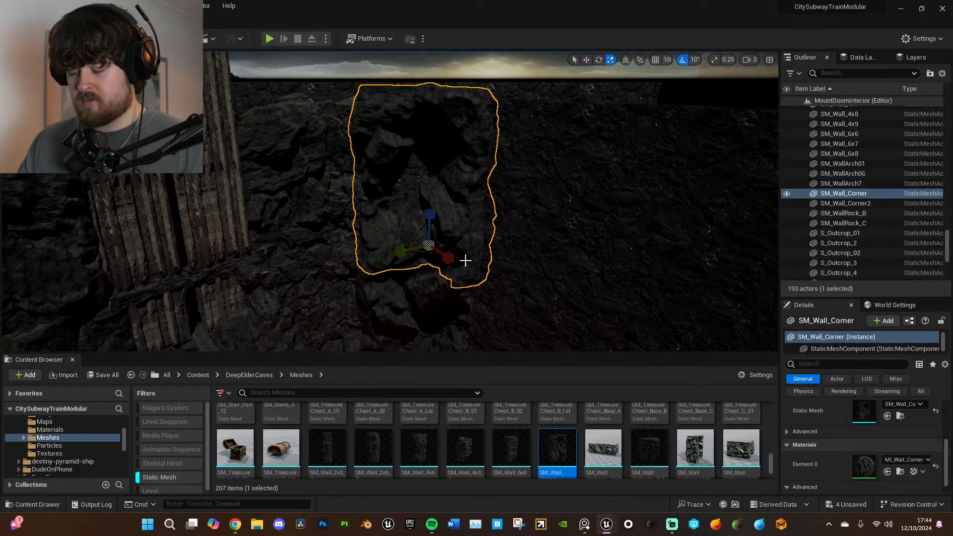
left_click_drag(429, 245, 432, 208)
key("w")
right_click_drag(463, 219, 462, 248)
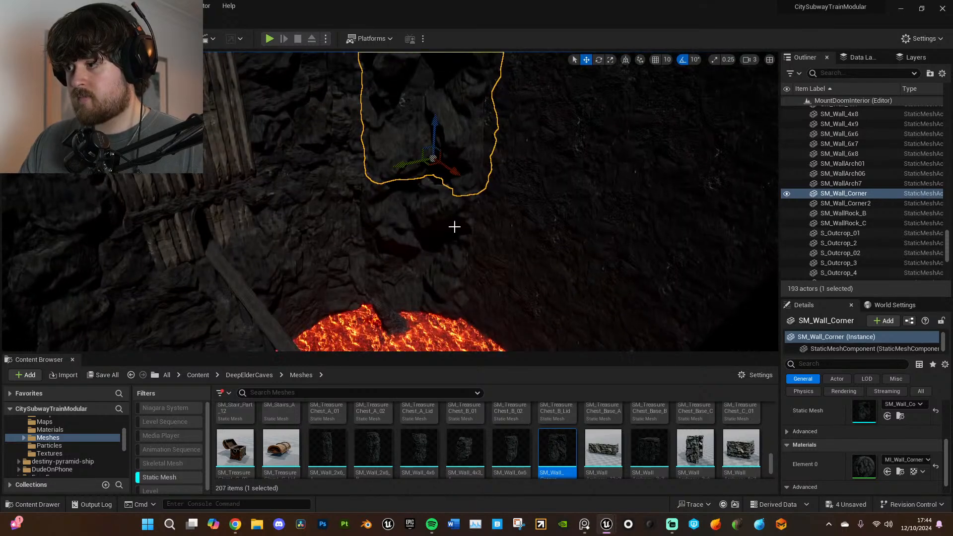
- Adjust the heights of SM_Wall_Corner2 and SM_Wall_Corner so the two stacked rocks meet
left_click(428, 228)
left_click_drag(425, 194, 427, 181)
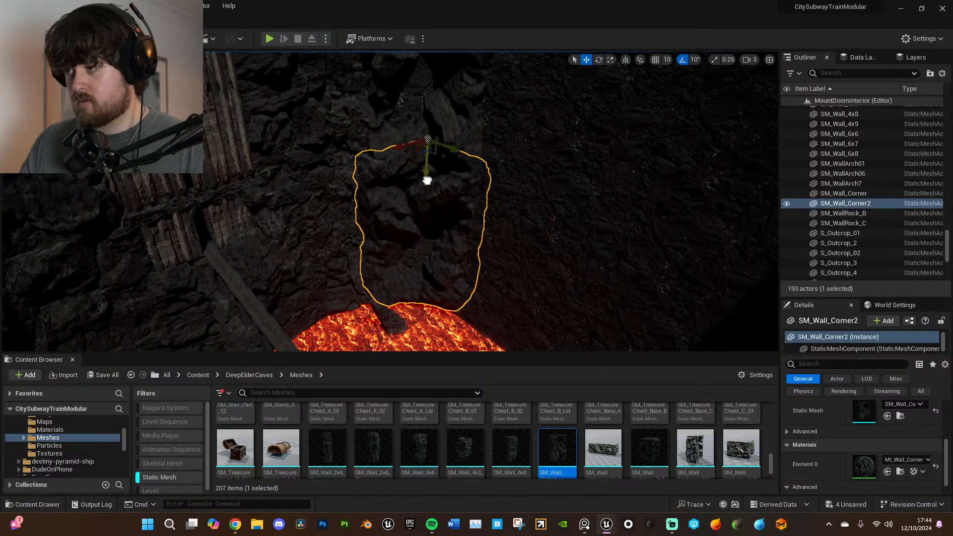
key("w")
left_click_drag(427, 170, 428, 176)
right_click_drag(427, 177, 459, 171)
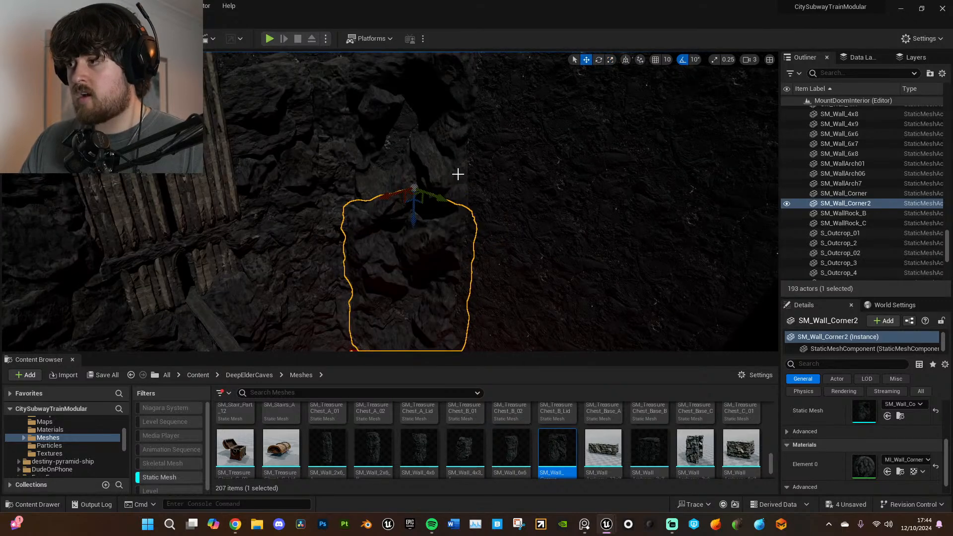
left_click(443, 189)
mouse_move(422, 162)
left_mouse_down()
mouse_move(421, 179)
mouse_move(421, 159)
left_mouse_up()
right_click_drag(421, 160, 421, 139)
- Rescale SM_Wall_4x3_A2 beside the columns and raise the neighbouring SM_Wall_4x7 along the wall
left_click(246, 173)
right_click_drag(247, 173, 229, 180)
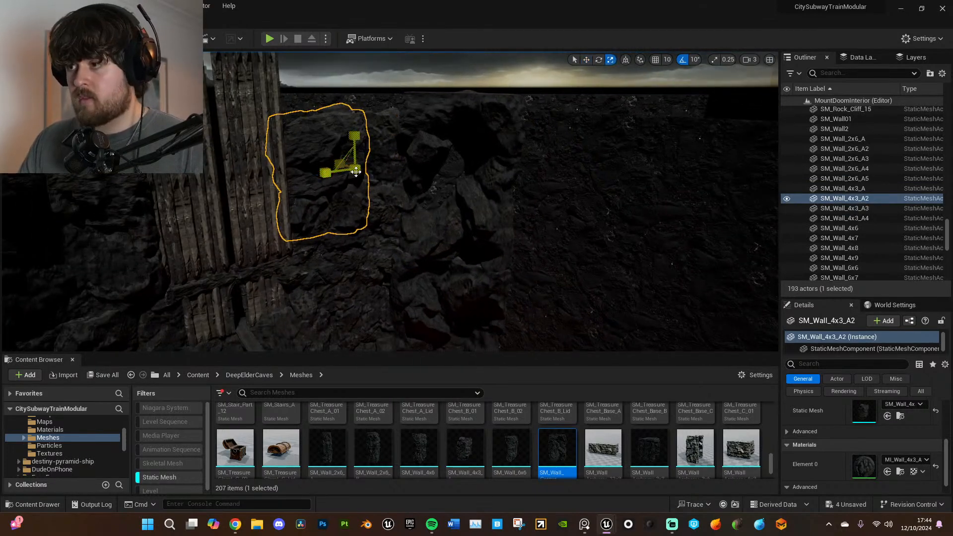
left_click_drag(354, 139, 354, 125)
key("w")
left_click(391, 142)
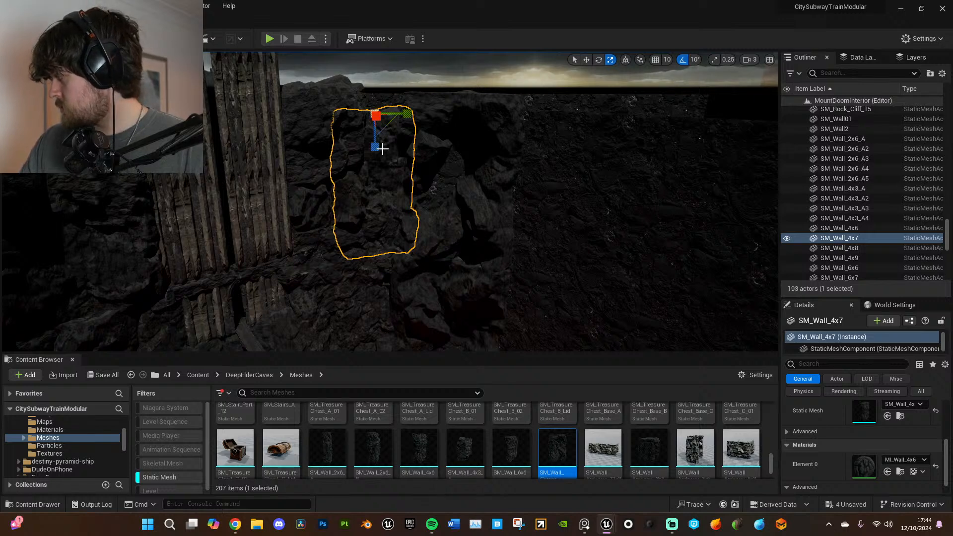
left_click_drag(374, 126, 374, 131)
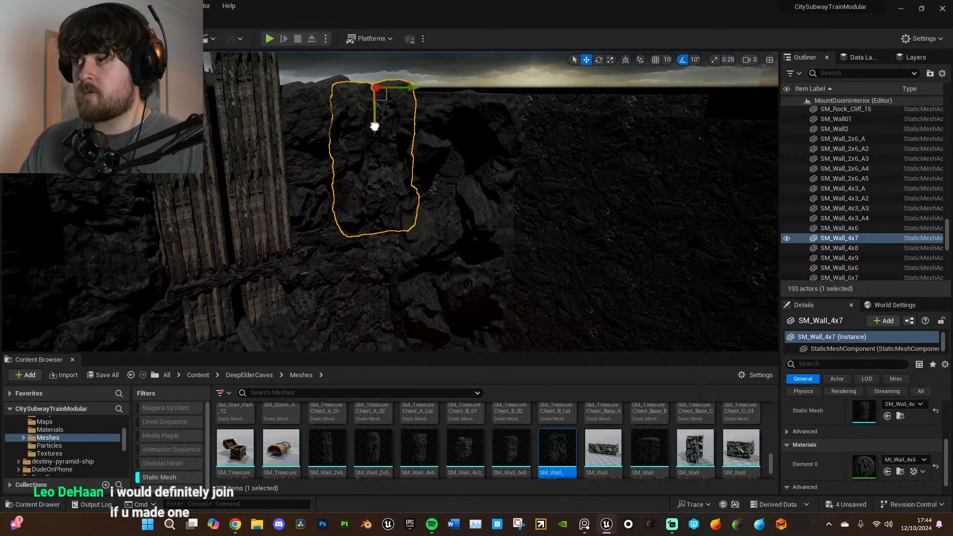
- Switch the viewport to Unlit and turn off Visible for Cube45, the white block showing through the columns
left_click(556, 128)
right_click_drag(562, 164, 571, 226)
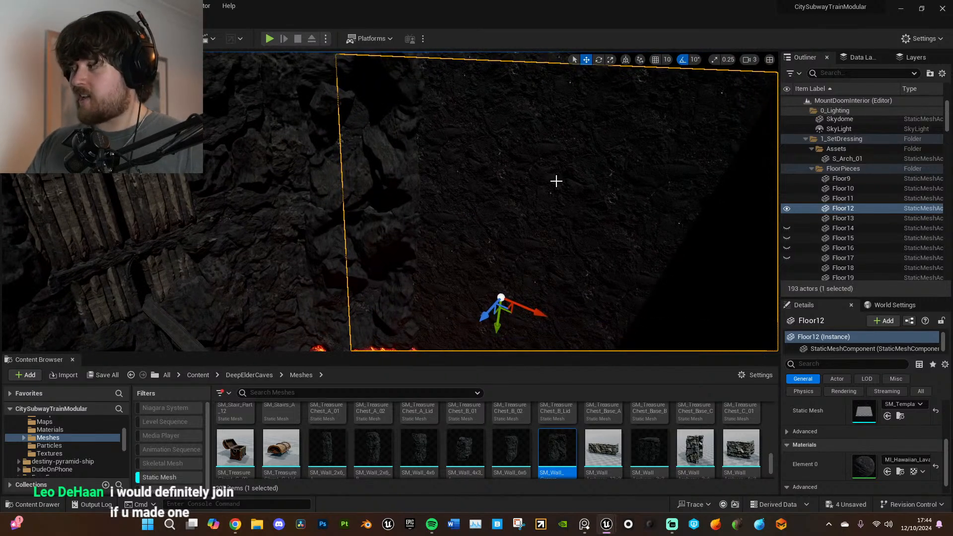
mouse_move(549, 181)
right_mouse_down()
mouse_move(549, 149)
mouse_move(501, 259)
mouse_move(412, 243)
right_mouse_up()
left_click(95, 64)
left_click(119, 98)
mouse_move(508, 247)
right_mouse_down()
mouse_move(583, 274)
mouse_move(594, 248)
mouse_move(561, 232)
mouse_move(584, 228)
mouse_move(566, 199)
mouse_move(361, 174)
right_mouse_up()
key("w")
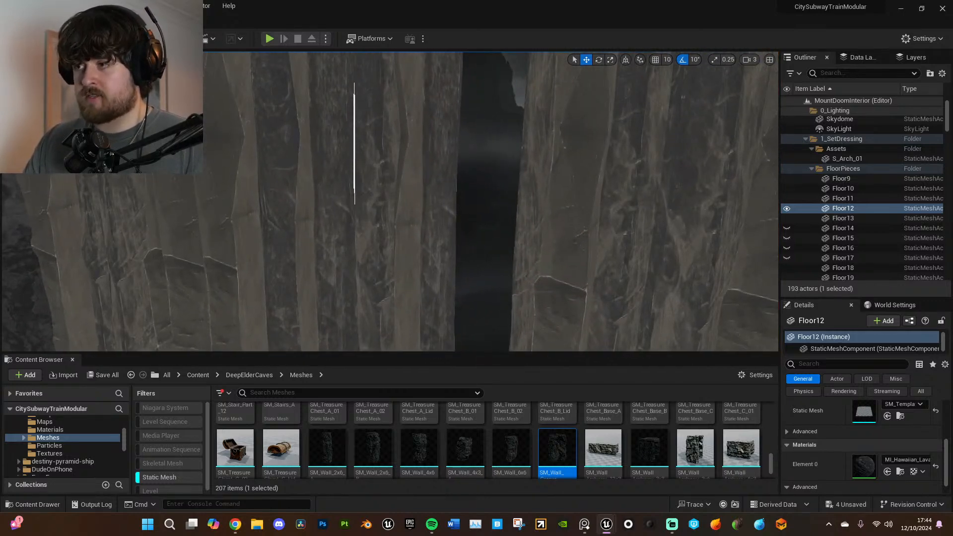
left_click(354, 151)
right_click_drag(702, 250, 711, 229)
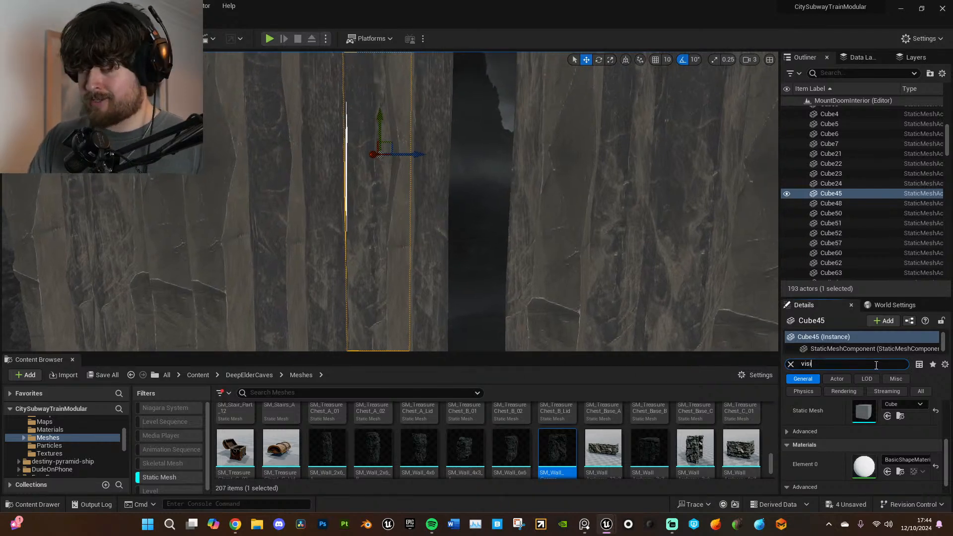
left_click(856, 419)
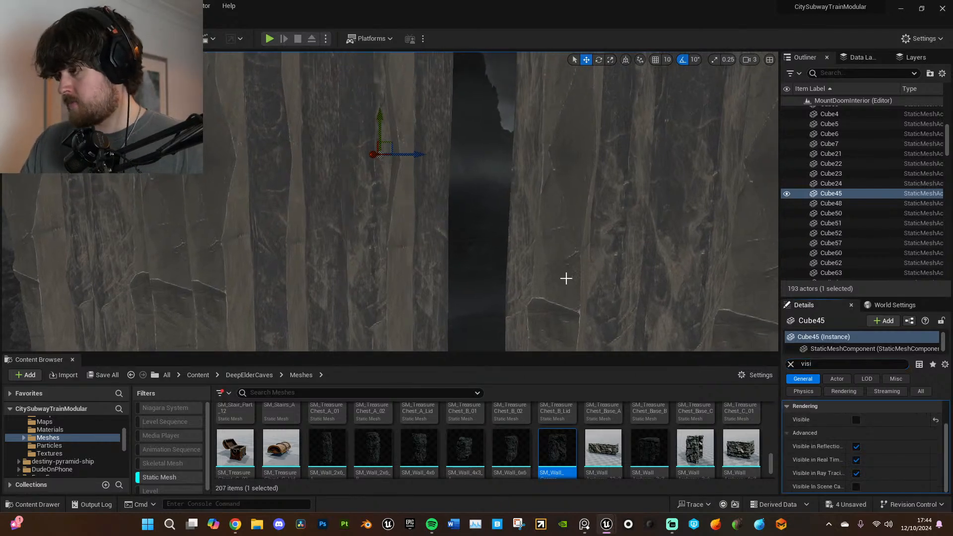
- Turn off Visible for Cube50, the other white block showing between the columns
left_click(580, 288)
key("w")
right_click_drag(580, 288, 499, 244)
left_click(564, 187)
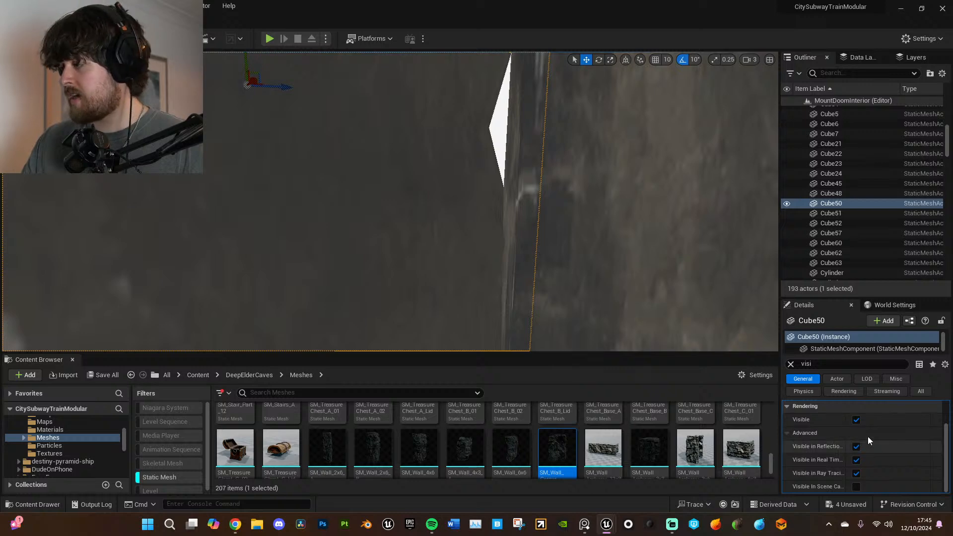
left_click(856, 420)
right_click_drag(631, 295, 632, 294)
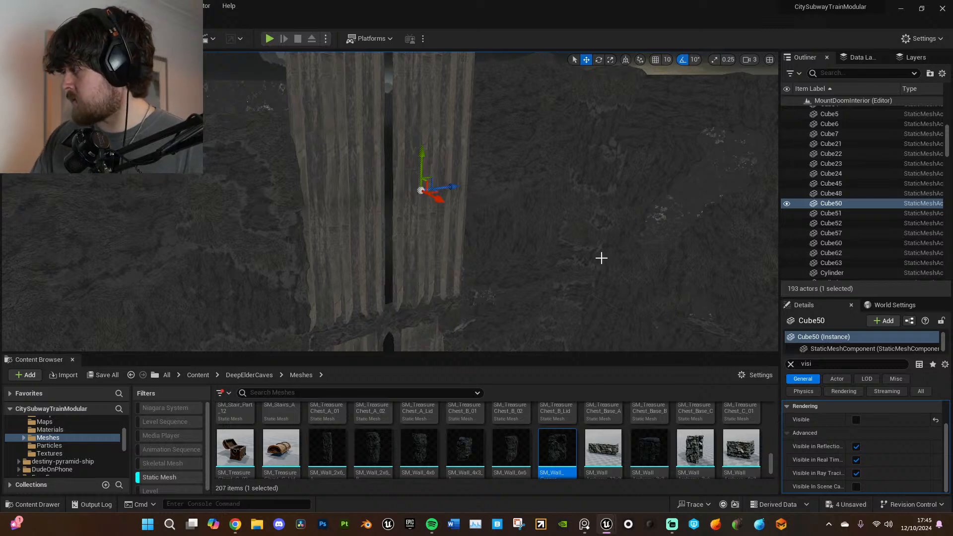
- Select the SM_Wall_Corner rock beside the columns and return the viewport to Lit
right_click_drag(630, 287, 600, 202)
left_click(630, 250)
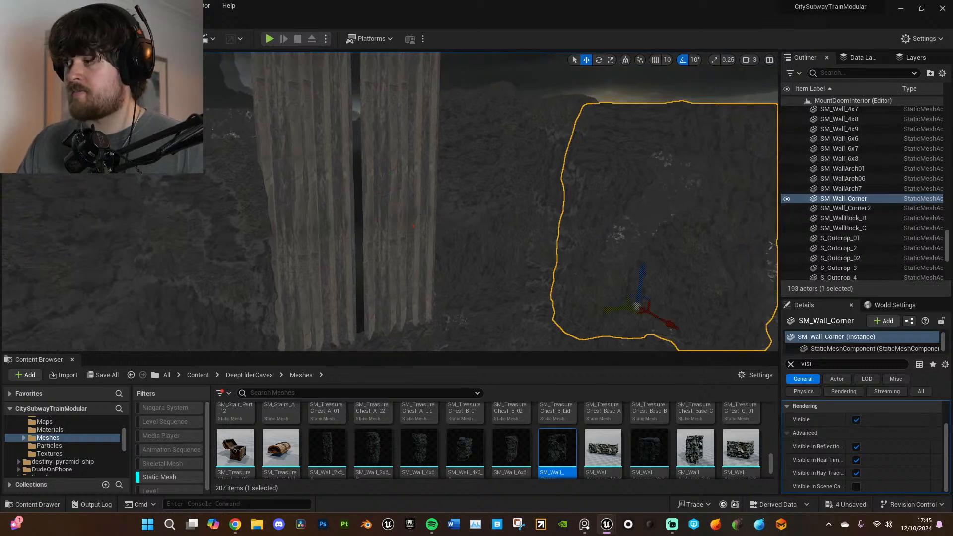
left_click(89, 60)
left_click(99, 86)
- Place the SM_Wall_2x6_B mesh above the lava beside the stacked corner rocks, scaled uniformly to about 11.8
right_click_drag(351, 157, 405, 226)
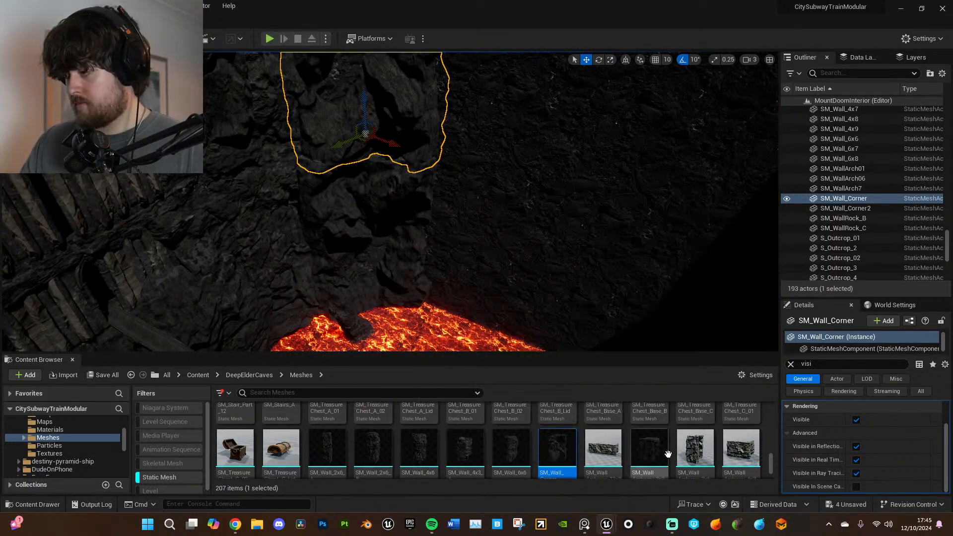
left_click_drag(373, 449, 469, 261)
right_click_drag(469, 261, 455, 222)
key("w")
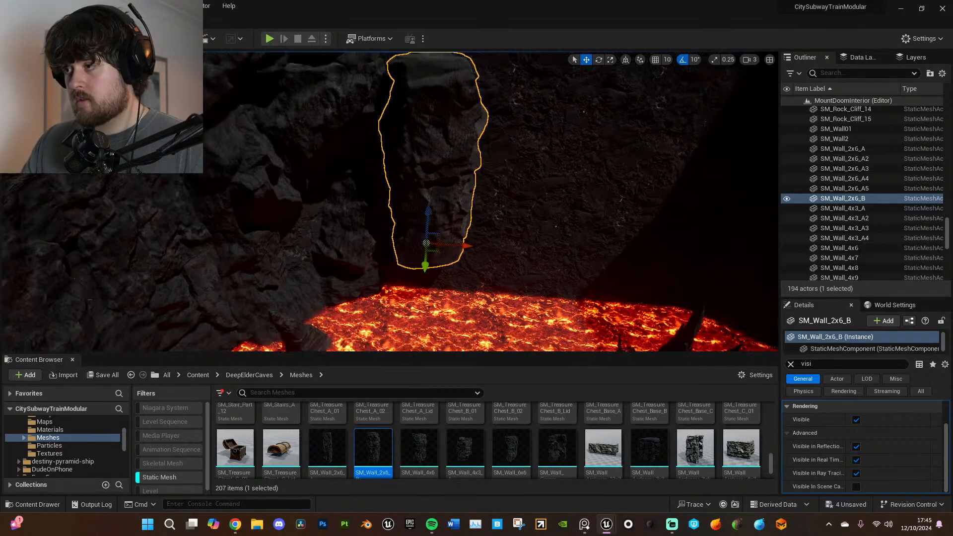
- Clear the property filter, set MainTile to 0.2 in the MI_Wall_2x6_B material instance, and minimise its editor
left_click(791, 364)
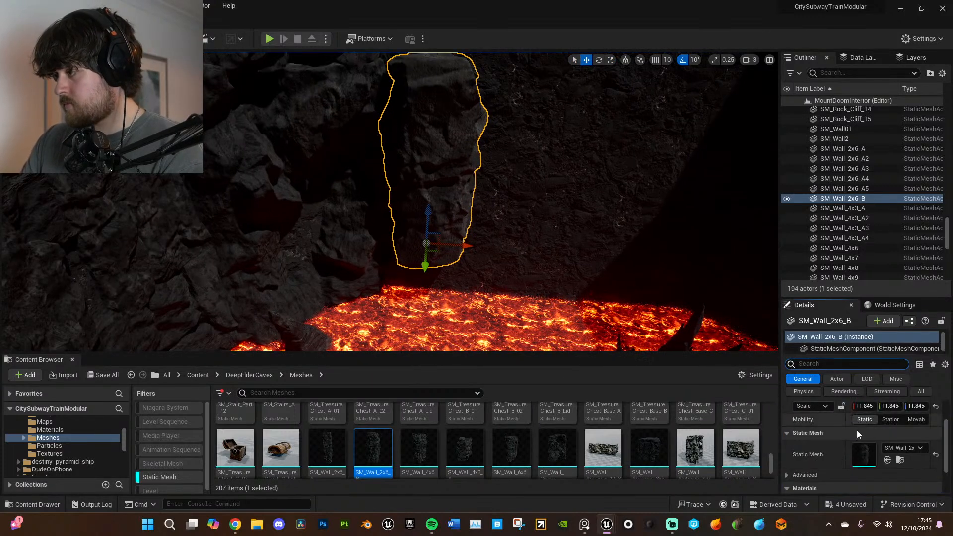
scroll(846, 419, "down", 5)
double_click(864, 451)
scroll(705, 318, "down", 10)
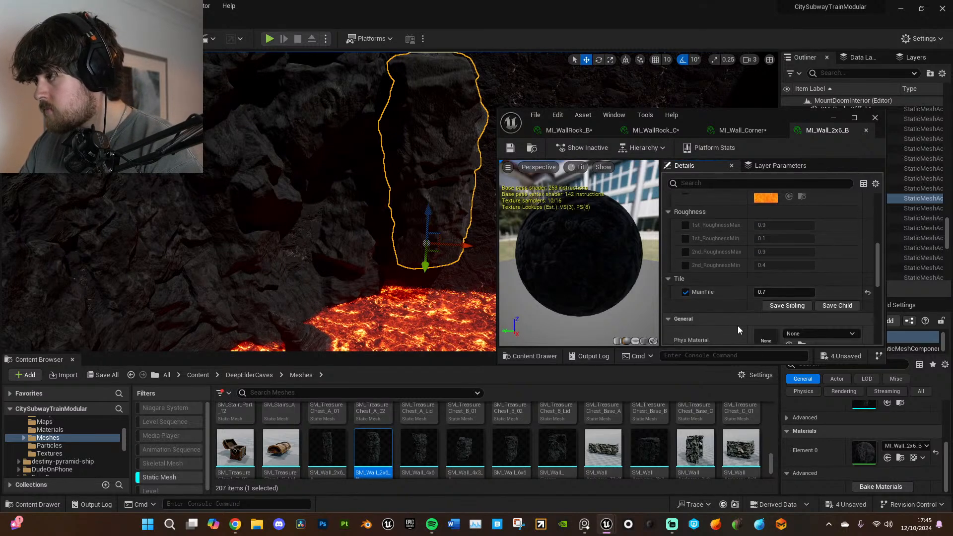
left_click(760, 292)
type(".2")
key("Return")
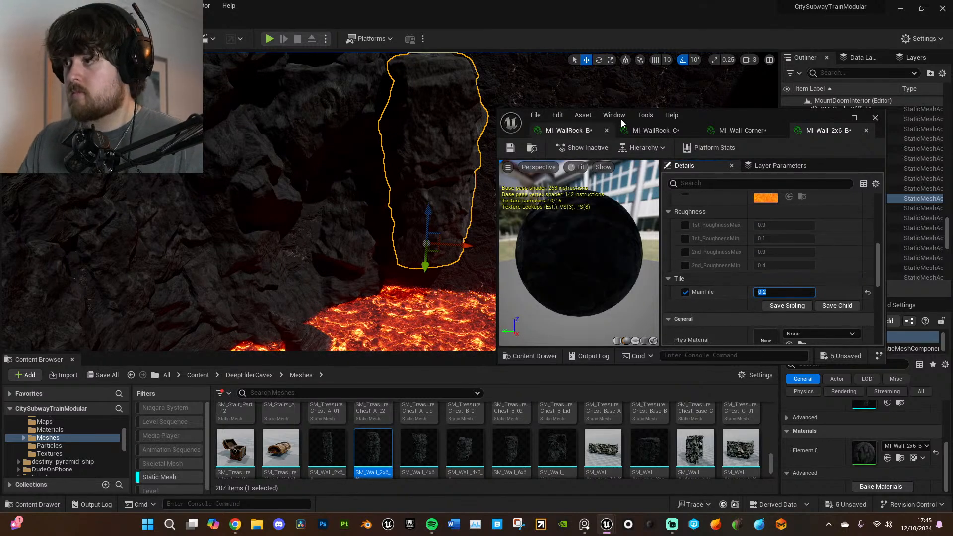
left_click(834, 118)
- Turn off rotation snapping, rotate the SM_Wall_2x6_B rock and set it against the wall at the lava's edge
key("f")
left_click_drag(464, 255, 448, 295)
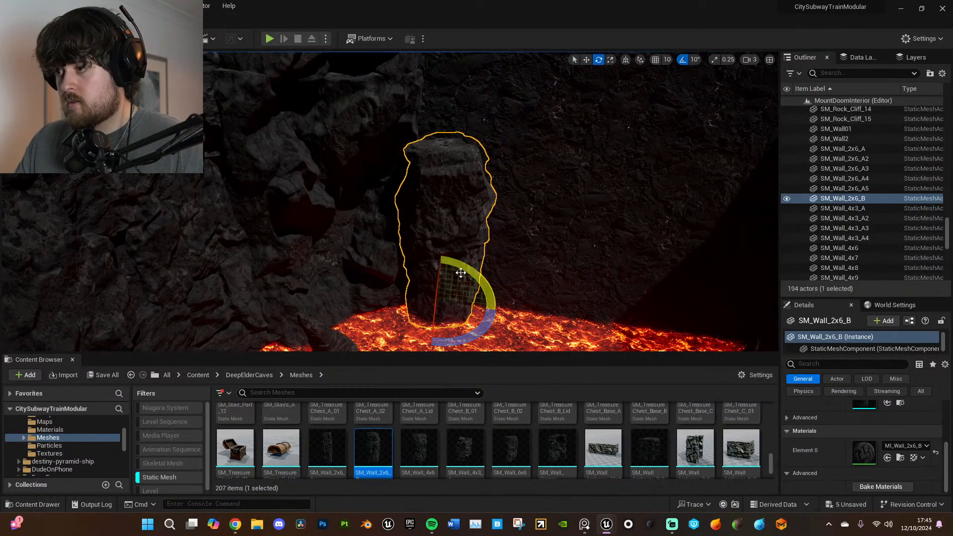
left_click(681, 63)
left_click_drag(475, 277, 477, 277)
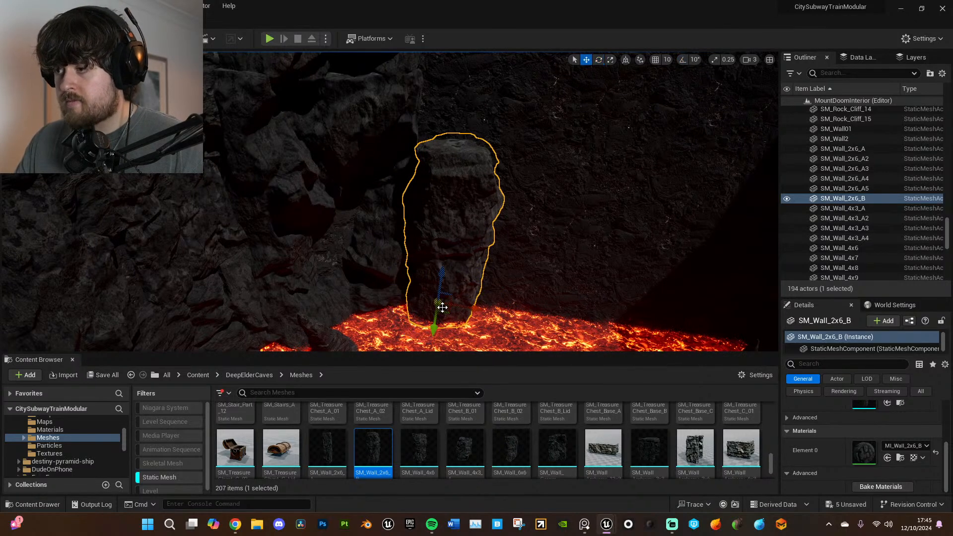
left_click_drag(447, 311, 441, 296)
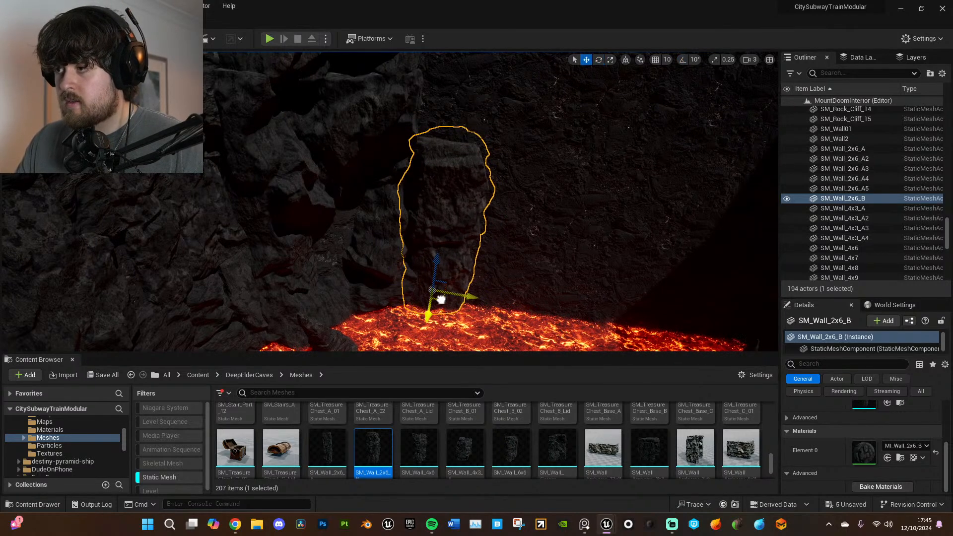
- Duplicate the SM_Wall_6x6 rock beside the bridge, tilt the copy and place it at the lava's edge against the far wall
left_click(548, 254)
right_click_drag(549, 254, 449, 234)
left_click(270, 242)
right_click_drag(305, 272, 319, 286)
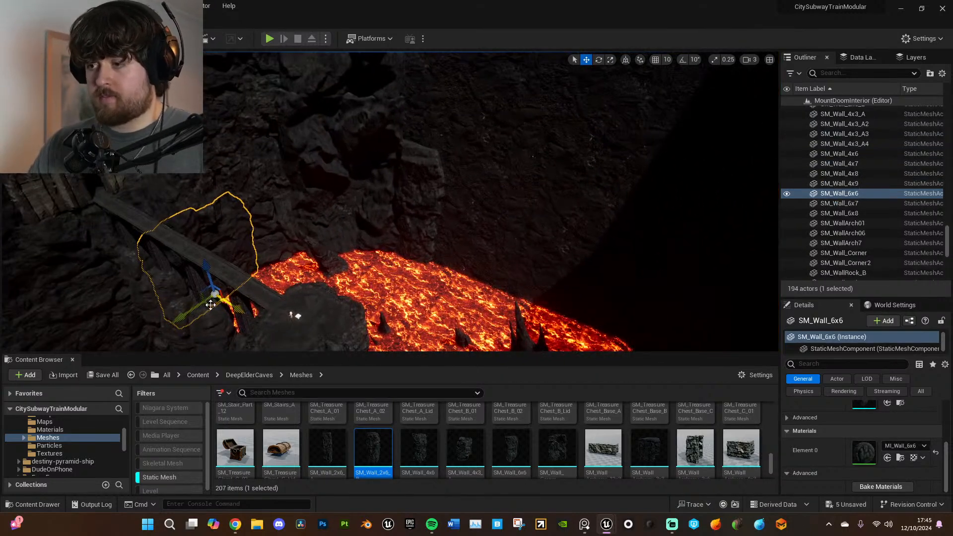
left_click_drag(210, 304, 422, 308, "alt")
right_click_drag(477, 277, 523, 294)
key("e")
left_click_drag(474, 281, 471, 292)
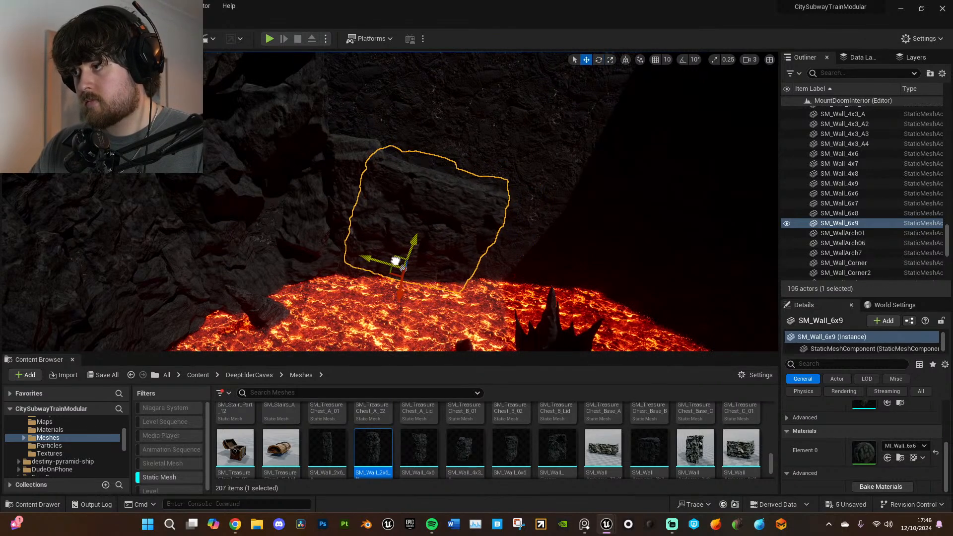
left_click_drag(395, 261, 392, 267)
- Duplicate a SM_Wall_4x6 rock, turn the copy to face the cavern and place it above the slab on the far wall
left_click(528, 245)
mouse_move(528, 245)
right_mouse_down()
mouse_move(547, 208)
mouse_move(581, 203)
mouse_move(534, 243)
right_mouse_up()
left_click(479, 189)
right_click_drag(479, 189, 527, 182)
right_click_drag(300, 229, 300, 224)
left_click_drag(285, 242, 489, 262, "alt")
key("f")
key("e")
left_click_drag(451, 295, 415, 303)
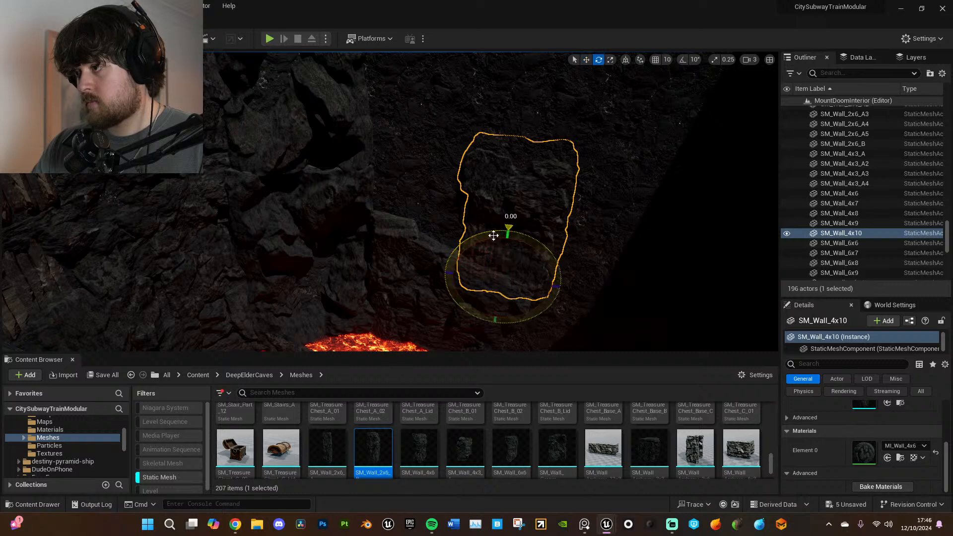
left_click(469, 303)
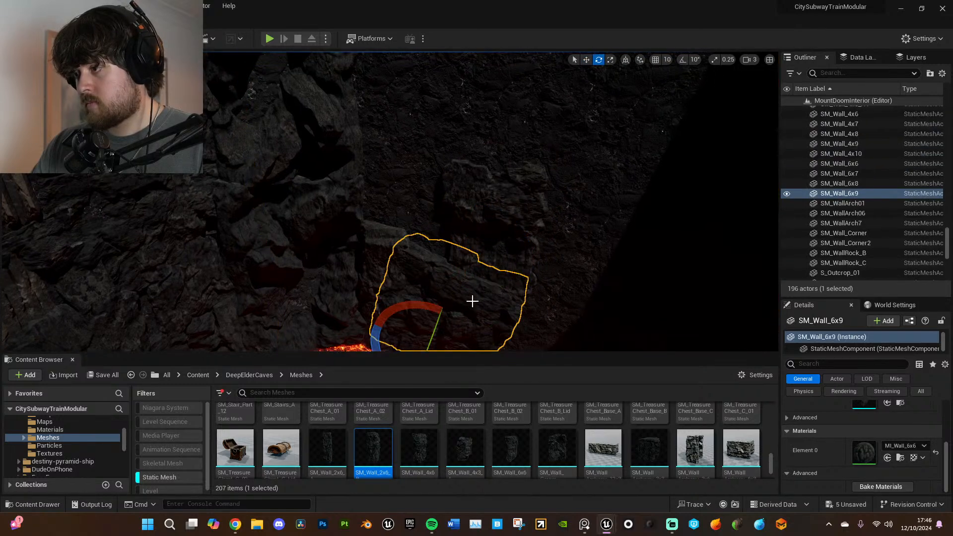
left_click(494, 255)
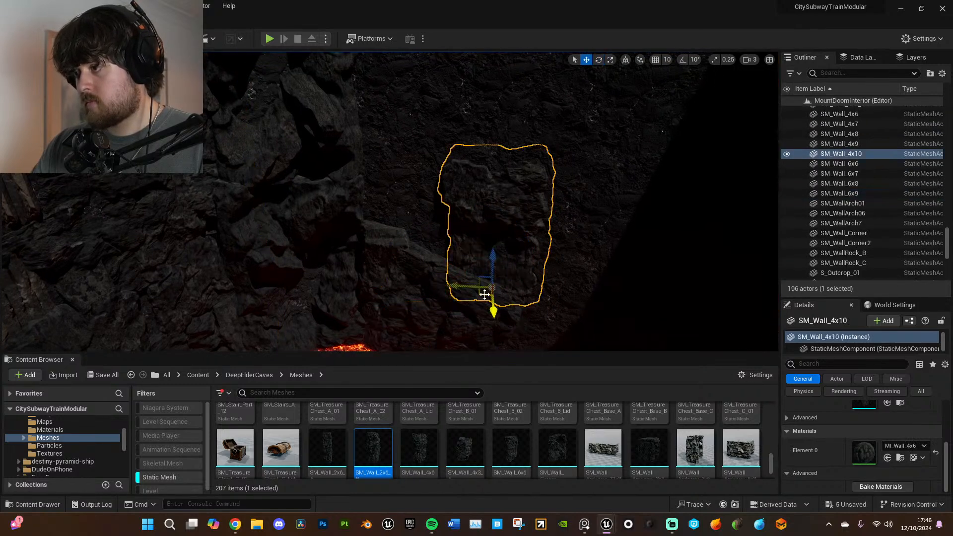
left_click(632, 251)
- Filter the Outliner for "dire", select the directional light and reset its intensity to the default 10.0 lux
right_click_drag(632, 251, 325, 213)
left_click(570, 222)
left_click(840, 75)
type("dire")
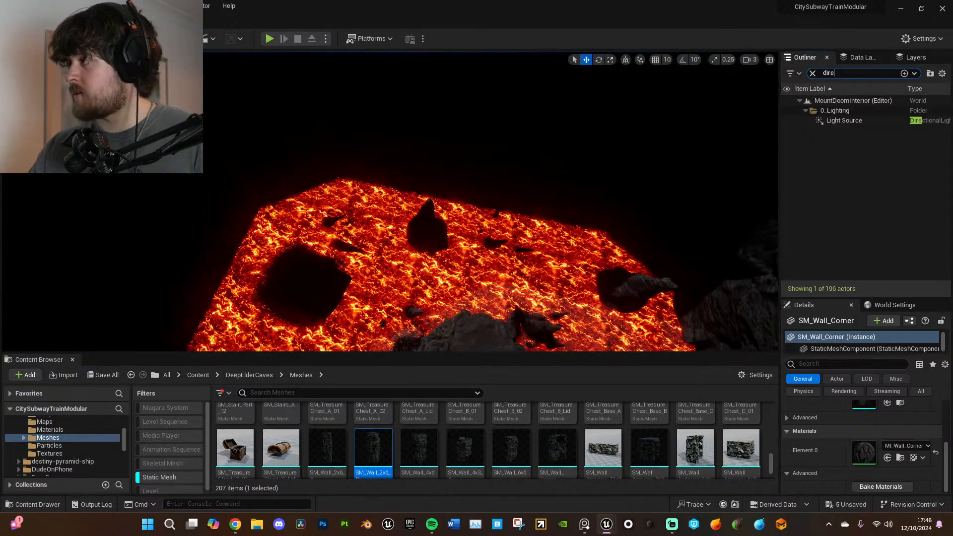
left_click(859, 119)
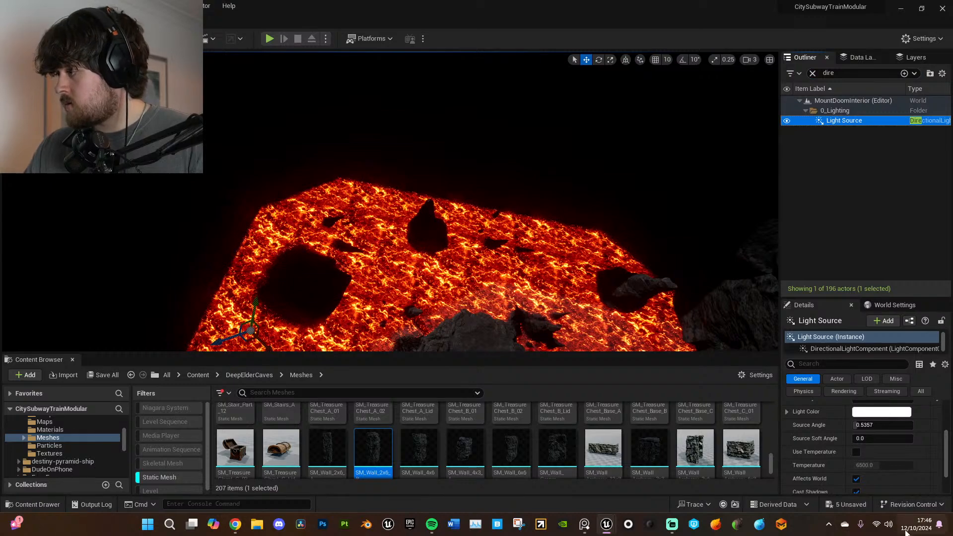
scroll(888, 485, "down", 1)
left_click(870, 470)
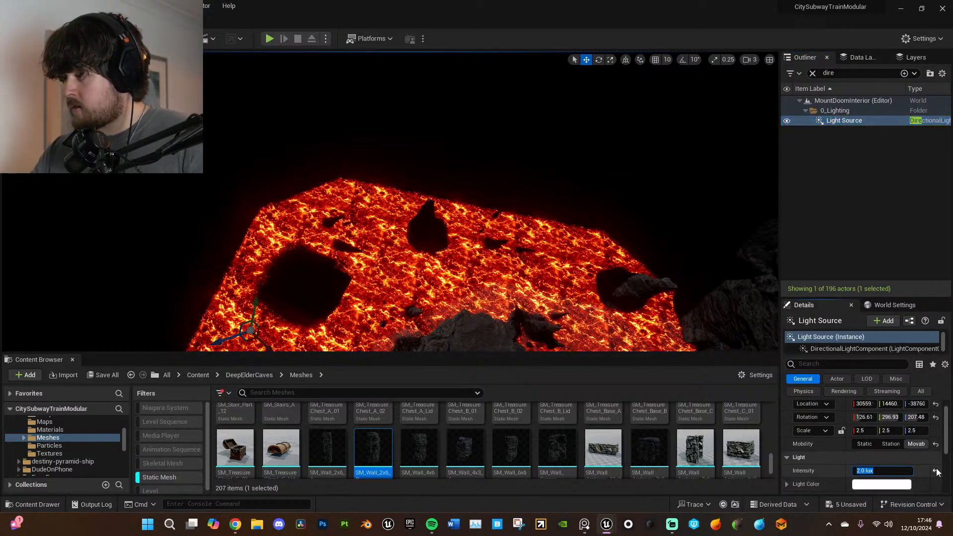
left_click(937, 471)
- Switch the gizmo to the other coordinate space and rotate the directional light so it shines onto the lava and rocks
right_click_drag(627, 290, 770, 290)
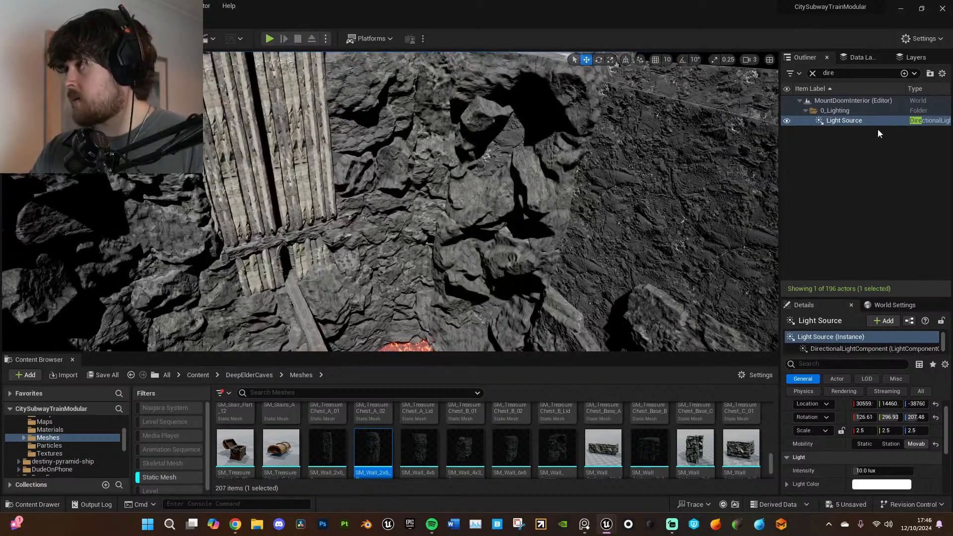
right_click_drag(695, 282, 671, 313)
key("e")
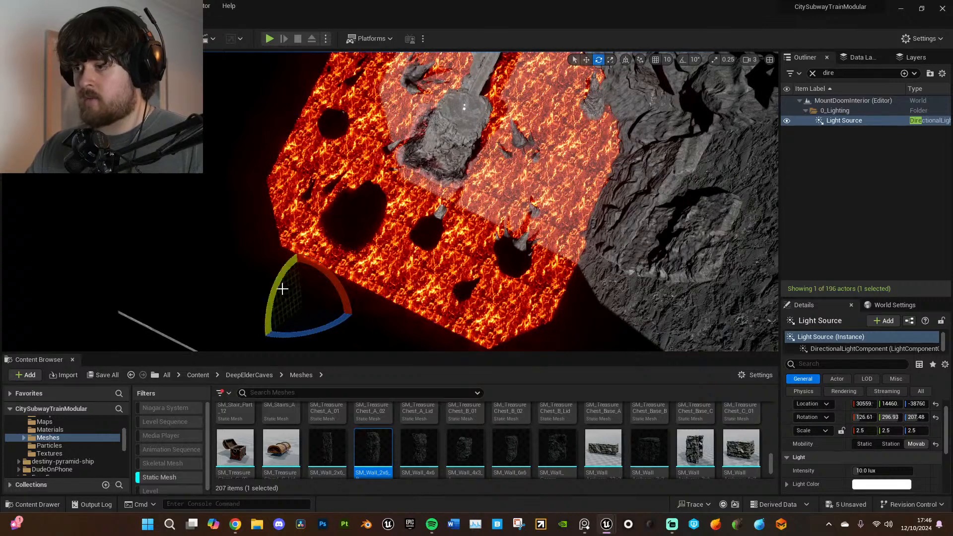
left_click(626, 60)
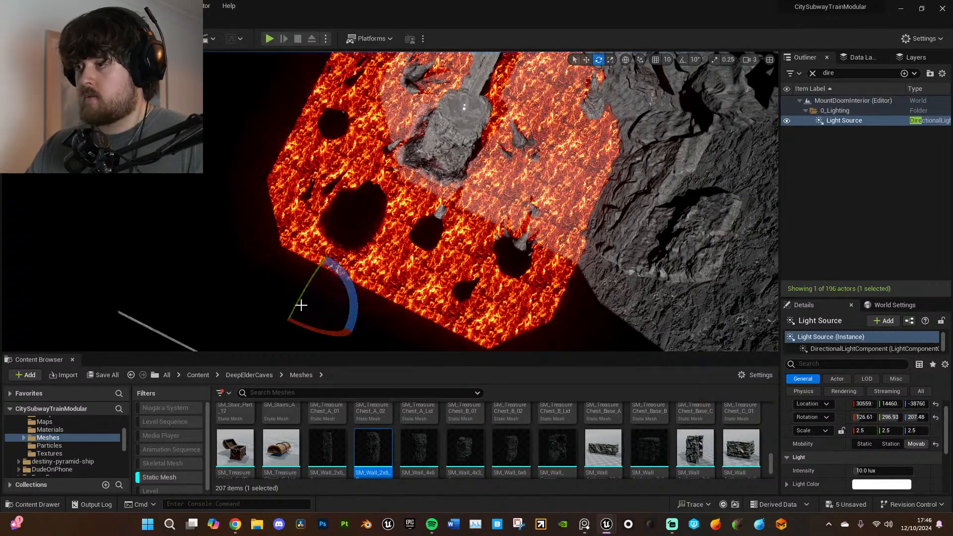
left_click_drag(306, 292, 290, 324)
right_click_drag(293, 320, 382, 332)
key("s")
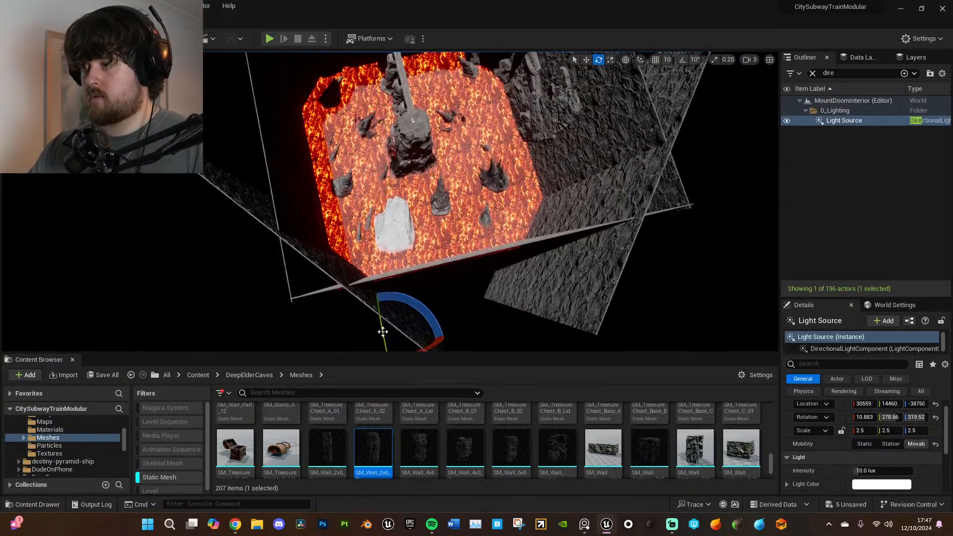
left_click_drag(383, 333, 387, 336)
mouse_move(502, 269)
right_mouse_down()
mouse_move(499, 218)
mouse_move(497, 261)
right_mouse_up()
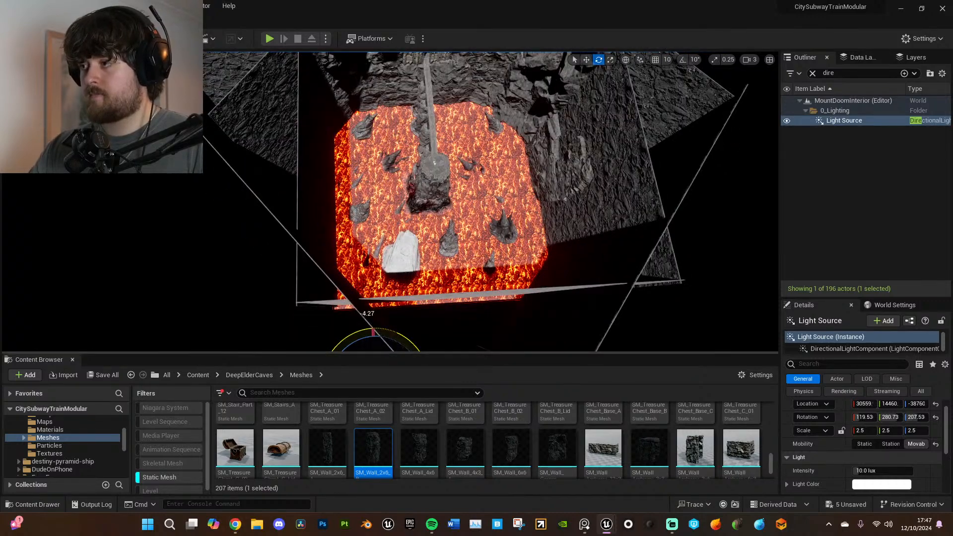
left_click_drag(373, 333, 375, 333)
- Re-aim the directional light at the far rock wall, with a rotation of about 63.4, 291.0 and 269.3 degrees
right_click_drag(374, 333, 378, 278)
key("w")
right_click_drag(390, 202, 407, 234)
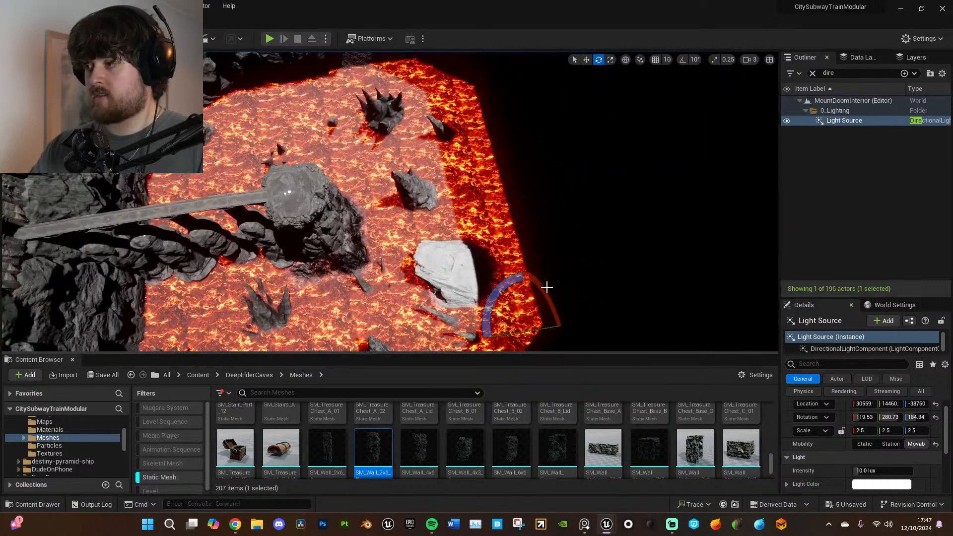
key("ctrl+l")
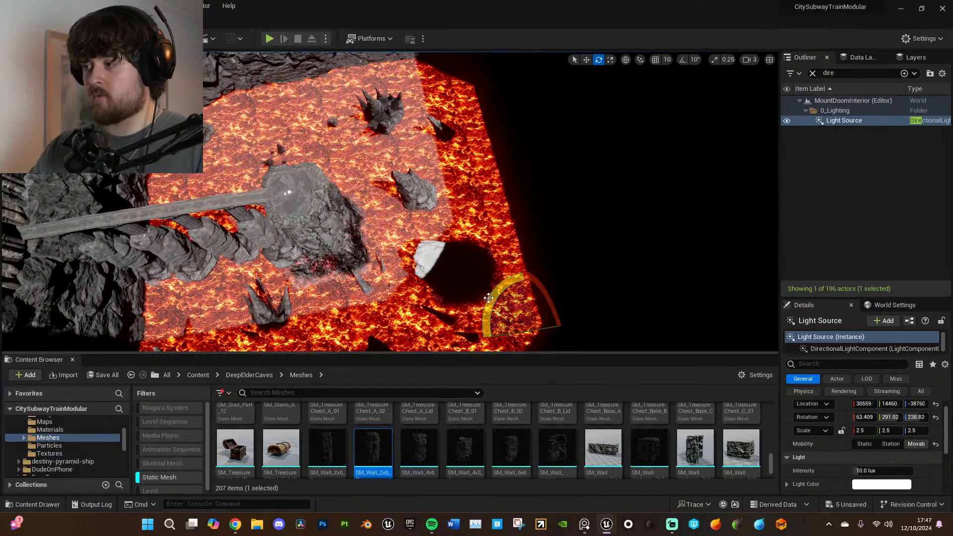
key("ctrl+l")
right_click_drag(404, 234, 441, 248)
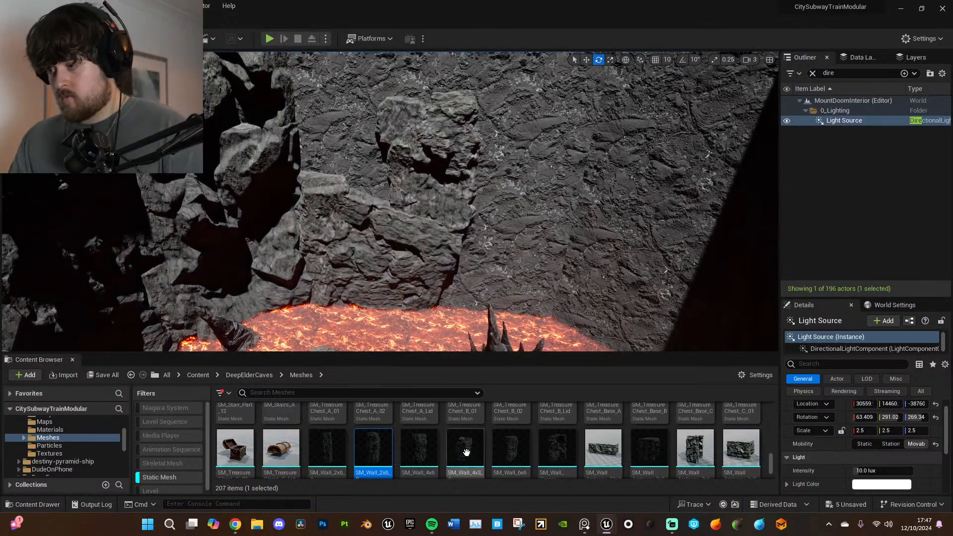
- Place a SM_Wall_4x6 mesh on the far wall with rotation snapping on, turned 90° and scaled uniformly to about 10.06
left_click_drag(419, 451, 362, 148)
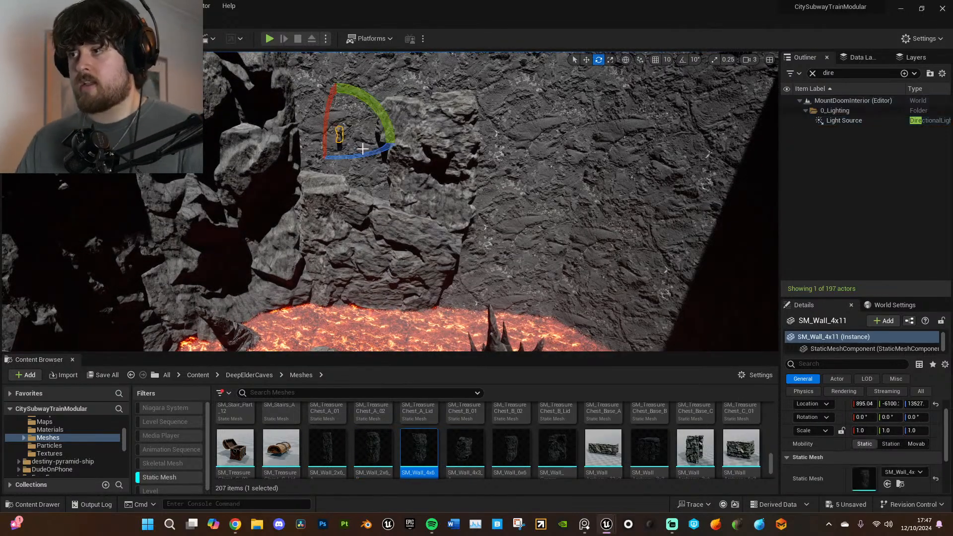
left_click(682, 59)
right_click_drag(606, 156, 519, 203)
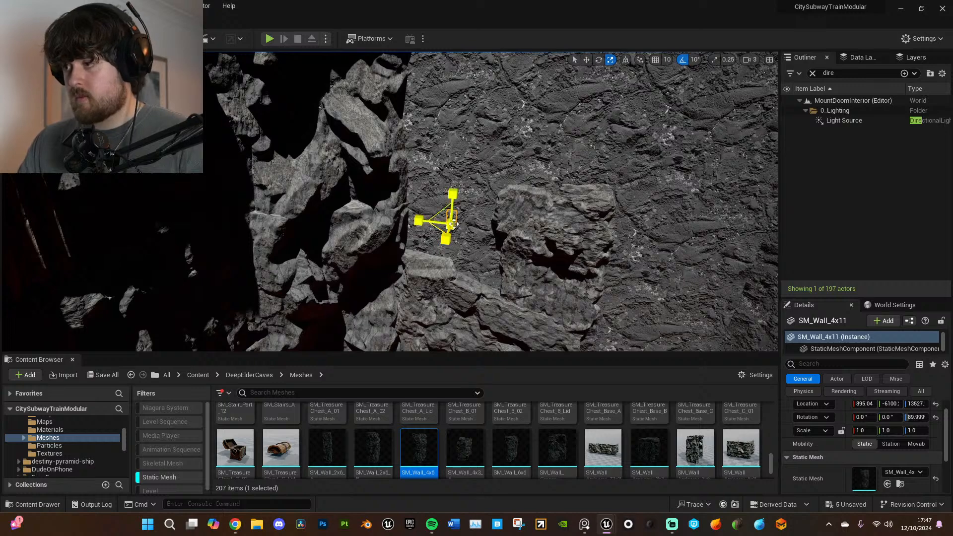
left_click_drag(451, 224, 540, 240)
scroll(539, 240, "up", 3)
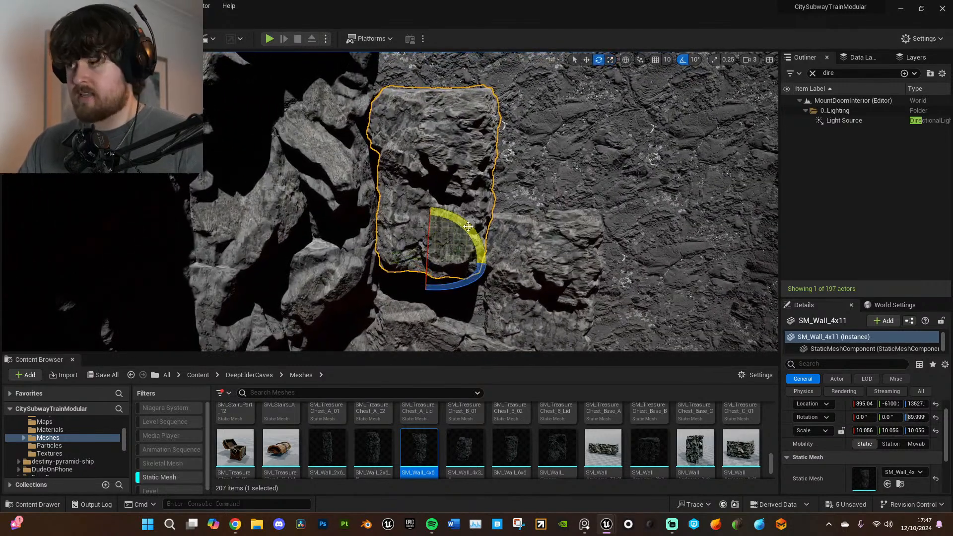
- Flip the new wall rock 180°, turn it to 100°, widen its Y scale to about 14.6 and fit it above the slab
mouse_move(459, 224)
left_mouse_down()
mouse_move(462, 231)
mouse_move(458, 222)
left_mouse_up()
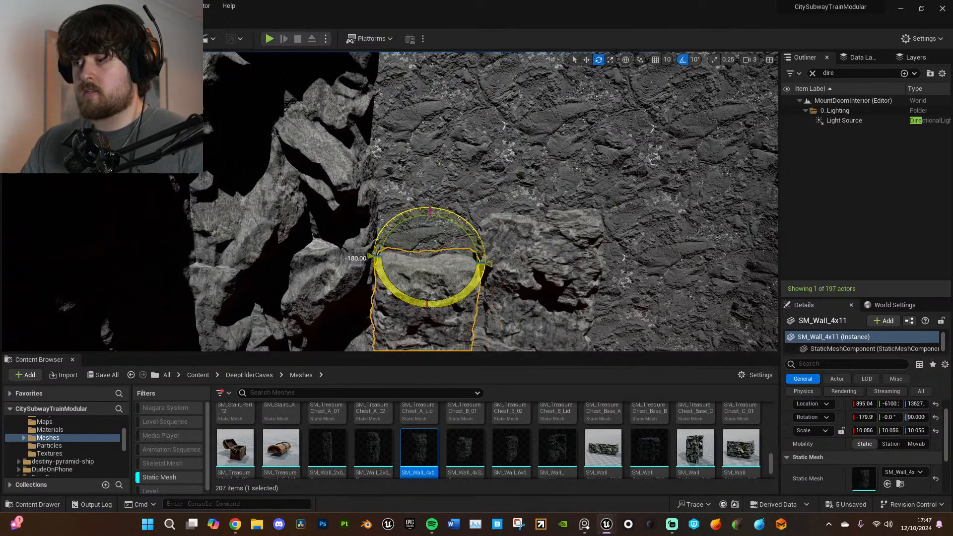
left_click_drag(458, 270, 456, 190)
key("e")
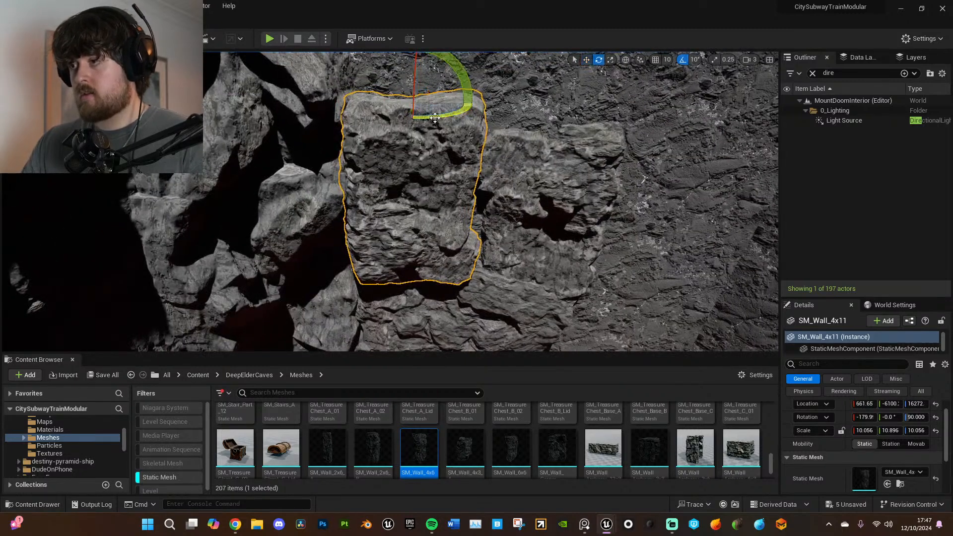
left_click_drag(472, 104, 480, 109)
left_click_drag(420, 101, 417, 105)
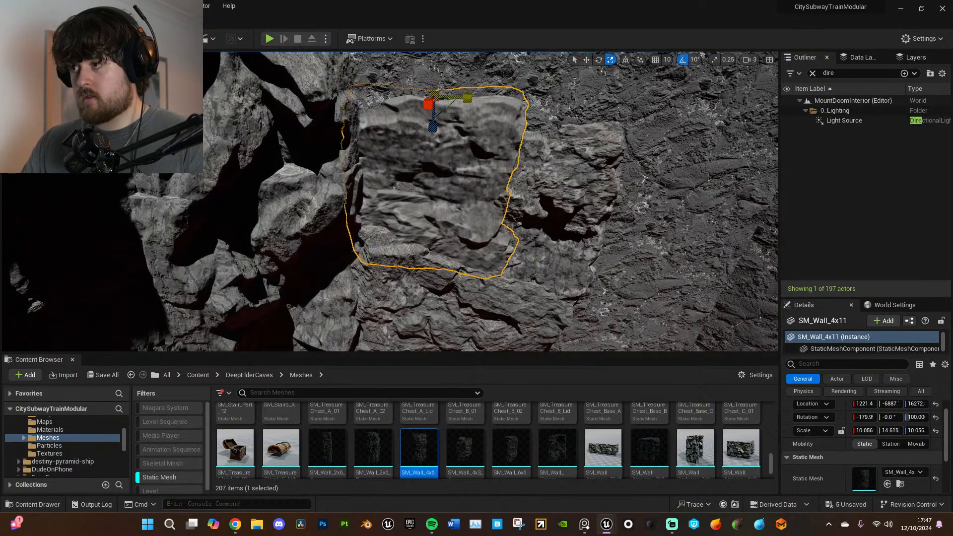
- Examine the rock cluster on the far wall and the neighbouring cavern walls from several viewpoints
right_click_drag(471, 102, 599, 90)
left_click(566, 113)
key("s")
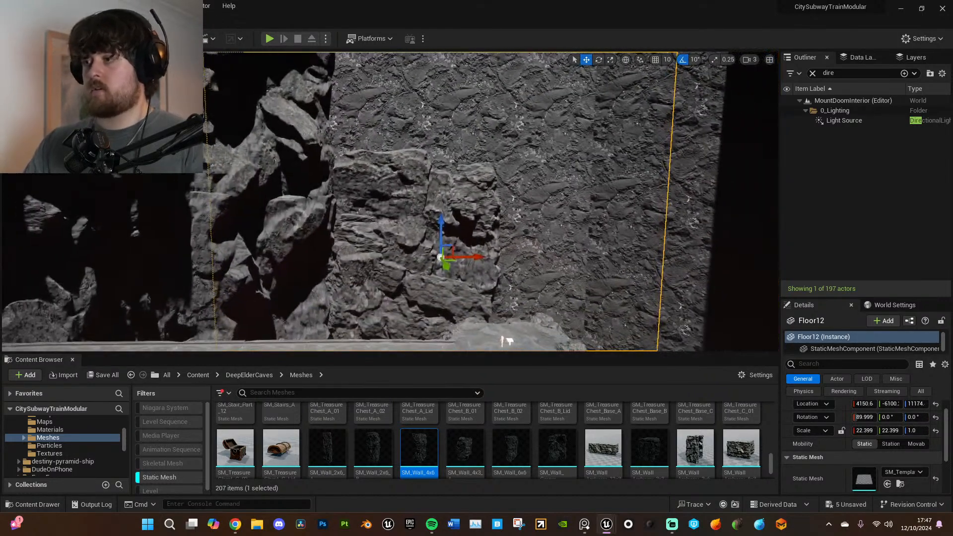
left_click(466, 208)
left_click(536, 140)
right_click_drag(536, 140, 413, 271)
left_click(481, 183)
left_click(441, 259)
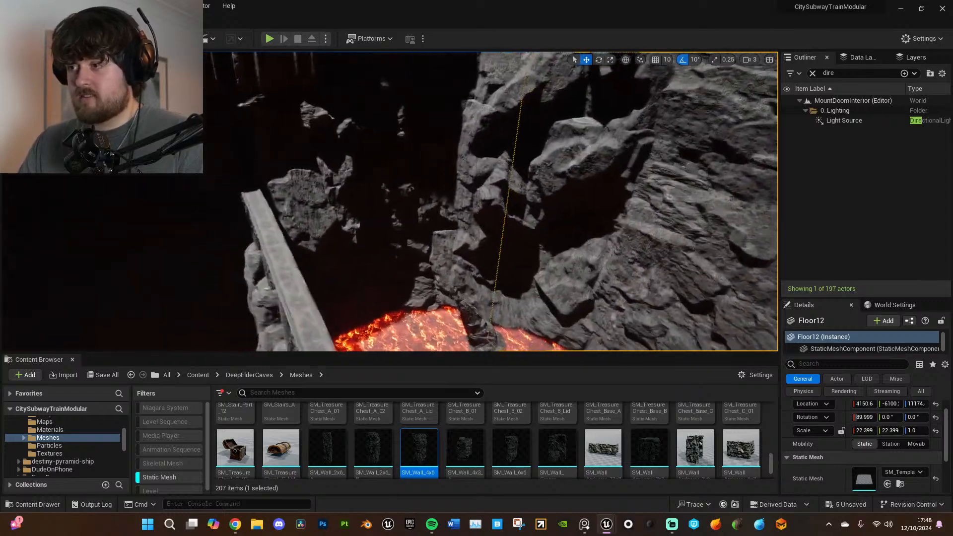
- Duplicate the SM_Wall_4x3_A3 rock near the bridge's start, turn the copy to face the cavern and raise it above the stacked rocks
left_click(379, 206)
right_click_drag(379, 206, 226, 300)
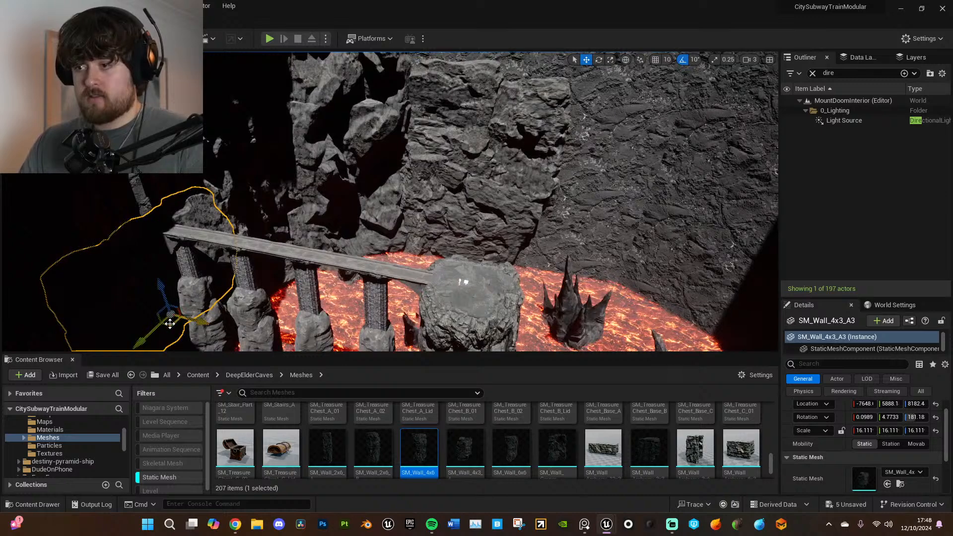
right_click_drag(450, 251, 451, 251)
key("e")
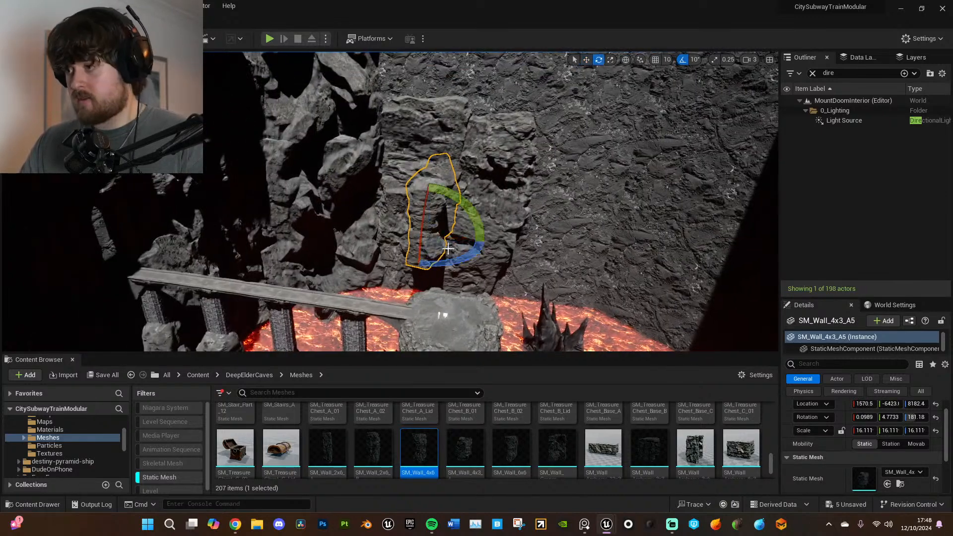
right_click_drag(464, 297, 464, 265)
left_click_drag(450, 229, 449, 126)
right_click_drag(449, 127, 448, 151)
- Scale the raised SM_Wall_4x3_A copy uniformly to about 19.35, fit it onto the stack and turn off rotation snapping
key("e")
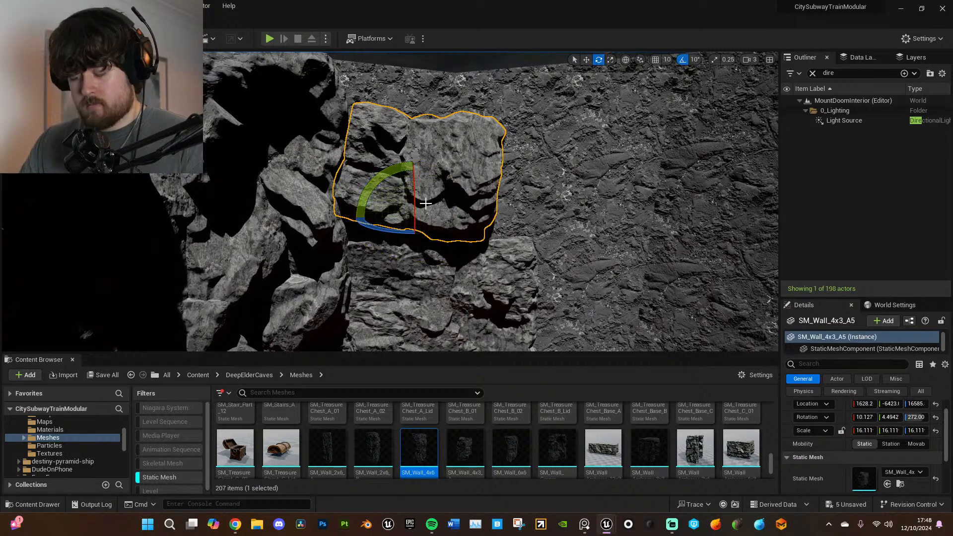
left_click_drag(412, 219, 422, 204)
right_click_drag(422, 204, 410, 224)
key("w")
mouse_move(406, 234)
left_mouse_down()
mouse_move(421, 213)
mouse_move(422, 228)
left_mouse_up()
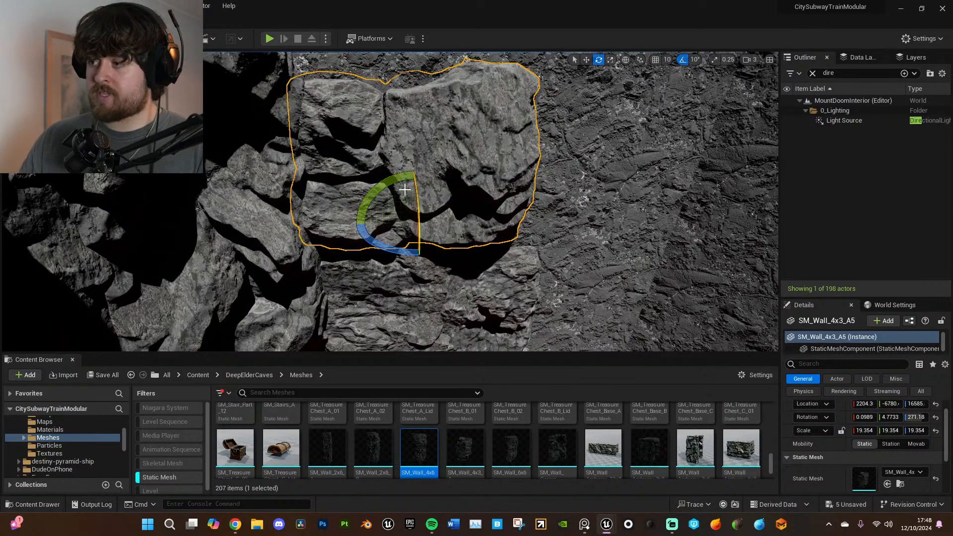
left_click_drag(395, 185, 467, 226)
key("w")
right_click_drag(425, 215, 425, 226)
left_click_drag(420, 202, 383, 252)
key("e")
left_click(682, 62)
- Duplicate another SM_Wall_4x3_A rock, turn the copy to about 5, 20 and 271 degrees and set it atop the far-wall stack
left_click(603, 200)
right_click_drag(602, 199, 612, 218)
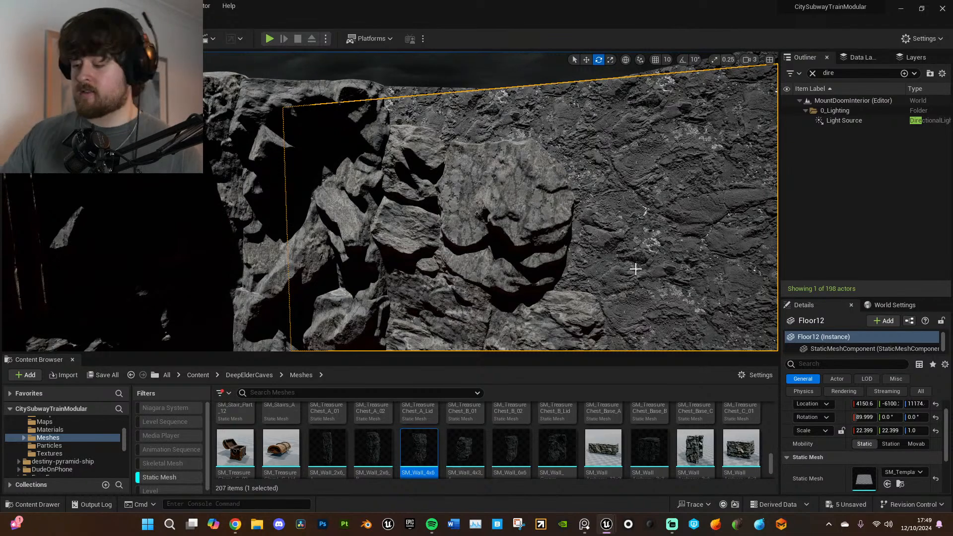
right_click_drag(667, 239, 590, 158)
left_click(433, 166)
right_click_drag(432, 166, 422, 166)
right_click_drag(325, 215, 323, 215)
right_click_drag(404, 221, 404, 221)
left_click_drag(264, 173, 566, 130, "alt")
key("w")
mouse_move(588, 181)
right_mouse_down()
mouse_move(593, 198)
mouse_move(600, 174)
right_mouse_up()
left_click_drag(492, 172, 458, 112)
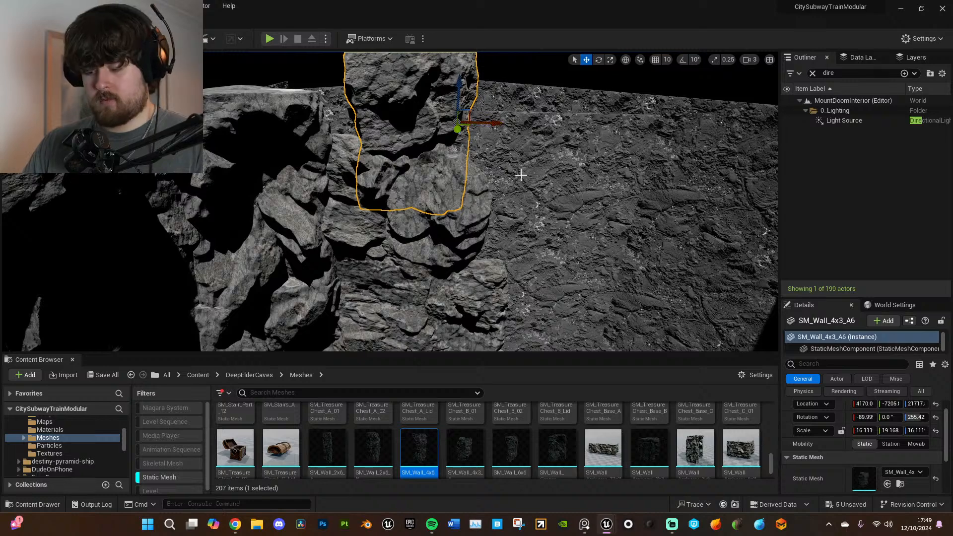
right_click_drag(521, 173, 522, 157)
key("e")
left_click_drag(428, 122, 456, 120)
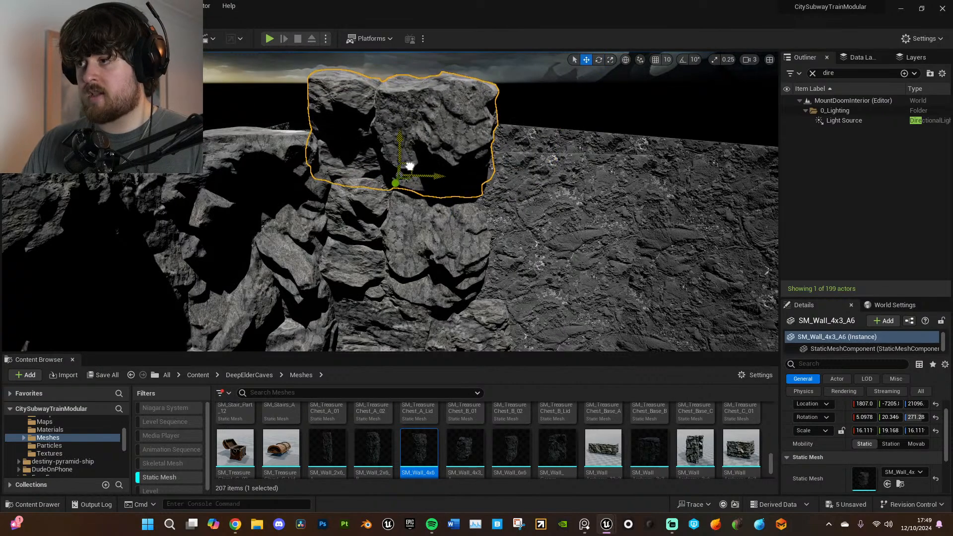
- Examine the cavern from around the bridge, the doorway and the character on the platform
right_click_drag(556, 201, 524, 233)
left_click(556, 201)
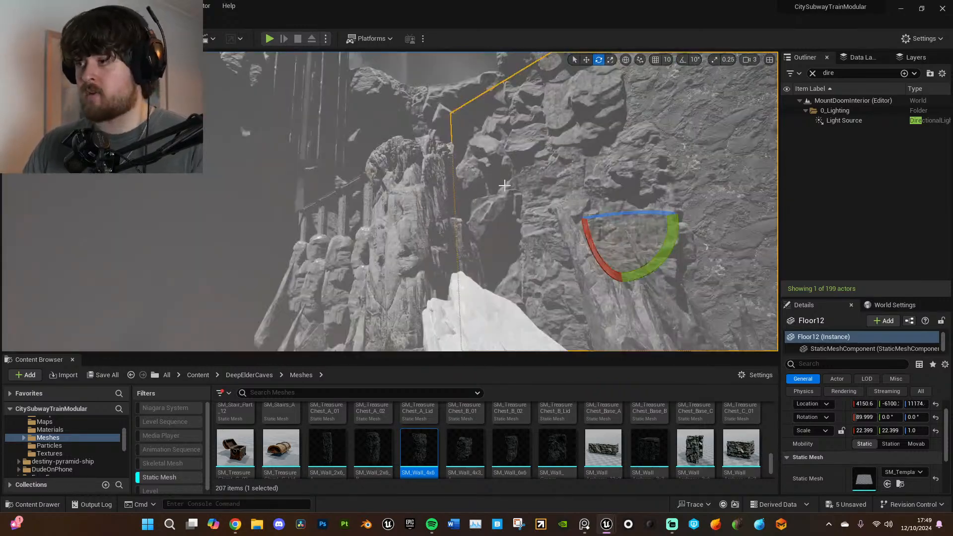
right_click_drag(505, 185, 504, 185)
right_click_drag(430, 114, 431, 114)
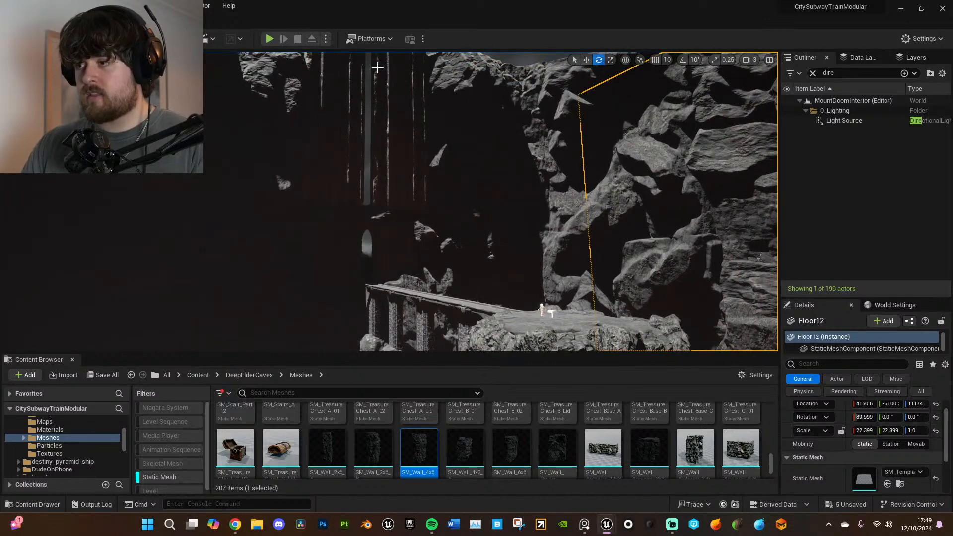
key("f")
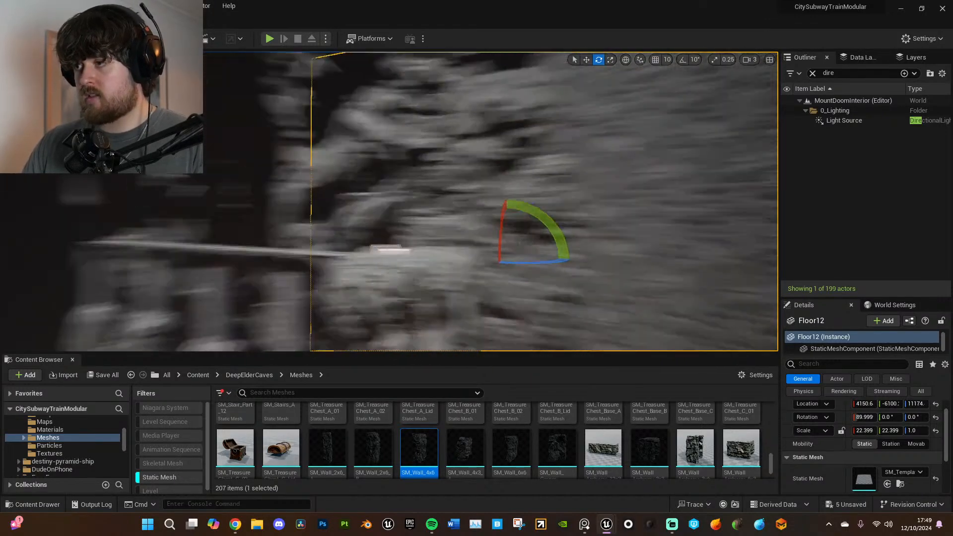
right_click_drag(366, 257, 366, 257)
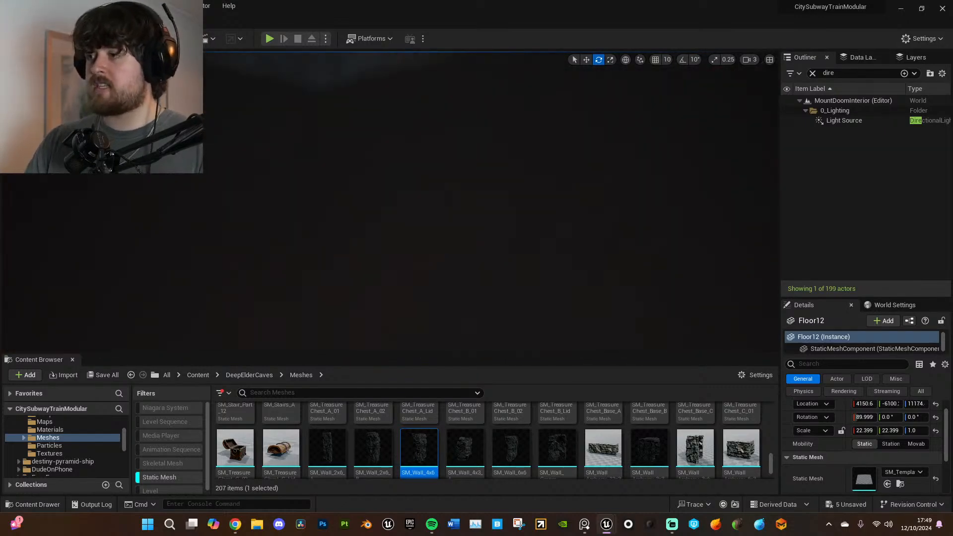
right_click_drag(366, 257, 366, 256)
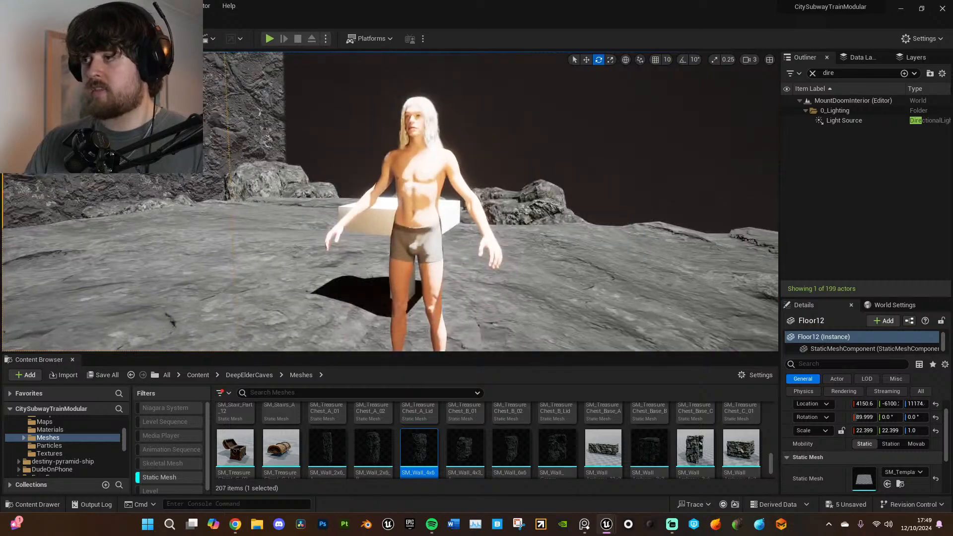
right_click_drag(365, 257, 323, 215)
left_click(359, 193)
left_click(393, 191)
- Select two stacked SM_Wall_Corner rocks, duplicate them together, rotate the pair and place it above the lava at the far wall's end
left_click(322, 216)
right_click_drag(226, 198, 226, 197)
left_click(272, 227, "shift")
right_click_drag(272, 228, 272, 228)
key("w")
left_click_drag(223, 194, 520, 224, "alt")
key("e")
left_click_drag(497, 183, 561, 161)
right_click_drag(538, 247, 561, 206)
right_click_drag(497, 223, 517, 253)
mouse_move(458, 170)
left_mouse_down()
mouse_move(462, 193)
mouse_move(463, 166)
mouse_move(462, 176)
left_mouse_up()
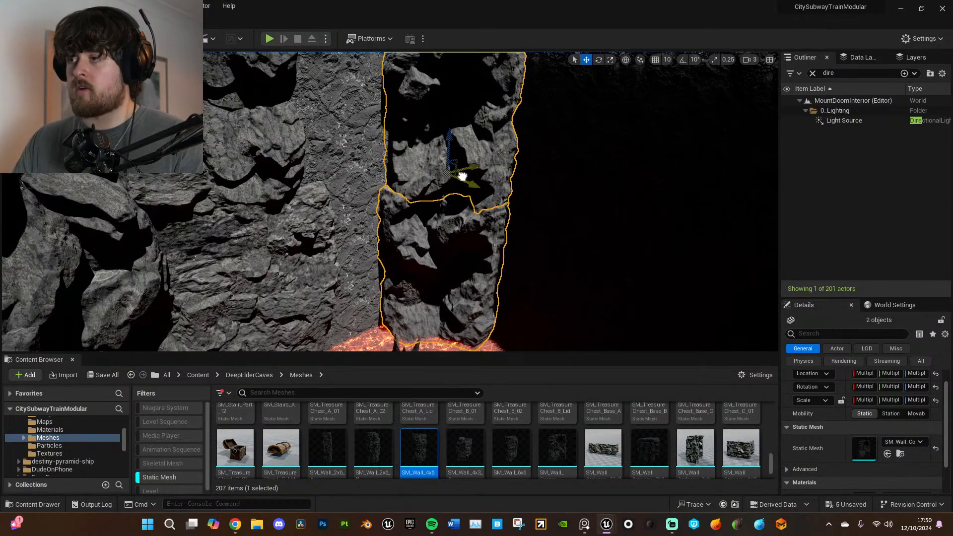
left_click(551, 226)
right_click_drag(550, 241, 550, 240)
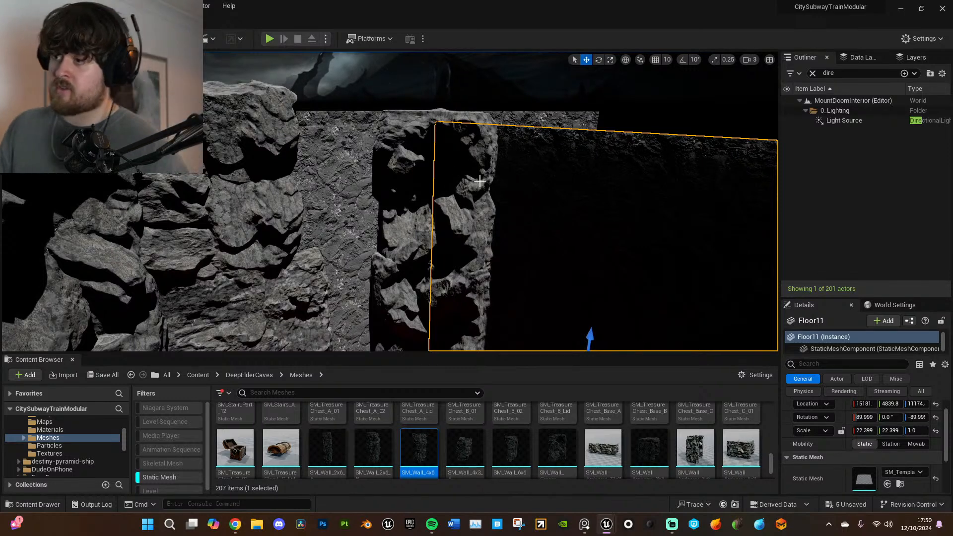
right_click_drag(583, 227, 588, 225)
right_click_drag(593, 283, 473, 239)
left_click(293, 193)
left_click(326, 187)
right_click_drag(367, 195, 422, 206)
- Duplicate the wide rock wall at the lava's edge and position the copy over the neighbouring gap just above the lava
left_click(491, 211)
right_click_drag(492, 211, 360, 248)
left_click_drag(357, 248, 495, 246, "alt")
key("e")
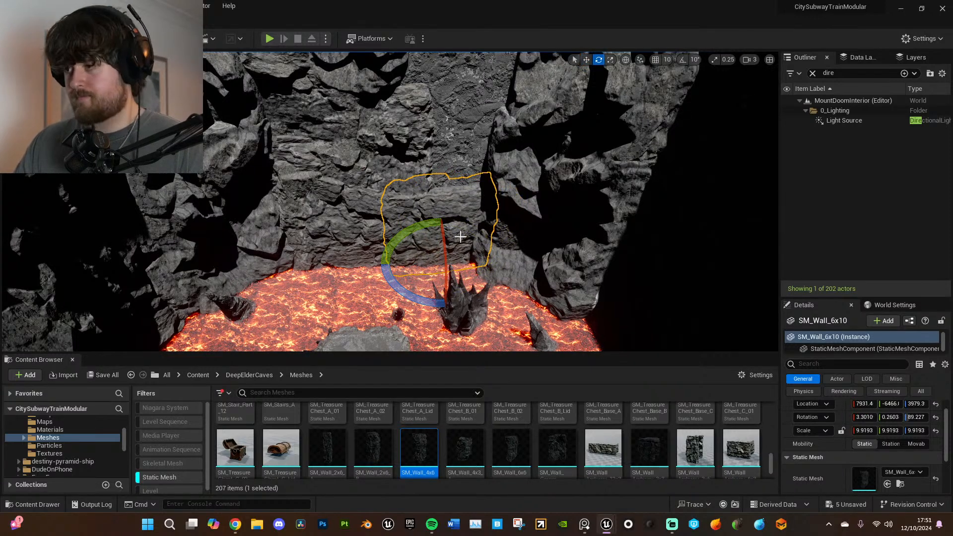
key("w")
left_click_drag(437, 233, 457, 163)
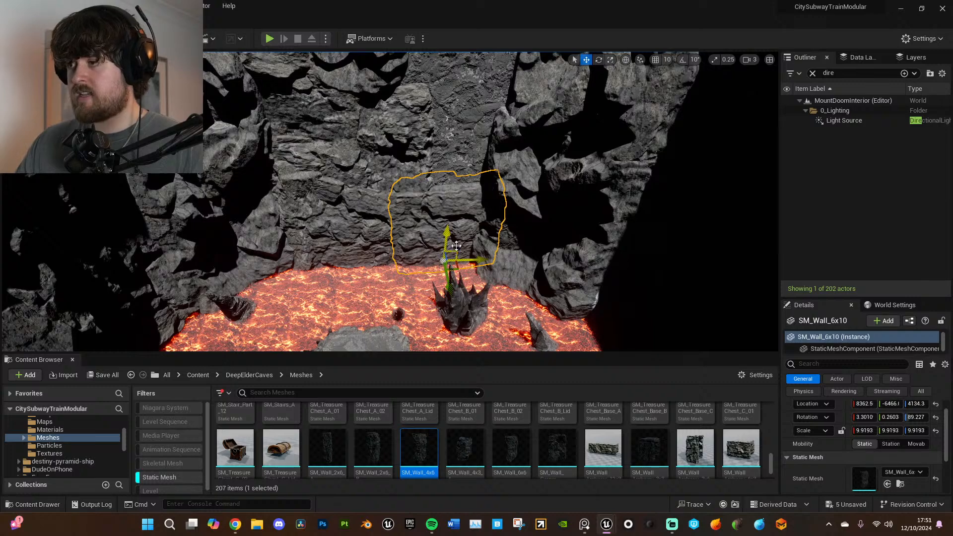
- Duplicate the SM_Wall_4x11 rock panel, turn the copy to a yaw of about 80° and lower it into the bare middle gap
left_click(456, 162)
right_click_drag(457, 163, 445, 211)
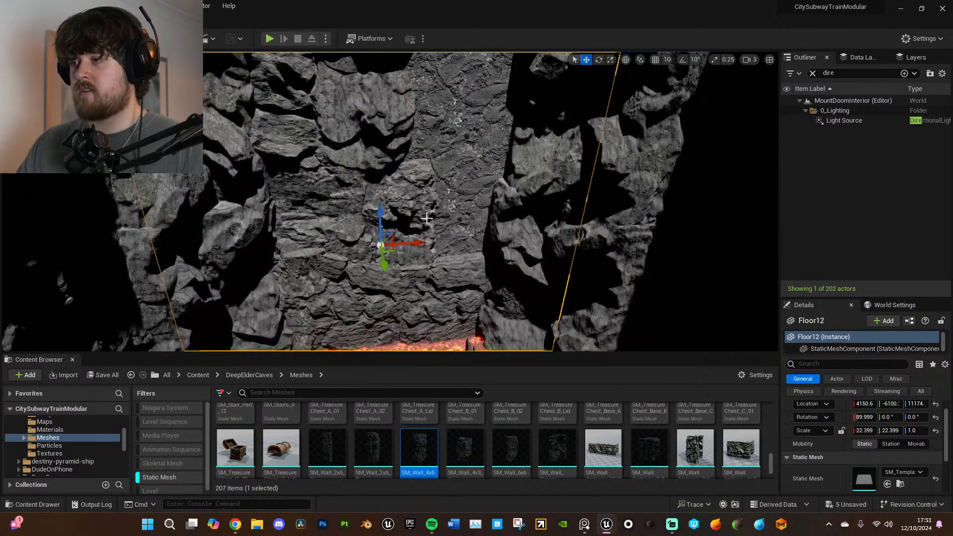
left_click(370, 276)
left_click(382, 244)
left_click(350, 232)
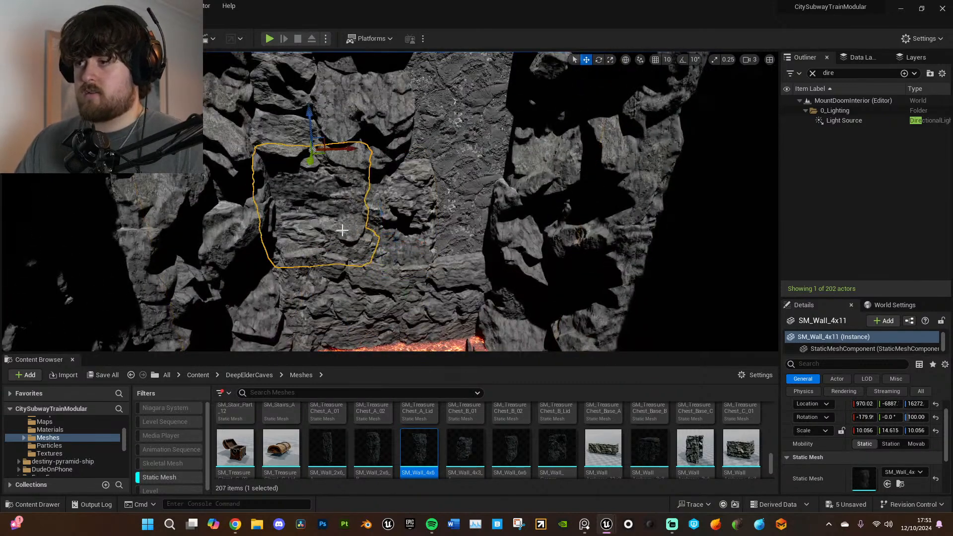
left_click_drag(343, 149, 419, 160, "alt")
key("e")
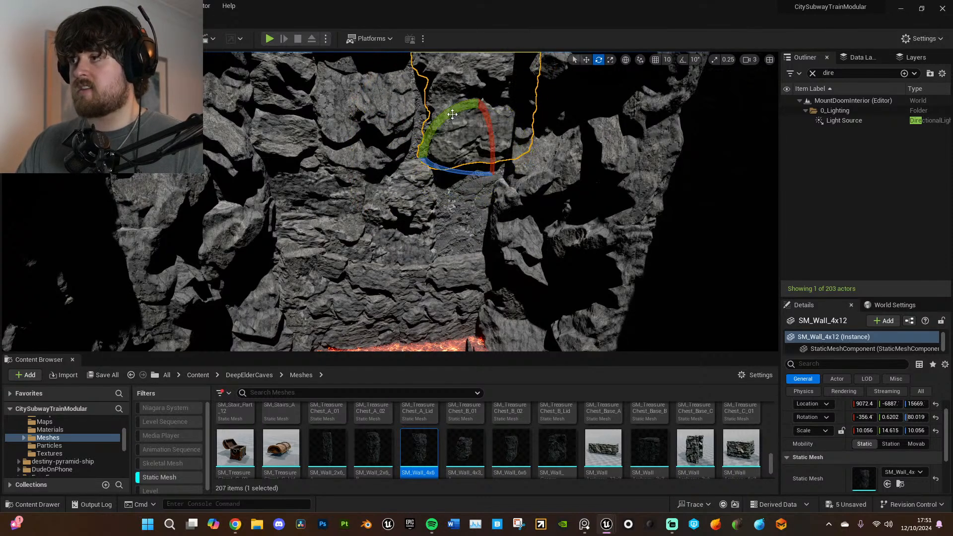
middle_click_drag(521, 138, 488, 152)
key("w")
left_click_drag(472, 162, 466, 274)
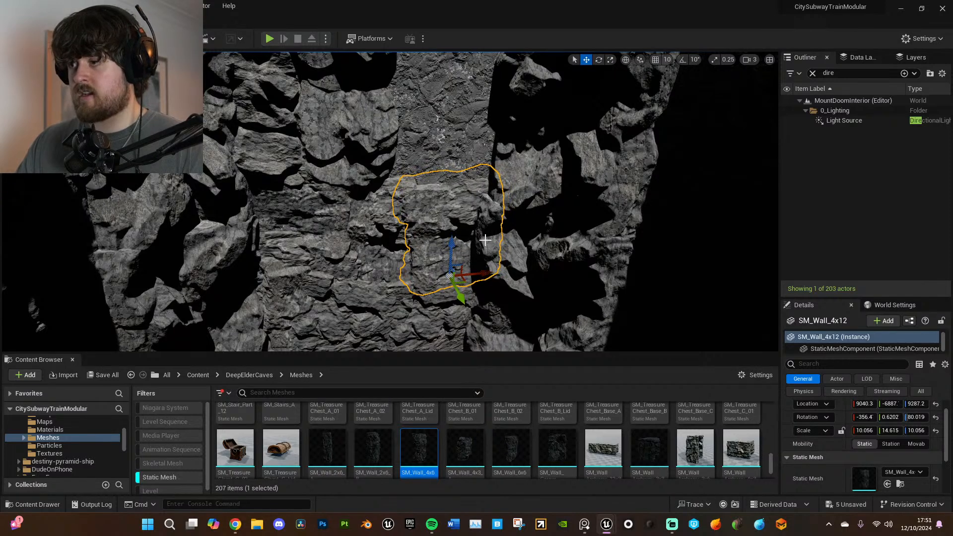
- Enlarge the copied middle panel to a scale of about 13.8 × 18.4 × 13.8 and rotate it to a yaw of about 96°
key("r")
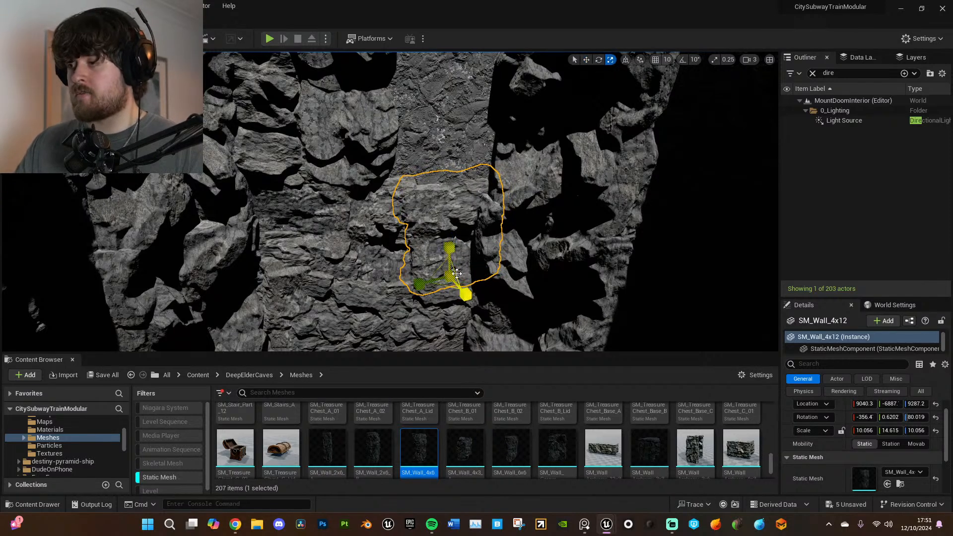
left_click_drag(450, 278, 469, 265)
mouse_move(469, 265)
right_mouse_down()
mouse_move(468, 277)
mouse_move(467, 263)
right_mouse_up()
key("e")
left_click_drag(457, 267, 461, 253)
key("w")
left_click(504, 251)
scroll(508, 255, "up", 3)
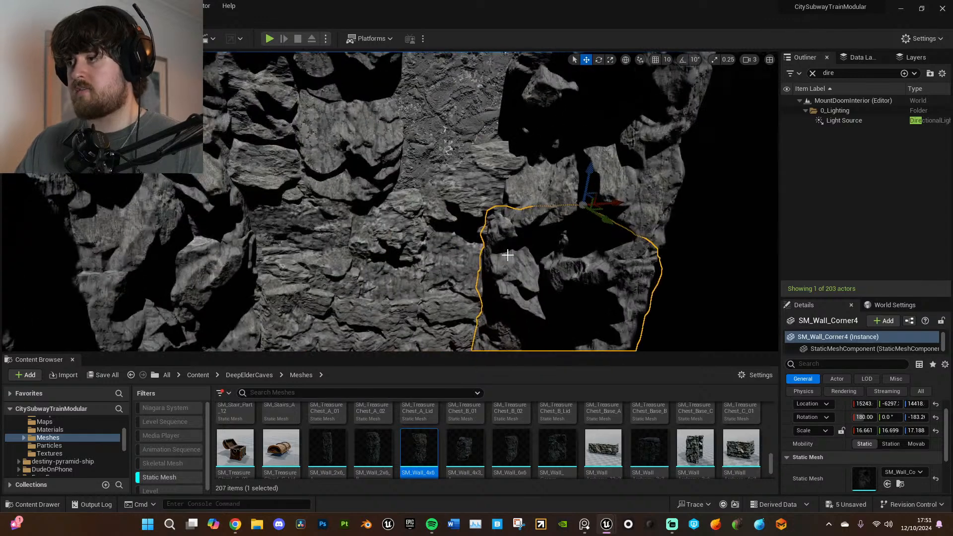
left_click(496, 189)
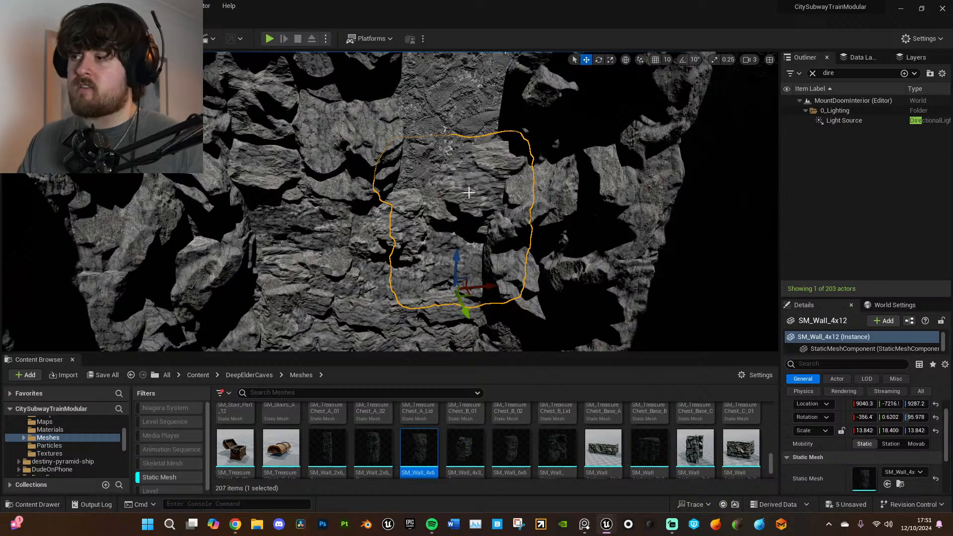
right_click_drag(429, 179, 431, 171)
- Duplicate the SM_Wall_4x3_A2 rock panel from the side wall and place the copy over the bare strip near the cliff's top
left_click(296, 168)
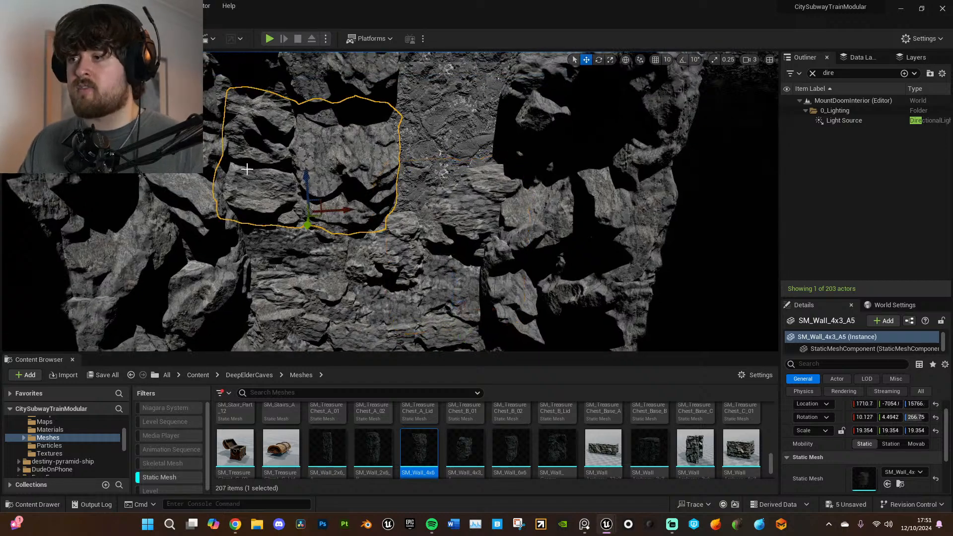
left_click(198, 182)
right_click_drag(197, 182, 185, 179)
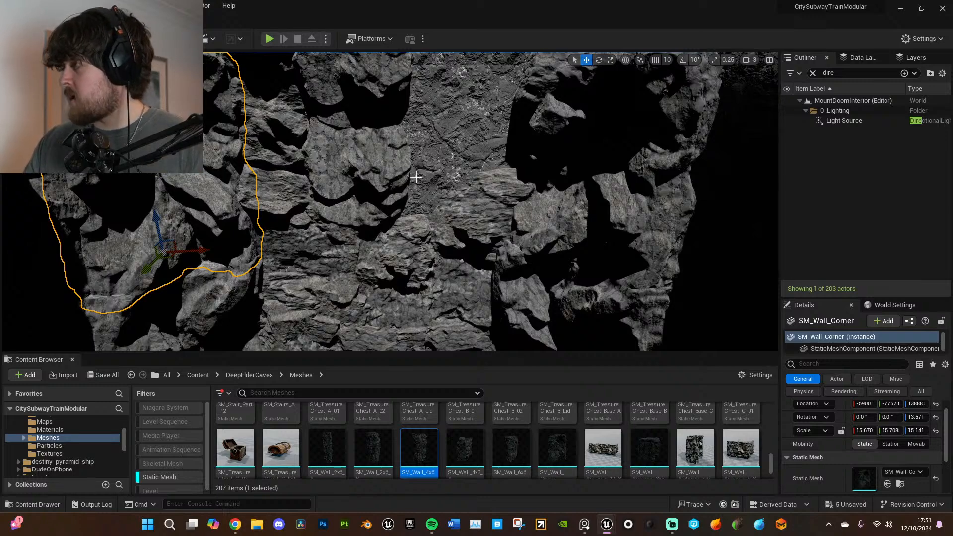
right_click_drag(455, 188, 123, 219)
left_click(382, 187)
left_click(404, 120)
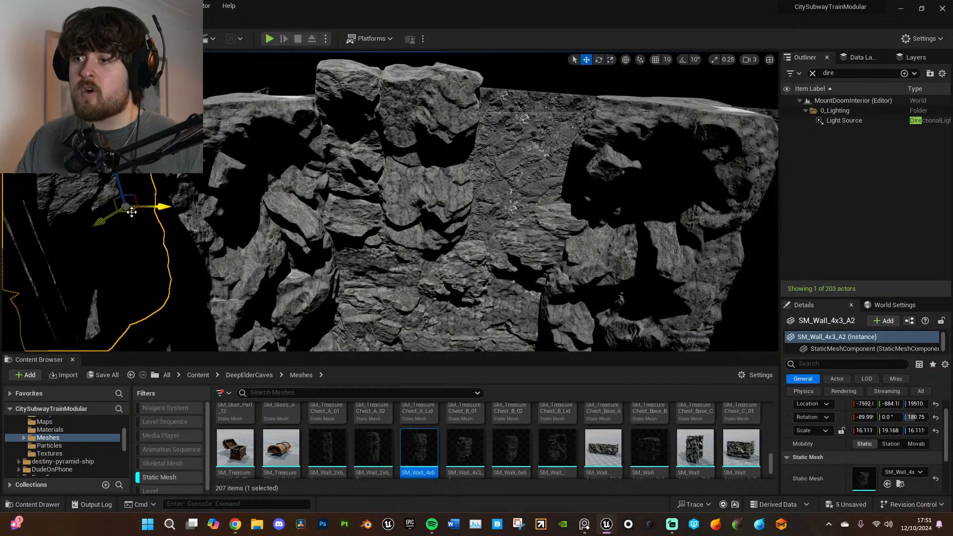
left_click_drag(132, 212, 503, 154, "alt")
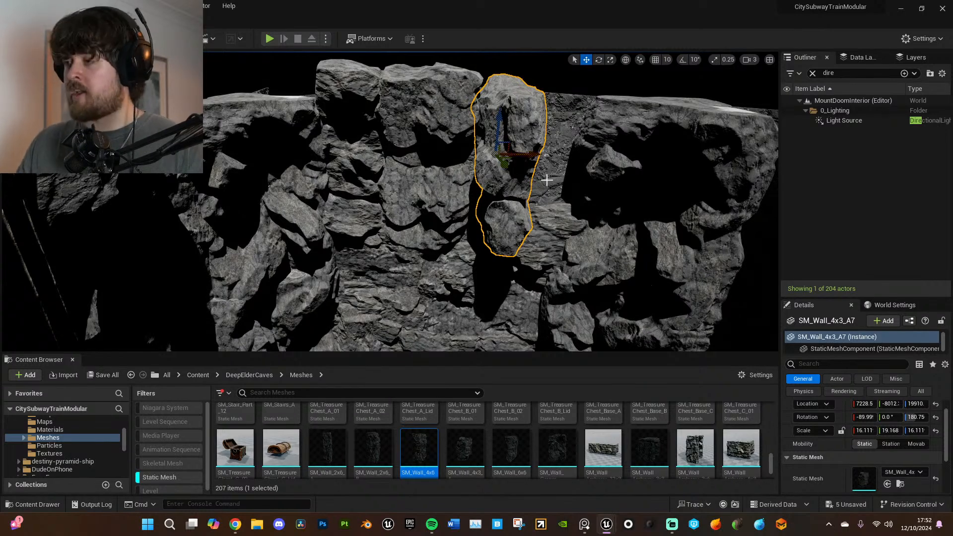
right_click_drag(560, 196, 559, 206)
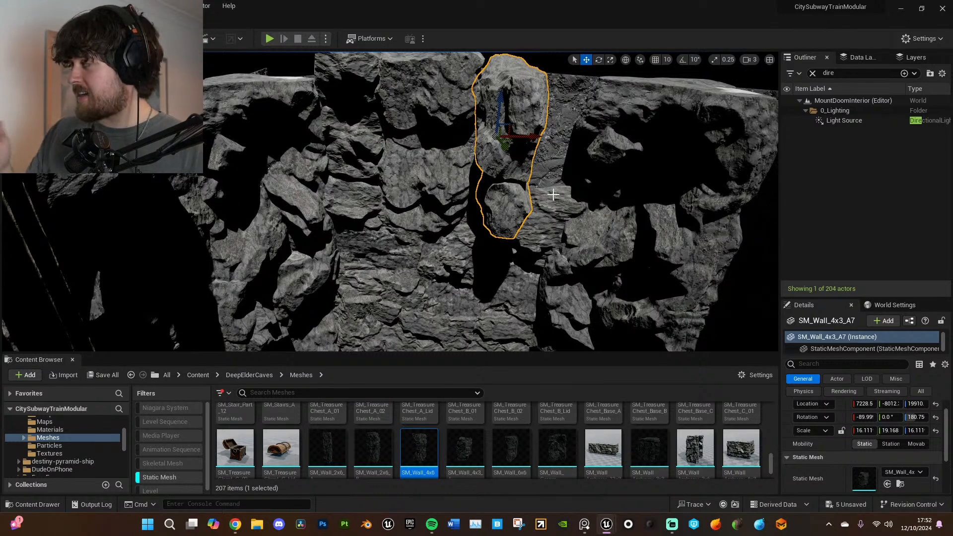
right_click_drag(565, 192, 565, 192)
- Turn the copied upper panel to a yaw of about 263° so its face covers the strip, and shift it towards the corner rock
key("e")
left_click_drag(450, 171, 517, 172)
key("w")
left_click_drag(459, 168, 526, 175)
- Tilt the upper panel, enlarge it to about 18.6 × 21.7 × 18.6 and lower it into the gap between its neighbours
key("e")
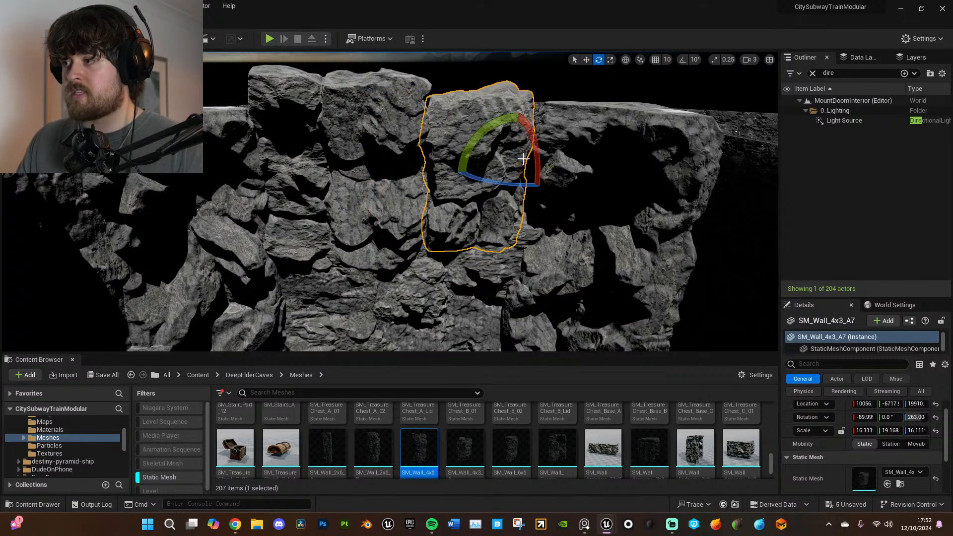
left_click_drag(481, 134, 510, 206)
key("r")
key("w")
right_click_drag(526, 243, 524, 273)
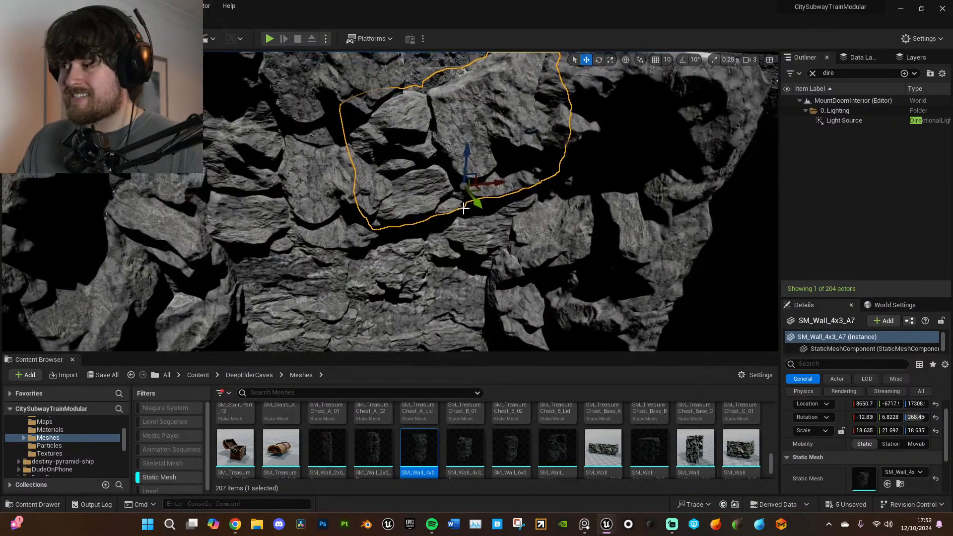
mouse_move(475, 195)
left_mouse_down()
mouse_move(475, 177)
mouse_move(473, 187)
left_mouse_up()
left_click_drag(441, 150, 449, 158)
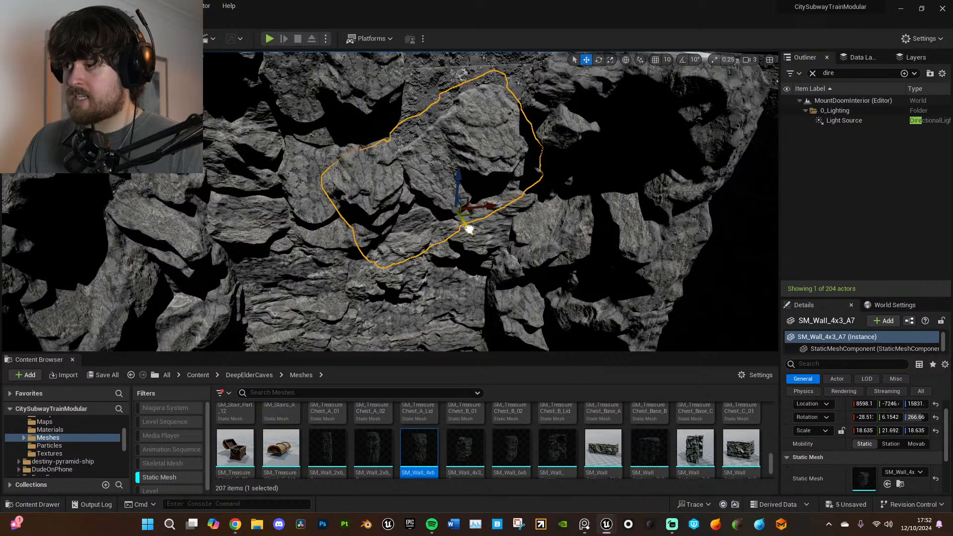
- Examine the rock walls around the lava pool from a distance for remaining gaps
left_click(571, 209)
right_click_drag(571, 208, 445, 169)
key("s")
key("s")
key("w")
key("w")
key("s")
left_click(332, 151)
right_click_drag(332, 150, 260, 194)
left_click(104, 209)
right_click_drag(215, 247, 402, 245)
left_click(427, 315)
right_click_drag(426, 315, 573, 310)
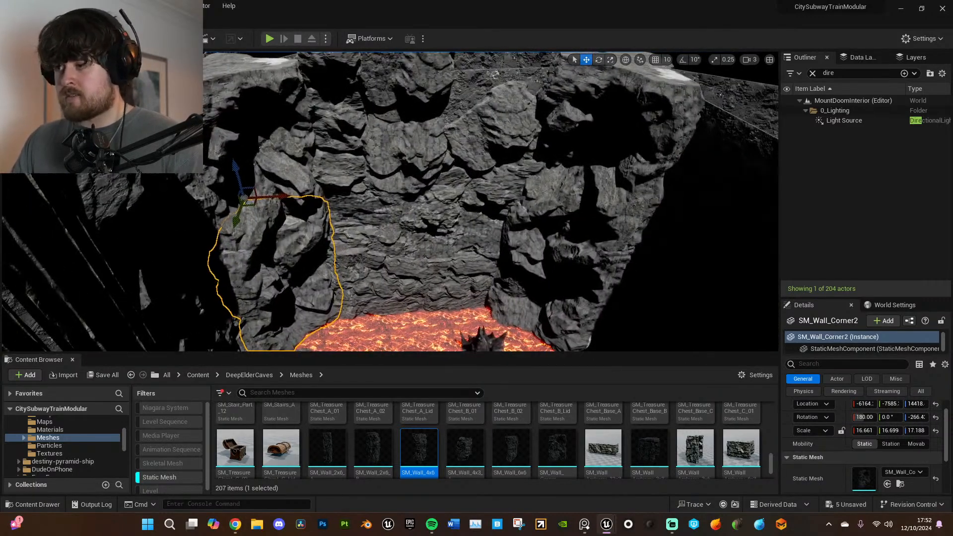
- Duplicate the lava-edge rock wall up to the top of the cliff and turn the copy to a yaw of about 268°
left_click(472, 293)
right_click_drag(471, 293, 473, 295)
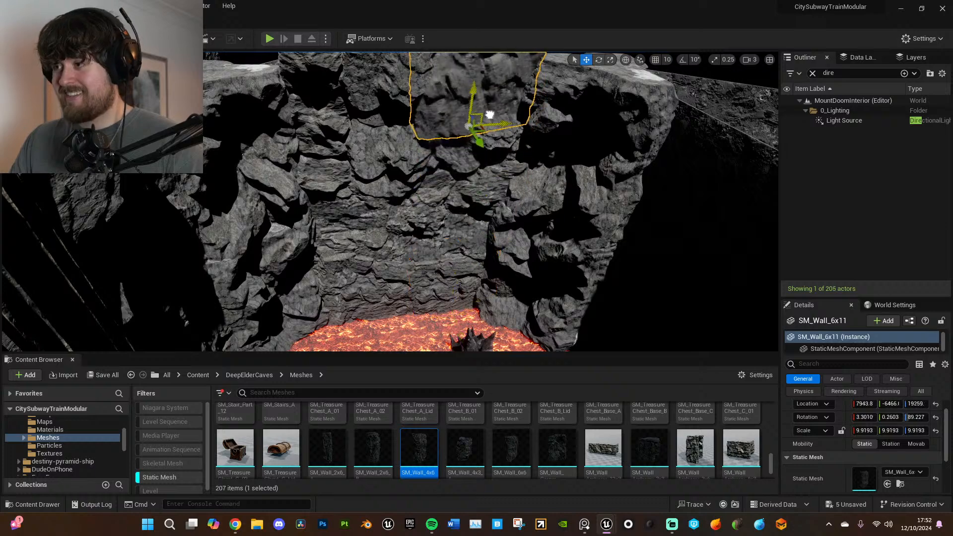
right_click_drag(514, 167, 519, 141)
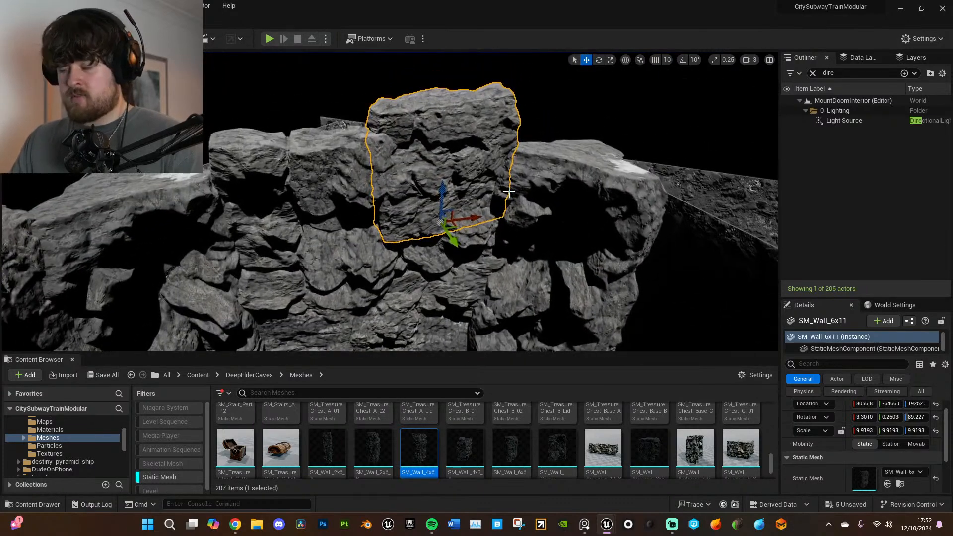
key("e")
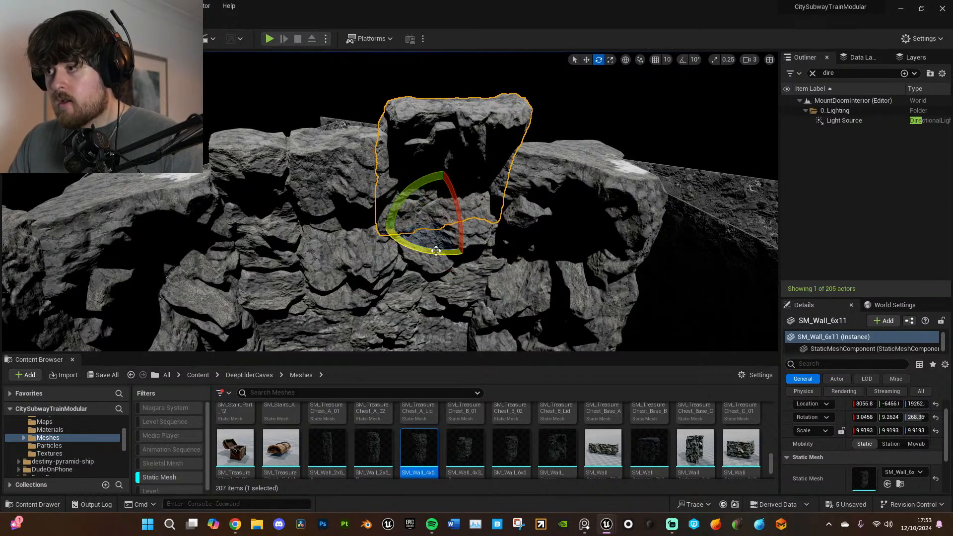
- Roll the SM_Wall_6x10 rock wall at the lava's edge to about 69° to vary its surface
left_click(568, 194)
right_click_drag(568, 195, 561, 265)
left_click(486, 243)
left_click_drag(487, 249, 528, 285)
key("w")
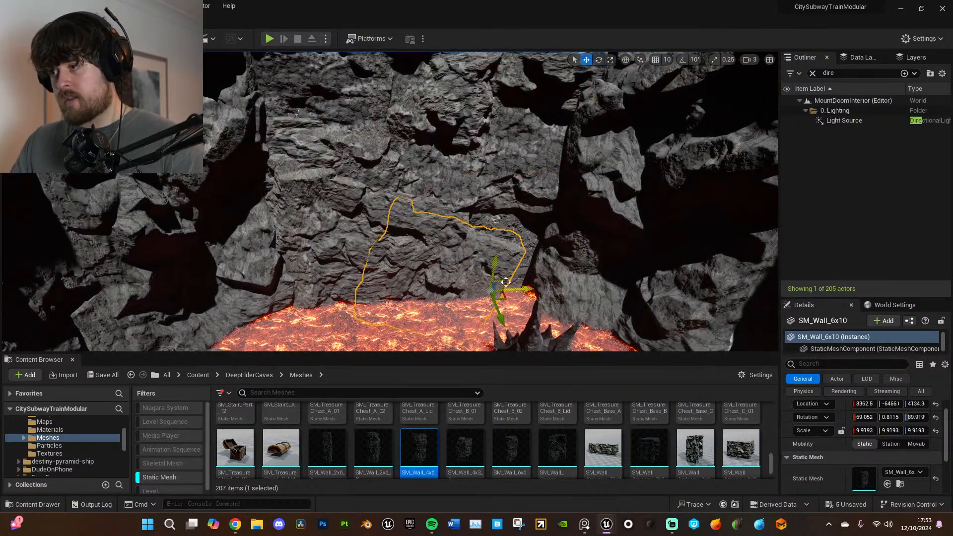
- Tilt the middle panel SM_Wall_4x12 further and shift it sideways and slightly up to blend with the surrounding rocks
left_click(466, 175)
left_click(520, 159)
key("f")
key("e")
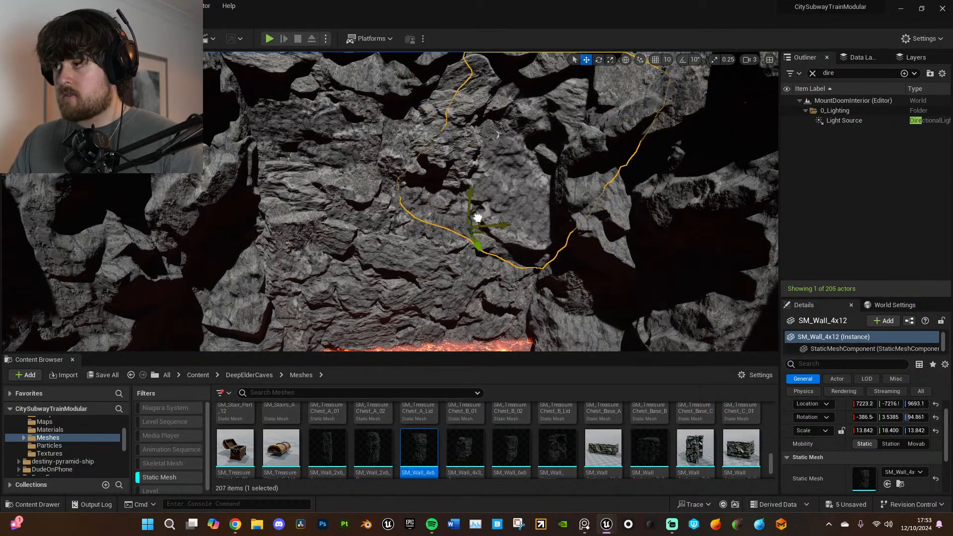
left_click(572, 223)
left_click(485, 228)
- Inspect the filled cliff wall from several distances and select the directional light
left_click(623, 227)
right_click_drag(624, 227, 683, 219)
key("s")
key("w")
key("s")
key("w")
key("s")
key("w")
key("s")
key("s")
left_click(874, 121)
right_click_drag(464, 266, 465, 299)
key("e")
key("s")
right_click_drag(464, 266, 395, 164)
- Select all 14 rock pieces of the finished cliff wall, from the top panels and both corners down to the lava's edge
left_click(416, 163)
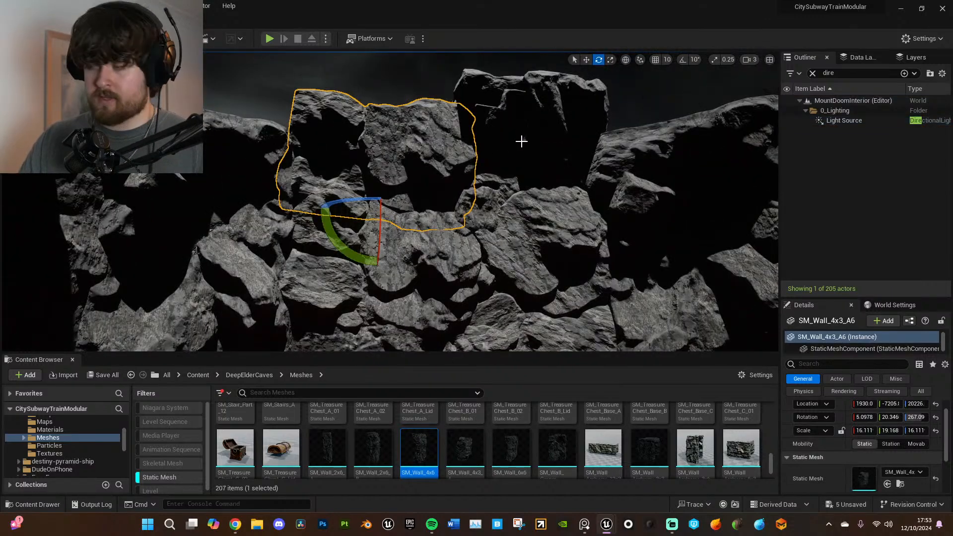
left_click(526, 144, "shift")
right_click_drag(540, 149, 571, 157)
left_click(595, 153, "shift")
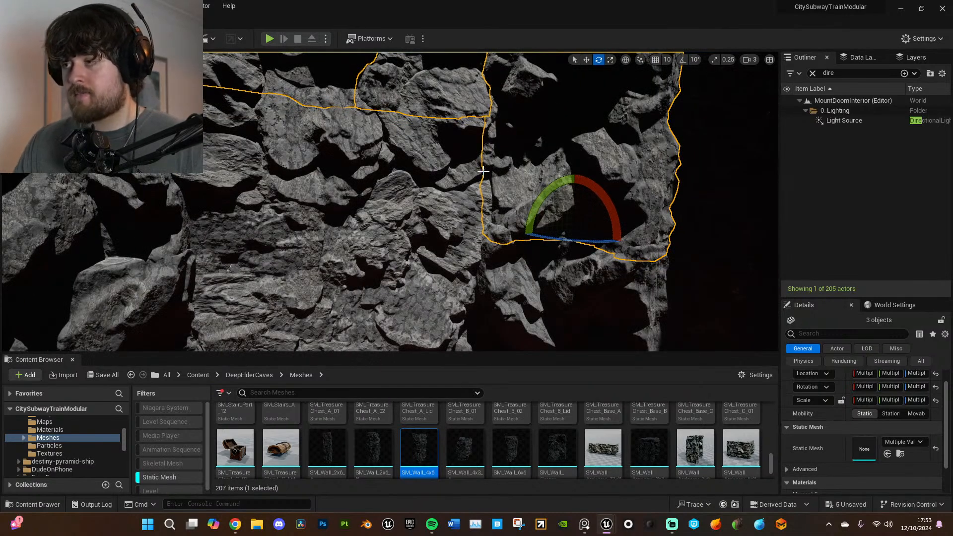
left_click(527, 172, "ctrl")
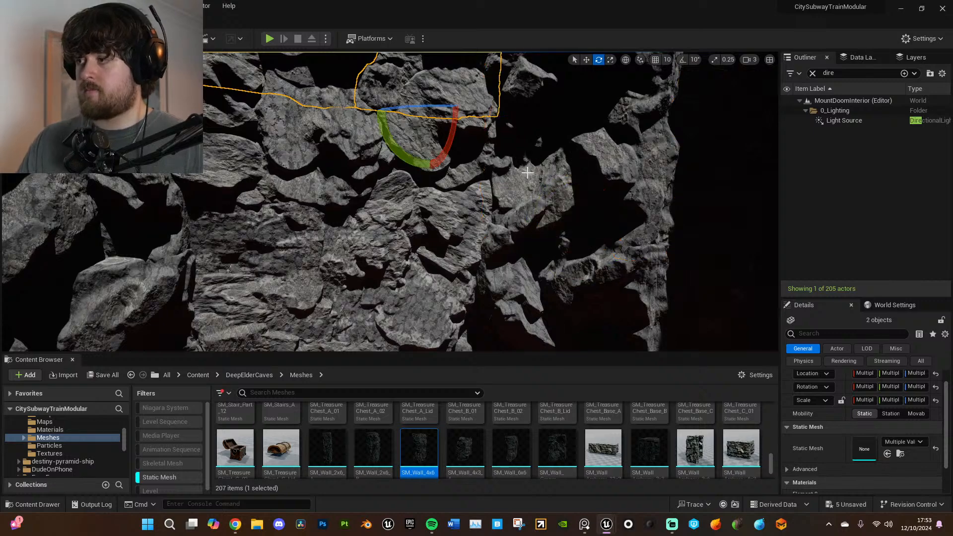
left_click(463, 179, "ctrl")
left_click(254, 121, "ctrl")
right_click_drag(410, 149, 321, 127)
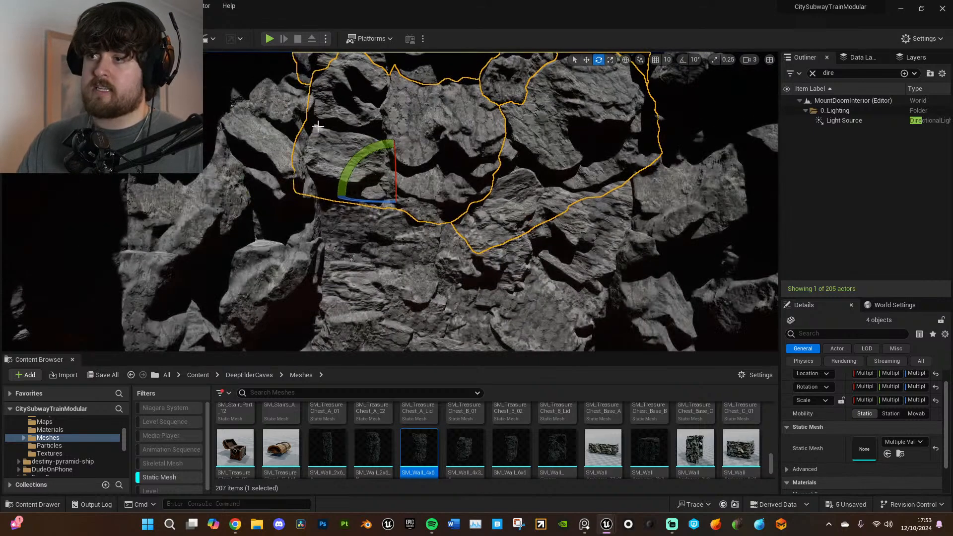
left_click(430, 257, "ctrl")
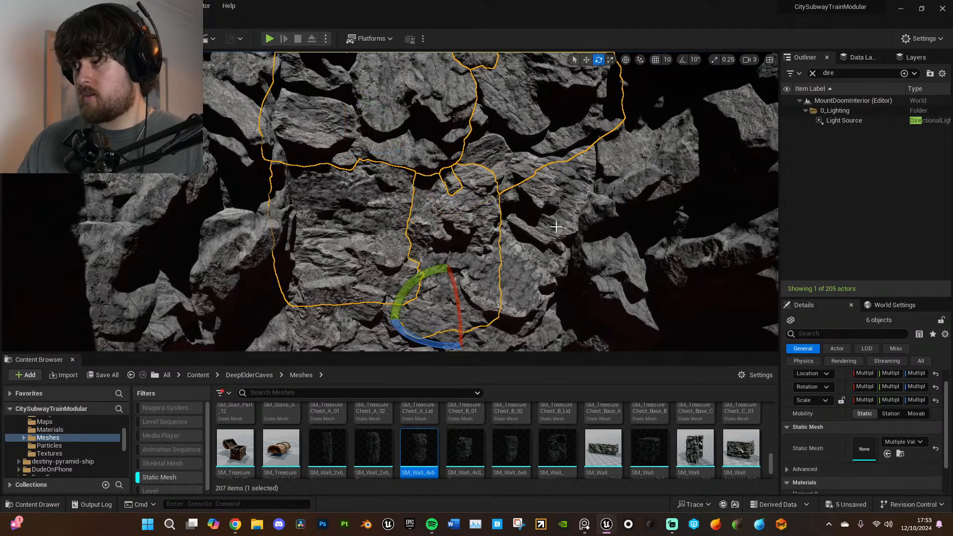
left_click(631, 149, "shift")
right_click_drag(641, 187, 641, 223)
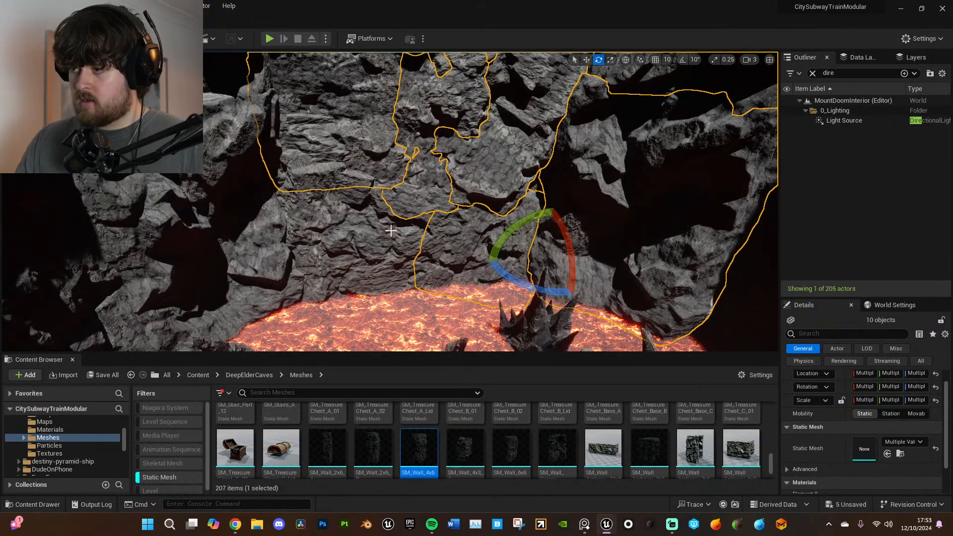
left_click(271, 258, "shift")
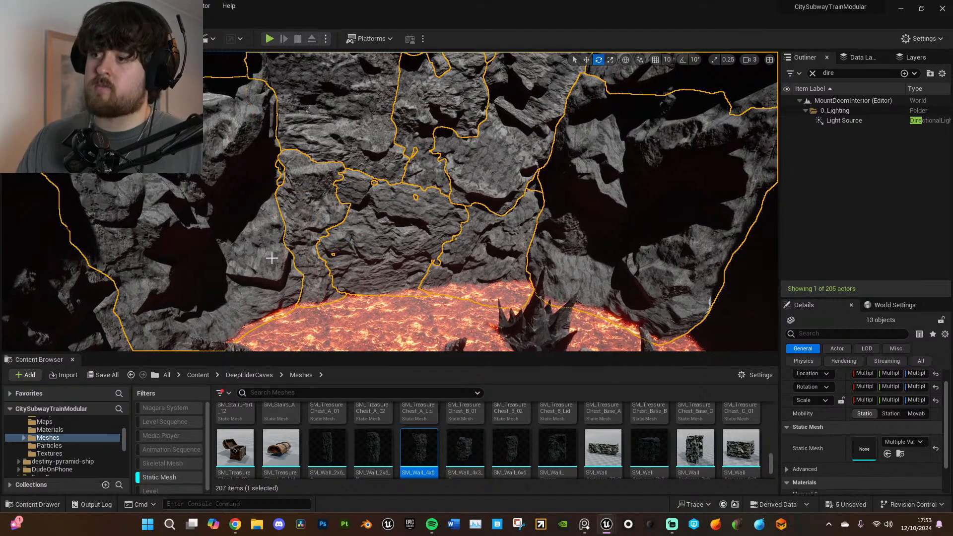
right_click_drag(355, 237, 331, 216)
left_click(184, 187, "shift")
right_click_drag(184, 187, 337, 214)
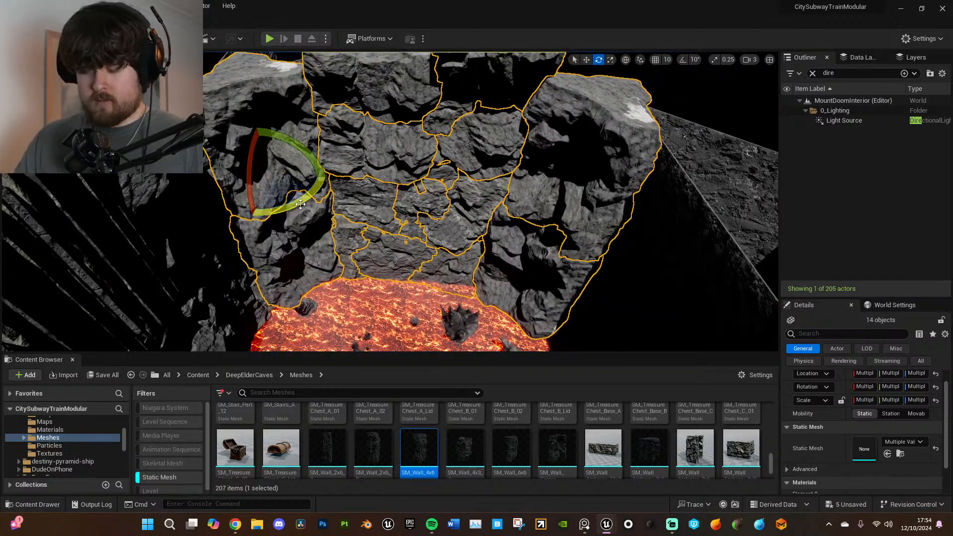
- Duplicate the selected cliff wall pieces and rotate the copies about 180° around the vertical axis
left_click_drag(310, 199, 538, 136, "alt")
left_click_drag(415, 159, 403, 131, "alt")
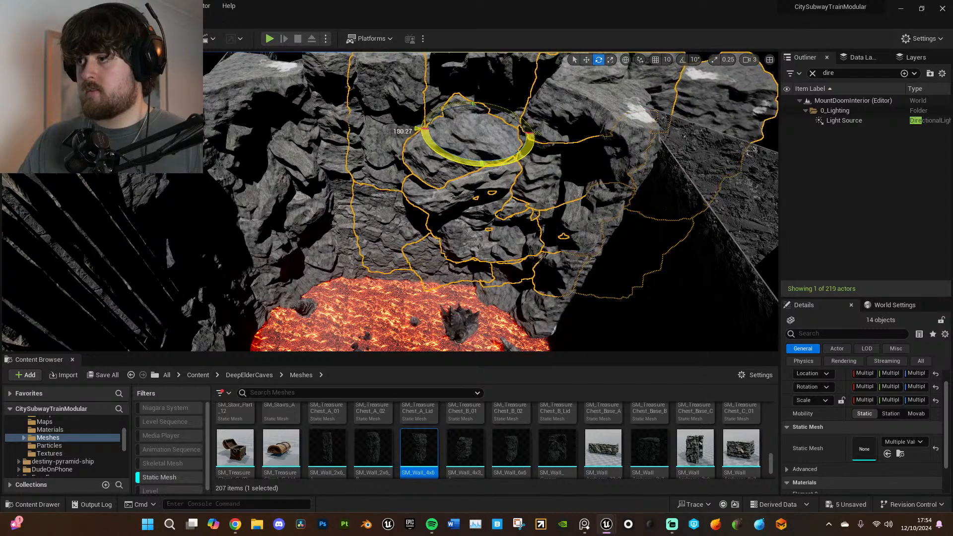
right_click_drag(334, 235, 334, 235)
- Move the copied cliff wall across to the opposite side of the lava chamber
key("w")
left_click_drag(304, 140, 722, 184)
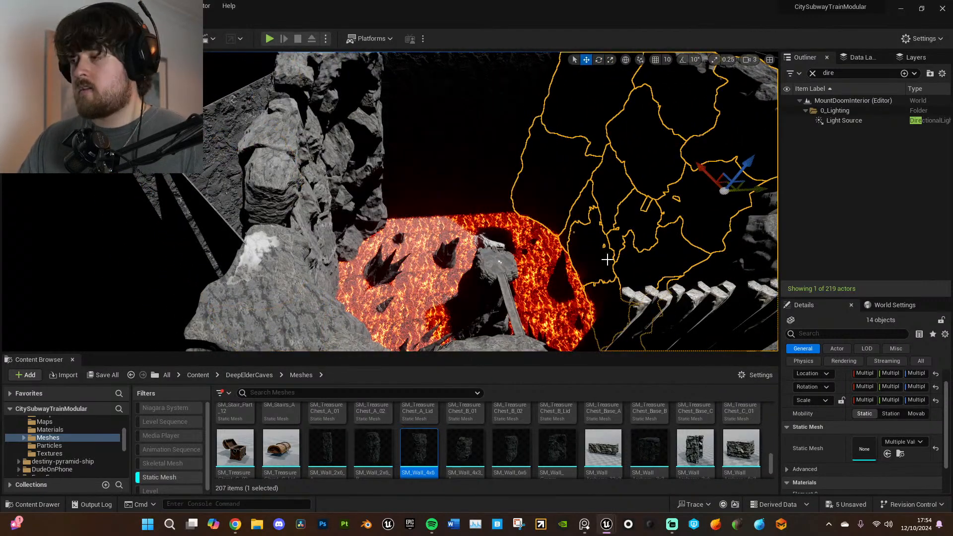
right_click_drag(604, 255, 634, 255)
right_click(477, 130)
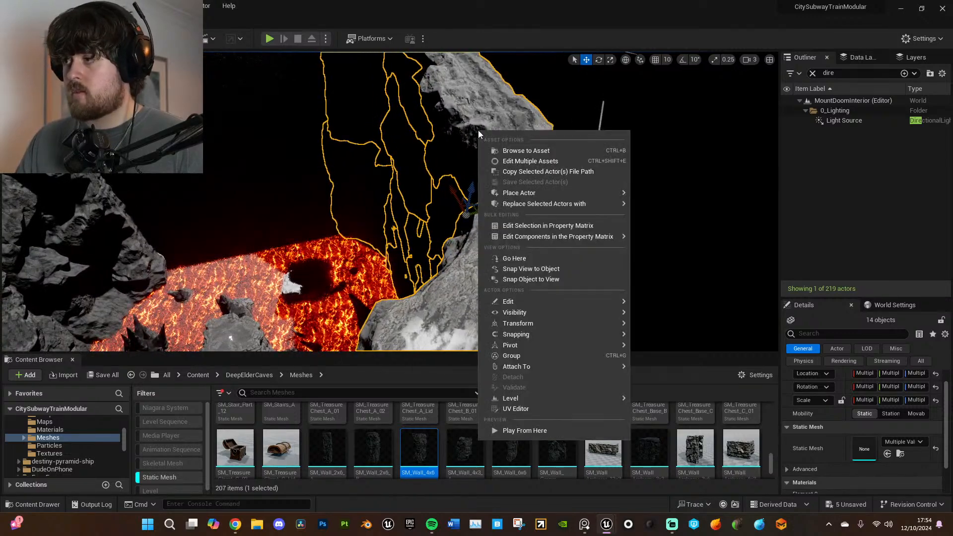
- Group the 14 copied cliff wall pieces and rotate the directional light so that it illuminates them
left_click(532, 355)
right_click_drag(532, 355, 532, 355)
double_click(843, 120)
left_click_drag(414, 235, 378, 251)
right_click_drag(424, 234, 424, 234)
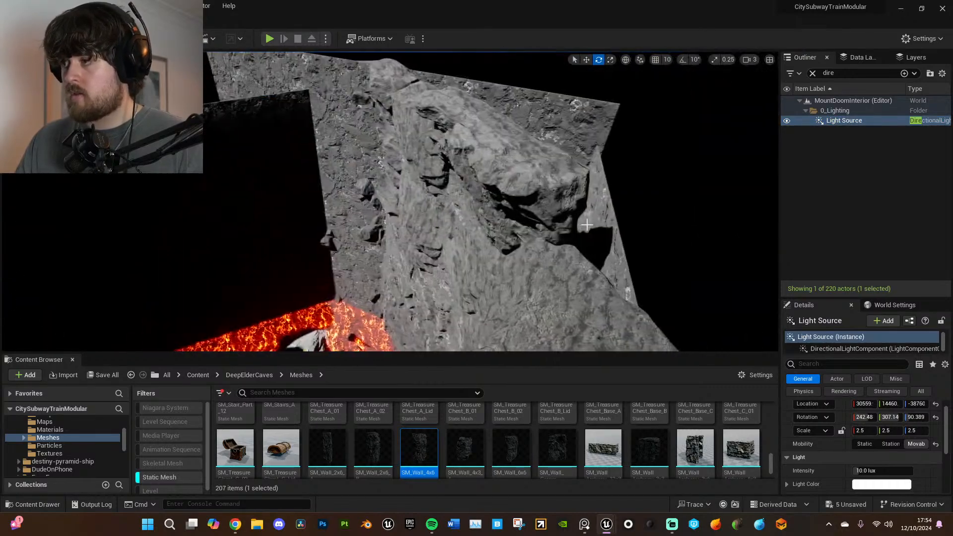
- Select the grouped cliff wall copy and move it into place along the opposite edge of the lava pool
left_click(589, 231)
left_click(500, 226)
right_click_drag(500, 226, 500, 226)
left_click_drag(357, 232, 348, 229)
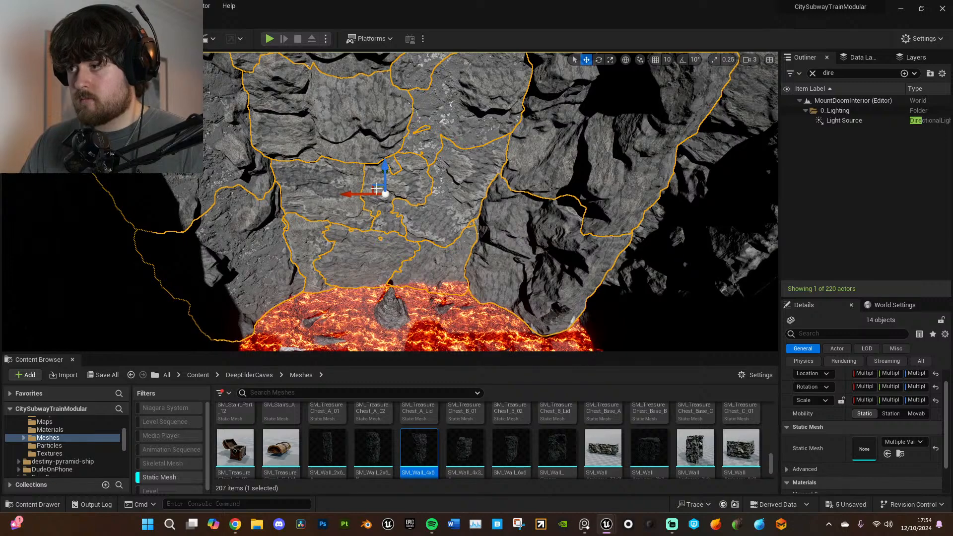
right_click_drag(397, 191, 428, 188)
left_click_drag(411, 202, 433, 215)
right_click_drag(434, 215, 588, 190)
- Ungroup the copied cliff wall and select its upper corner piece beside the open end
right_click(477, 177)
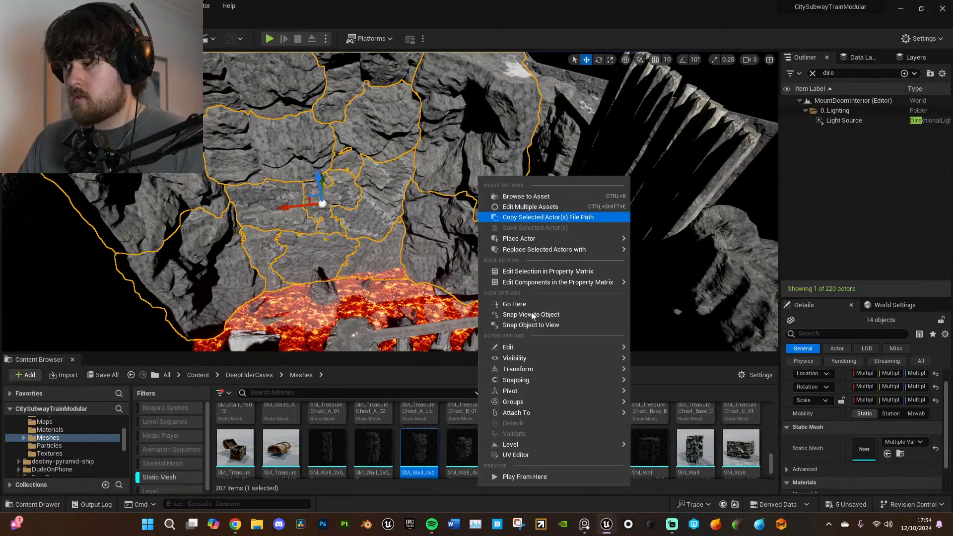
left_click(643, 403)
left_click(471, 174)
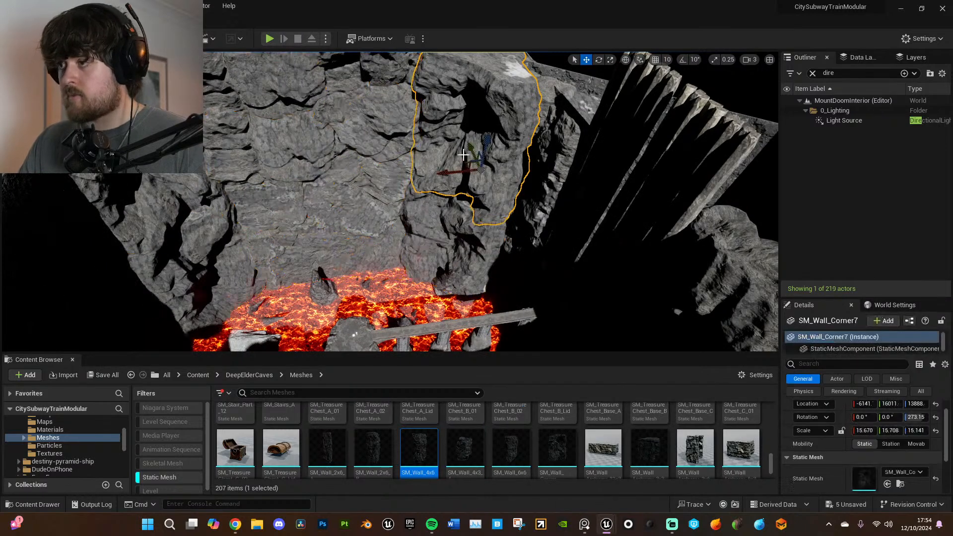
- Reposition and resize the copied wall's corner pieces, scaling the lower one to about 16.7 × 16.7 × 18.5
left_click_drag(466, 163, 476, 146)
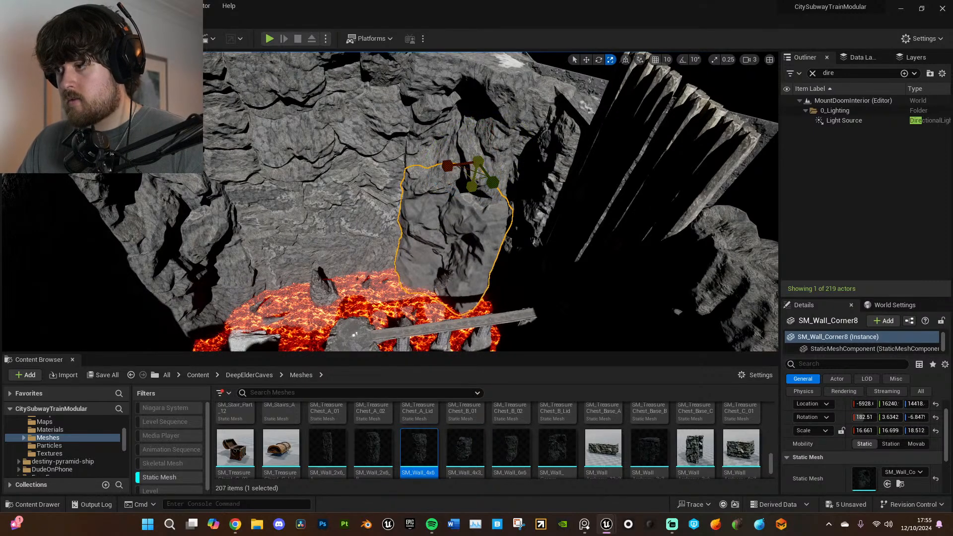
right_click_drag(511, 236, 452, 273)
key("w")
key("s")
key("w")
key("s")
key("w")
key("s")
key("s")
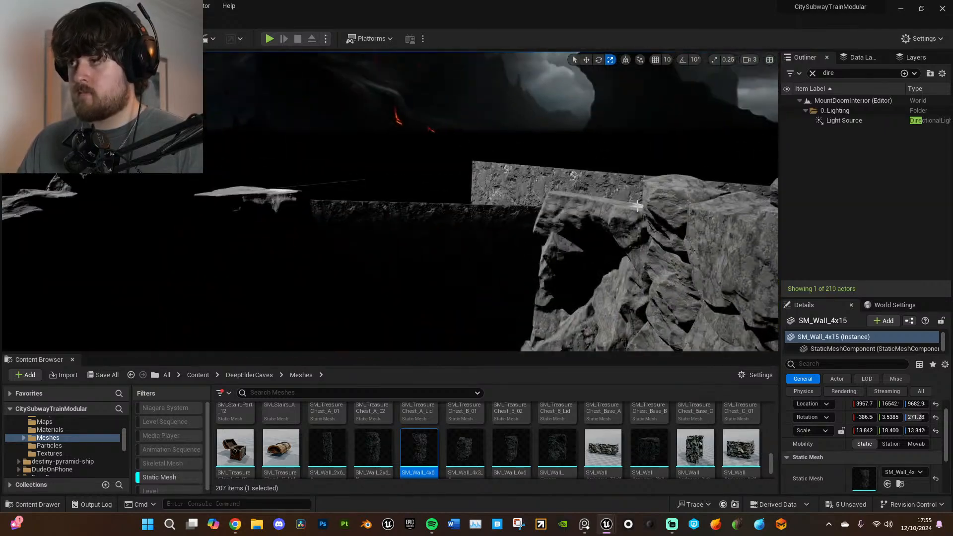
- Rotate the directional light so that it shines on the bare end wall behind the rock platform
double_click(863, 120)
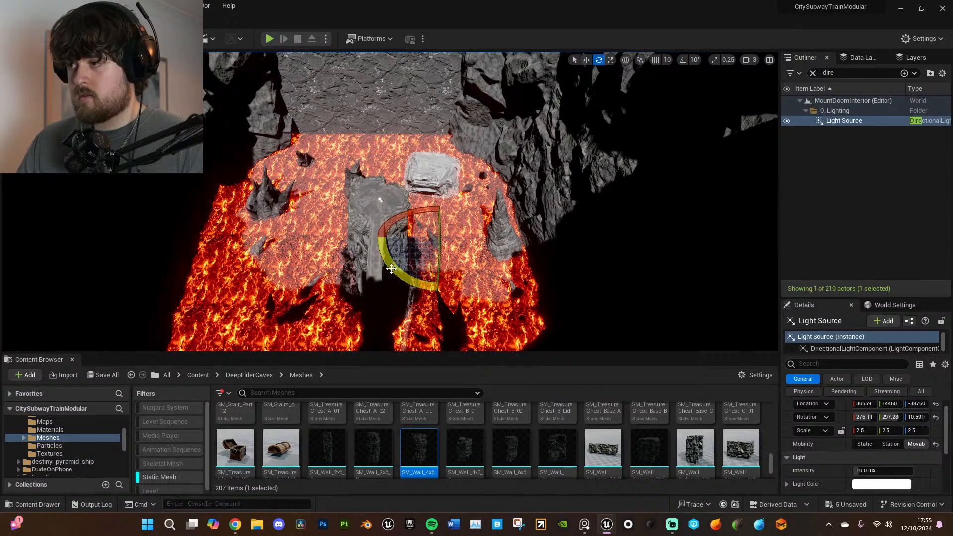
right_click_drag(390, 202, 258, 211)
right_click_drag(471, 213, 492, 240)
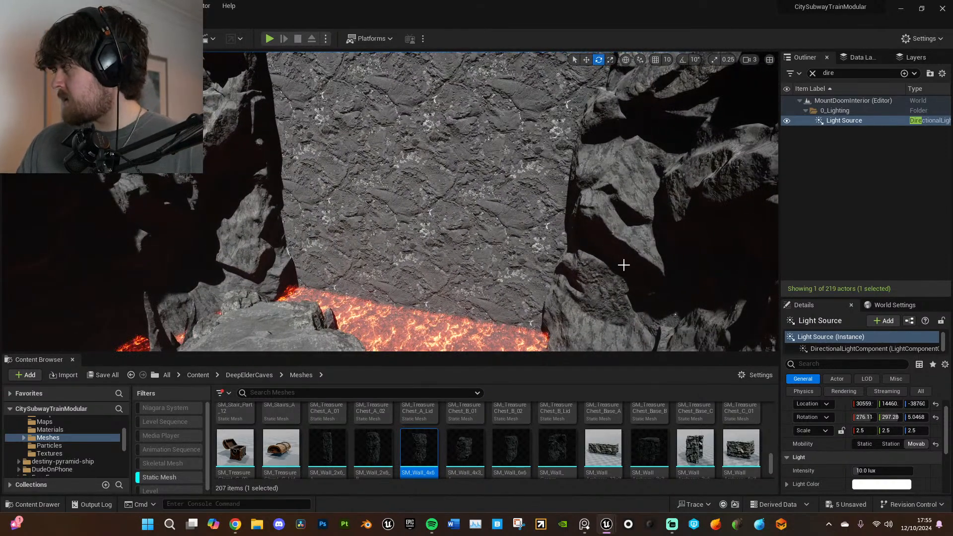
right_click_drag(574, 262, 584, 279)
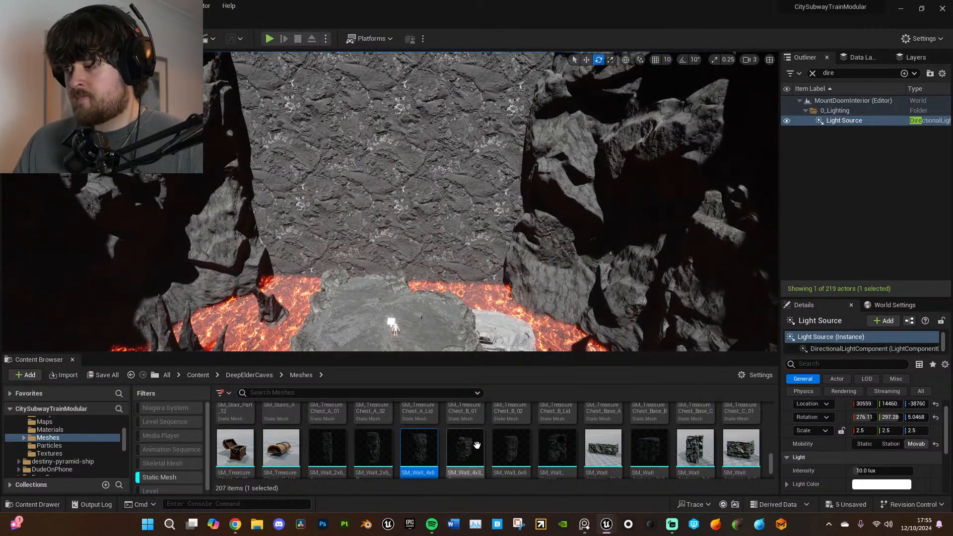
- Place an SM_Wall_Corner mesh scaled to about 11.7 at the bare end wall's lower right, just above the lava
left_click_drag(566, 454, 509, 188)
right_click_drag(620, 280, 531, 238)
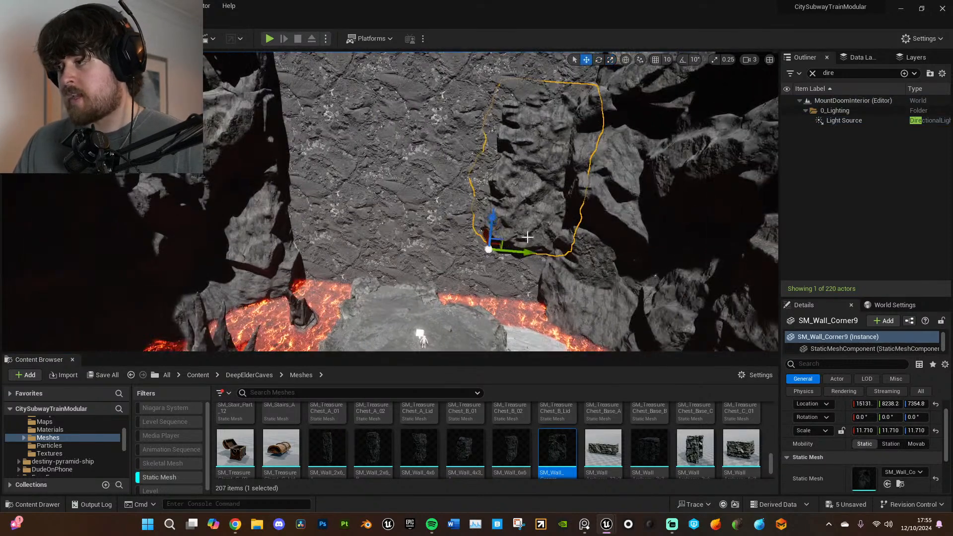
left_click_drag(504, 236, 508, 263)
key("e")
key("w")
left_click_drag(484, 300, 513, 321)
- Add an SM_Wall_4x3_A mesh scaled to about 15.3 at the end wall's lower left
left_click_drag(465, 449, 392, 189)
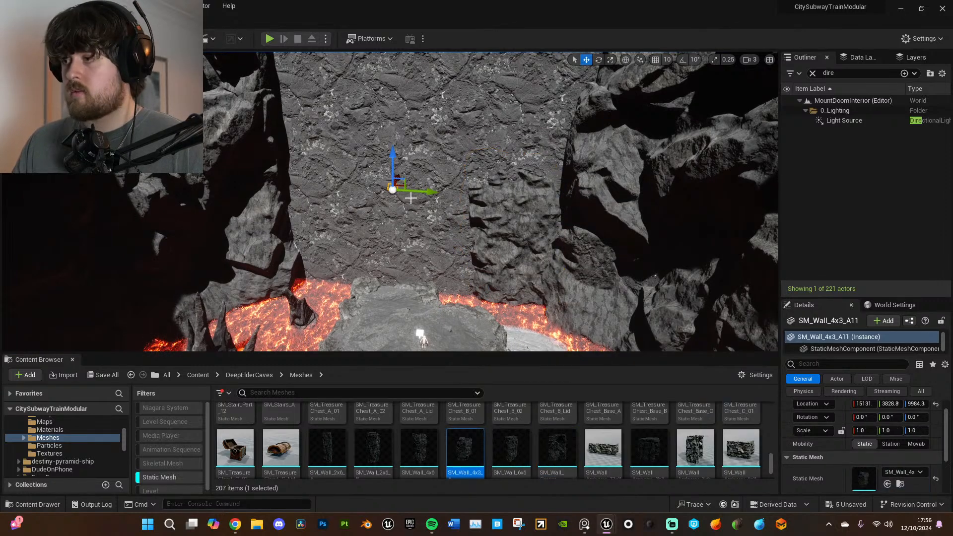
left_click_drag(393, 190, 443, 162)
left_click_drag(401, 186, 486, 198)
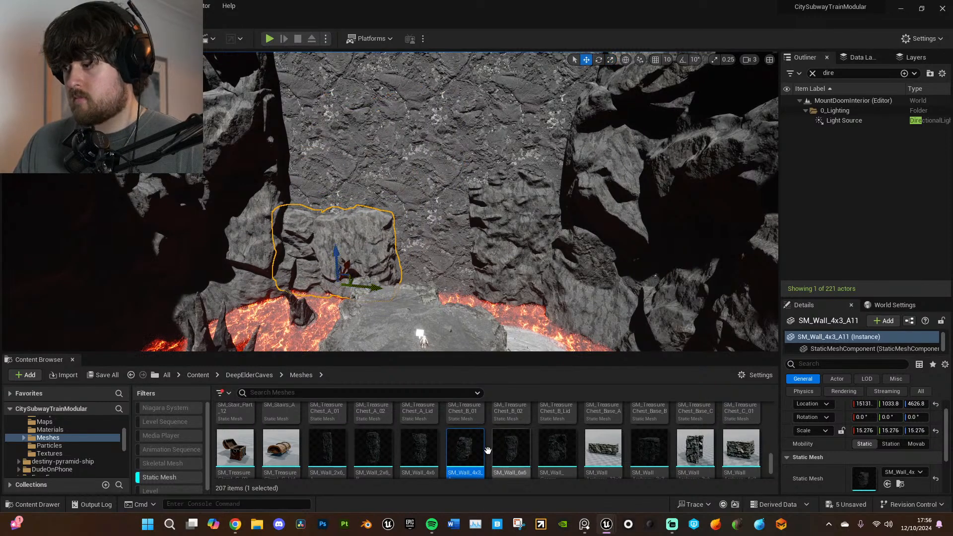
- Add an SM_Wall_4x6 mesh as a protruding rock between the two lower pieces of the end wall
left_click_drag(420, 449, 456, 156)
left_click(457, 156)
key("a")
mouse_move(456, 156)
right_mouse_down()
mouse_move(472, 151)
mouse_move(463, 158)
mouse_move(462, 124)
mouse_move(476, 99)
mouse_move(626, 115)
mouse_move(598, 79)
mouse_move(546, 80)
mouse_move(412, 167)
mouse_move(456, 164)
right_mouse_up()
key("w")
key("d")
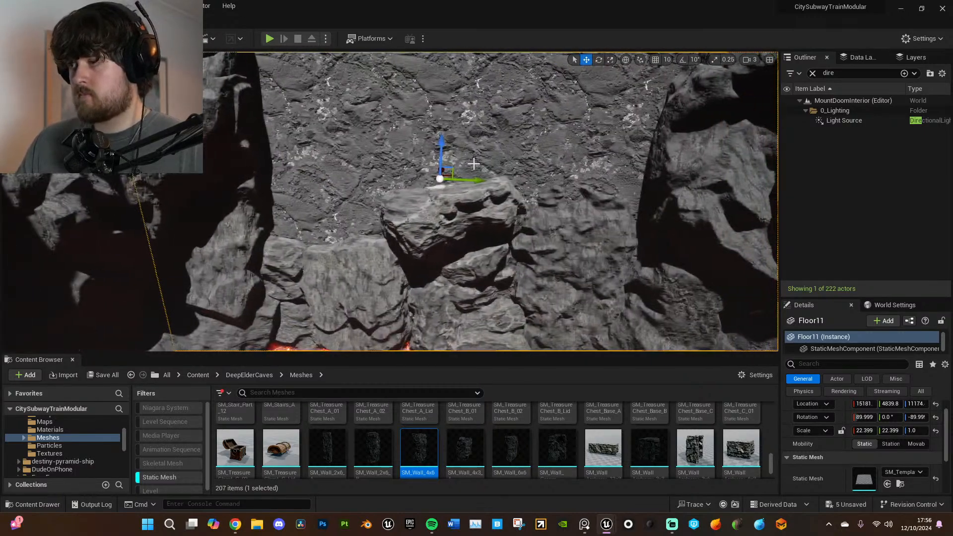
- Add an SM_Wall_2x6_A mesh scaled to about 6.8 above the corner rock and fit it against the right cliff
left_click_drag(329, 452, 610, 171)
right_click_drag(610, 170, 631, 139)
key("r")
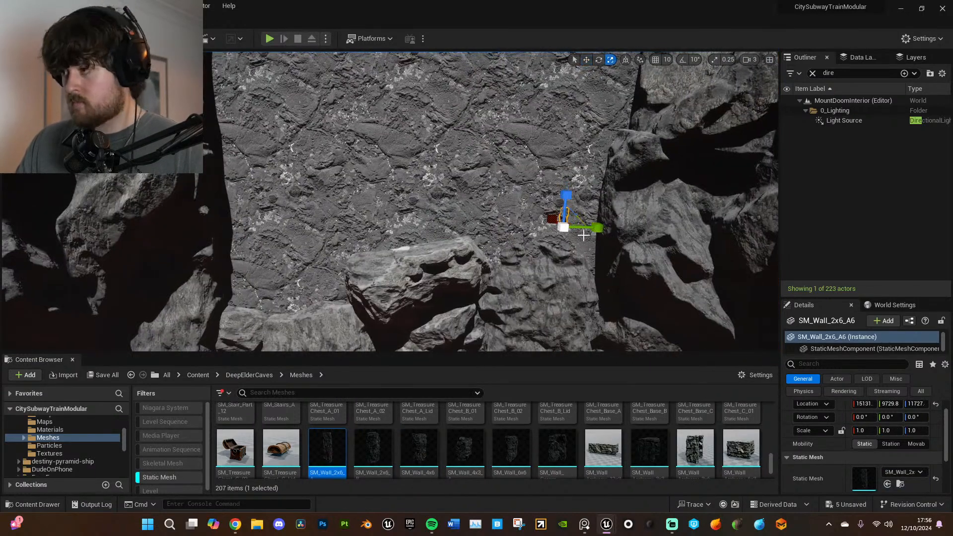
left_click_drag(586, 228, 602, 224)
key("d")
right_click_drag(603, 222, 579, 209)
key("w")
key("e")
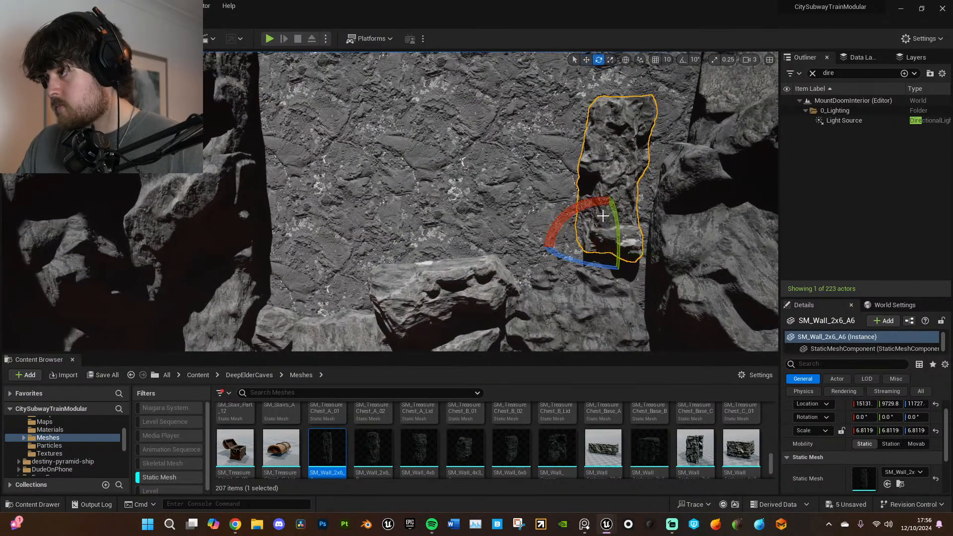
left_click_drag(622, 245, 627, 291)
right_click_drag(627, 291, 571, 292)
left_click_drag(499, 207, 496, 206)
left_click(490, 162)
right_click_drag(489, 161, 455, 182)
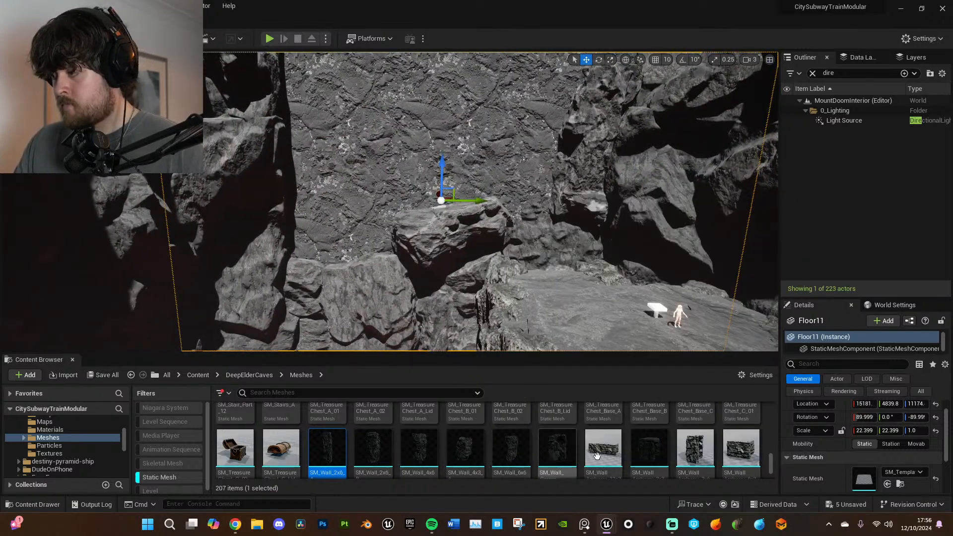
- Add an SM_Wall_6x6 mesh and fit it above the end wall's lower-left rock
left_click_drag(511, 449, 397, 179)
right_click_drag(398, 179, 433, 197)
left_click_drag(432, 185, 421, 247)
key("w")
key("e")
left_click(532, 217)
right_click_drag(532, 217, 541, 241)
key("s")
key("w")
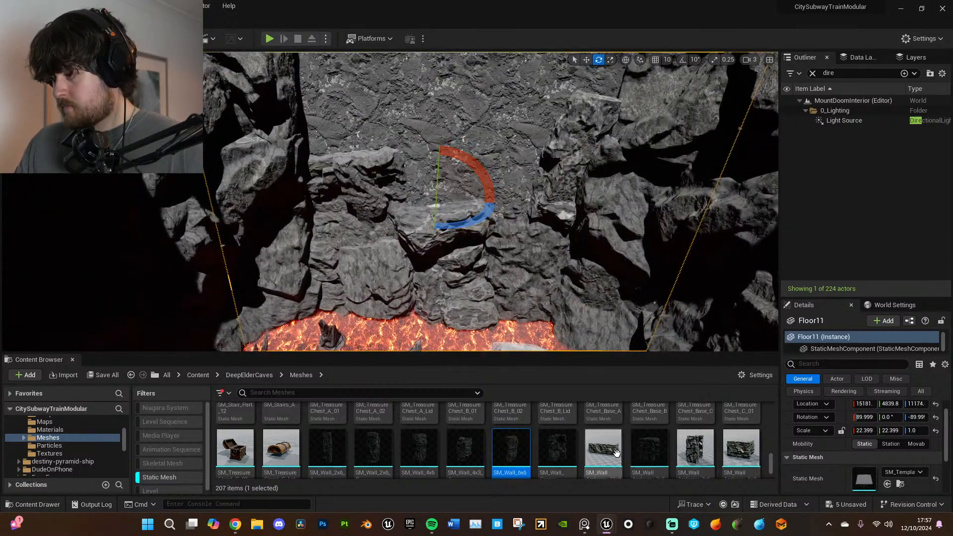
left_click_drag(616, 453, 552, 196)
left_click_drag(504, 214, 460, 207)
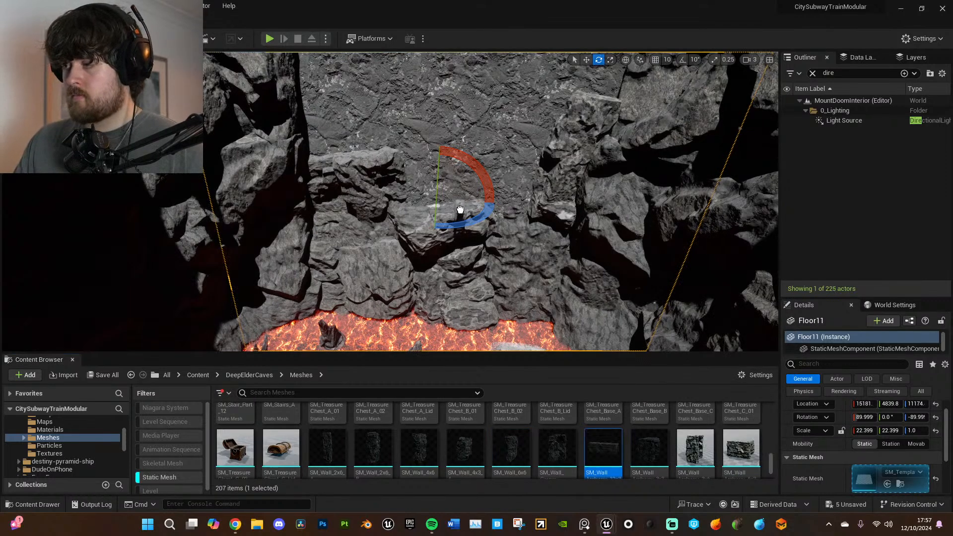
left_click(456, 209)
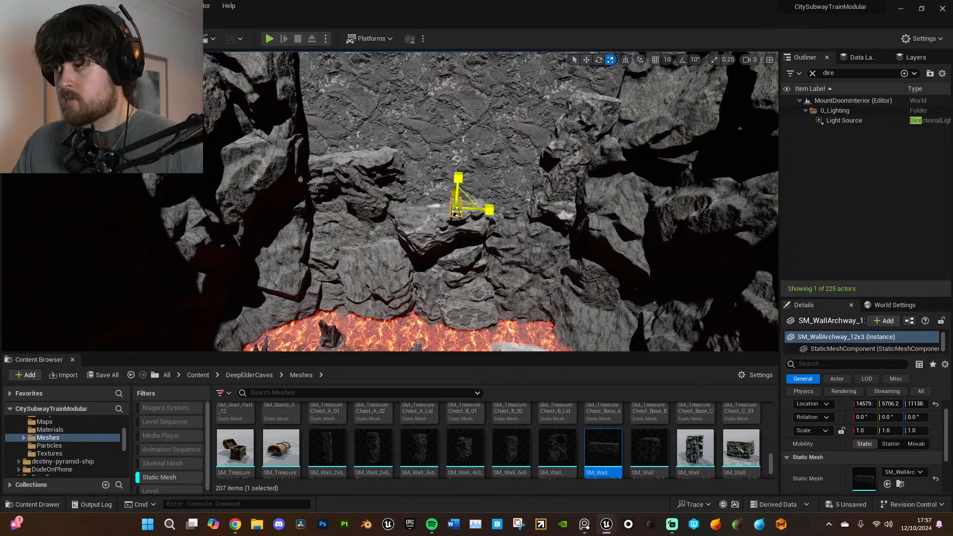
right_click_drag(510, 250, 515, 276)
key("Delete")
- Place an SM_WallRock_A mesh scaled to about 18.2 above the central protruding rock
scroll(713, 455, "down", 1)
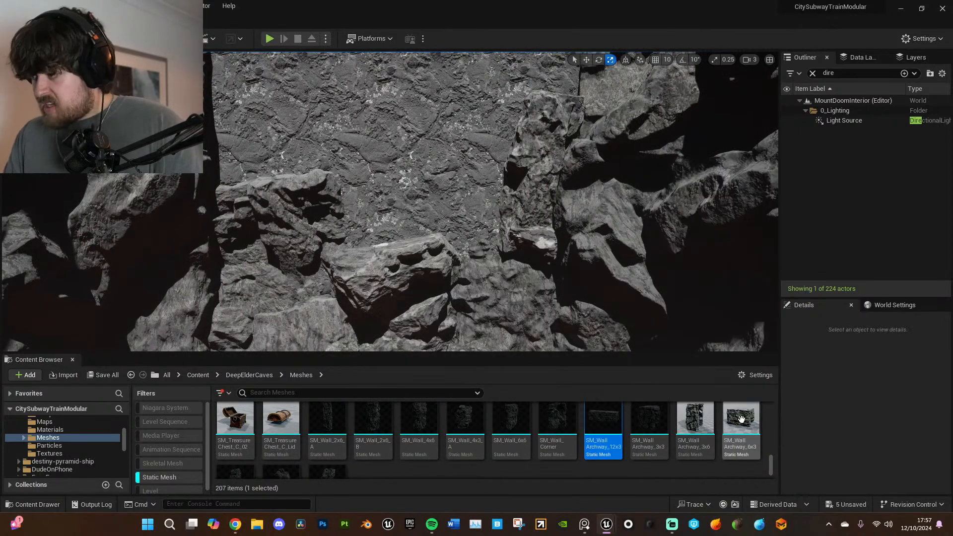
scroll(741, 423, "down", 1)
scroll(741, 423, "down", 2)
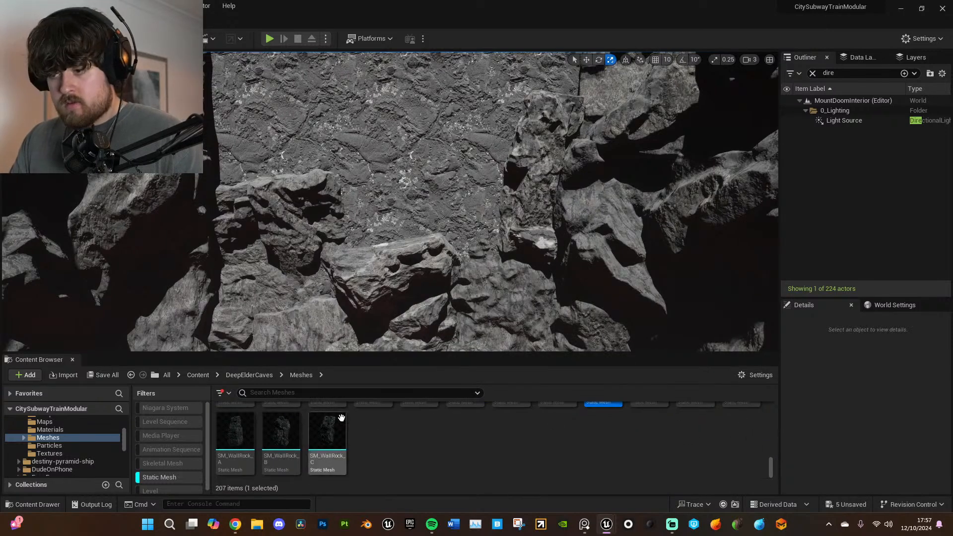
left_click_drag(228, 445, 364, 190)
left_click_drag(371, 225, 374, 229)
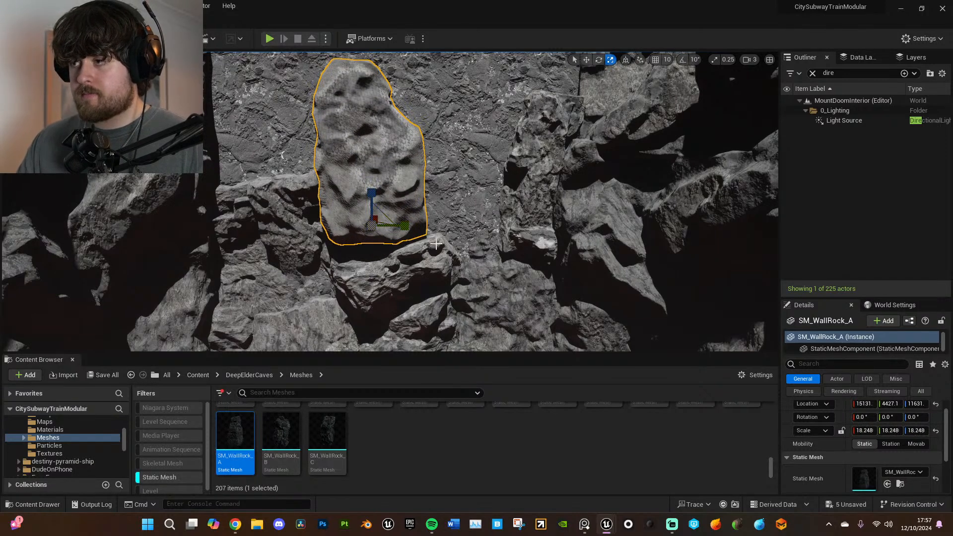
right_click_drag(374, 229, 343, 217)
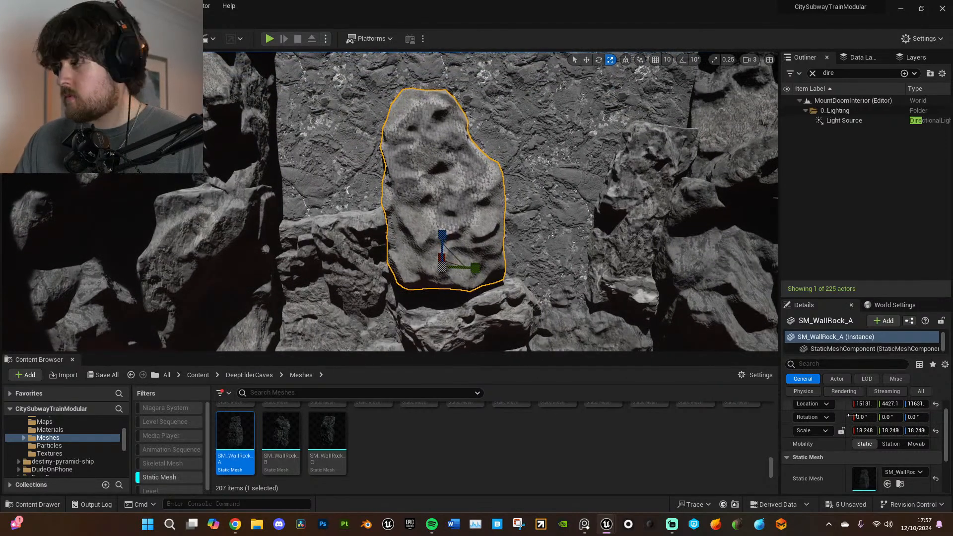
- Set MainTile to 0.2 in the rock's MI_WallRock_A material instance and minimise the material editor
scroll(879, 475, "down", 2)
double_click(869, 481)
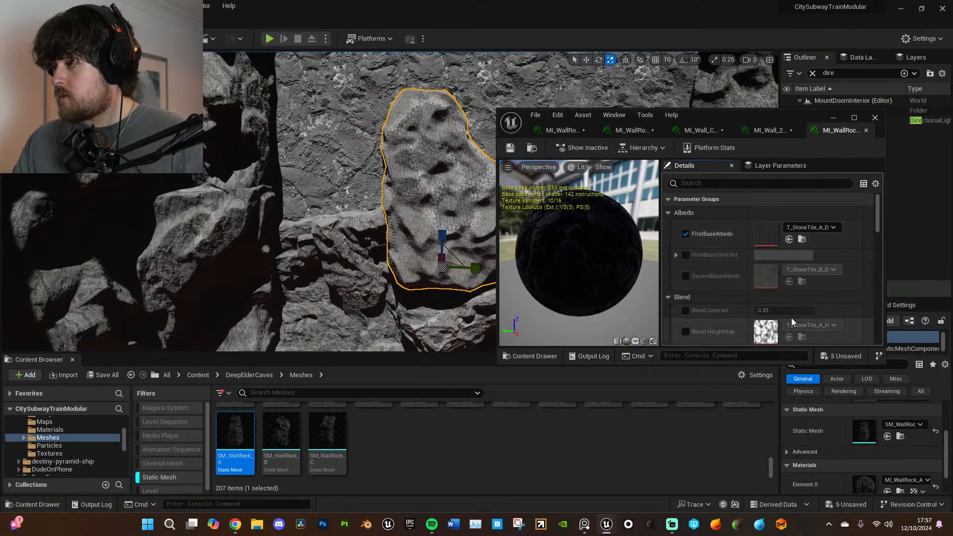
scroll(716, 296, "down", 8)
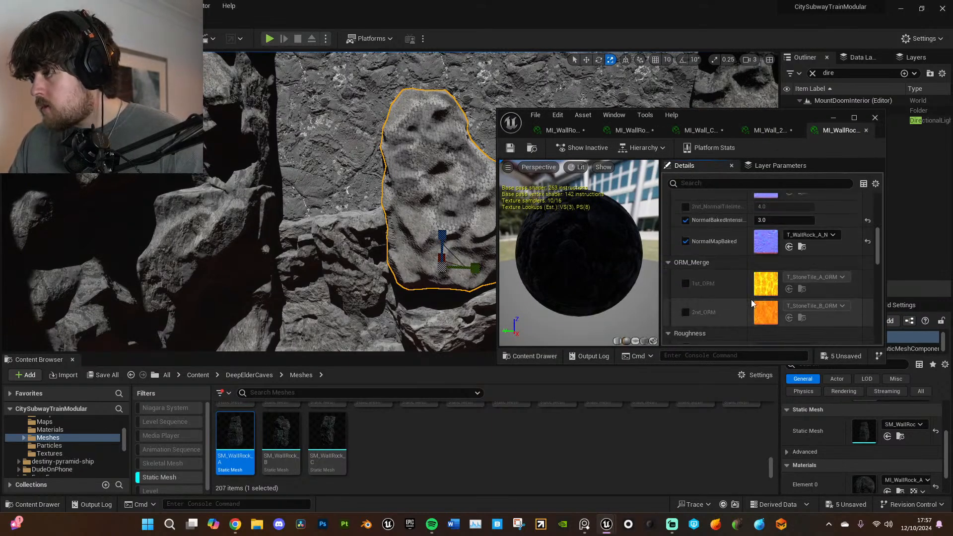
scroll(752, 299, "down", 3)
left_click(780, 302)
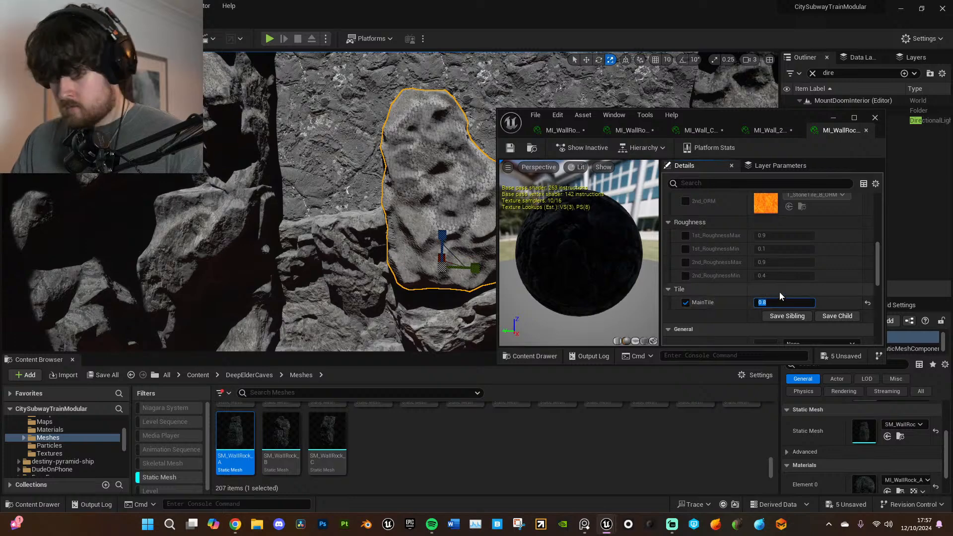
type("0.2")
key("Return")
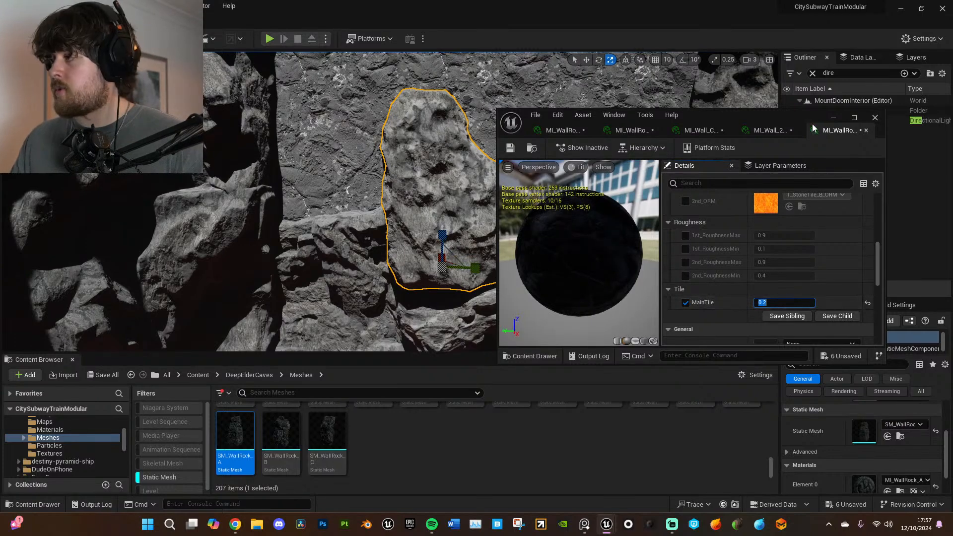
left_click(832, 121)
- Settle the SM_WallRock_A piece into the end wall behind the central protruding rock
right_click_drag(439, 189, 440, 188)
mouse_move(451, 263)
left_mouse_down()
mouse_move(465, 276)
mouse_move(451, 270)
left_mouse_up()
left_click(587, 255)
right_click_drag(587, 255, 587, 254)
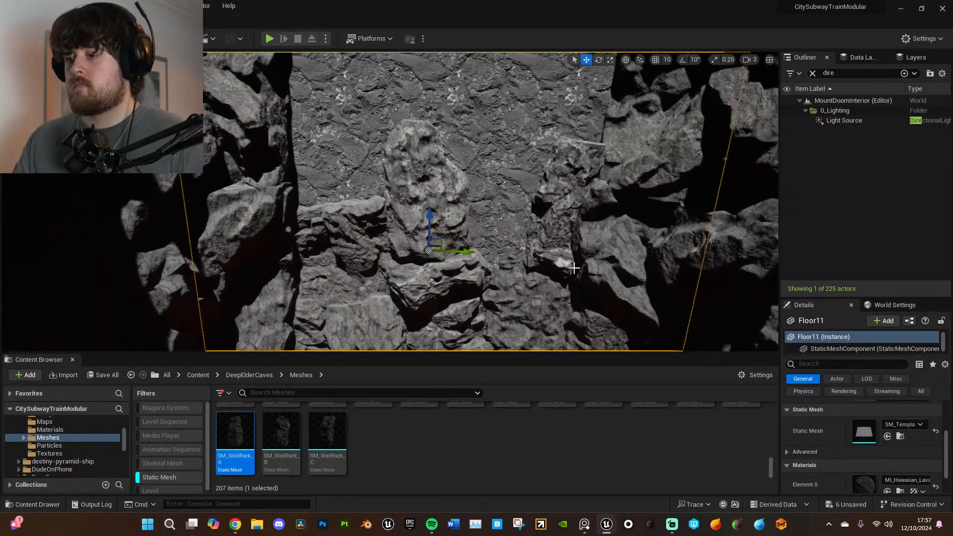
- Add an SM_WallRock_C mesh beside it, then rotate and enlarge it to fill the gap to the right rock column
left_click_drag(330, 441, 497, 231)
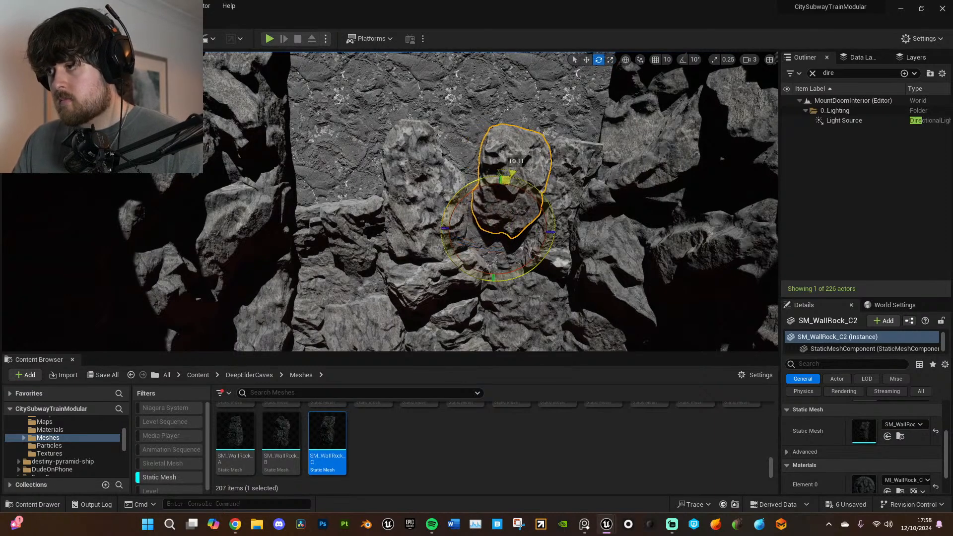
right_click_drag(505, 229, 506, 229)
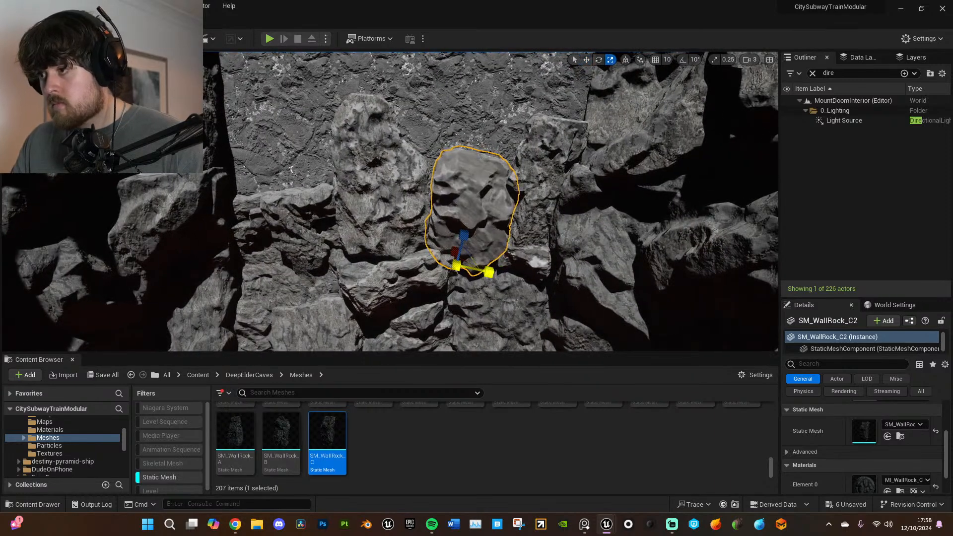
left_click_drag(473, 257, 462, 258)
key("w")
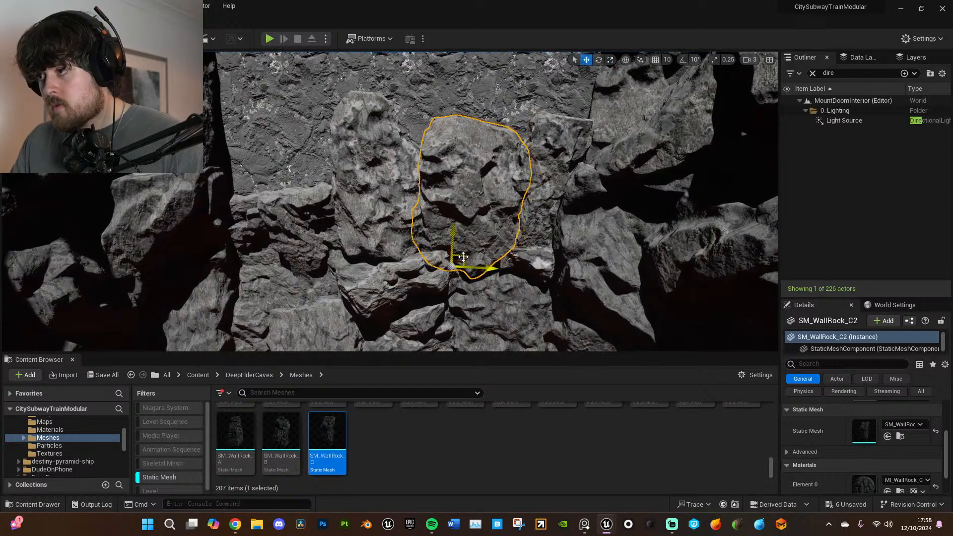
left_click(455, 83)
right_click_drag(455, 83, 455, 83)
- Place a second SM_WallRock_A mesh above the end wall's left rocks and enlarge it
left_click_drag(237, 439, 397, 244)
key("r")
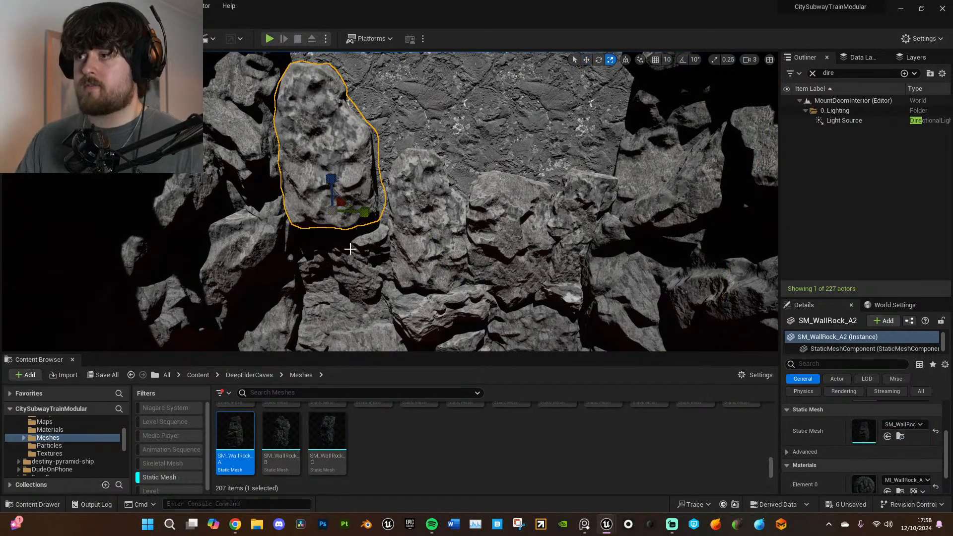
right_click_drag(347, 250, 353, 246)
right_click_drag(488, 260, 426, 217)
key("e")
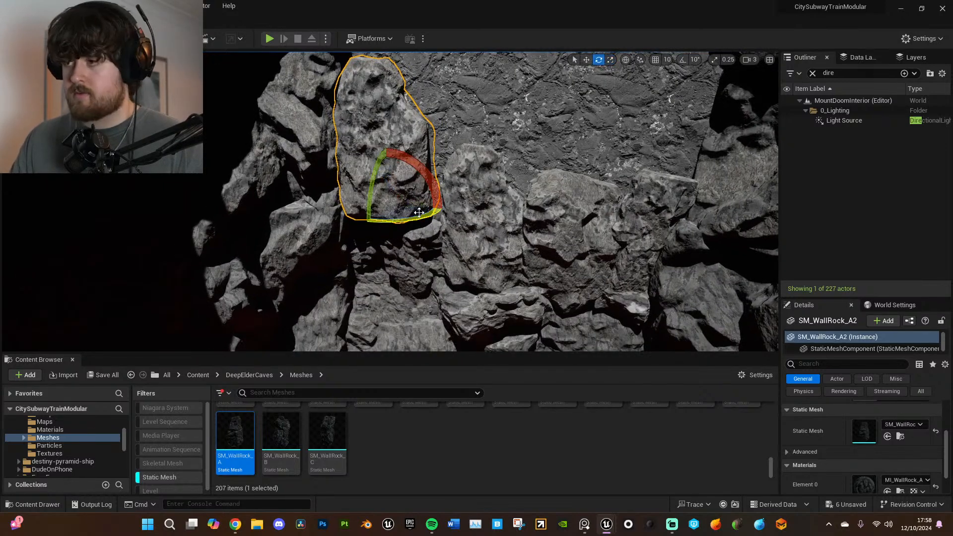
key("w")
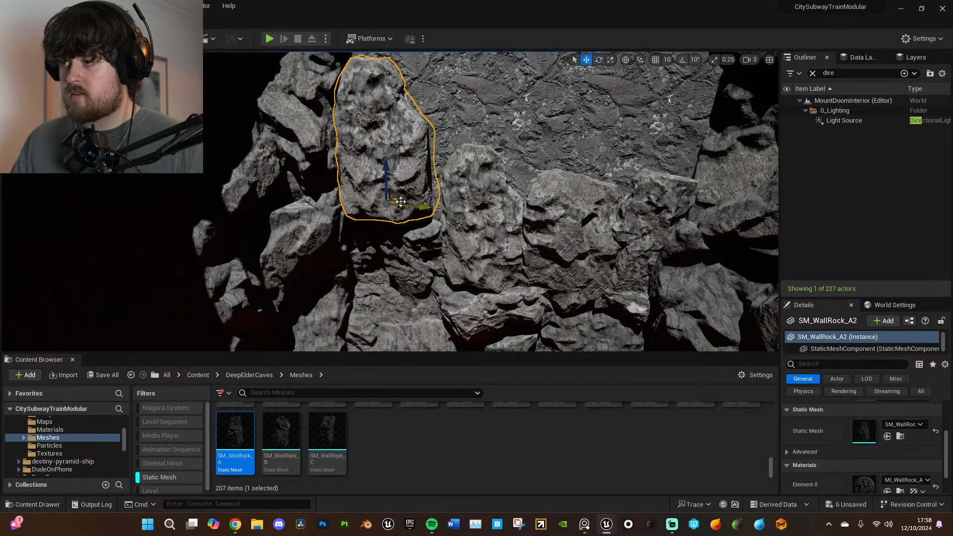
- Rotate the upper SM_WallRock_A mesh and settle it down into the rocks at the end wall's left side
left_click_drag(393, 201, 428, 219)
mouse_move(428, 219)
right_mouse_down()
mouse_move(385, 214)
mouse_move(411, 212)
right_mouse_up()
key("e")
left_click_drag(521, 263, 555, 224)
key("w")
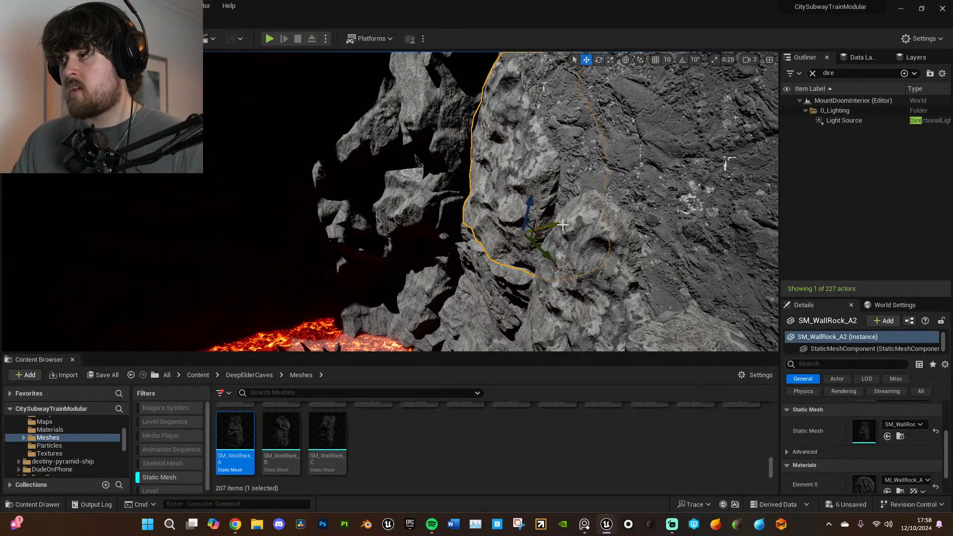
left_click(634, 158)
right_click_drag(654, 155, 692, 199)
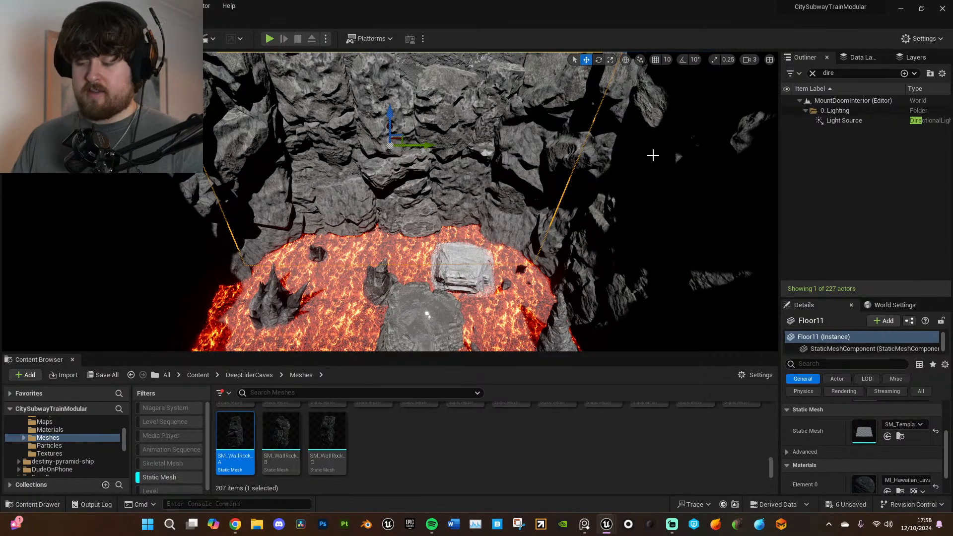
right_click_drag(671, 191, 670, 148)
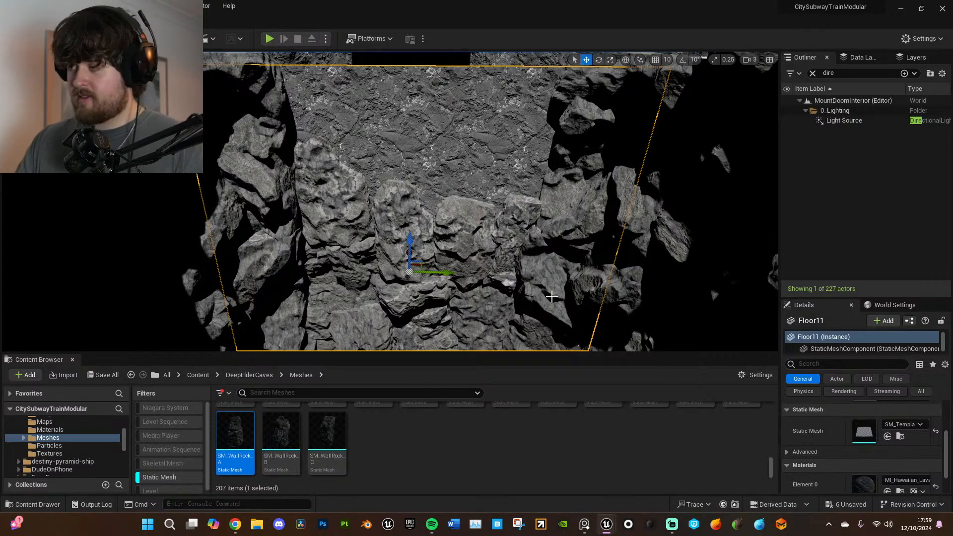
left_click(281, 434)
left_click_drag(281, 434, 466, 190)
right_click_drag(498, 220, 505, 190)
key("Delete")
- Place an SM_Wall_2x6_B mesh above the rocks at the end wall's right side and enlarge it
scroll(491, 452, "up", 1)
scroll(521, 466, "up", 1)
mouse_move(371, 445)
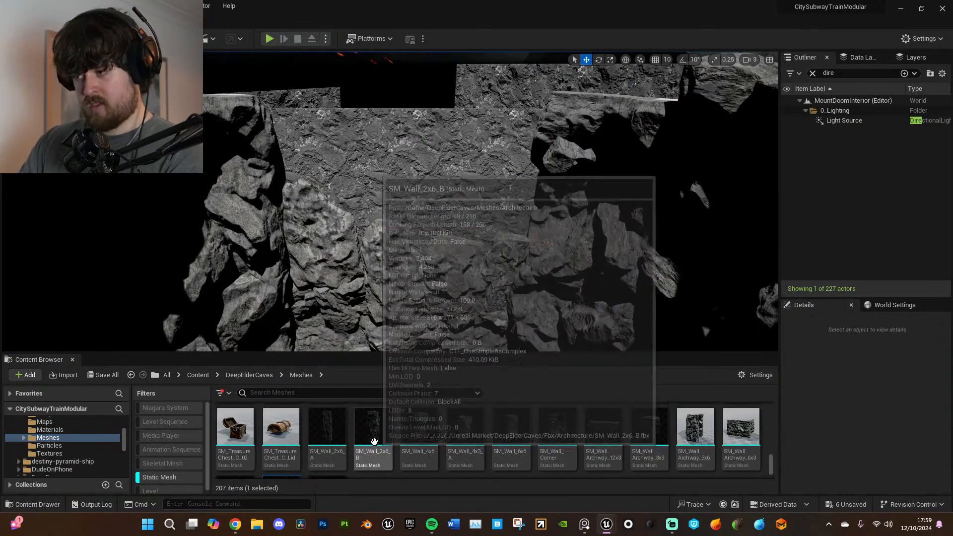
left_click_drag(371, 445, 460, 235)
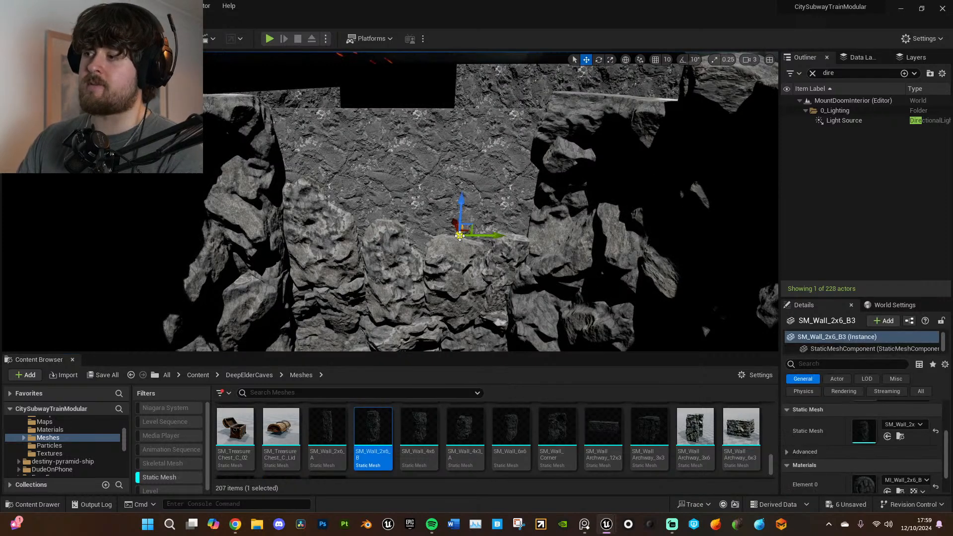
mouse_move(486, 242)
right_mouse_down()
mouse_move(474, 208)
mouse_move(477, 243)
right_mouse_up()
key("w")
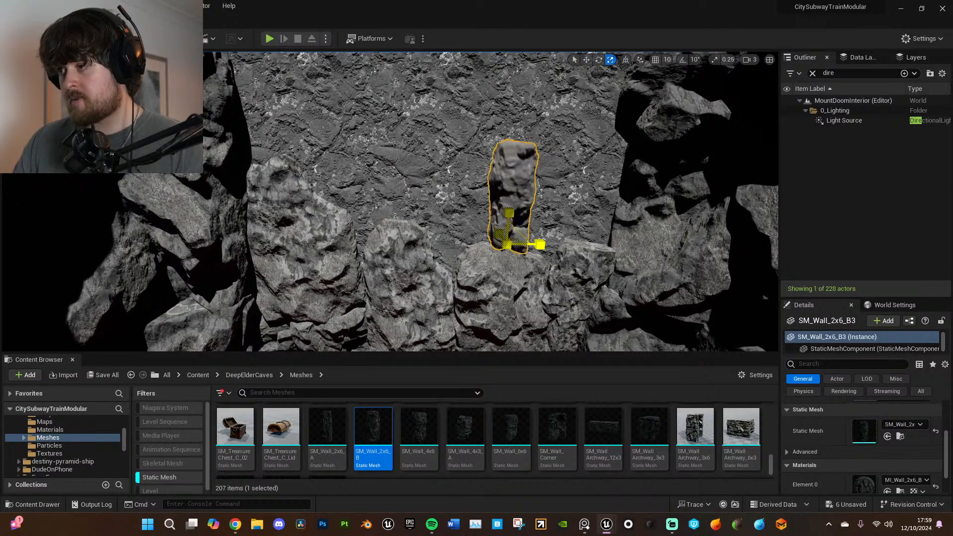
left_click_drag(540, 245, 541, 244)
- Rotate the SM_Wall_2x6_B piece and fit it against the end wall beside the right rock column
right_click_drag(513, 263, 527, 243)
key("w")
left_click_drag(495, 281, 569, 280)
key("w")
right_click_drag(569, 280, 588, 273)
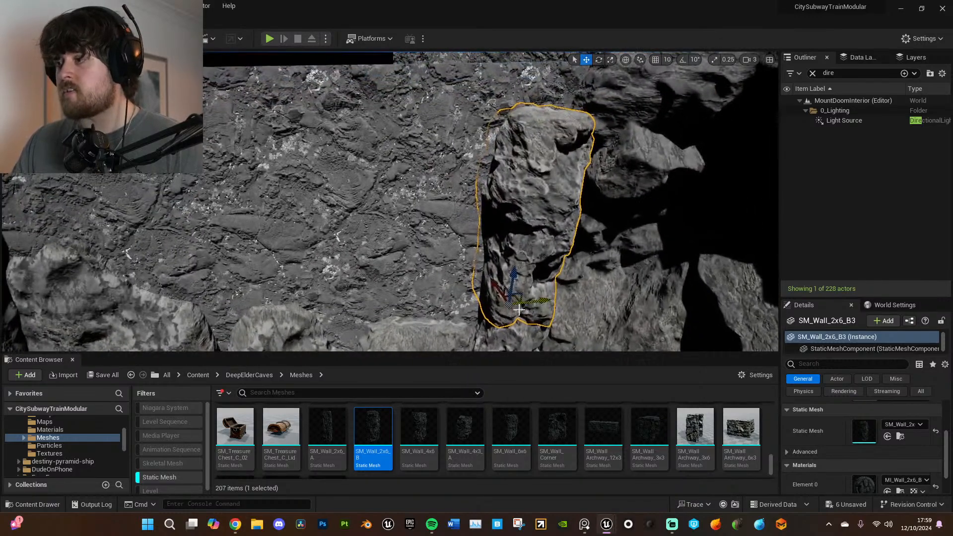
mouse_move(515, 289)
left_mouse_down()
mouse_move(493, 277)
mouse_move(504, 281)
left_mouse_up()
key("r")
right_click_drag(505, 281, 604, 313)
left_click(603, 306)
left_click(506, 250)
right_click_drag(505, 250, 499, 242)
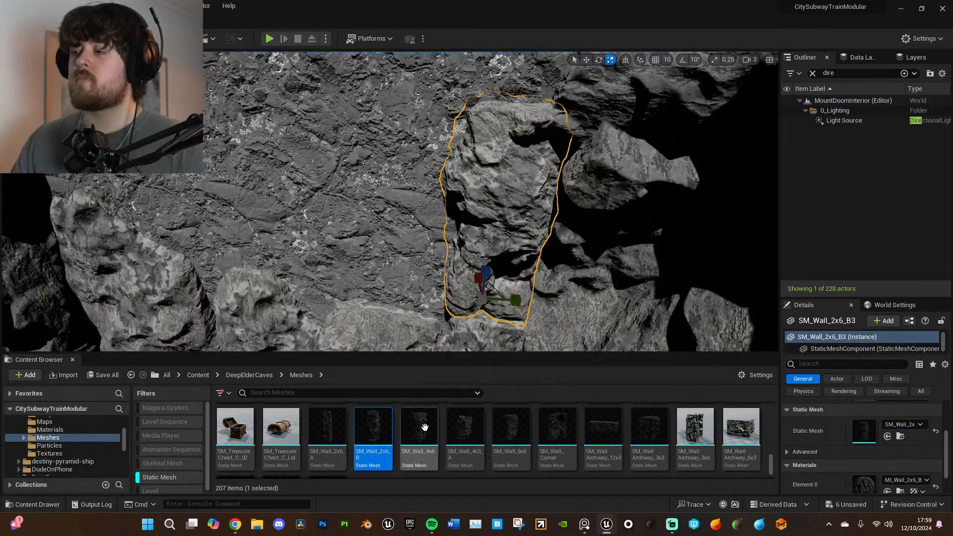
- Add an SM_Wall_4x6 mesh to the left of the SM_Wall_2x6_B piece and enlarge it to several times its size
left_click_drag(425, 423, 373, 294)
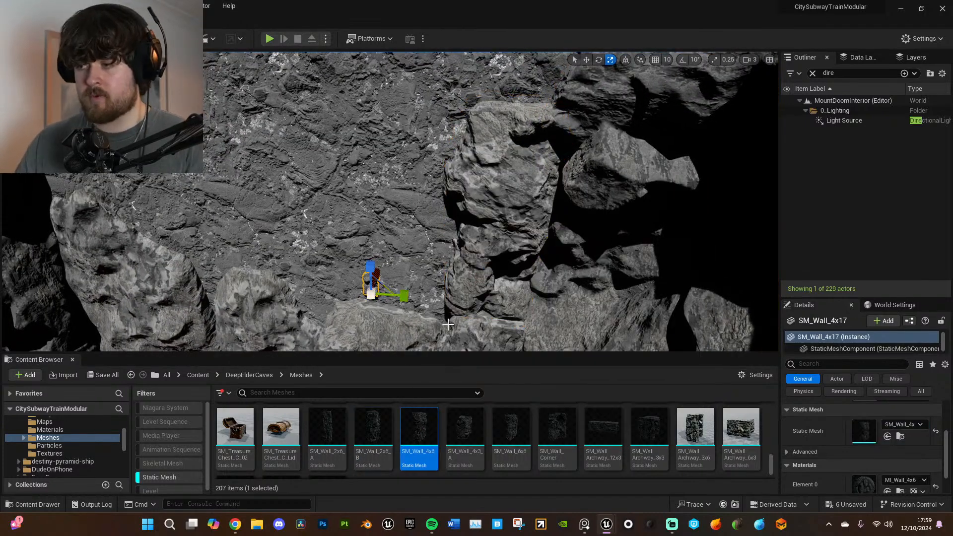
right_click_drag(389, 328, 381, 316)
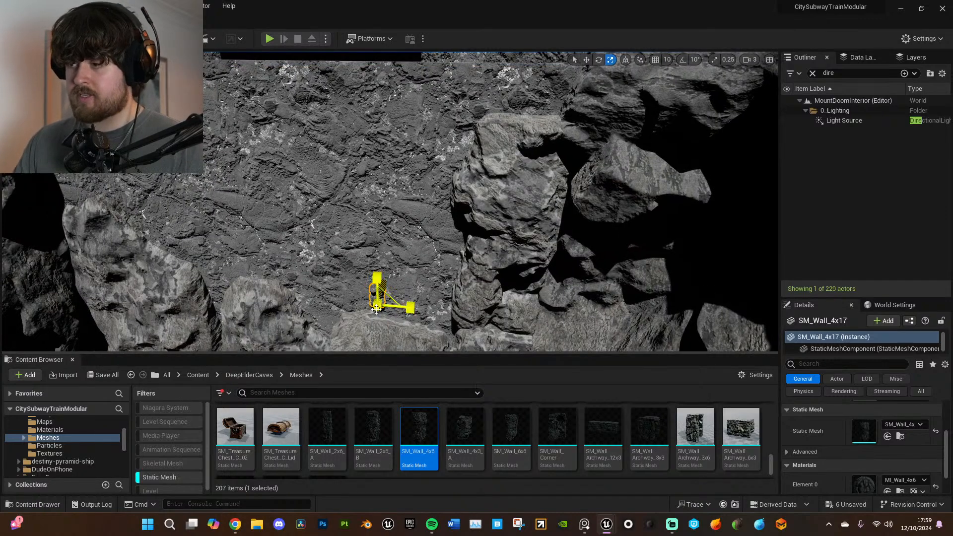
left_click_drag(378, 305, 457, 278)
right_click_drag(456, 278, 427, 292)
key("s")
key("e")
mouse_move(394, 235)
left_mouse_down()
mouse_move(380, 247)
mouse_move(387, 241)
left_mouse_up()
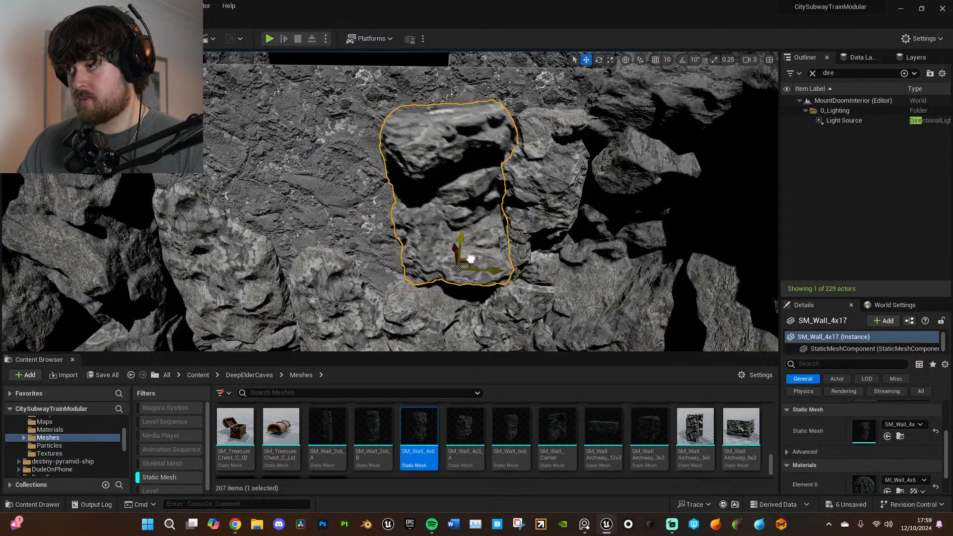
- Move the enlarged SM_Wall_4x6 piece back into the end wall so it overlaps the neighbouring SM_Wall_2x6_B rock
left_click_drag(476, 274, 487, 259)
mouse_move(487, 259)
right_mouse_down()
mouse_move(487, 235)
mouse_move(503, 268)
mouse_move(498, 284)
mouse_move(480, 284)
mouse_move(477, 266)
mouse_move(498, 284)
mouse_move(496, 267)
right_mouse_up()
key("w")
key("a")
left_click_drag(482, 246, 448, 273)
key("e")
left_click(586, 256)
key("w")
right_click_drag(586, 255, 559, 253)
key("s")
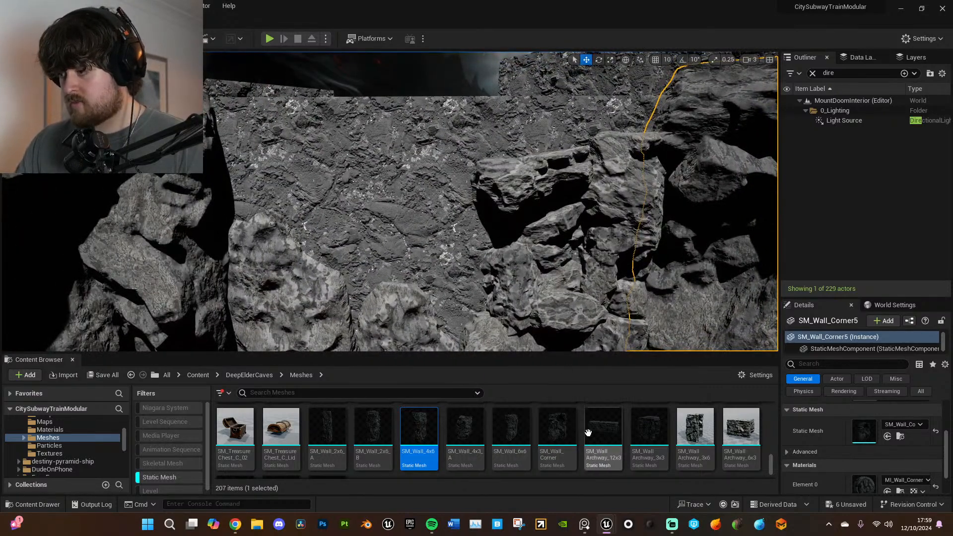
- Place an SM_Wall_Corner mesh left of the SM_Wall_4x6 piece, tilt it and lower it into the rocks below
left_click_drag(568, 432, 425, 269)
key("r")
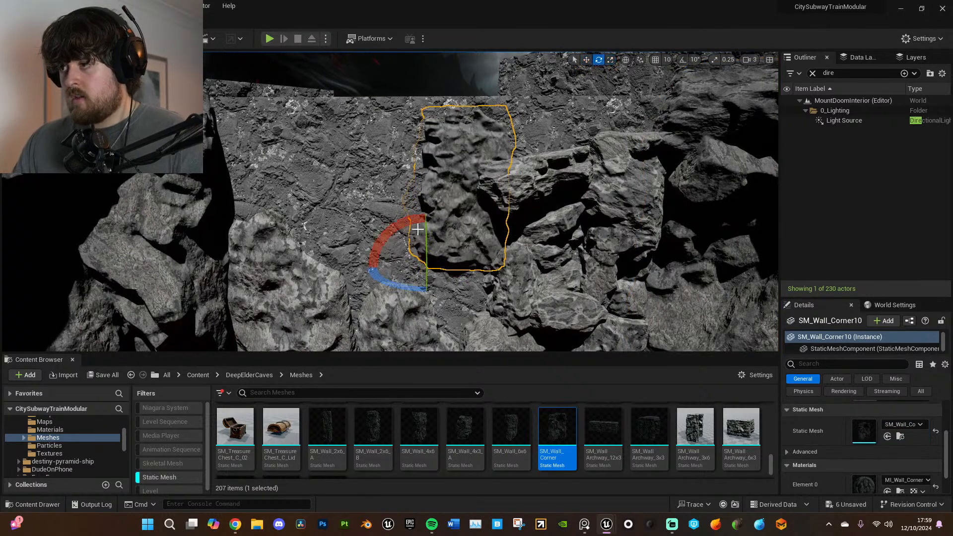
left_click_drag(397, 225, 400, 320)
key("w")
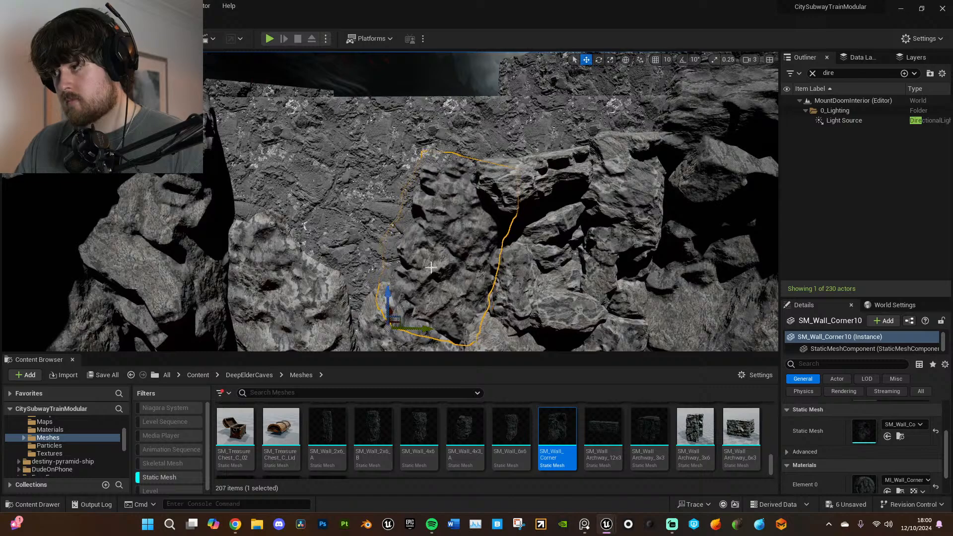
left_click(442, 210)
right_click_drag(443, 210, 434, 241)
key("s")
key("w")
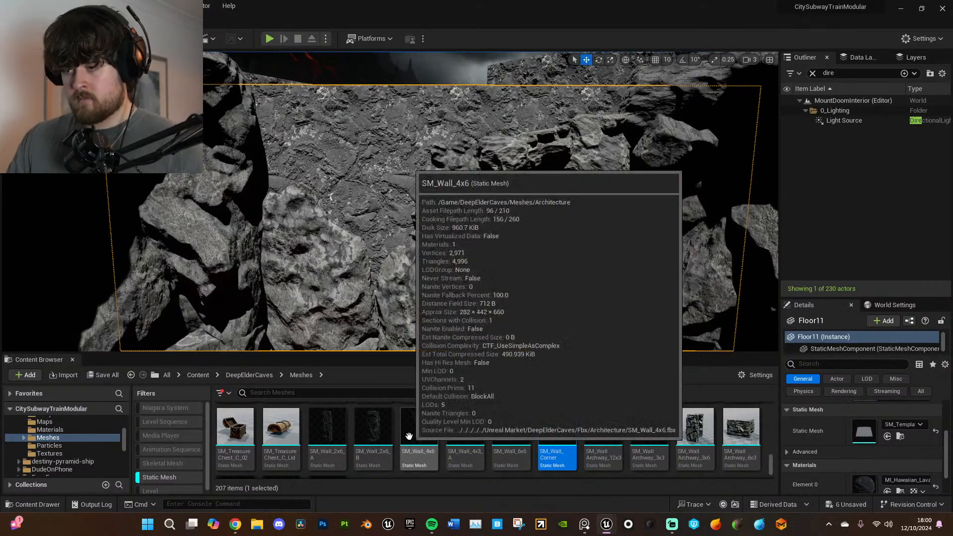
scroll(392, 427, "down", 3)
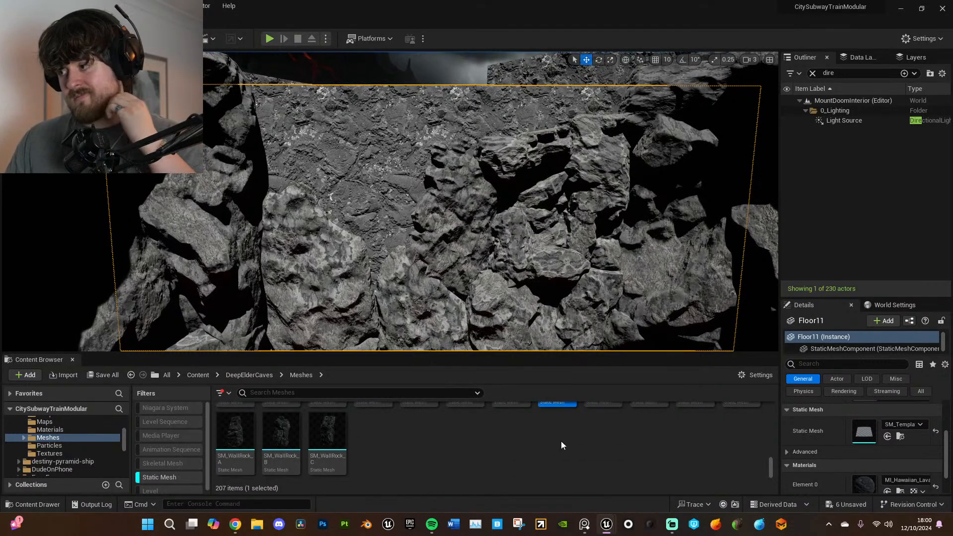
scroll(560, 443, "up", 2)
scroll(622, 442, "down", 1)
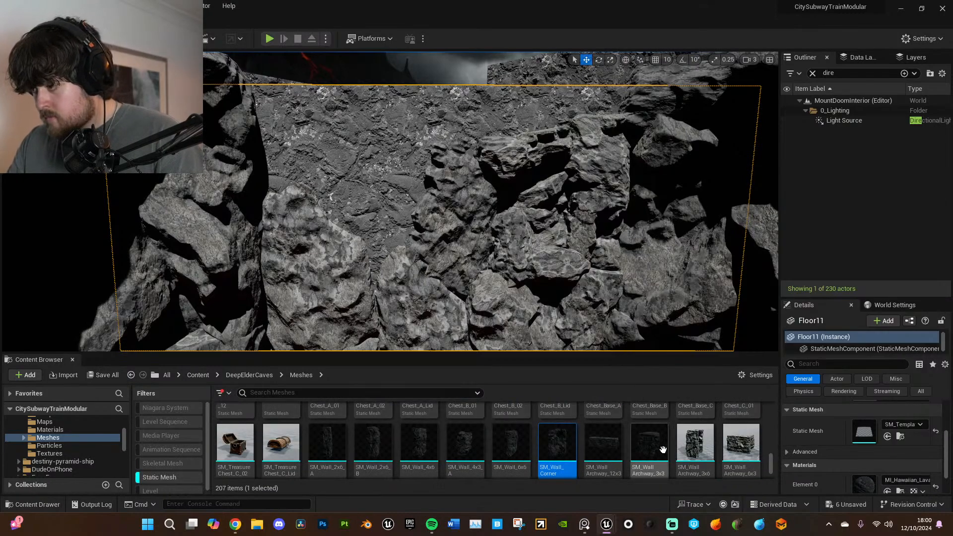
left_click_drag(695, 444, 483, 248)
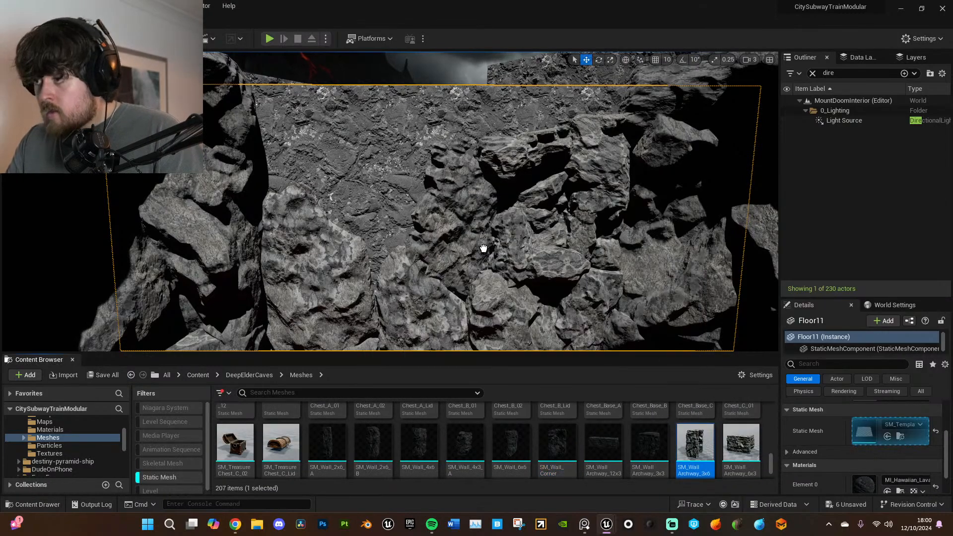
left_click_drag(410, 215, 406, 238)
key("e")
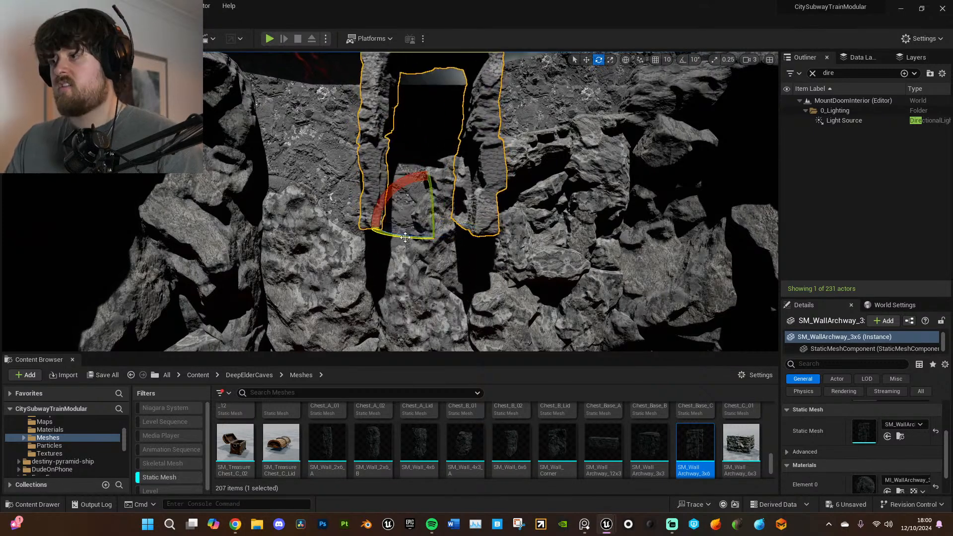
key("Delete")
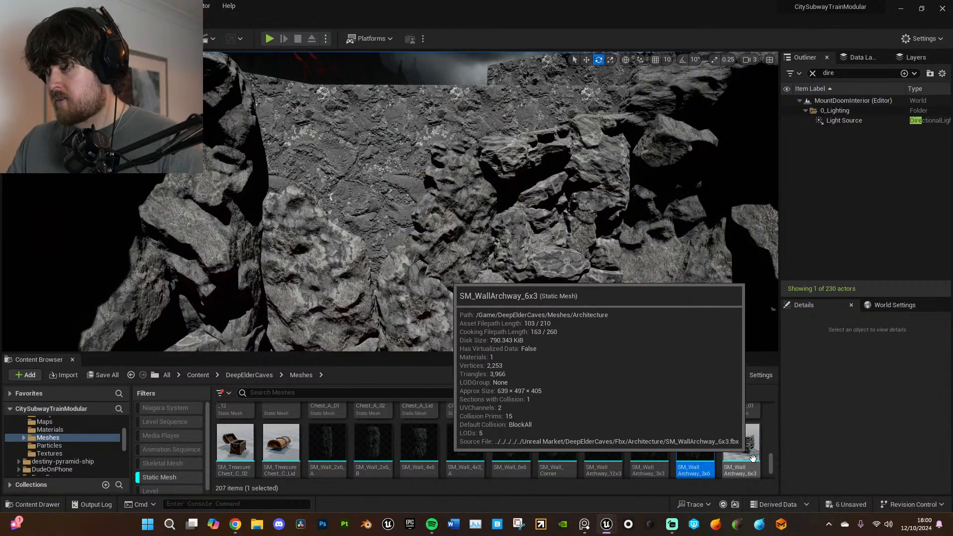
left_click(741, 443)
left_click_drag(427, 237, 446, 239)
left_click_drag(447, 241, 459, 211)
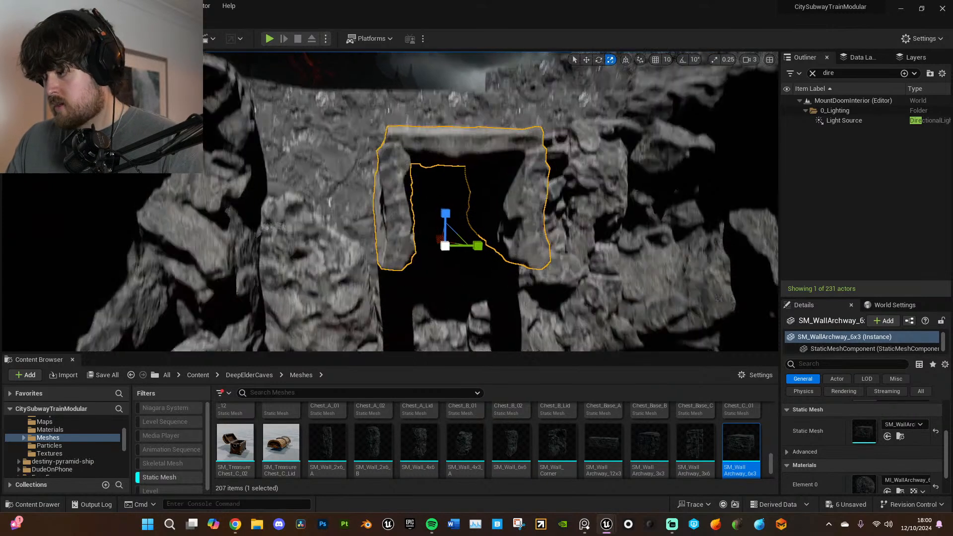
key("Delete")
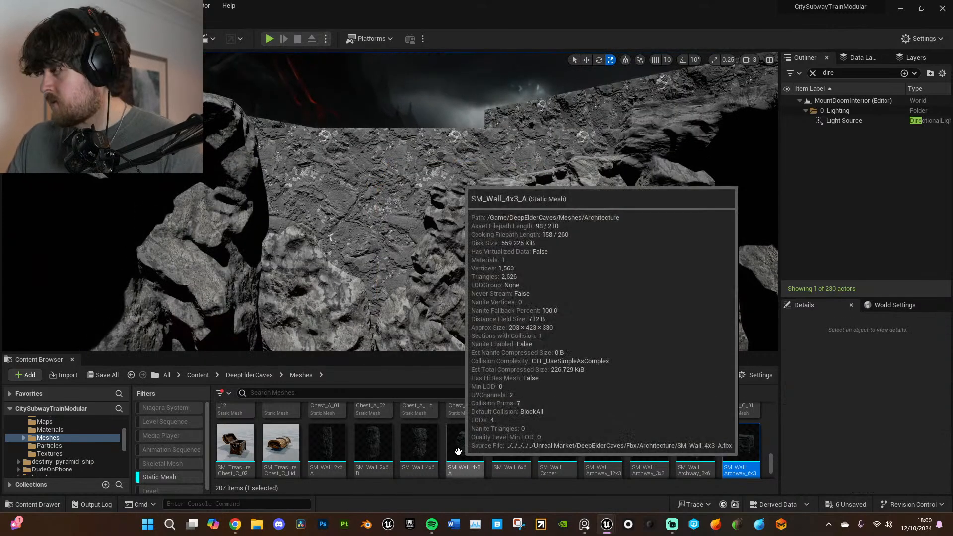
- Place another SM_Wall_4x6 mesh on the end wall's upper left, tilt it slightly and widen it
left_click(419, 442)
left_click_drag(419, 442, 337, 251)
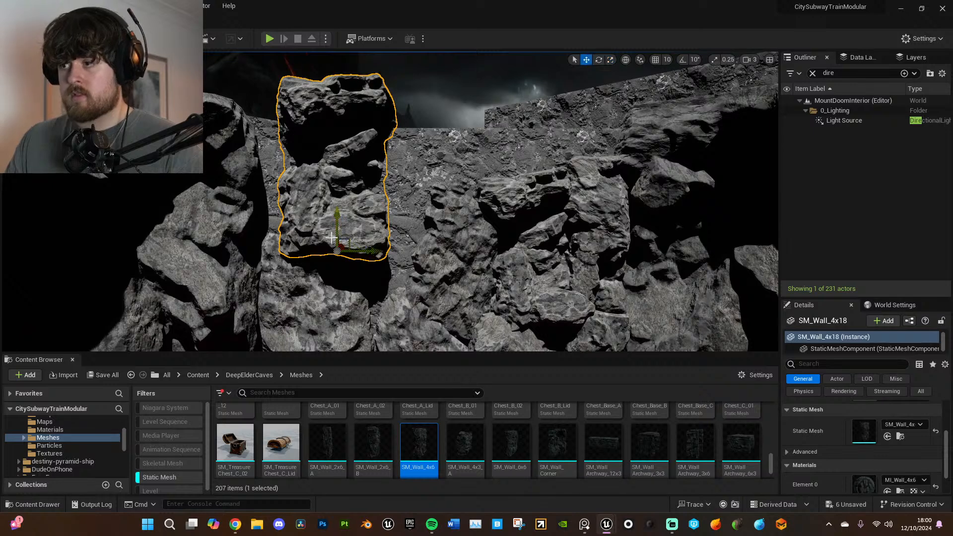
left_click_drag(346, 238, 329, 268)
key("e")
left_click_drag(327, 227, 348, 249)
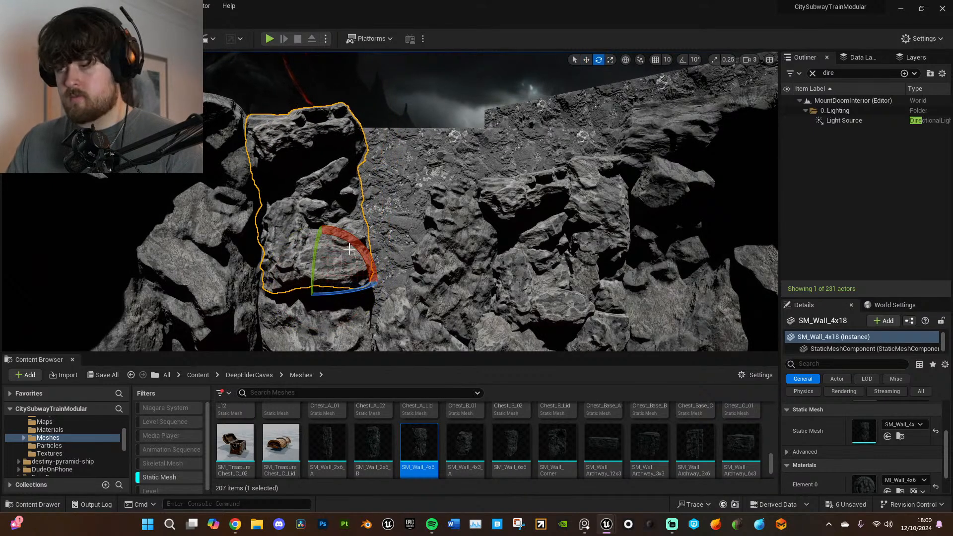
left_click_drag(357, 271, 350, 272)
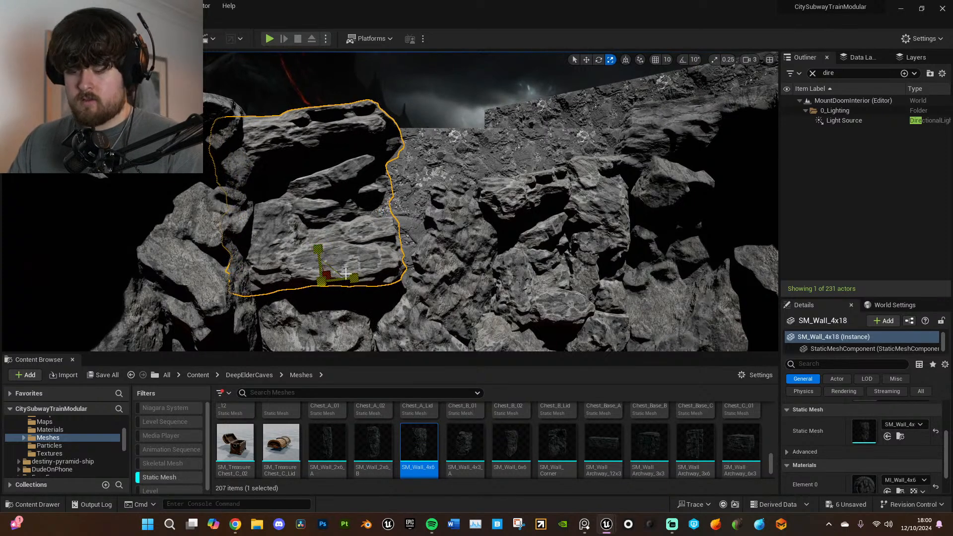
- Rotate the new SM_Wall_4x6 piece diagonally and sink it into the end wall above the left rocks
key("r")
right_click_drag(390, 290, 395, 215)
key("e")
left_click_drag(421, 206, 447, 238)
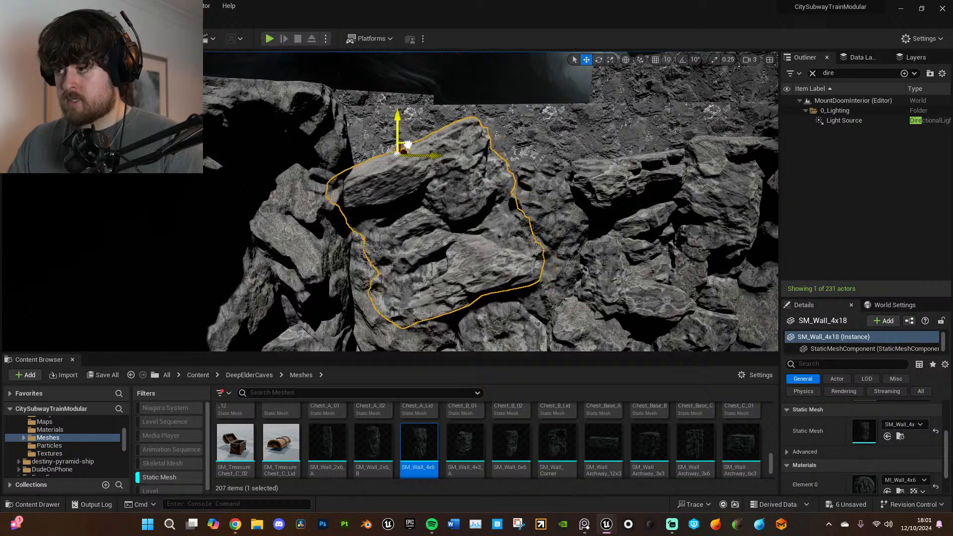
left_click_drag(393, 119, 362, 110)
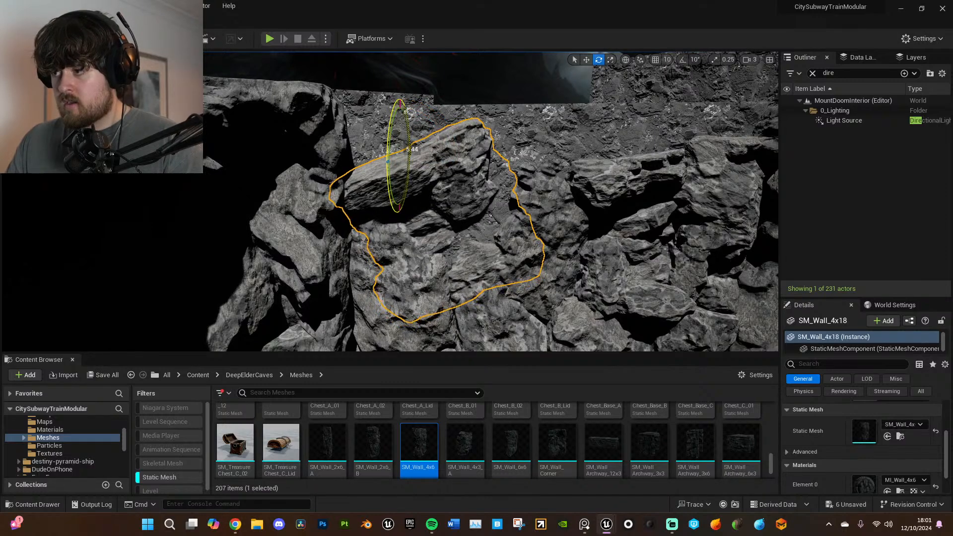
left_click(422, 143)
right_click_drag(423, 143, 397, 169)
scroll(566, 166, "down", 4)
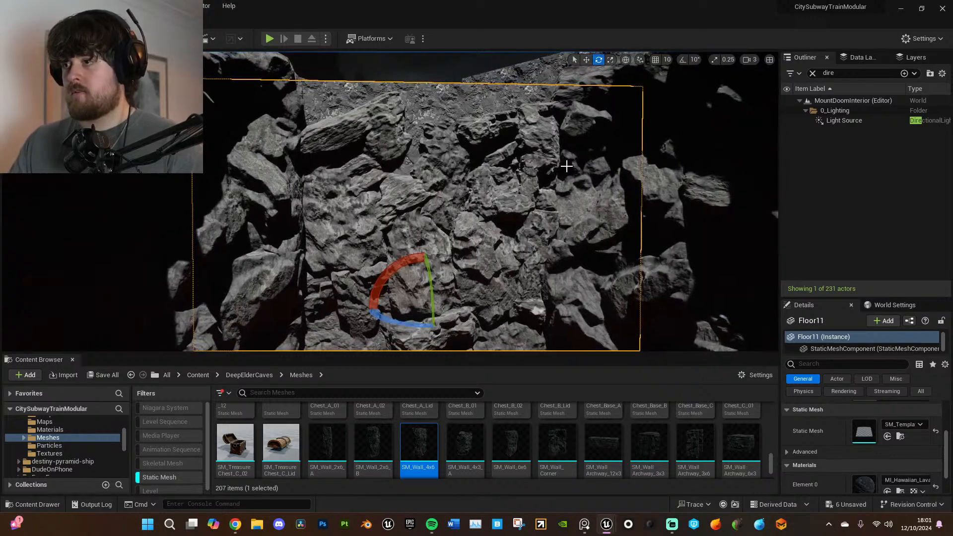
right_click_drag(561, 187, 521, 198)
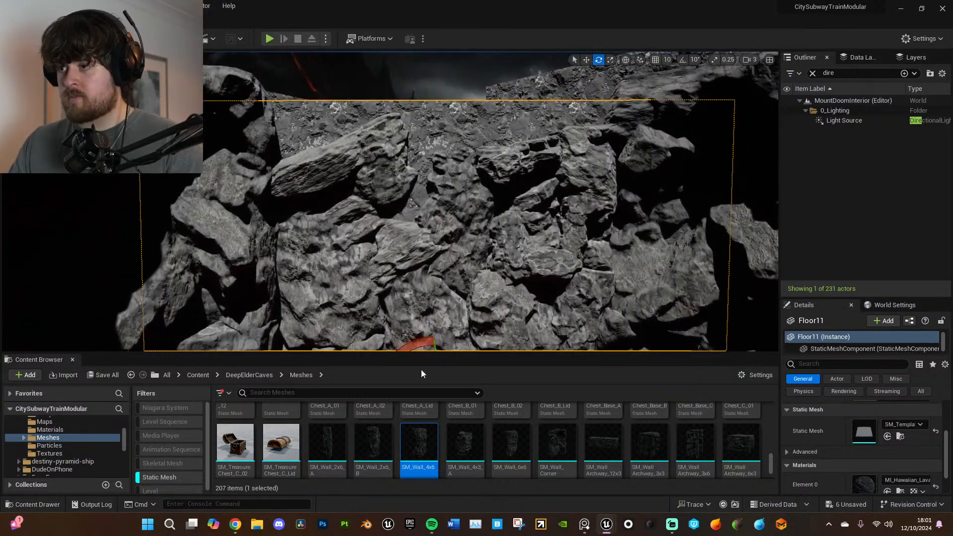
- Fill the gap in the middle of the upper end wall with a tilted, scaled SM_Wall_2x6_A mesh
left_click_drag(346, 428, 405, 268)
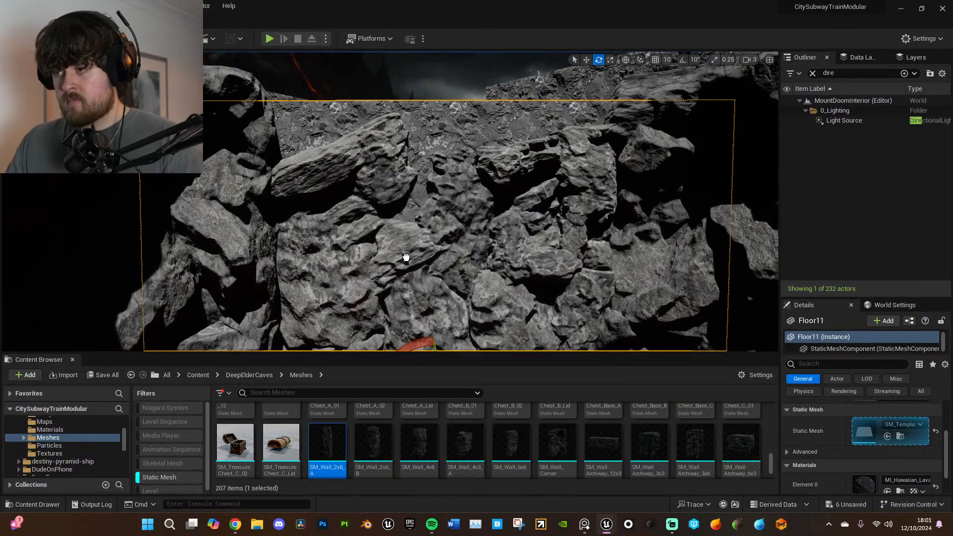
left_click_drag(411, 213, 413, 215)
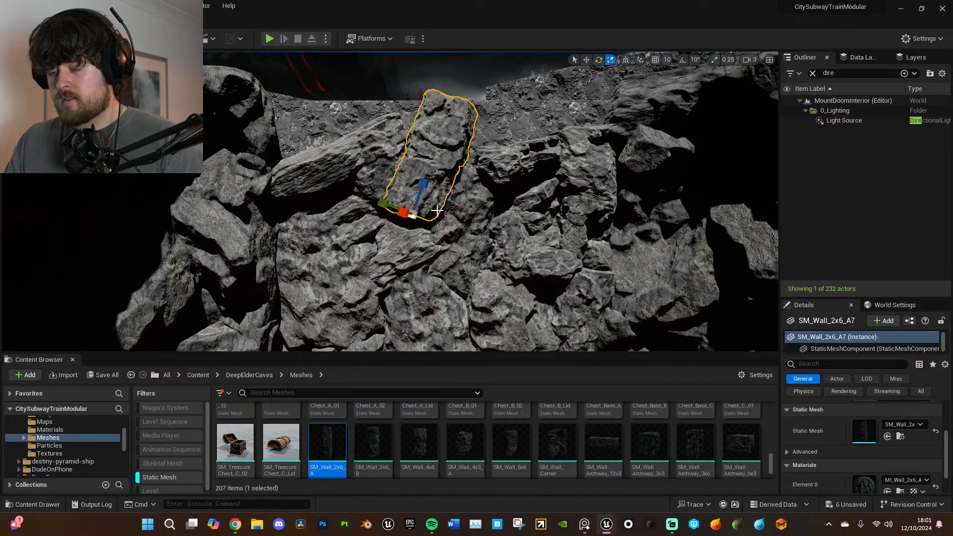
mouse_move(414, 215)
left_mouse_down()
mouse_move(422, 206)
mouse_move(415, 217)
left_mouse_up()
mouse_move(502, 175)
right_mouse_down()
mouse_move(504, 195)
mouse_move(472, 196)
mouse_move(502, 174)
right_mouse_up()
left_click_drag(530, 180, 535, 176)
left_click(604, 178)
key("s")
mouse_move(640, 145)
right_mouse_down()
mouse_move(660, 117)
mouse_move(675, 119)
mouse_move(639, 144)
right_mouse_up()
left_click(622, 192)
mouse_move(623, 193)
right_mouse_down()
mouse_move(645, 206)
mouse_move(623, 192)
right_mouse_up()
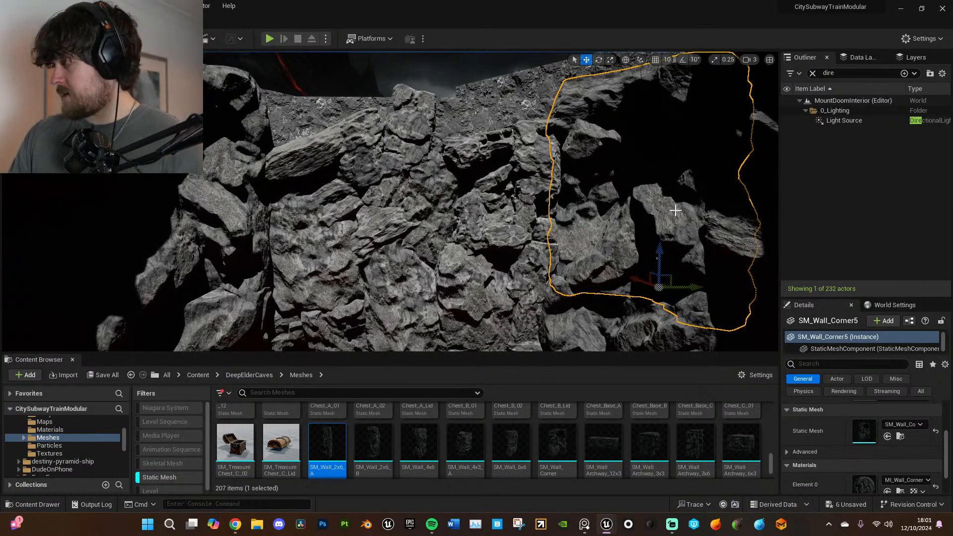
- Duplicate the rock piece beside the end wall, move the copy across to the opposite side and rotate it
right_click_drag(528, 208, 501, 208)
left_click(202, 229)
mouse_move(202, 229)
right_mouse_down()
mouse_move(189, 235)
mouse_move(202, 229)
right_mouse_up()
left_click_drag(251, 208, 742, 217, "alt")
mouse_move(546, 288)
right_mouse_down()
mouse_move(576, 287)
mouse_move(546, 288)
right_mouse_up()
key("e")
left_click_drag(375, 240, 344, 189)
key("w")
- Focus on the SM_Wall_Corner piece beside the end wall, switch the transform gizmo to local space and rotate the piece
key("e")
right_click_drag(373, 271, 313, 270)
left_click(373, 271)
left_click(682, 60)
key("f")
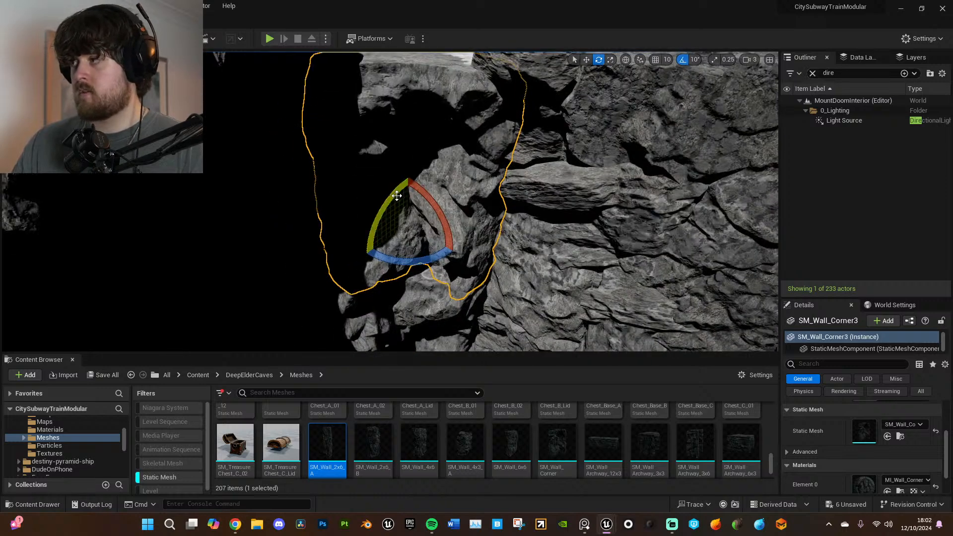
left_click(626, 61)
left_click_drag(427, 200, 403, 195)
right_click_drag(403, 196, 361, 148)
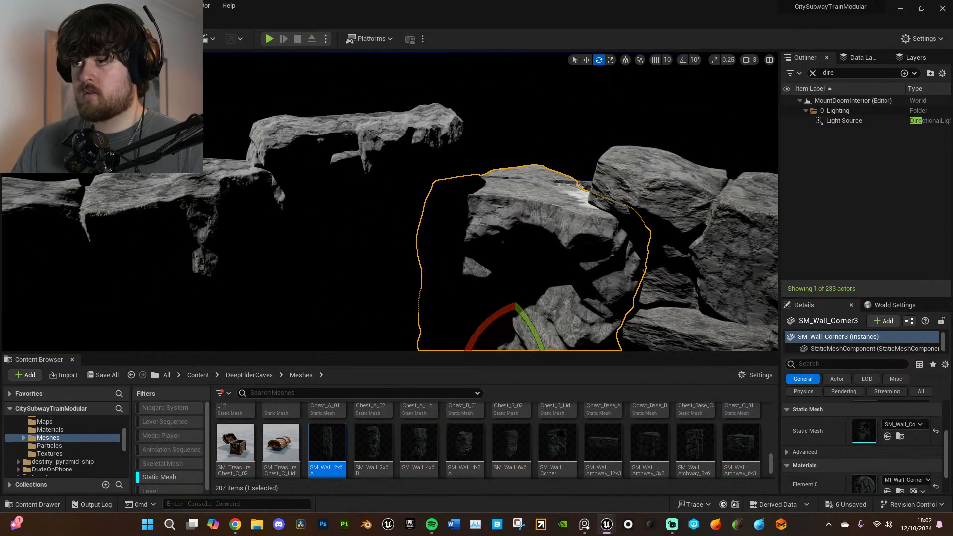
- Switch the viewport to unlit shading and slightly rotate the SM_Wall_6x11 rock on the crater wall
left_click(89, 60)
left_click(115, 98)
right_click_drag(437, 187, 397, 176)
left_click(438, 190)
right_click_drag(463, 270, 421, 254)
left_click_drag(493, 287, 498, 288)
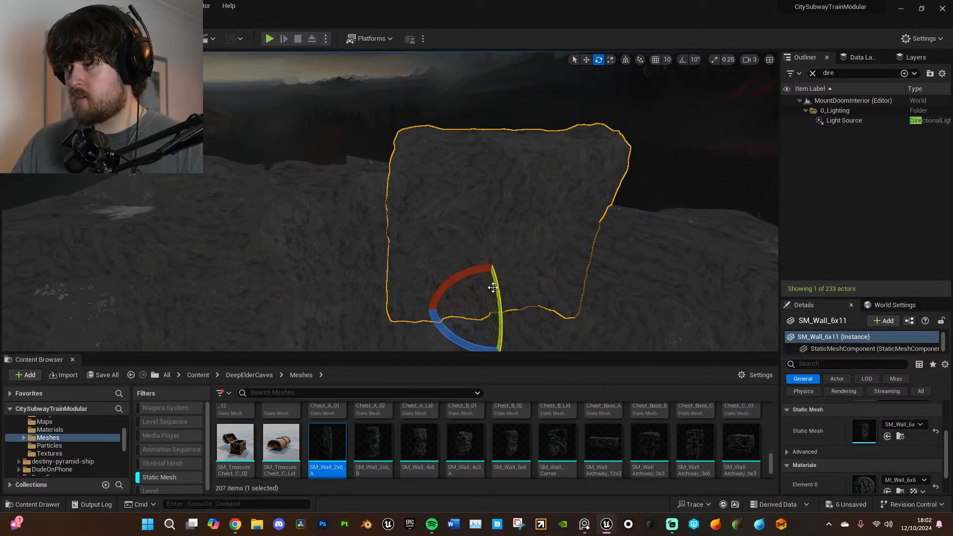
- Rotate the next rock along the wall and the SM_Wall_Corner piece near the columns to fit their neighbours
left_click(389, 215)
right_click_drag(389, 215, 373, 243)
left_click_drag(340, 189, 341, 191)
left_click_drag(366, 236, 375, 233)
right_click_drag(429, 175, 407, 218)
left_click(418, 179)
left_click_drag(362, 202, 377, 202)
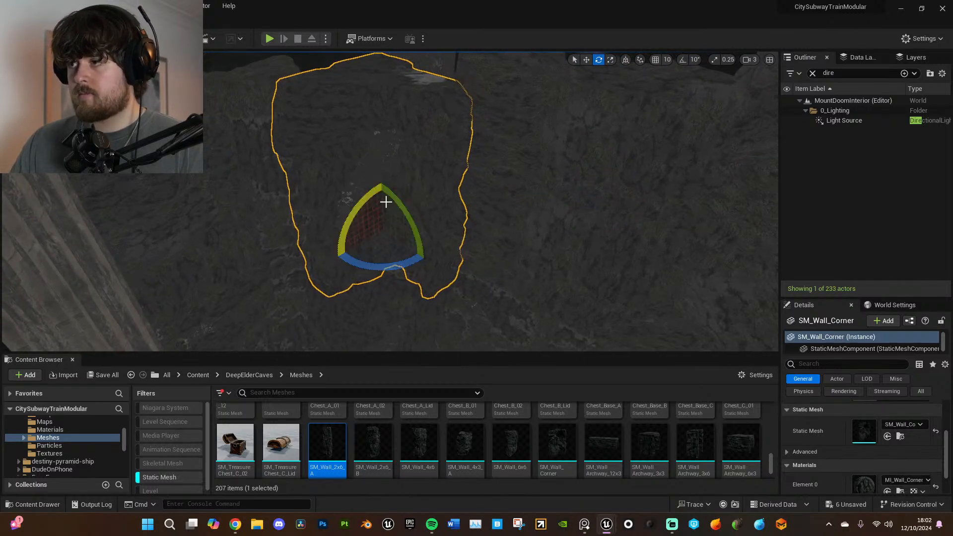
left_click_drag(397, 259, 429, 259)
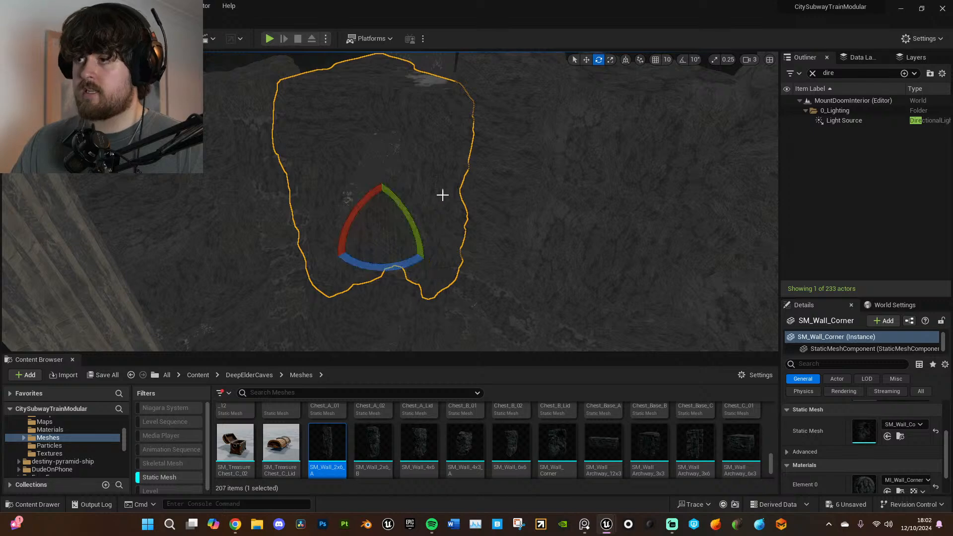
- Adjust the angles of the SM_Wall_4x7 rock and the neighbouring wall piece beside the columns
right_click_drag(432, 198, 398, 156)
left_click(398, 155)
left_click_drag(410, 135, 408, 159)
key("w")
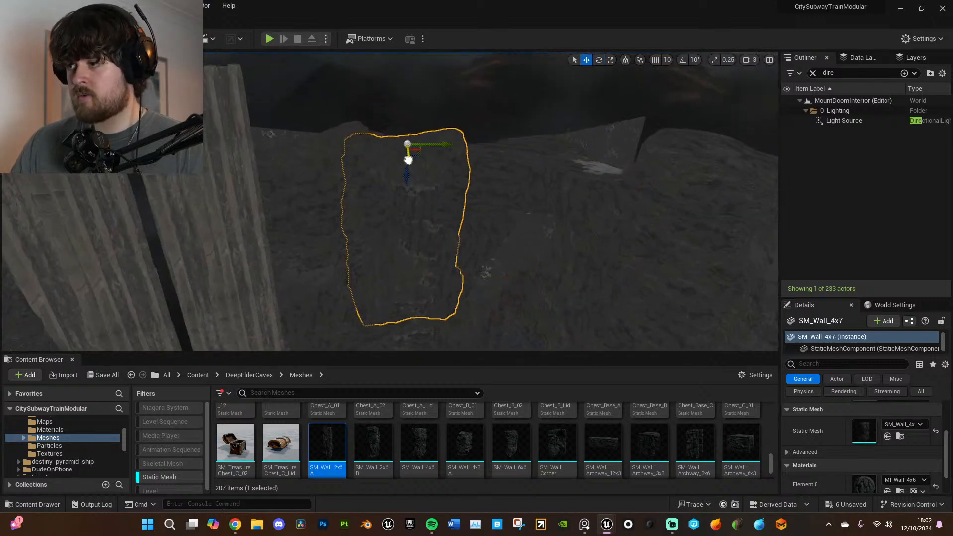
left_click(314, 147)
mouse_move(413, 166)
right_mouse_down()
mouse_move(408, 183)
mouse_move(419, 158)
right_mouse_up()
key("e")
key("d")
mouse_move(411, 168)
left_mouse_down()
mouse_move(358, 156)
mouse_move(394, 164)
left_mouse_up()
right_click_drag(394, 164, 410, 219)
- Rotate the following wall rock and the SM_Wall_Corner7 piece on the other side of the columns
left_click(411, 208)
left_click_drag(375, 273, 373, 283)
left_click_drag(425, 309, 415, 314)
right_click_drag(415, 314, 401, 305)
right_click_drag(413, 198, 402, 194)
left_click(410, 179)
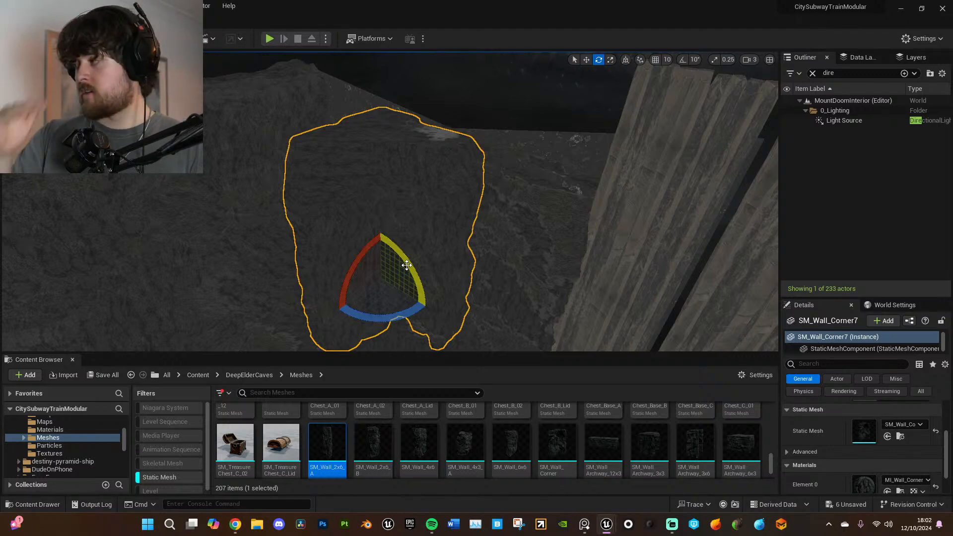
mouse_move(390, 245)
left_mouse_down()
mouse_move(379, 221)
mouse_move(385, 241)
left_mouse_up()
- Adjust the rotation of the rocks along the side wall around SM_Wall_6x14 and SM_Wall_4x3_A9
right_click_drag(393, 249, 383, 202)
left_click(384, 202)
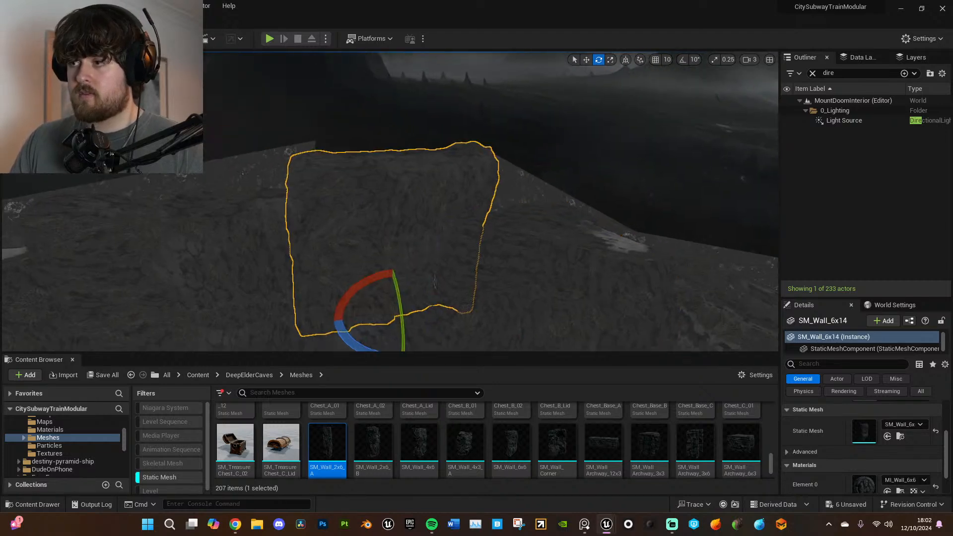
right_click_drag(457, 208, 452, 221)
left_click_drag(427, 220, 394, 206)
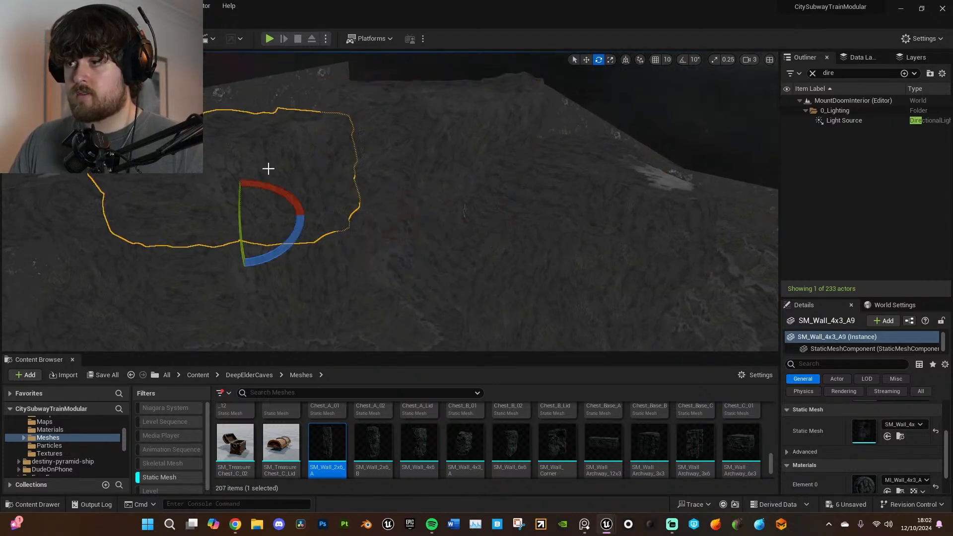
right_click_drag(395, 207, 350, 218)
left_click(345, 178)
left_click_drag(368, 136, 380, 144)
- Rotate one more side wall rock, select the SM_Wall_4x17 piece and return the viewport to lit shading
right_click_drag(407, 157, 360, 130)
left_click(392, 160)
left_click_drag(369, 236, 400, 261)
right_click_drag(400, 261, 328, 241)
right_click_drag(402, 244, 370, 257)
left_click(402, 245)
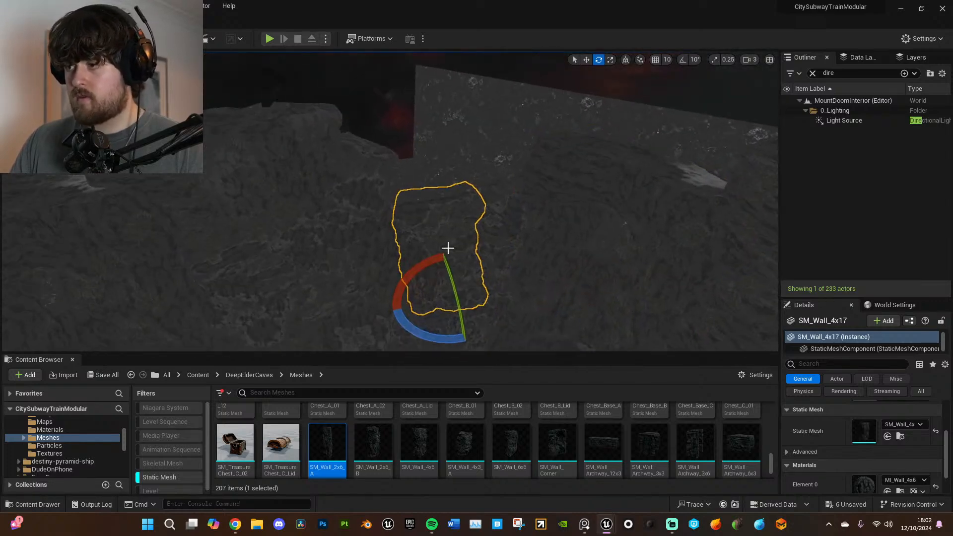
left_click(88, 59)
left_click(100, 87)
- Place an SM_WallRock_B mesh in the gap at the top of the end wall, scale it up and rotate it sideways
mouse_move(456, 227)
right_mouse_down()
mouse_move(460, 245)
mouse_move(489, 230)
right_mouse_up()
scroll(510, 460, "down", 2)
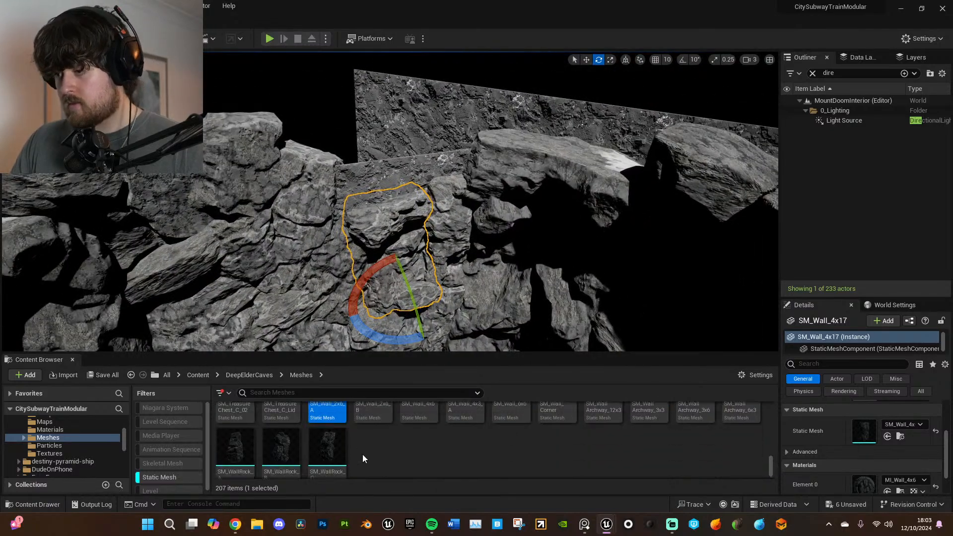
scroll(402, 446, "down", 1)
left_click_drag(281, 461, 436, 202)
key("r")
key("e")
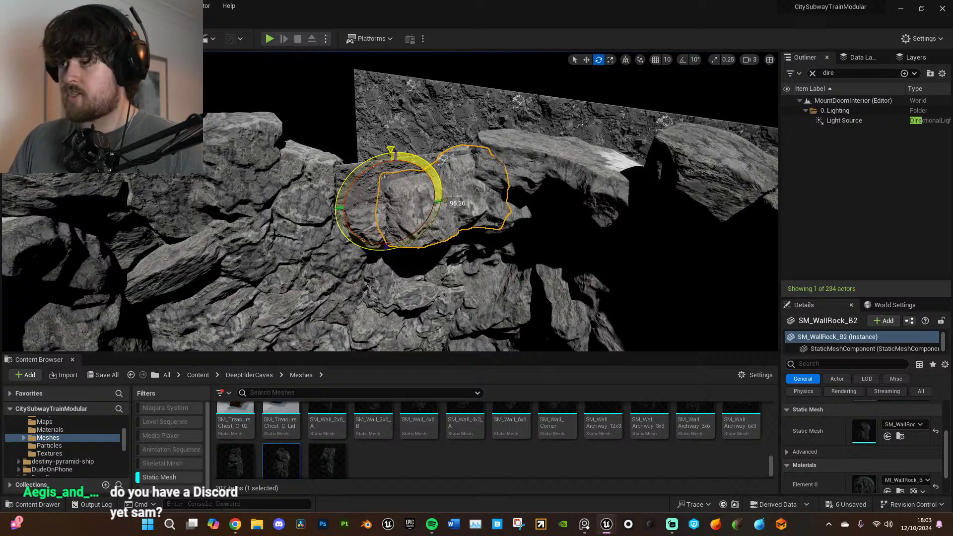
left_click_drag(401, 216, 349, 196)
right_click_drag(349, 196, 425, 258)
- Move the new SM_WallRock_B piece into the end wall's top edge and refine its scale
key("w")
left_click_drag(316, 225, 341, 193)
right_click_drag(391, 207, 258, 171)
key("d")
right_click_drag(371, 231, 371, 266)
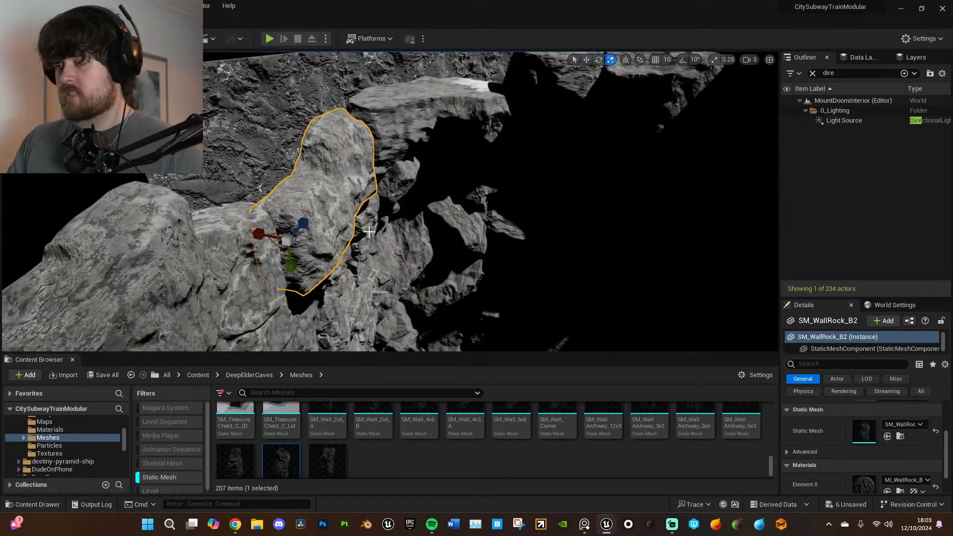
key("w")
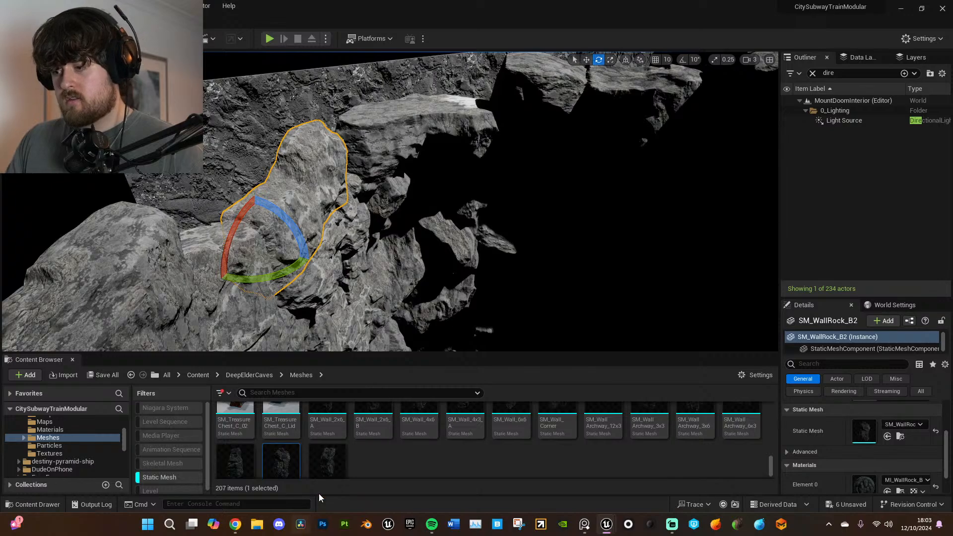
right_click_drag(390, 214, 325, 219)
mouse_move(412, 248)
right_mouse_down()
mouse_move(413, 273)
mouse_move(397, 249)
right_mouse_up()
key("r")
left_click_drag(403, 213, 426, 213)
- Rotate the narrow SM_Wall_2x6_A rock beside the new wall rock to close the middle gap
left_click(562, 169)
right_click_drag(562, 169, 565, 211)
left_click(424, 202)
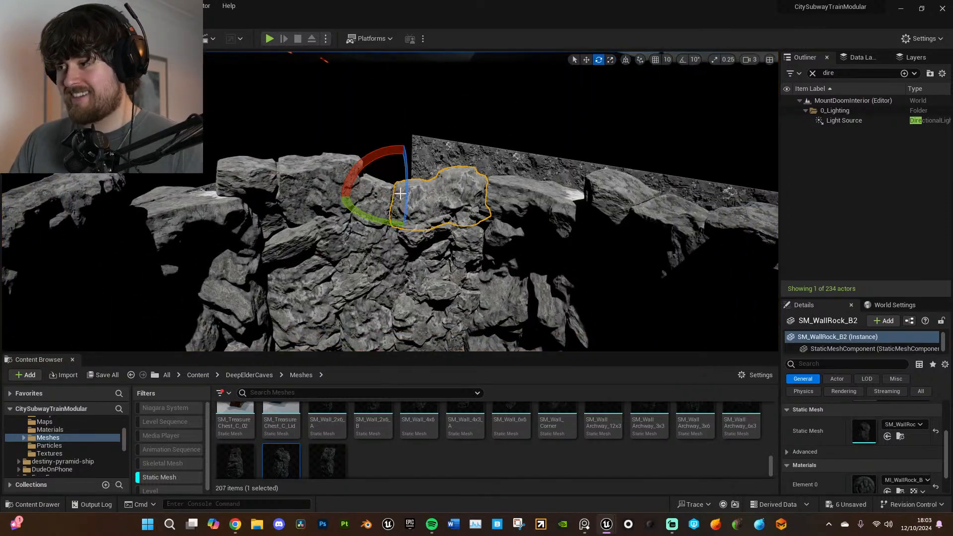
left_click(371, 227)
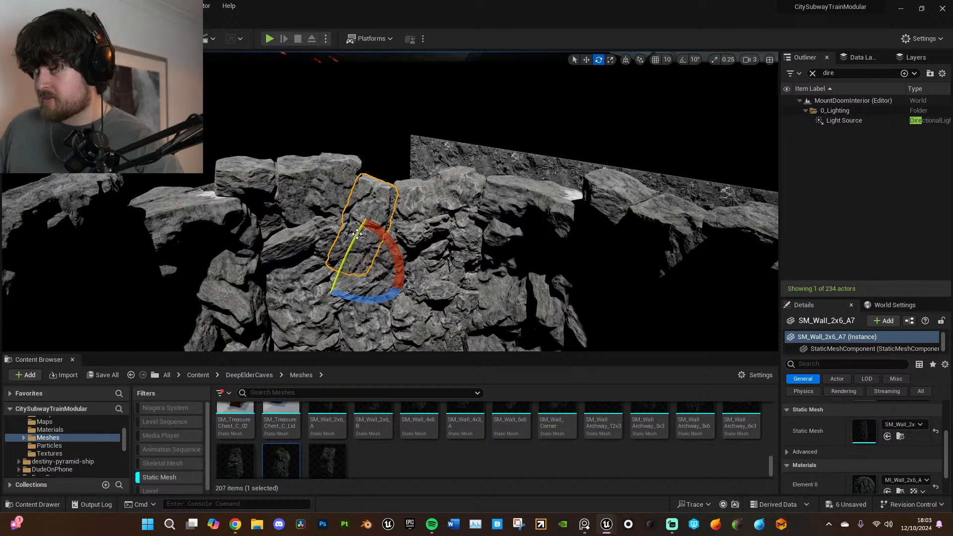
left_click_drag(357, 234, 367, 241)
left_click_drag(386, 300, 395, 298)
- Select the SM_Wall_Corner3 piece beside the end wall and rescale it
left_click(331, 200)
right_click_drag(333, 199, 318, 199)
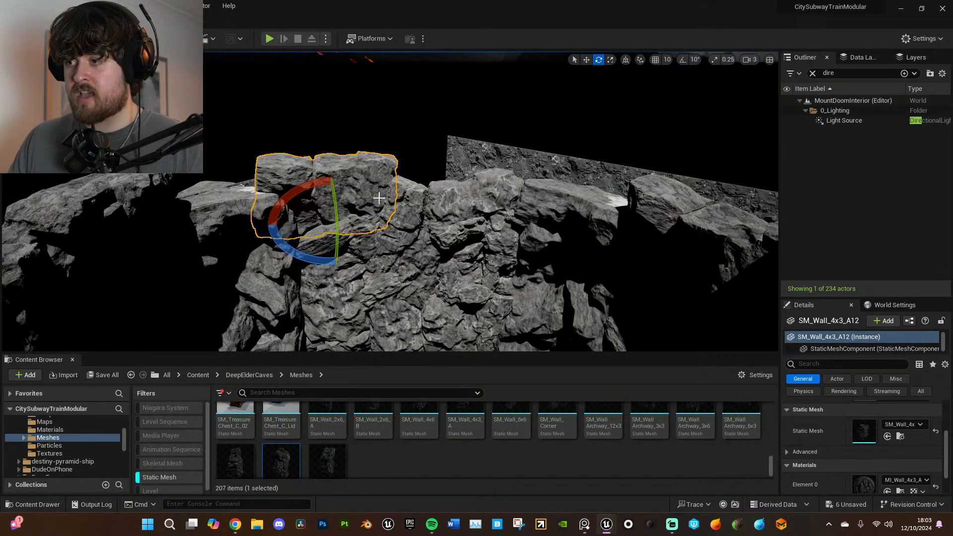
right_click_drag(379, 198, 346, 202)
left_click(385, 224)
right_click_drag(398, 223, 400, 233)
key("r")
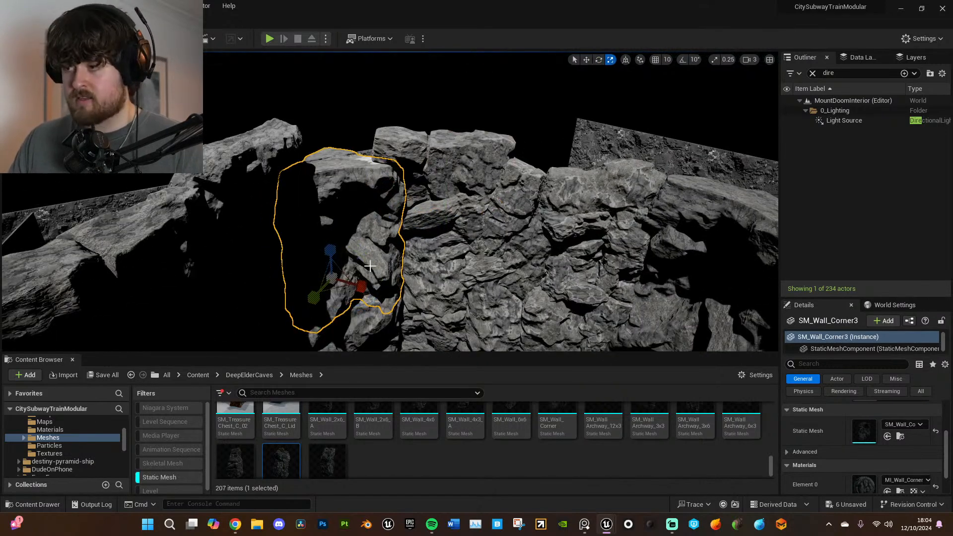
left_click_drag(333, 279, 314, 254)
key("e")
- Scale the SM_Wall_Corner piece on the side wall and adjust its rotation
right_click_drag(385, 221, 332, 222)
left_click(400, 199)
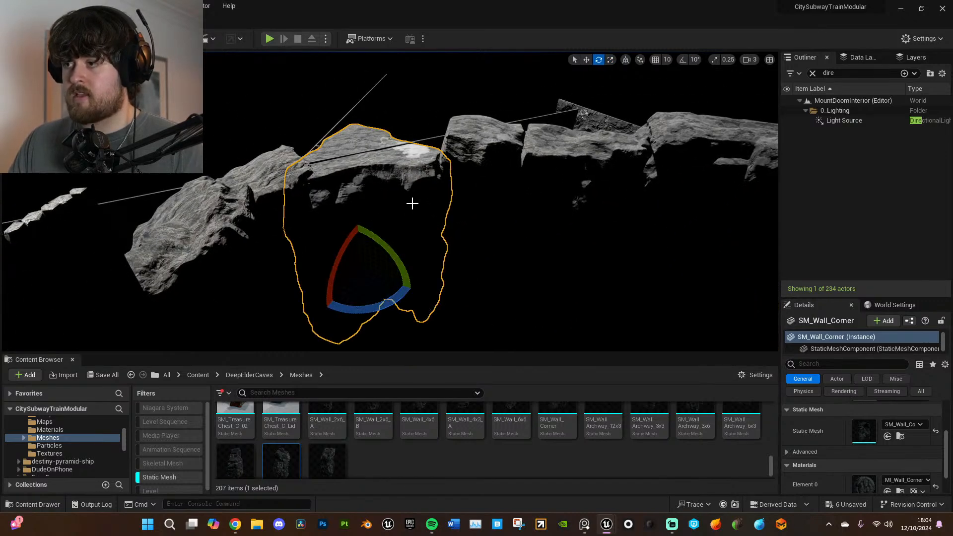
right_click_drag(400, 199, 394, 207)
key("r")
left_click_drag(377, 243, 395, 216)
key("e")
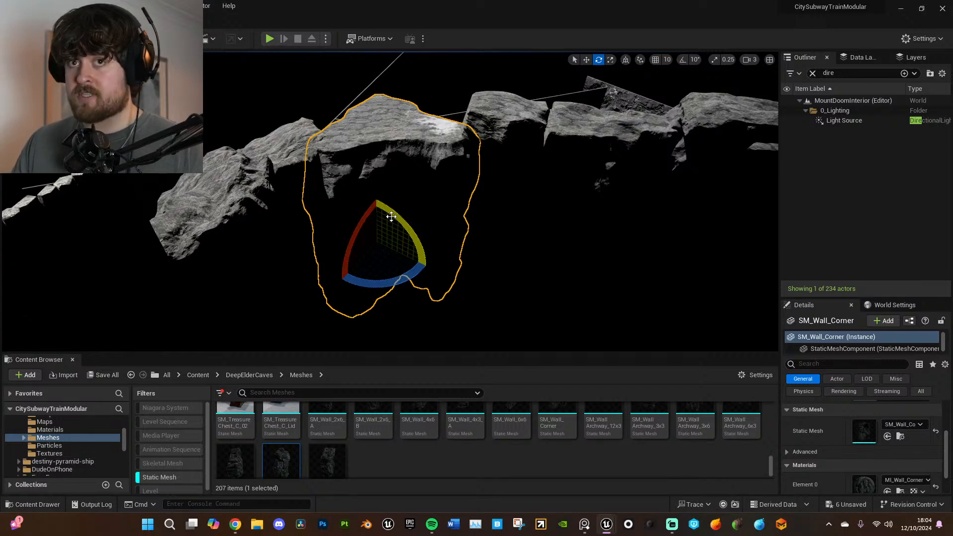
left_click_drag(366, 217, 370, 211)
- Review the side and end walls from several angles and save the items pending autosave
left_click(235, 174)
right_click_drag(313, 212, 304, 219)
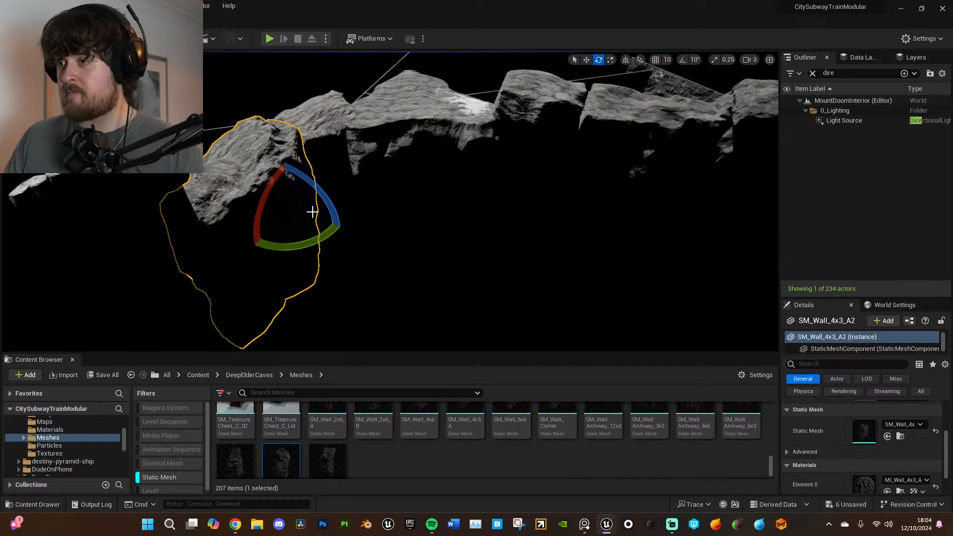
right_click_drag(398, 252, 323, 255)
right_click_drag(378, 209, 241, 193)
left_click(379, 193)
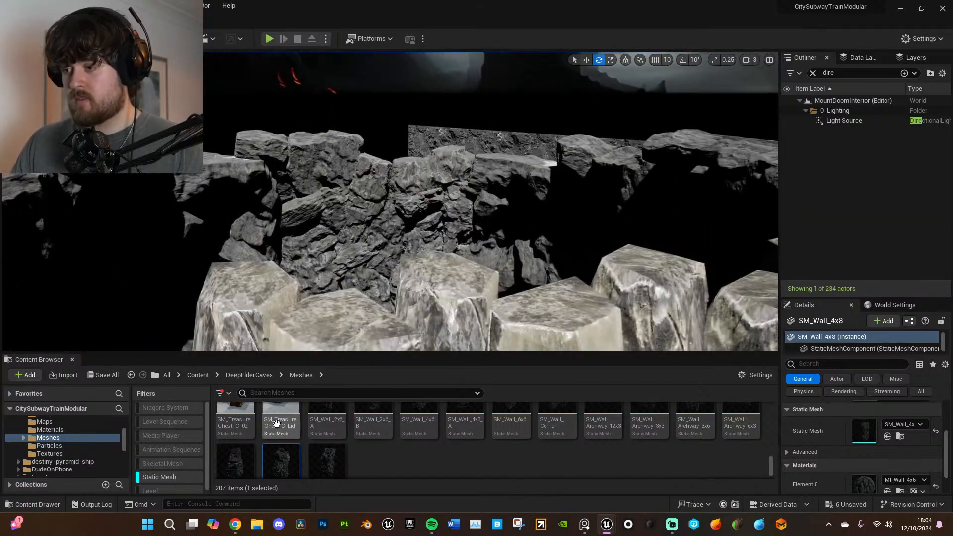
mouse_move(477, 237)
right_mouse_down()
mouse_move(477, 251)
mouse_move(476, 237)
right_mouse_up()
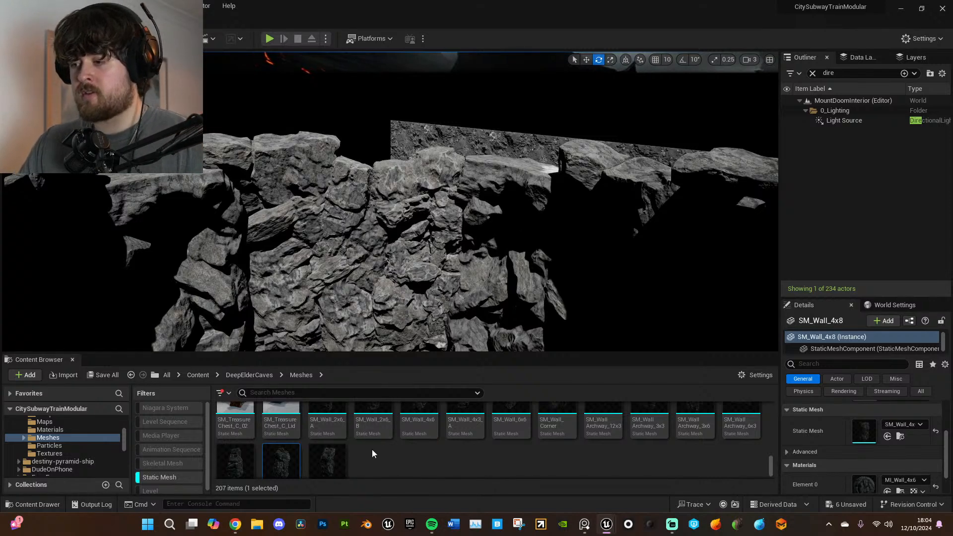
scroll(373, 448, "up", 2)
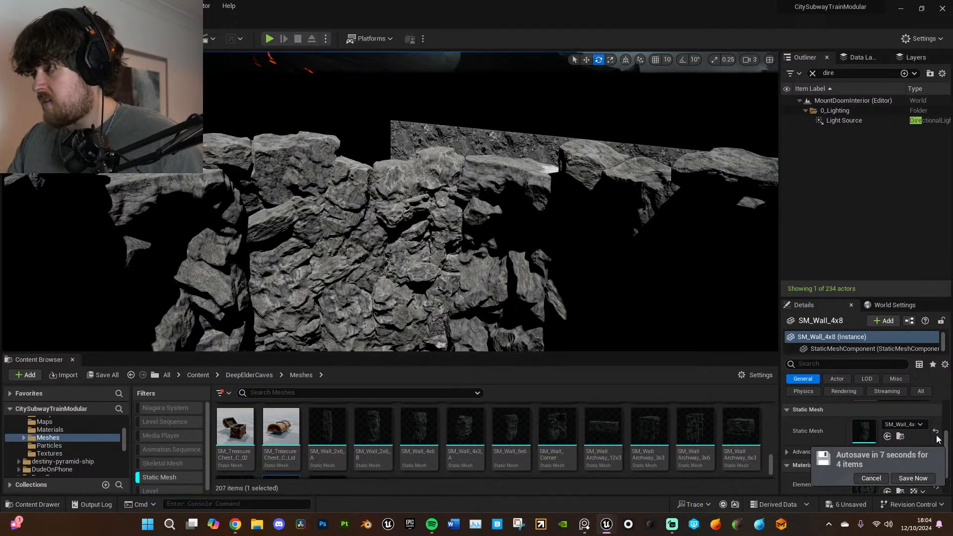
left_click(910, 480)
- Place a new SM_Wall_4x6 mesh on top of the end wall's corner and scale it up
mouse_move(589, 265)
right_mouse_down()
mouse_move(589, 249)
mouse_move(592, 271)
right_mouse_up()
key("w")
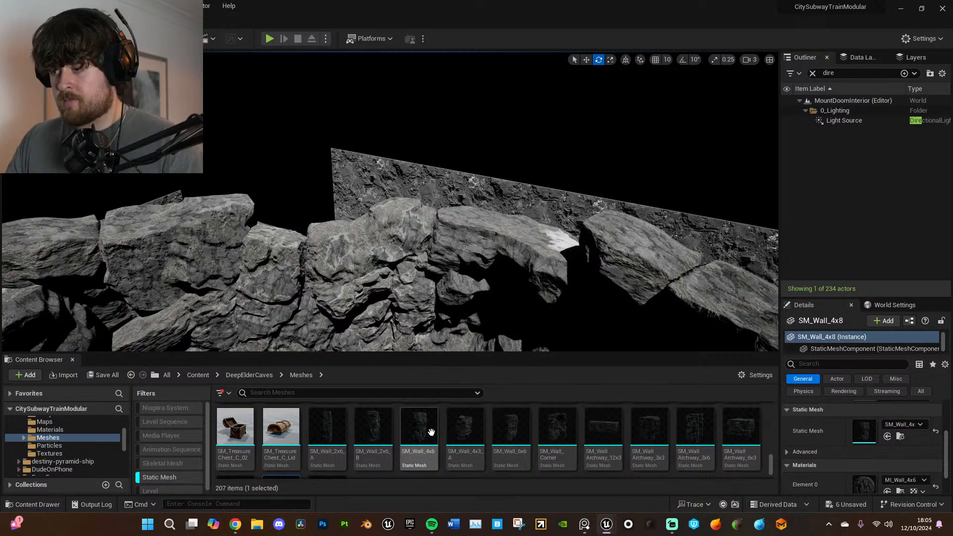
left_click_drag(430, 433, 502, 220)
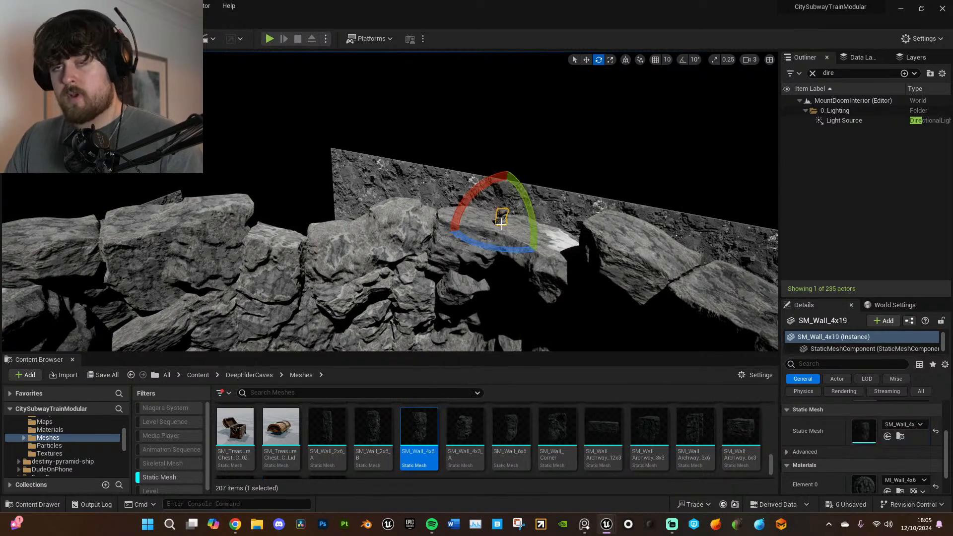
right_click_drag(503, 248, 511, 237)
key("r")
left_click_drag(479, 253, 527, 289)
right_click_drag(527, 289, 518, 270)
- Tilt the new SM_Wall_4x6 rock, shift it towards the end wall and fine-tune its rotation
key("e")
left_click_drag(471, 264, 465, 244)
left_click_drag(444, 208, 439, 262)
key("e")
key("e")
key("r")
right_click_drag(504, 216, 489, 255)
key("w")
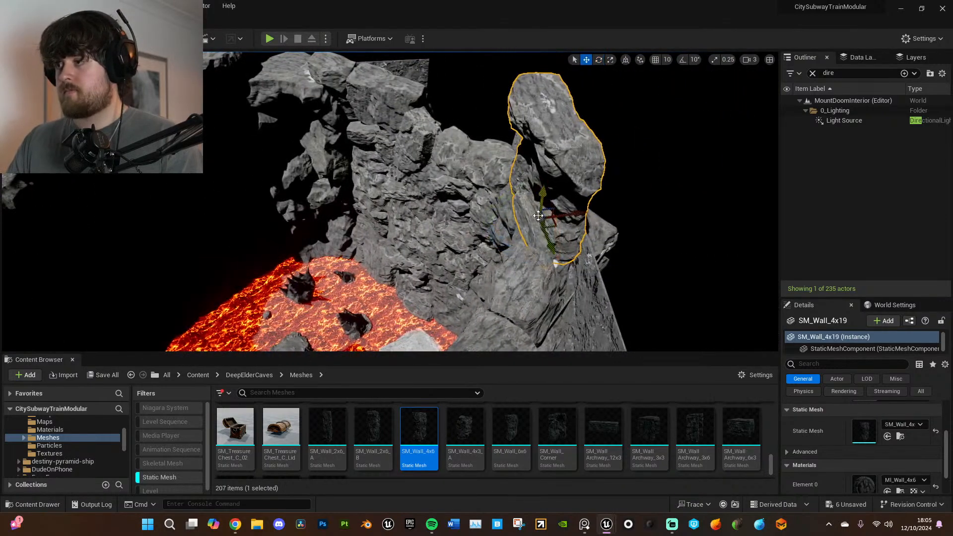
left_click_drag(580, 216, 568, 217)
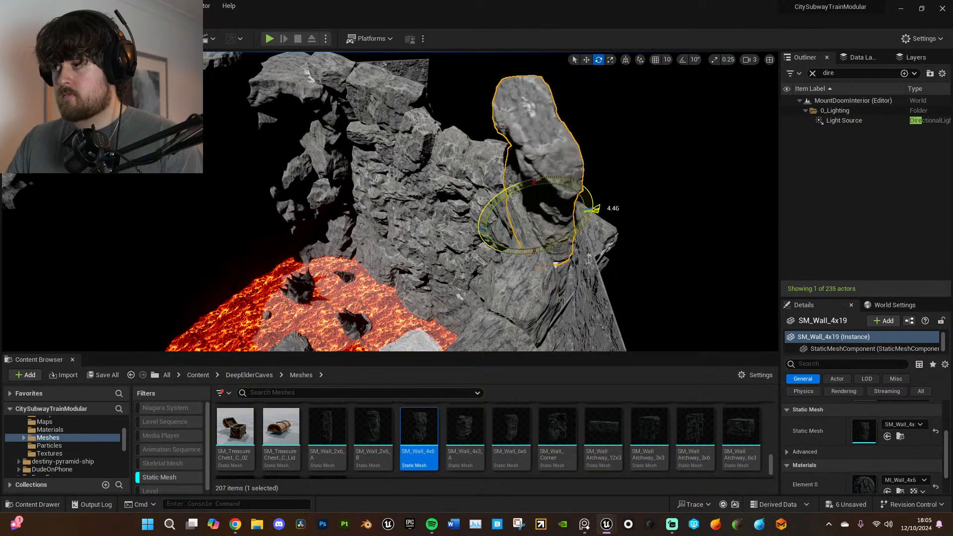
right_click_drag(552, 219, 602, 249)
- Switch the viewport to unlit shading and select the SM_Wall_4x3_A2 rock beside the doorway columns
left_click(88, 59)
left_click(95, 100)
left_click(504, 171)
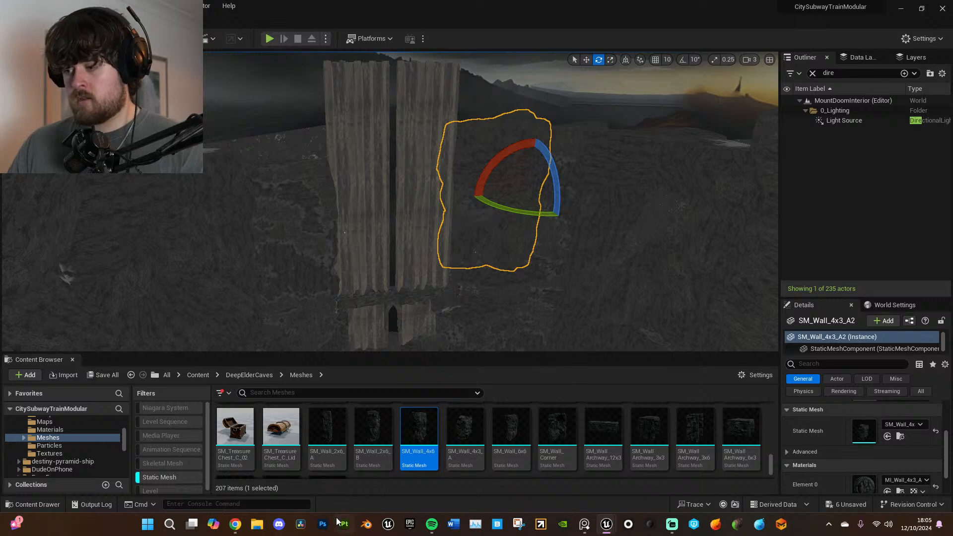
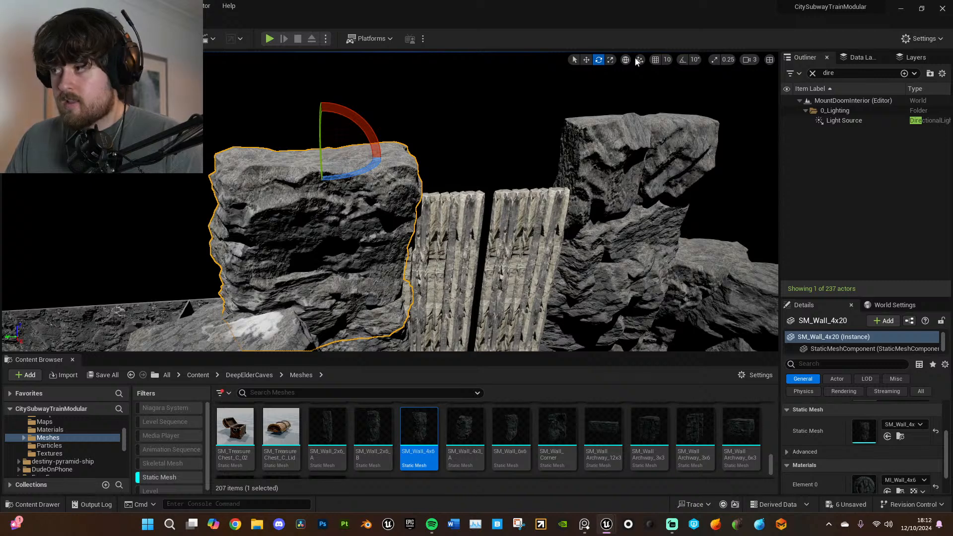
- Rotate the large SM_Wall_4x20 rock standing beside the doorway columns
left_click_drag(353, 136, 352, 170)
left_click(609, 167)
right_click_drag(609, 170, 611, 189)
- Duplicate the SM_Wall_4x3_A3 rock below the columns and raise the copy above the column tops
left_click(461, 298)
right_click_drag(426, 265, 426, 276)
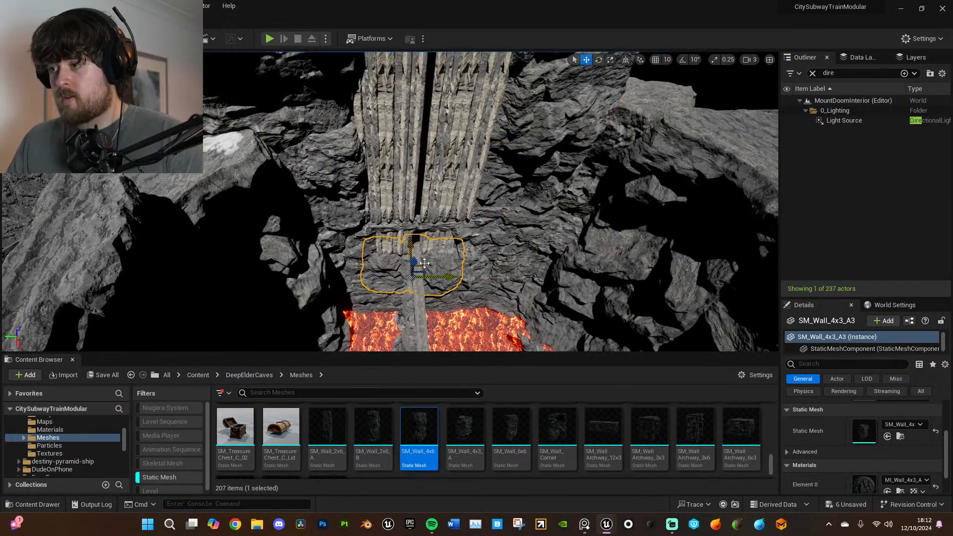
left_click_drag(414, 261, 431, 94, "alt")
right_click_drag(431, 94, 431, 68)
left_click_drag(422, 194, 417, 121)
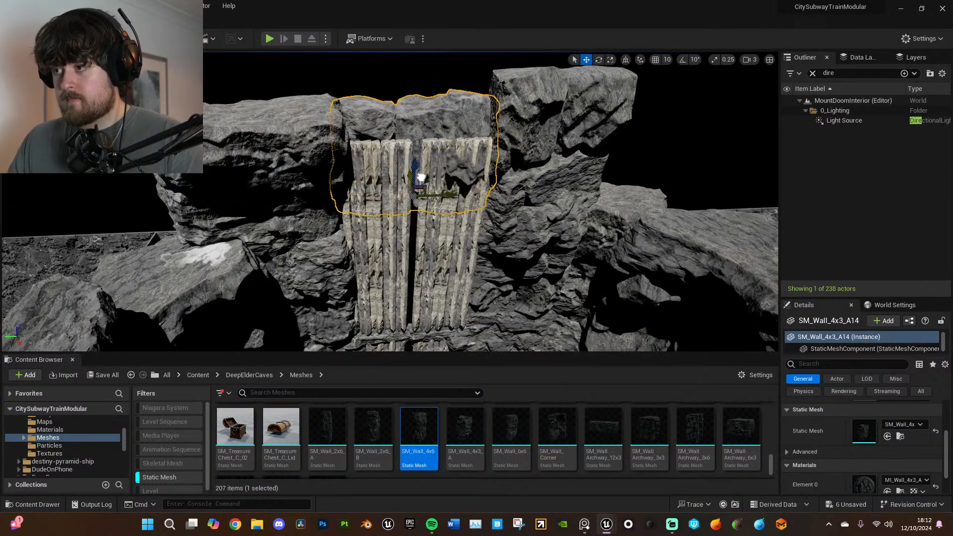
left_click_drag(418, 176, 418, 123)
left_click_drag(419, 89, 419, 85)
- Rotate the duplicated rock above the doorway columns
right_click_drag(419, 85, 435, 64)
key("e")
left_click_drag(353, 175, 356, 213)
mouse_move(356, 213)
right_mouse_down()
mouse_move(397, 219)
mouse_move(417, 209)
mouse_move(425, 181)
mouse_move(472, 184)
mouse_move(462, 144)
mouse_move(452, 201)
right_mouse_up()
- Switch the viewport to unlit shading and shift the rock above the columns horizontally into place
left_click(94, 60)
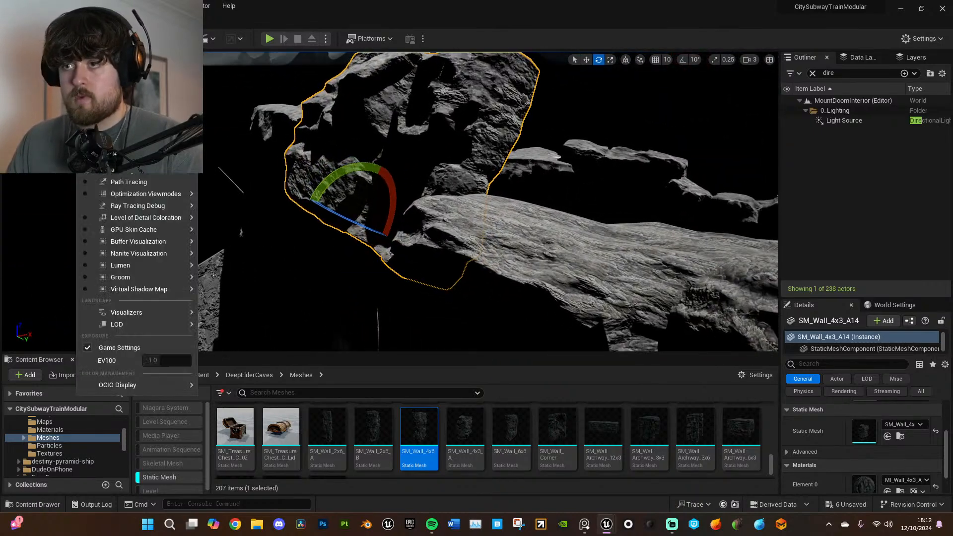
left_click(118, 98)
mouse_move(342, 208)
right_mouse_down()
mouse_move(387, 174)
mouse_move(398, 194)
mouse_move(388, 199)
mouse_move(316, 203)
right_mouse_up()
key("w")
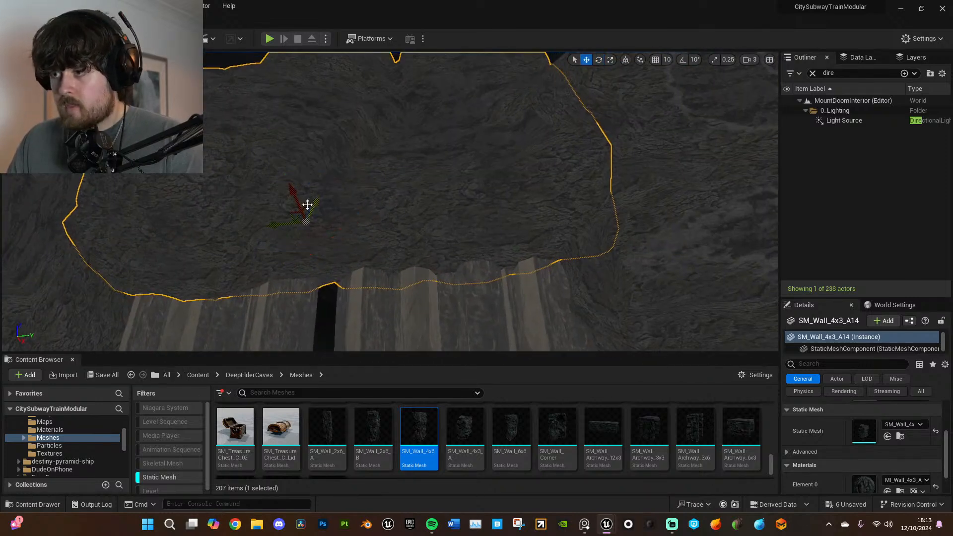
left_click_drag(312, 195, 320, 164)
right_click_drag(699, 318, 651, 240)
- Slightly rotate the SM_Wall_4x3_A13 rock beside the columns and return the viewport to lit shading
left_click(438, 192)
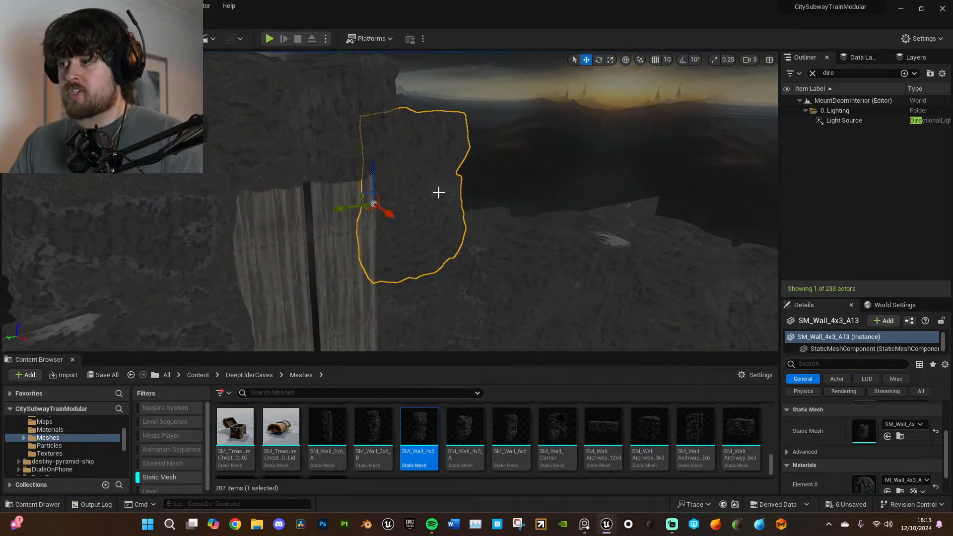
key("e")
mouse_move(396, 218)
left_mouse_down()
mouse_move(407, 233)
mouse_move(400, 225)
left_mouse_up()
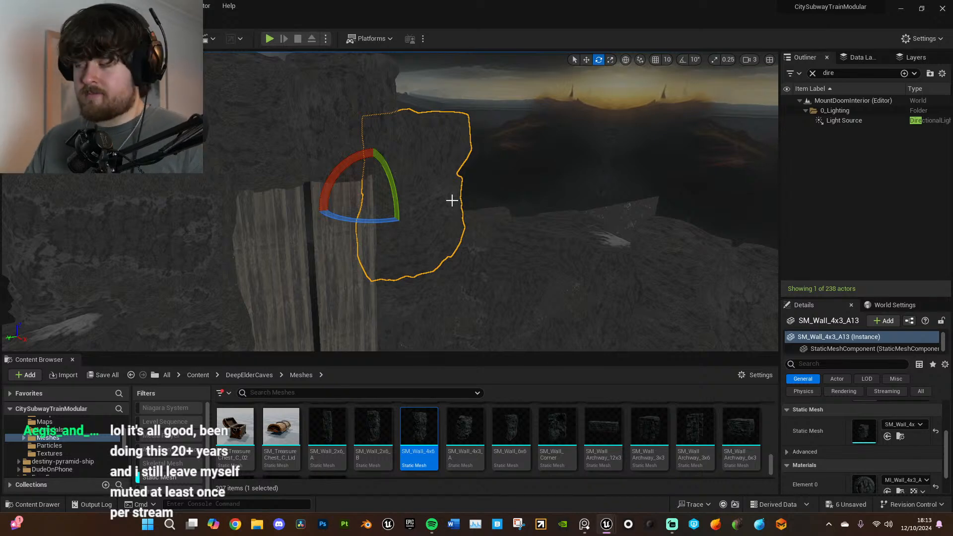
left_click(89, 59)
left_click(98, 86)
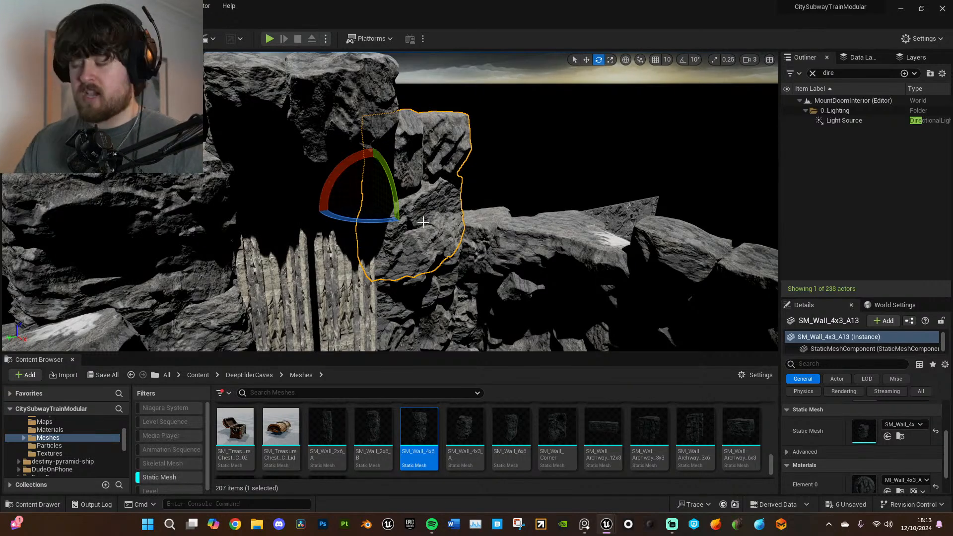
- Duplicate the SM_Wall_Corner rock beside the doorway columns and raise the copy above the existing cliff rim
right_click_drag(563, 252, 566, 261)
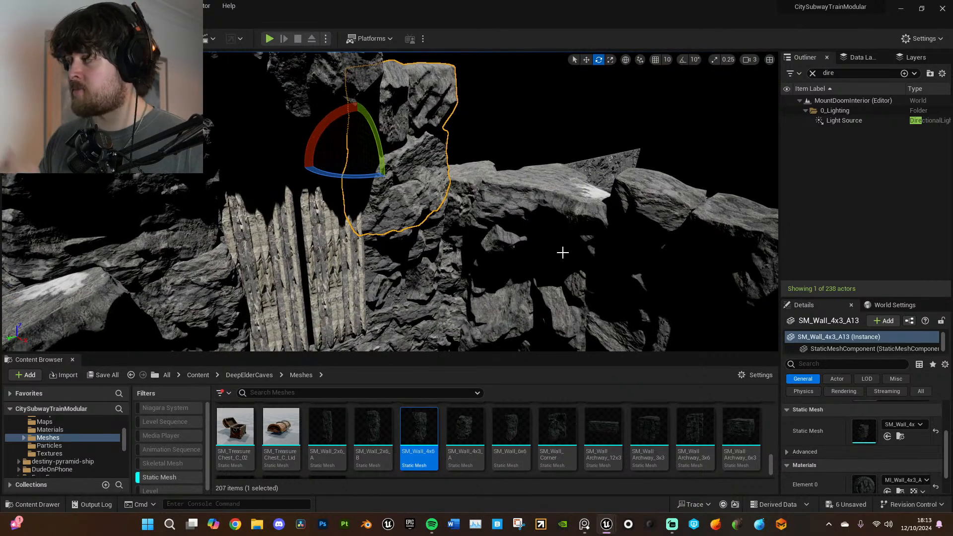
right_click_drag(557, 255, 510, 179)
left_click(522, 220)
right_click_drag(522, 220, 477, 238)
left_click(463, 255)
key("w")
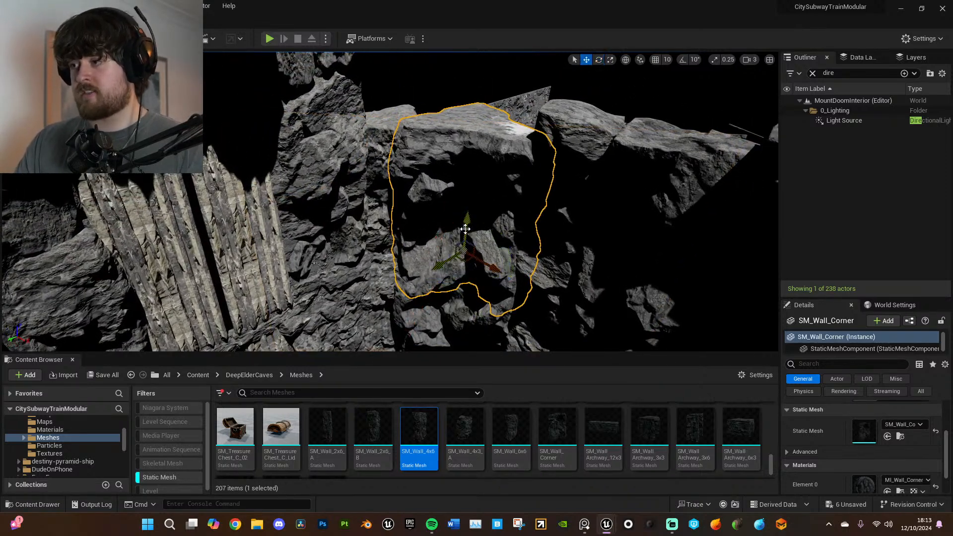
left_click_drag(464, 228, 461, 89, "alt")
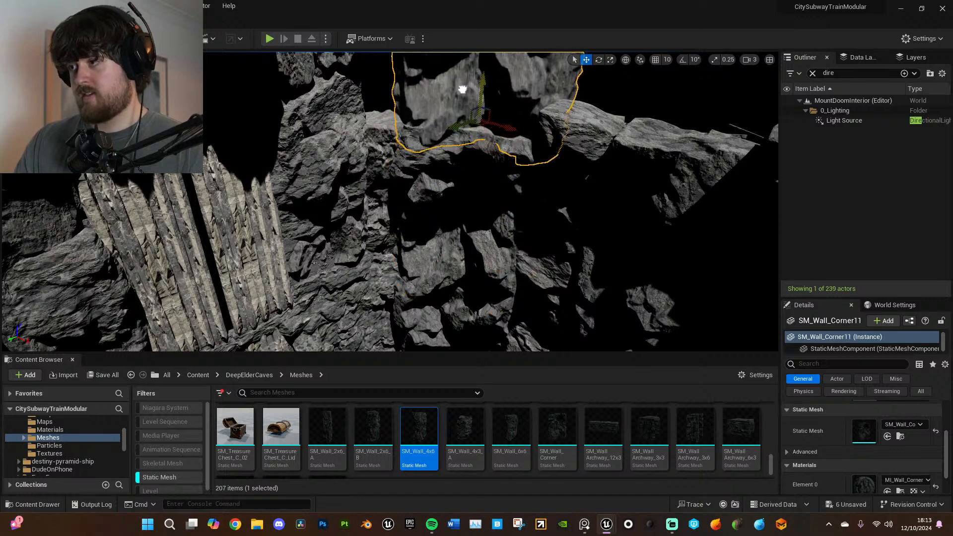
mouse_move(465, 127)
right_mouse_down()
mouse_move(471, 106)
mouse_move(472, 119)
right_mouse_up()
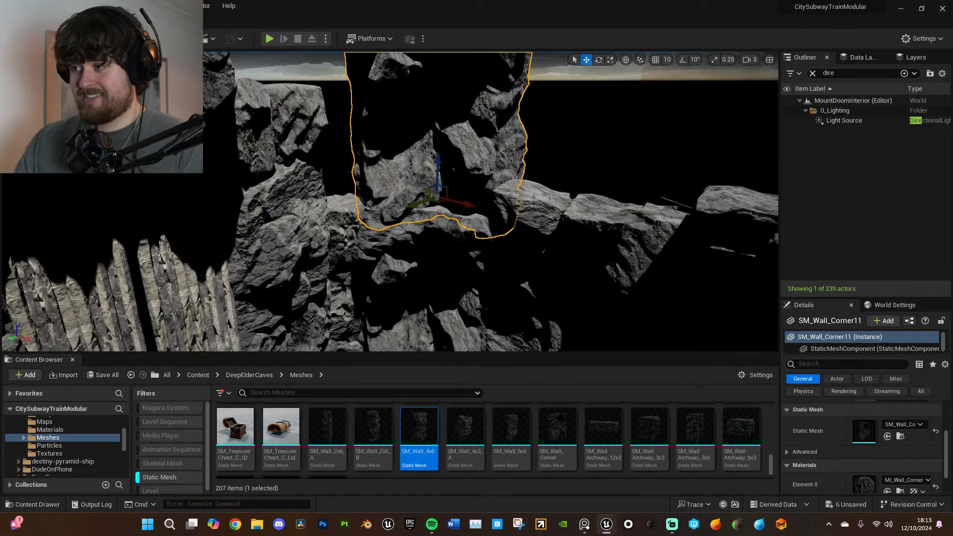
- Rotate the raised corner rock copy beside the doorway
key("e")
left_click_drag(479, 218, 475, 207)
right_click_drag(475, 208, 439, 219)
right_click_drag(598, 199, 539, 184)
- Duplicate the SM_Wall_Corner7 rock on the opposite side of the columns and raise the copy above it
left_click(361, 236)
key("w")
right_click_drag(398, 278, 369, 271)
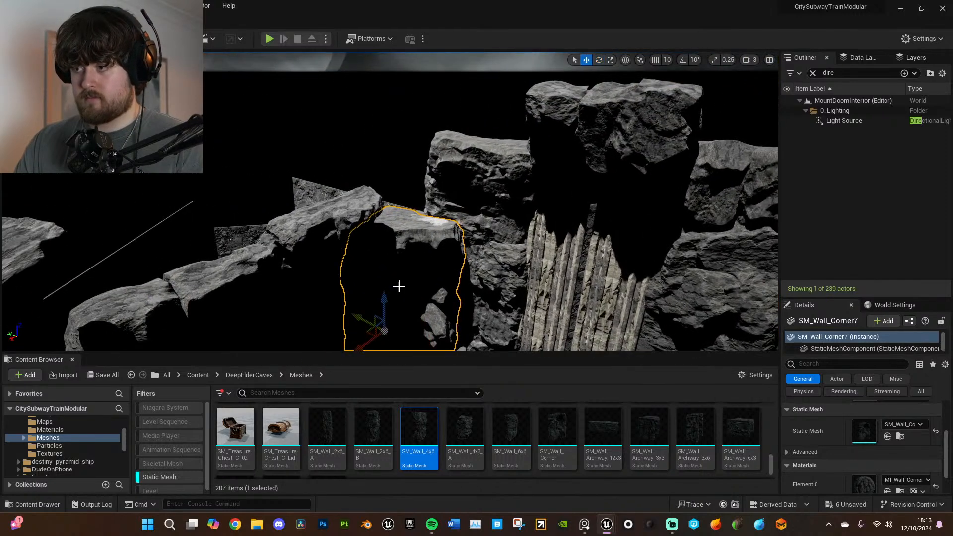
left_click_drag(384, 307, 400, 205, "alt")
right_click_drag(400, 205, 243, 186)
- Delete an unneeded mesh near the cliff rim
left_click(461, 181)
right_click_drag(462, 181, 442, 273)
left_click(438, 217)
mouse_move(439, 217)
right_mouse_down()
mouse_move(432, 171)
mouse_move(457, 215)
right_mouse_up()
key("Delete")
- Duplicate a rock on the side wall, raise the copy above the rim, and rotate it
left_click(434, 229)
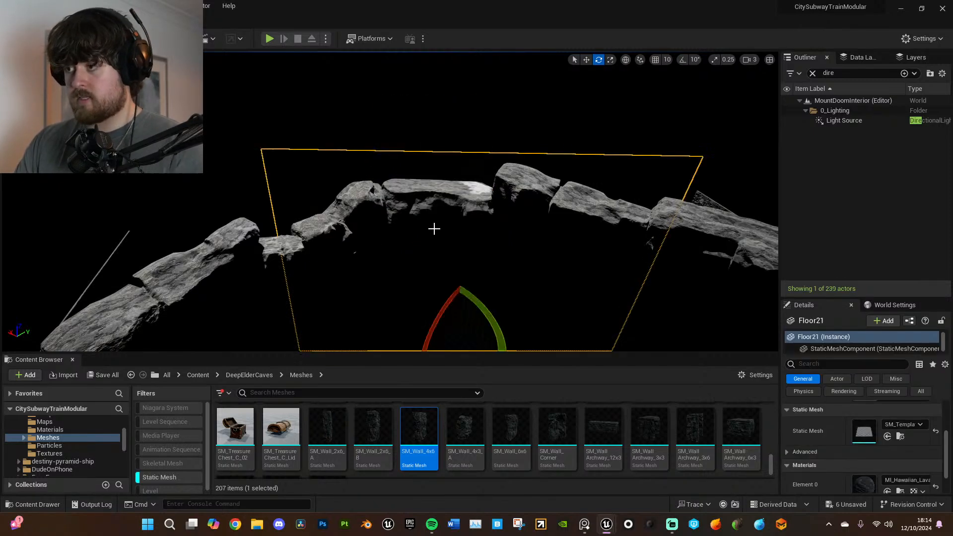
left_click(445, 241)
key("w")
left_click_drag(435, 243, 438, 143, "alt")
right_click_drag(439, 143, 447, 104)
key("e")
left_click_drag(425, 181, 430, 171)
right_click_drag(430, 171, 452, 211)
- Duplicate the SM_Wall_Corner3 rock and raise the copy above the cliff rim
left_click(467, 218)
mouse_move(538, 254)
right_mouse_down()
mouse_move(537, 270)
mouse_move(538, 255)
right_mouse_up()
key("w")
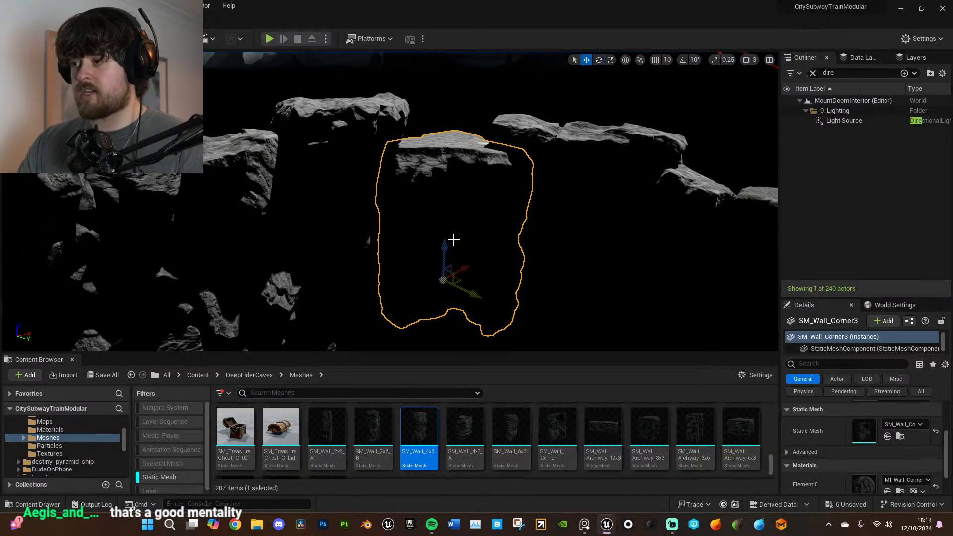
left_click_drag(445, 251, 442, 149, "alt")
right_click_drag(460, 213, 460, 162)
- Rotate the raised copy of SM_Wall_Corner3 on two axes so it varies from the rocks below
key("e")
left_click_drag(428, 240, 430, 239)
left_click_drag(479, 272, 482, 241)
right_click_drag(484, 246, 532, 255)
key("s")
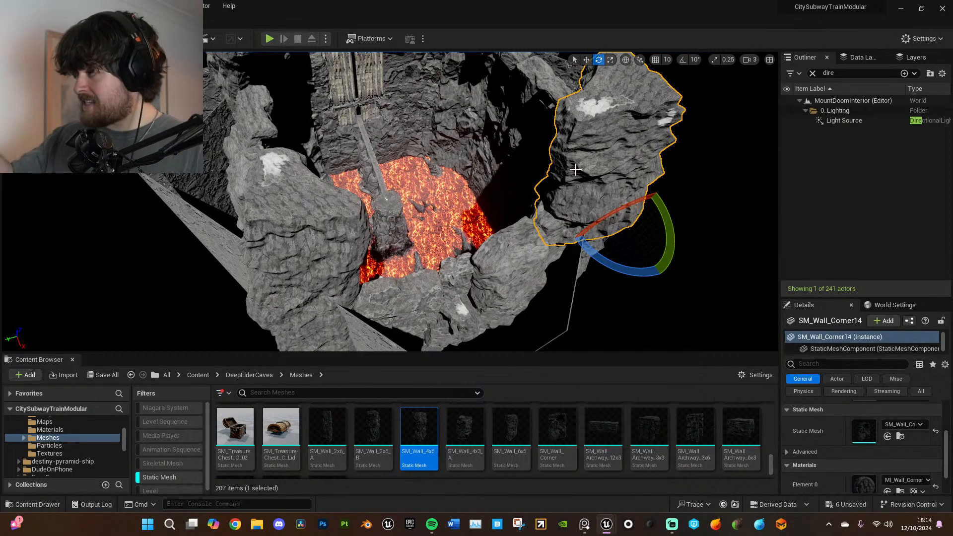
right_click_drag(627, 178, 627, 150)
- Duplicate the SM_Wall_4x3_A2 rock beside the columns and raise the copy above the upper doorway rocks
left_click(489, 195)
key("w")
right_click_drag(492, 197, 462, 288)
left_click(451, 241)
key("w")
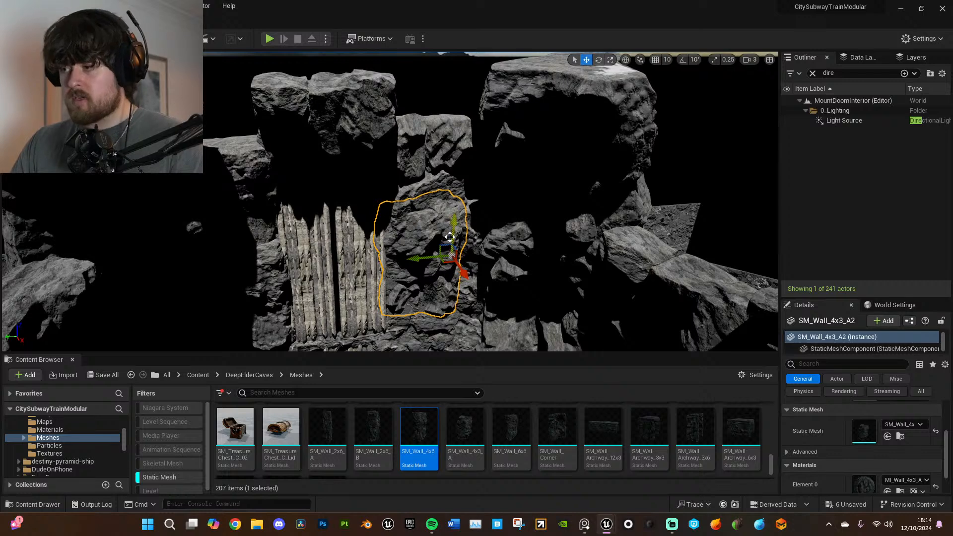
left_click_drag(442, 246, 451, 114, "alt")
right_click_drag(451, 113, 448, 102)
right_click_drag(486, 150, 485, 159)
- Rotate the copied SM_Wall_4x3_A2 rock and move it into the gap beside the large corner rock
key("e")
left_click_drag(497, 157, 511, 169)
mouse_move(514, 167)
right_mouse_down()
mouse_move(518, 177)
mouse_move(515, 168)
right_mouse_up()
key("w")
left_click_drag(453, 170, 471, 188)
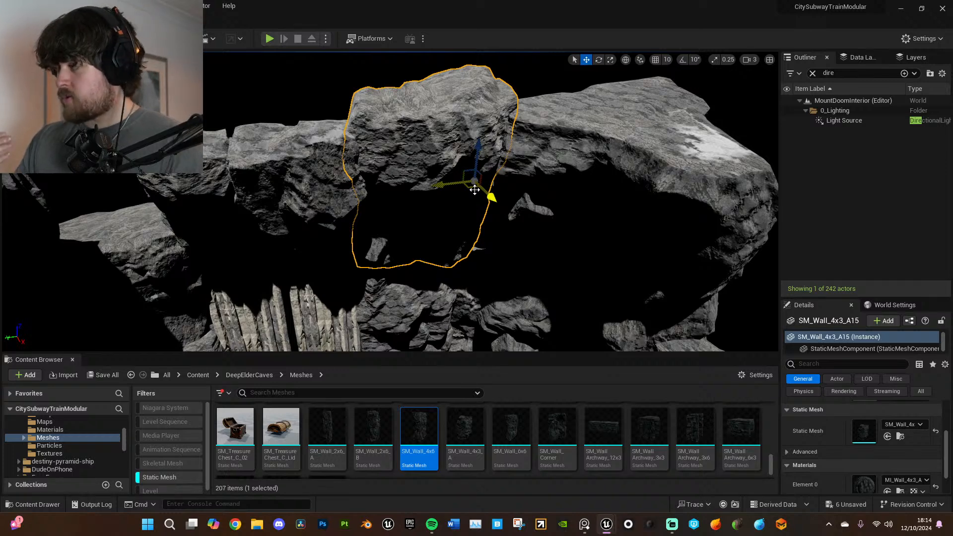
right_click_drag(497, 245, 546, 238)
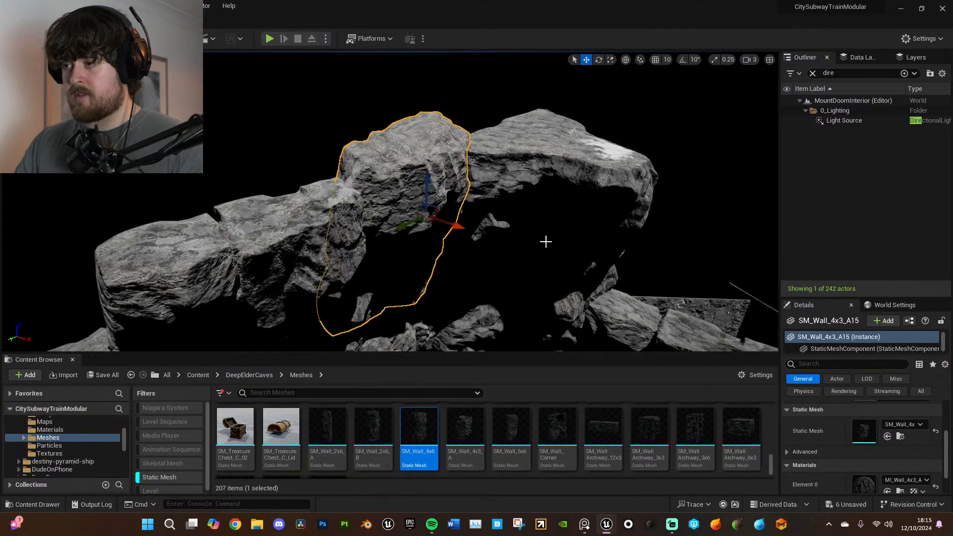
- Switch the transform gizmo to local space and shift the raised 4x3 rock along its own axes
left_click(626, 60)
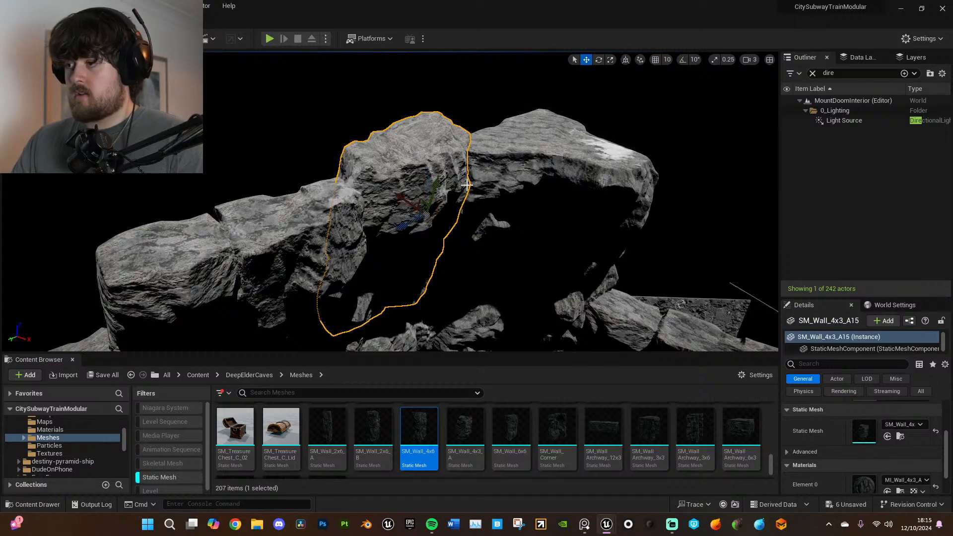
mouse_move(432, 191)
left_mouse_down()
mouse_move(444, 172)
mouse_move(441, 182)
left_mouse_up()
mouse_move(545, 229)
right_mouse_down()
mouse_move(536, 232)
mouse_move(536, 222)
mouse_move(554, 237)
right_mouse_up()
left_click_drag(439, 123, 431, 134)
right_click_drag(430, 133, 455, 226)
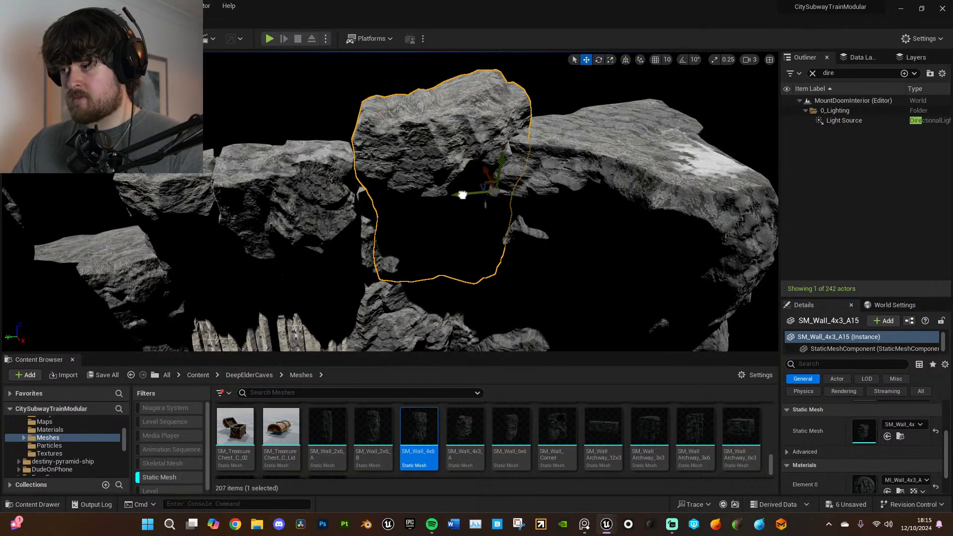
right_click_drag(464, 196, 449, 179)
- Scale the raised 4x3 rock to fill the gap beside the large corner rock
left_click_drag(467, 252, 495, 248)
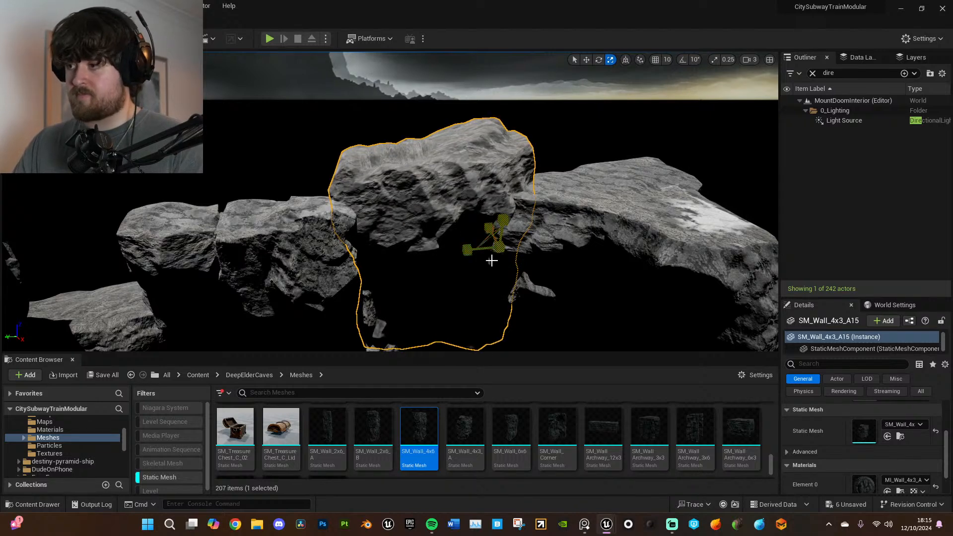
key("q")
right_click_drag(490, 281, 496, 253)
- Duplicate the SM_Wall_4x20 rock on the other side of the columns and raise the copy
left_click(561, 280)
right_click_drag(561, 280, 519, 276)
left_click(404, 246)
right_click_drag(404, 246, 407, 244)
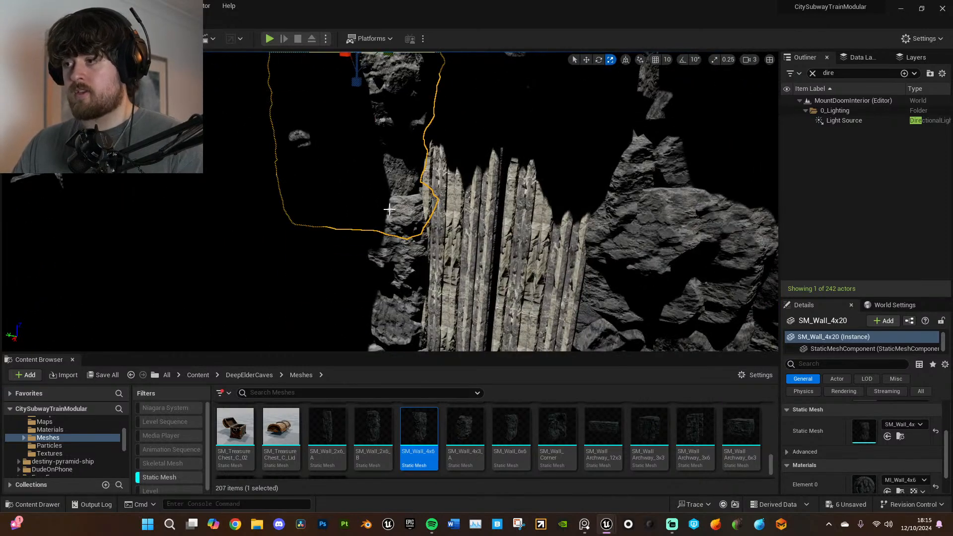
right_click_drag(391, 157, 384, 133)
key("w")
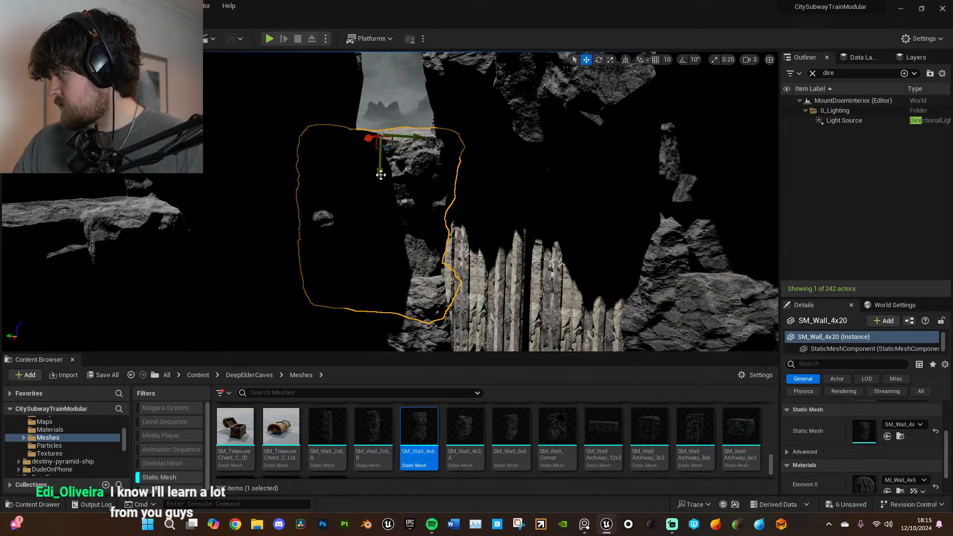
left_click_drag(380, 179, 379, 81, "alt")
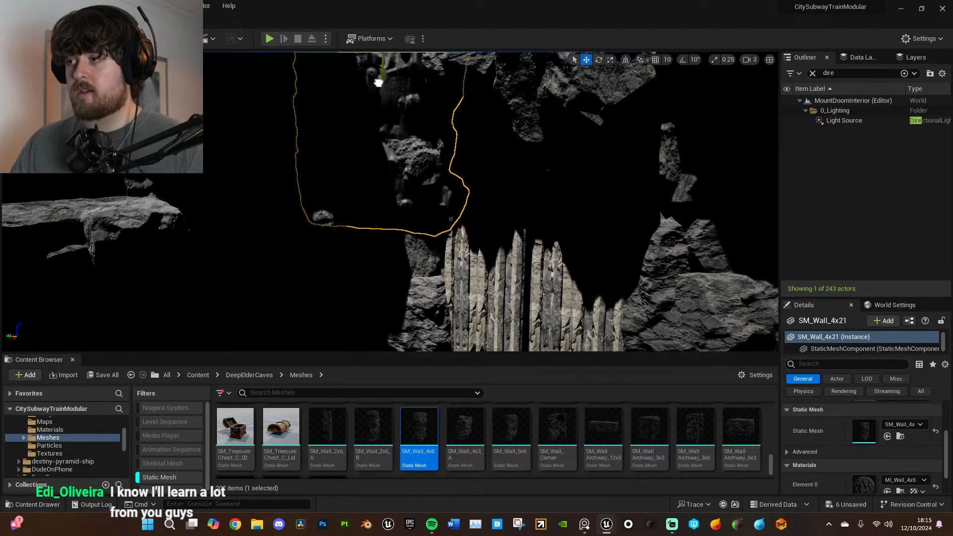
right_click_drag(440, 225, 440, 225)
- Rotate the raised copy of SM_Wall_4x20 on two axes so it leans across the gap above the doorway
key("e")
mouse_move(474, 266)
right_mouse_down()
mouse_move(484, 281)
mouse_move(459, 285)
mouse_move(473, 262)
right_mouse_up()
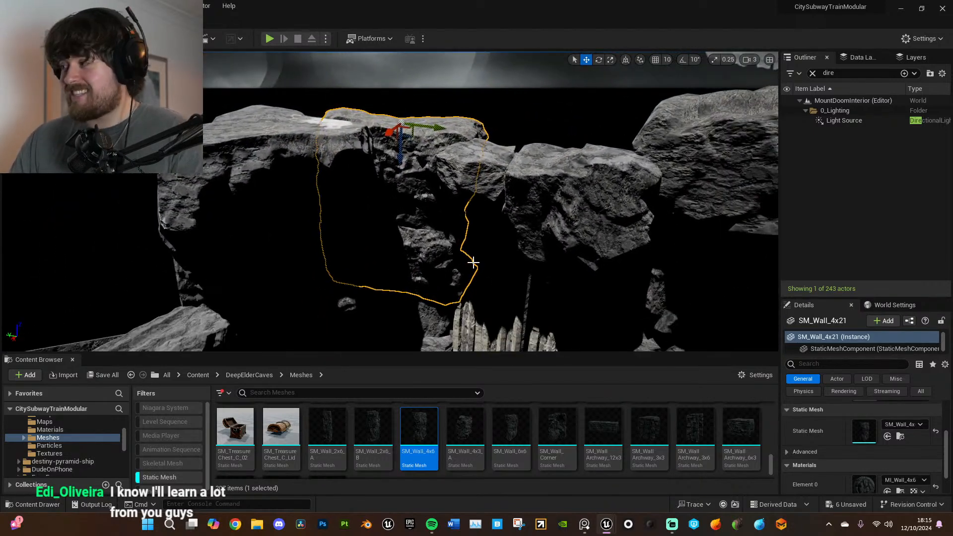
right_click(498, 284)
type("w")
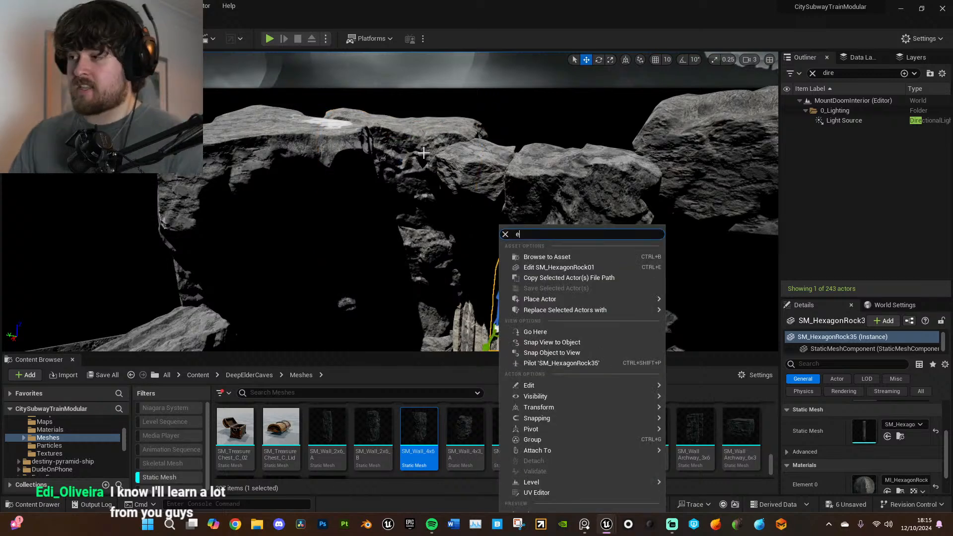
left_click(428, 152)
right_click_drag(440, 153, 440, 153)
key("e")
left_click_drag(444, 140, 472, 142)
right_click_drag(464, 157, 431, 134)
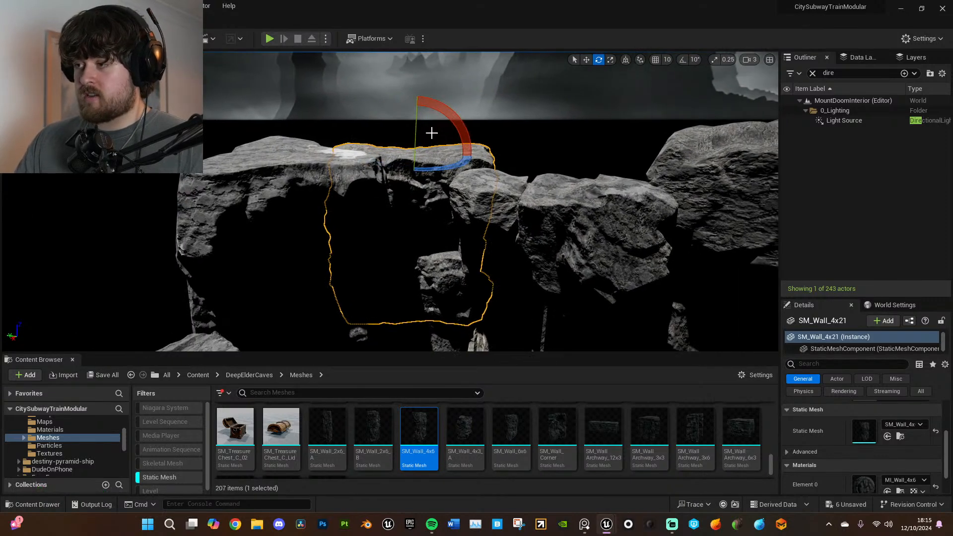
left_click_drag(417, 130, 418, 145)
right_click_drag(418, 145, 419, 196)
mouse_move(489, 200)
right_mouse_down()
mouse_move(477, 198)
mouse_move(489, 200)
right_mouse_up()
- Move the rotated 4x20 rock copy into the gap between the neighbouring upper rocks
key("w")
left_click_drag(460, 152, 516, 106)
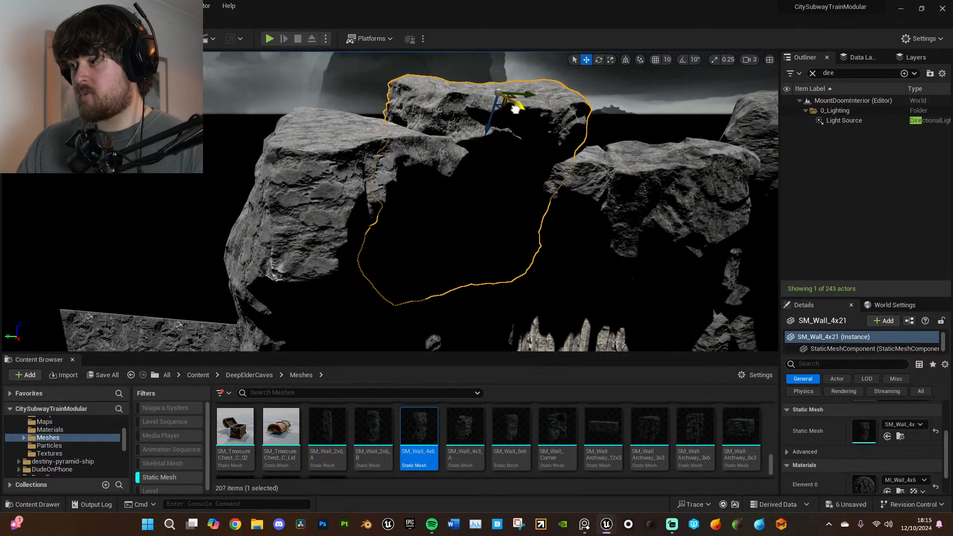
left_click(602, 213)
- Switch the gizmo to world space, duplicate the SM_Wall_4x3_A10 rock on the side wall, and raise the copy
right_click_drag(390, 202, 228, 223)
right_click_drag(527, 163, 470, 247)
left_click(553, 187)
left_click(460, 251)
left_click(627, 60)
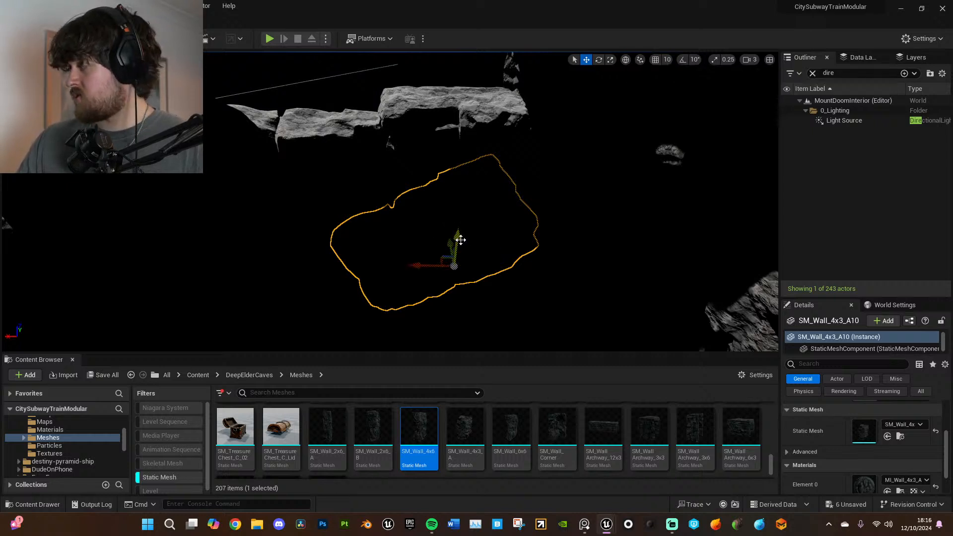
left_click_drag(459, 239, 472, 158, "alt")
key("s")
mouse_move(470, 193)
right_mouse_down()
mouse_move(473, 134)
mouse_move(468, 188)
right_mouse_up()
key("w")
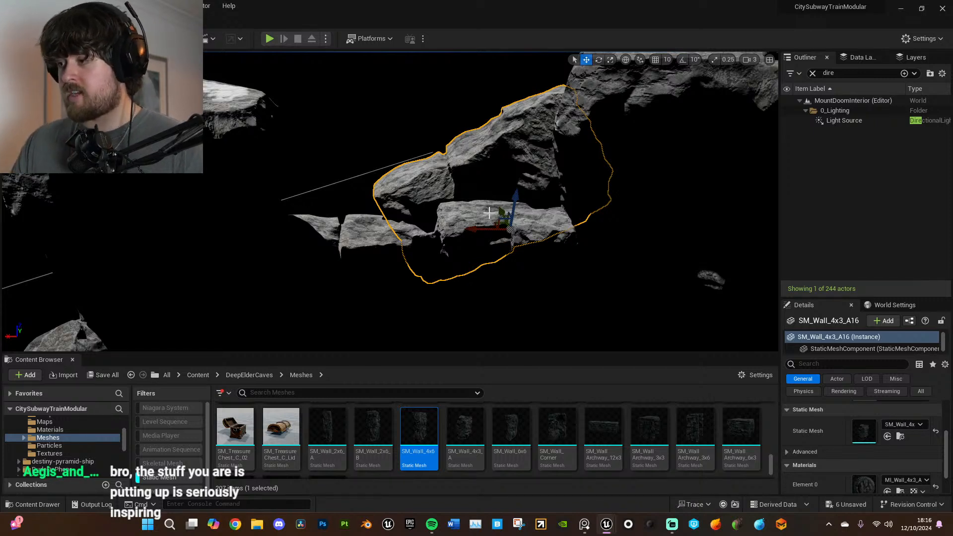
- Rotate the copied SM_Wall_4x3_A10 rock closer to level and shift it along the side wall's upper row
left_click_drag(490, 226, 484, 204)
key("e")
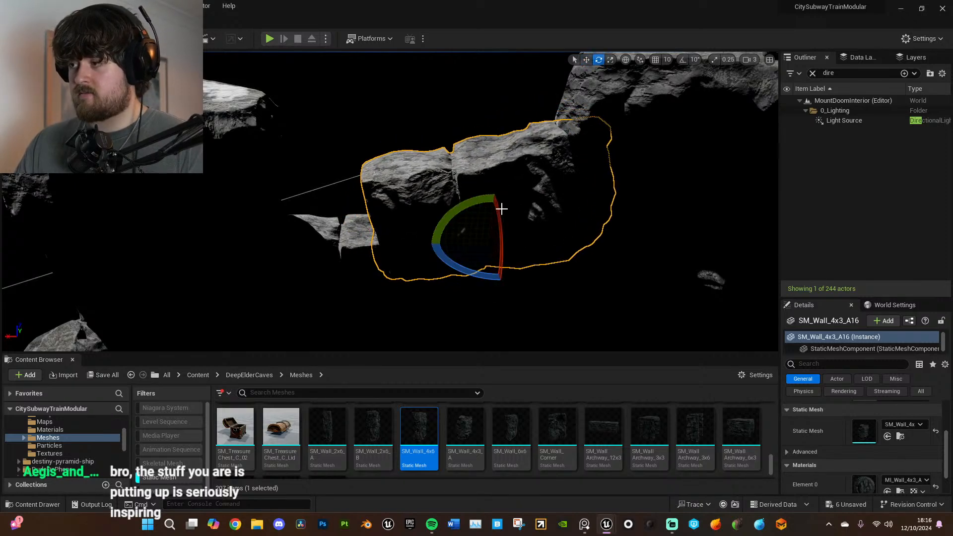
key("w")
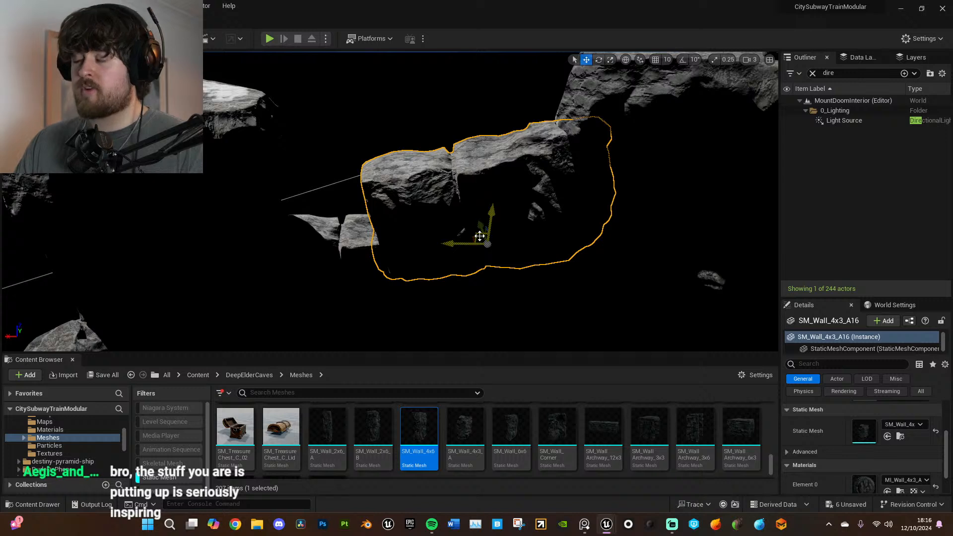
left_click_drag(479, 236, 459, 226)
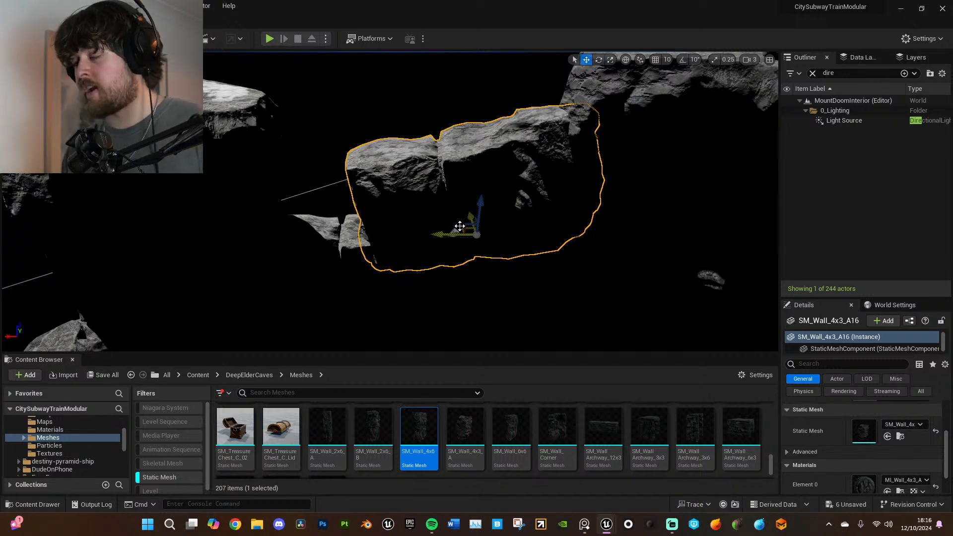
right_click_drag(509, 219, 559, 229)
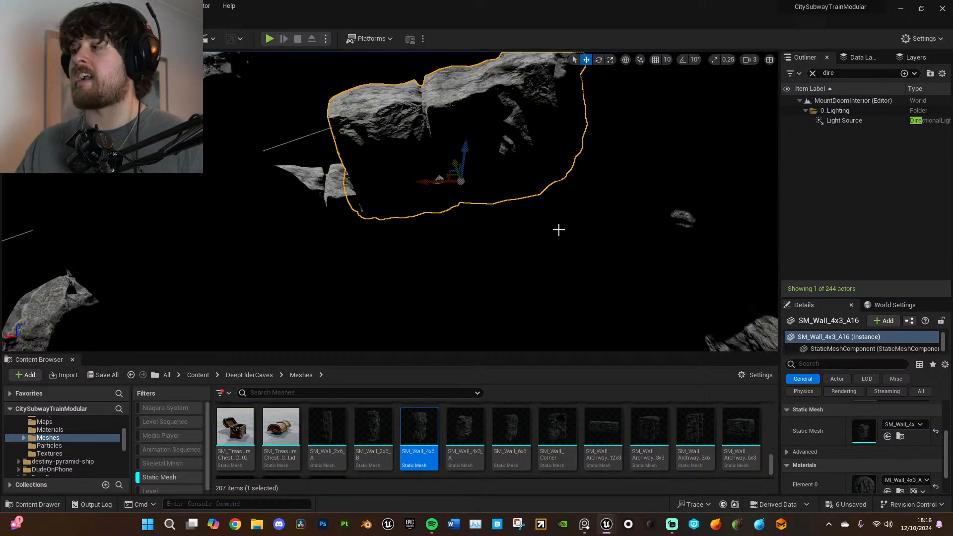
- Duplicate the neighbouring SM_Wall_4x3_A9 rock and offset the copy upward along the side wall
left_click(351, 218)
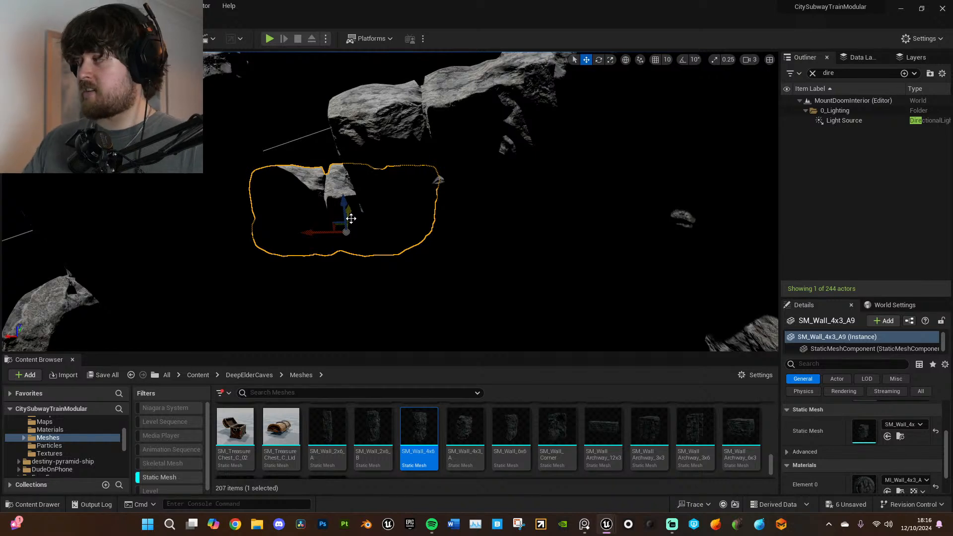
right_click_drag(412, 253, 410, 252)
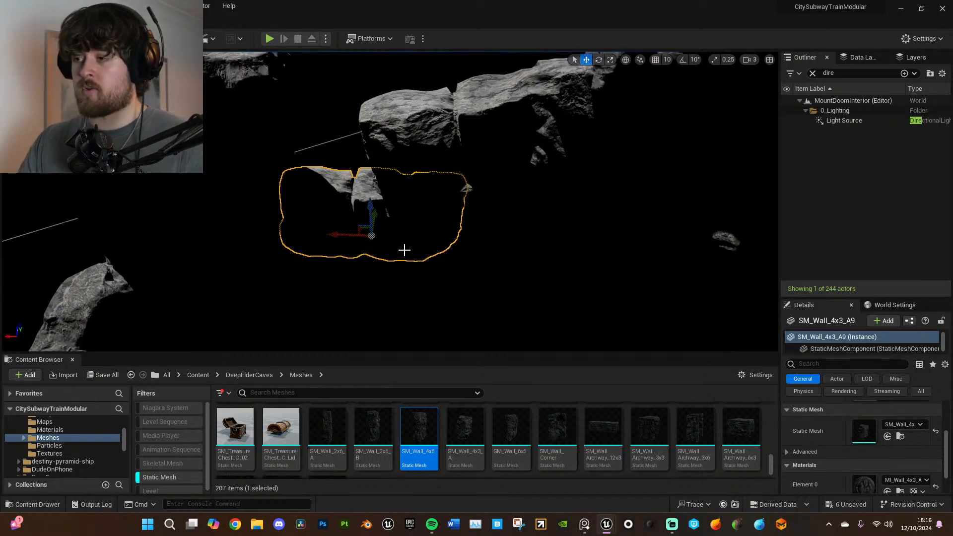
left_click_drag(362, 225, 340, 187, "alt")
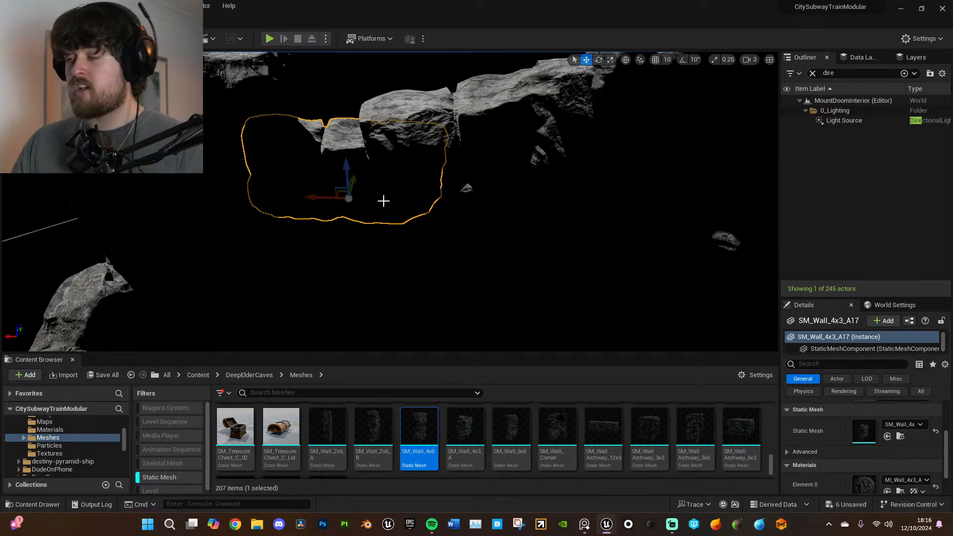
right_click_drag(380, 199, 382, 197)
- Rotate the copied SM_Wall_4x3_A9 rock upright and raise it above the lower rim
key("e")
left_click_drag(404, 255, 405, 309)
key("w")
left_click_drag(360, 265, 338, 176)
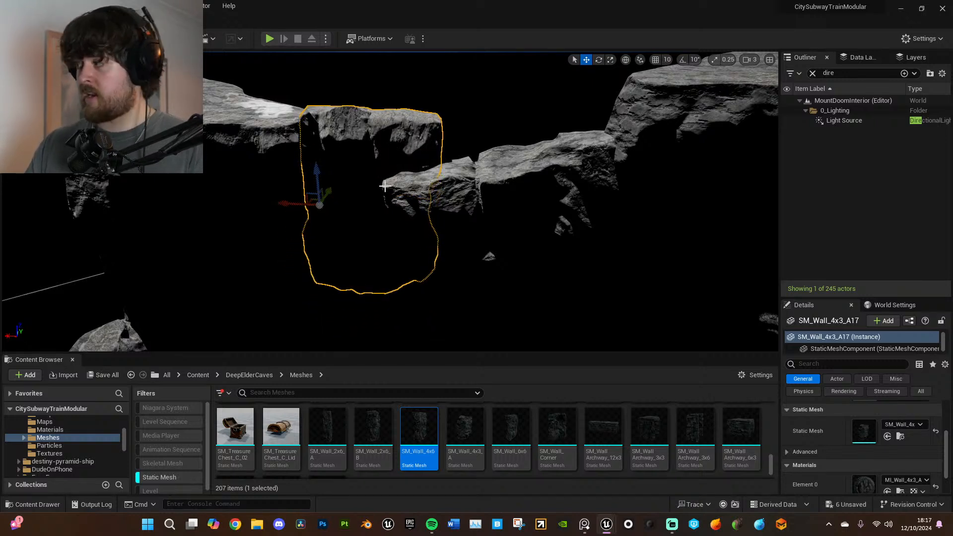
- Scale up the upright SM_Wall_4x3_A17 rock
key("e")
key("r")
mouse_move(320, 205)
left_mouse_down()
mouse_move(328, 198)
mouse_move(318, 206)
left_mouse_up()
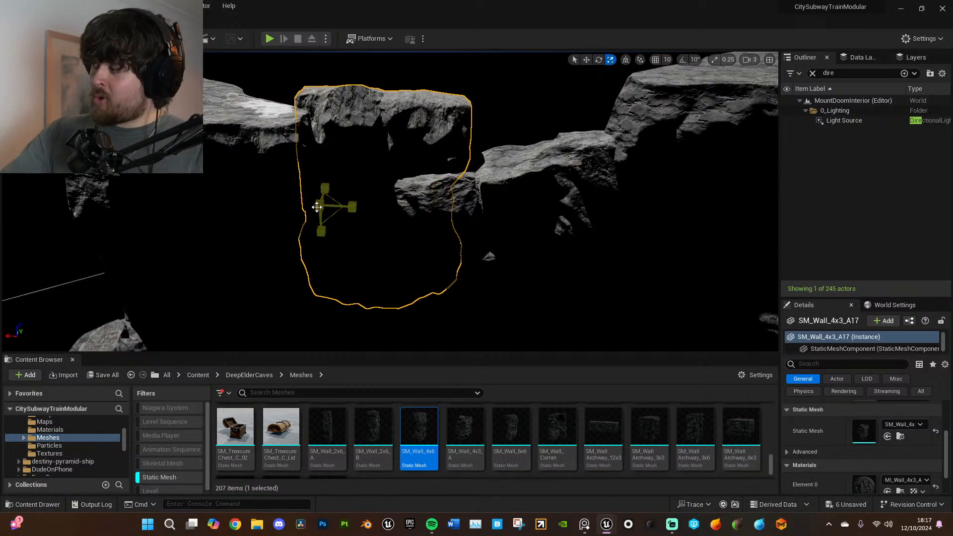
- Try a large rotation of the enlarged SM_Wall_4x3_A17 rock and undo it
key("e")
left_click_drag(310, 172, 437, 175)
key("ctrl+z")
- Slightly rotate the neighbouring rock between the enlarged 4x3 rock and the large corner rock
left_click(500, 262)
left_click_drag(490, 284, 494, 286)
right_click_drag(587, 253, 630, 250)
left_click(622, 190)
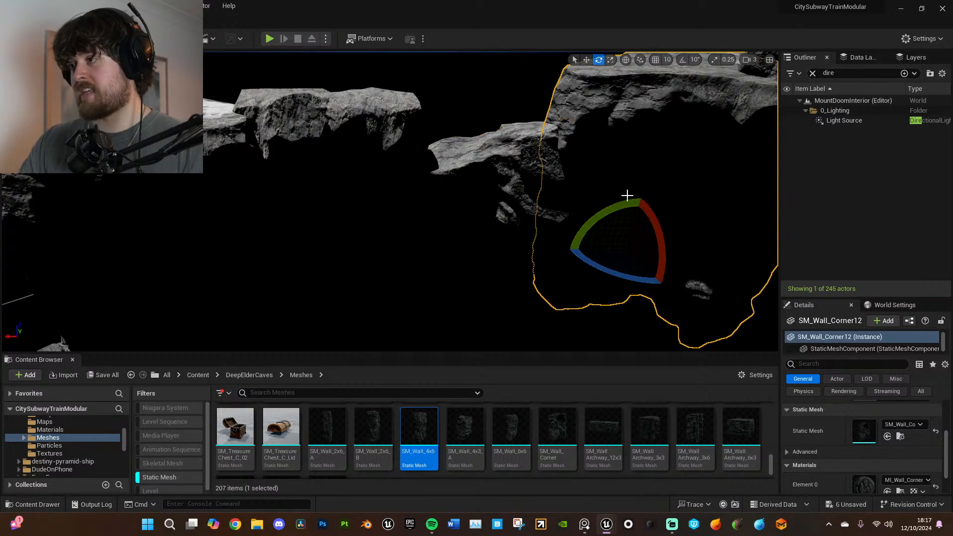
right_click_drag(623, 190, 628, 198)
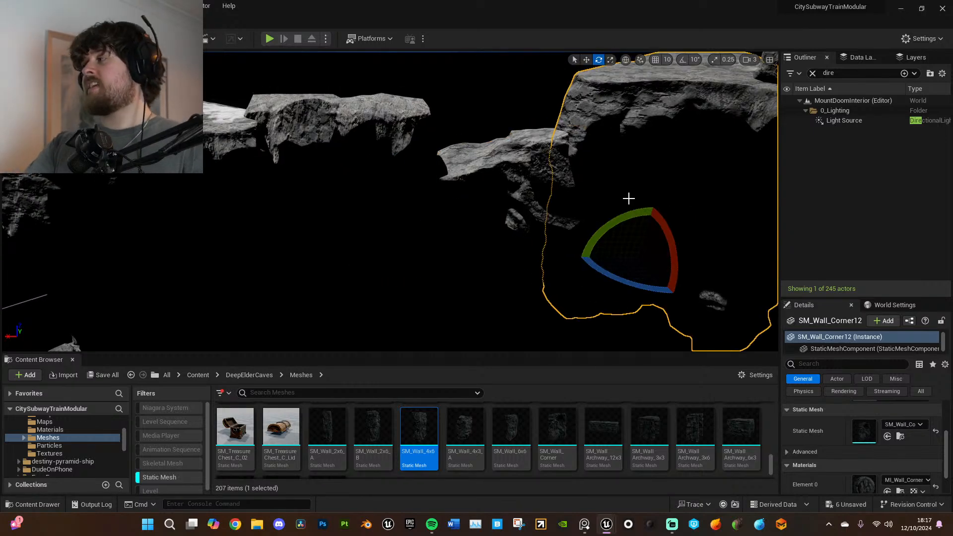
right_click_drag(517, 210, 366, 232)
key("s")
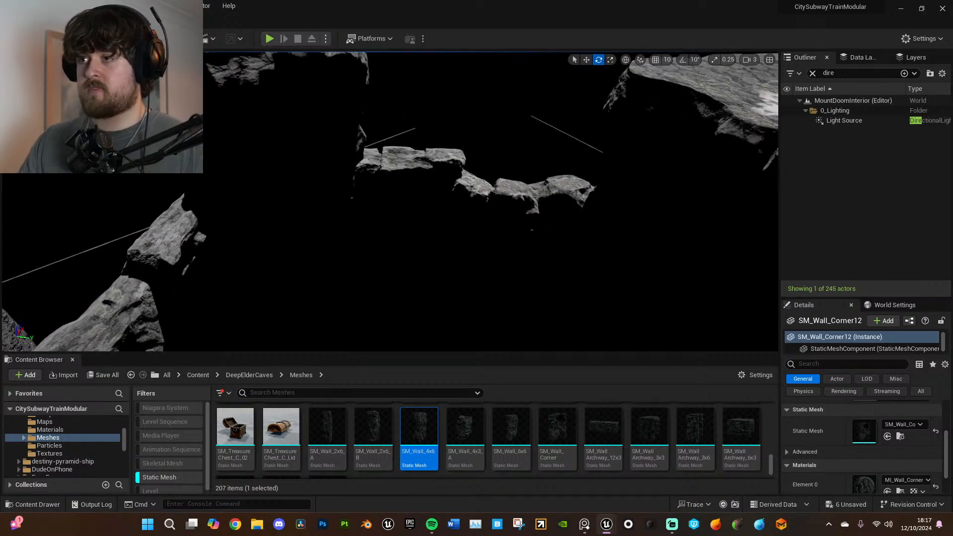
- Switch the viewport to unlit shading and duplicate a 4x6 wall rock upward onto the upper rim
left_click(88, 59)
left_click(97, 97)
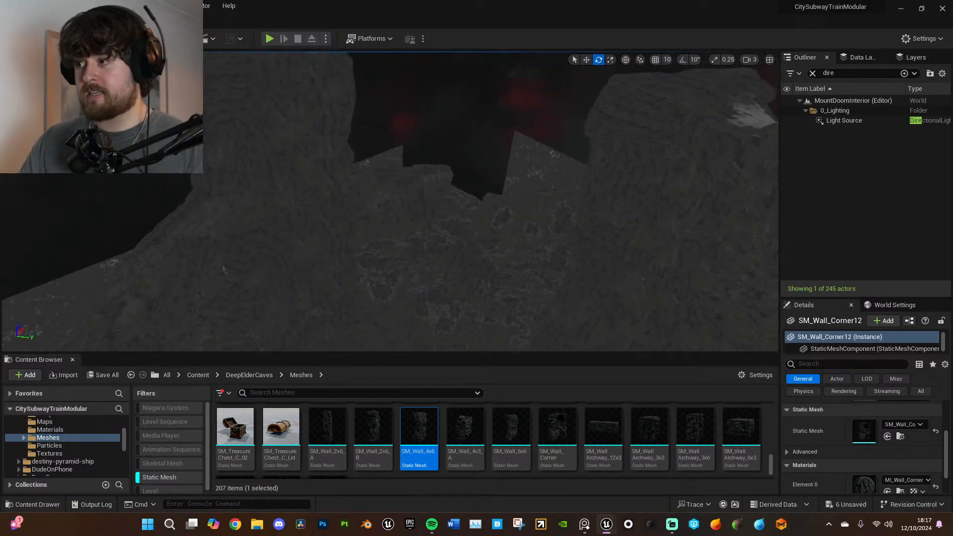
left_click(422, 244)
key("w")
right_click_drag(364, 170, 365, 130)
left_click_drag(348, 203, 333, 76, "alt")
- Return the viewport to lit shading and rotate the copied SM_Wall_4x19 rock
left_click(88, 59)
left_click(124, 86)
right_click_drag(378, 103, 374, 75)
key("w")
key("e")
left_click_drag(378, 102, 398, 131)
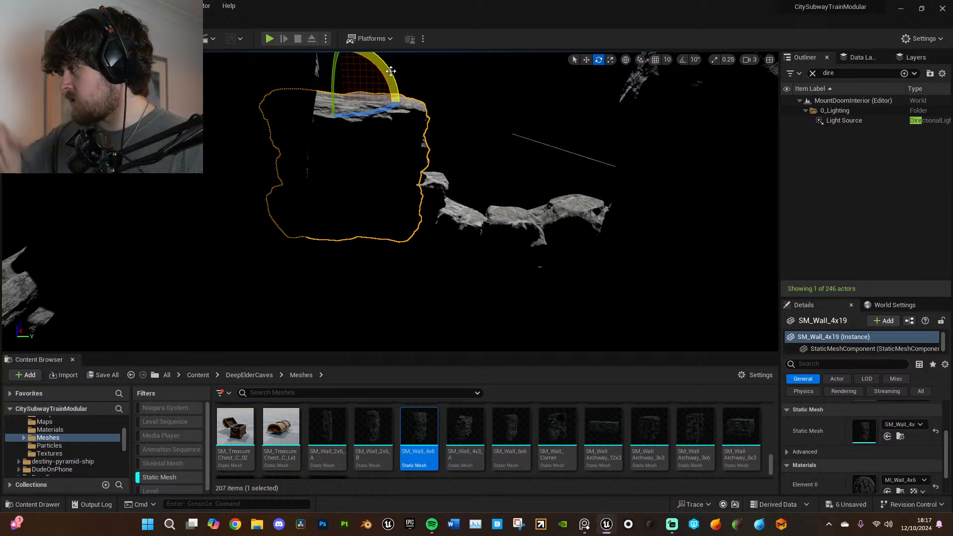
- Move the SM_Wall_4x19 rock up beside the large corner rock and adjust its rotation
right_click_drag(418, 282, 417, 249)
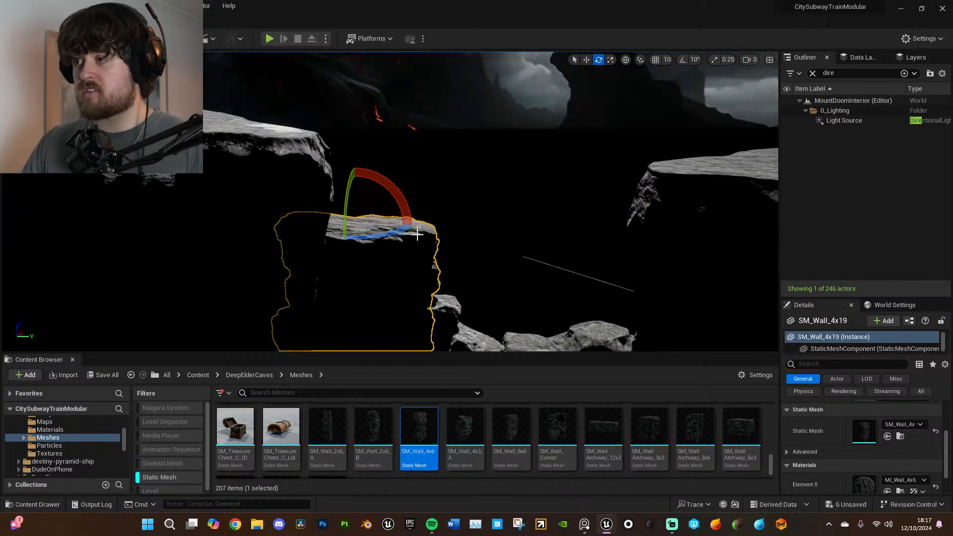
key("w")
left_click_drag(367, 214, 408, 164)
right_click_drag(408, 164, 323, 189)
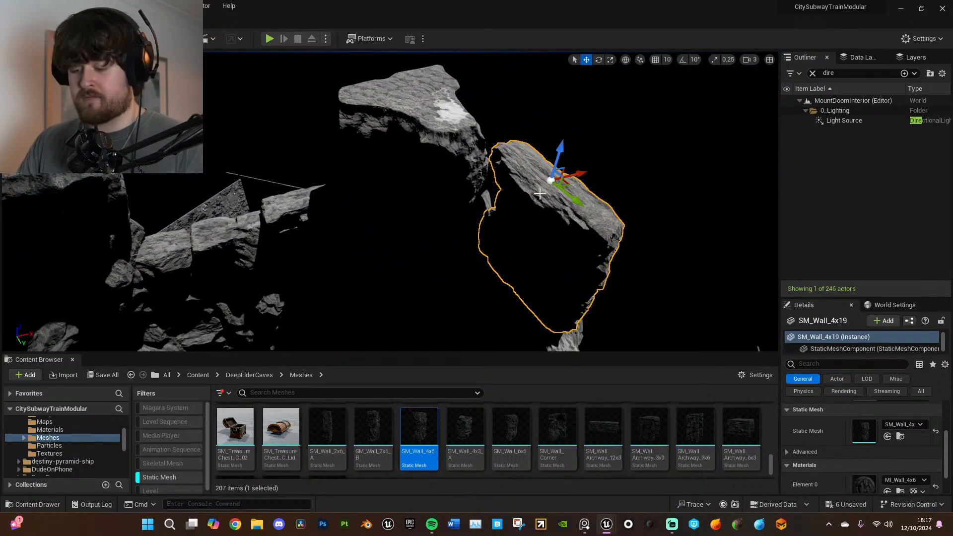
key("e")
left_click_drag(524, 158, 544, 184)
key("w")
right_click_drag(544, 185, 551, 224)
right_click_drag(399, 145, 380, 179)
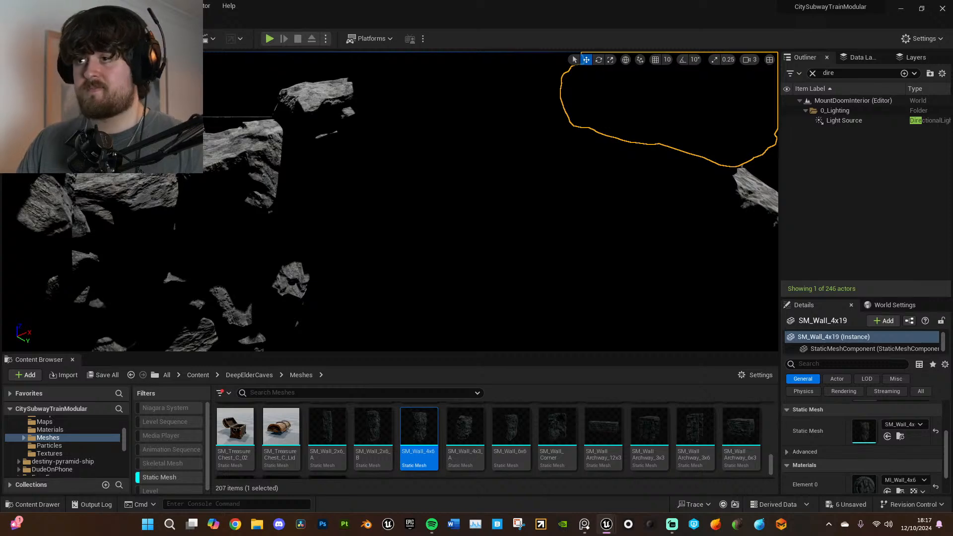
- Switch to unlit shading and duplicate the lower SM_Wall_6x15 rock up into the gap in the wall
left_click(84, 60)
left_click(99, 99)
right_click_drag(379, 248, 424, 278)
left_click(413, 274)
left_click(386, 280)
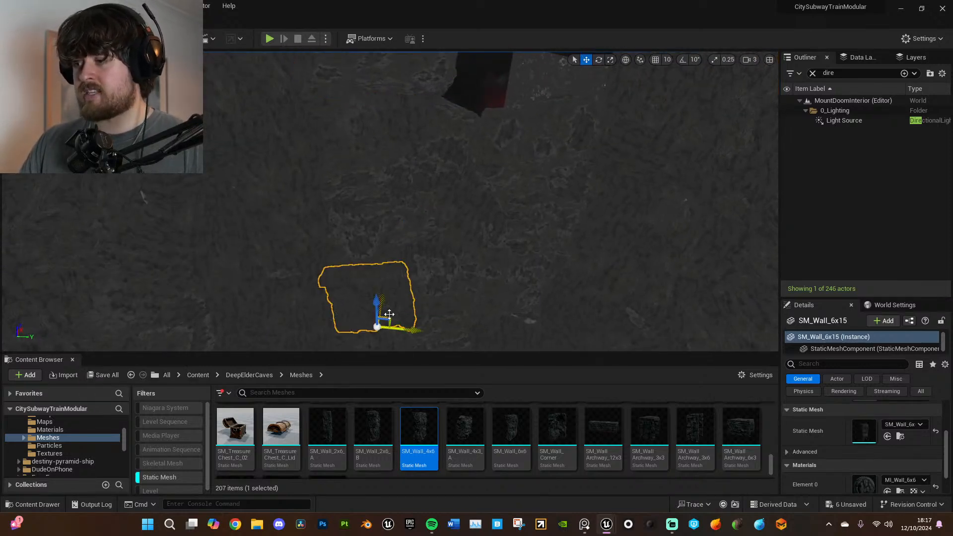
left_click_drag(389, 321, 507, 242, "alt")
- Rotate the copied SM_Wall_6x16 rock to line up with the wall around the gap
key("e")
left_click_drag(489, 199, 513, 213)
right_click_drag(513, 213, 522, 213)
left_click_drag(490, 212, 472, 220)
right_click_drag(526, 209, 534, 208)
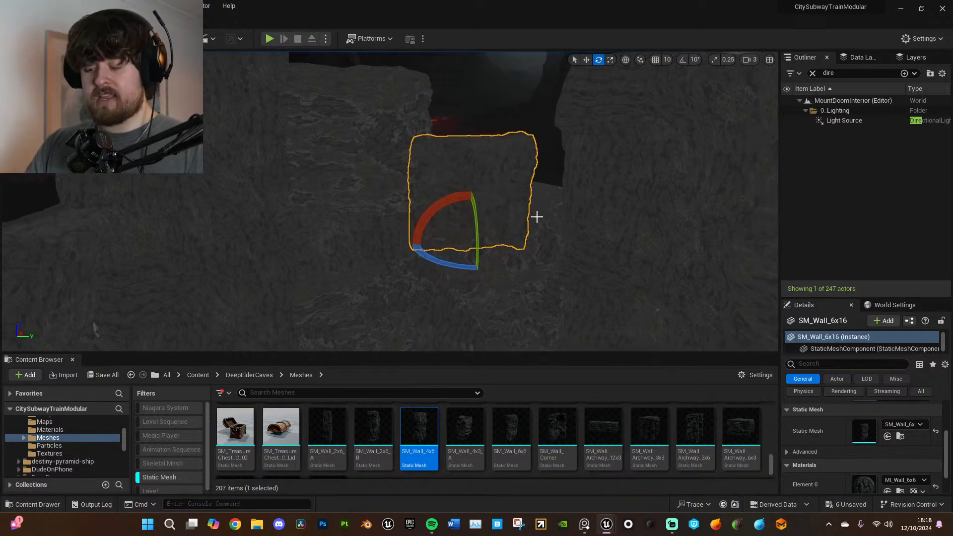
- Scale up the SM_Wall_6x16 rock to cover the gap and refine its rotation
key("r")
left_click_drag(465, 248, 535, 245)
key("w")
key("r")
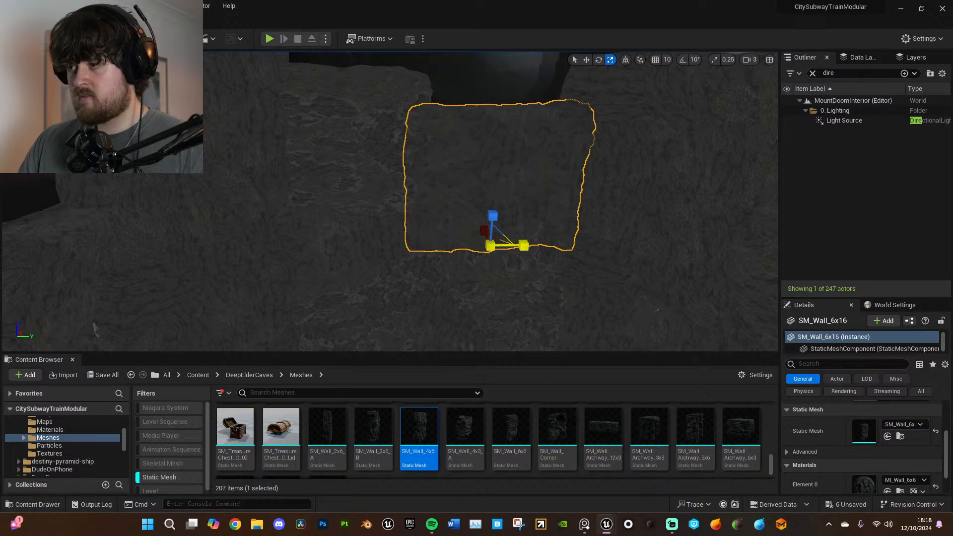
right_click_drag(517, 143, 536, 140)
key("w")
key("e")
left_click_drag(504, 265, 504, 284)
- Tilt the neighbouring SM_Wall_4x19 rock on the upper rim
left_click(323, 195)
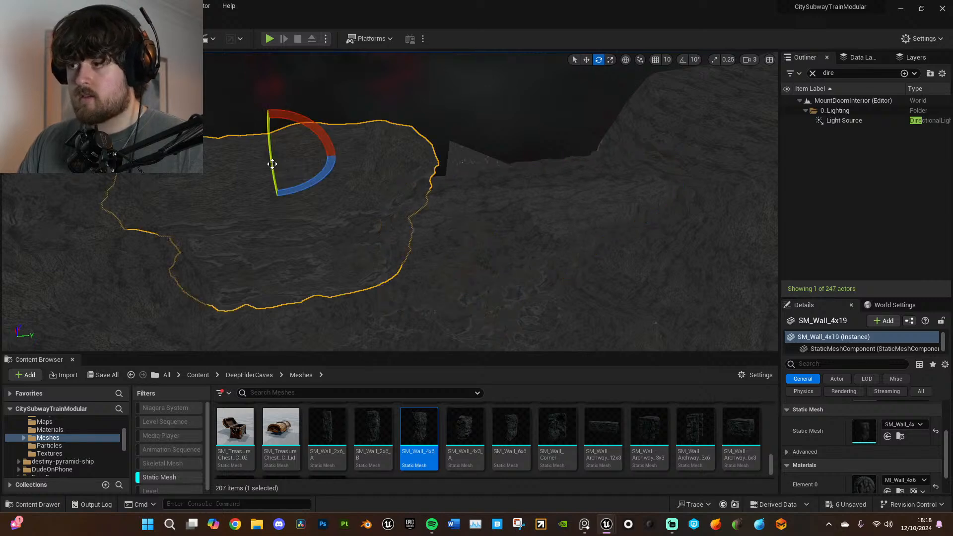
left_click_drag(280, 171, 281, 189)
left_click_drag(270, 124, 270, 126)
right_click_drag(270, 126, 226, 126)
key("d")
- Return the viewport to lit shading and shift the SM_Wall_4x19 rock along the rim
left_click(85, 59)
left_click(105, 87)
key("d")
right_click_drag(471, 163, 422, 167)
key("w")
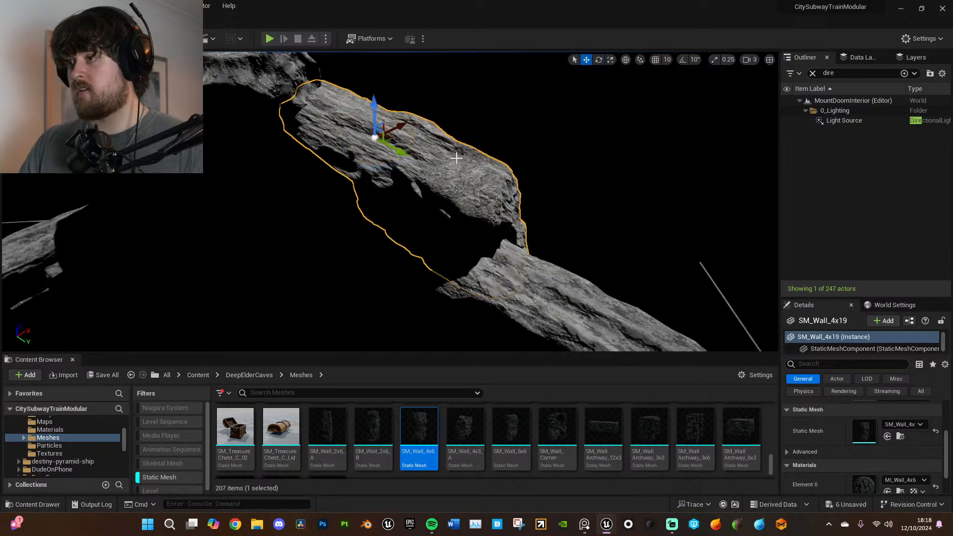
left_click_drag(393, 127, 362, 145)
- Rotate the neighbouring rocks along the upper rim to vary their angles
mouse_move(464, 177)
right_mouse_down()
mouse_move(446, 170)
mouse_move(450, 185)
right_mouse_up()
left_click(450, 187)
key("e")
left_click_drag(444, 178, 452, 175)
left_click_drag(456, 171, 462, 155)
right_click_drag(464, 151, 461, 146)
left_click(461, 147)
left_click_drag(415, 197, 448, 190)
- Rotate the SM_Wall_4x3_A15 and SM_Wall_4x3_A14 rocks above the doorway
left_click(357, 152)
right_click_drag(361, 156, 361, 157)
mouse_move(365, 128)
left_mouse_down()
mouse_move(385, 111)
mouse_move(430, 116)
left_mouse_up()
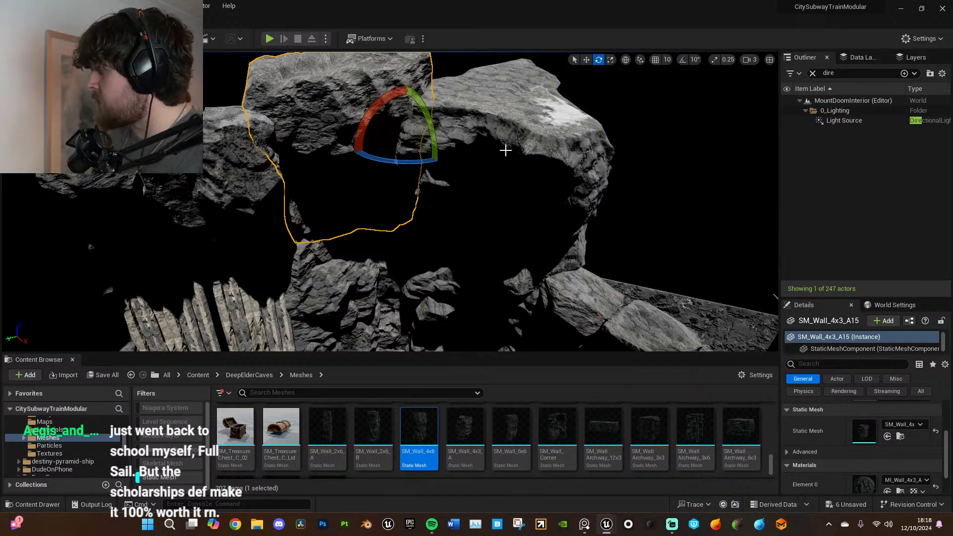
left_click(244, 173)
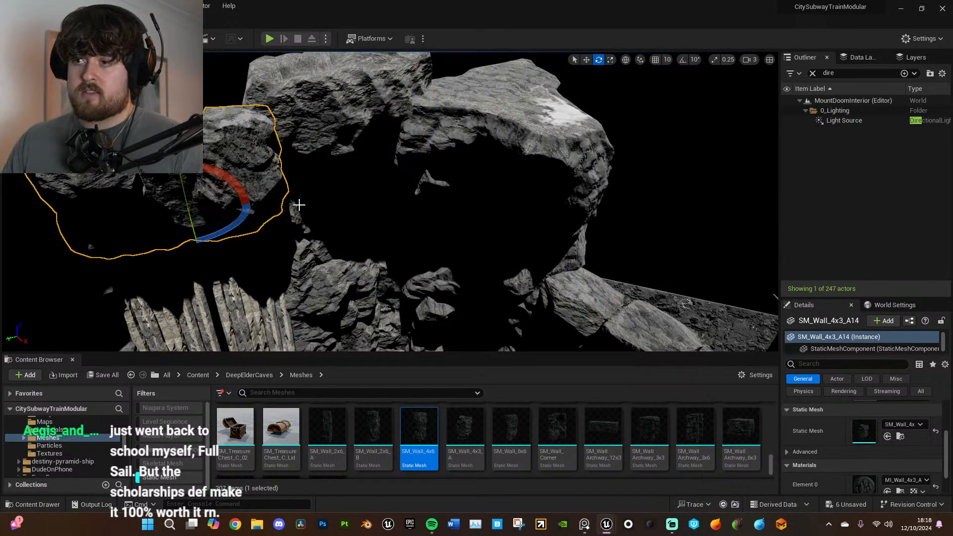
right_click_drag(300, 197, 268, 192)
mouse_move(292, 176)
left_mouse_down()
mouse_move(297, 191)
mouse_move(295, 178)
left_mouse_up()
right_click_drag(432, 180, 433, 180)
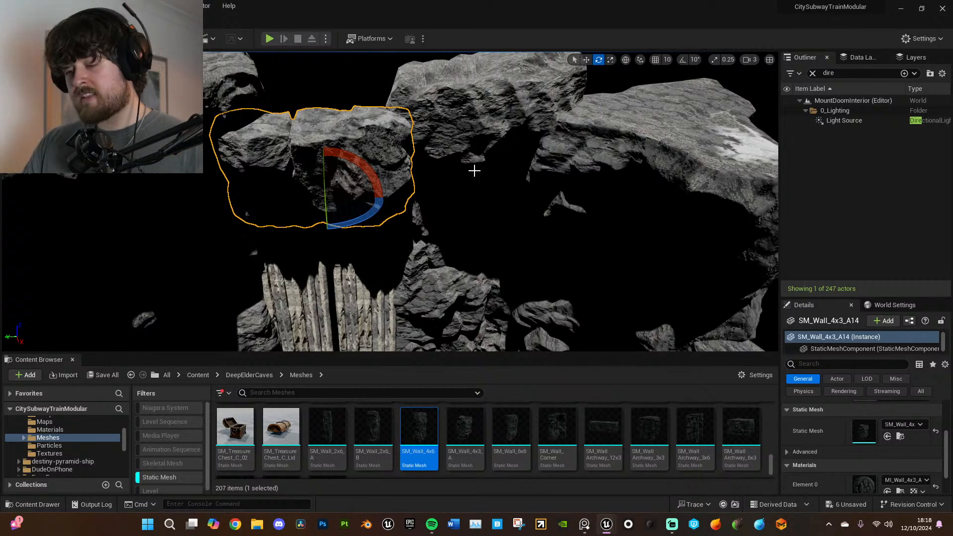
- Rotate the SM_Wall_4x21 rock above the doorway side and nudge it slightly along the rim
right_click_drag(538, 177, 387, 169)
left_click(318, 106)
right_click_drag(368, 132, 400, 167)
left_click_drag(368, 92, 356, 151)
left_click_drag(410, 95, 412, 95)
key("w")
mouse_move(390, 141)
right_mouse_down()
mouse_move(394, 161)
mouse_move(391, 143)
right_mouse_up()
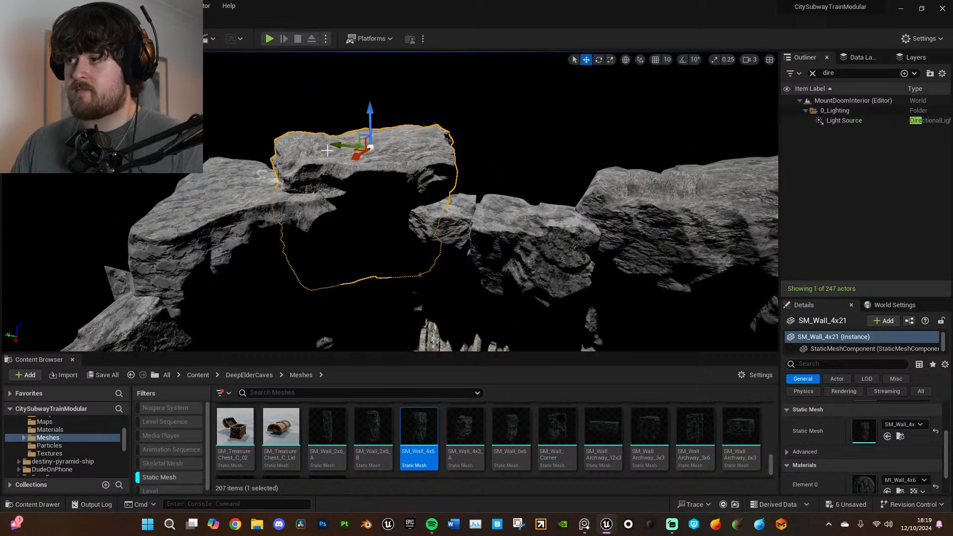
left_click_drag(357, 150, 359, 153)
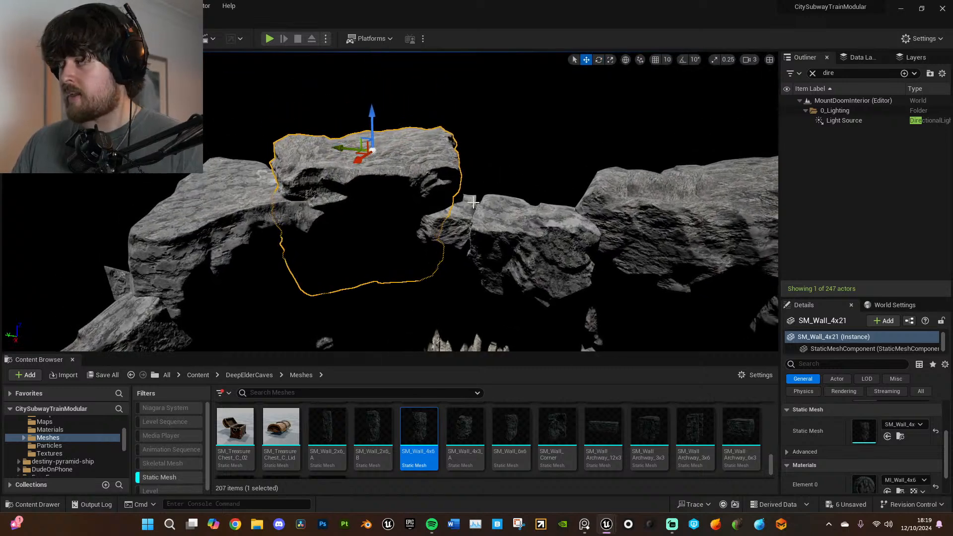
- Rotate the large SM_Wall_Corner12 rock next to the SM_Wall_4x21 rock
left_click(257, 223)
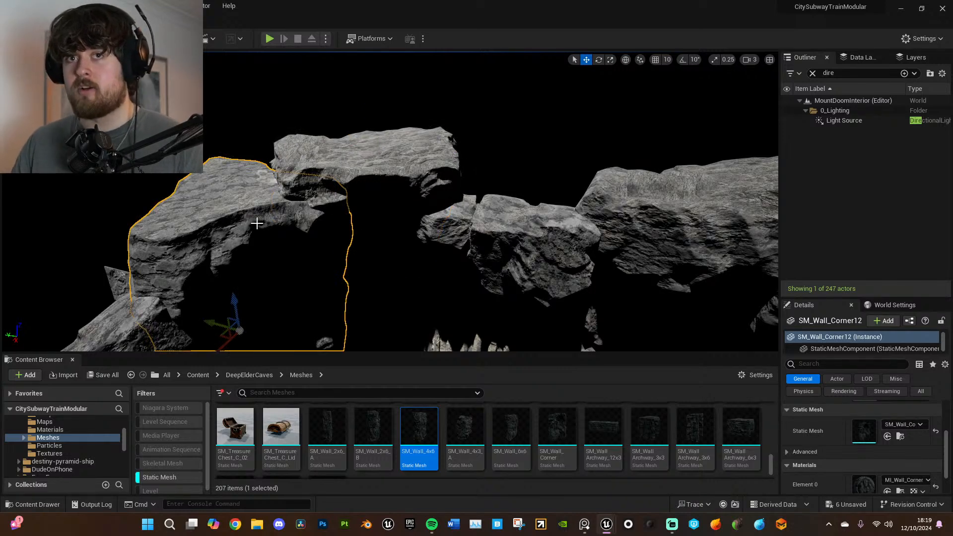
key("f")
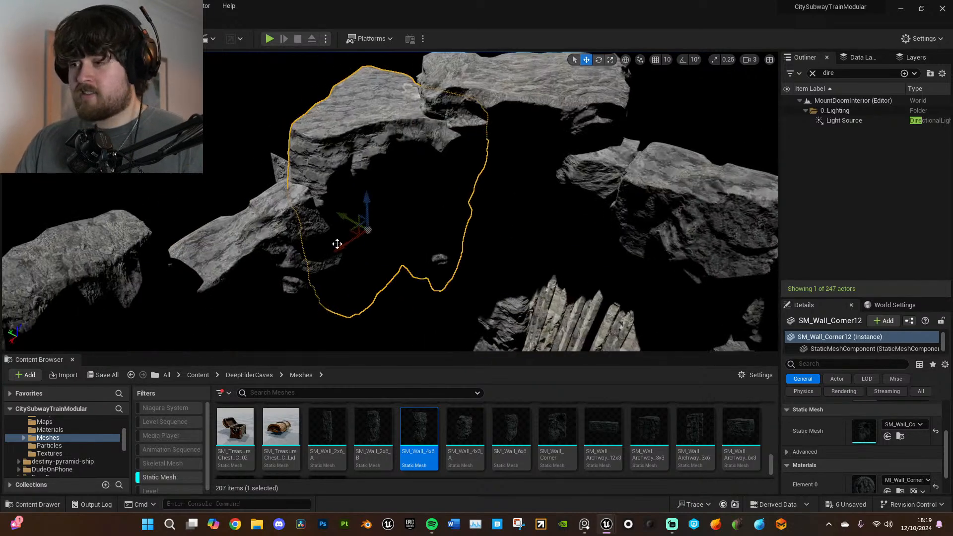
key("e")
left_click_drag(340, 213, 443, 202)
key("f")
- Duplicate the lower SM_Wall_4x3_A8 rock and raise the copy to the upper rim of the side wall
left_click(310, 102)
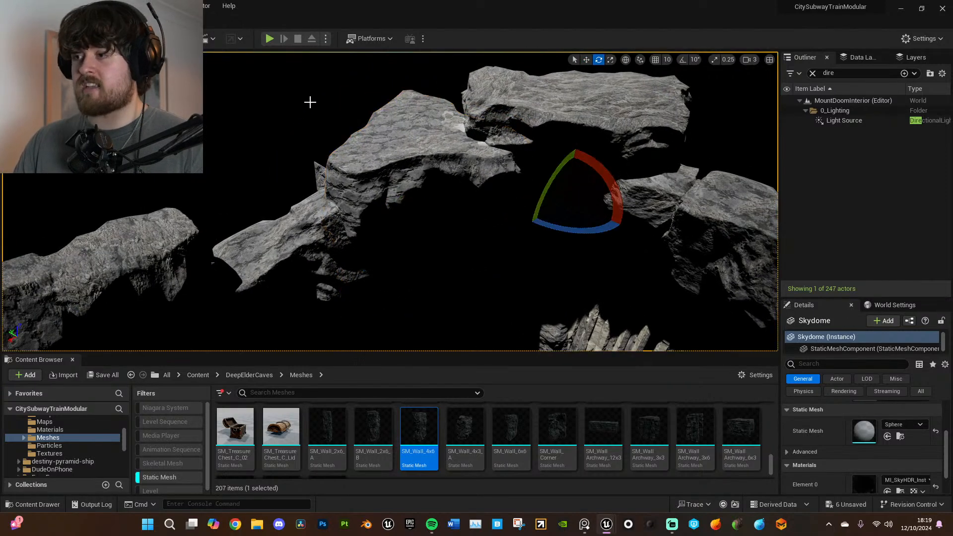
right_click_drag(348, 97, 283, 102)
left_click(373, 179)
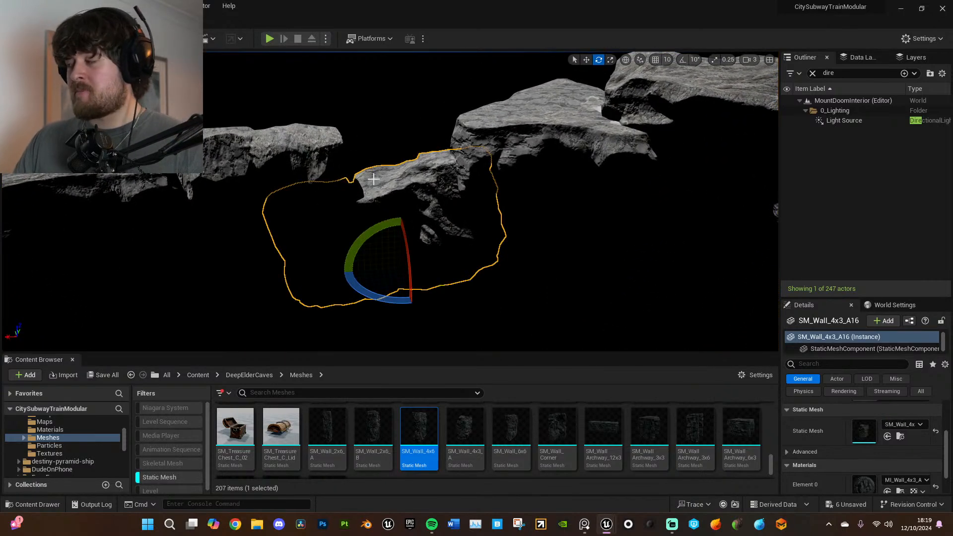
mouse_move(481, 235)
right_mouse_down()
mouse_move(470, 226)
mouse_move(483, 249)
right_mouse_up()
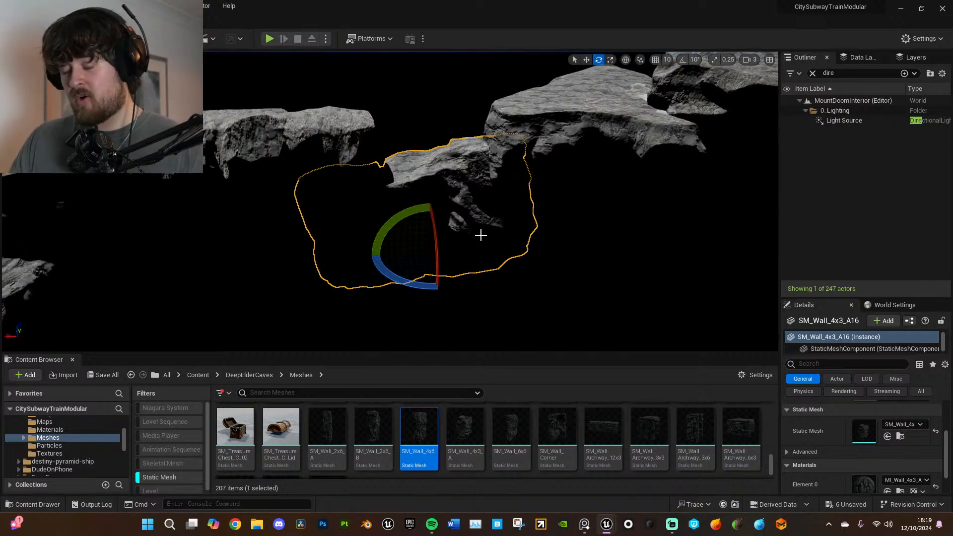
right_click_drag(414, 307, 383, 304)
left_click(383, 304)
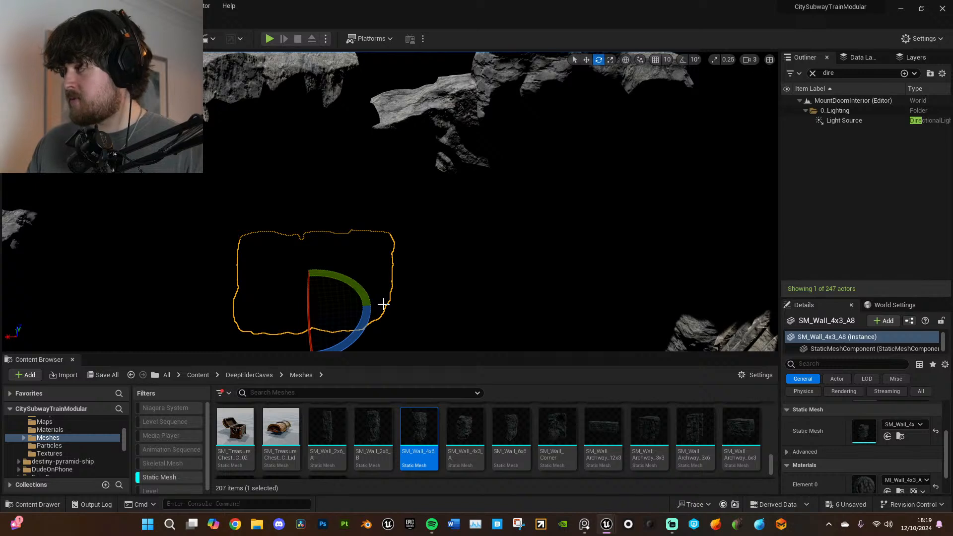
right_click_drag(382, 285, 411, 311)
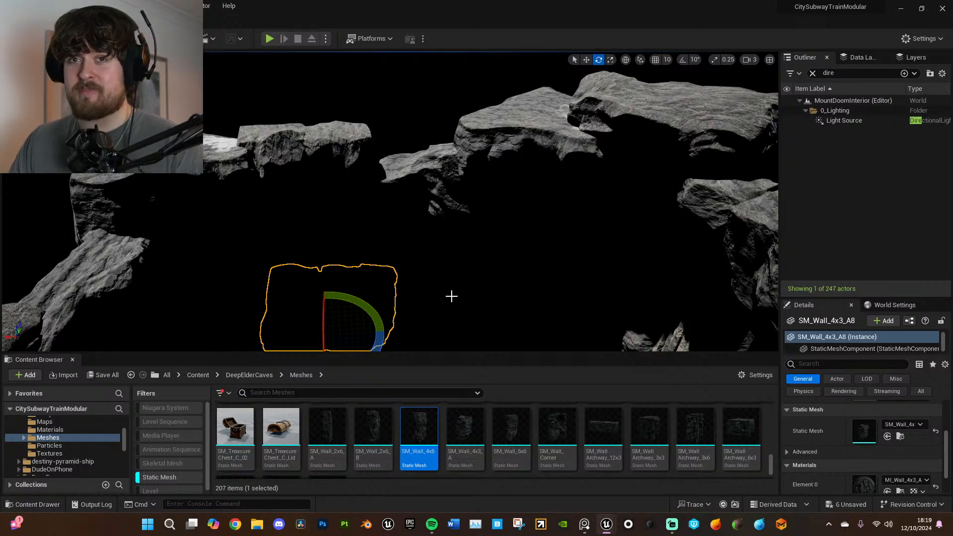
right_click_drag(451, 296, 445, 296)
key("w")
left_click_drag(342, 323, 426, 185, "alt")
right_click_drag(426, 185, 385, 156)
left_click_drag(398, 142, 395, 138)
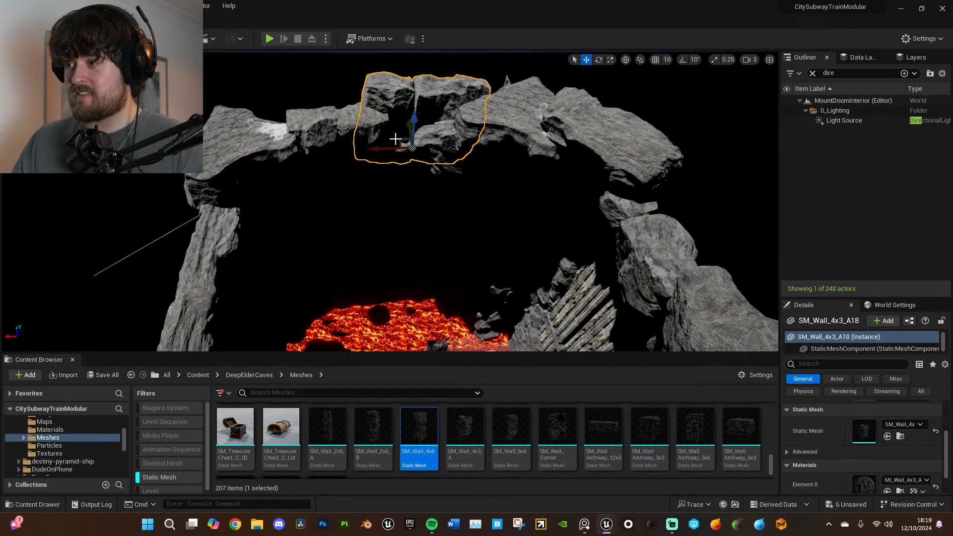
- Move the copied SM_Wall_4x3_A18 rock across the lava pool to the opposite rim and rotate it
right_click_drag(441, 126, 283, 149)
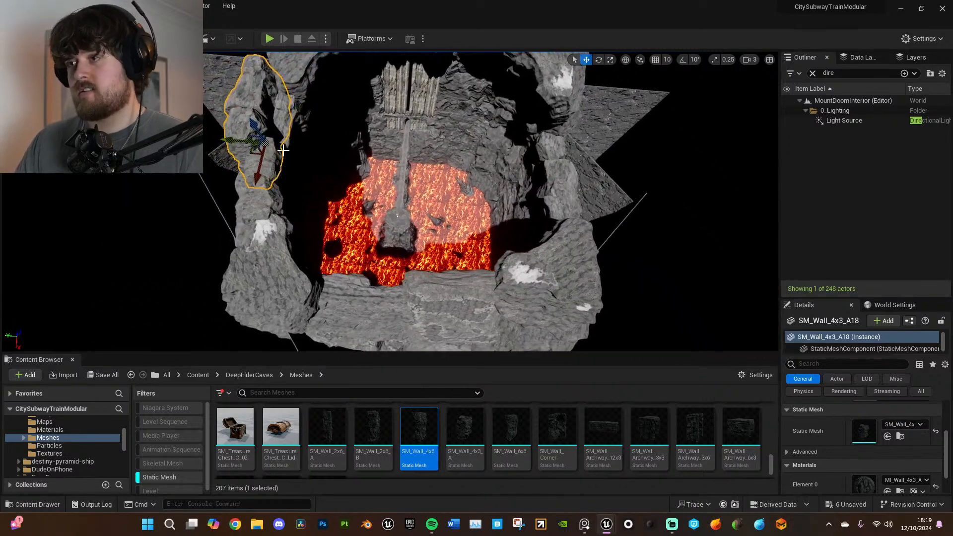
left_click_drag(255, 150, 546, 183)
right_click_drag(546, 183, 551, 149)
key("e")
left_click_drag(545, 187, 564, 183)
right_click_drag(537, 186, 627, 170)
- Add an SM_Wall_2x6_A mesh to the level and position it in the gap beside the large corner rock
left_click(543, 231)
key("w")
left_click(291, 245)
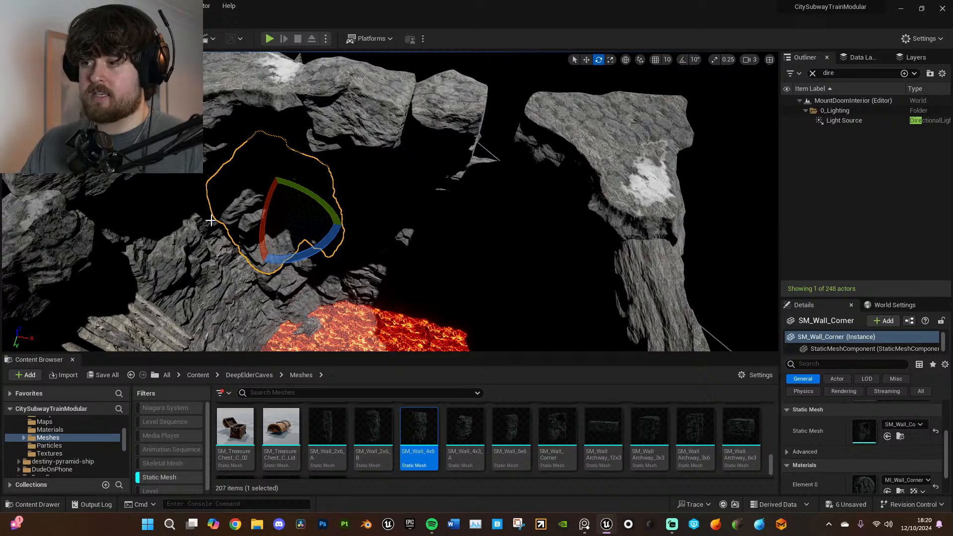
left_click(210, 281)
left_click(382, 299)
right_click_drag(385, 300, 412, 277)
key("w")
left_click_drag(327, 427, 379, 370)
left_click_drag(421, 278, 430, 312)
- Rotate the new SM_Wall_2x6_A8 rock slightly in the rim gap
key("e")
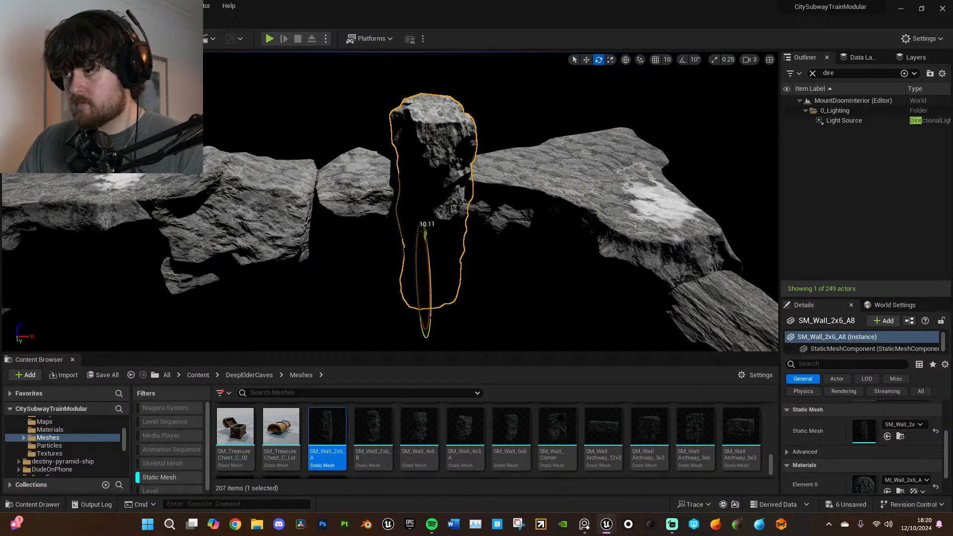
left_click_drag(424, 249, 426, 270)
left_click(479, 263)
right_click_drag(479, 263, 556, 228)
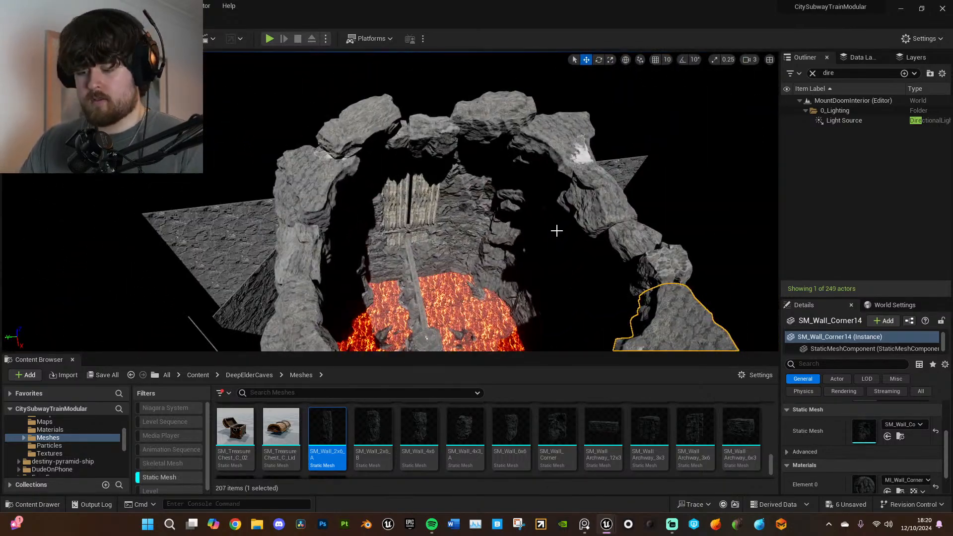
- Set the directional Light Source intensity to 2 lux and inspect the cave interior and rim under it
scroll(551, 239, "up", 5)
left_click(842, 122)
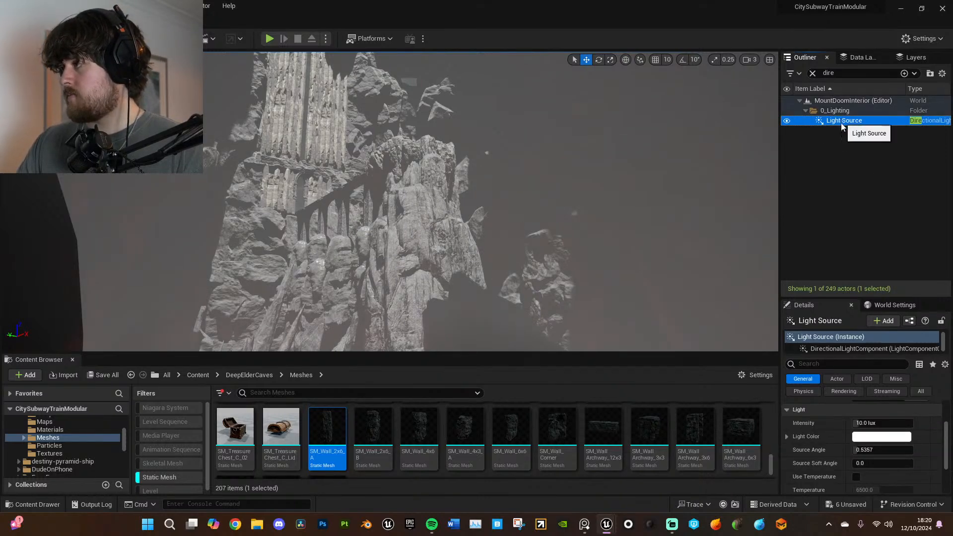
left_click(877, 424)
type("2")
key("Return")
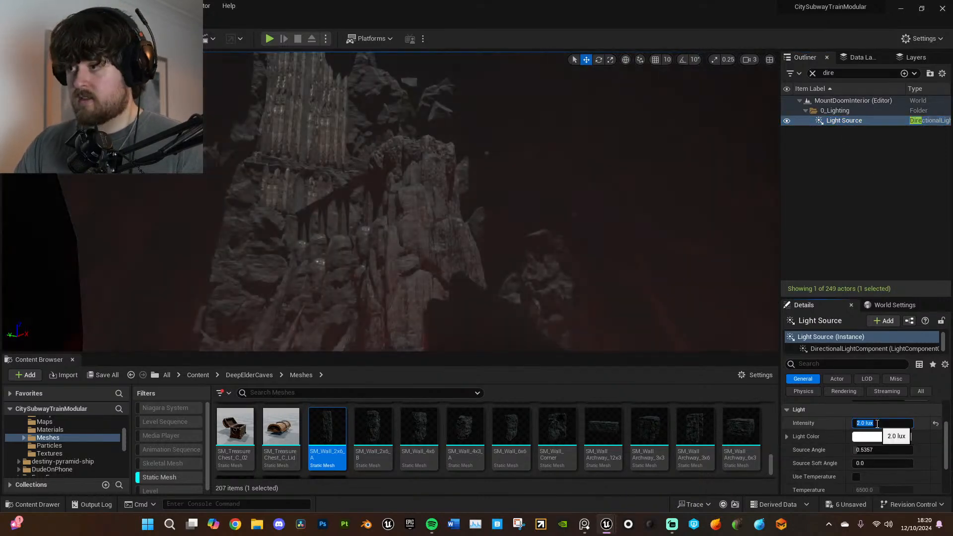
right_click_drag(573, 233, 553, 229)
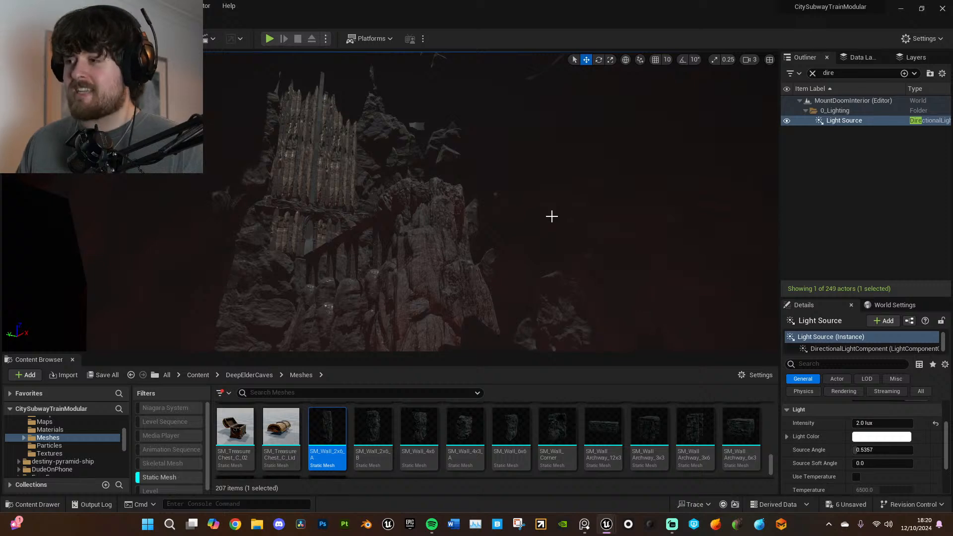
right_click_drag(554, 229, 537, 70)
right_click_drag(525, 258, 528, 313)
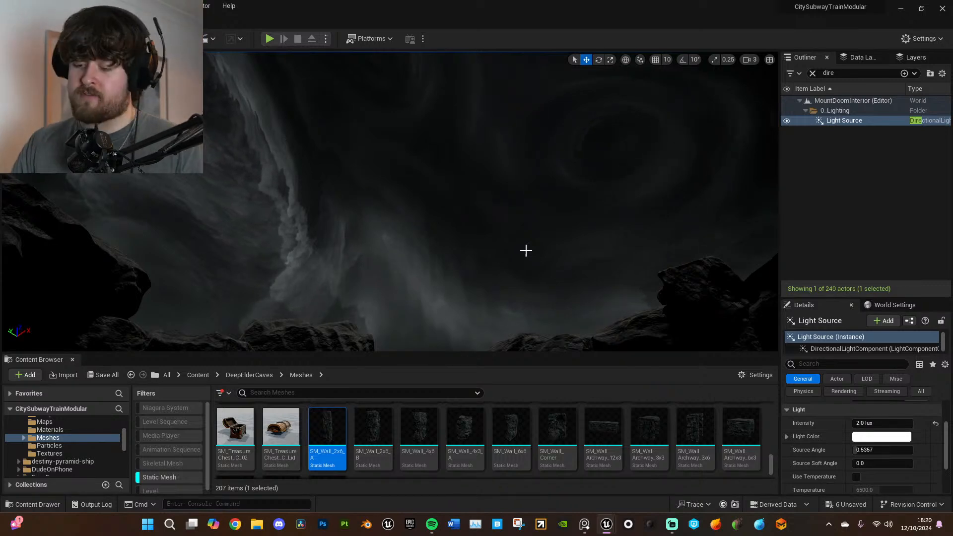
right_click_drag(476, 191, 476, 268)
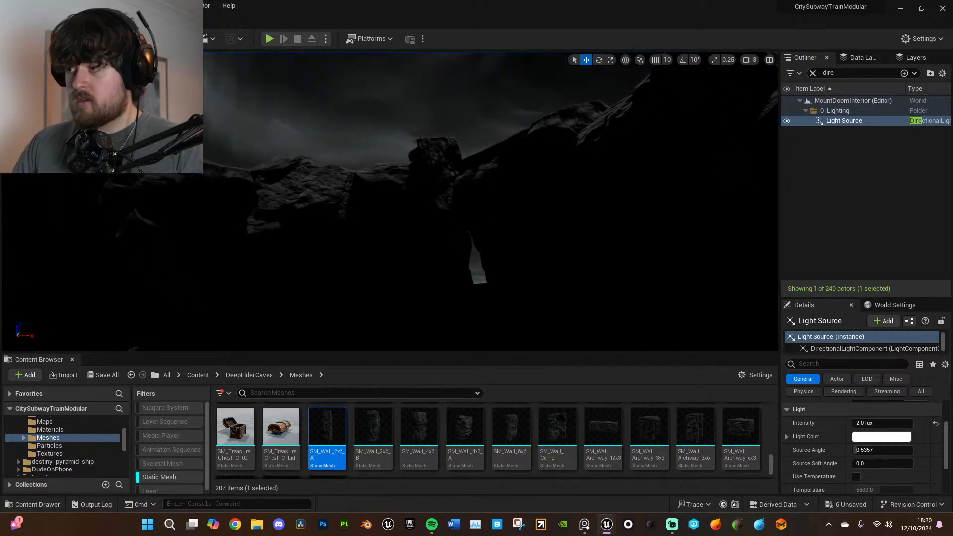
- Switch the viewport to Unlit and select the SM_Wall_2x6_A8 rock in the wall gap
left_click(94, 59)
left_click(120, 98)
mouse_move(434, 215)
right_mouse_down()
mouse_move(441, 232)
mouse_move(435, 215)
mouse_move(426, 218)
right_mouse_up()
left_click(337, 245)
right_click_drag(337, 245, 337, 245)
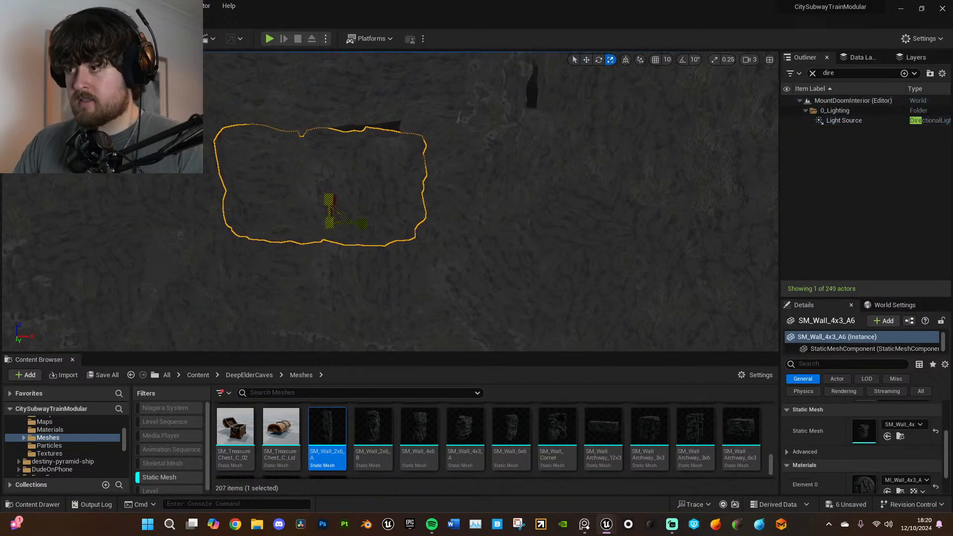
right_click_drag(476, 157, 477, 158)
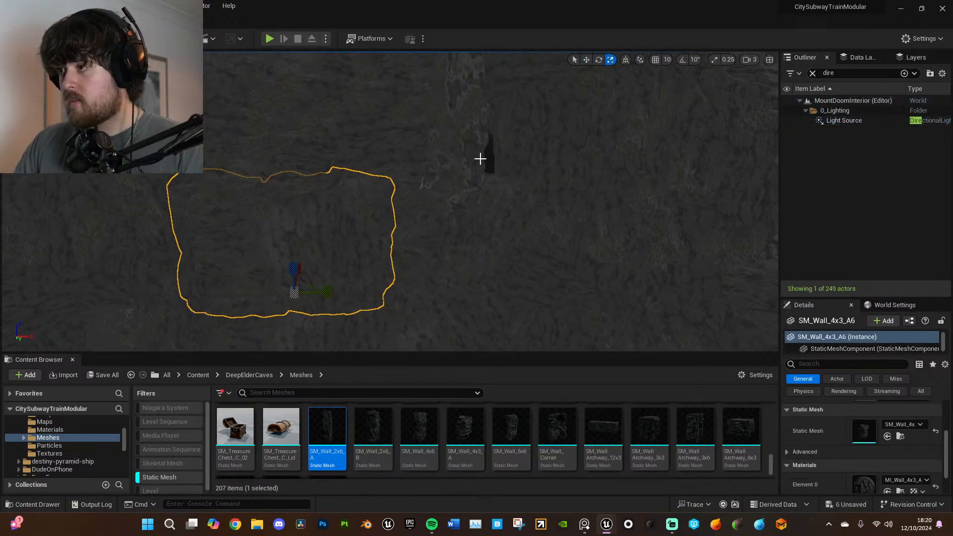
left_click(480, 190)
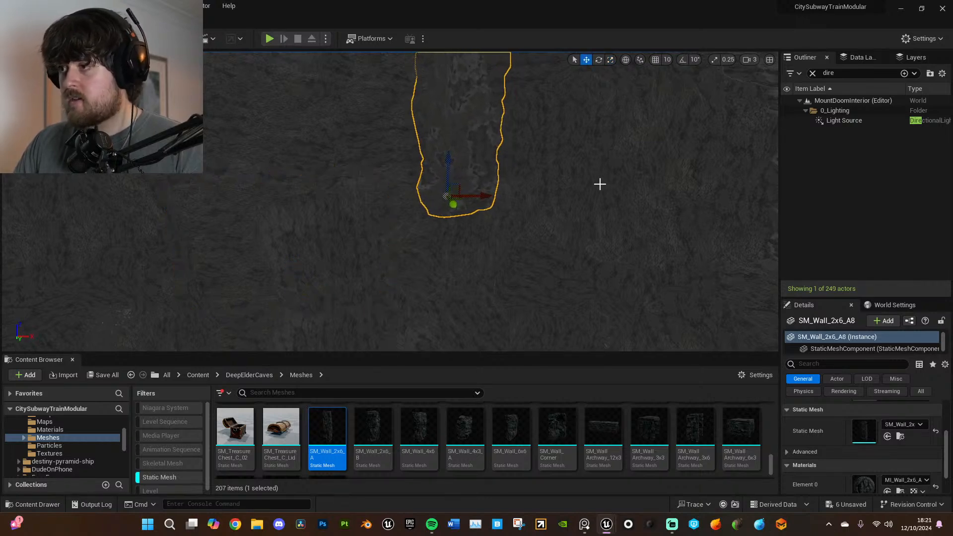
- Clear the Outliner filter, locate the FloorPieces by selecting a floor plane, and unhide Floor14 through Floor17
left_click(813, 74)
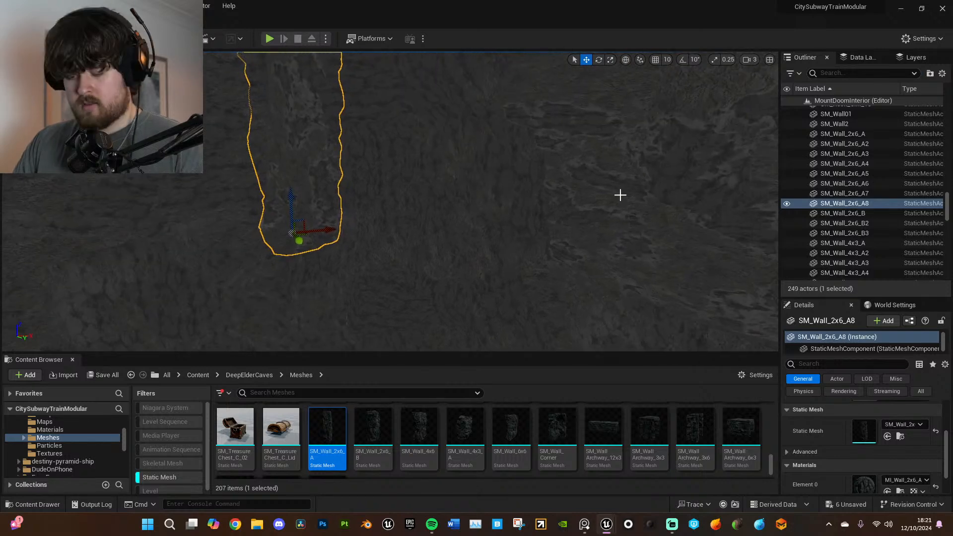
right_click_drag(507, 224, 460, 223)
left_click(459, 227)
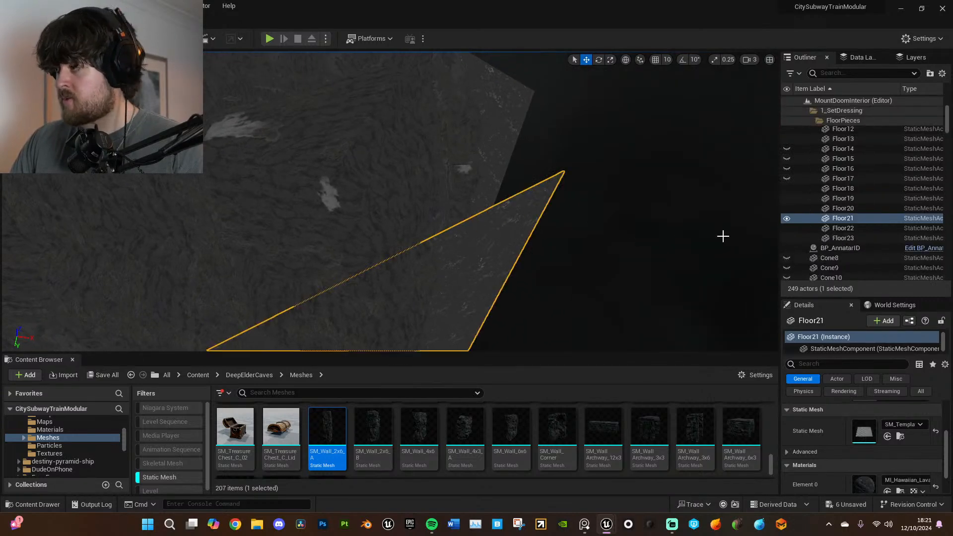
left_click(788, 179)
left_click(787, 170)
left_click(787, 159)
left_click(787, 150)
- Select the Floor15 plane and reposition it outward and higher behind the rocks above the doorway
right_click_drag(675, 168, 590, 203)
right_click_drag(451, 204, 451, 196)
left_click(451, 196)
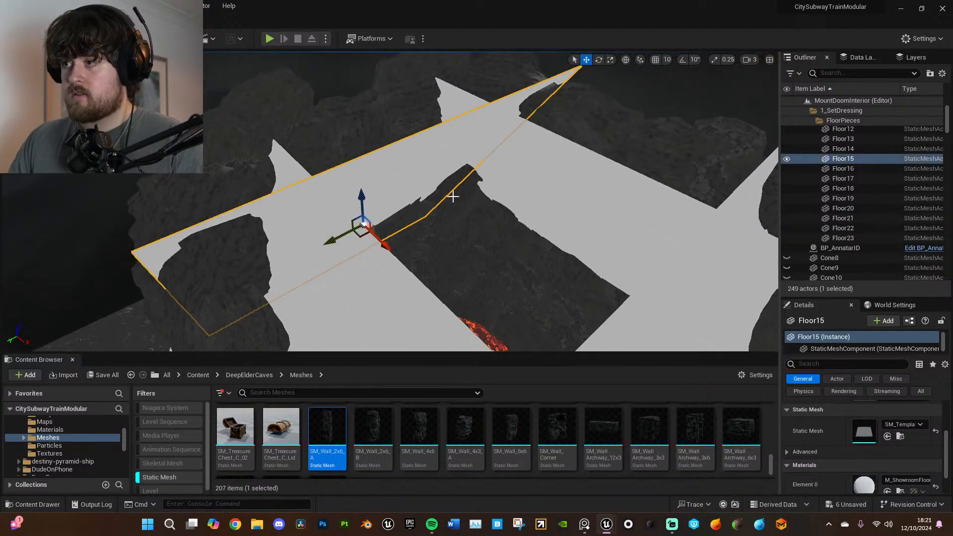
right_click_drag(426, 229, 422, 219)
left_click_drag(392, 271, 364, 230)
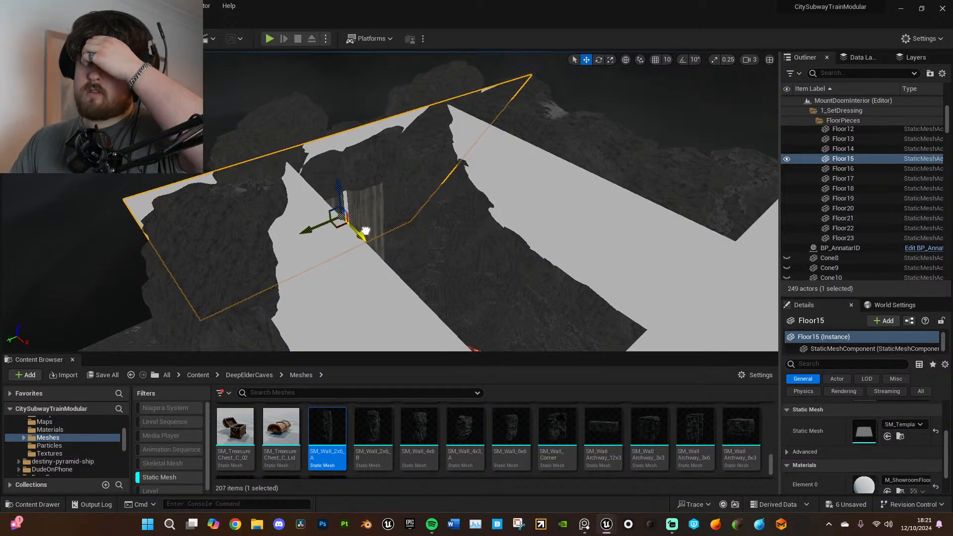
left_click_drag(338, 191, 336, 140)
right_click_drag(336, 139, 362, 203)
left_click_drag(323, 192, 392, 215)
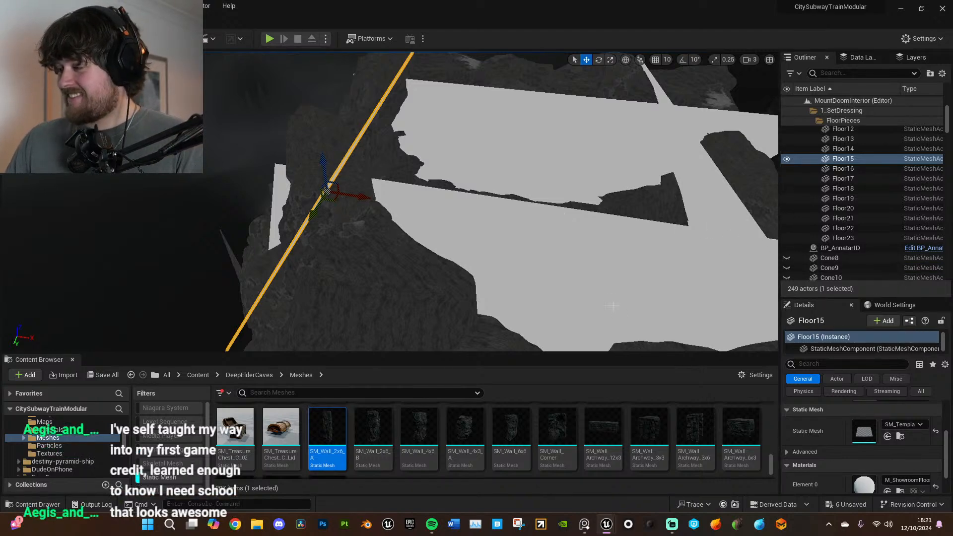
- Select the dark floor plane outside the walls and locate its Hawaiian Lava Stone material in the project assets
left_click(427, 279)
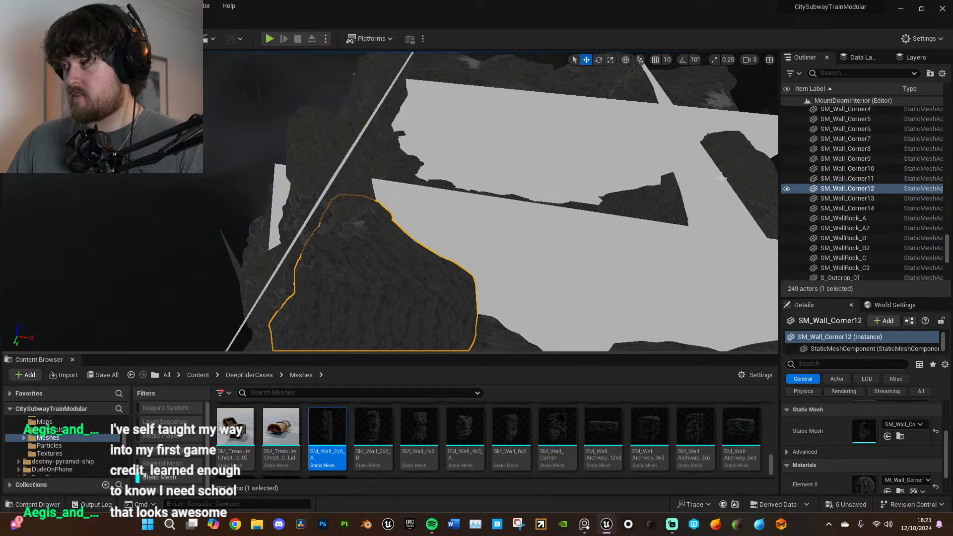
left_click(658, 212)
right_click_drag(638, 156, 536, 210)
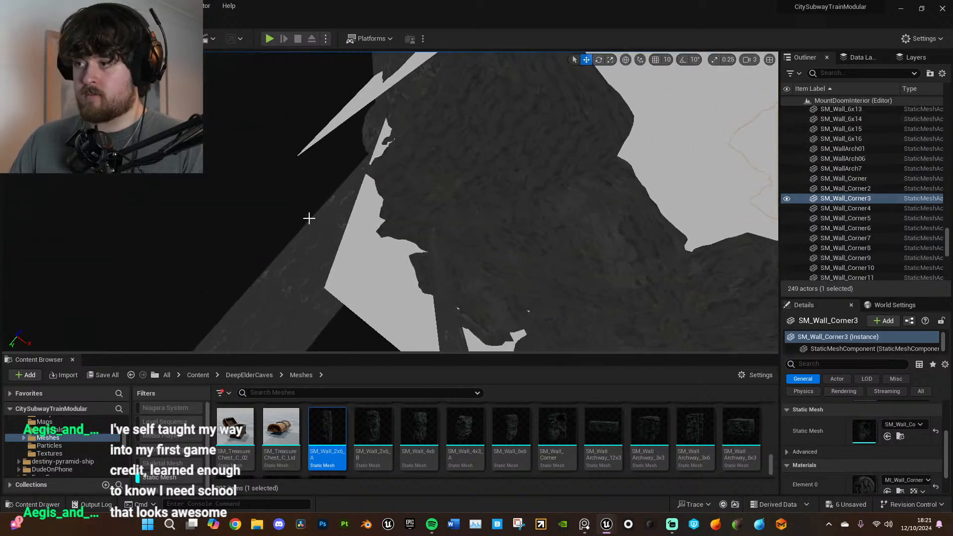
left_click(310, 220)
scroll(912, 480, "down", 1)
left_click(913, 477)
- Assign the MI_Hawaiian_Lava_Stone material to the unhidden white floor planes around the rim
right_click_drag(639, 287, 628, 278)
left_click_drag(238, 423, 407, 181)
right_click_drag(426, 192, 576, 191)
left_click_drag(230, 431, 408, 211)
right_click_drag(412, 208, 417, 169)
left_click_drag(248, 421, 571, 220)
right_click_drag(571, 220, 571, 261)
- Reposition the lava-stone floor planes one after another around the outside of the cave walls
left_click(554, 258)
left_click_drag(565, 267, 592, 268)
left_click(487, 253)
right_click_drag(486, 253, 342, 256)
left_click_drag(413, 227, 362, 228)
right_click_drag(528, 226, 630, 209)
left_click(577, 202)
left_click_drag(513, 229, 555, 200)
right_click_drag(555, 200, 629, 188)
- Select Floor15, toggle the gizmo's coordinate space, and move the plane against the wall above the doorway columns
left_click(472, 228)
left_click(625, 60)
left_click_drag(436, 282, 507, 205)
left_click_drag(441, 269, 467, 223)
right_click_drag(467, 224, 491, 237)
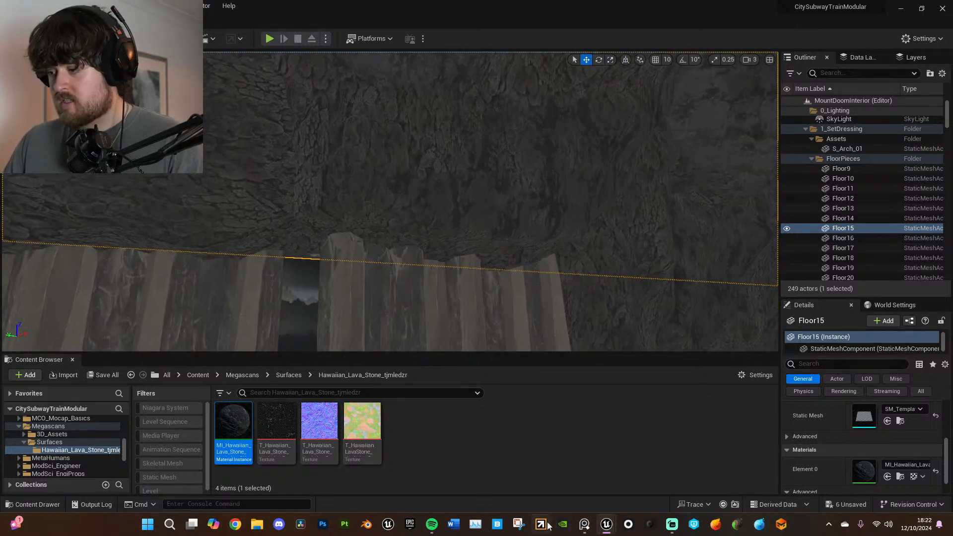
- Switch to the Mount Doom reference board and examine the doorway, bridge and cliff walls in the concept images
left_click(584, 526)
scroll(238, 162, "up", 8)
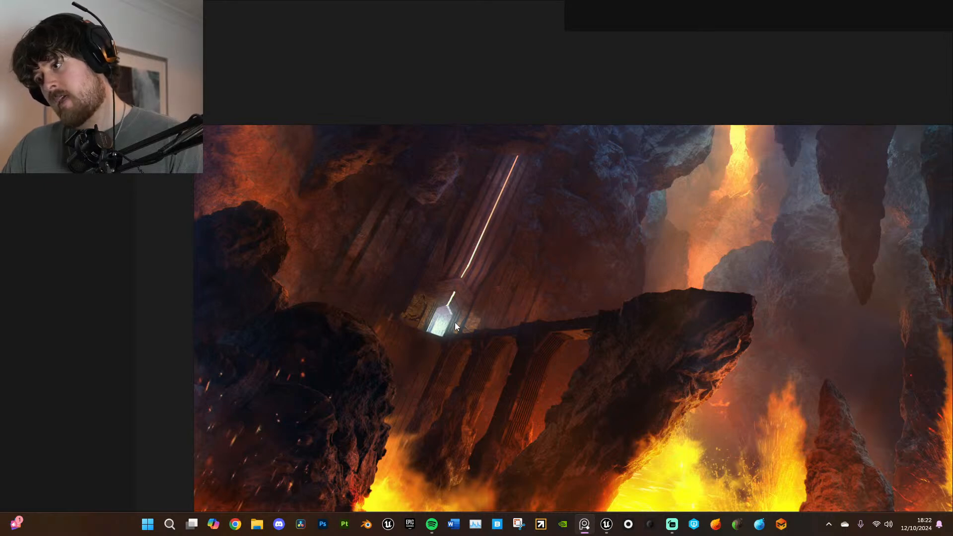
scroll(457, 325, "down", 5)
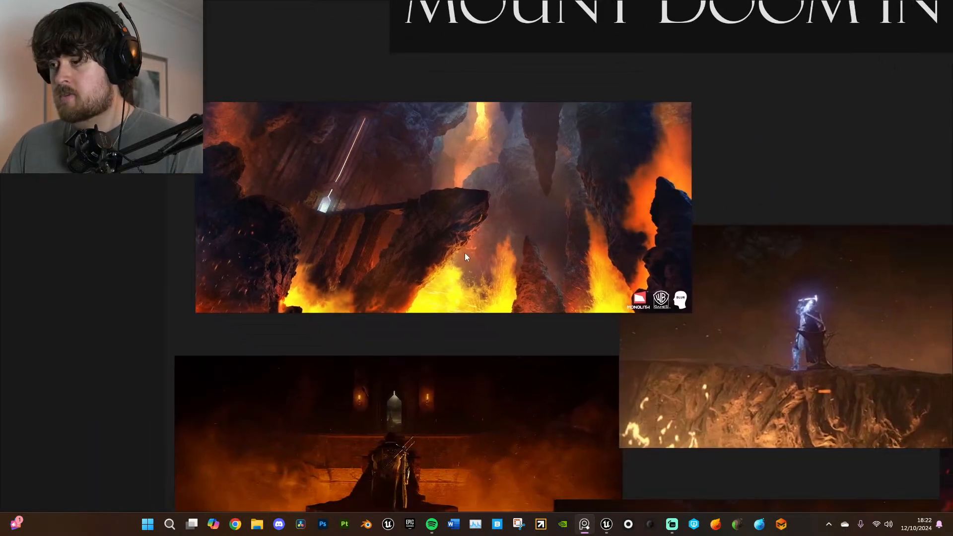
middle_click_drag(847, 326, 432, 224)
scroll(597, 225, "down", 3)
middle_click_drag(621, 255, 559, 216)
scroll(602, 264, "up", 5)
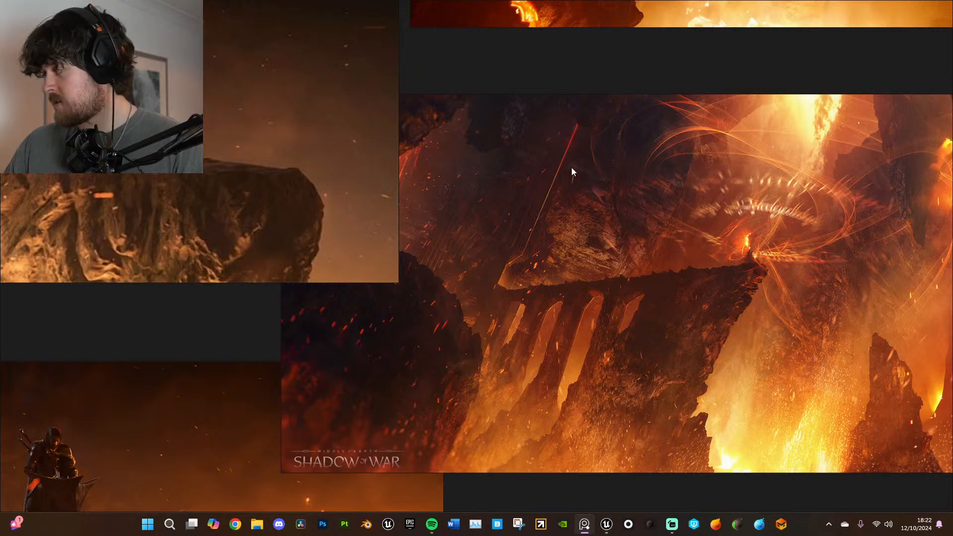
scroll(571, 168, "down", 3)
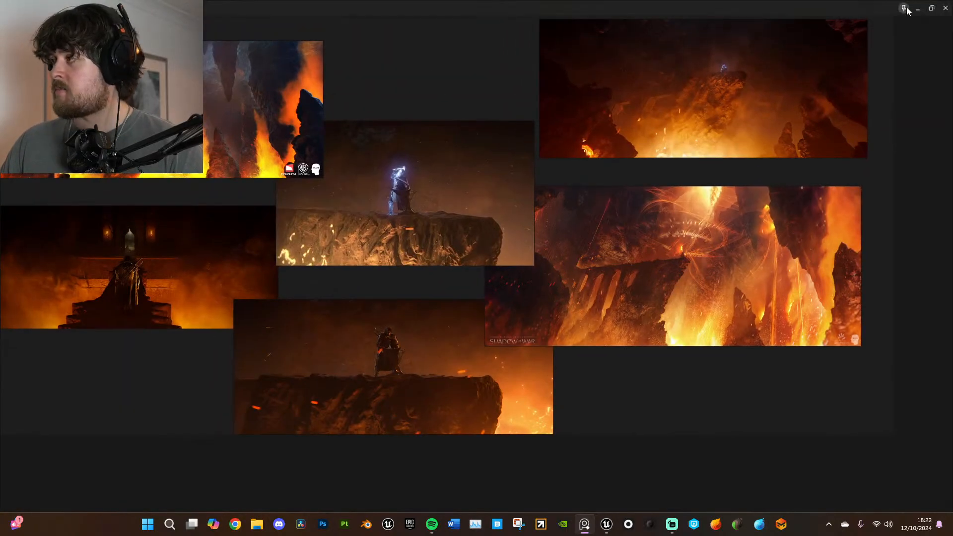
left_click(917, 8)
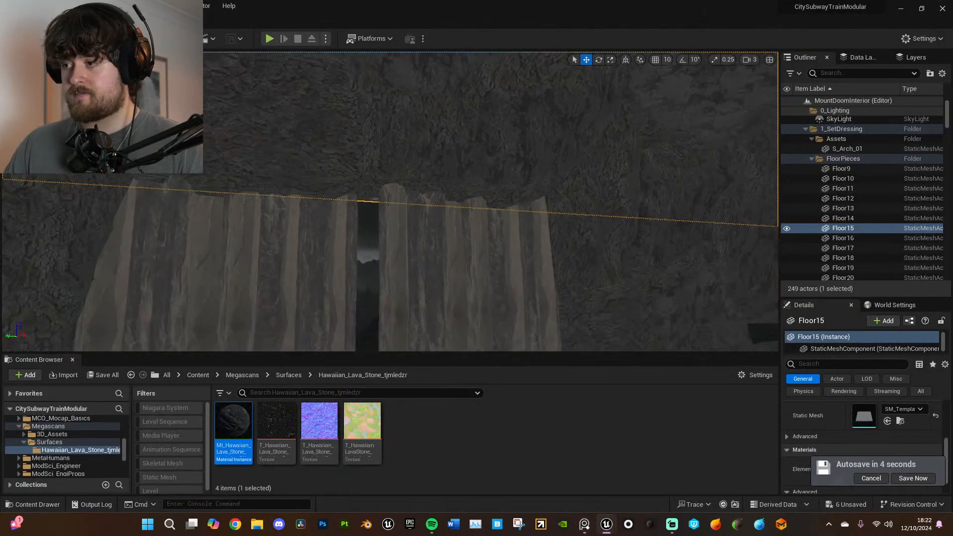
- Frame Floor15 and inspect how the plane meets the surrounding rock walls and doorway columns
key("s")
right_click_drag(493, 267, 477, 239)
key("f")
scroll(377, 209, "up", 3)
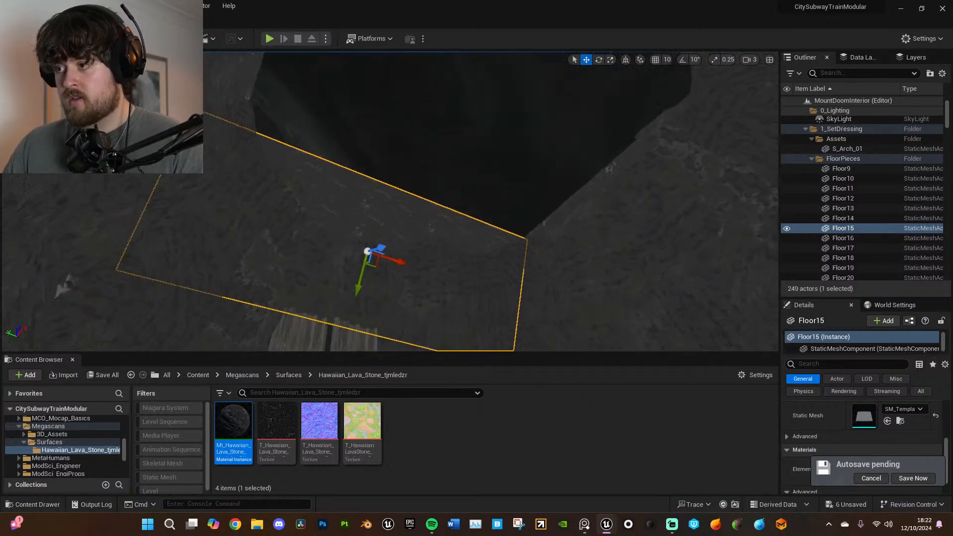
left_click_drag(477, 268, 478, 286, "alt")
right_click_drag(442, 262, 443, 242)
key("r")
right_click_drag(411, 291, 435, 251)
key("w")
mouse_move(427, 209)
right_mouse_down()
mouse_move(422, 243)
mouse_move(434, 211)
mouse_move(464, 254)
mouse_move(426, 262)
mouse_move(485, 258)
mouse_move(458, 234)
right_mouse_up()
- Return the viewport to Lit and reset the directional Light Source intensity to its default 10 lux
left_click(85, 59)
left_click(107, 98)
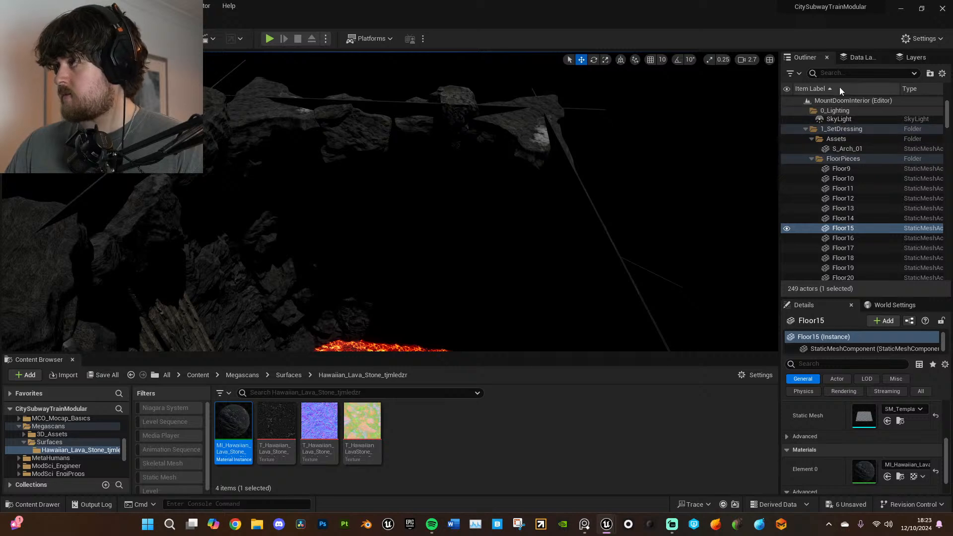
left_click(840, 73)
type("dir")
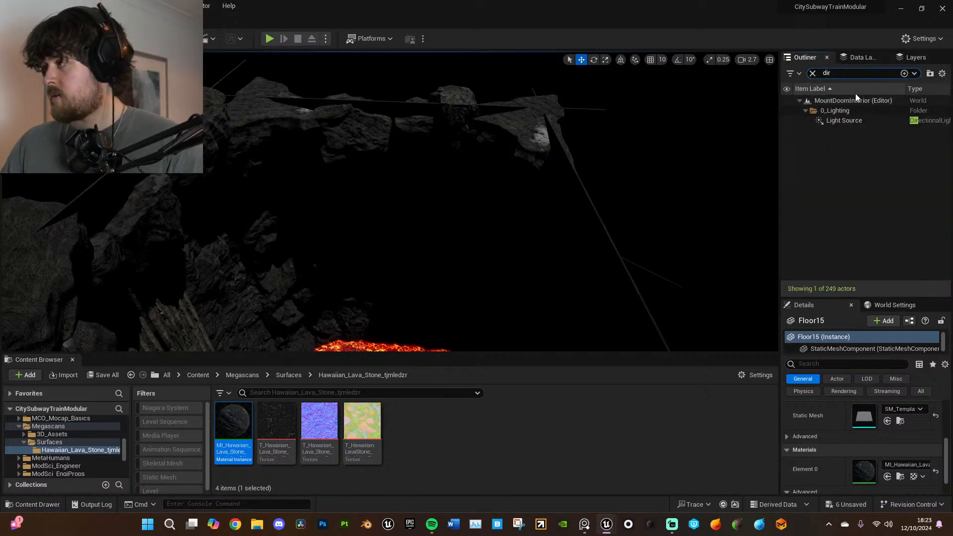
left_click(865, 119)
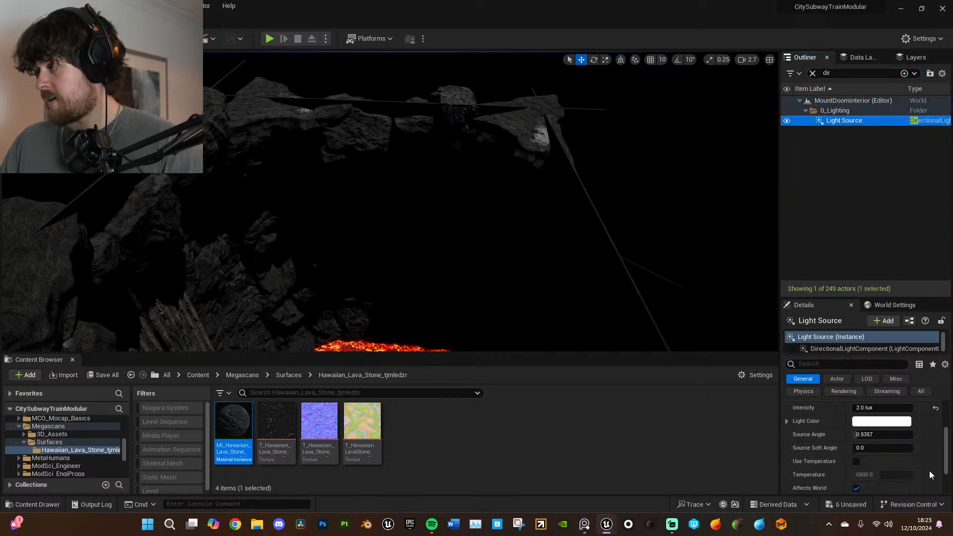
left_click(936, 408)
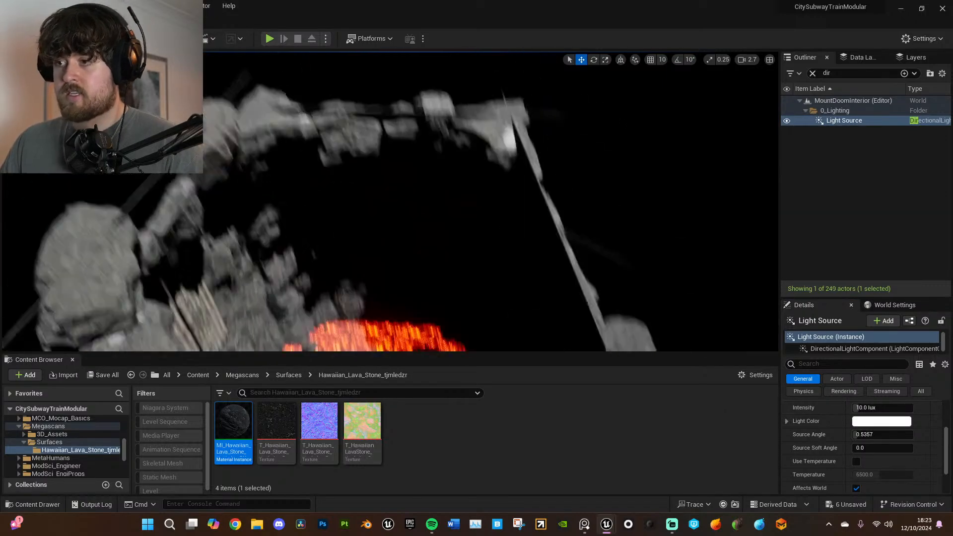
key("w")
right_click_drag(390, 201, 290, 155)
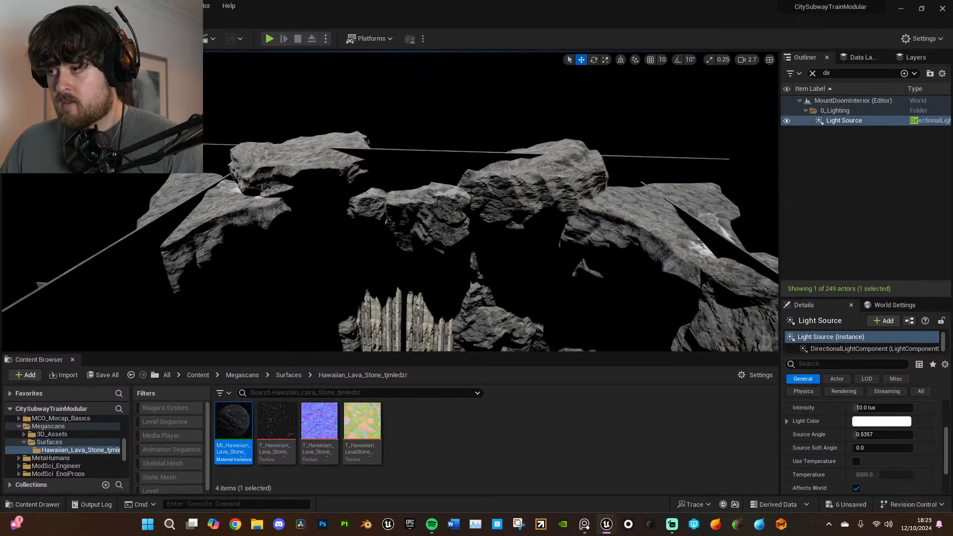
- Select the rim rock above the doorway and browse to its mesh in the Architecture folder
left_click(405, 219)
scroll(894, 452, "down", 2)
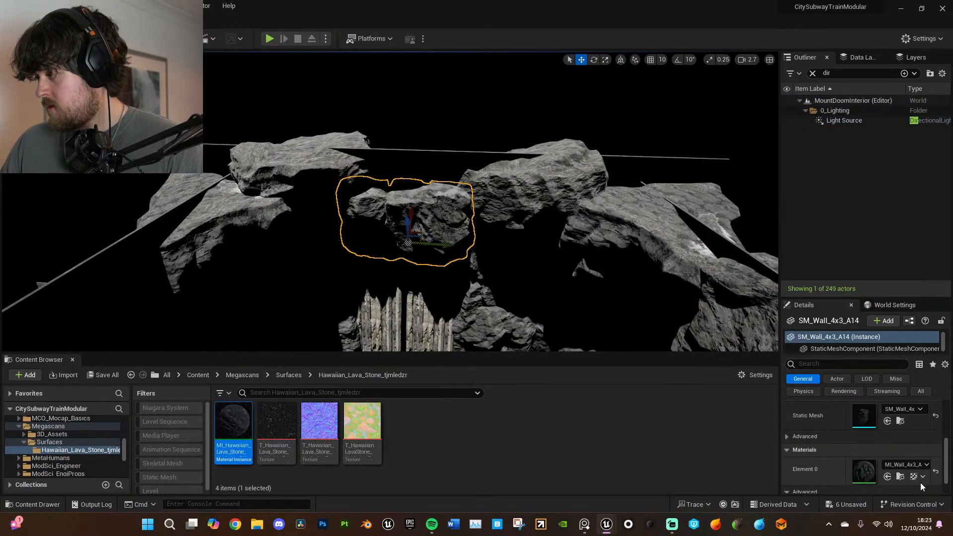
left_click(900, 421)
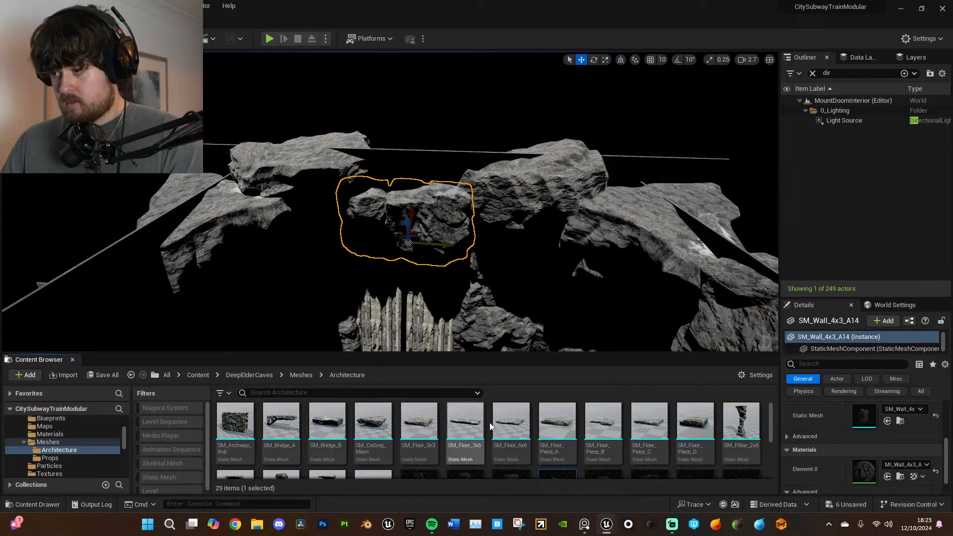
scroll(489, 421, "down", 2)
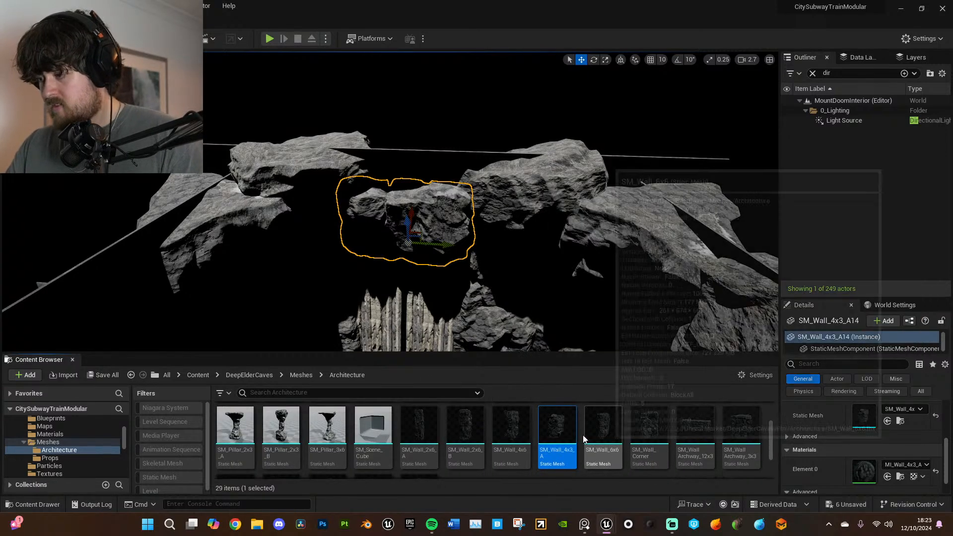
left_click_drag(465, 426, 460, 227)
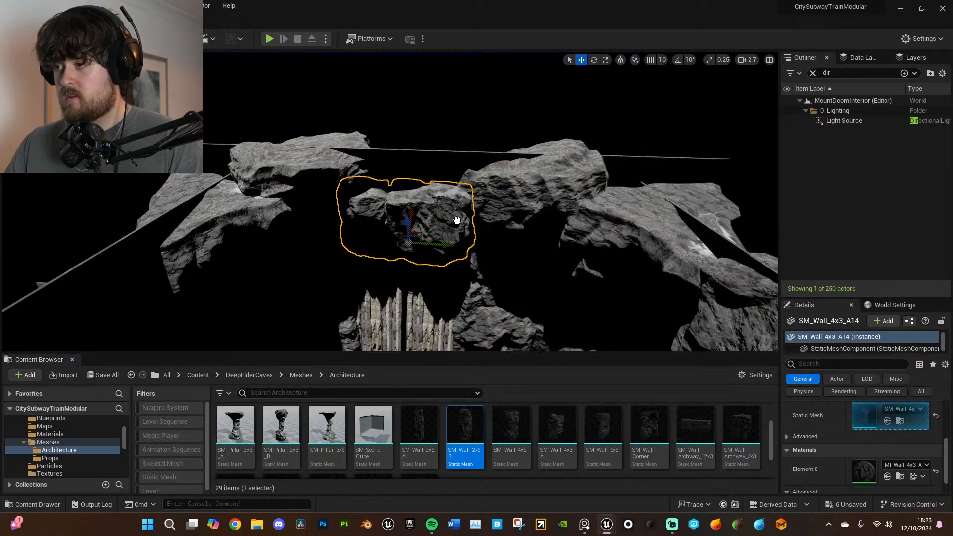
left_click_drag(438, 188, 435, 191)
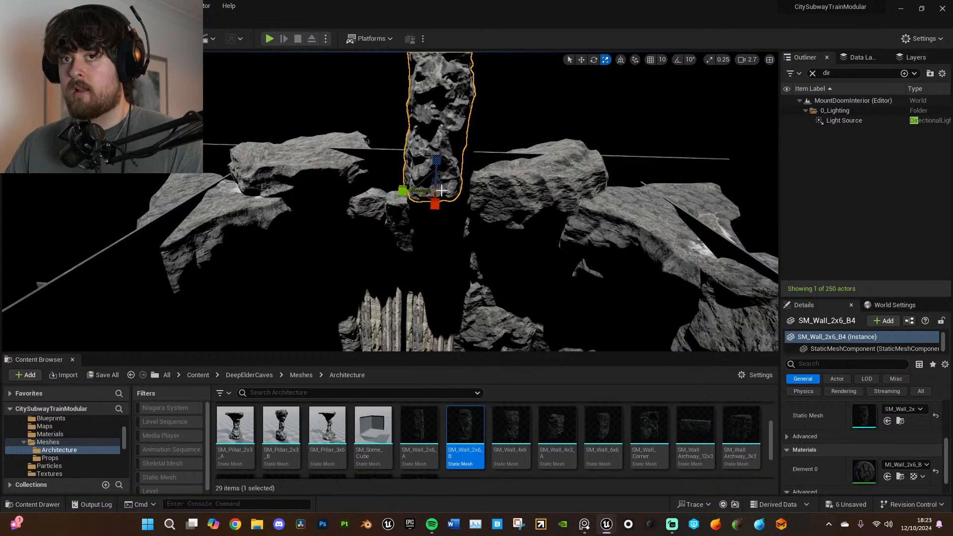
right_click_drag(525, 244, 525, 223)
key("Delete")
- Add an SM_Wall_4x6 mesh to the rim above the doorway and rotate it onto its side
left_click_drag(522, 431, 439, 201)
right_click_drag(416, 222, 422, 244)
key("w")
right_click_drag(485, 223, 485, 197)
key("e")
left_click_drag(451, 199, 464, 223)
- Position and scale the new SM_Wall_4x6 rock to bridge the rim gap above the doorway
right_click_drag(402, 198, 414, 205)
key("s")
left_click_drag(402, 199, 341, 223)
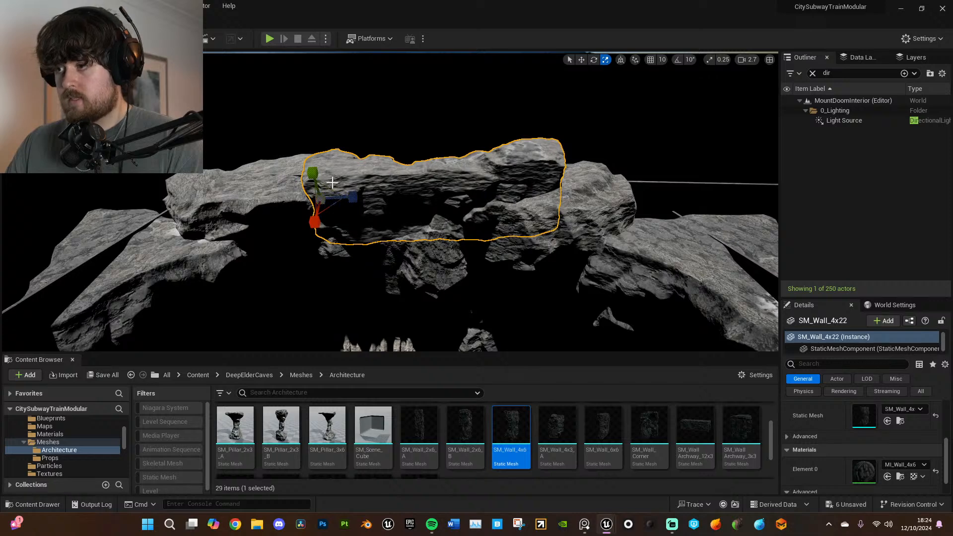
left_click_drag(366, 180, 323, 184)
left_click_drag(309, 242, 310, 250)
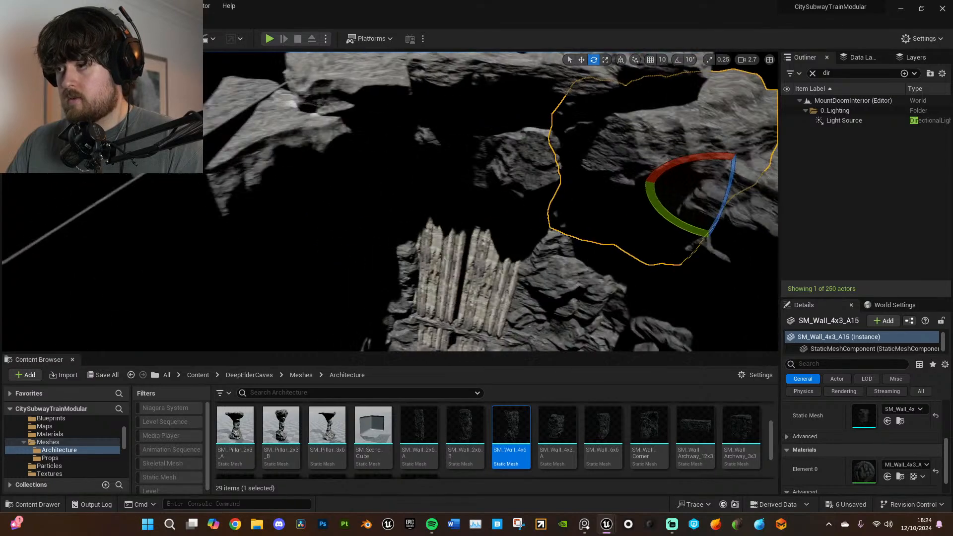
- Add an SM_Wall_4x3_A mesh at the open section of the rim and scale it up
right_click_drag(447, 209, 392, 184)
right_click_drag(585, 236, 522, 206)
left_click_drag(562, 438, 510, 183)
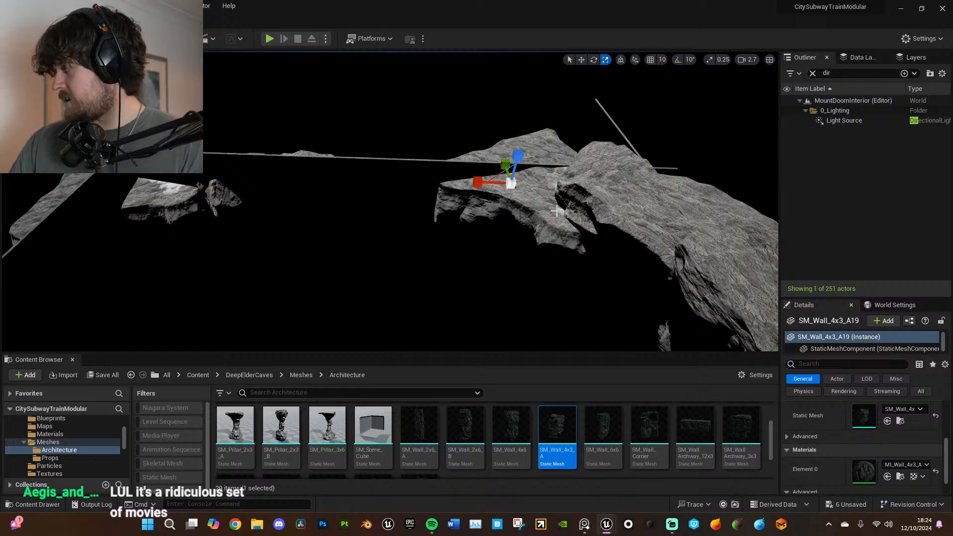
left_click_drag(510, 183, 536, 155)
right_click_drag(540, 202, 555, 235)
right_click_drag(603, 274, 616, 256)
- Enable 10° rotation snapping and rotate the new SM_Wall_4x3_A rock
key("e")
left_click(678, 60)
left_click_drag(480, 287, 516, 287)
key("w")
- Move the new SM_Wall_4x3_A rock across the rim opening in Unlit view, then return to Lit
left_click(88, 59)
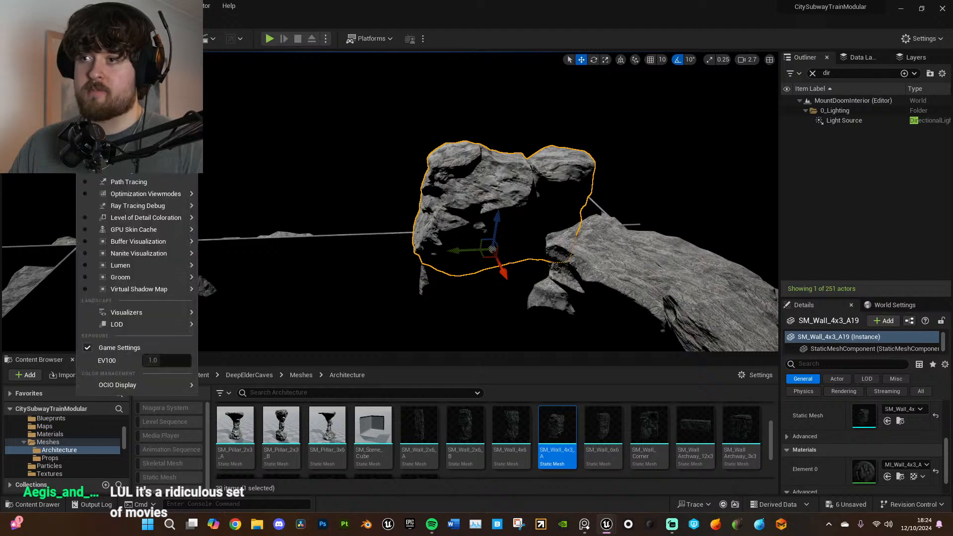
left_click(102, 98)
left_click_drag(482, 243, 323, 271)
left_click(88, 59)
left_click(102, 86)
- Rotate the SM_Wall_4x3_A19 rock to line it up with the neighbouring rim rocks
mouse_move(347, 198)
right_mouse_down()
mouse_move(323, 223)
mouse_move(340, 213)
right_mouse_up()
key("w")
key("a")
right_click_drag(427, 198, 472, 211)
key("e")
left_click_drag(395, 186, 400, 220)
right_click_drag(400, 220, 410, 186)
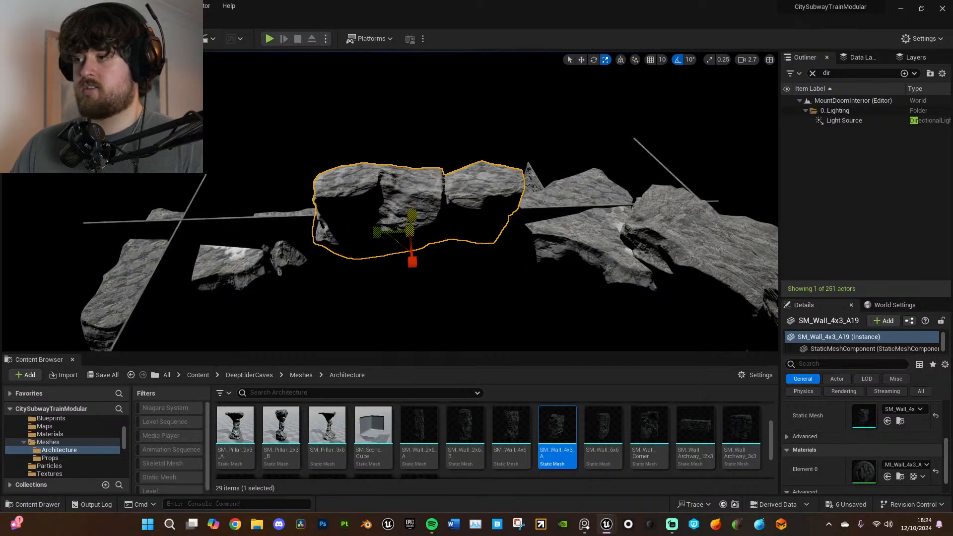
- Switch to Unlit view and lower the SM_Wall_4x3_A19 rock into the cave wall
right_click_drag(398, 224, 420, 209)
key("w")
left_click(87, 59)
left_click(124, 97)
right_click_drag(387, 151, 392, 164)
key("w")
key("w")
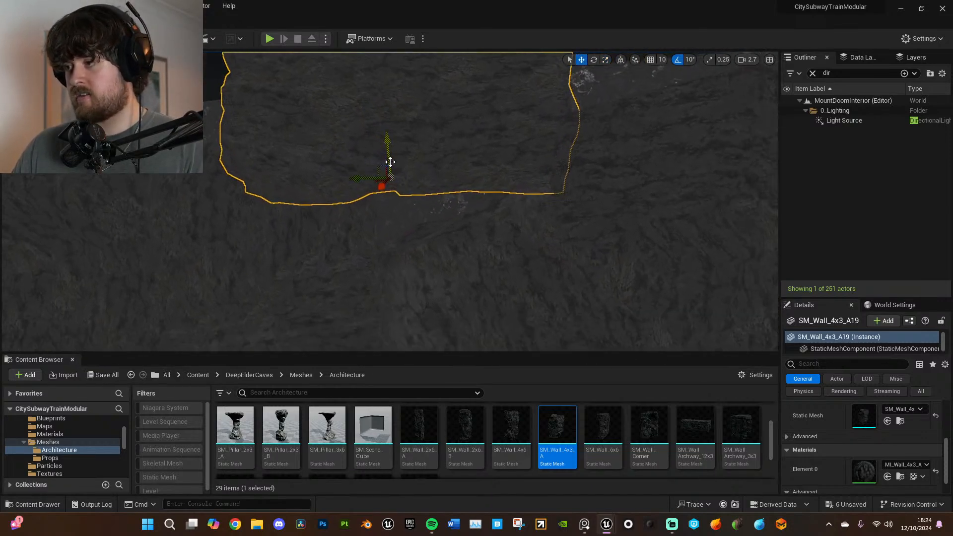
left_click_drag(387, 148, 394, 191)
- Select the sideways SM_Wall_4x6 rock, return the viewport to Lit, and inspect the rim for gaps
right_click_drag(393, 191, 467, 187)
key("s")
left_click(495, 196)
left_click(88, 59)
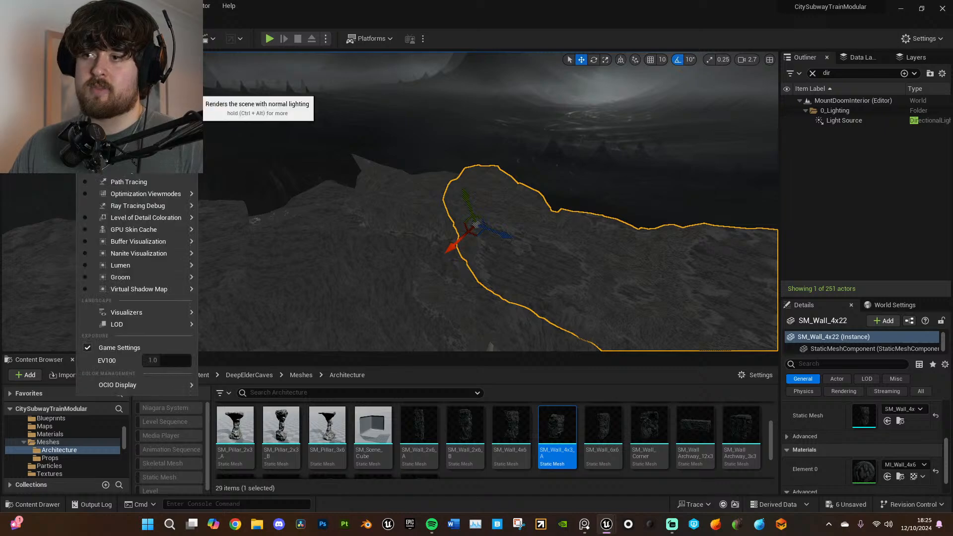
left_click(102, 101)
right_click_drag(375, 154, 558, 171)
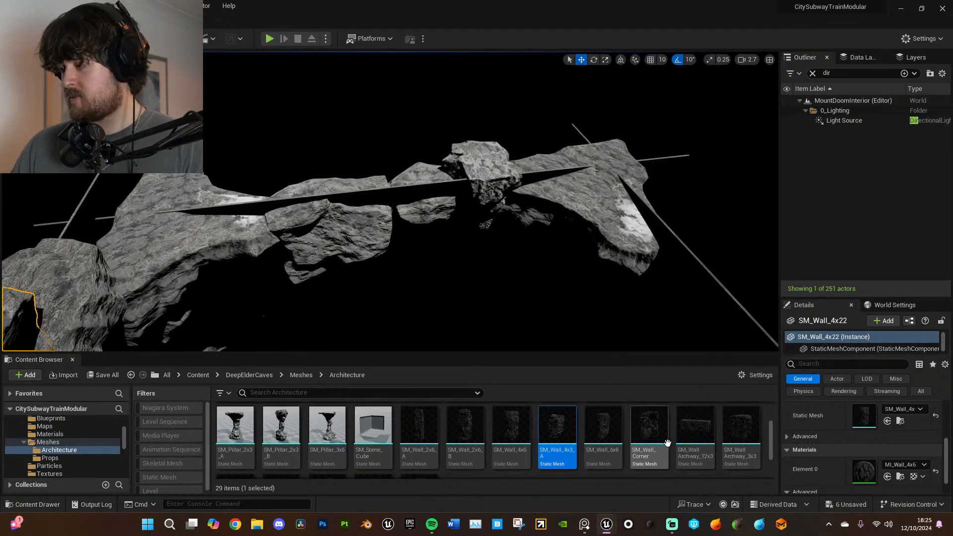
- Add an SM_Wall_Corner rock at the rim, enlarge it, and rotate it -90 degrees onto its side
left_click_drag(665, 434, 534, 251)
left_click_drag(381, 205, 373, 211)
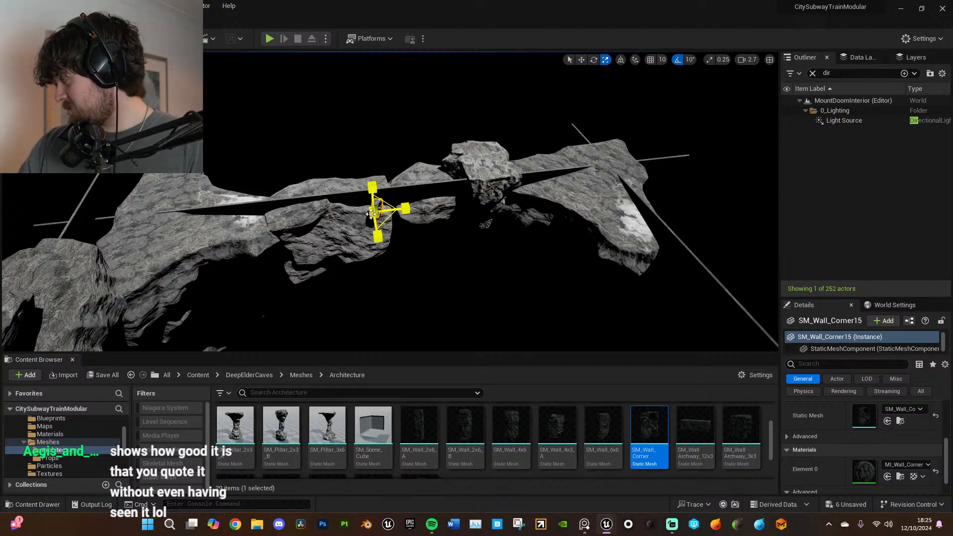
left_click_drag(373, 213, 439, 232)
middle_click_drag(439, 231, 389, 221)
key("e")
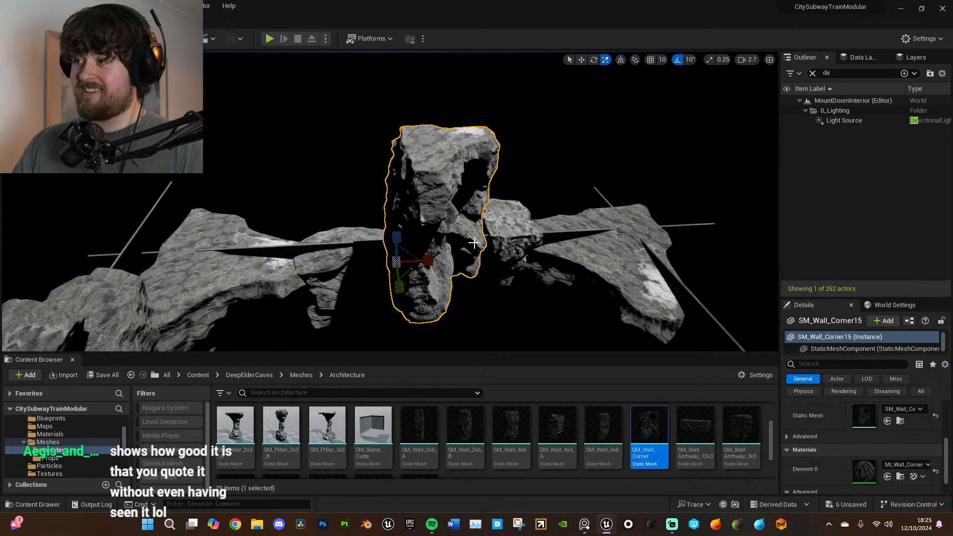
left_click_drag(366, 229, 393, 298)
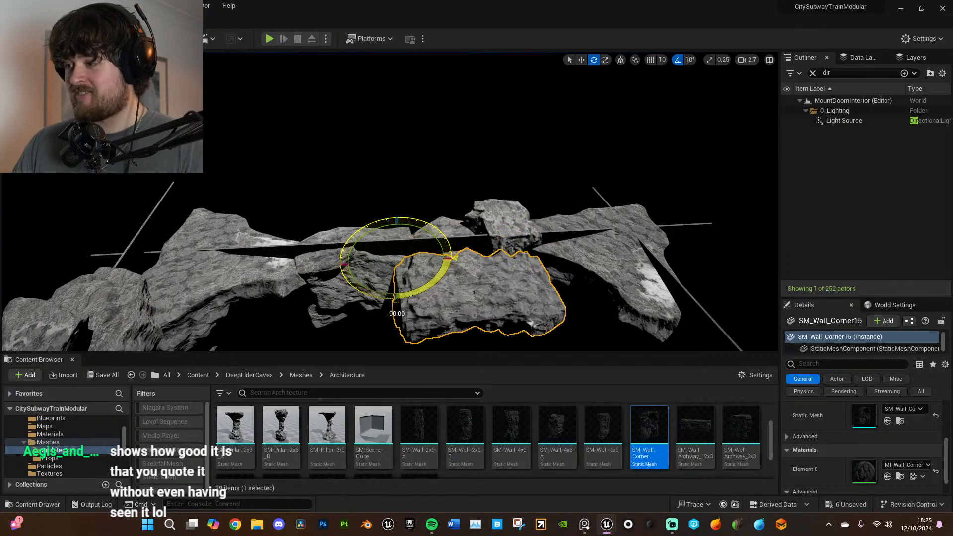
left_click_drag(399, 246, 355, 260)
- Move the sideways SM_Wall_Corner rock into the rim opening and adjust its rotation to fit the neighbouring rocks
key("w")
right_click_drag(354, 259, 261, 318)
left_click_drag(397, 155, 381, 117)
right_click_drag(381, 117, 397, 67)
right_click_drag(347, 224, 360, 179)
right_click_drag(437, 202, 378, 203)
key("e")
left_click_drag(471, 118, 484, 107)
key("s")
right_click_drag(414, 134, 464, 151)
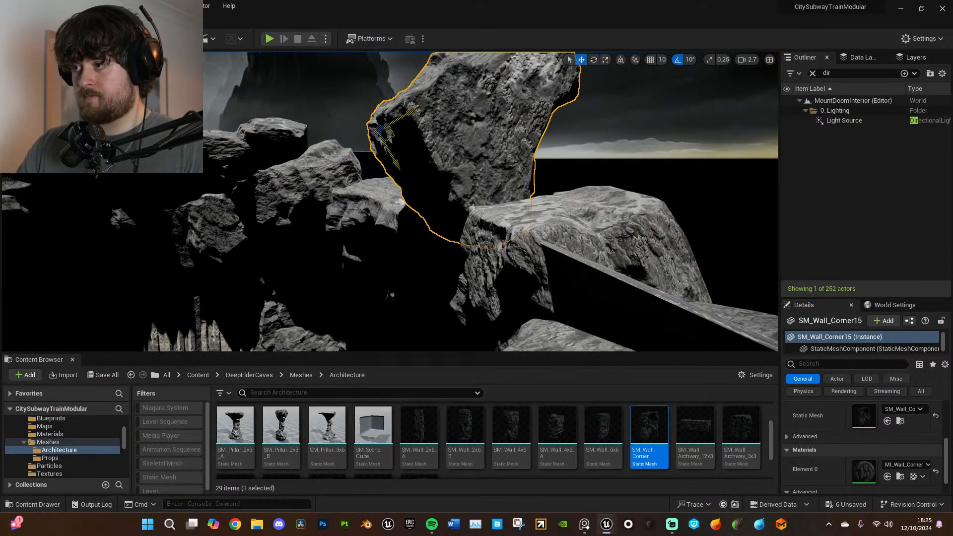
left_click_drag(391, 134, 393, 148)
- Deselect the corner rock and examine the cave opening and rim for remaining gaps
left_click(619, 173)
right_click_drag(619, 173, 604, 89)
key("h")
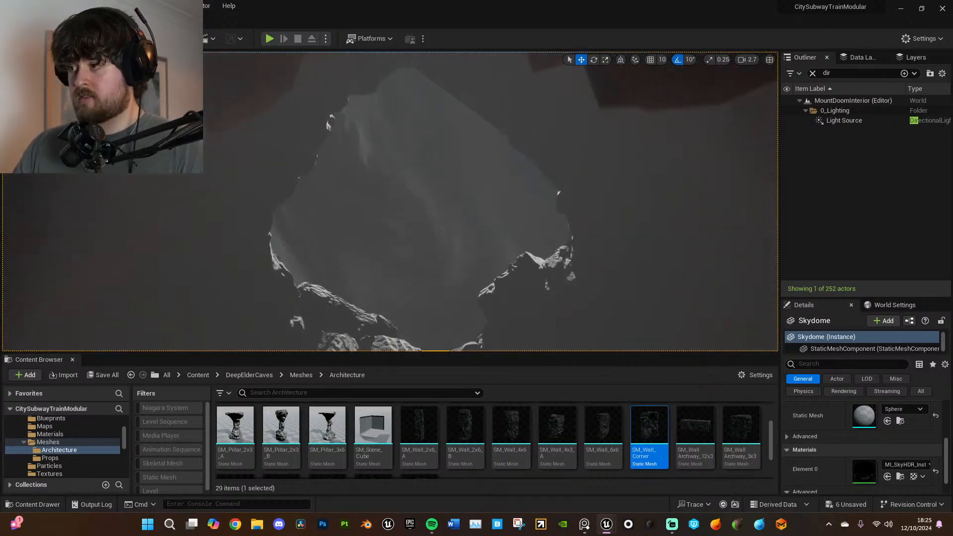
key("w")
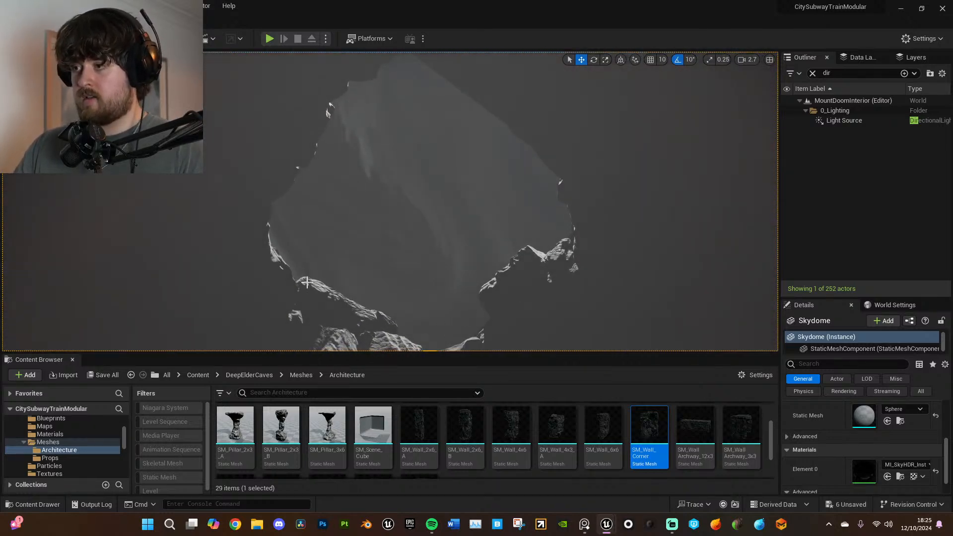
key("w")
right_click_drag(533, 235, 524, 306)
right_click_drag(534, 231, 549, 156)
key("e")
key("a")
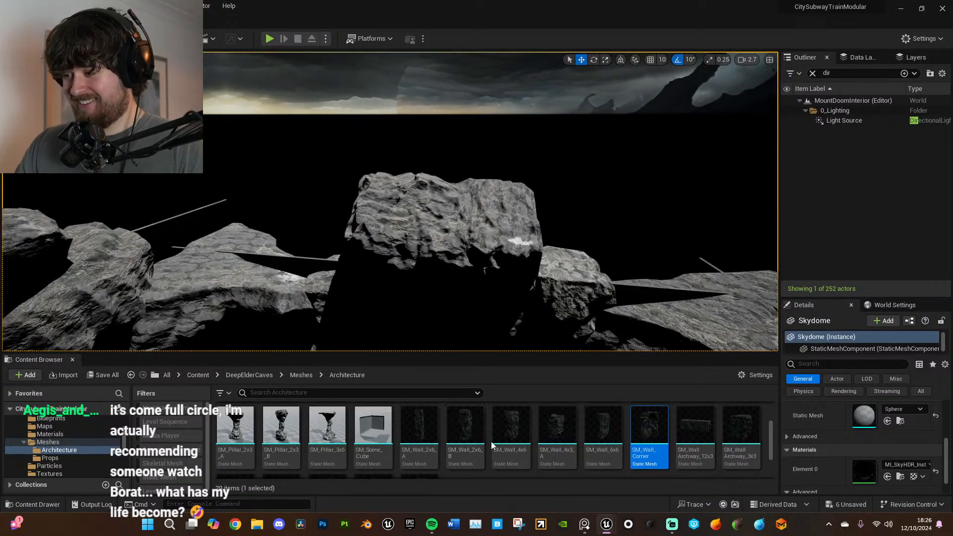
- Add an SM_Wall_4x6 rock beside the corner rock, enlarge it, turn it sideways, and move it along the rim
left_click_drag(507, 431, 270, 248)
key("e")
left_click_drag(298, 278, 292, 284)
mouse_move(484, 290)
right_mouse_down()
mouse_move(474, 294)
mouse_move(484, 291)
right_mouse_up()
left_click_drag(379, 214, 421, 254)
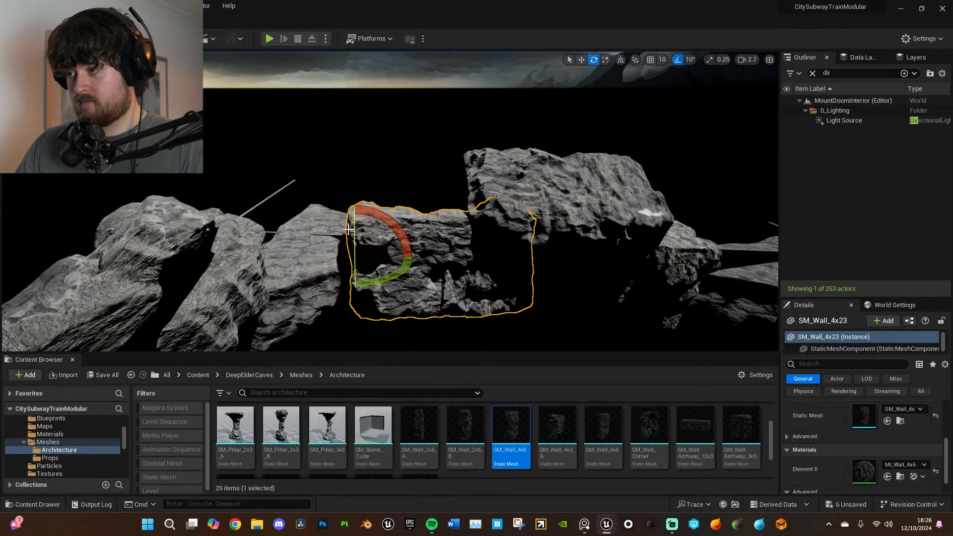
left_click_drag(356, 231, 360, 248)
right_click_drag(388, 238, 388, 239)
left_click_drag(371, 220, 236, 185)
key("e")
- Switch to Unlit view and place another SM_Wall_4x6 rock along the cave rim
left_click(541, 223)
right_click_drag(541, 223, 751, 231)
left_click(90, 59)
left_click(122, 98)
right_click_drag(432, 219, 380, 241)
right_click_drag(337, 157, 316, 124)
mouse_move(308, 135)
left_mouse_down()
mouse_move(325, 103)
mouse_move(307, 128)
left_mouse_up()
right_click_drag(307, 129, 293, 101)
- Rotate the second SM_Wall_4x6 rock and reposition it to sit against the top of the cave wall
key("e")
left_click_drag(340, 127, 362, 130)
right_click_drag(320, 198, 321, 199)
key("w")
left_click_drag(317, 249, 319, 207)
right_click_drag(319, 206, 349, 213)
key("e")
left_click_drag(367, 102, 335, 104)
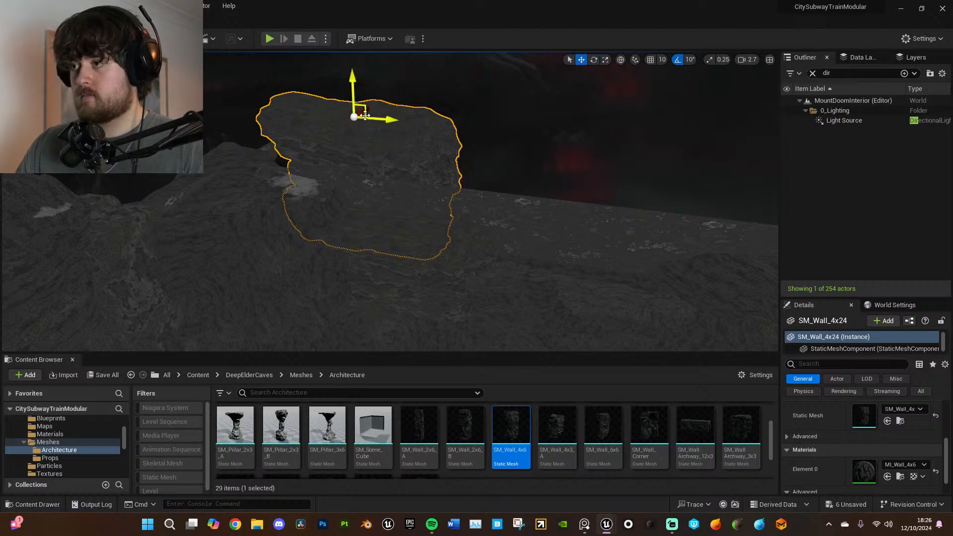
left_click_drag(364, 116, 379, 130)
- Duplicate the SM_Wall_4x3_A18 rock and shift the copy across the dip between the neighbouring rim rocks
right_click_drag(379, 130, 453, 158)
left_click(411, 198)
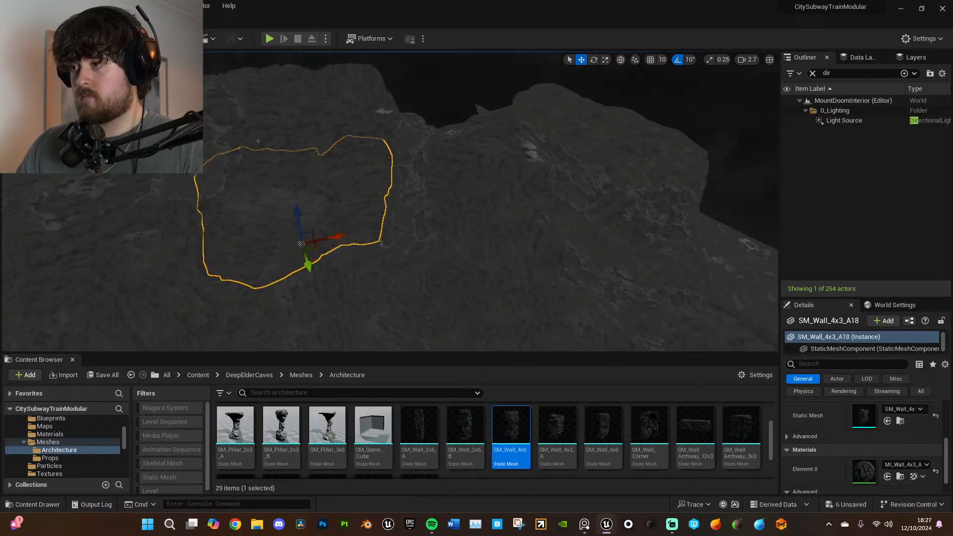
left_click_drag(312, 233, 485, 195, "alt")
left_click_drag(447, 222, 449, 221)
right_click_drag(450, 221, 410, 213)
left_click_drag(513, 176, 554, 167)
left_click_drag(555, 223, 549, 237)
- Select the SM_Wall_4x3_A9 rock above the lava pool and duplicate it up to the rim
left_click(674, 230)
right_click_drag(675, 230, 315, 243)
right_click_drag(278, 279, 285, 268)
left_click(417, 245)
mouse_move(388, 264)
right_mouse_down()
mouse_move(397, 248)
mouse_move(389, 264)
right_mouse_up()
left_click(397, 293)
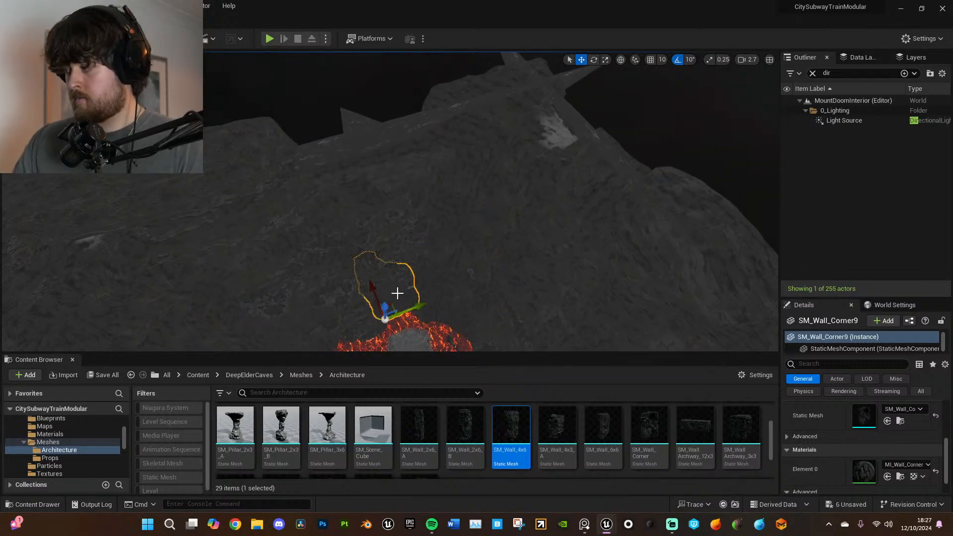
right_click_drag(426, 312, 449, 314)
left_click(564, 307)
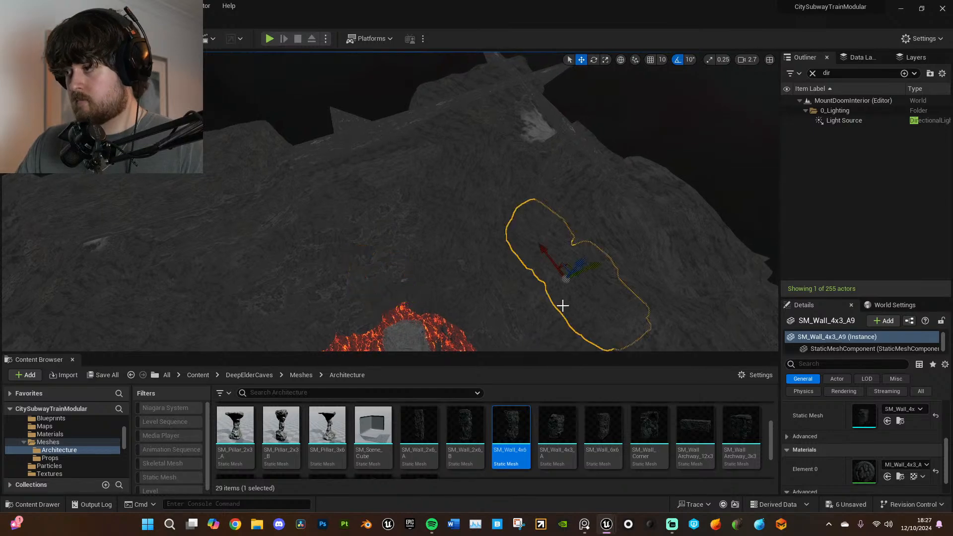
right_click_drag(564, 307, 562, 302)
right_click_drag(494, 251, 497, 242)
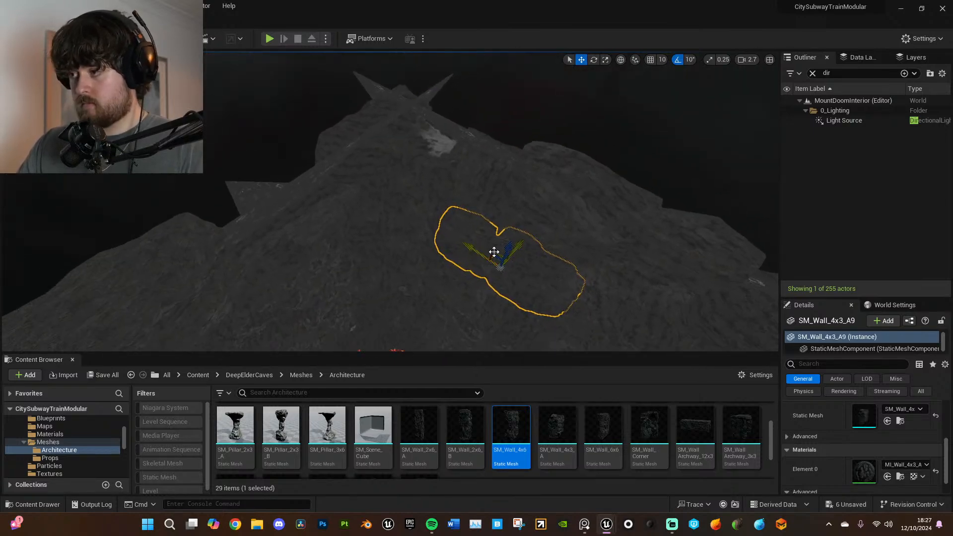
left_click_drag(497, 257, 460, 134, "alt")
right_click_drag(460, 135, 460, 109)
- Move the copied SM_Wall_4x3_A rock into the rim gap and rotate it more upright
key("w")
right_click_drag(460, 213, 470, 223)
left_click_drag(420, 202, 392, 232)
mouse_move(430, 234)
right_mouse_down()
mouse_move(433, 226)
mouse_move(428, 232)
right_mouse_up()
key("s")
key("e")
left_click_drag(391, 244, 392, 188)
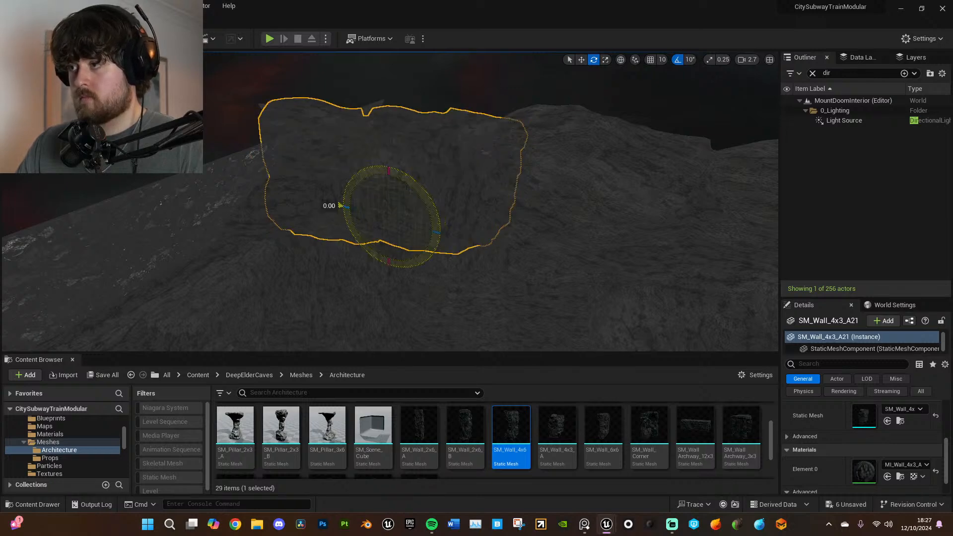
left_click_drag(383, 213, 392, 243)
key("e")
right_click_drag(450, 215, 454, 215)
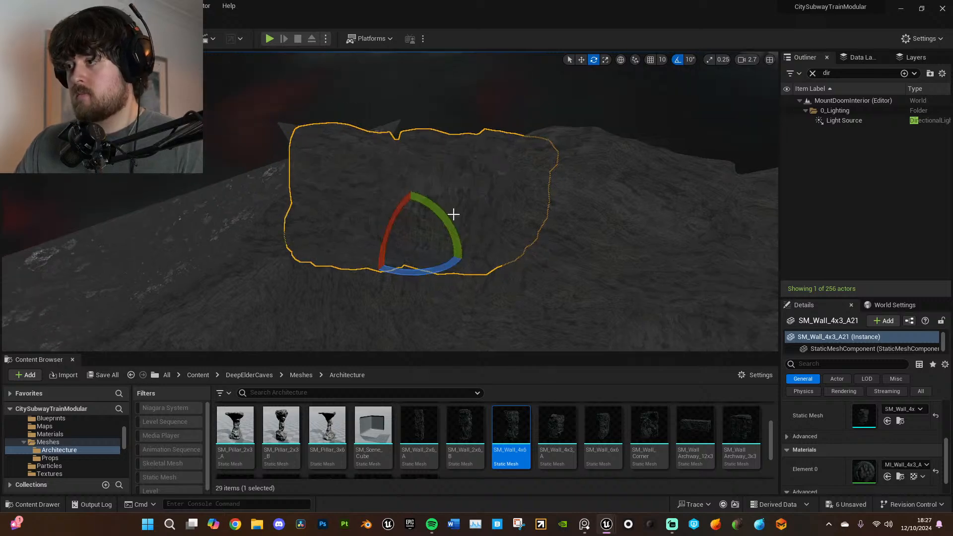
- Switch the transform space to local, then rotate and enlarge the copied SM_Wall_4x3_A rock across the gap
left_click(620, 59)
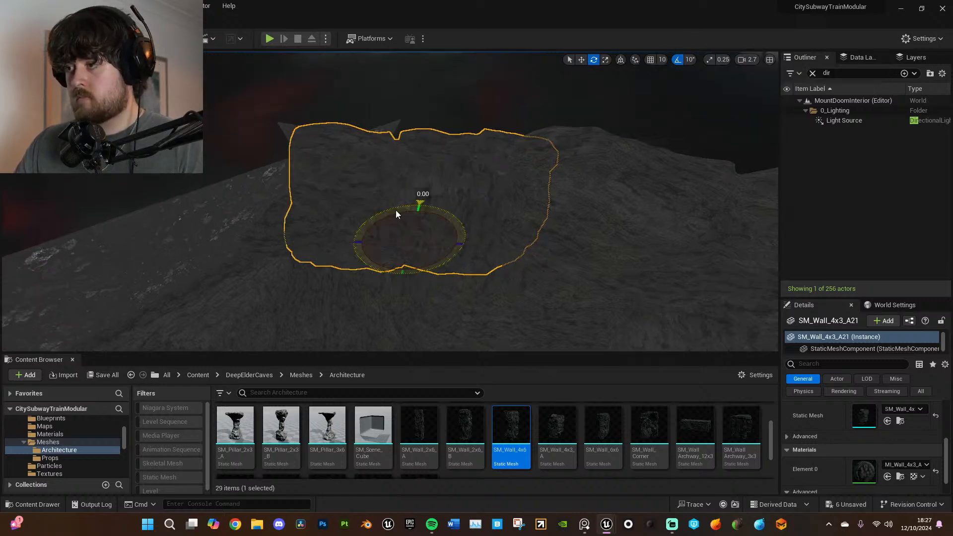
left_click_drag(397, 214, 387, 215)
right_click_drag(420, 206, 424, 208)
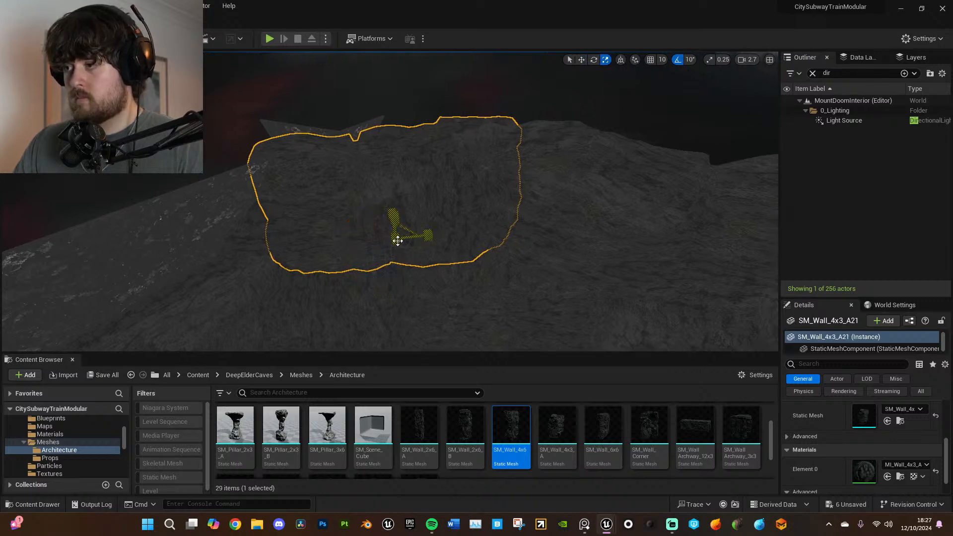
left_click_drag(395, 238, 409, 230)
right_click_drag(439, 235, 445, 220)
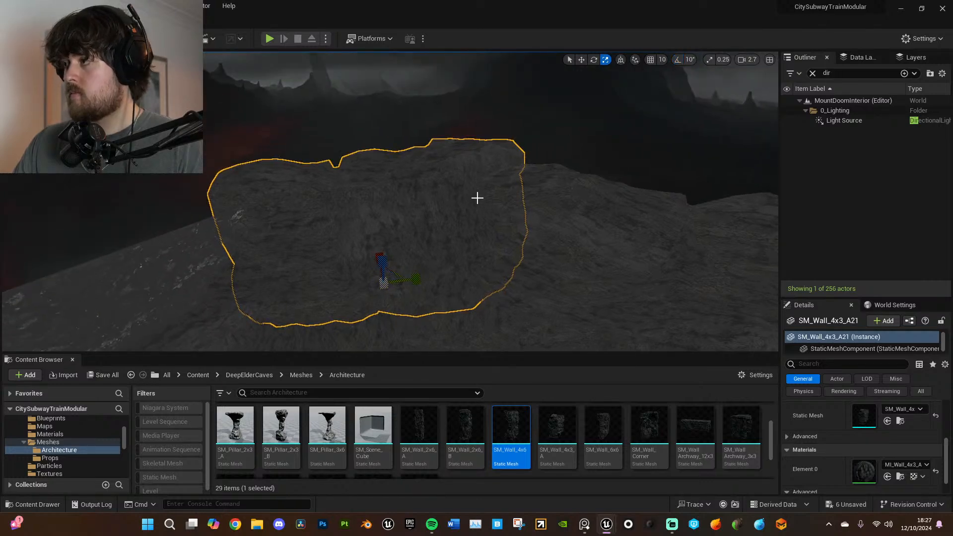
left_click_drag(379, 255, 382, 246)
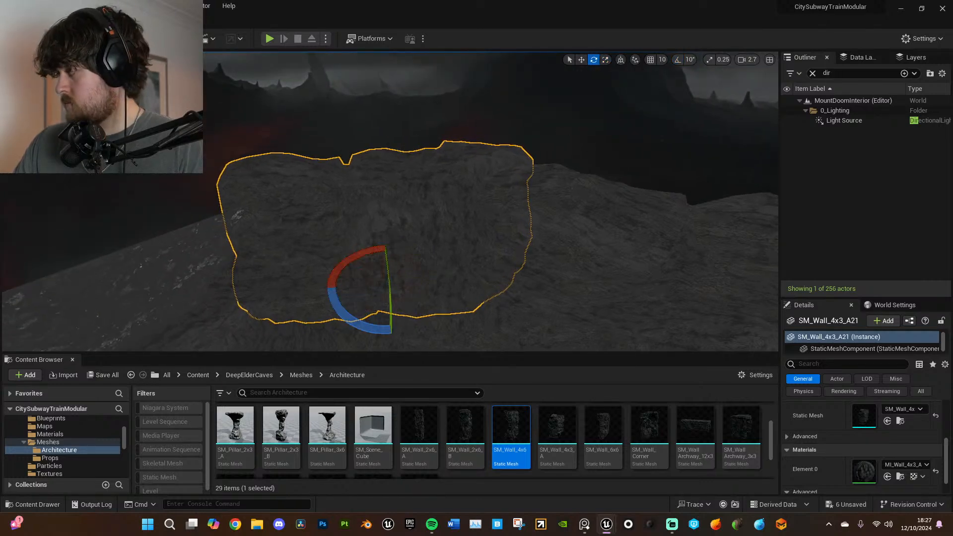
right_click_drag(456, 252, 437, 265)
- Return to Lit view, inspect the rim and cave interior for openings, and switch back to Unlit
left_click(86, 60)
left_click(106, 121)
left_click(546, 102)
mouse_move(547, 102)
right_mouse_down()
mouse_move(557, 103)
mouse_move(534, 110)
right_mouse_up()
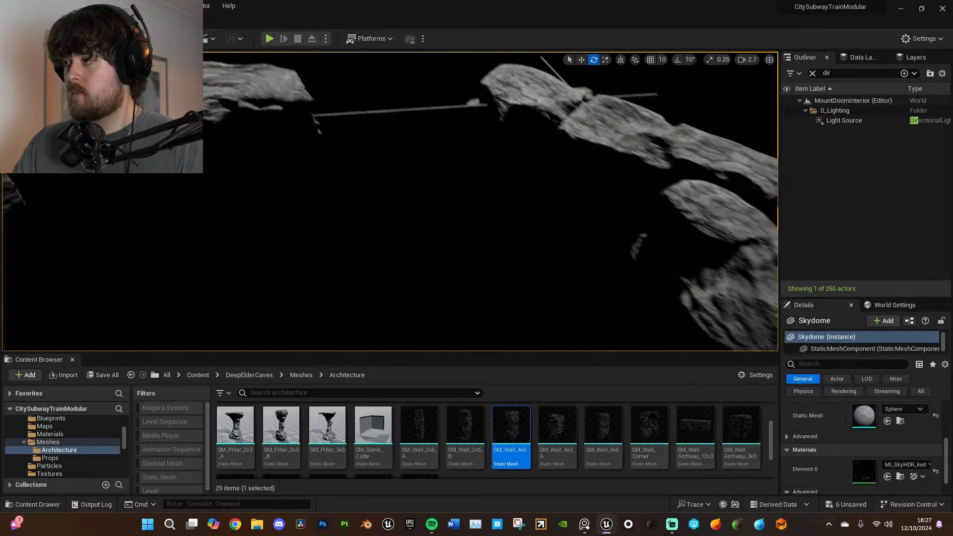
right_click_drag(565, 164, 573, 168)
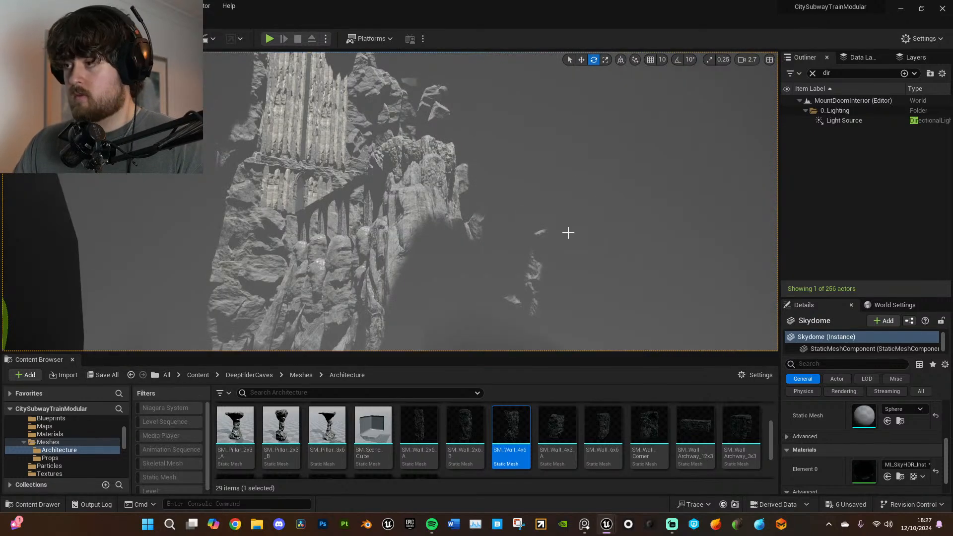
right_click_drag(567, 232, 769, 198)
right_click_drag(437, 203, 383, 235)
left_click(87, 60)
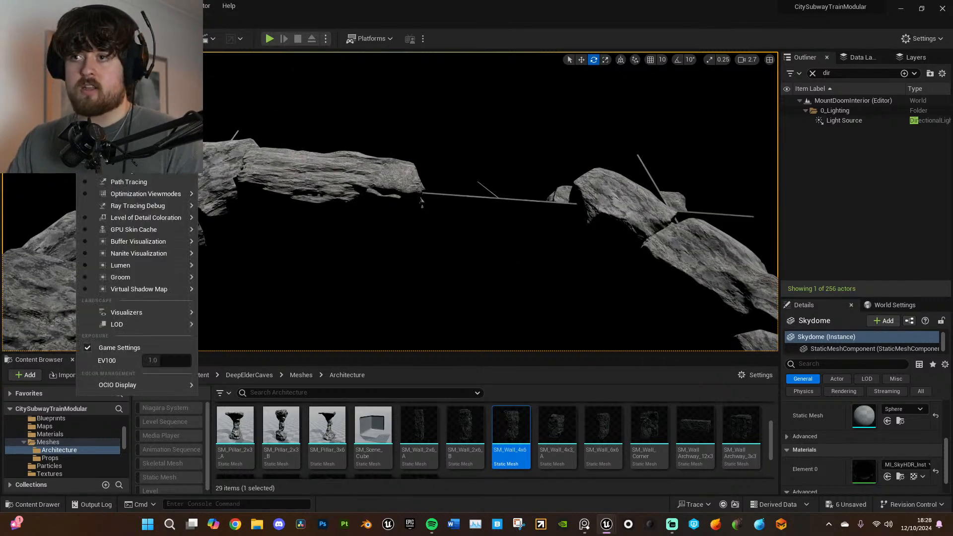
left_click(119, 98)
- Duplicate the SM_Wall_4x18 rock up into the low rim opening, then lower and tilt the copy
right_click_drag(489, 296, 486, 321)
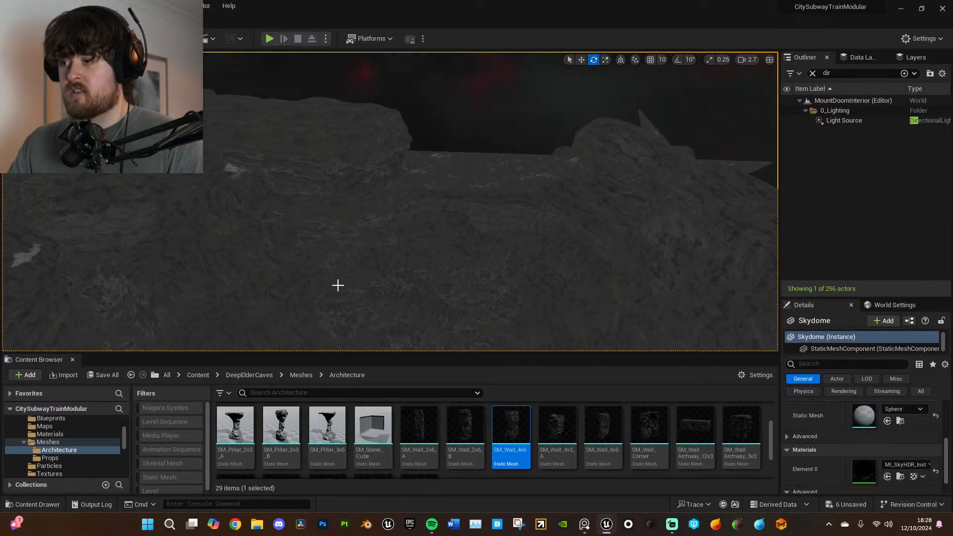
left_click(340, 288)
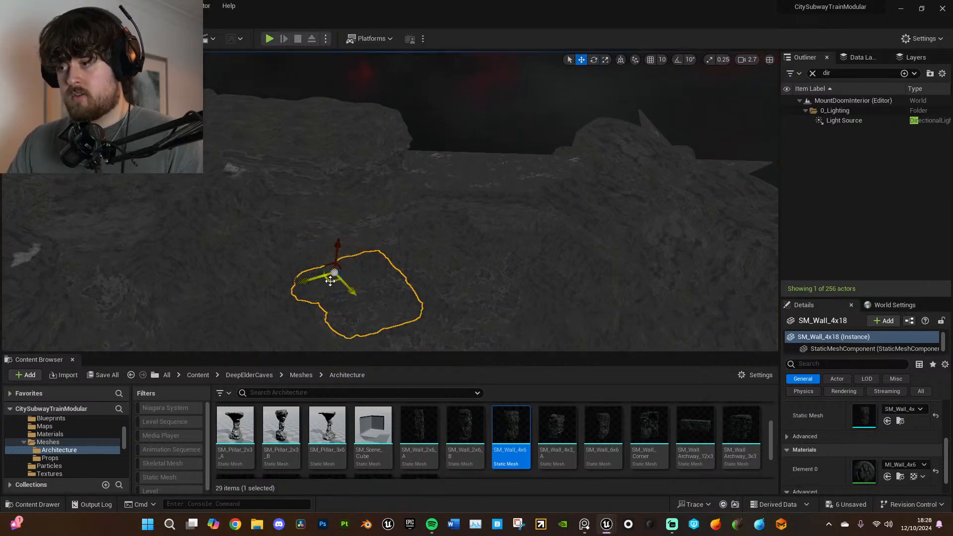
left_click_drag(330, 281, 396, 170, "alt")
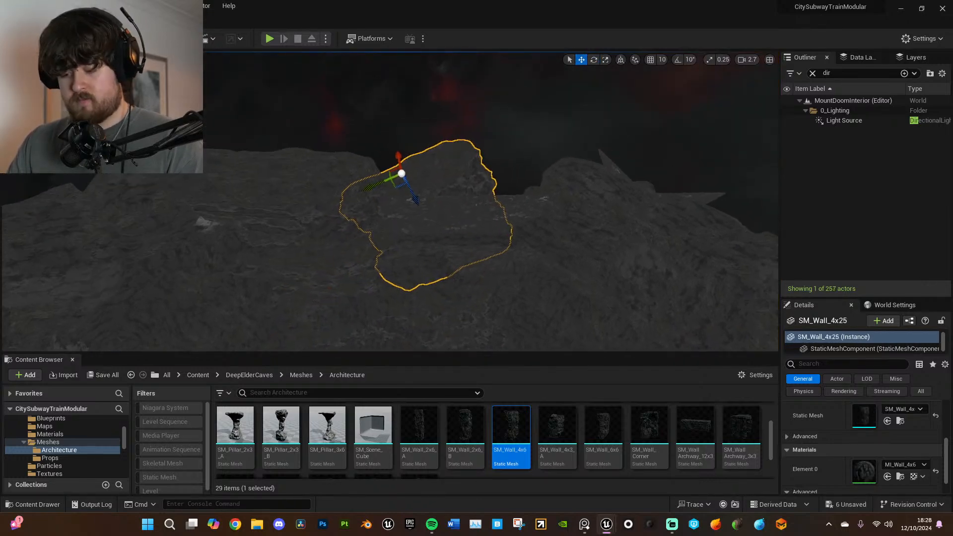
right_click_drag(480, 263, 481, 264)
key("e")
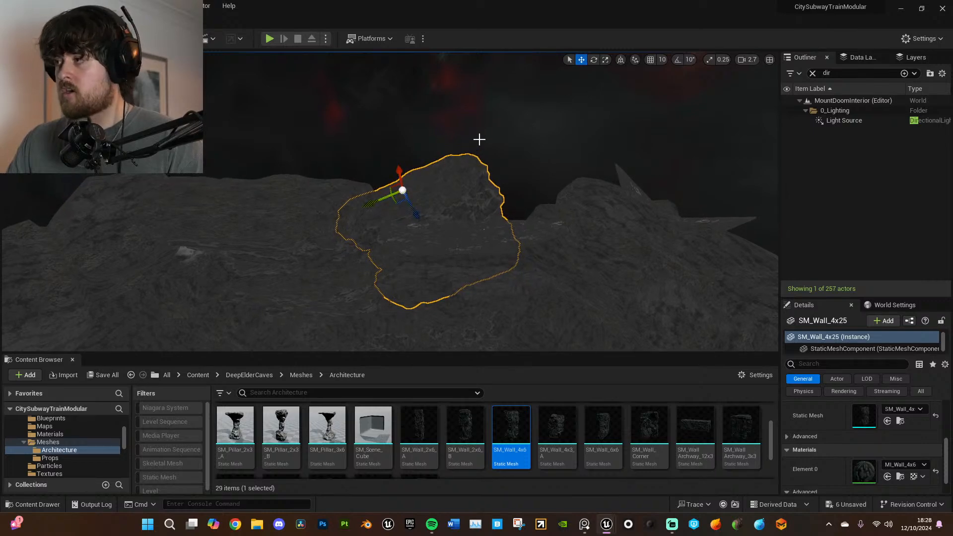
left_click_drag(400, 174, 398, 223)
left_click_drag(456, 224, 451, 231)
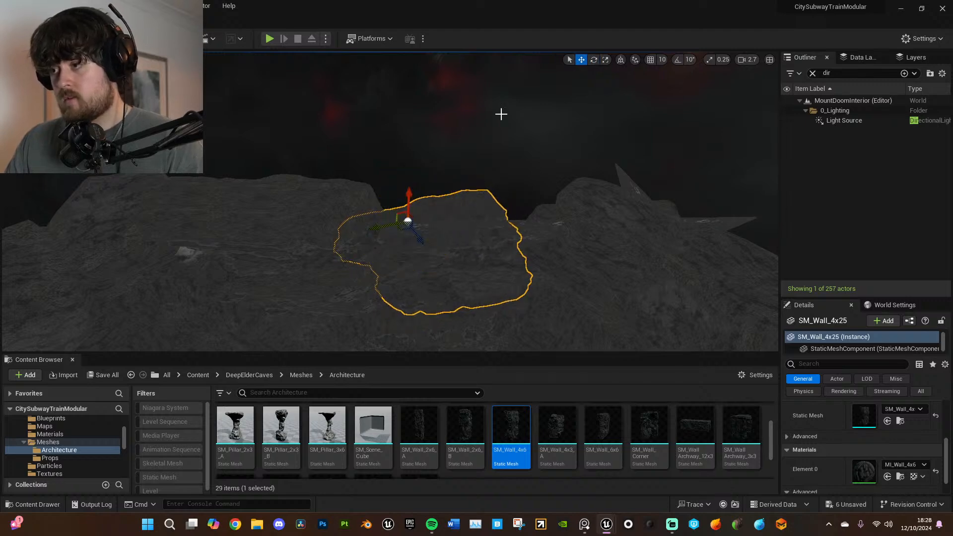
- Return to Lit view, switch to world space, and raise and rotate the copied SM_Wall_4x6 rock
left_click(89, 60)
left_click(95, 90)
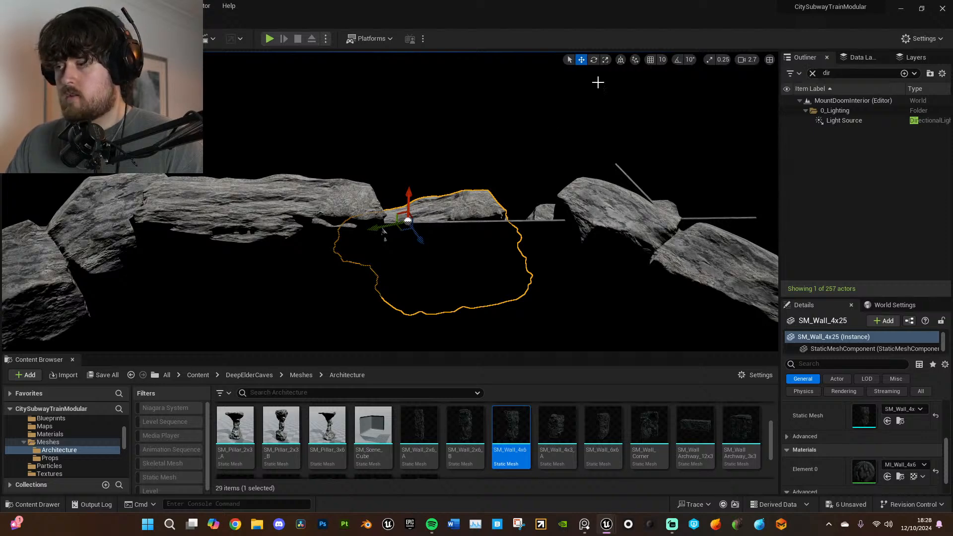
left_click(620, 60)
mouse_move(414, 193)
left_mouse_down()
mouse_move(416, 168)
mouse_move(418, 197)
left_mouse_up()
key("e")
left_click_drag(403, 237, 408, 237)
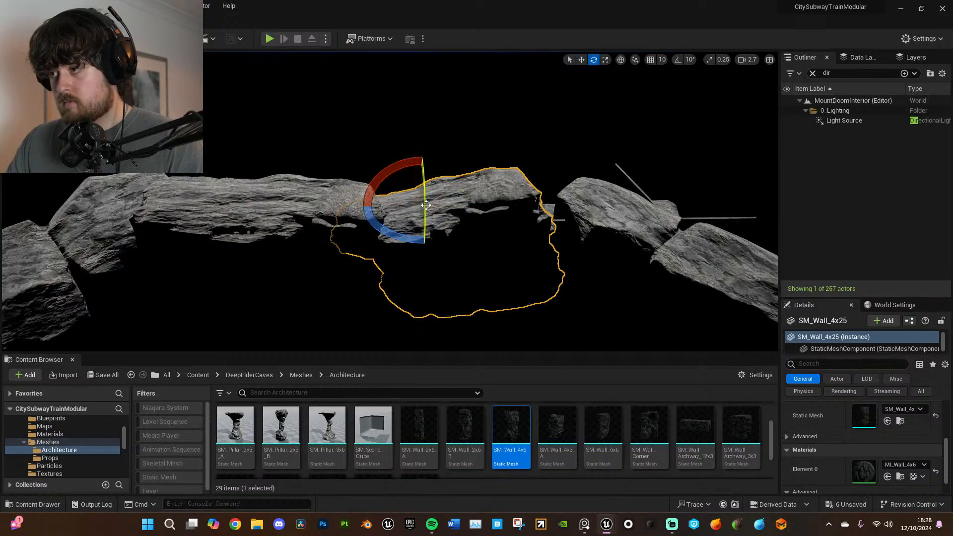
left_click_drag(426, 206, 431, 206)
- Switch to Unlit view and reposition the copied SM_Wall_4x6 rock against its neighbouring rim rock
left_click(88, 60)
left_click(119, 98)
right_click_drag(401, 144, 400, 161)
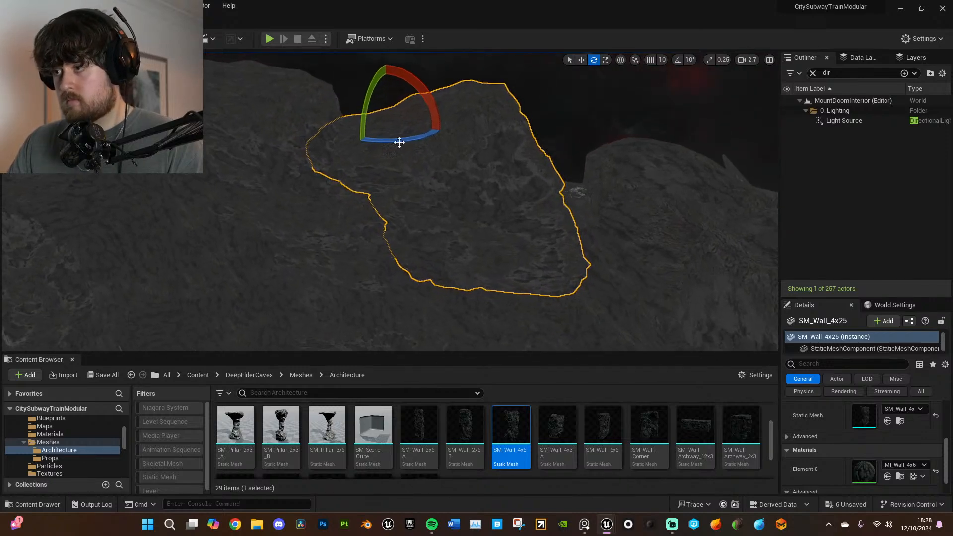
left_click_drag(399, 117, 364, 93)
key("e")
key("w")
right_click_drag(449, 136, 472, 140)
key("e")
right_click_drag(454, 236, 462, 268)
- Duplicate the SM_Wall_4x3_A8 rock from the lower wall and move the copy up to the next rim dip
left_click(209, 292)
right_click_drag(209, 291, 475, 293)
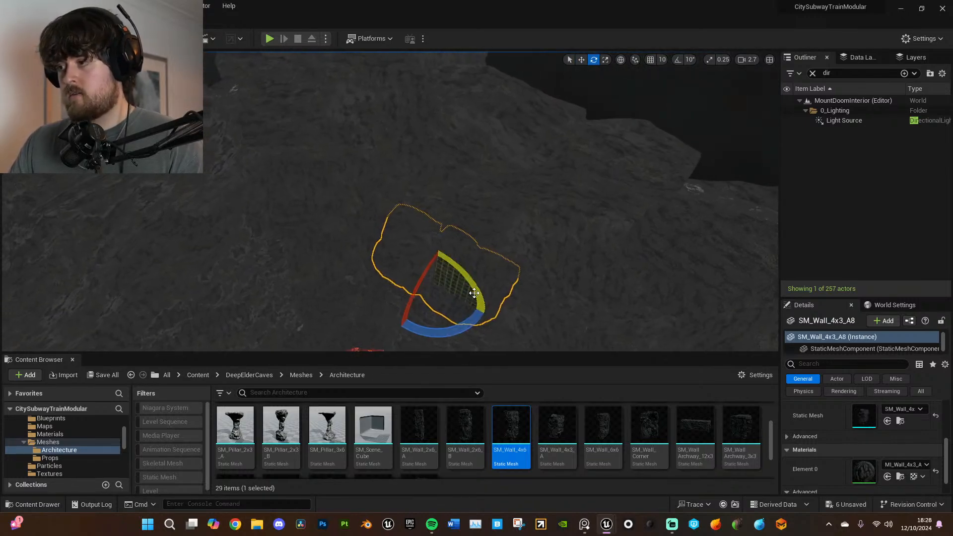
left_click_drag(363, 147, 318, 136)
right_click_drag(318, 137, 438, 202)
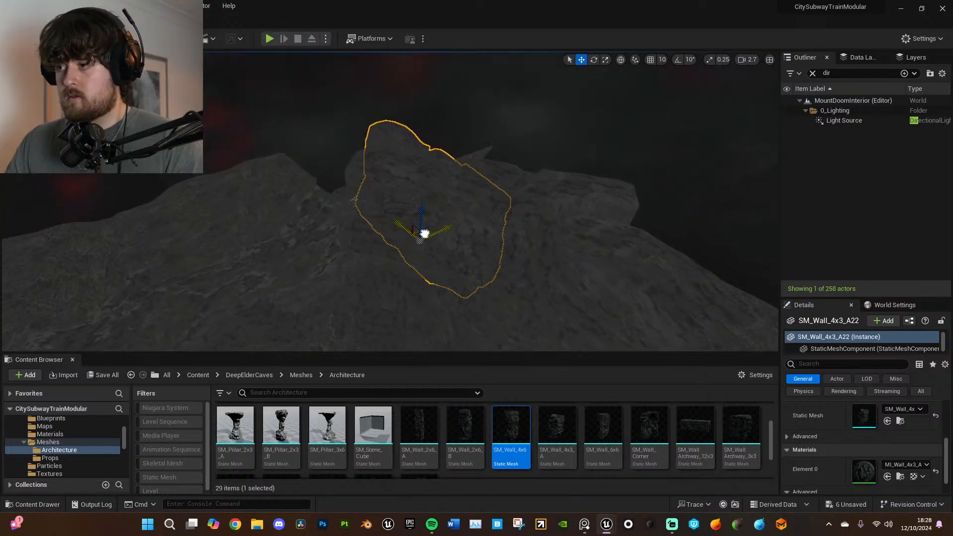
left_click_drag(428, 230, 387, 262)
- Rotate and raise the copied SM_Wall_4x3_A rock so it fills the dip in the crater rim
left_click_drag(393, 307, 435, 259)
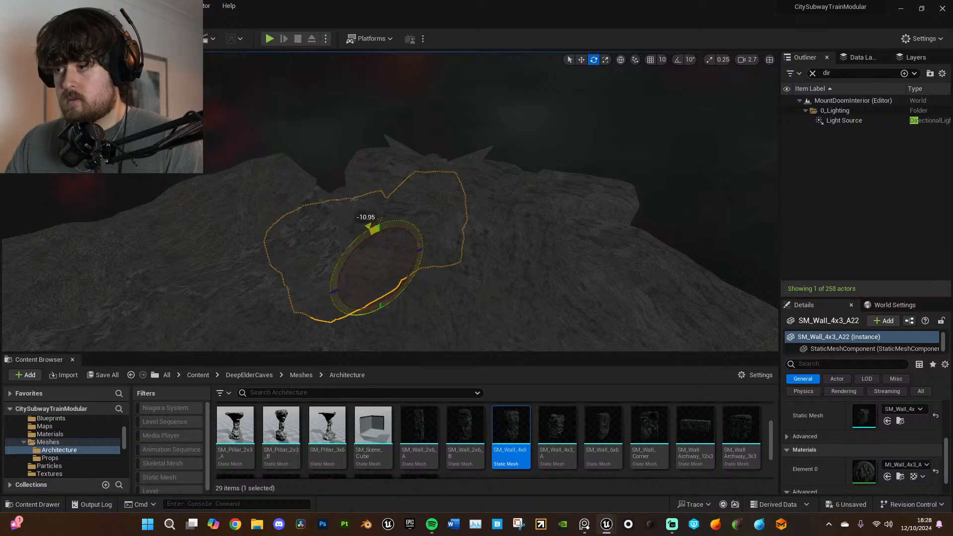
left_click_drag(377, 237, 380, 207)
key("e")
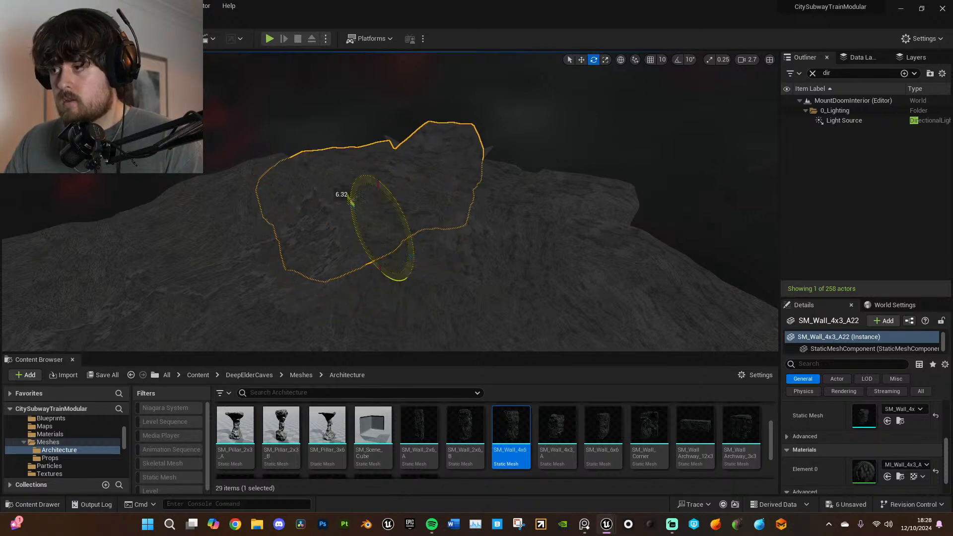
left_click_drag(371, 199, 384, 184)
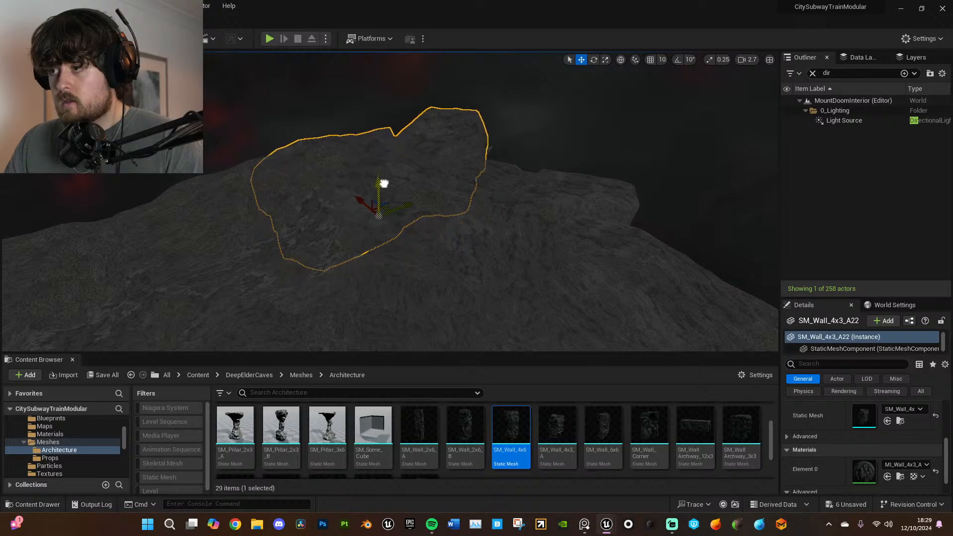
left_click_drag(394, 243, 417, 243)
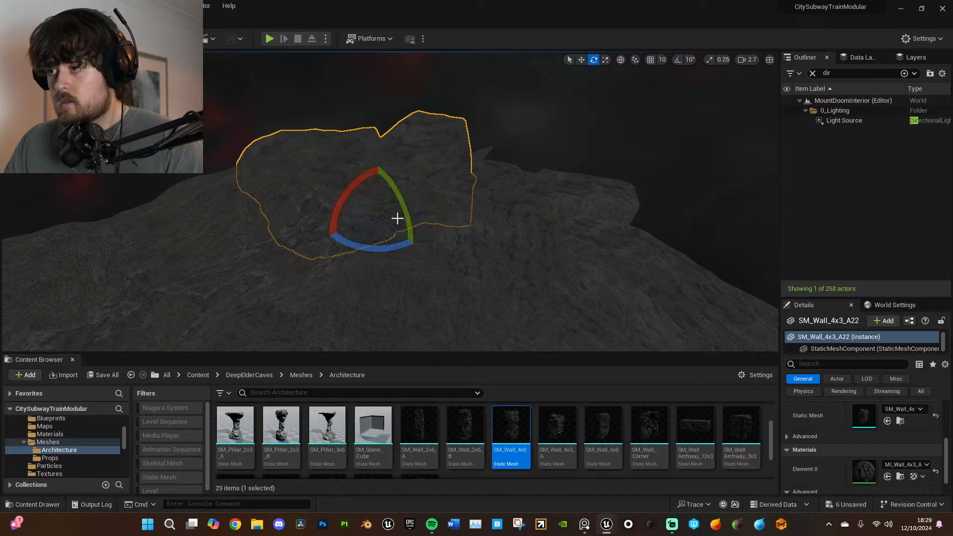
- Examine the crater rim for remaining gaps in Game View with Lit shading, from inside and above
left_click(467, 201)
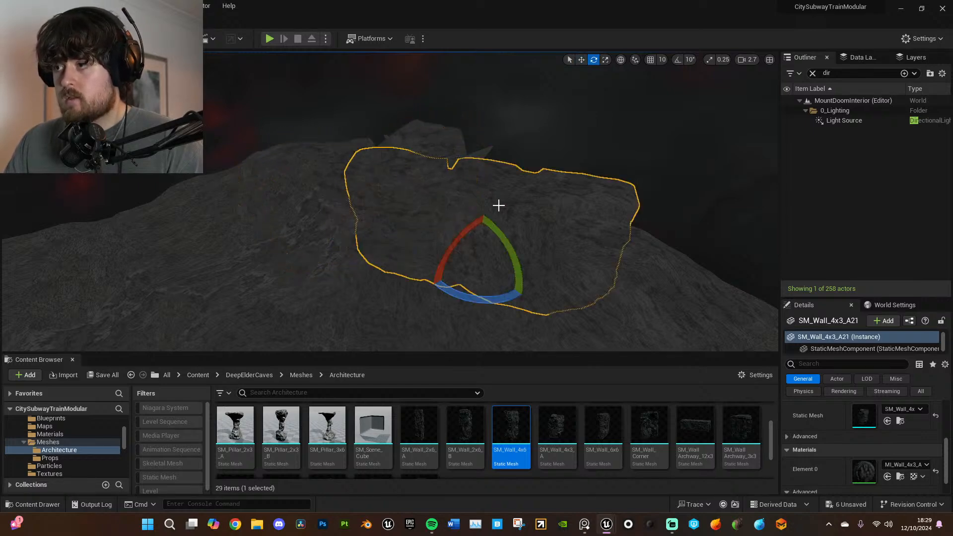
right_click_drag(483, 204, 511, 206)
key("g")
left_click(87, 59)
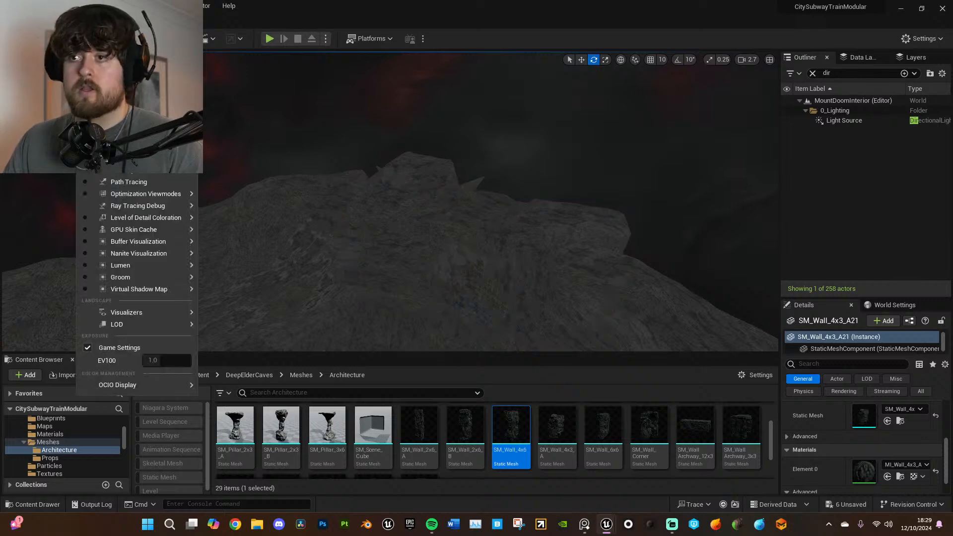
left_click(107, 98)
right_click_drag(509, 251, 501, 194)
key("alt+4")
key("w")
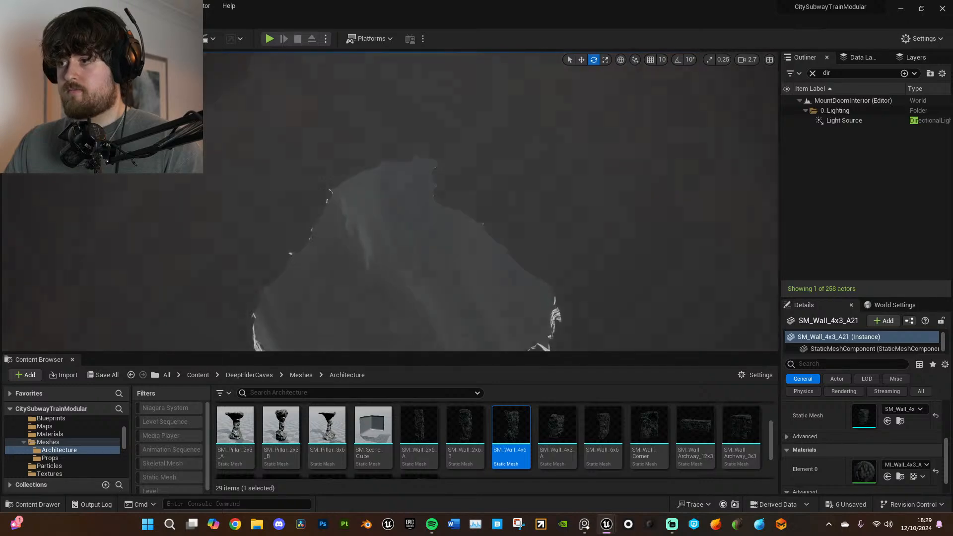
key("w")
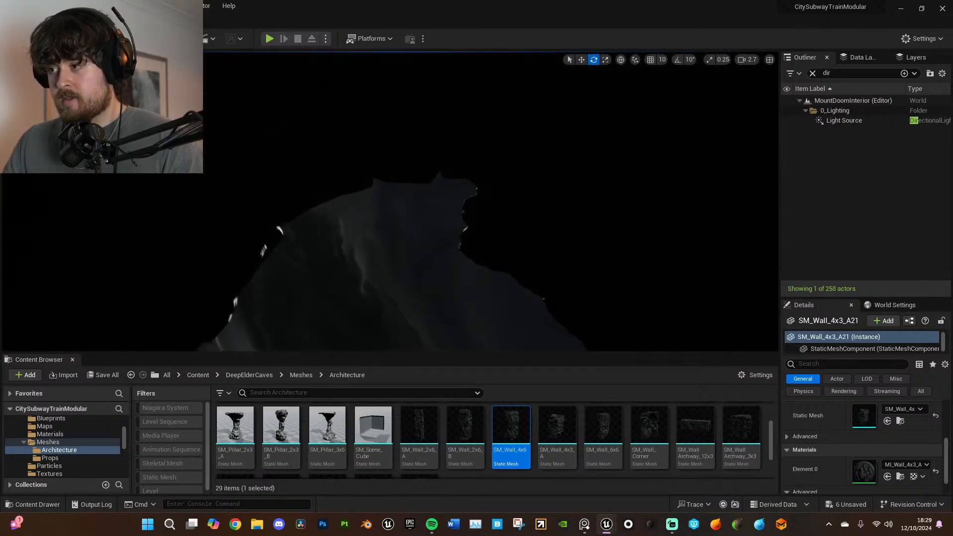
key("w")
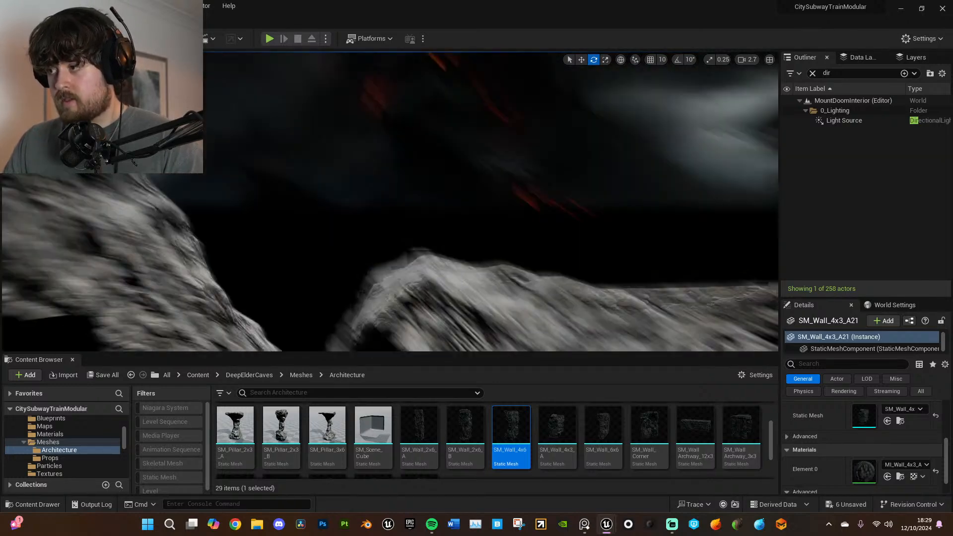
key("w")
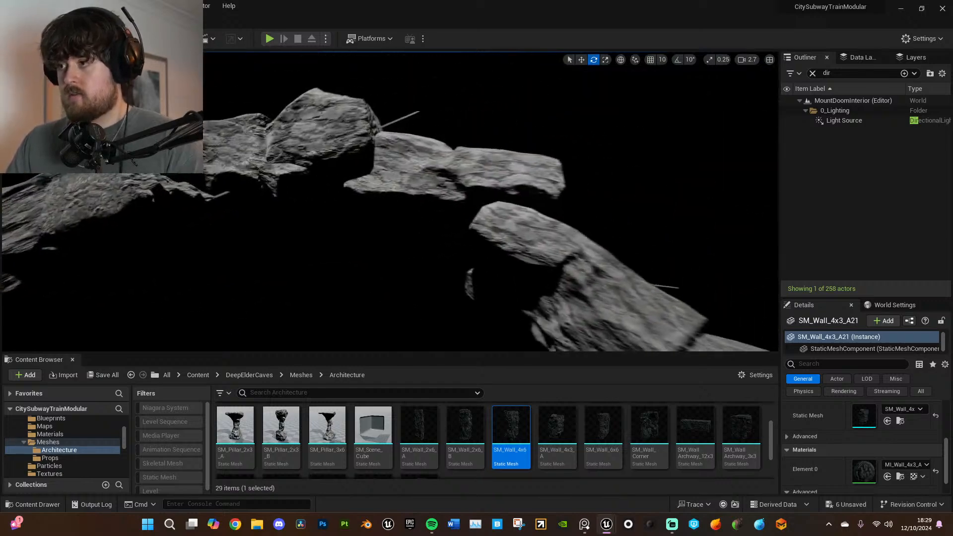
- Duplicate the long SM_Wall_4x22 rim rock and move the copy toward the neighbouring rim gap
left_click(477, 190)
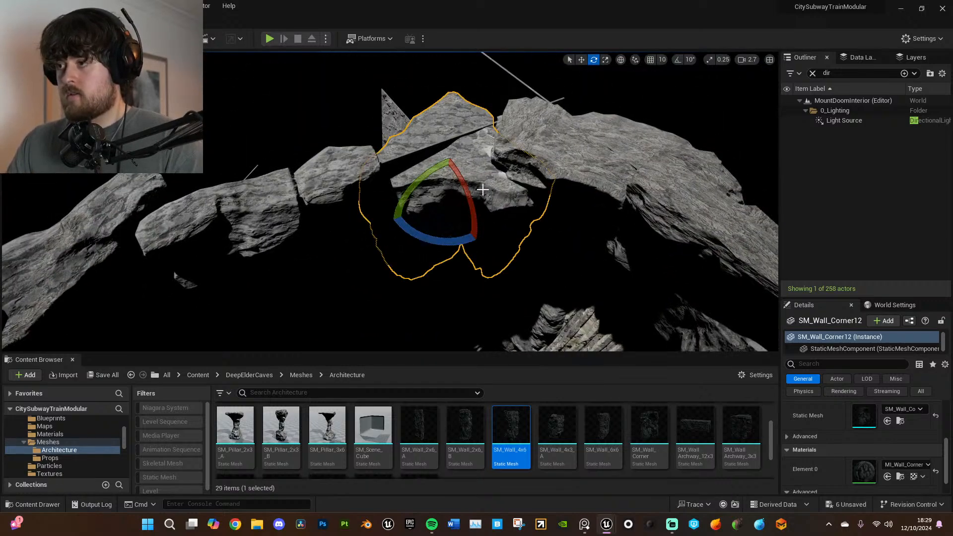
right_click_drag(399, 193, 411, 169)
left_click(468, 201)
right_click_drag(469, 201, 566, 244)
left_click(540, 154)
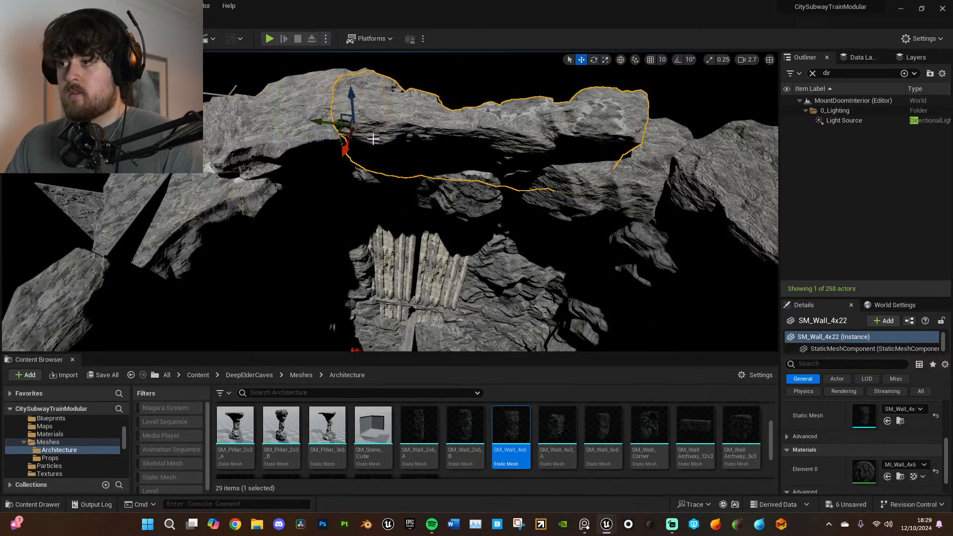
left_click_drag(344, 131, 26, 216, "alt")
- Rotate the SM_Wall_4x22 copy and seat it across the rim gap against the adjacent rocks
key("e")
right_click_drag(389, 183, 357, 141)
left_click_drag(310, 135, 351, 149)
left_click_drag(344, 116, 250, 180)
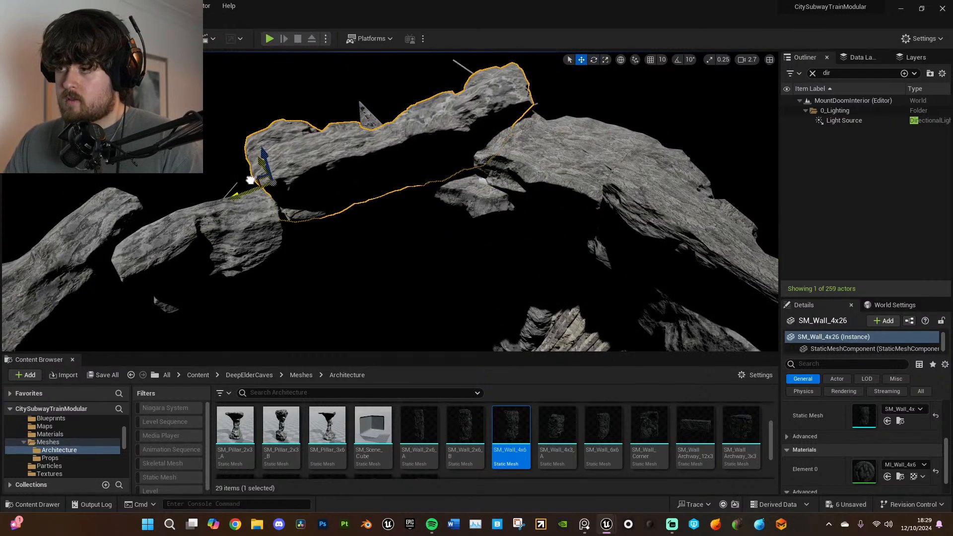
left_click_drag(293, 210, 292, 215)
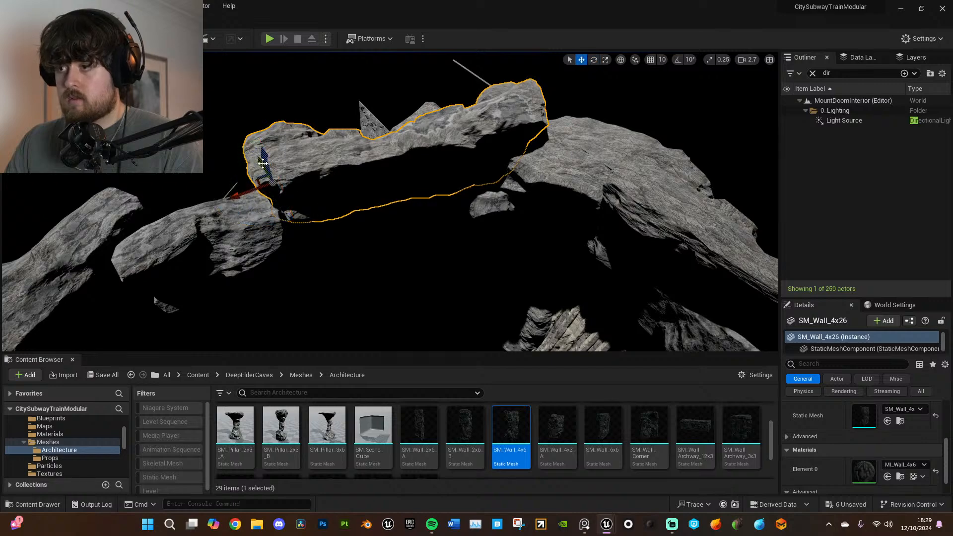
left_click_drag(257, 170, 272, 173)
- Duplicate an SM_Wall_4x3_A rim rock to the other side of the rim and rotate the copy to face inward
right_click_drag(339, 190, 422, 244)
left_click(443, 212)
left_click_drag(522, 194, 183, 269, "alt")
key("f")
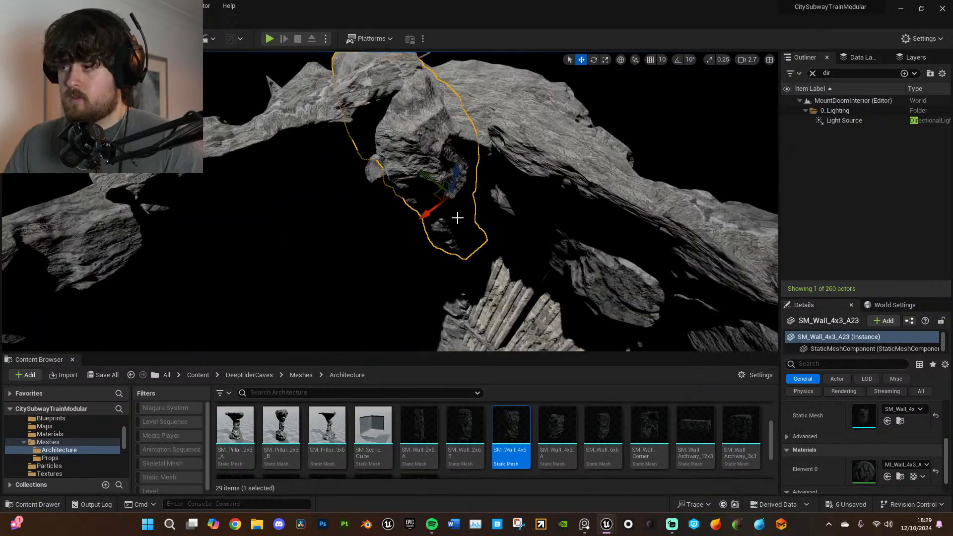
right_click_drag(414, 209, 421, 206)
key("e")
left_click_drag(338, 253, 373, 253)
left_click_drag(324, 204, 370, 217)
left_click_drag(377, 251, 415, 256)
- Raise the SM_Wall_4x3_A copy on the rim and adjust its turn and tilt
right_click_drag(416, 257, 524, 241)
key("w")
left_click_drag(424, 196, 421, 161)
key("e")
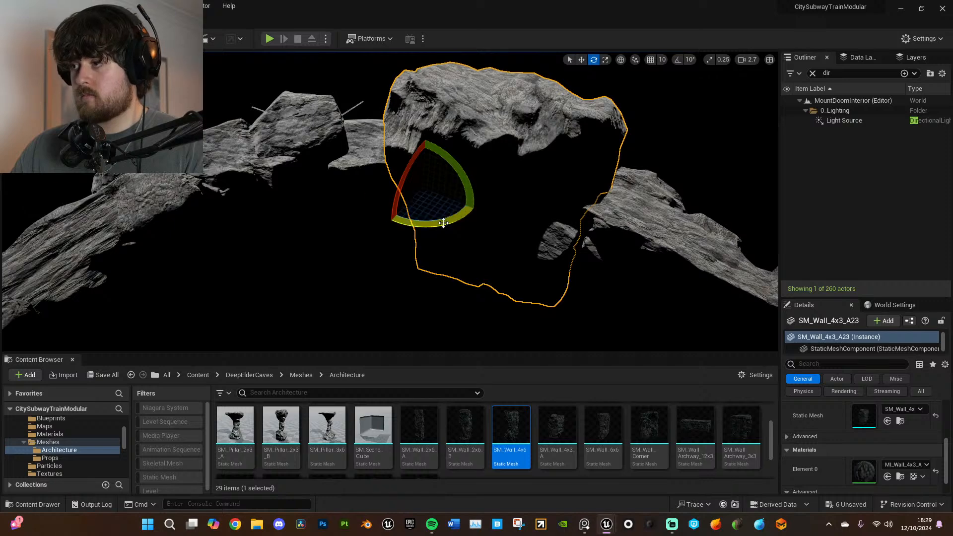
left_click_drag(443, 222, 438, 221)
left_click_drag(424, 159, 423, 185)
- Switch to Unlit view and tilt the copied SM_Wall_4x3_A rim rock further against the cliff
right_click_drag(422, 185, 419, 131)
key("w")
key("q")
mouse_move(451, 216)
right_mouse_down()
mouse_move(450, 205)
mouse_move(452, 216)
right_mouse_up()
left_click_drag(437, 226, 436, 204)
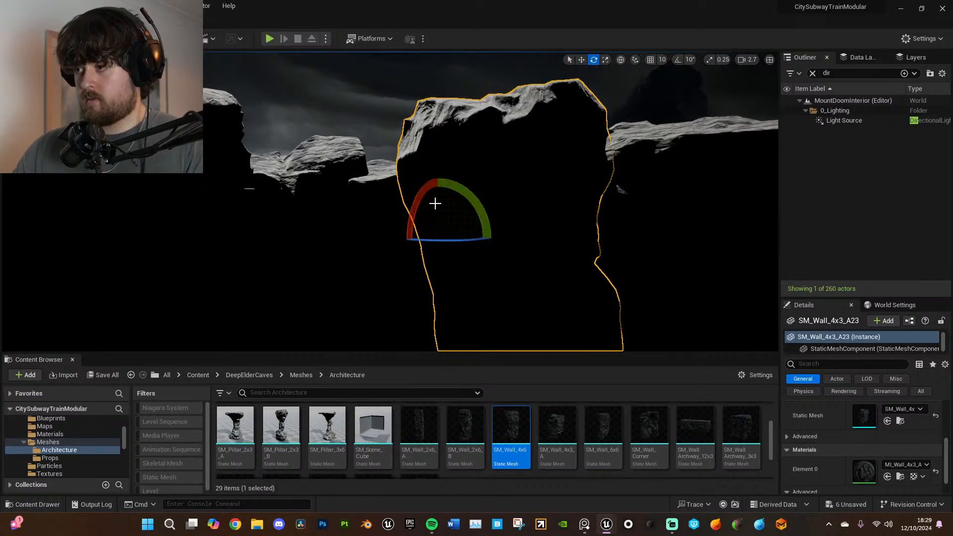
left_click(86, 60)
left_click(102, 96)
right_click_drag(279, 118, 281, 144)
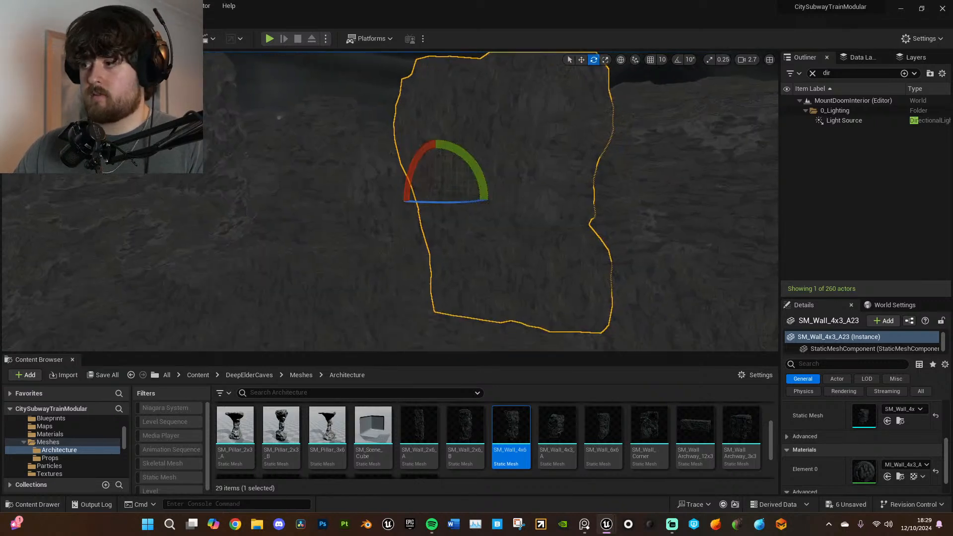
left_click_drag(420, 167, 429, 136)
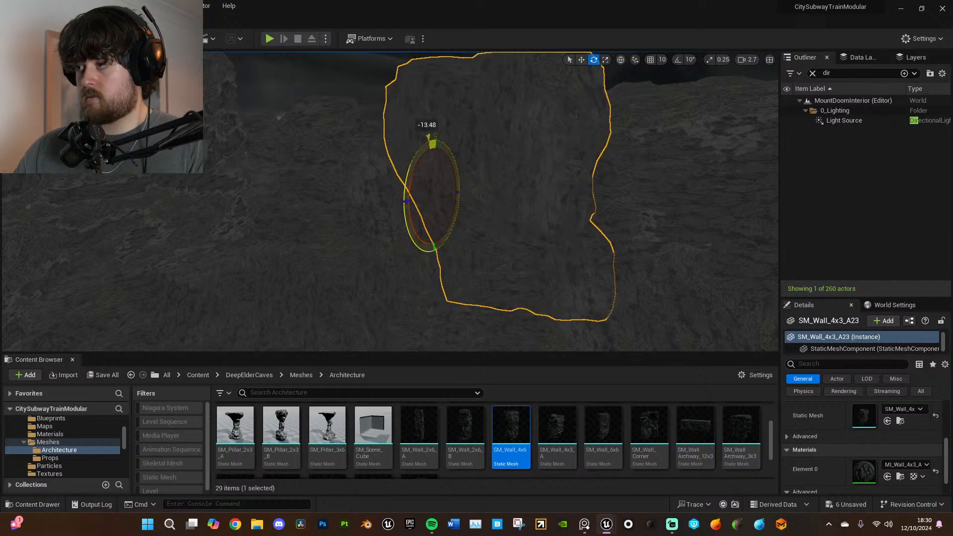
- Select the SM_Wall_6x13 rock at the edge of the lava pool for moving
right_click_drag(370, 275, 373, 295)
left_click(370, 276)
left_click(435, 282)
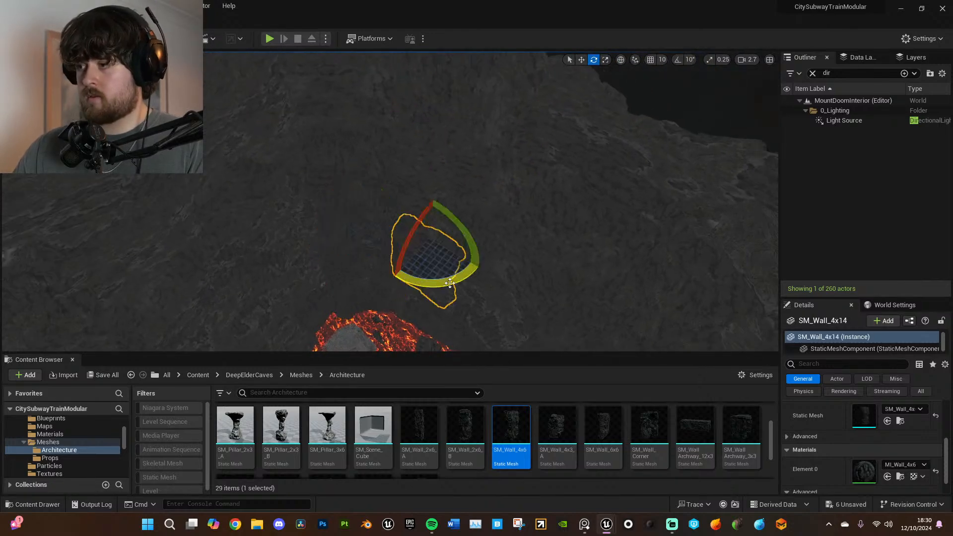
right_click_drag(435, 282, 439, 317)
left_click(456, 294)
scroll(472, 297, "down", 4)
key("w")
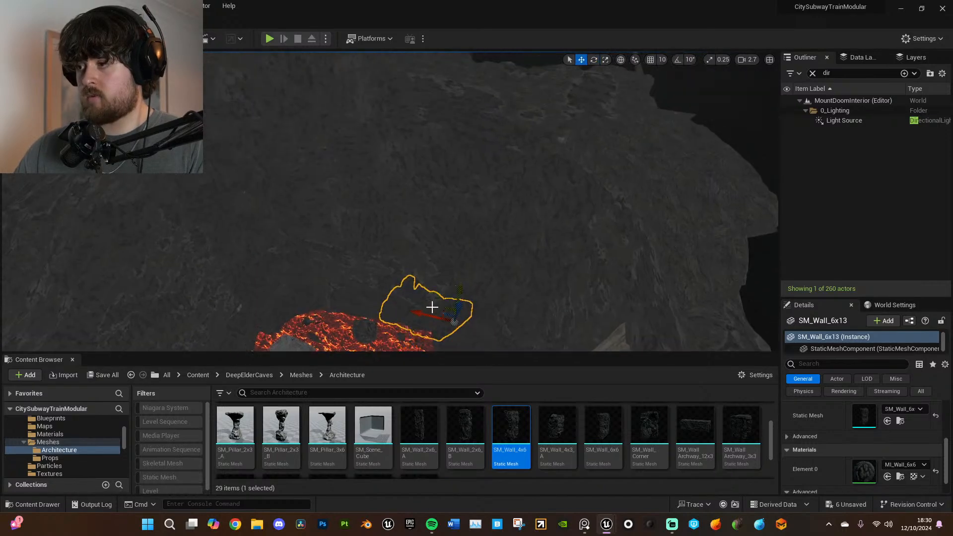
- Try to move the SM_Wall_6x13 rock up the cliff wall, then undo the change
left_click_drag(447, 316, 255, 143)
key("f")
right_click(395, 207)
type("w")
mouse_move(395, 209)
right_mouse_down()
mouse_move(398, 226)
mouse_move(395, 212)
right_mouse_up()
key("ctrl+z")
- Duplicate the SM_Wall_6x13 rock up the cliff toward the low rim opening and tilt the copy
key("w")
left_click_drag(443, 333, 410, 194)
key("e")
left_click_drag(415, 228, 429, 182)
right_click_drag(430, 183, 431, 209)
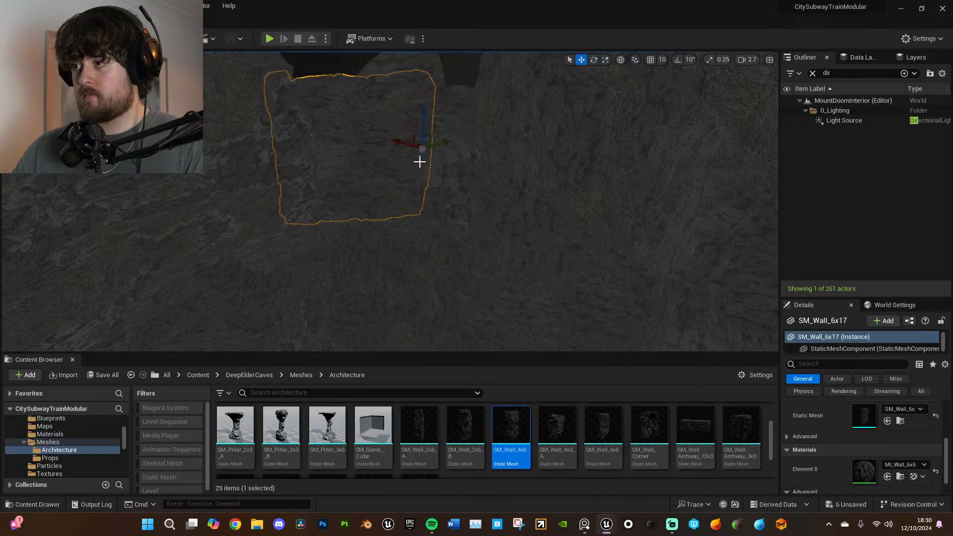
- Position and rotate the copied SM_Wall_6x17 rock in the low rim opening, blending it into the surrounding cliff
left_click_drag(418, 144, 474, 212)
key("e")
right_click_drag(475, 212, 466, 186)
left_click_drag(513, 201, 468, 216)
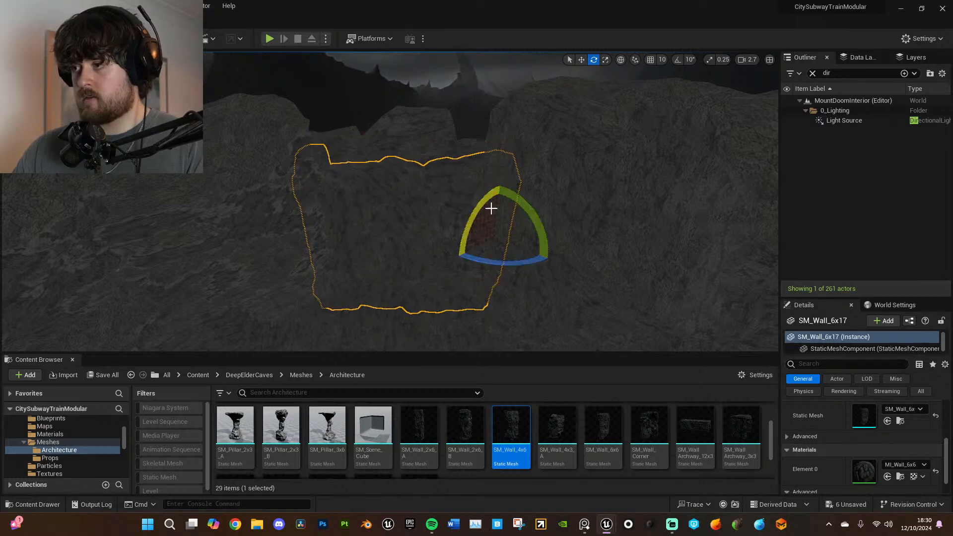
right_click_drag(496, 218, 516, 183)
left_click_drag(497, 230, 496, 204)
mouse_move(521, 202)
right_mouse_down()
mouse_move(461, 206)
mouse_move(527, 200)
right_mouse_up()
key("e")
left_click_drag(576, 224, 615, 217)
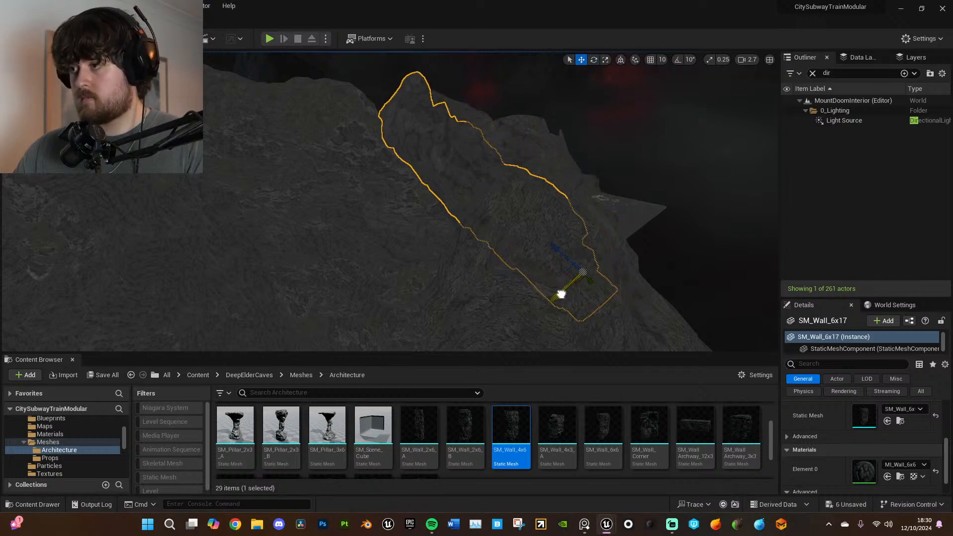
- Examine the crater opening from below in Game View, comparing the Lit and Unlit views
right_click_drag(542, 268, 472, 272)
right_click_drag(536, 206, 566, 229)
key("g")
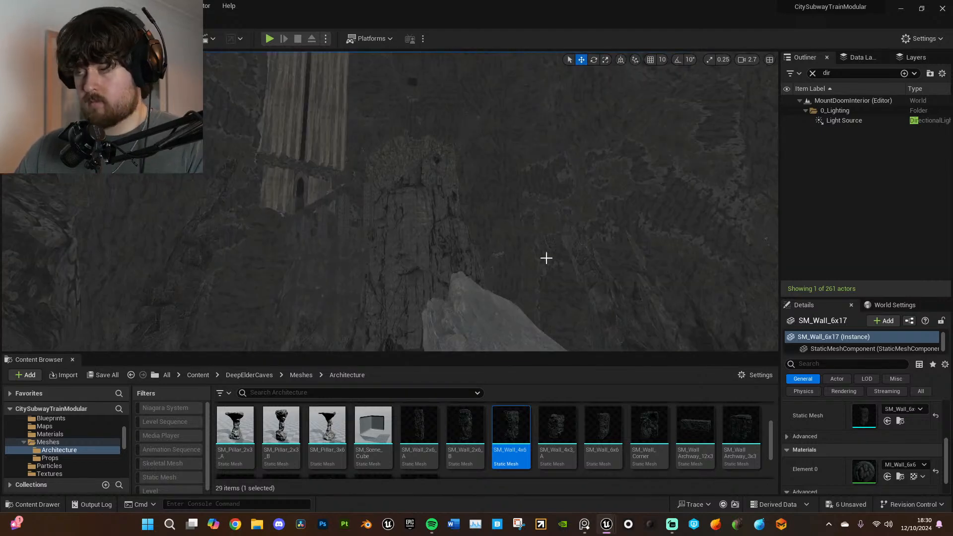
right_click_drag(545, 257, 461, 345)
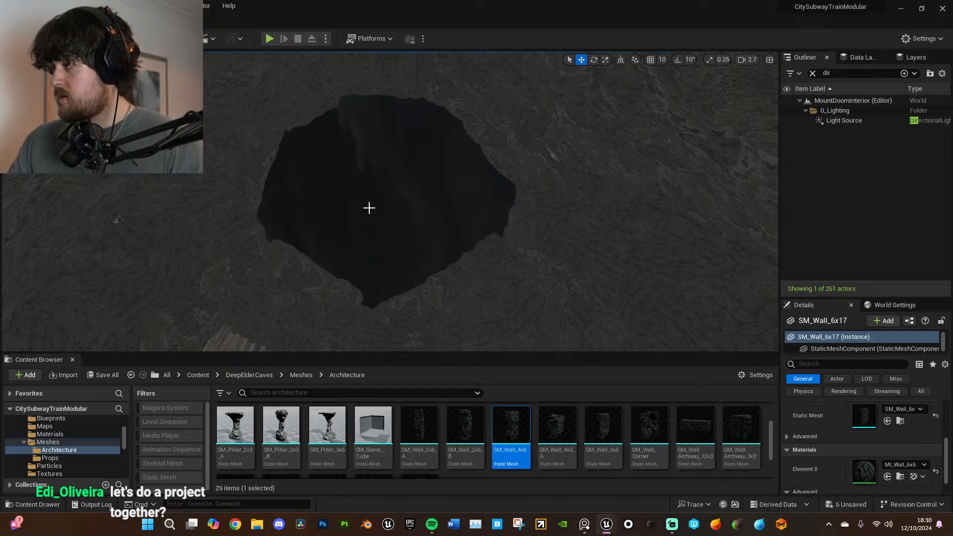
left_click(91, 60)
left_click(107, 84)
mouse_move(459, 190)
right_mouse_down()
mouse_move(458, 206)
mouse_move(459, 179)
mouse_move(459, 200)
right_mouse_up()
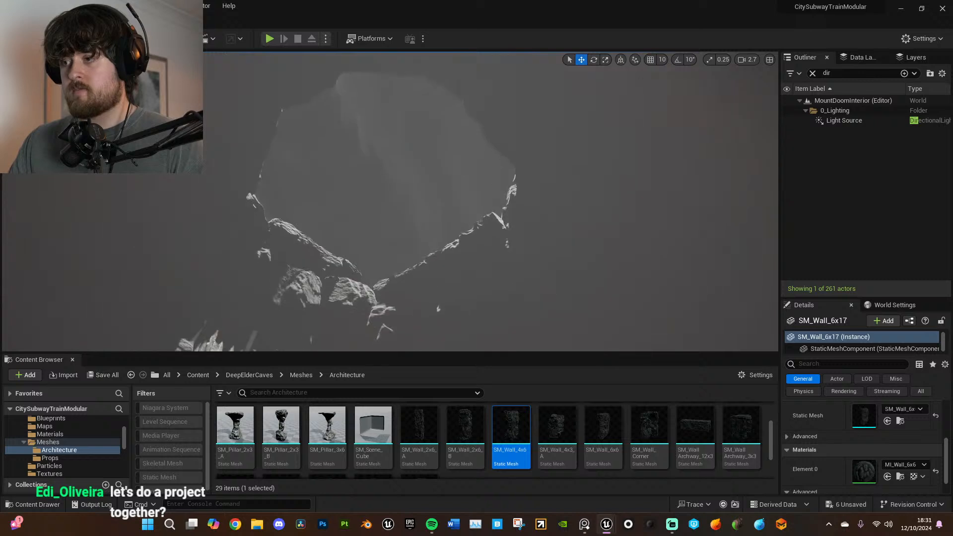
left_click(91, 59)
left_click(107, 94)
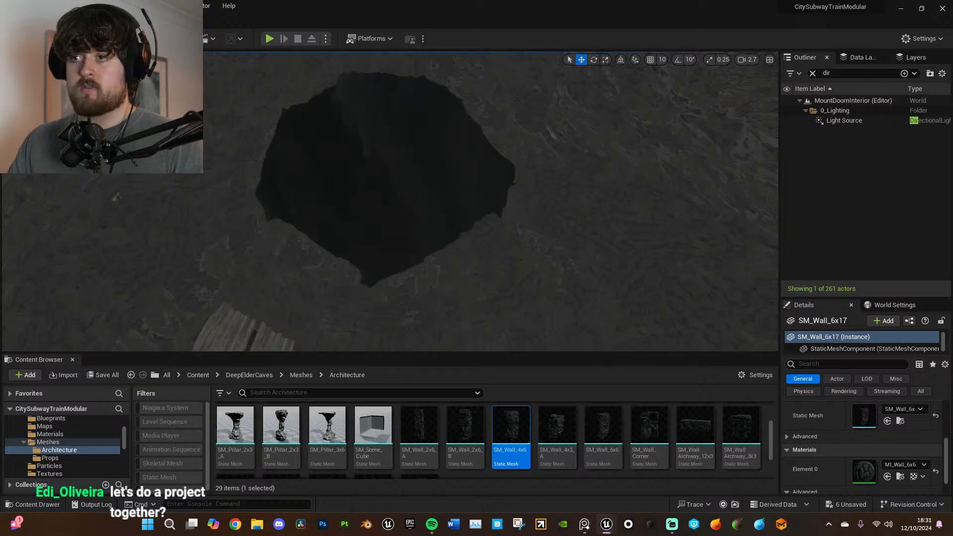
- Duplicate an SM_Wall_4x3_A rock over the hole in the cliff wall near the tall pillars
right_click_drag(390, 284, 448, 245)
left_click(401, 284)
left_click(415, 255)
left_click(514, 253)
right_click_drag(514, 252, 517, 275)
left_click(381, 282)
right_click_drag(381, 282, 337, 227)
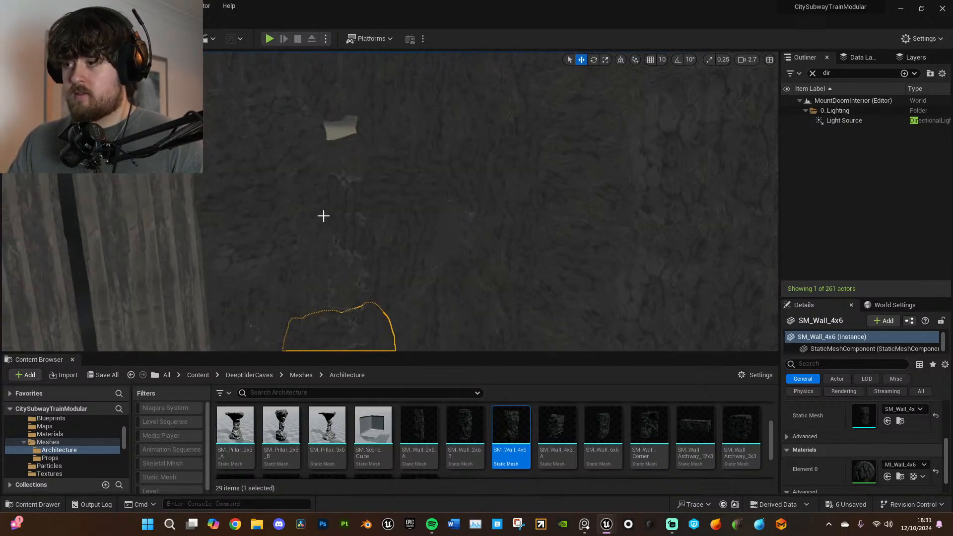
mouse_move(359, 173)
right_mouse_down()
mouse_move(350, 164)
mouse_move(373, 134)
mouse_move(359, 107)
mouse_move(341, 186)
mouse_move(367, 174)
right_mouse_up()
left_click(379, 147)
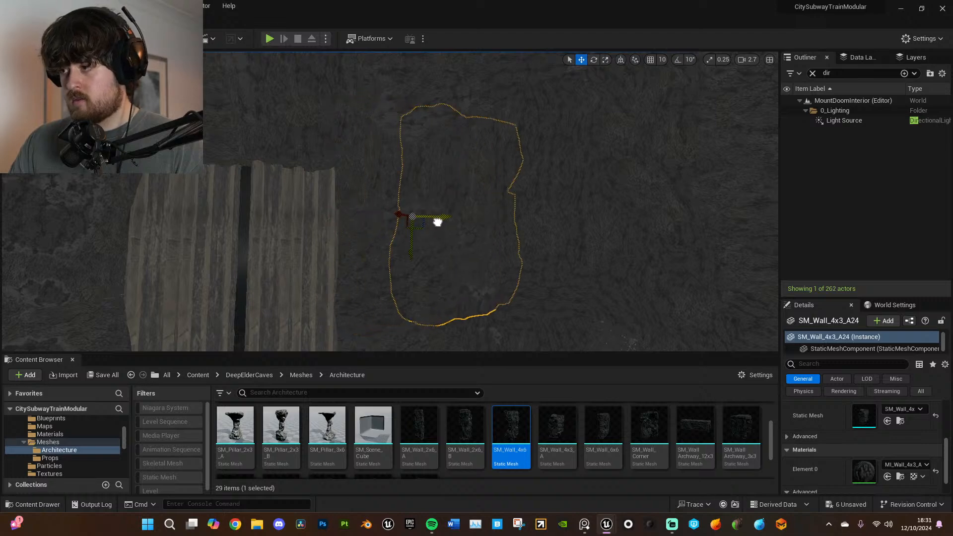
- Rotate the copied SM_Wall_4x3_A24 rock so it covers the hole near the pillars
right_click_drag(483, 241, 480, 245)
key("e")
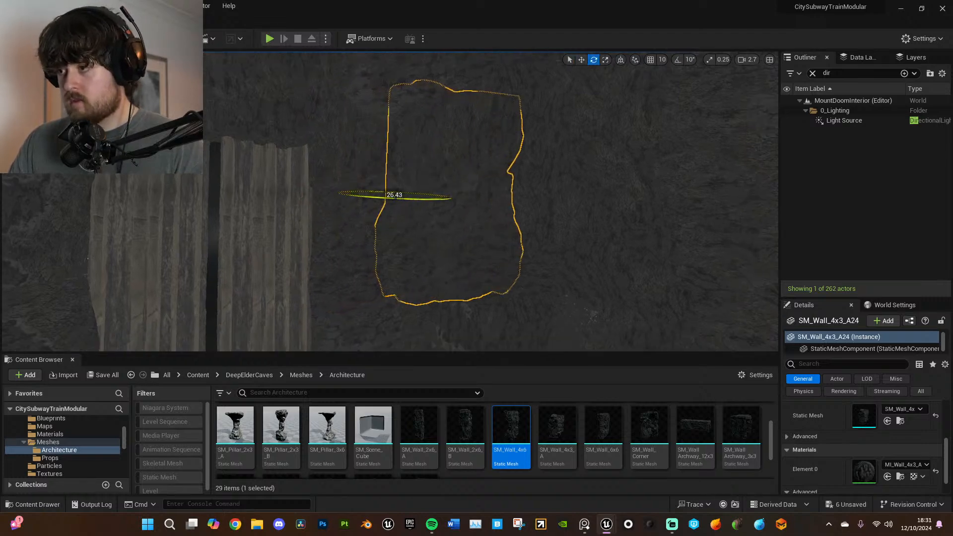
left_click_drag(407, 203, 433, 217)
right_click_drag(370, 153, 376, 149)
- Duplicate the SM_Wall_4x3_A24 rock and move the copy up to the crater rim
right_click_drag(461, 273, 461, 272)
left_click_drag(466, 268, 239, 176, "alt")
right_click_drag(238, 177, 238, 176)
right_click_drag(334, 206, 334, 206)
right_click_drag(438, 249, 438, 249)
- Rotate the new SM_Wall_4x3_A25 rim rock and shift it into line with the neighbouring rocks
key("e")
right_click_drag(512, 265, 513, 265)
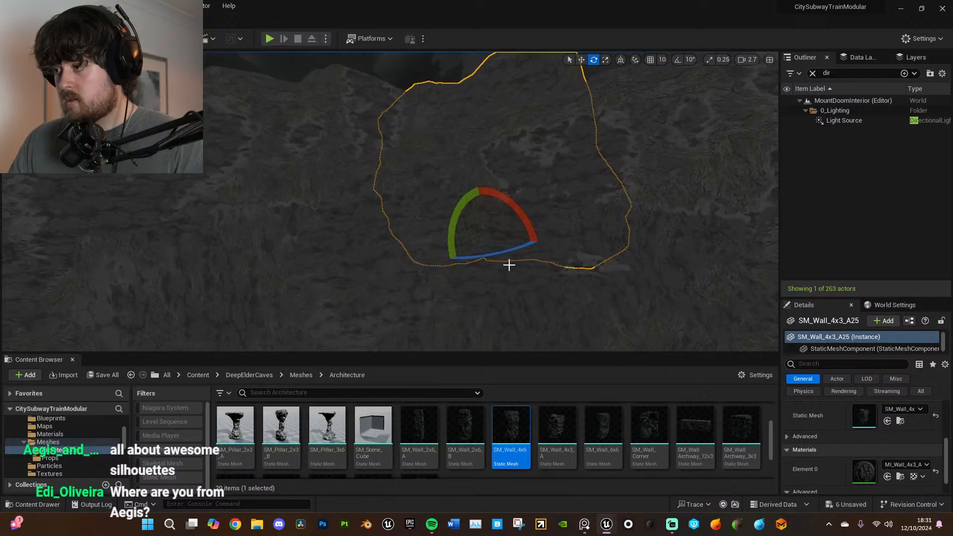
left_click_drag(491, 256, 491, 256)
right_click_drag(495, 213, 495, 213)
key("w")
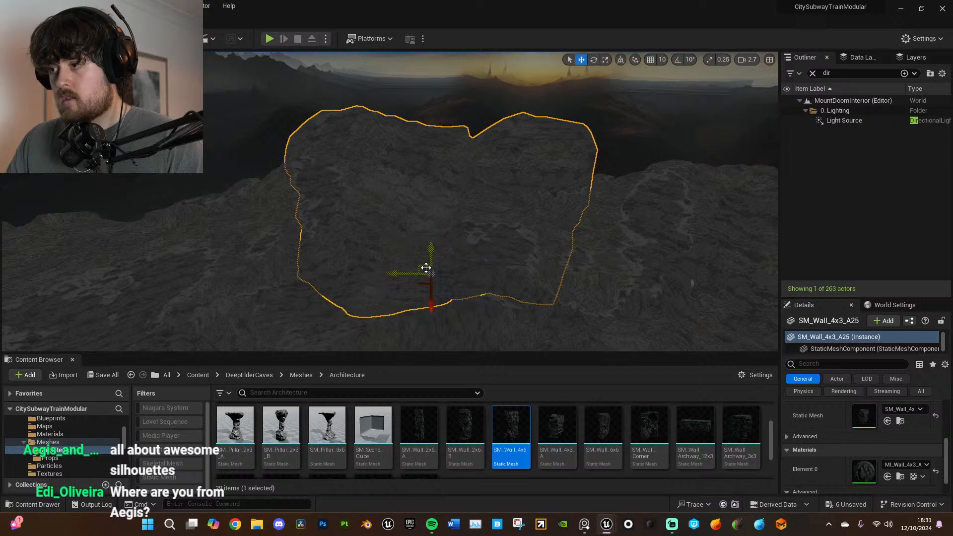
mouse_move(431, 251)
left_mouse_down()
mouse_move(430, 281)
mouse_move(430, 263)
left_mouse_up()
- Examine the outline of the crater opening from below and the cliff walls around the central rock
left_click(610, 146)
right_click_drag(595, 177, 591, 167)
scroll(595, 177, "up", 5)
right_click_drag(543, 214, 538, 126)
right_click_drag(328, 155, 328, 160)
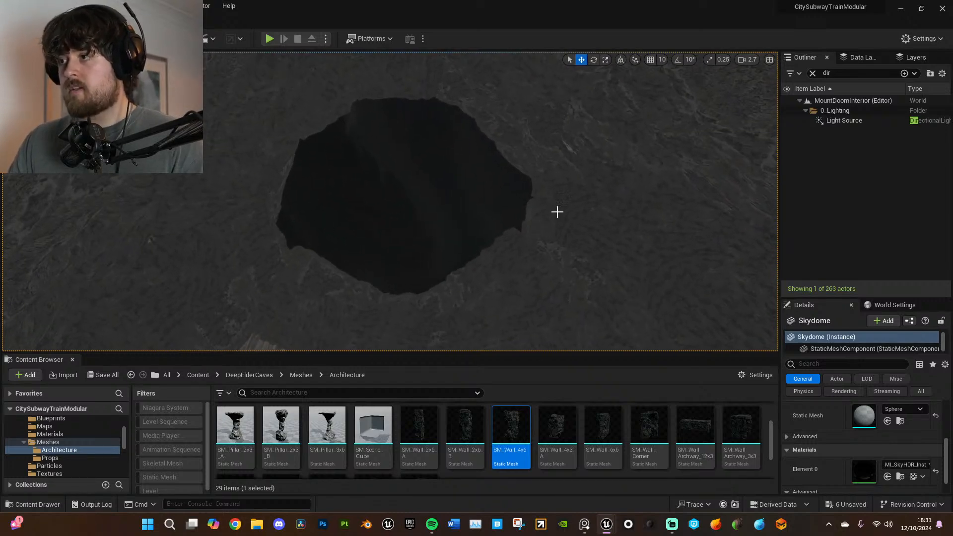
right_click_drag(356, 251, 415, 215)
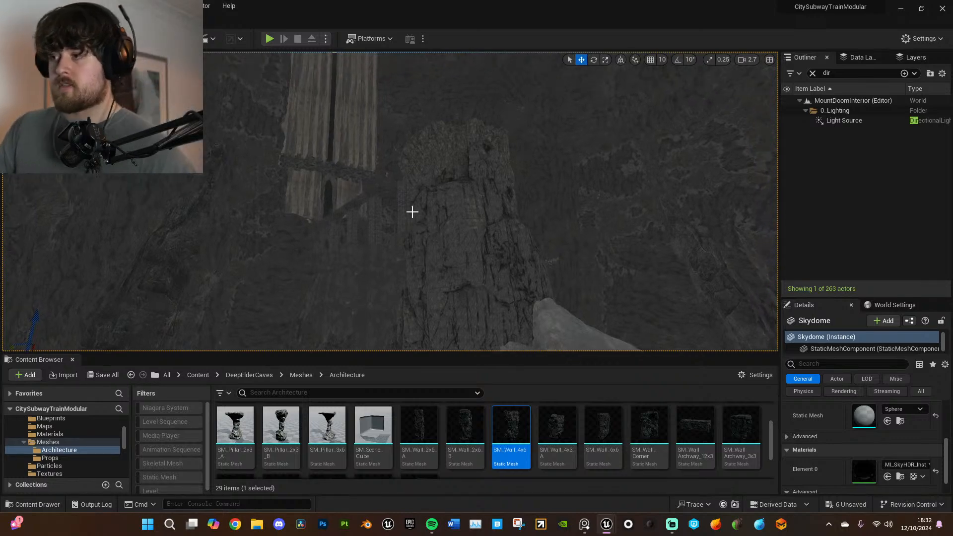
- Switch the viewport to lit shading and set the directional Light Source's intensity to 2 lux
left_click(90, 59)
left_click(105, 86)
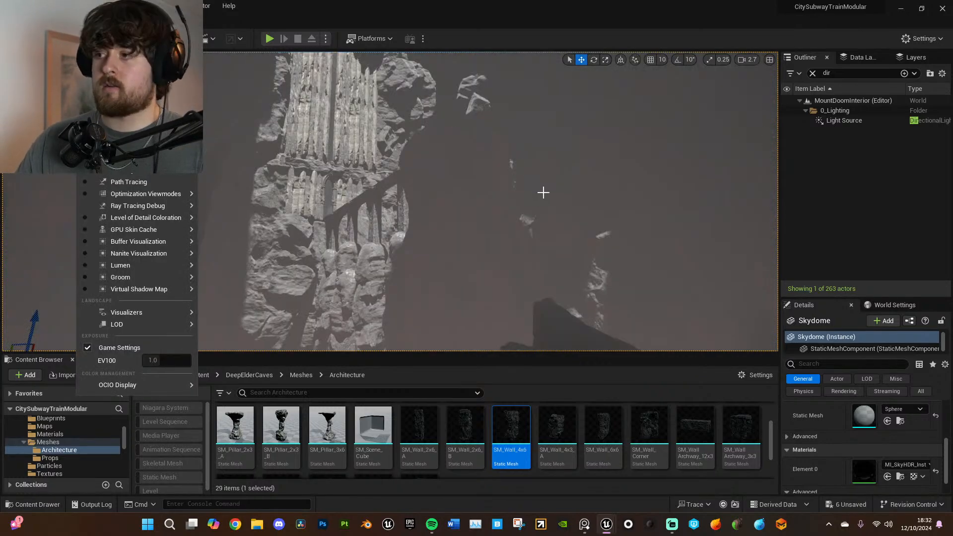
right_click_drag(548, 190, 599, 169)
left_click(856, 122)
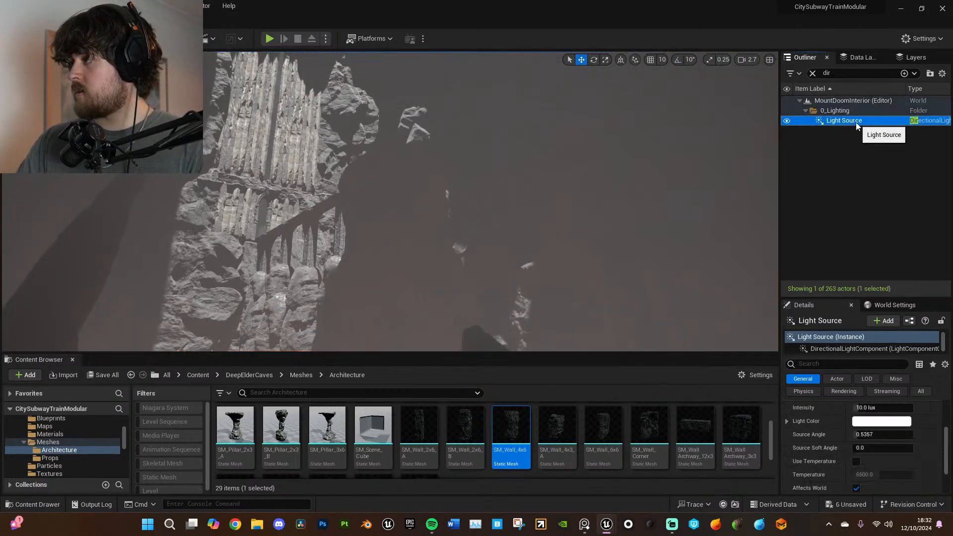
left_click(885, 407)
type("2")
key("Return")
- Set the Light Source's colour to a very pale blue, about hex sRGB ECF8FFFF
left_click(883, 422)
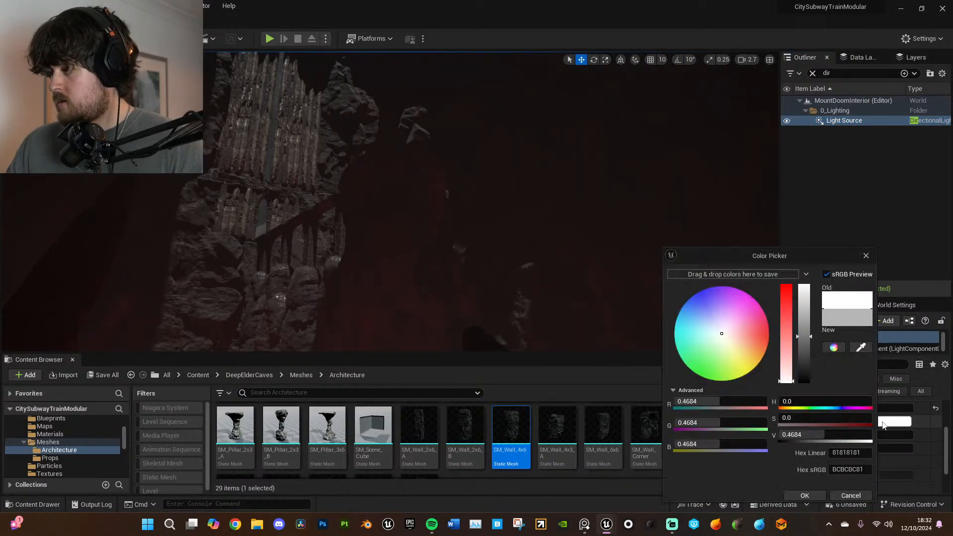
left_click_drag(789, 317, 773, 404)
left_click(733, 341)
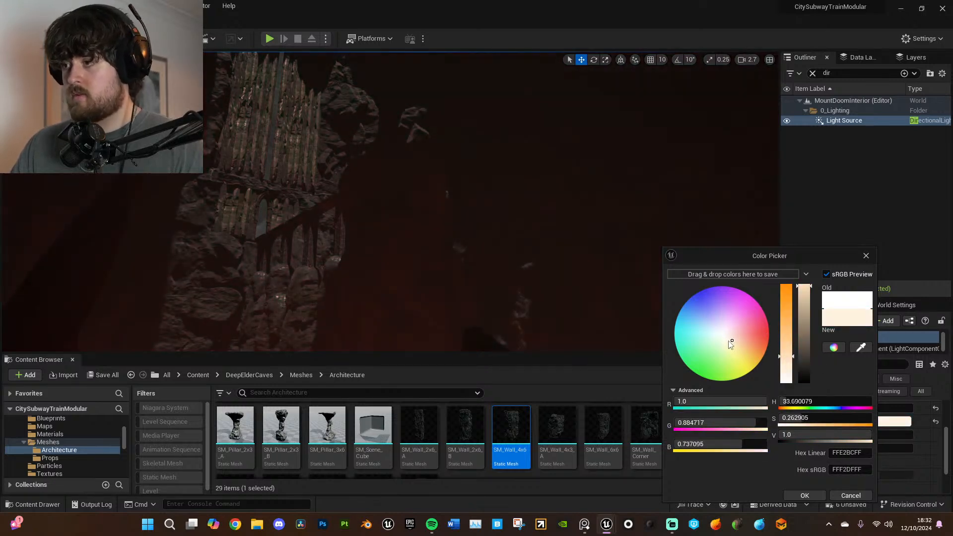
left_click(734, 336)
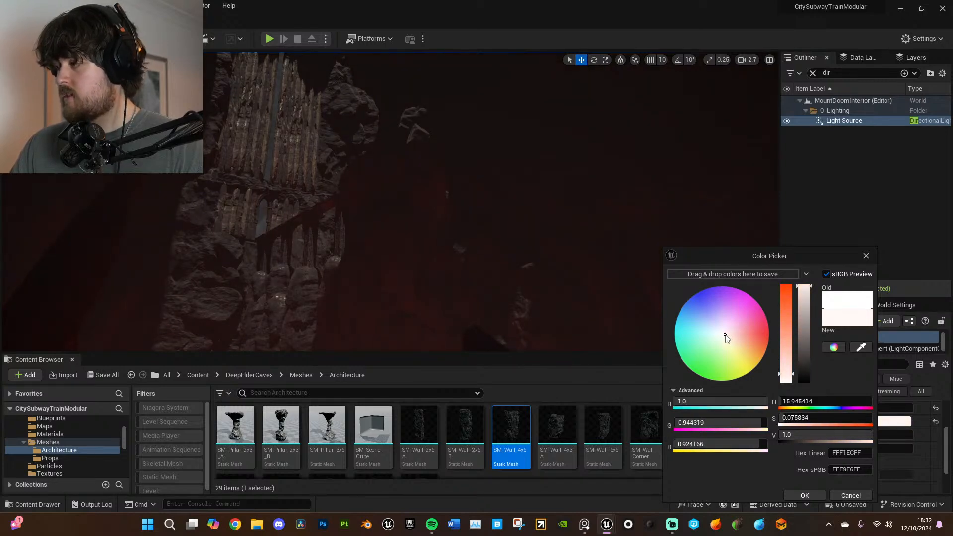
left_click_drag(725, 335, 717, 334)
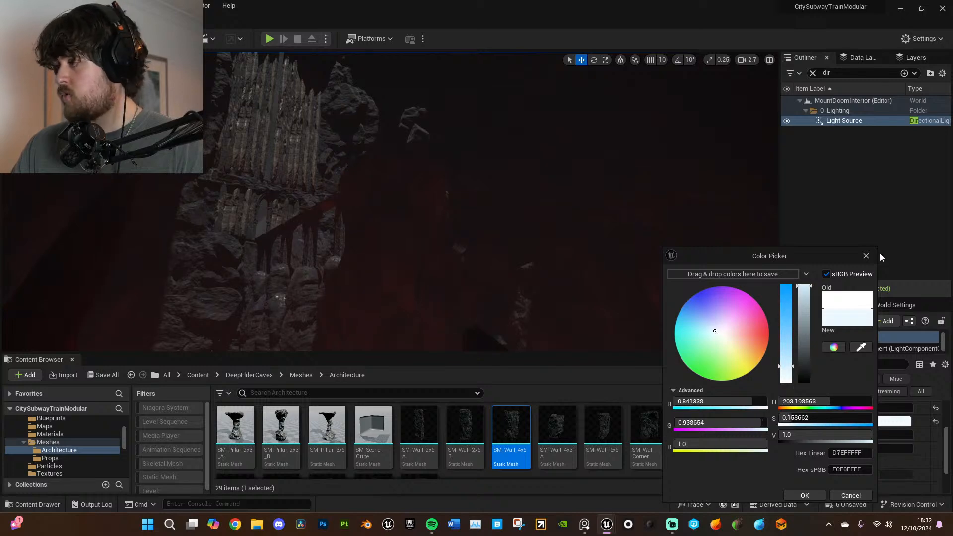
left_click(866, 256)
- Switch to the Mount Doom Interior reference board, study the images, and return to the Unreal scene to compare
left_click(585, 525)
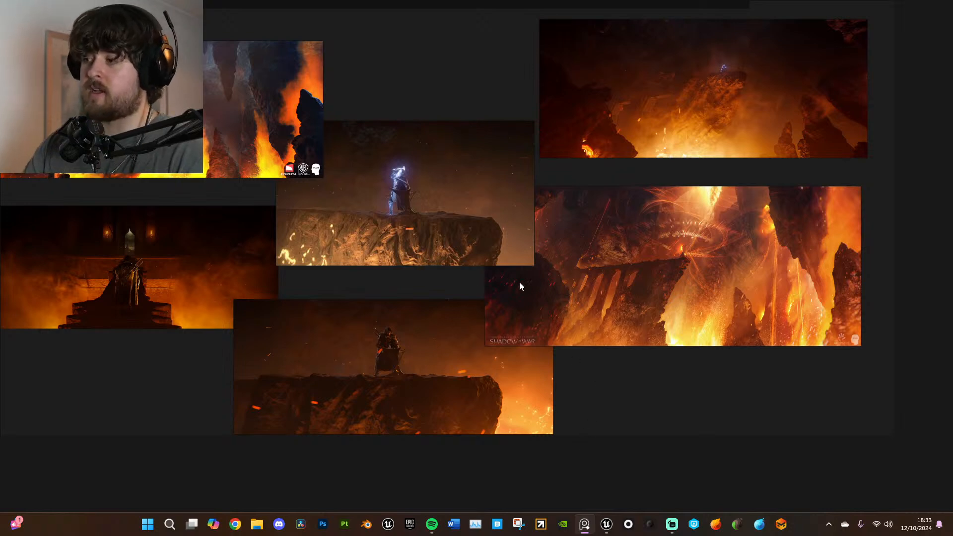
middle_click_drag(416, 287, 588, 327)
scroll(340, 162, "up", 2)
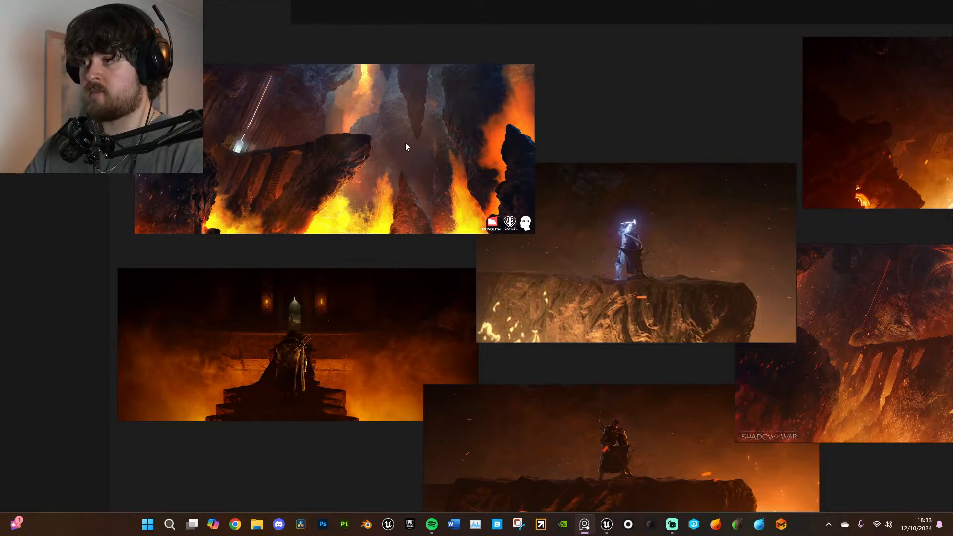
middle_click_drag(404, 144, 407, 164)
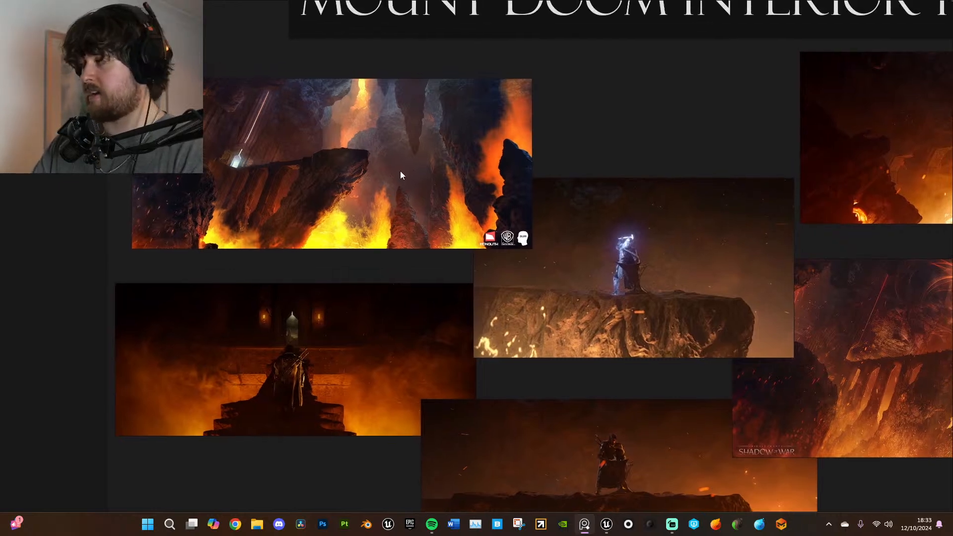
scroll(605, 202, "down", 4)
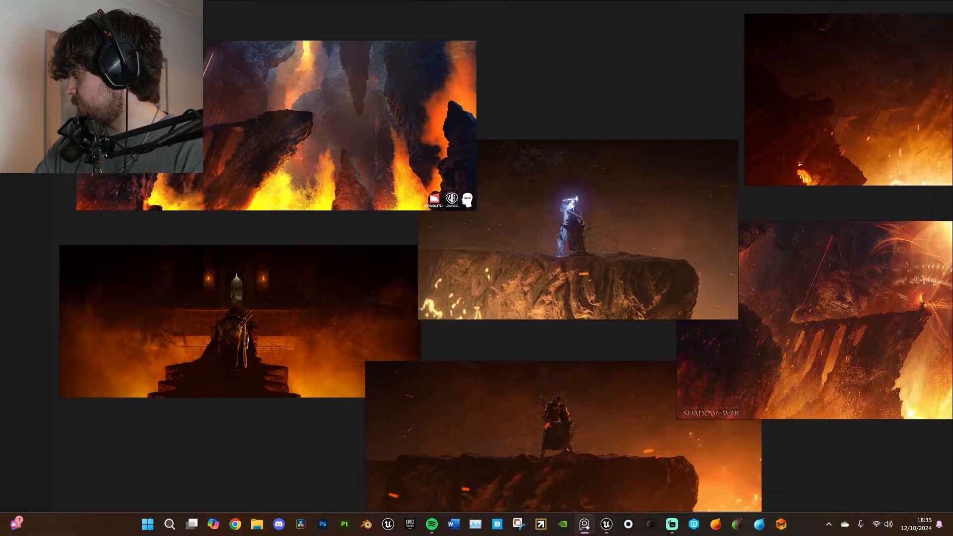
scroll(667, 247, "down", 2)
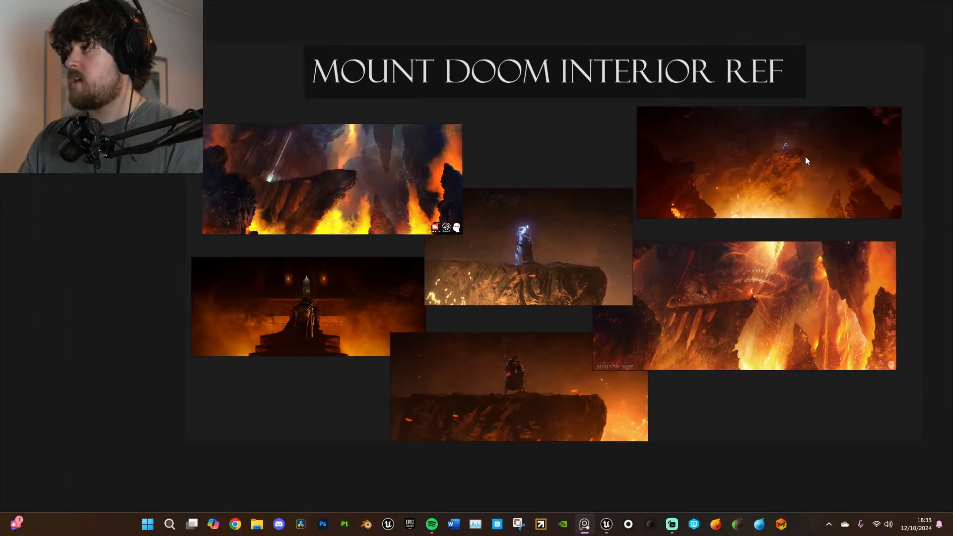
middle_click_drag(805, 156, 766, 155)
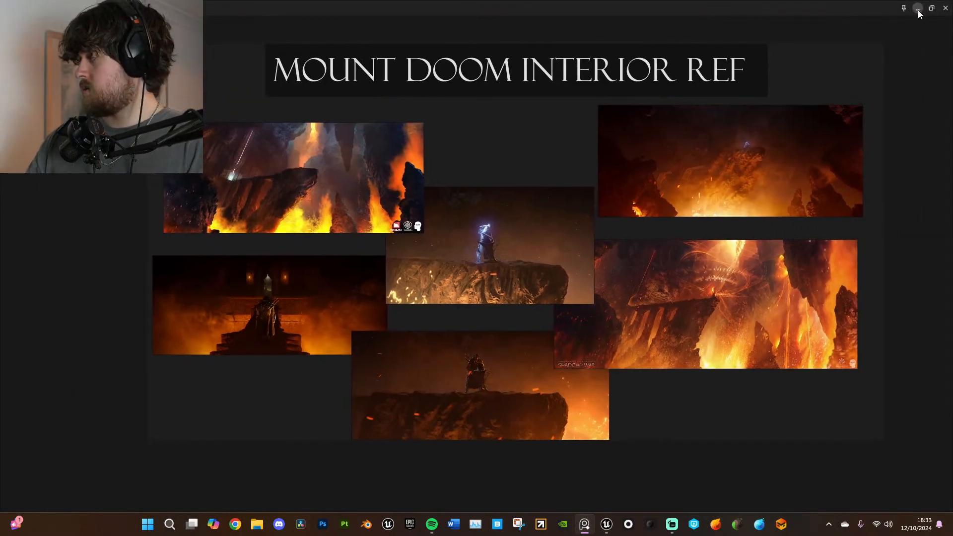
left_click(918, 10)
right_click_drag(482, 304, 482, 328)
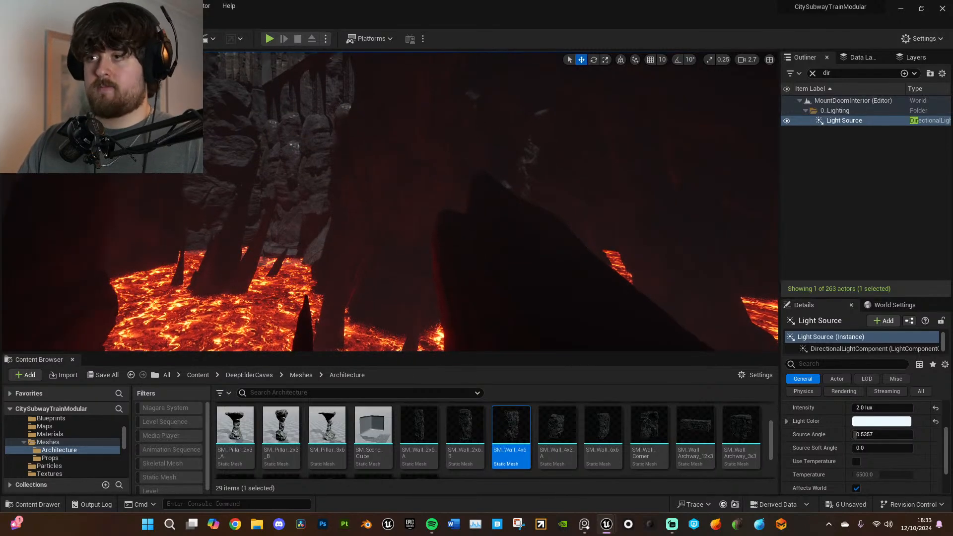
- Study the lava glow, dark upper walls and rock silhouettes up close in the individual reference images
left_click(584, 525)
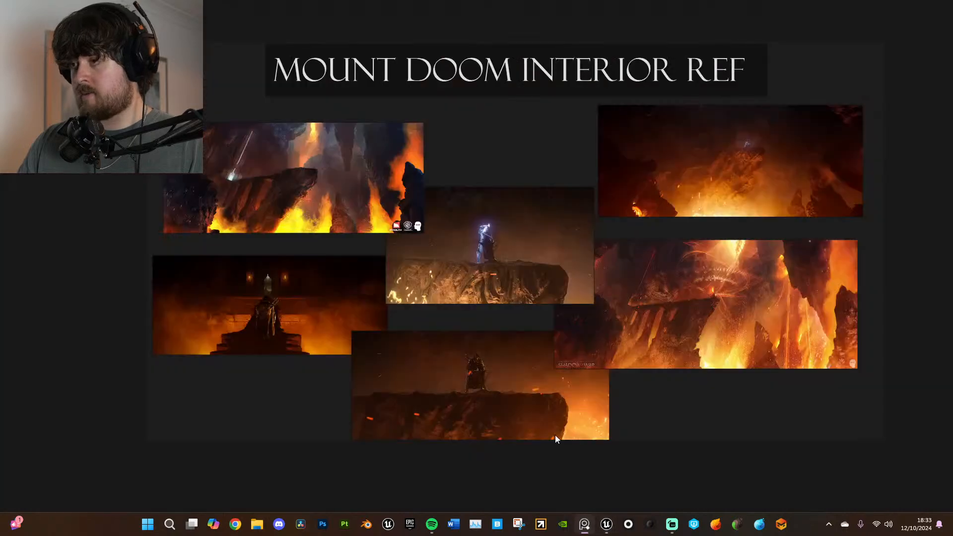
scroll(432, 149, "up", 2)
middle_click_drag(591, 150, 254, 197)
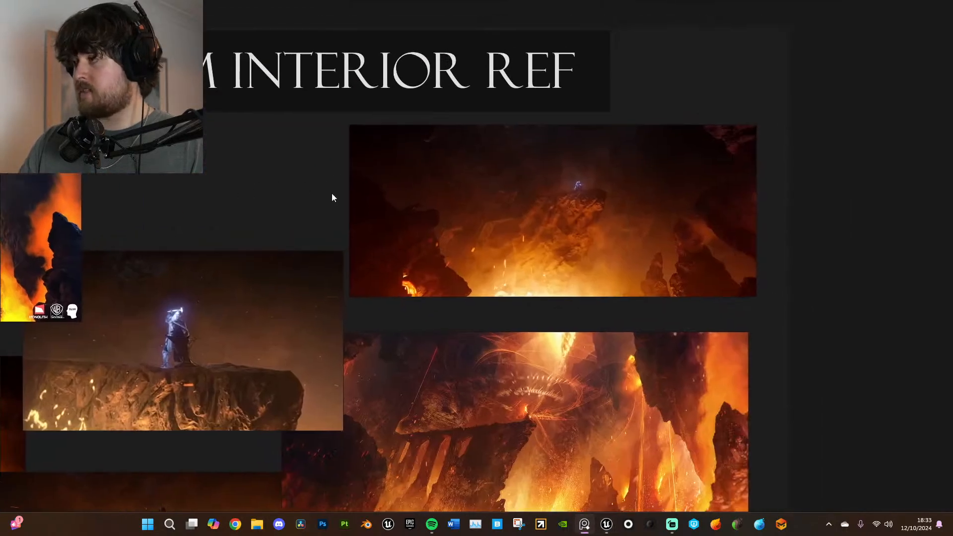
scroll(534, 178, "up", 3)
middle_click_drag(615, 159, 555, 167)
middle_click_drag(249, 173, 694, 159)
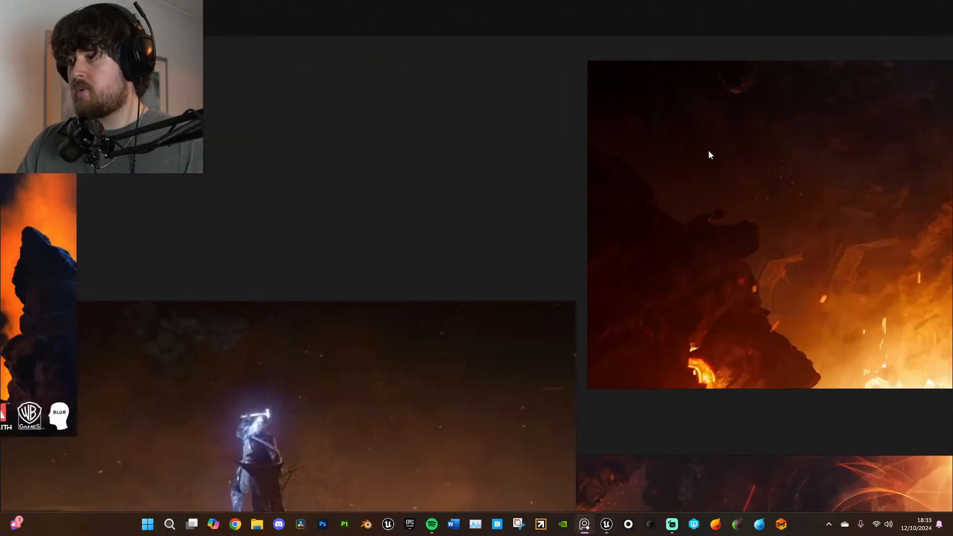
middle_click_drag(309, 264, 528, 185)
middle_click_drag(300, 156, 662, 170)
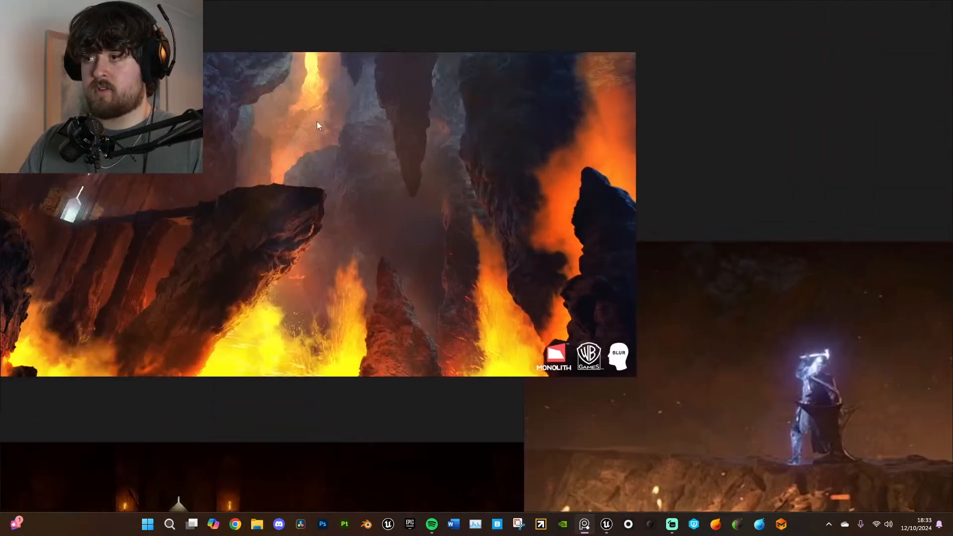
middle_click_drag(571, 282, 182, 164)
scroll(182, 164, "down", 5)
middle_click_drag(469, 243, 428, 220)
scroll(427, 177, "up", 5)
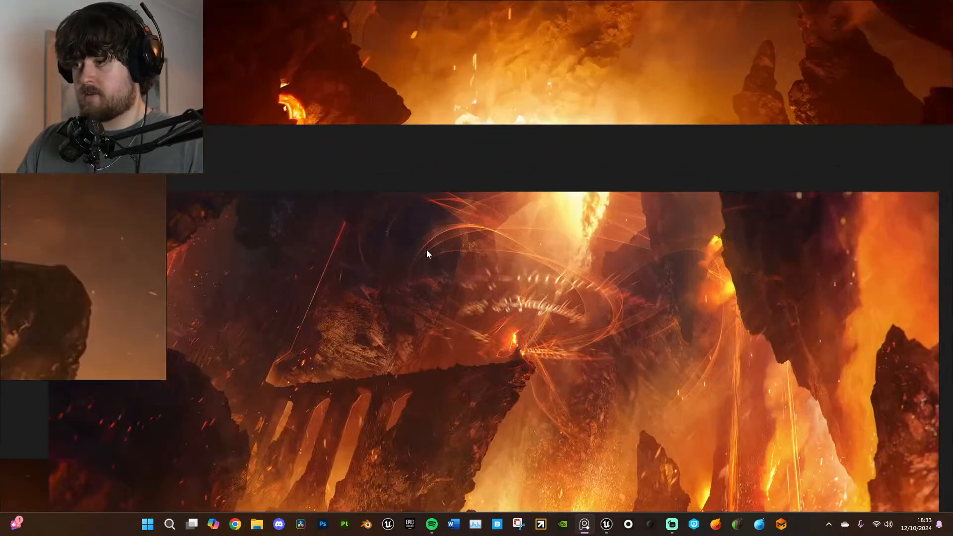
middle_click_drag(357, 274, 400, 240)
middle_click_drag(315, 255, 646, 224)
scroll(340, 267, "down", 5)
middle_click_drag(330, 316, 599, 300)
left_click(922, 9)
- Focus on the directional Light Source and rotate it to change how light falls through the crater opening
right_click_drag(487, 151, 478, 222)
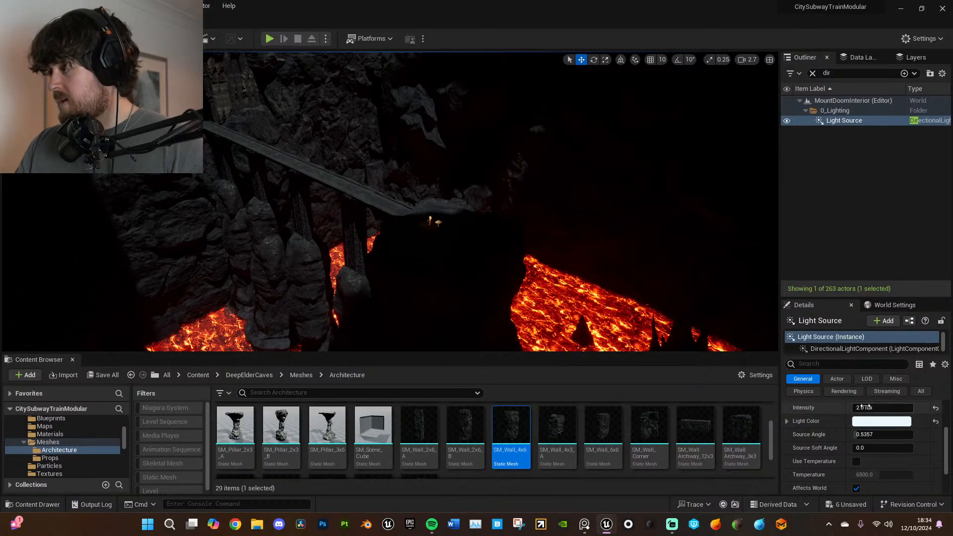
key("f")
right_click_drag(476, 209, 481, 177)
mouse_move(665, 193)
right_mouse_down()
mouse_move(656, 185)
mouse_move(665, 193)
right_mouse_up()
key("e")
left_click_drag(562, 277, 524, 276)
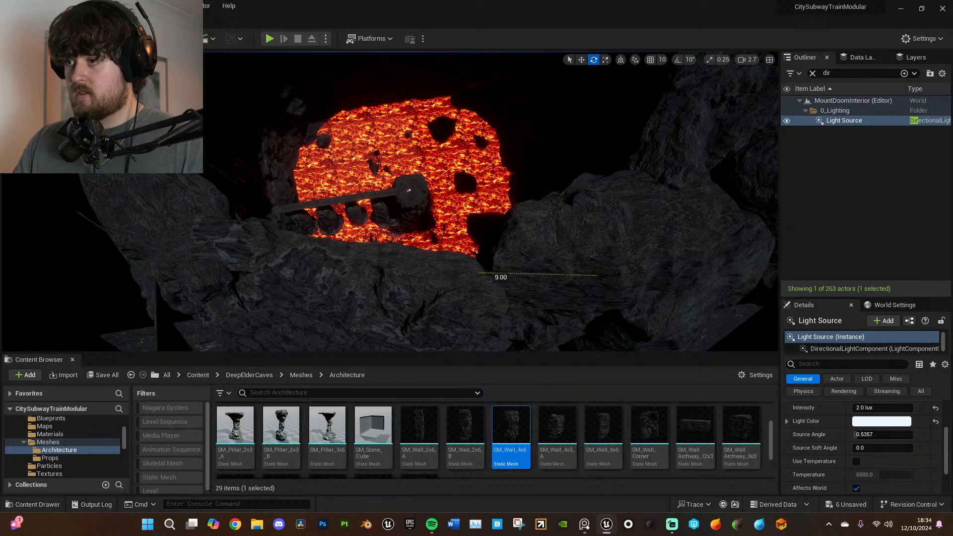
left_click_drag(514, 313, 527, 223)
right_click_drag(533, 293, 556, 298)
- Switch the gizmo to world space, rotate the Light Source again and check the lighting from below
left_click(621, 60)
right_click_drag(518, 265, 527, 267)
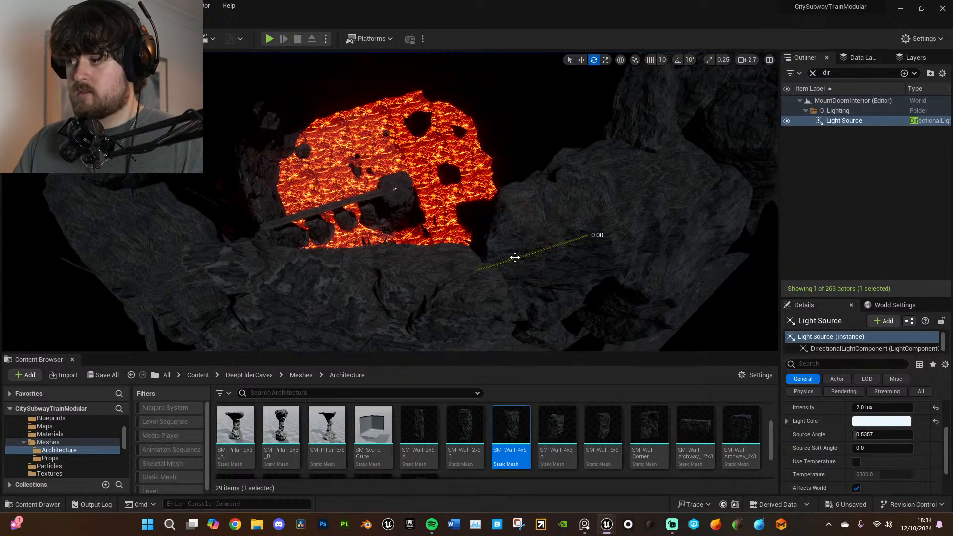
left_click_drag(488, 225, 580, 210)
right_click_drag(443, 153, 443, 153)
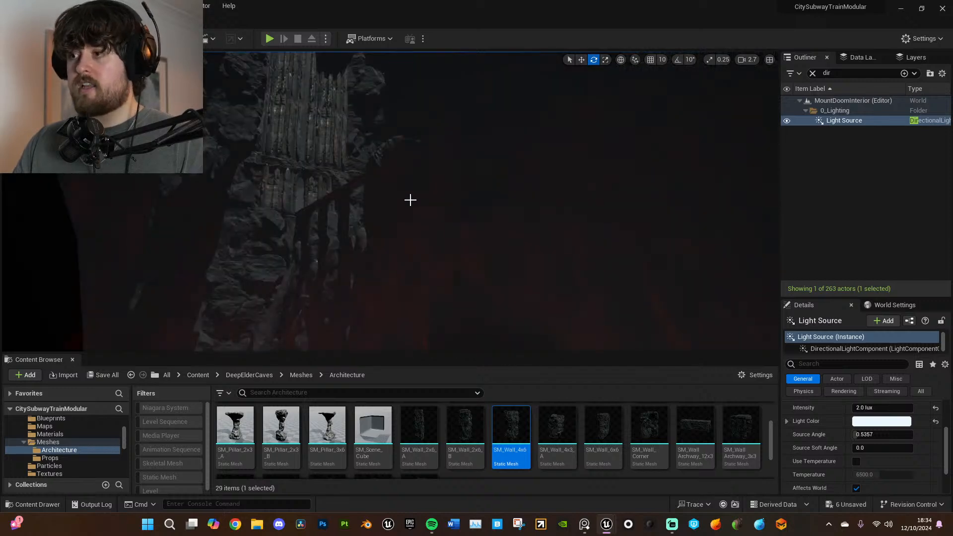
- Adjust the Light Source's rotation so its light reaches the central rock platform, and check it from the saved low view
mouse_move(495, 223)
right_mouse_down()
mouse_move(472, 225)
mouse_move(484, 250)
right_mouse_up()
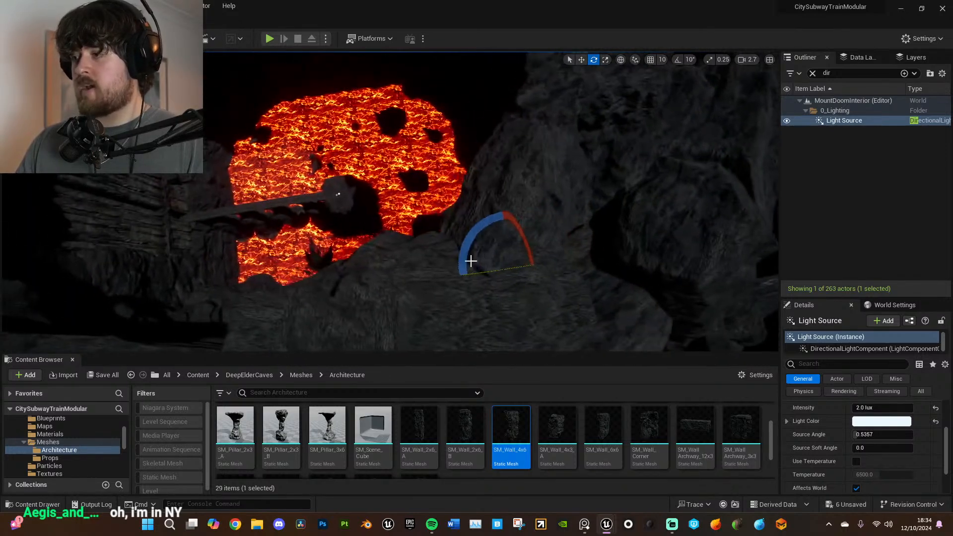
left_click_drag(494, 271, 492, 271)
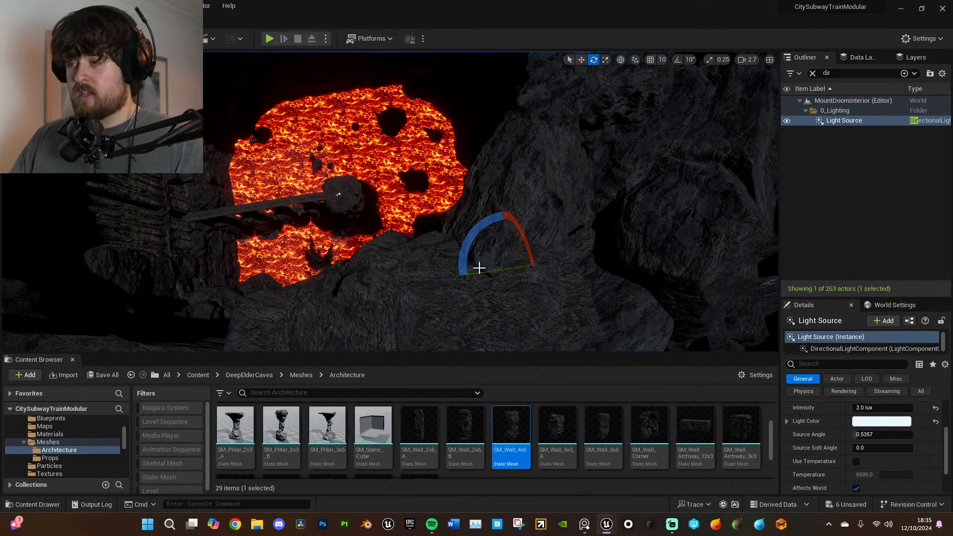
mouse_move(530, 227)
right_mouse_down()
mouse_move(528, 199)
mouse_move(518, 219)
right_mouse_up()
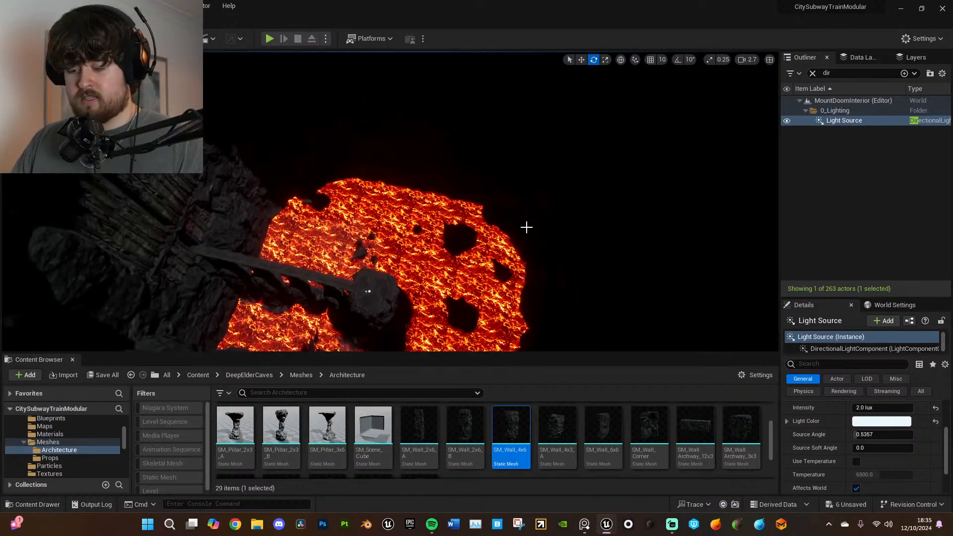
key("1")
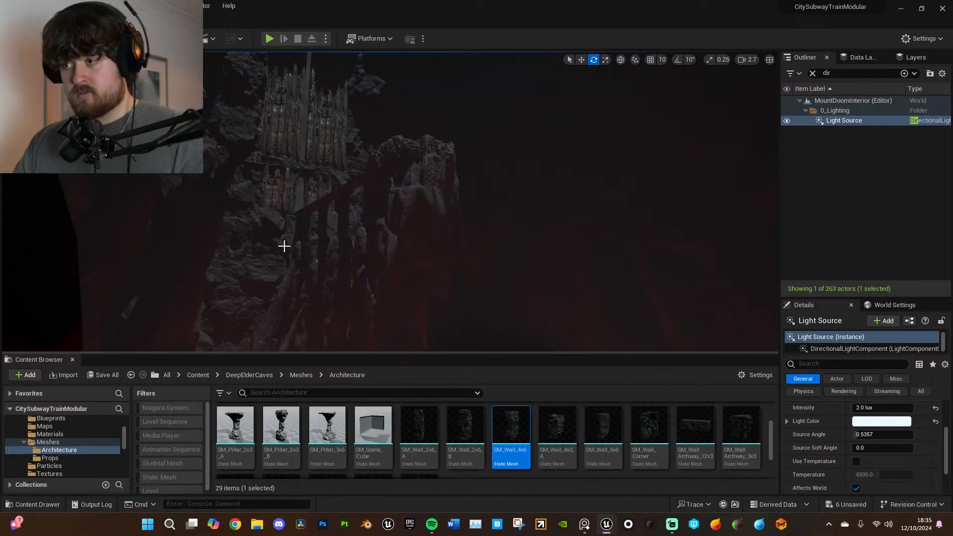
- Select the Skydome and rotate it horizontally to change the sky lighting on the cliff and pillars
left_click(300, 187)
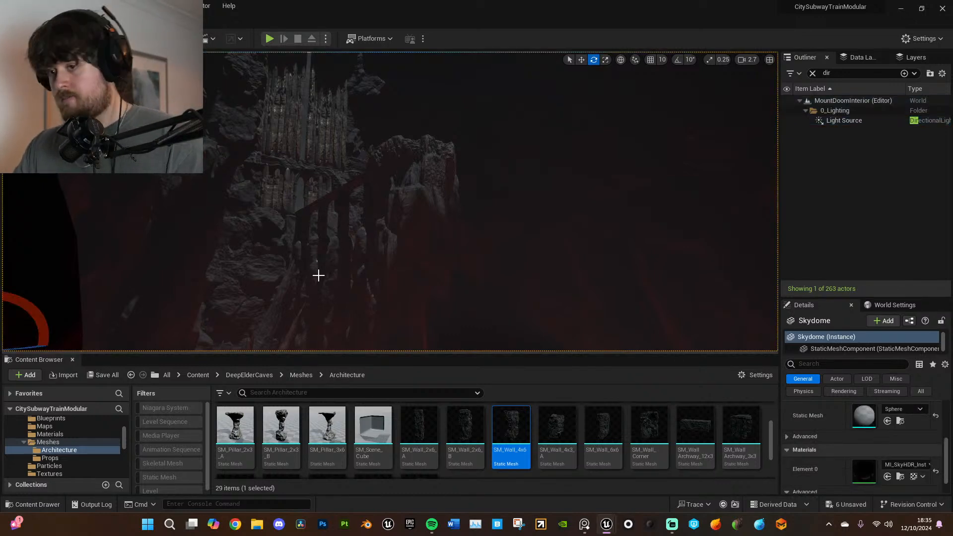
right_click_drag(276, 314, 96, 337)
left_click_drag(60, 335, 47, 335)
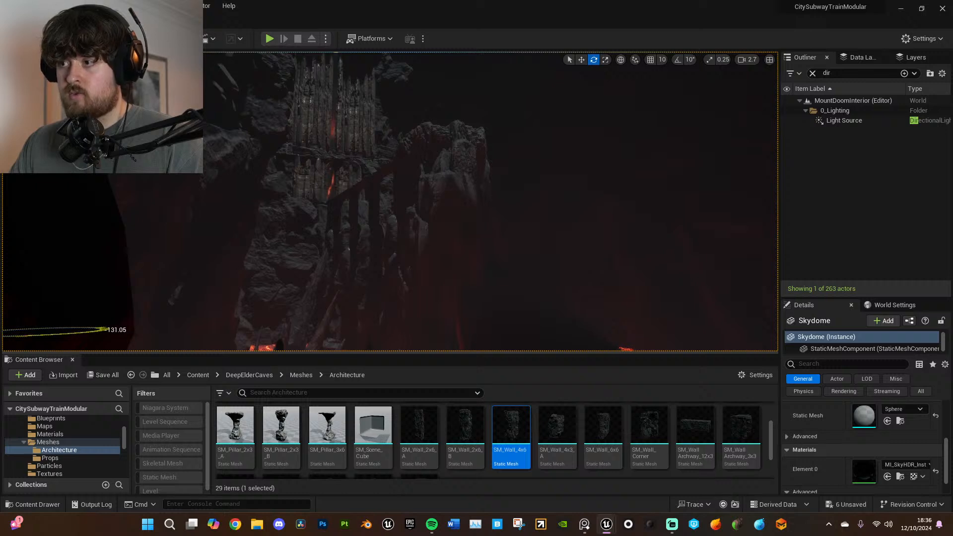
left_click_drag(67, 334, 67, 334)
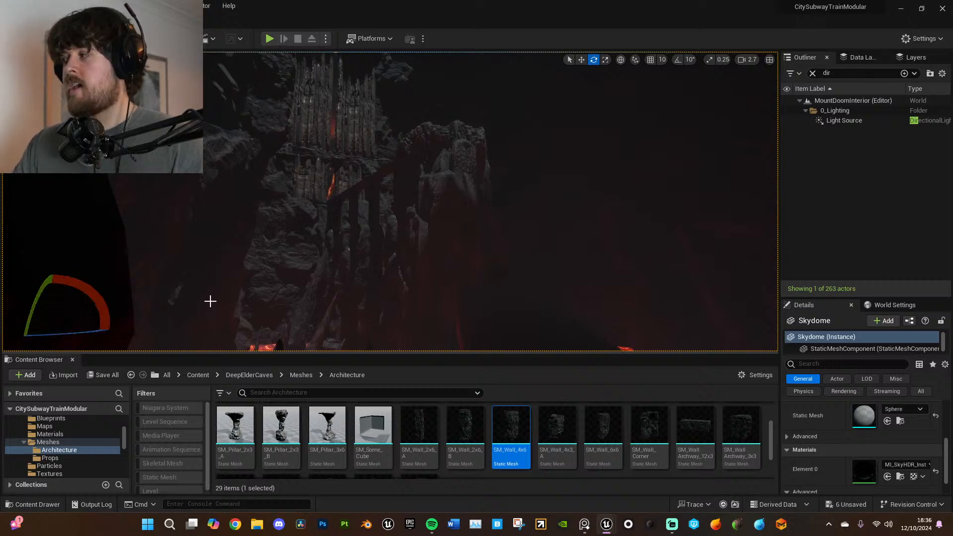
left_click_drag(65, 335, 66, 335)
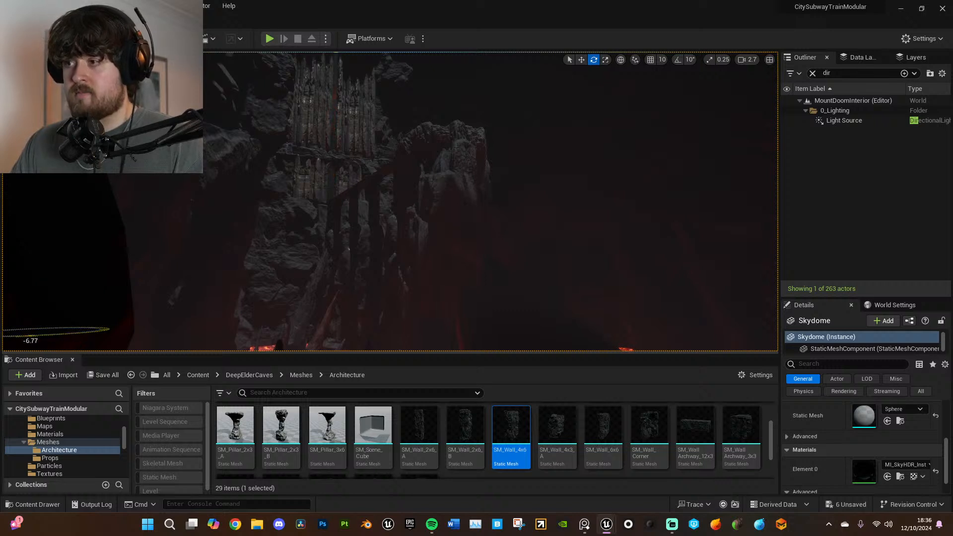
left_click_drag(66, 335, 371, 280)
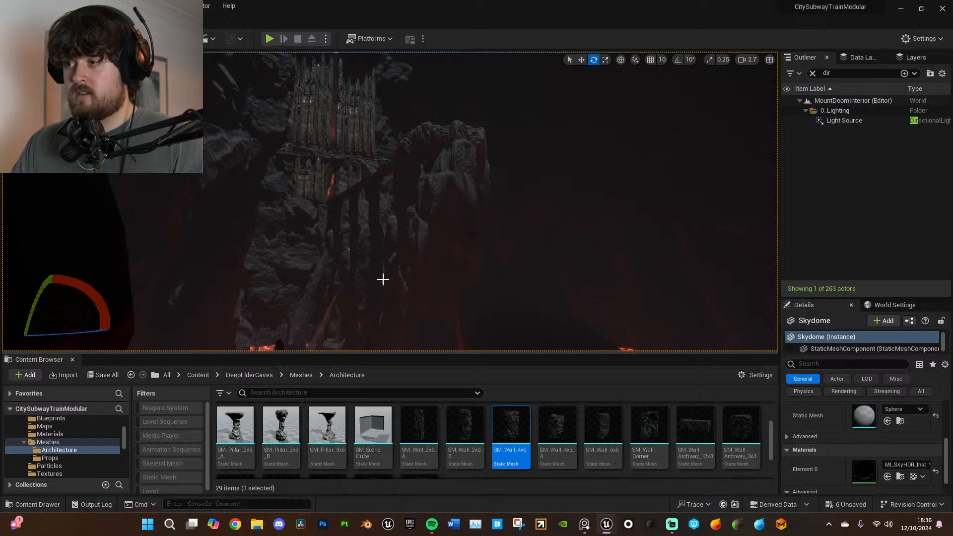
- Inspect the lighting on the cliff and platform, and set the Light Source's Cast Ray Traced Shadows option to Enabled
right_click_drag(409, 240, 410, 240)
right_click_drag(473, 215, 473, 215)
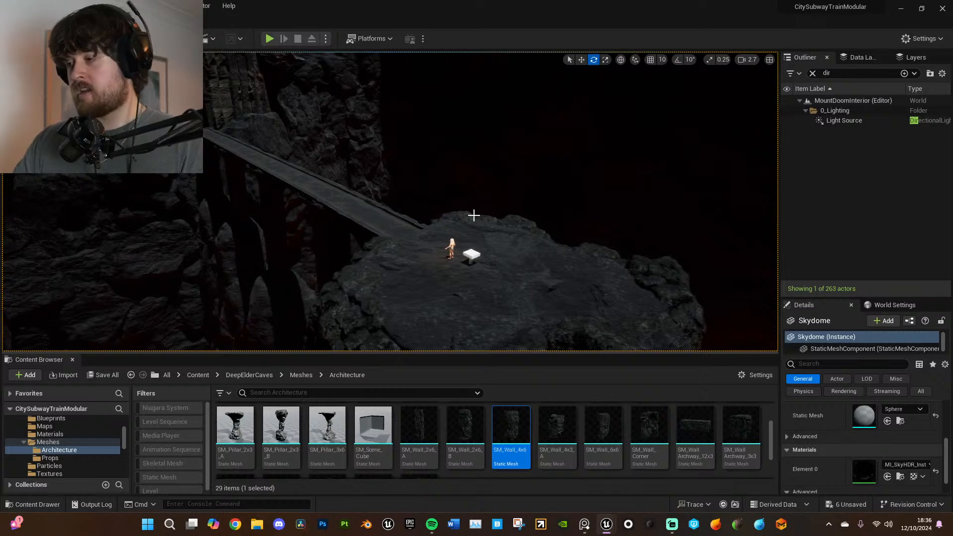
right_click_drag(506, 256, 507, 256)
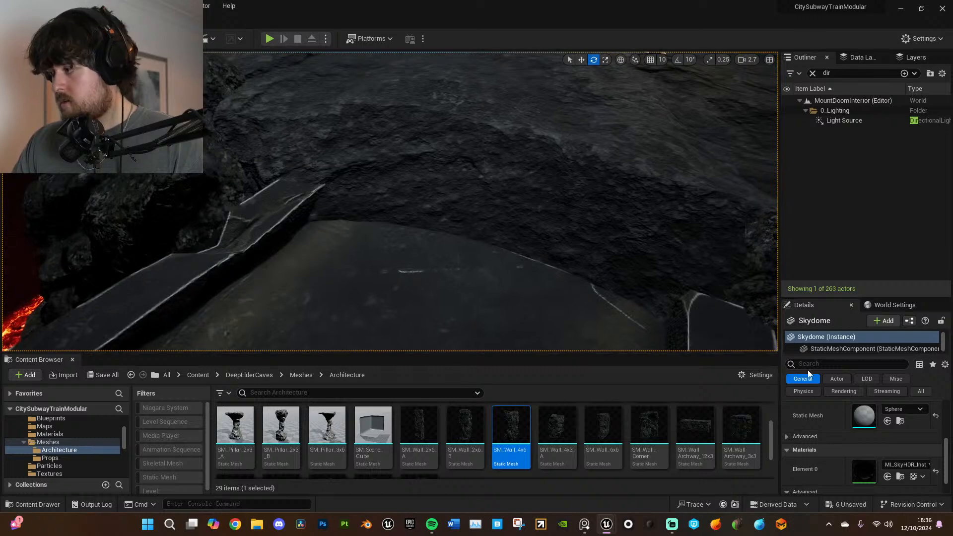
left_click(844, 122)
left_click(844, 369)
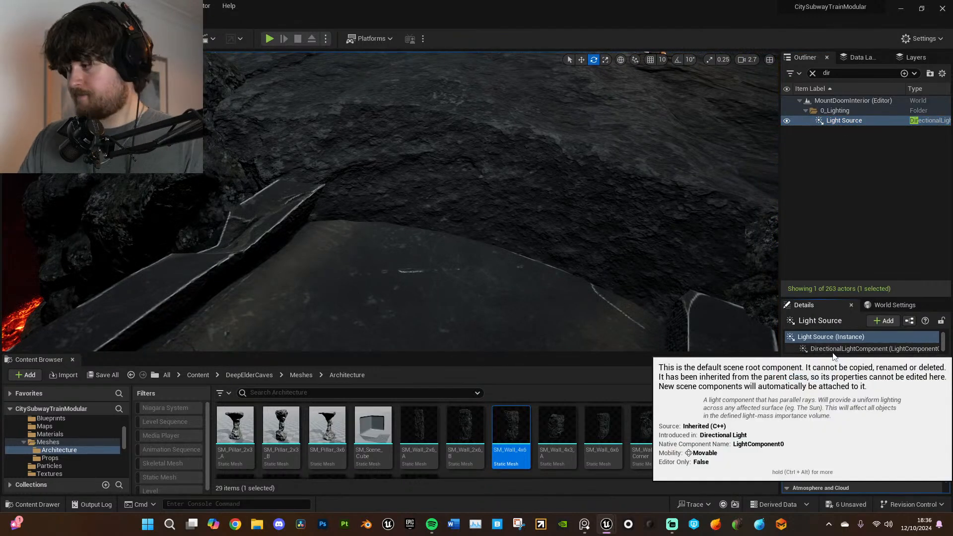
type("ray")
scroll(844, 422, "up", 3)
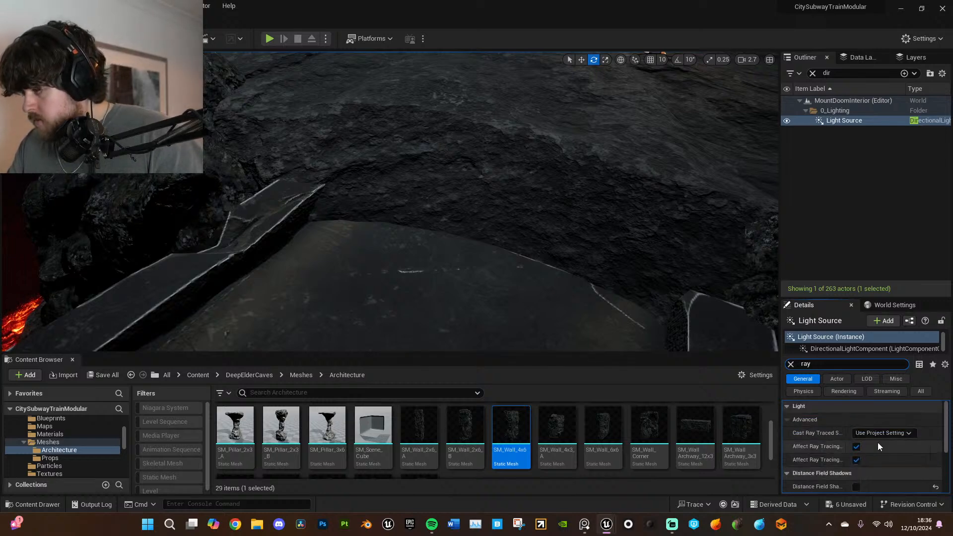
left_click(894, 434)
left_click(873, 461)
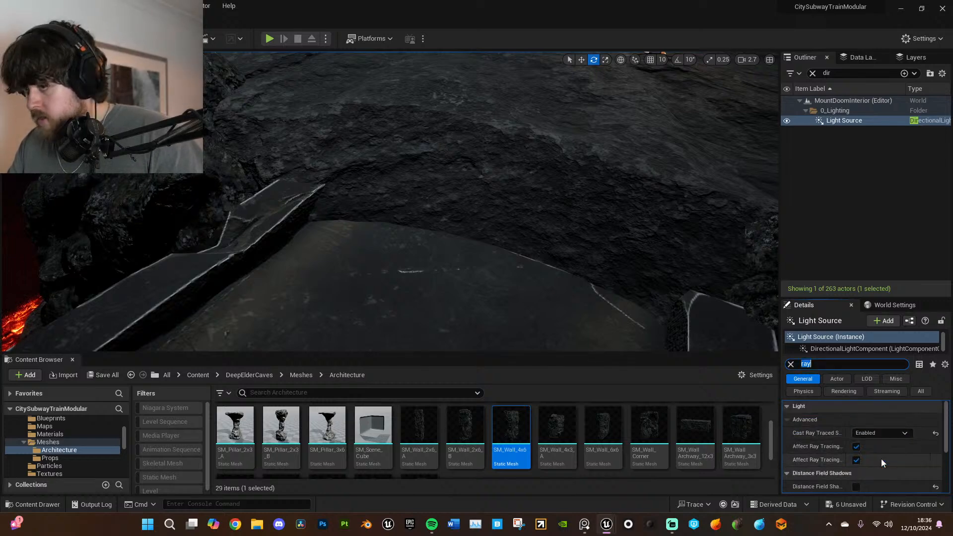
key("BackSpace")
- Try larger Source Angle and Source Soft Angle values on the Light Source, undoing both changes
scroll(874, 459, "down", 5)
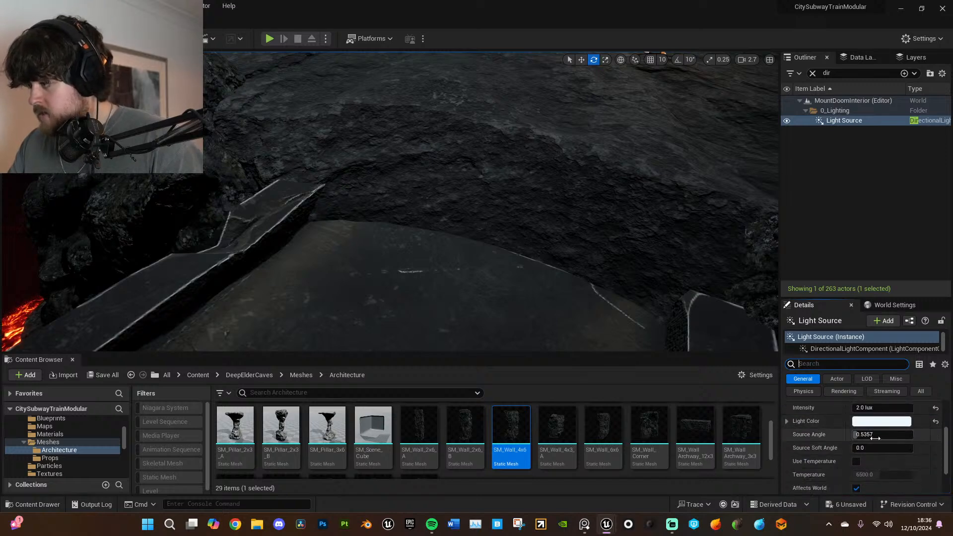
scroll(876, 457, "down", 1)
scroll(877, 456, "down", 3)
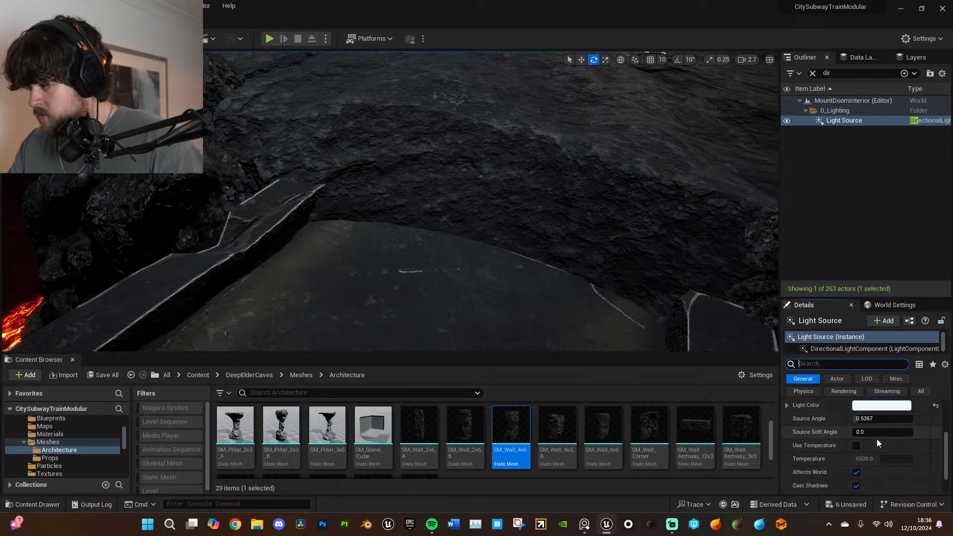
mouse_move(640, 298)
right_mouse_down()
mouse_move(730, 199)
mouse_move(640, 293)
right_mouse_up()
scroll(907, 456, "up", 4)
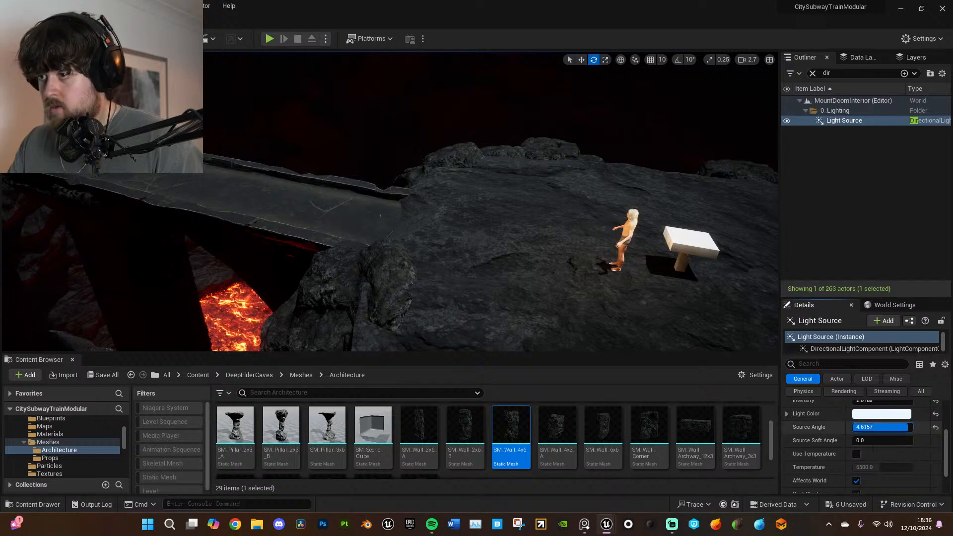
key("ctrl+z")
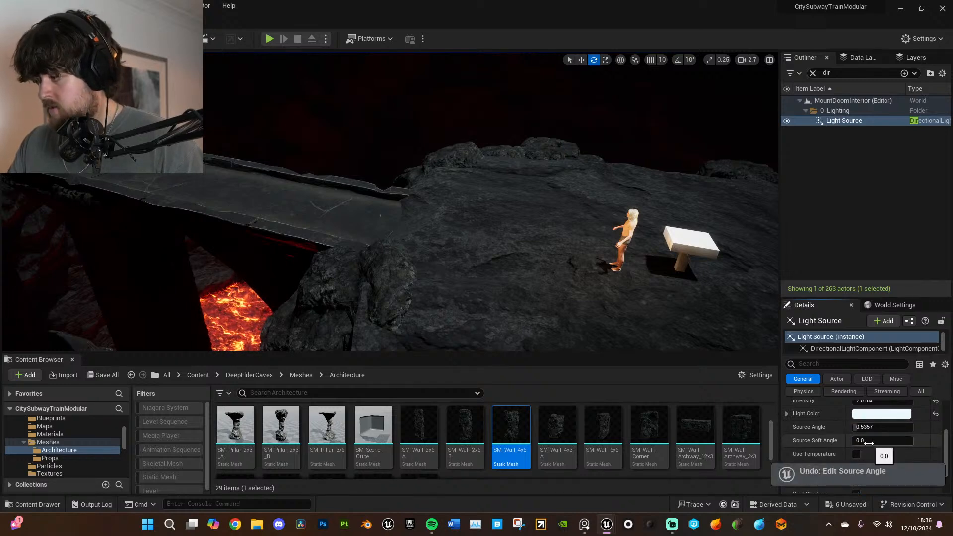
left_click_drag(886, 441, 889, 457)
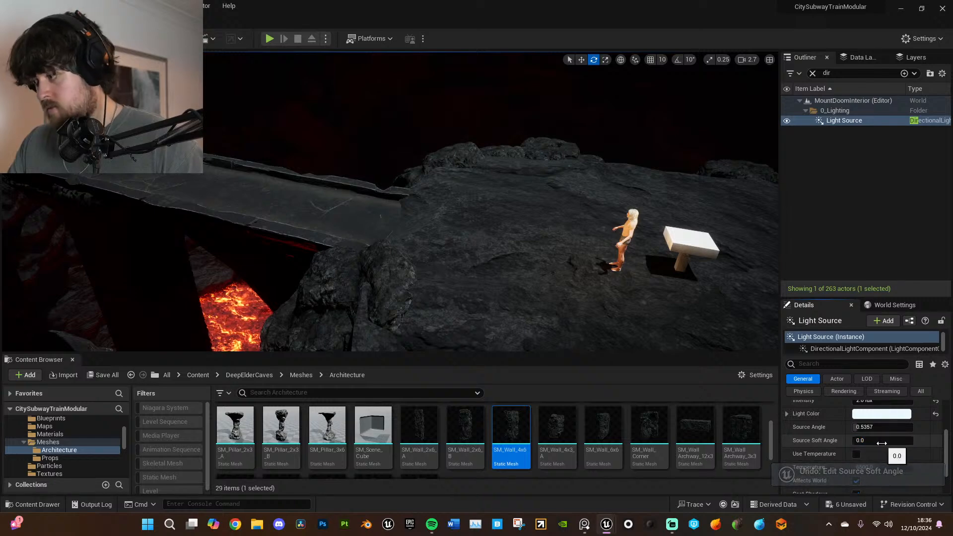
scroll(872, 467, "down", 3)
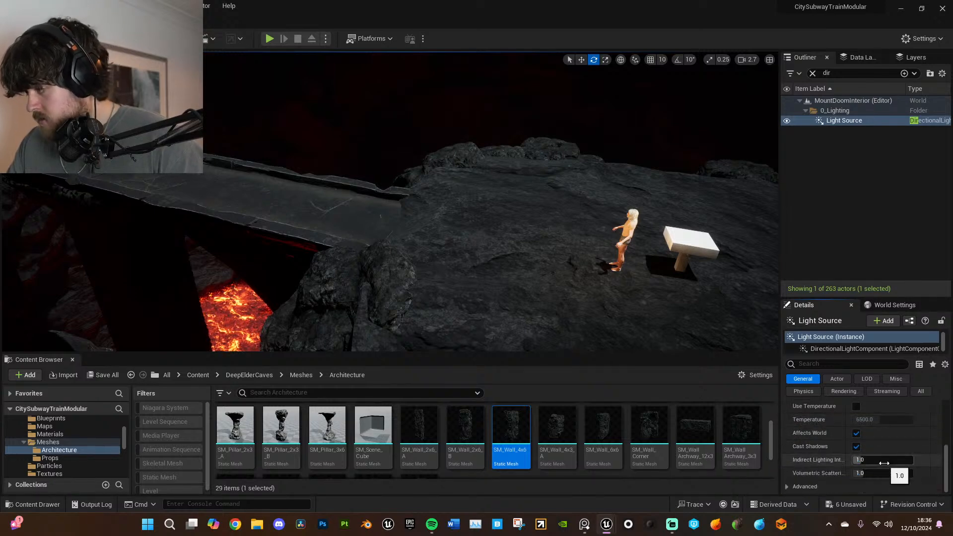
- Compare the overall lava cavern lighting with the fiery reference images, including a low view of the cliff and pillars
key("s")
right_click_drag(701, 329, 675, 331)
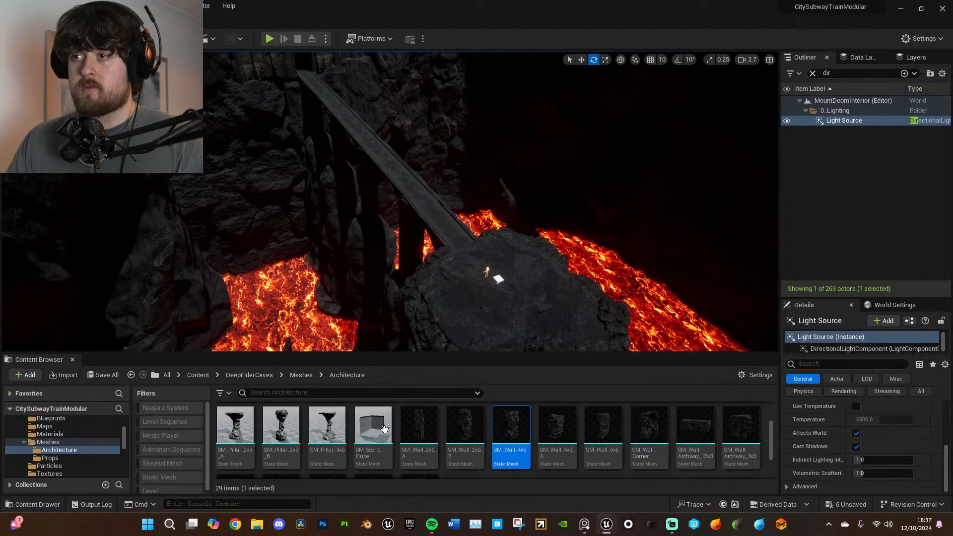
left_click(584, 524)
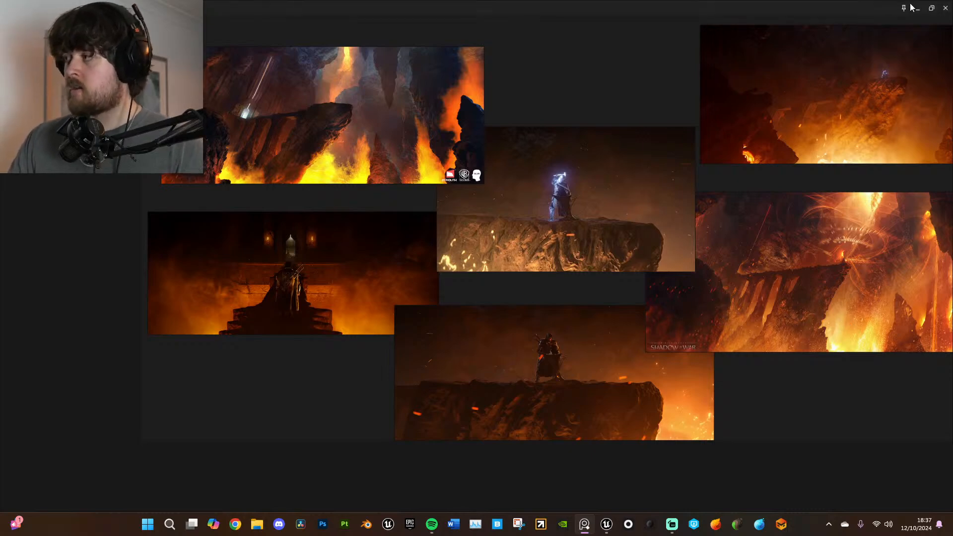
left_click(918, 8)
mouse_move(665, 189)
right_mouse_down()
mouse_move(651, 174)
mouse_move(685, 141)
mouse_move(661, 199)
right_mouse_up()
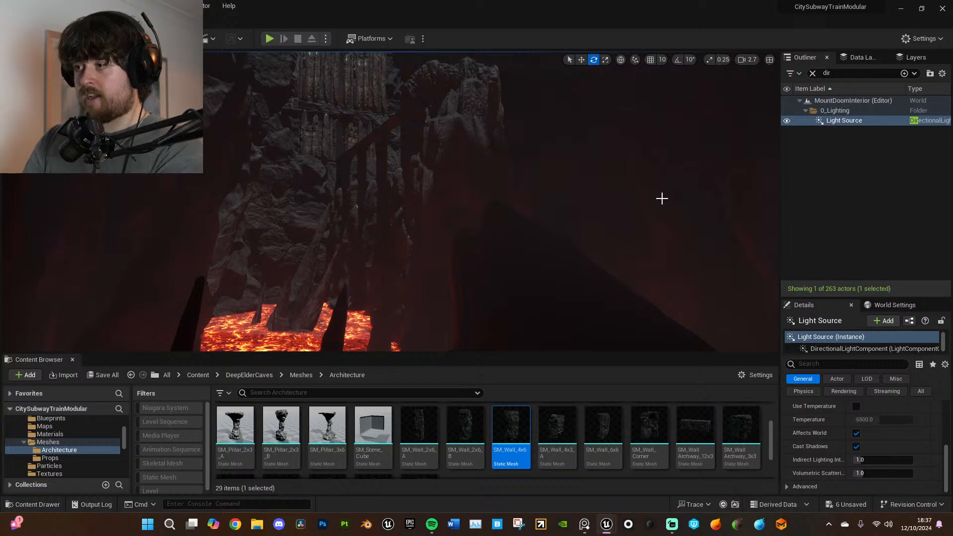
right_click_drag(613, 229, 620, 213)
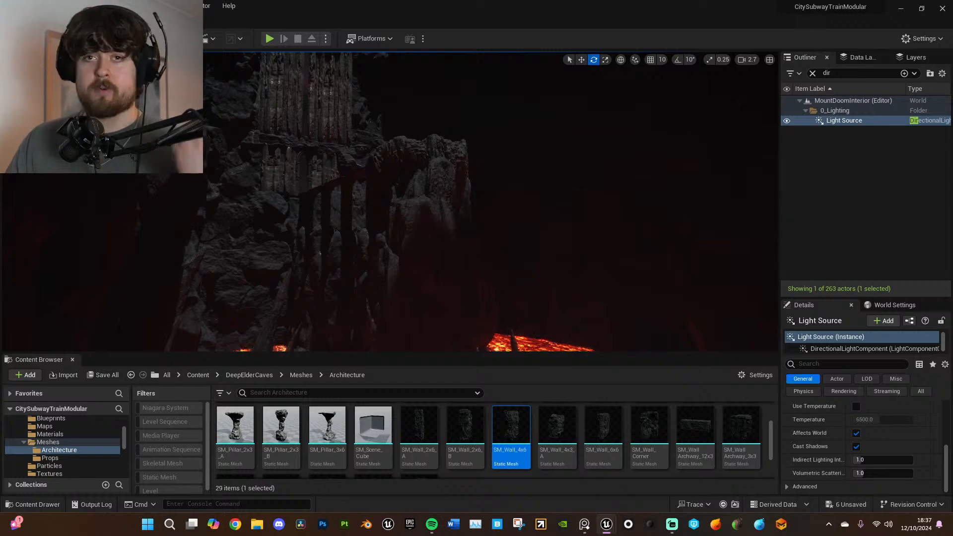
- Add a Rect Light in front of the rock pillars and enlarge its source to 1000 by 1000
left_click(201, 38)
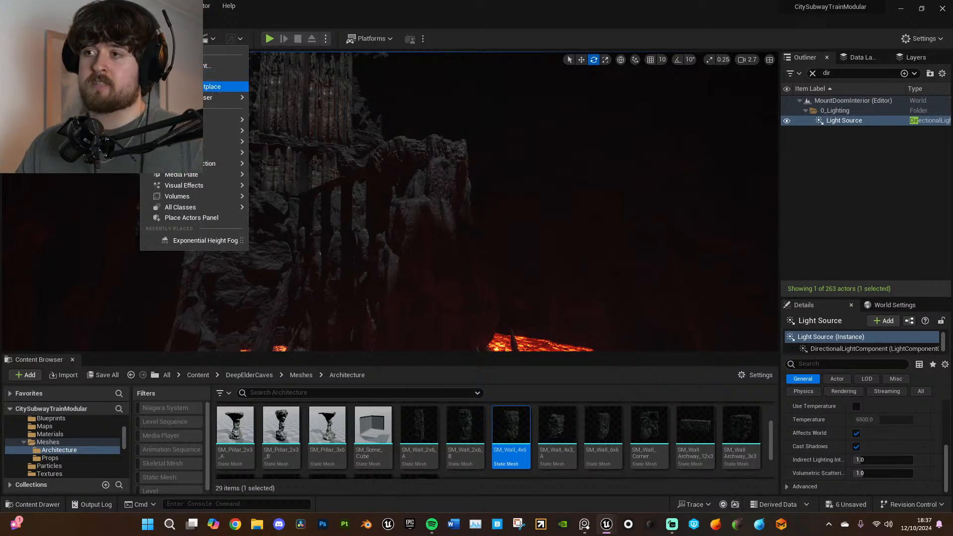
mouse_move(224, 97)
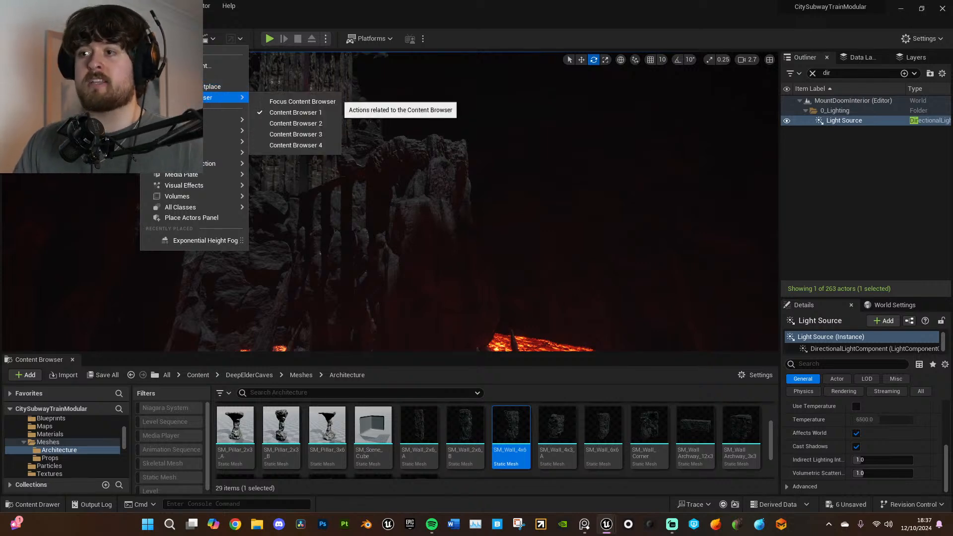
mouse_move(203, 130)
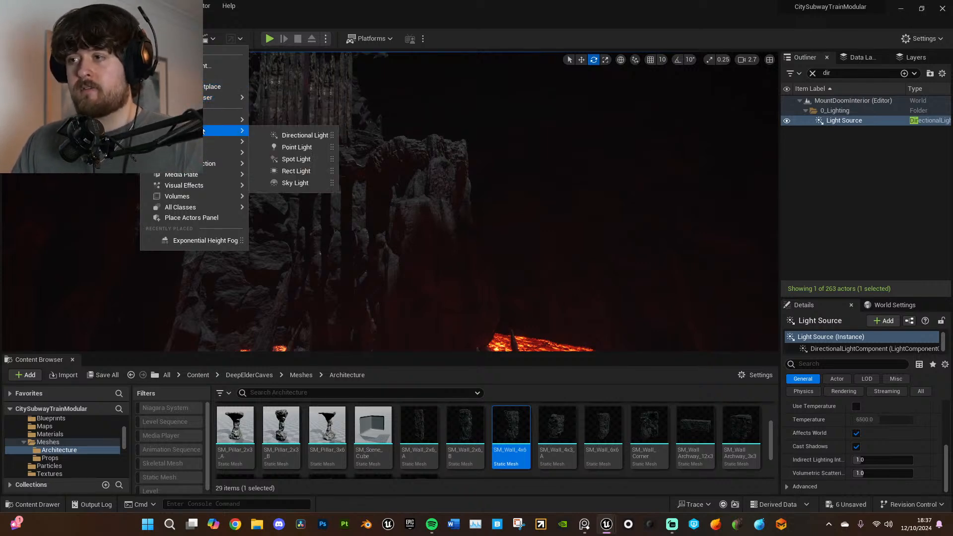
left_click_drag(417, 266, 414, 288)
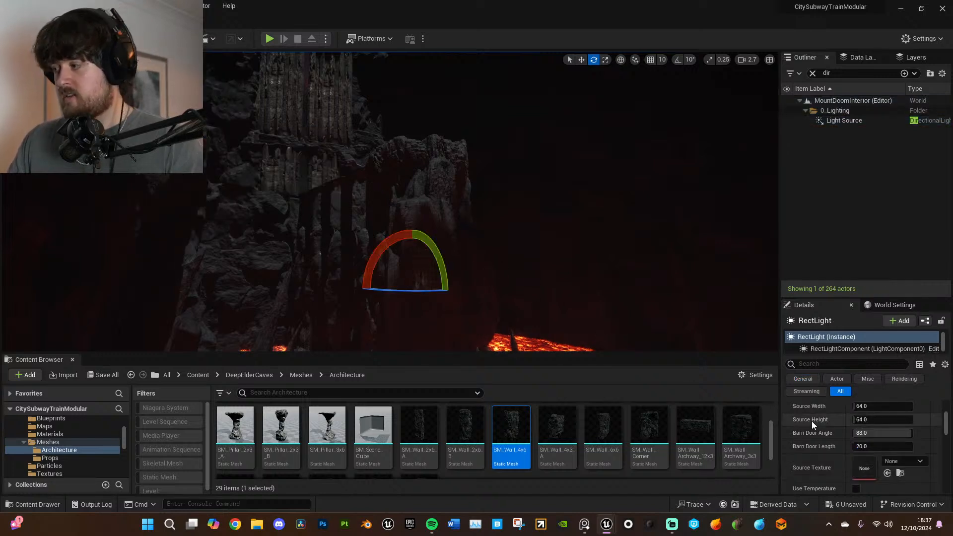
left_click_drag(868, 406, 913, 407)
right_click_drag(620, 258, 491, 305)
- Move the Rect Light lower toward the lava and set its intensity to 160 cd
key("w")
left_click_drag(408, 237, 379, 277)
scroll(875, 421, "up", 2)
scroll(875, 418, "up", 2)
left_click_drag(876, 416, 881, 416)
- Reposition the Rect Light above the lava, enable 10° rotation snapping and turn the light to face straight up
key("e")
right_click_drag(449, 221, 452, 179)
key("g")
right_click_drag(453, 243, 456, 286)
key("w")
left_click_drag(383, 203, 408, 117)
key("e")
left_click(678, 60)
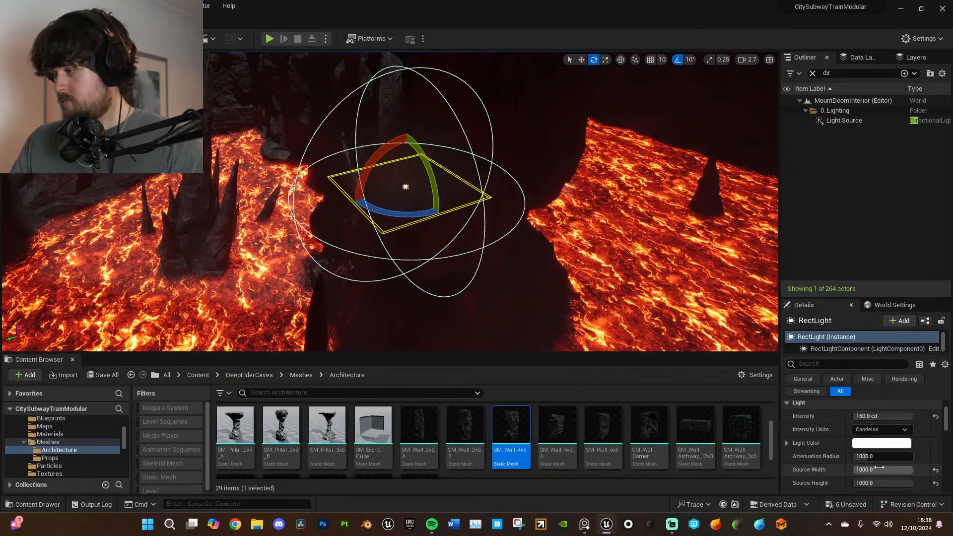
- Try scaling the Rect Light along one axis, and raise its Attenuation Radius to 16384
right_click_drag(483, 272, 478, 248)
key("r")
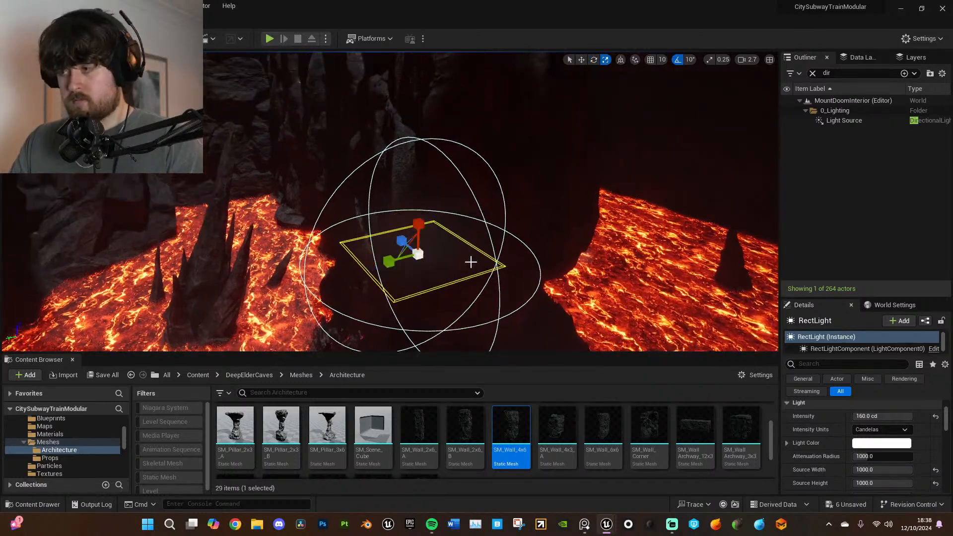
left_click_drag(386, 261, 339, 276)
key("s")
mouse_move(459, 271)
right_mouse_down()
mouse_move(459, 247)
mouse_move(459, 270)
right_mouse_up()
left_click_drag(887, 457, 913, 457)
mouse_move(649, 335)
right_mouse_down()
mouse_move(645, 263)
mouse_move(648, 317)
right_mouse_up()
key("s")
- Set the Rect Light's Source Width and Source Height to 10000 each
scroll(887, 443, "up", 1)
scroll(886, 436, "down", 1)
left_click(882, 470)
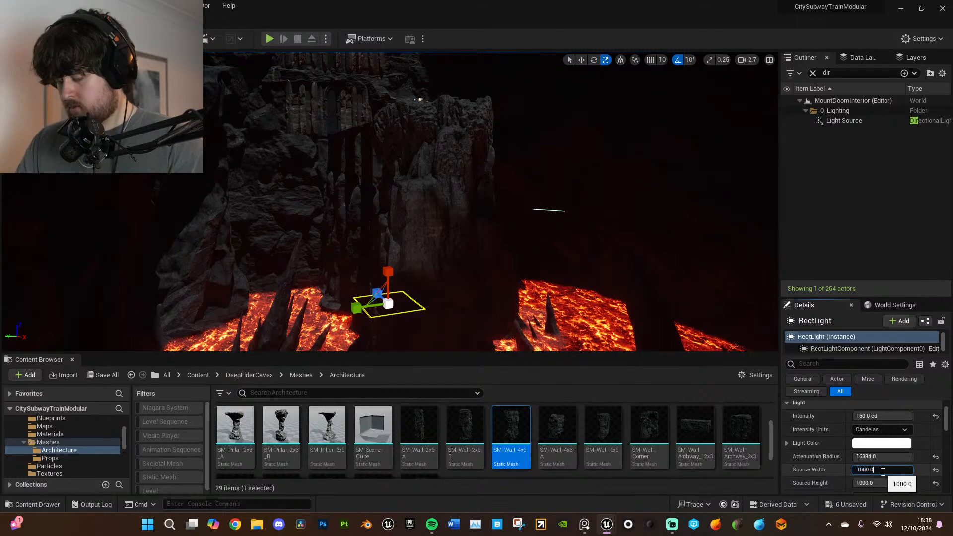
type("1000")
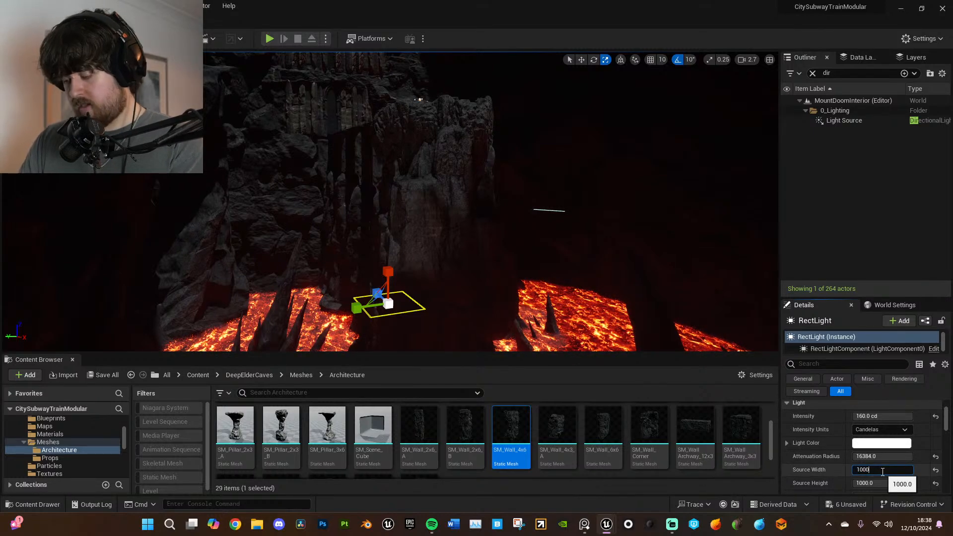
type("0")
key("Return")
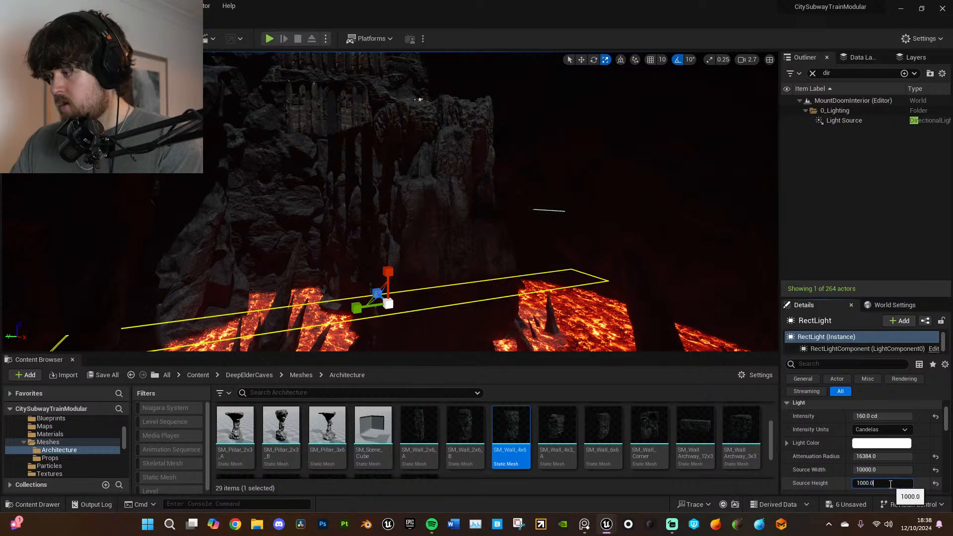
left_click(891, 484)
type("10000")
key("Return")
- Raise the camera speed to 7.2 and, viewed from above, move the Rect Light onto the central rock platform
right_click_drag(626, 276, 631, 271)
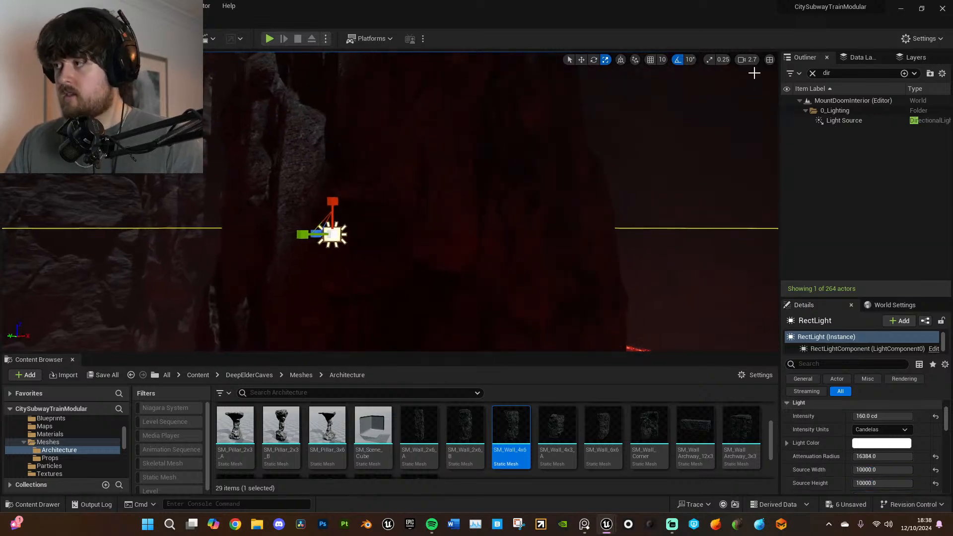
left_click(749, 59)
left_click(799, 84)
right_click_drag(587, 224, 587, 224)
right_click_drag(397, 234, 398, 234)
key("w")
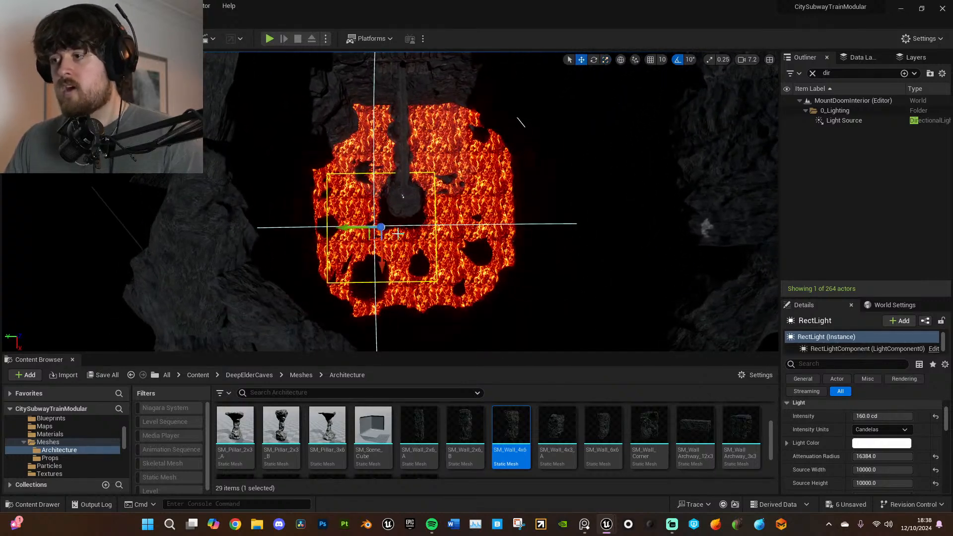
left_click_drag(376, 238, 378, 232)
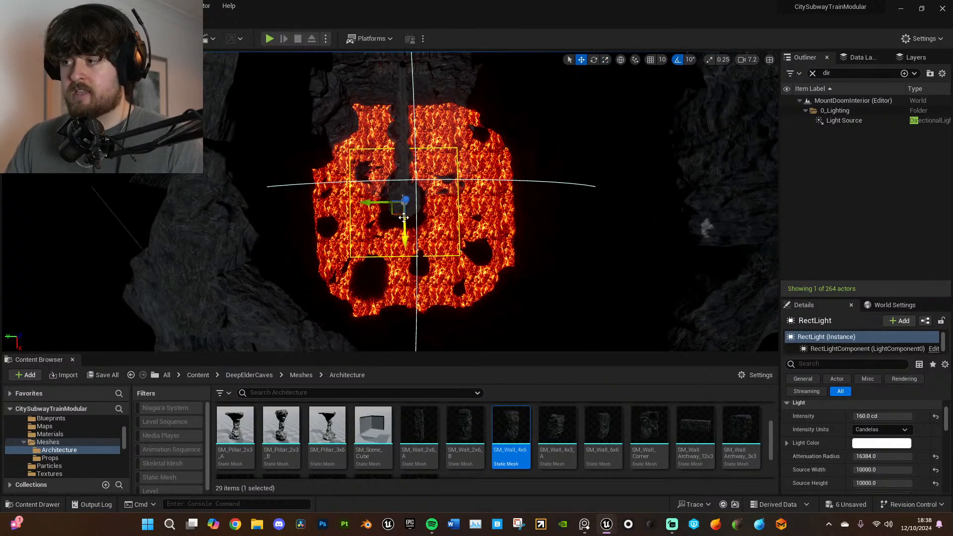
- Centre the Rect Light across the lava pool and enlarge its source to 20000, then 25000, in both width and height
left_click(882, 470)
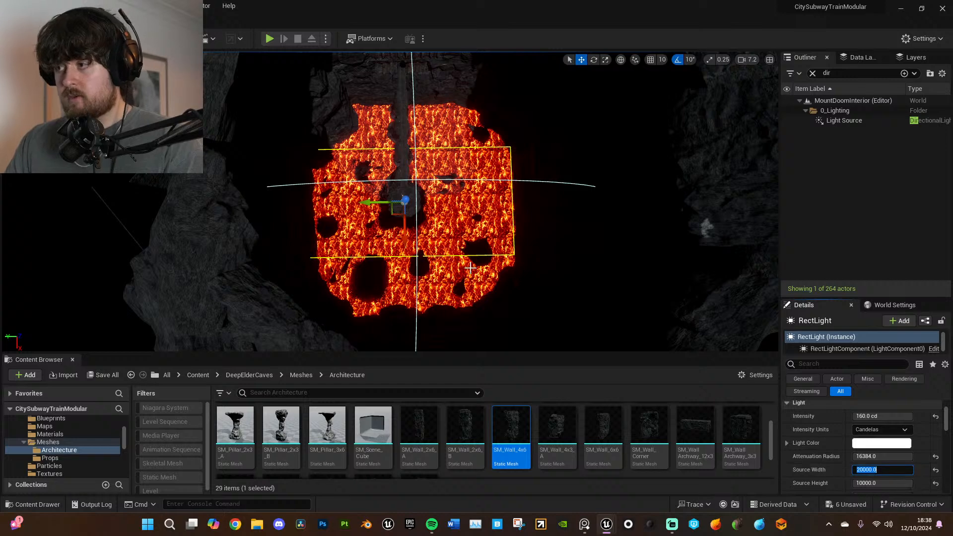
left_click_drag(370, 206, 388, 204)
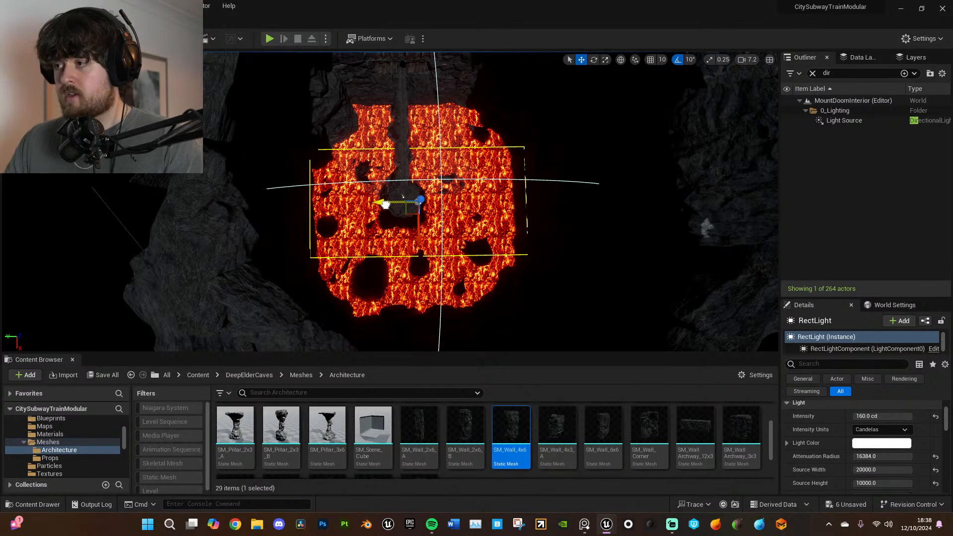
left_click(875, 484)
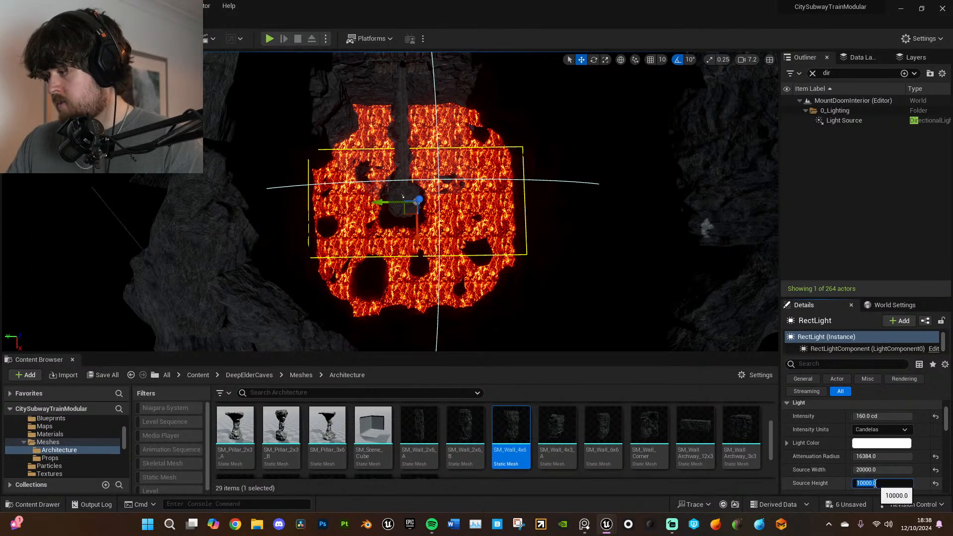
key("Return")
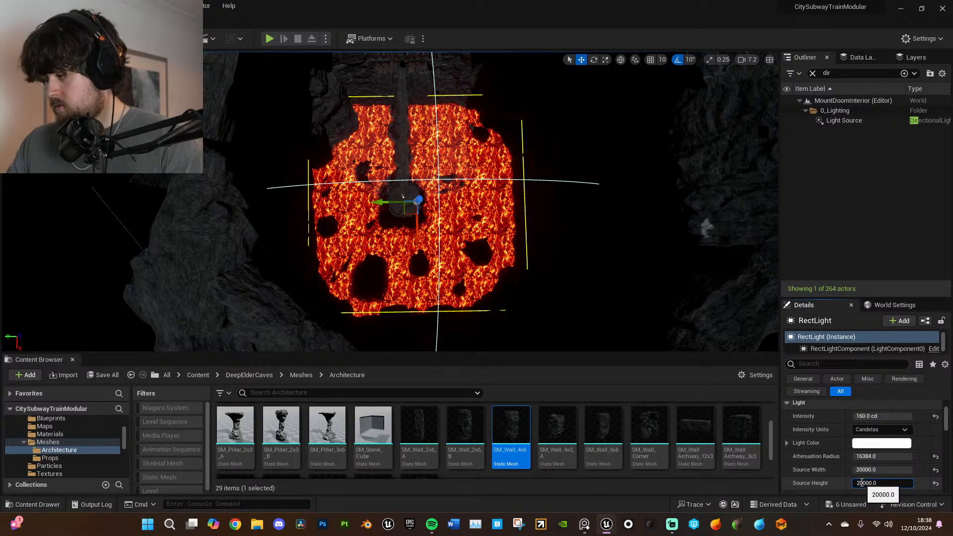
type("5")
left_click(877, 470)
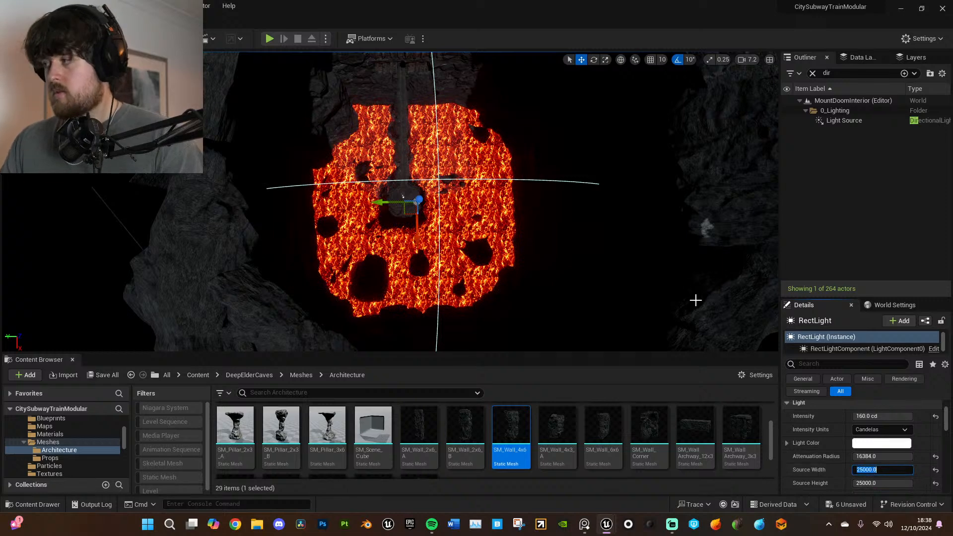
- Set the Rect Light's intensity to 1000 cd and raise the light toward the central platform
right_click_drag(596, 302, 588, 279)
key("w")
key("w")
left_click(883, 416)
type("1")
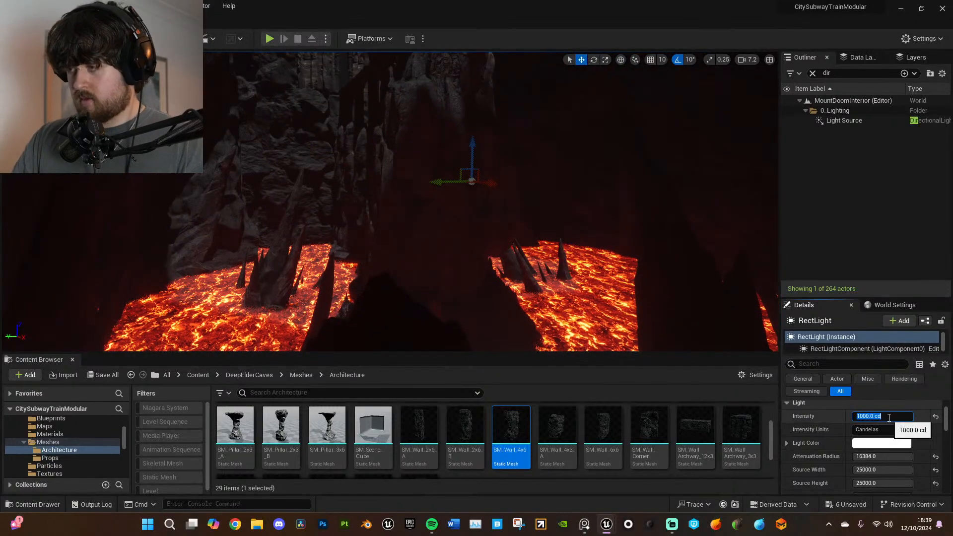
right_click_drag(427, 199, 442, 258)
left_click_drag(438, 217, 439, 142)
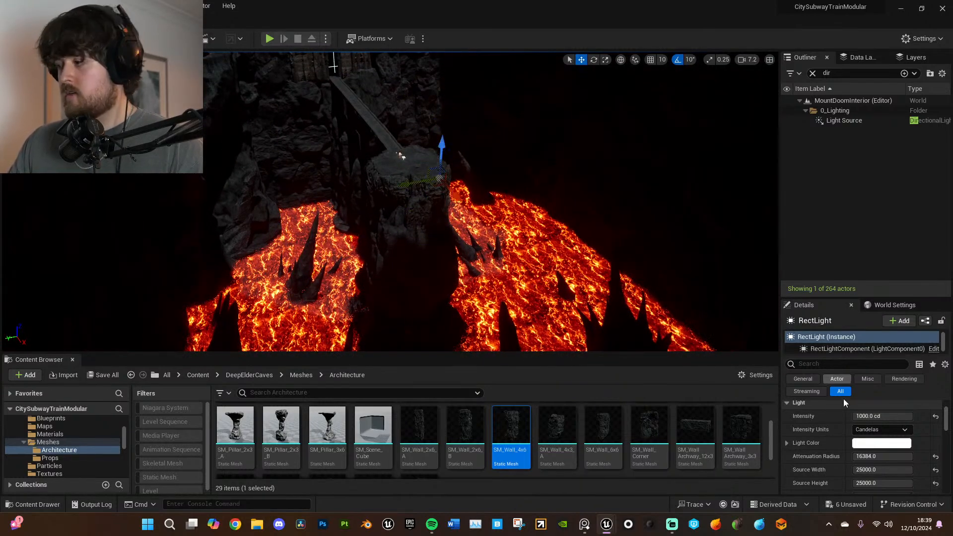
- Increase the Rect Light's intensity to 20000 cd, then to 200000 cd
left_click(876, 416)
type("20000")
key("Return")
type("200")
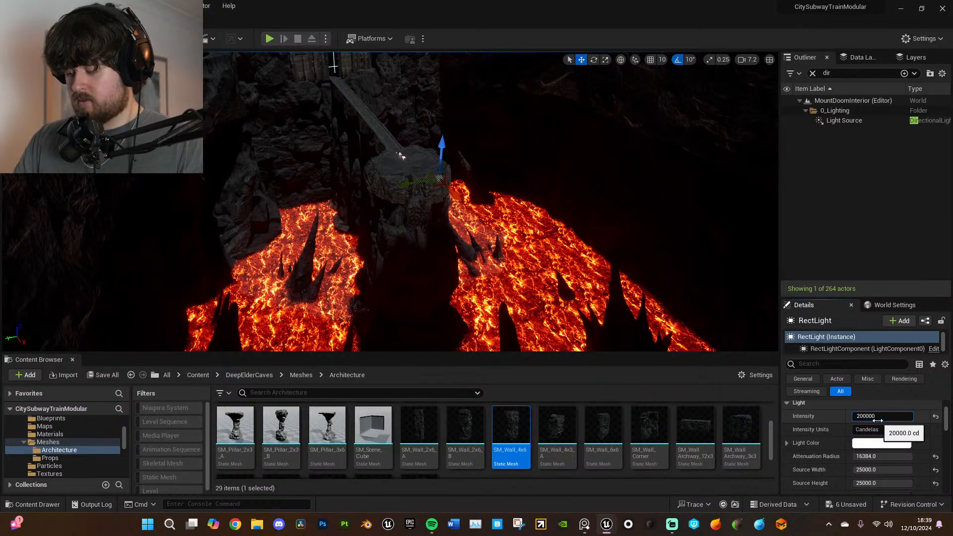
key("Return")
- Lower the Rect Light beneath the central platform toward the lava surface
right_click_drag(470, 203, 466, 186)
left_click_drag(456, 204, 464, 338)
right_click_drag(464, 338, 461, 370)
mouse_move(466, 256)
right_mouse_down()
mouse_move(464, 272)
mouse_move(465, 256)
right_mouse_up()
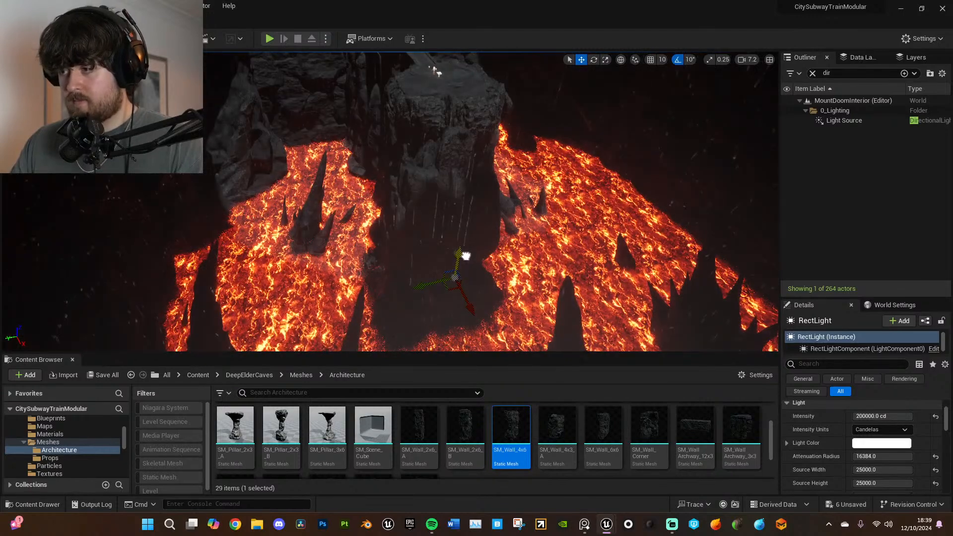
- Enable Use Temperature on the RectLight and set its temperature to 1700, raising it to about 2194
mouse_move(485, 262)
right_mouse_down()
mouse_move(487, 246)
mouse_move(497, 263)
right_mouse_up()
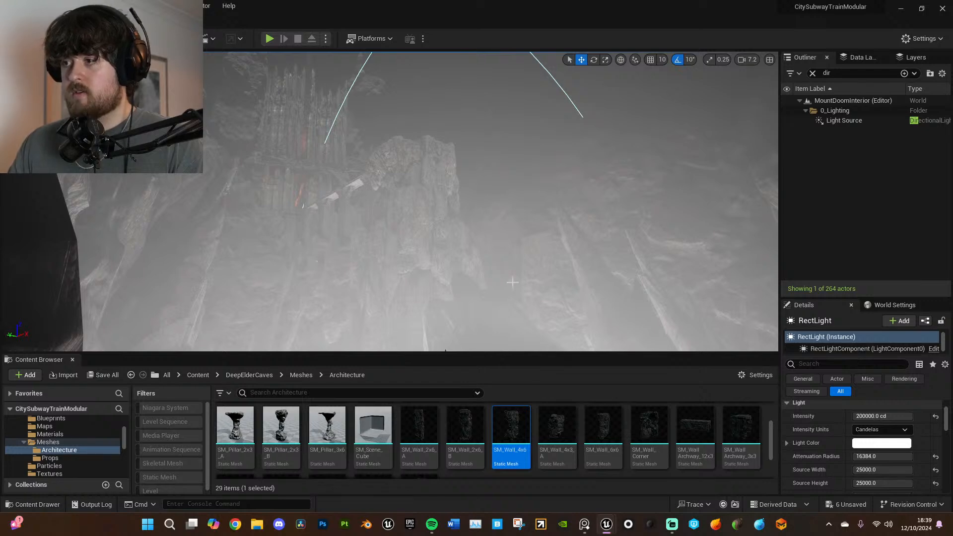
scroll(866, 430, "down", 5)
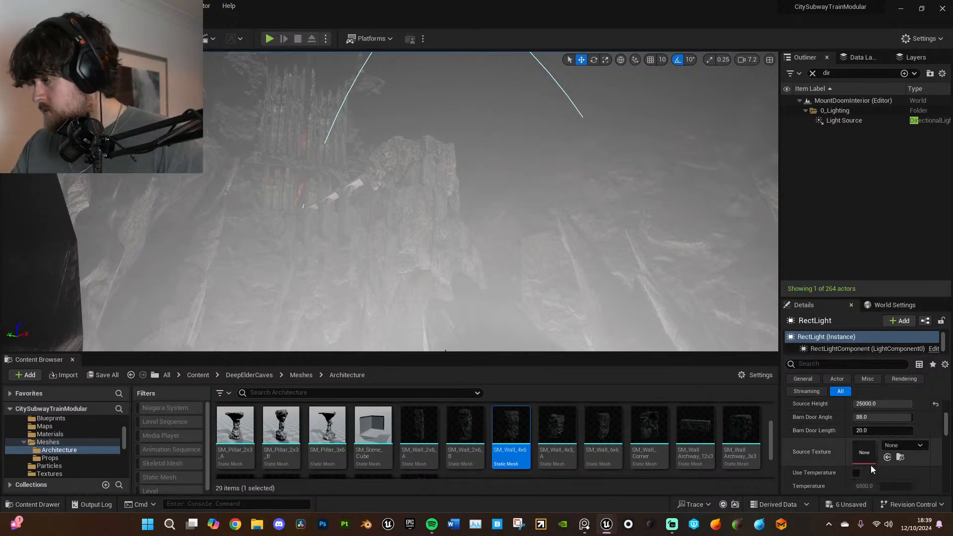
scroll(901, 416, "down", 3)
left_click_drag(885, 476, 856, 464)
scroll(881, 445, "up", 3)
scroll(881, 447, "down", 2)
left_click(856, 441)
double_click(866, 455)
type("1700")
key("Return")
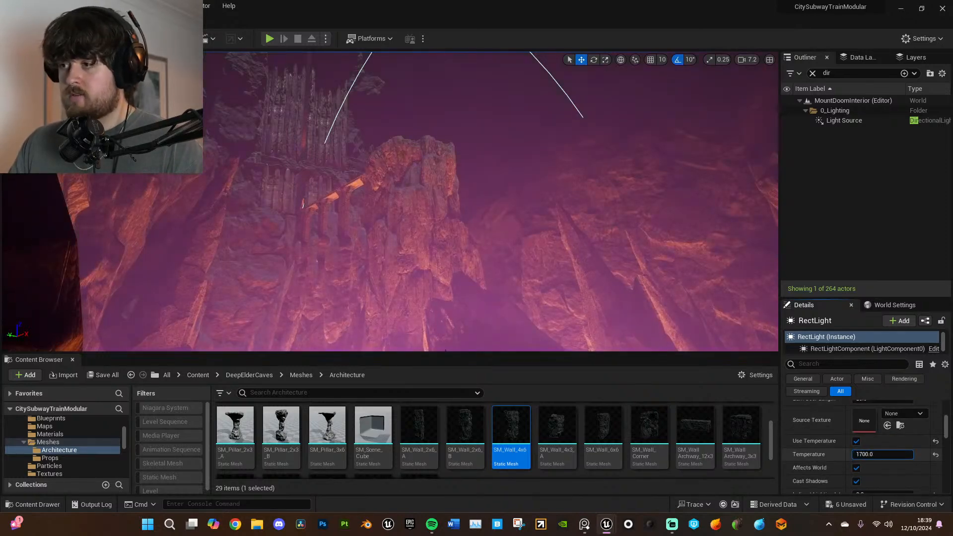
left_click_drag(855, 454, 858, 455)
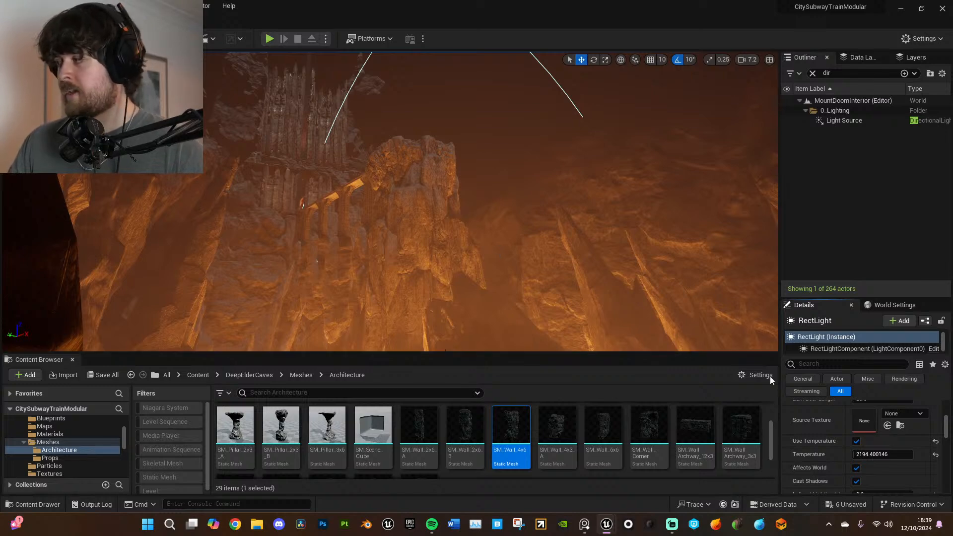
- Find the ExponentialHeightFog actor by searching for "fog" and set its Fog Density to 0.01
left_click(813, 73)
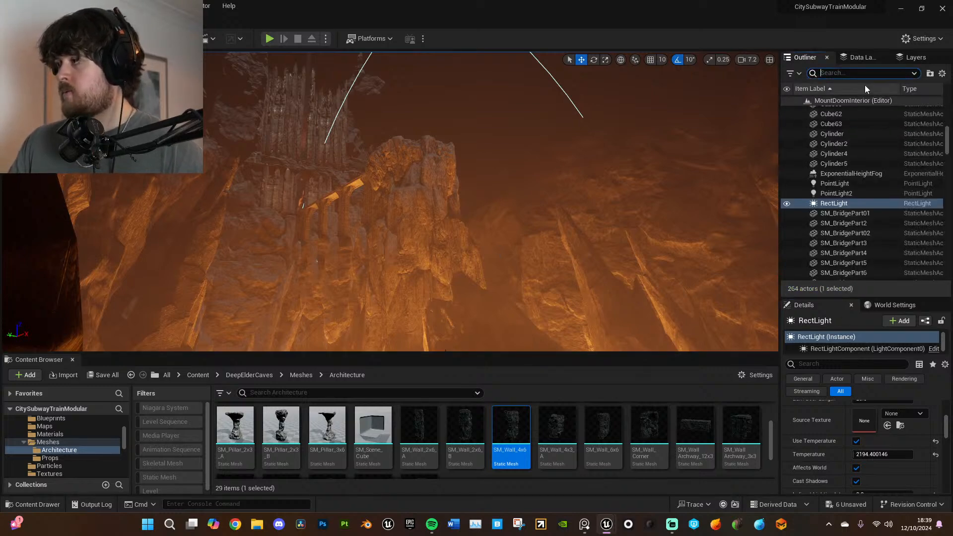
type("fog")
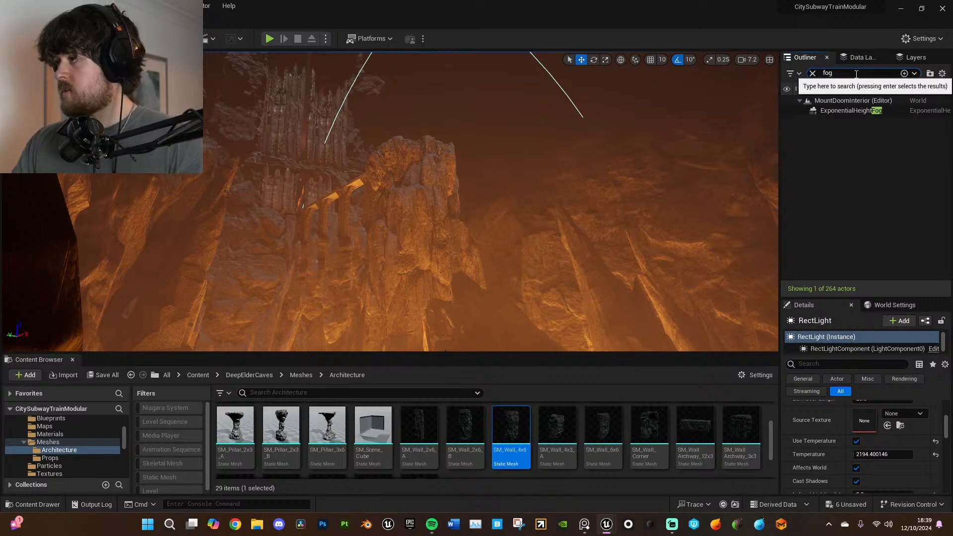
left_click(857, 109)
scroll(893, 446, "up", 3)
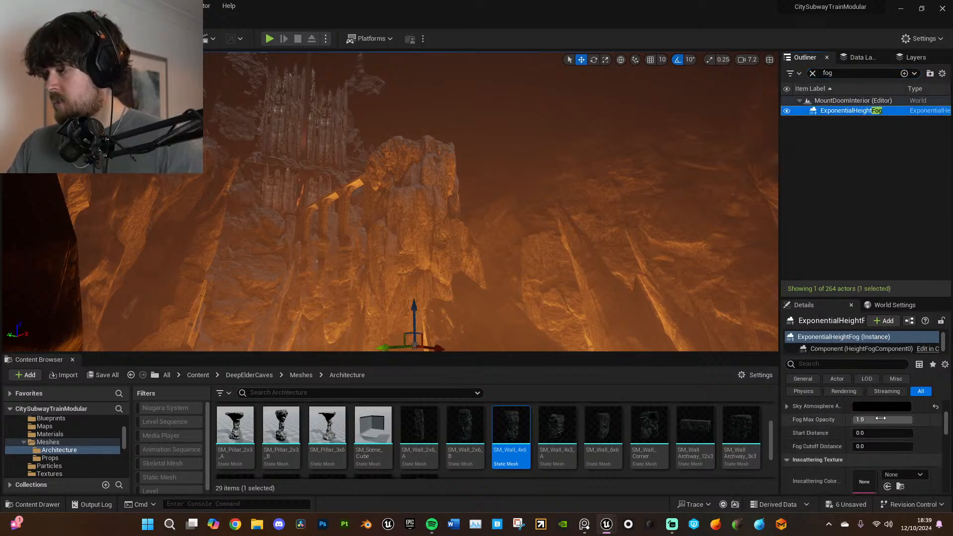
left_click(886, 433)
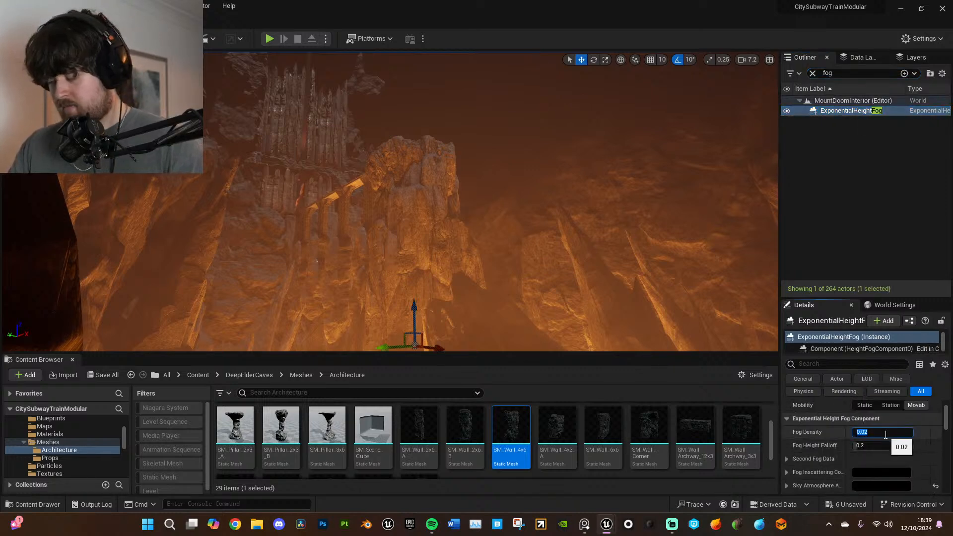
type("0.01")
key("Return")
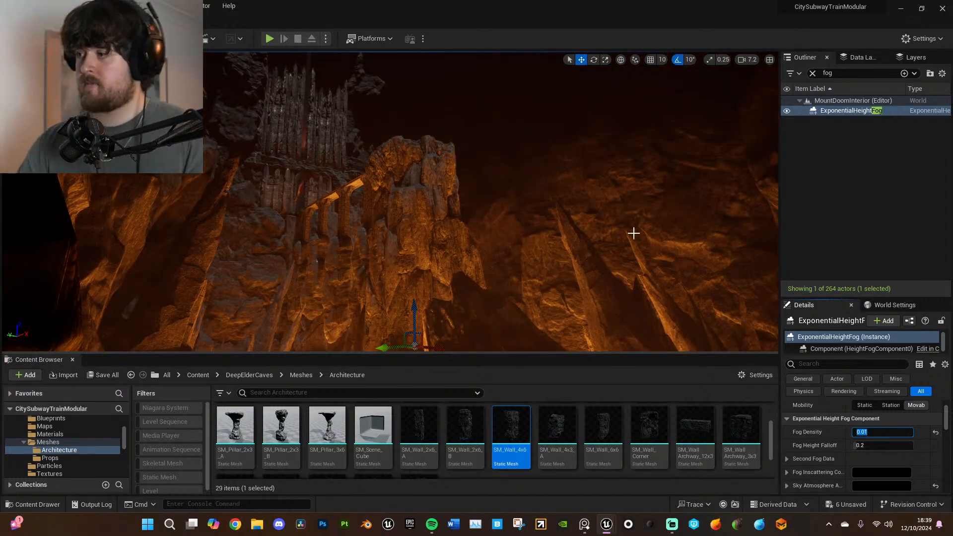
mouse_move(545, 248)
right_mouse_down()
mouse_move(554, 318)
mouse_move(549, 232)
right_mouse_up()
key("1")
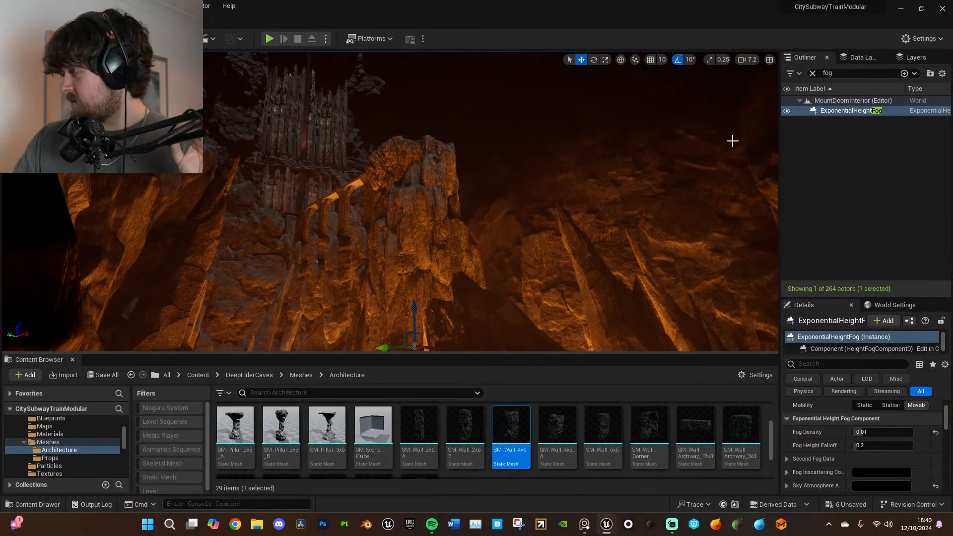
- Clear the actor search, select the RectLight, and hide and reshow it to compare the scene's lighting
left_click(813, 73)
key("f")
right_click_drag(735, 243, 734, 245)
key("s")
left_click(834, 235)
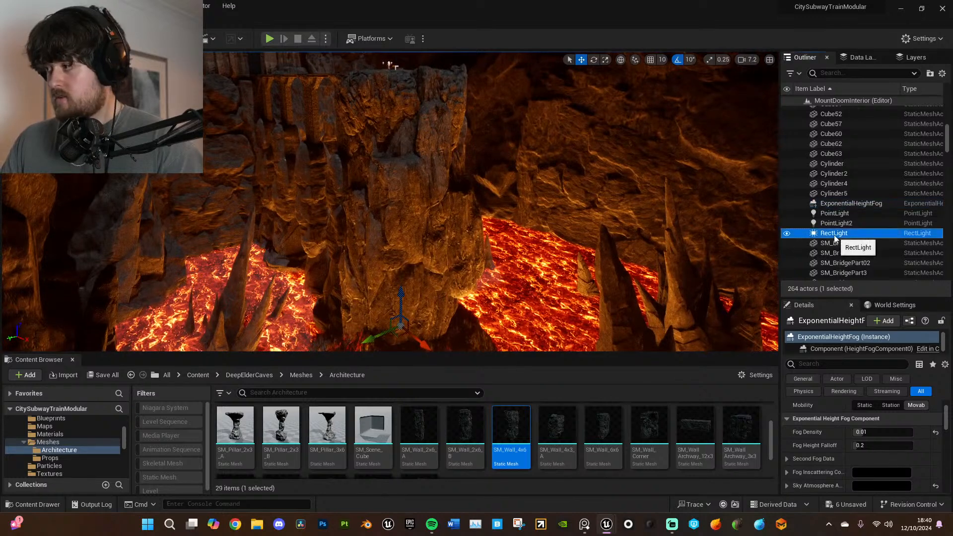
key("f")
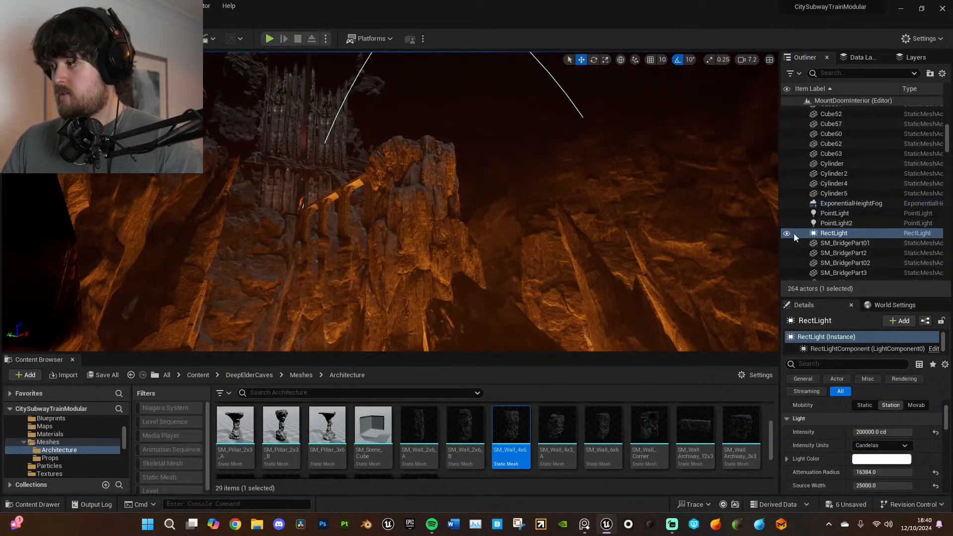
left_click(788, 233)
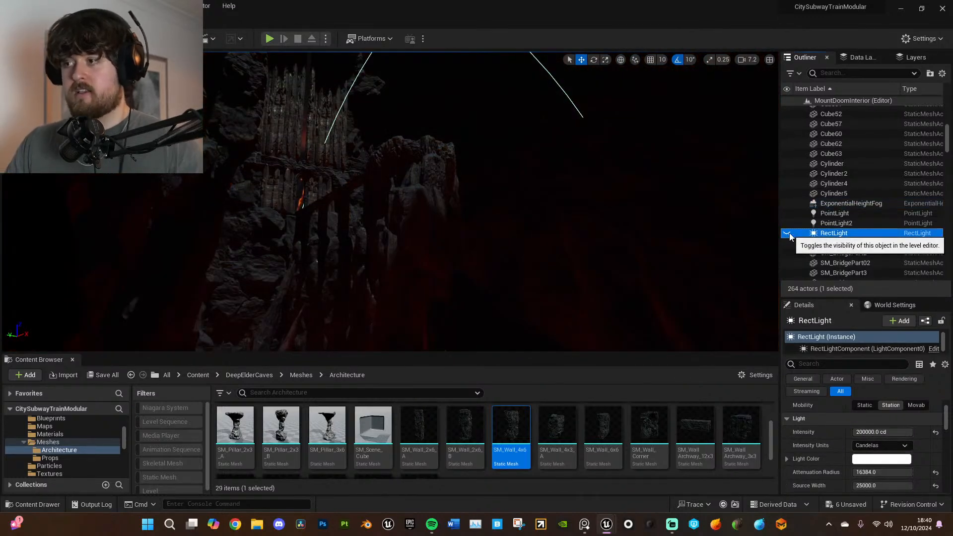
right_click_drag(498, 213, 498, 212)
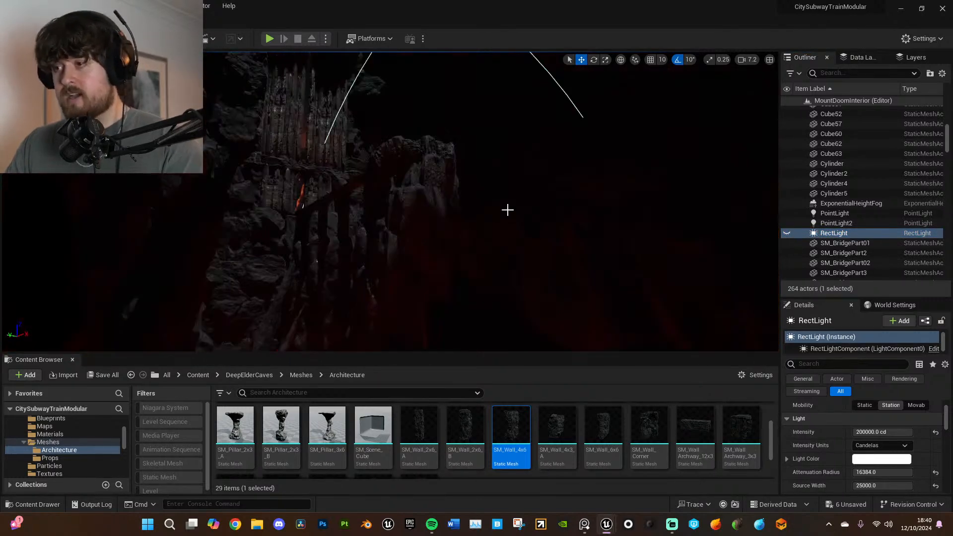
left_click(787, 233)
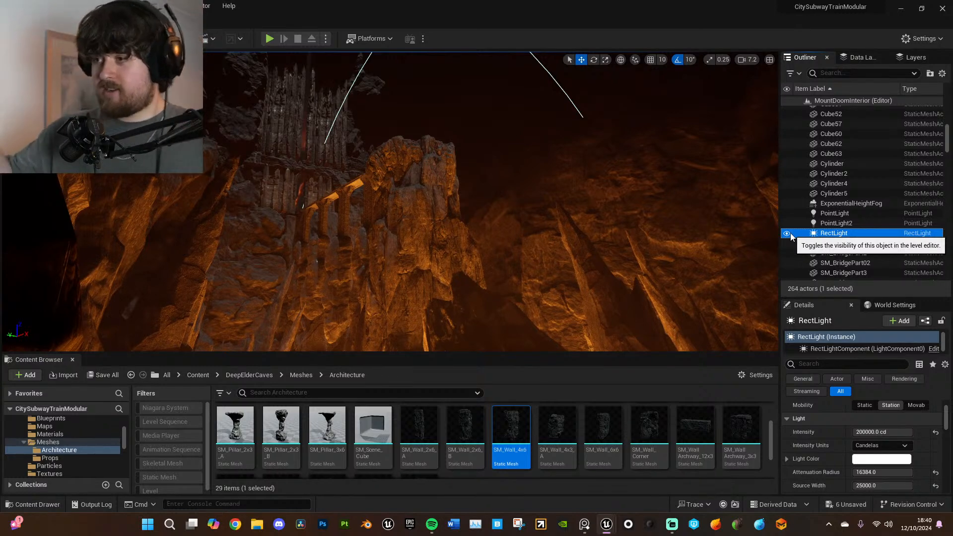
- Try a RectLight temperature of 1500, and set it to 1900 instead
scroll(883, 447, "down", 3)
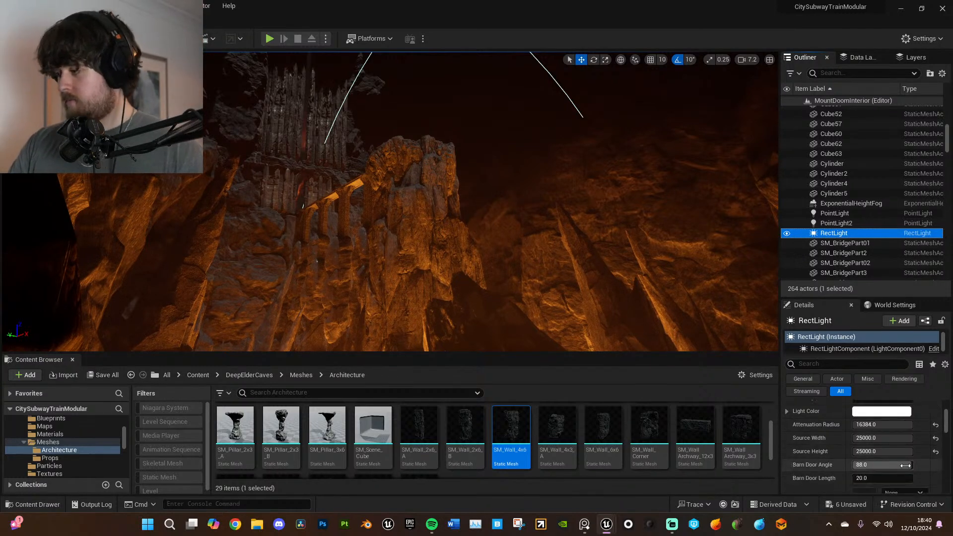
scroll(903, 460, "down", 3)
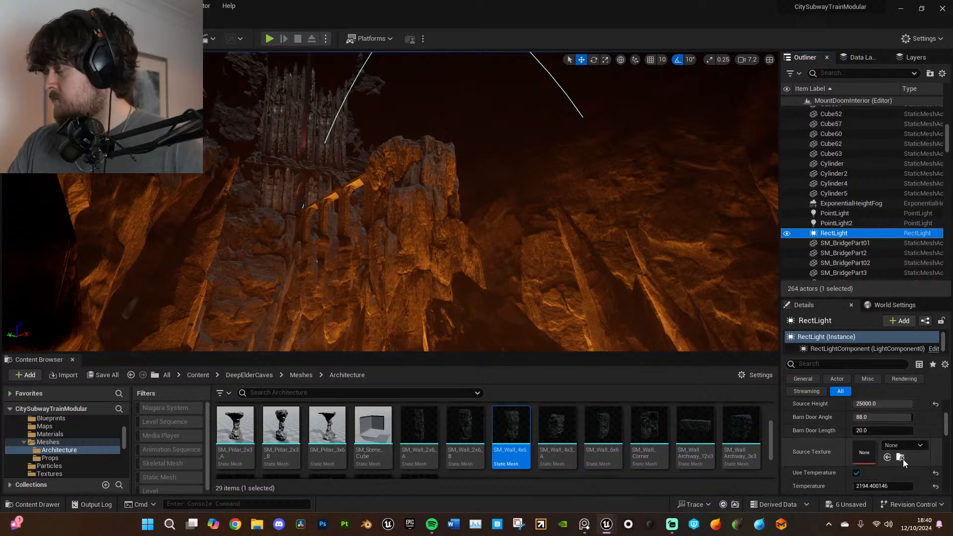
left_click(885, 455)
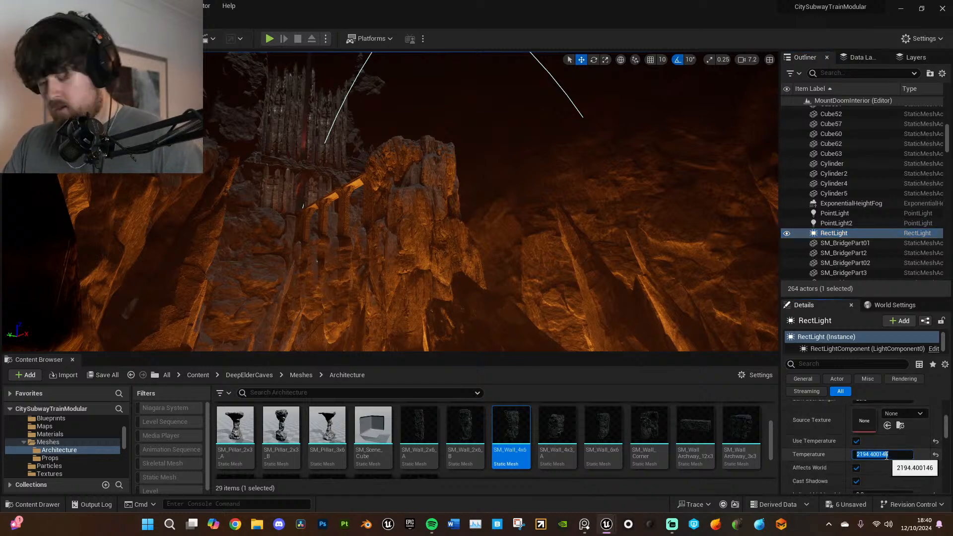
type("1500")
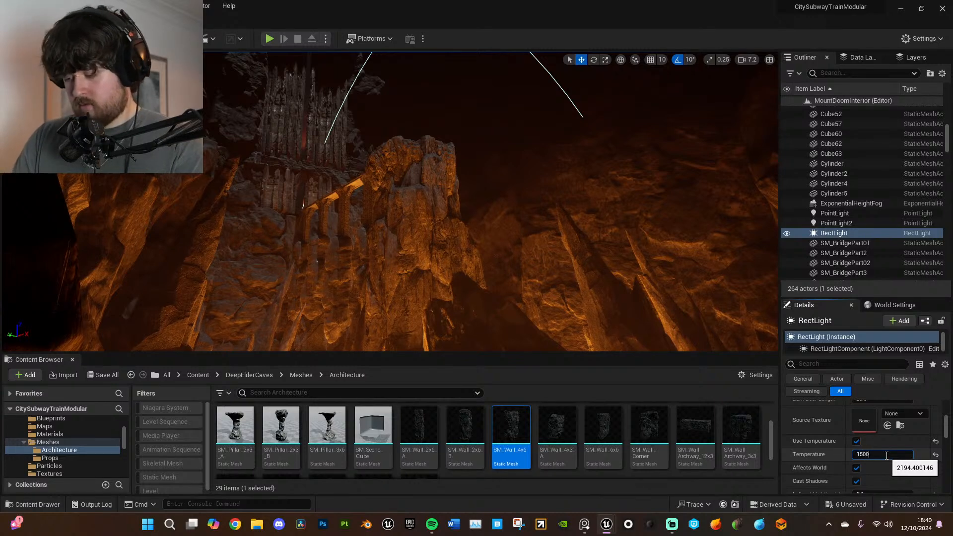
key("Return")
mouse_move(887, 456)
left_mouse_down()
mouse_move(862, 455)
mouse_move(877, 455)
left_mouse_up()
left_click(877, 455)
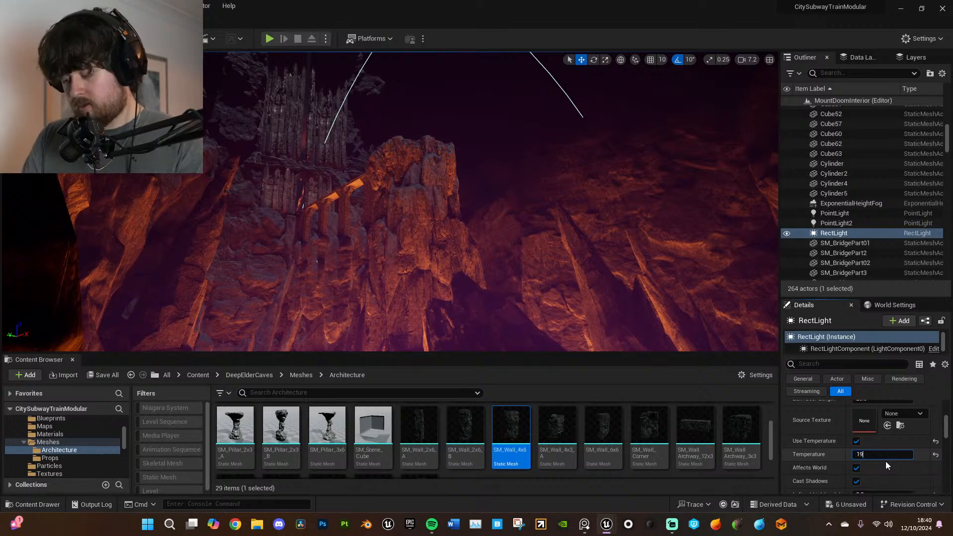
key("Return")
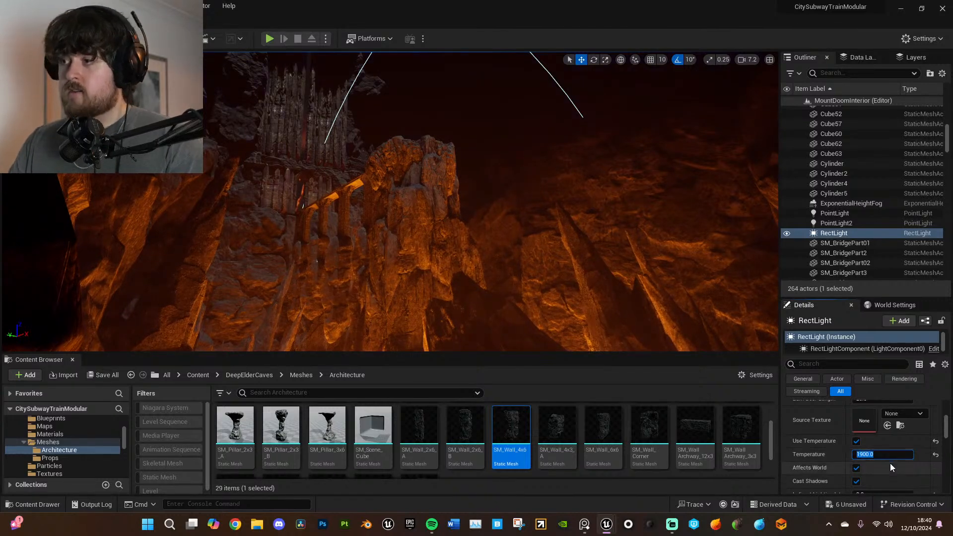
right_click_drag(586, 221, 590, 257)
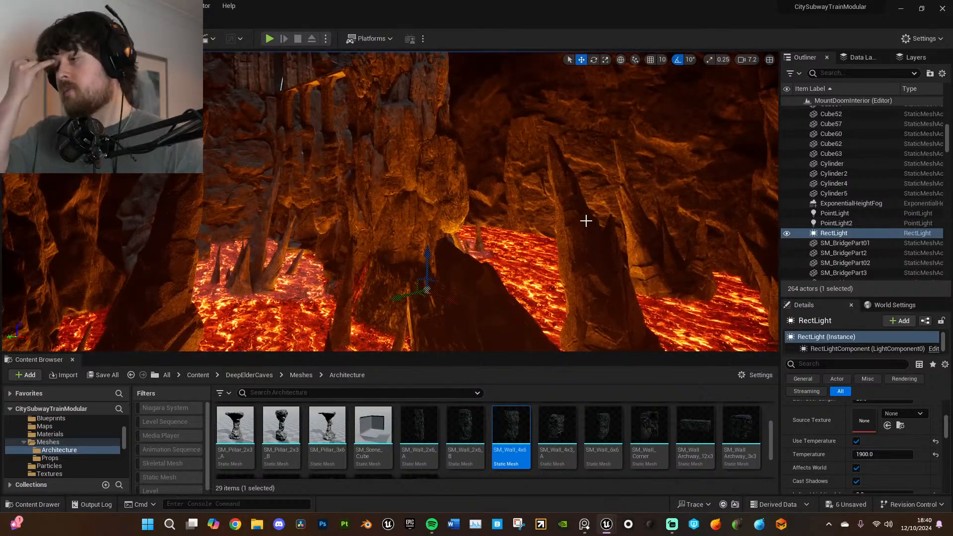
right_click_drag(577, 220, 541, 236)
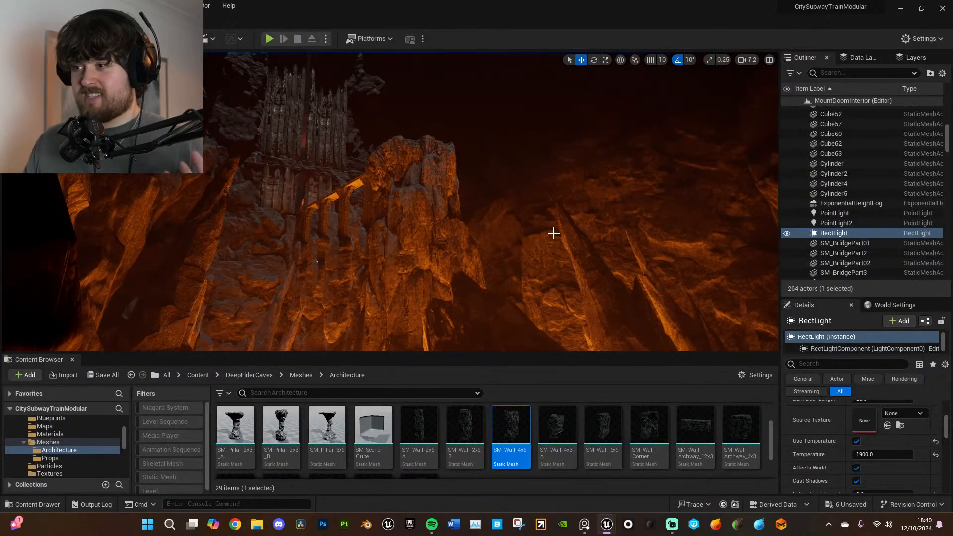
- Switch to the reference board, examine the fiery lighting around the cliff, and return to the Unreal Editor level
left_click(584, 525)
middle_click_drag(858, 253, 601, 260)
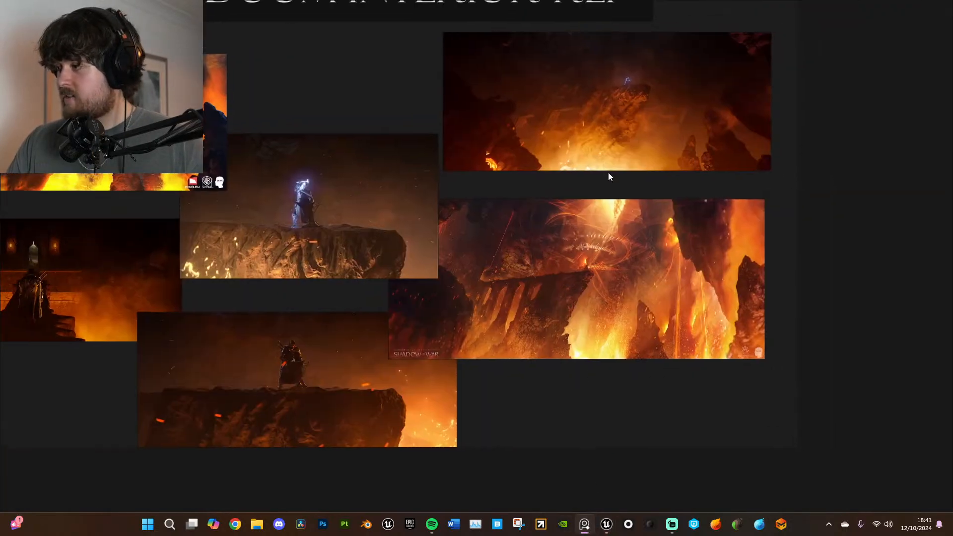
scroll(705, 99, "up", 5)
middle_click_drag(705, 99, 737, 212)
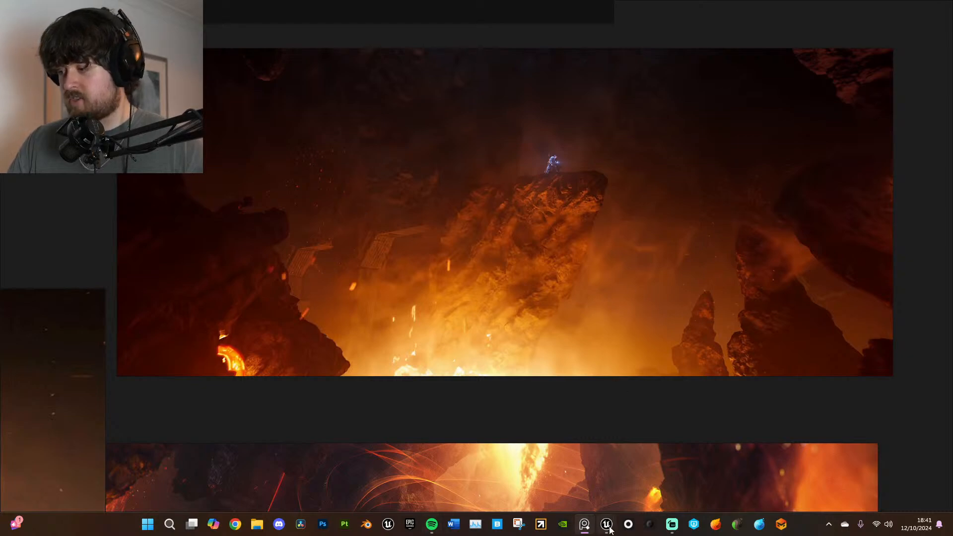
mouse_move(606, 526)
left_click(585, 462)
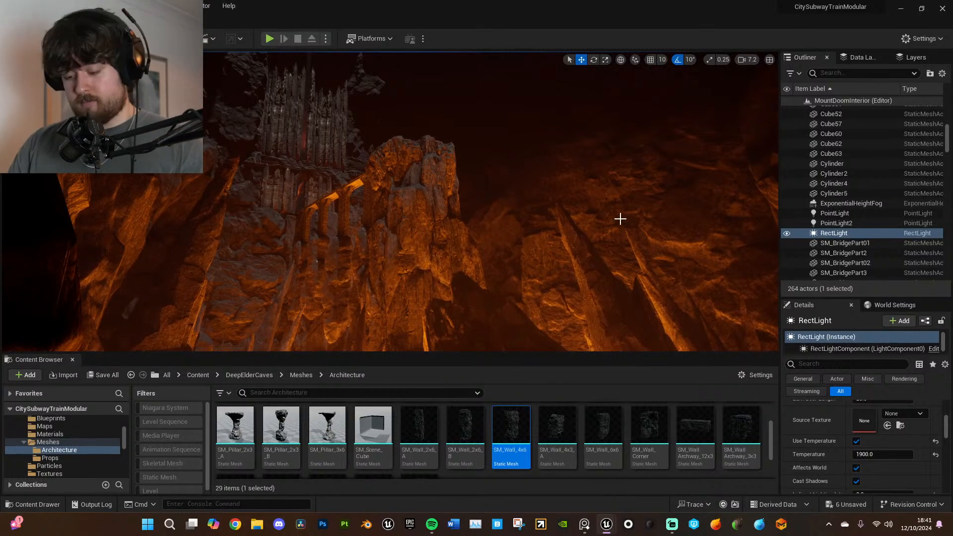
mouse_move(634, 221)
right_mouse_down()
mouse_move(633, 274)
mouse_move(556, 265)
mouse_move(496, 209)
mouse_move(499, 268)
mouse_move(474, 283)
mouse_move(477, 184)
mouse_move(477, 209)
mouse_move(633, 221)
right_mouse_up()
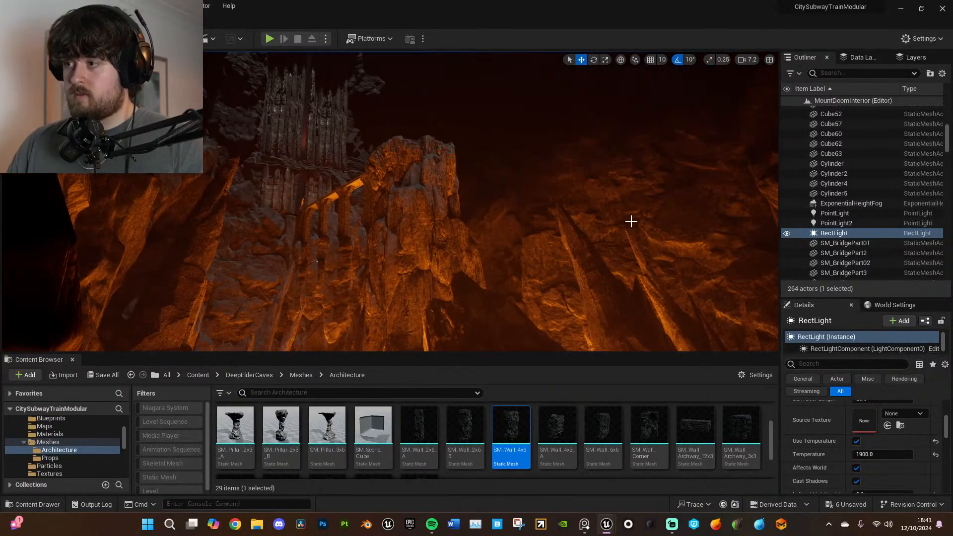
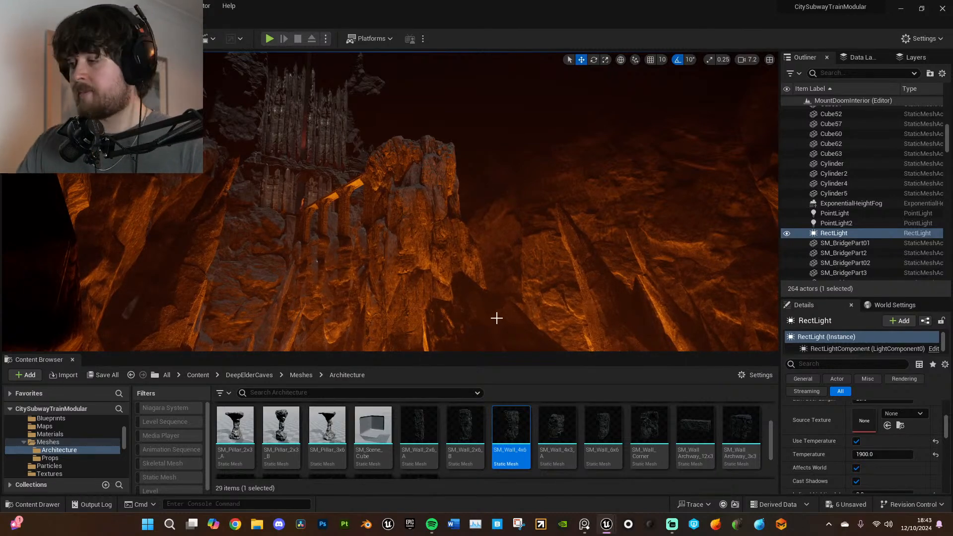
- Enlarge the viewport slightly and show the project's top-level Content folder
left_click_drag(494, 356, 492, 365)
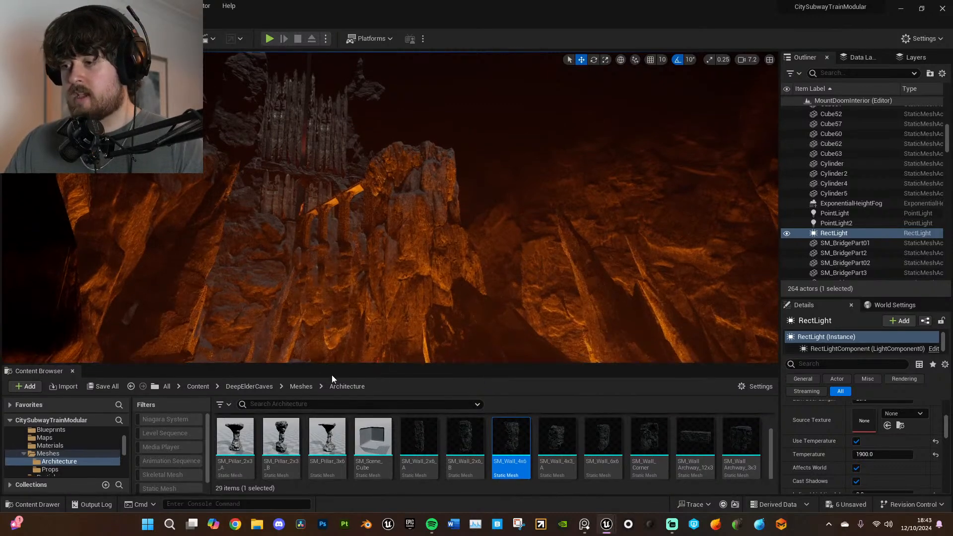
left_click(203, 387)
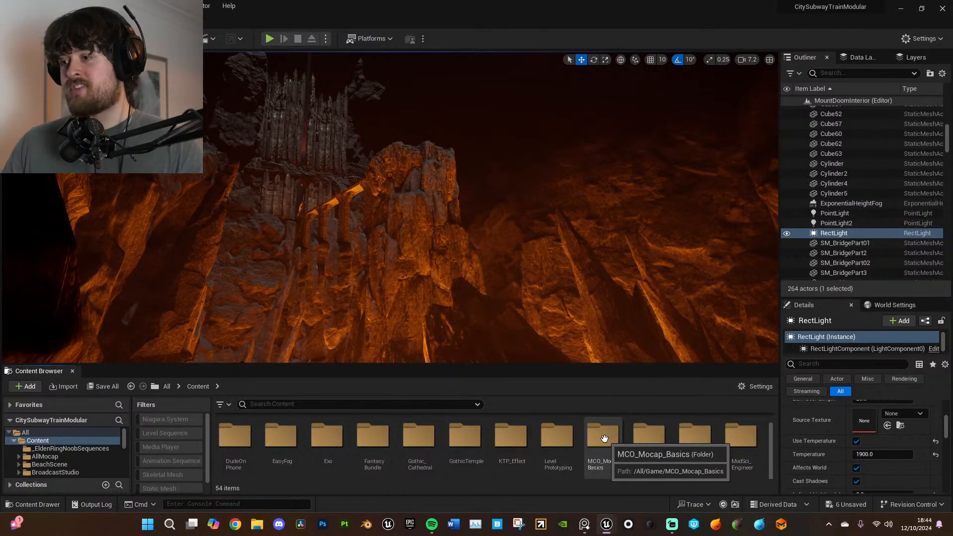
- Fly down to the base of the rock pillar and inspect the lighting where it meets the lava
key("w")
right_click_drag(596, 349, 536, 341)
key("s")
key("q")
key("e")
key("w")
key("d")
key("s")
key("e")
key("d")
key("s")
key("q")
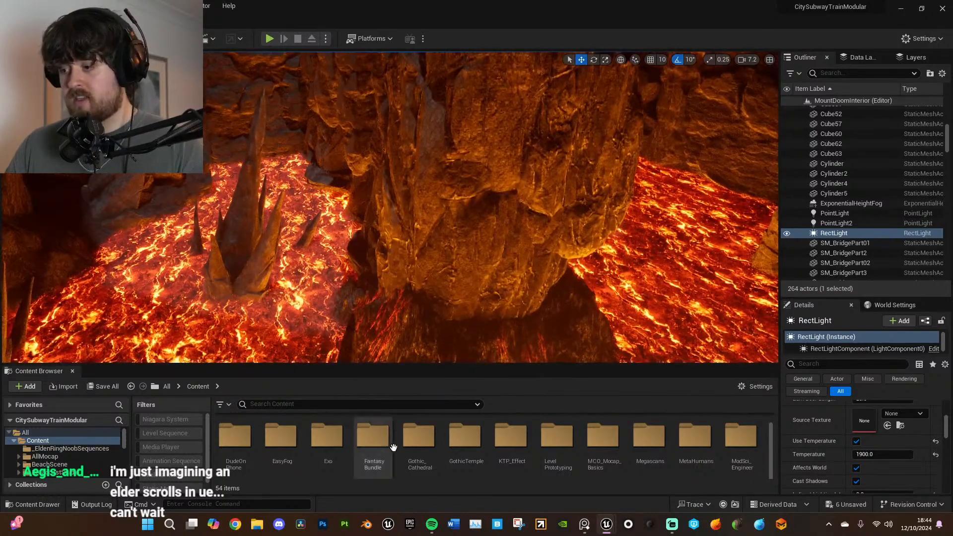
- Look through the project's content folders and open the Maps folder inside Brushify
scroll(645, 457, "down", 3)
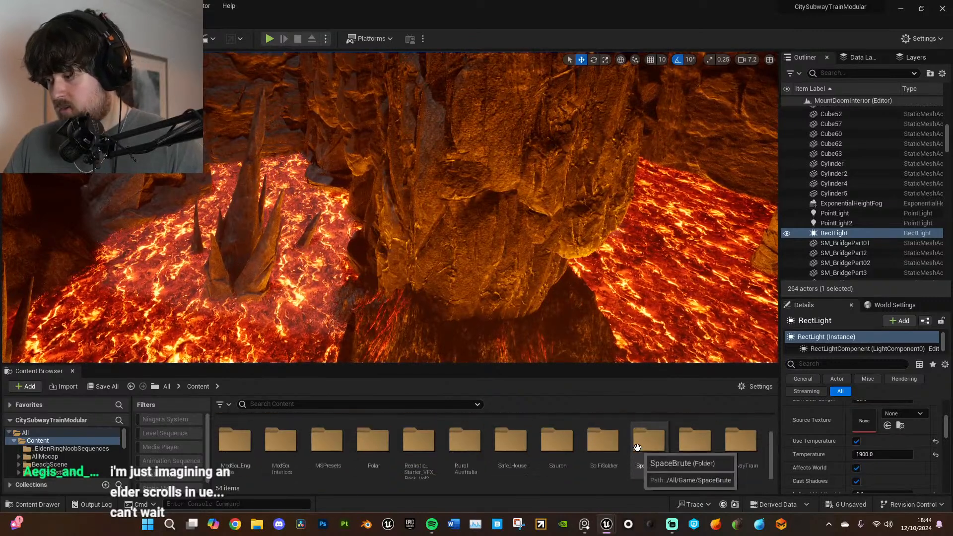
scroll(546, 457, "up", 3)
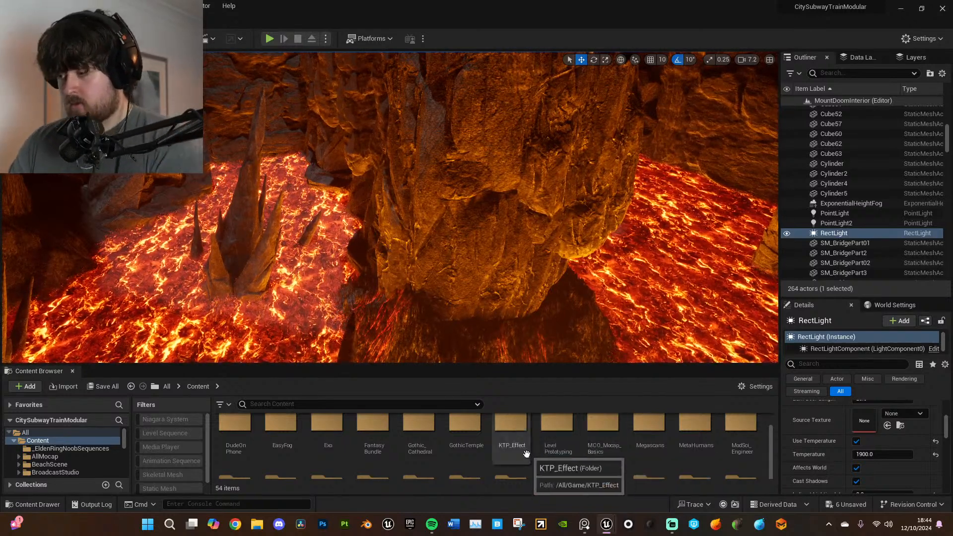
scroll(497, 467, "up", 2)
left_click(417, 432)
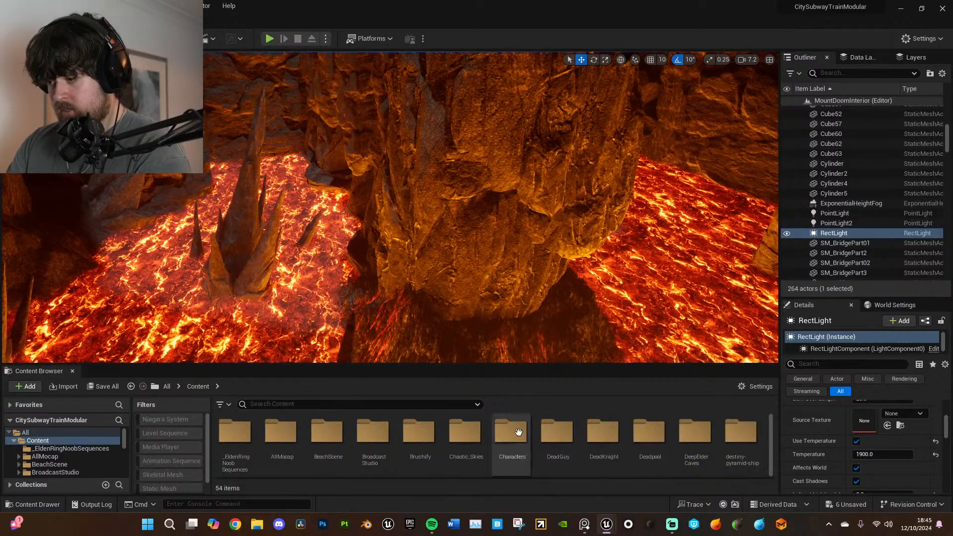
double_click(417, 433)
double_click(318, 432)
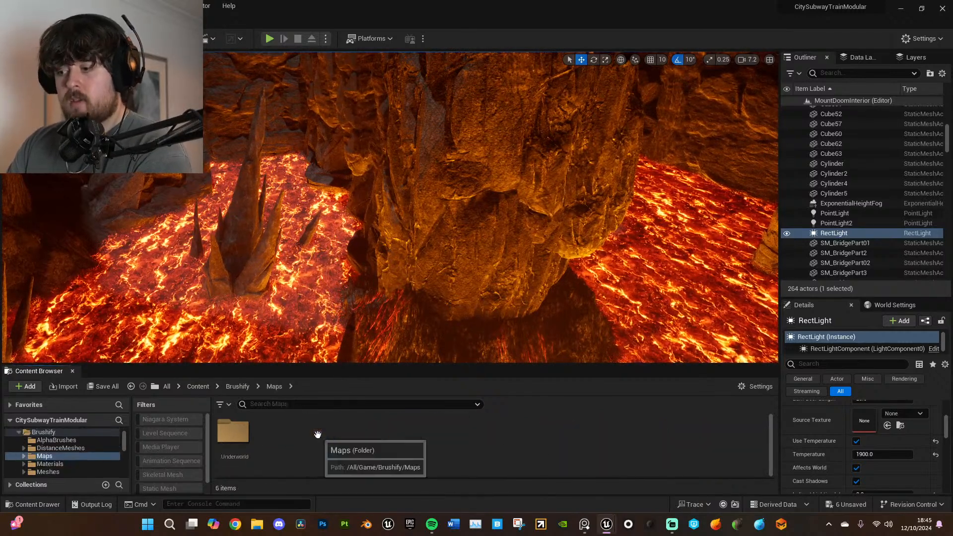
- Open the Decals folder inside Underworld's Assets and Lava folders
double_click(231, 437)
double_click(231, 434)
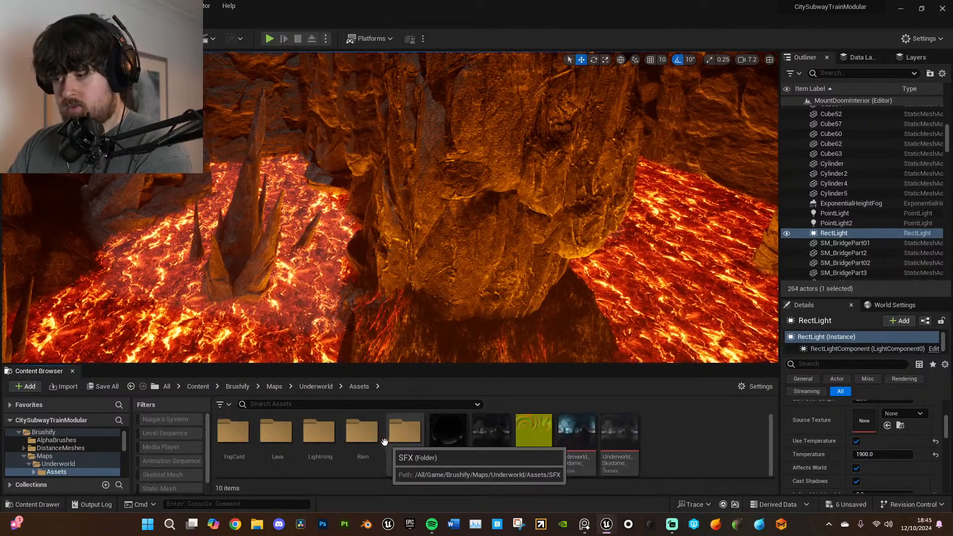
double_click(276, 432)
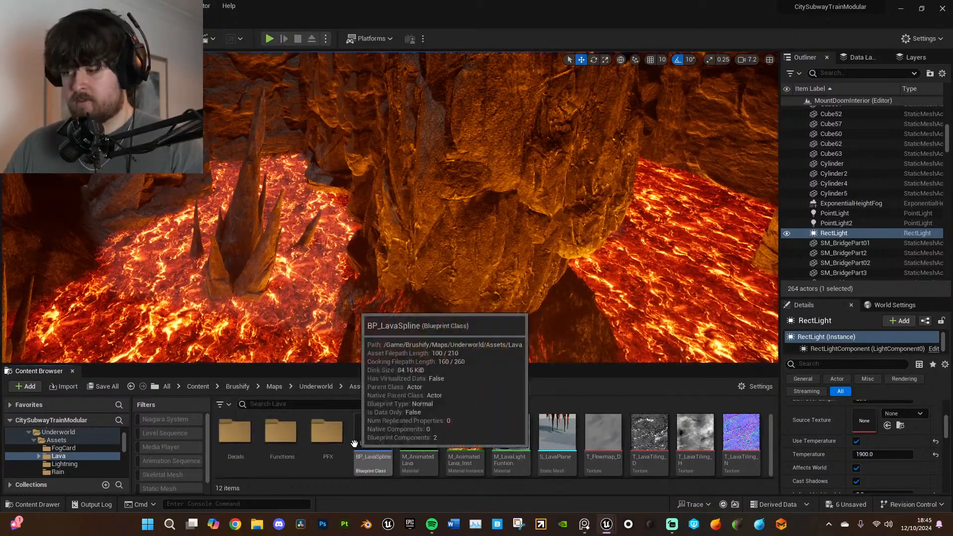
double_click(235, 431)
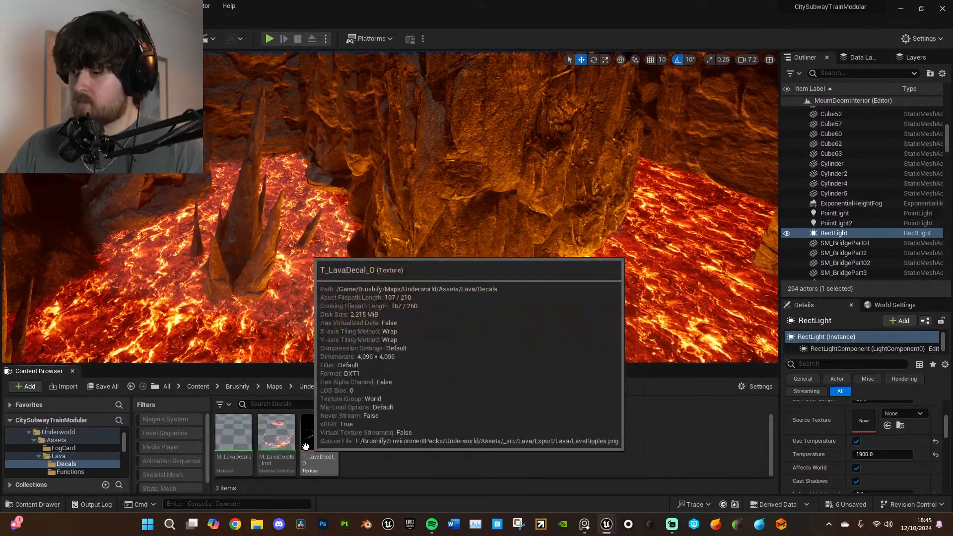
- Try placing the M_LavaDecals_Inst decal at the base of the rock pillar and scaling it up
left_click(277, 446)
left_click_drag(415, 332, 415, 332)
key("s")
right_click_drag(417, 332, 462, 326)
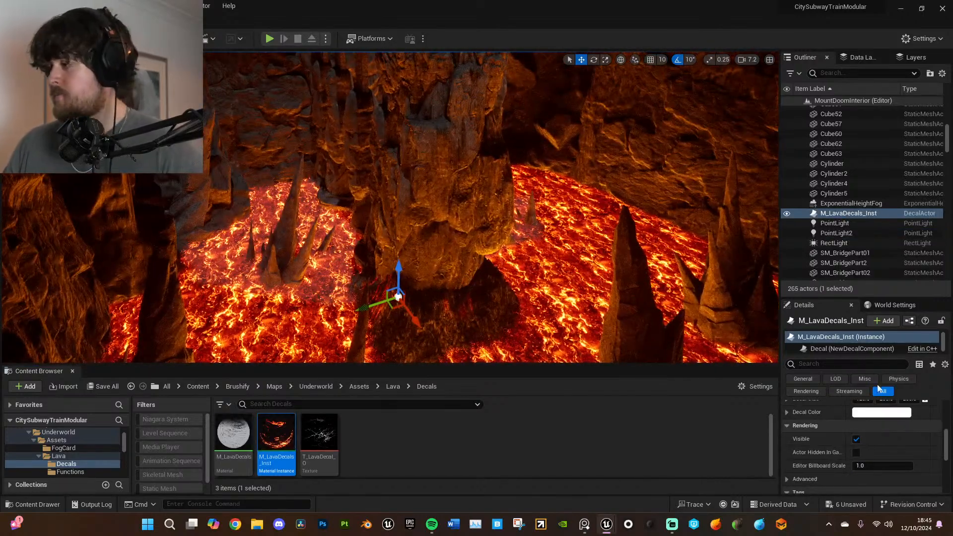
scroll(841, 416, "up", 9)
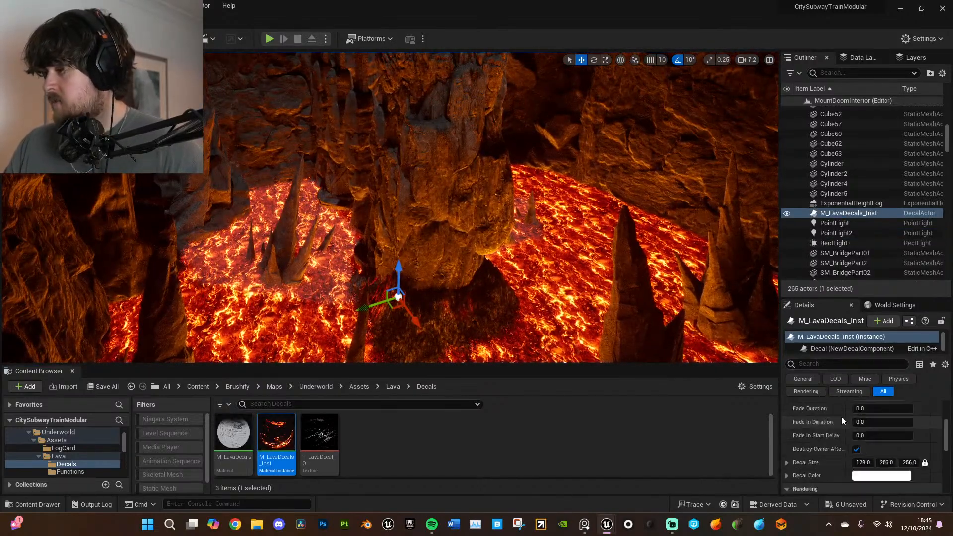
right_click_drag(561, 307, 586, 328)
key("r")
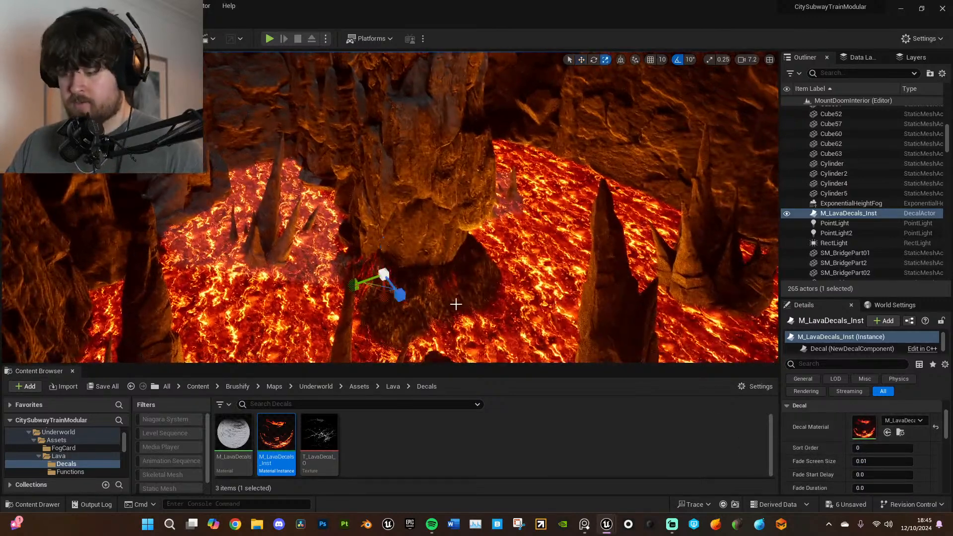
left_click_drag(383, 275, 408, 250)
- Try rotating the lava decal so its streaks run down the pillar's base, comparing local and world orientation
mouse_move(427, 248)
right_mouse_down()
mouse_move(405, 248)
mouse_move(411, 243)
right_mouse_up()
key("e")
right_click_drag(466, 262, 425, 270)
left_click_drag(370, 219, 403, 202)
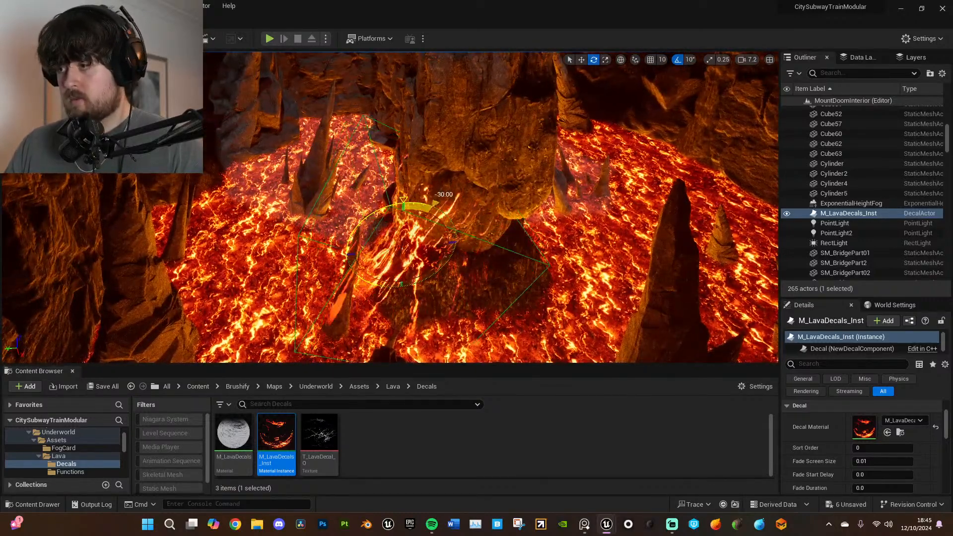
right_click_drag(402, 249, 425, 247)
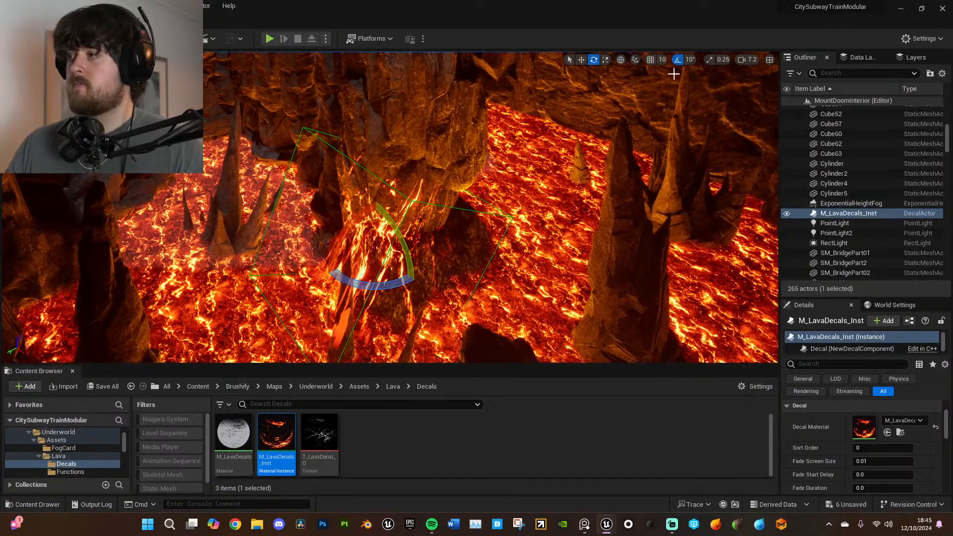
left_click(621, 60)
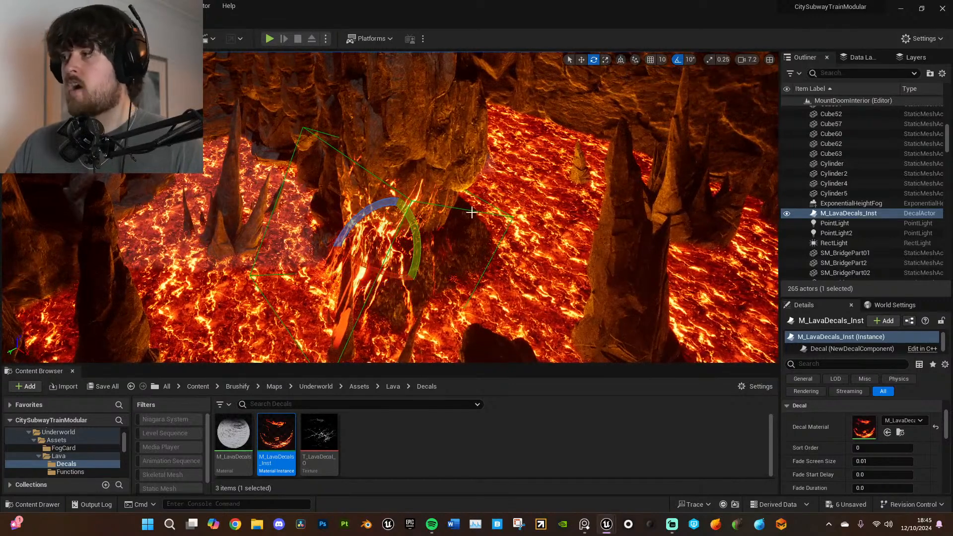
left_click(621, 60)
- Try repositioning and rescaling the lava decal around the pillar's base, and delete it from the level
key("w")
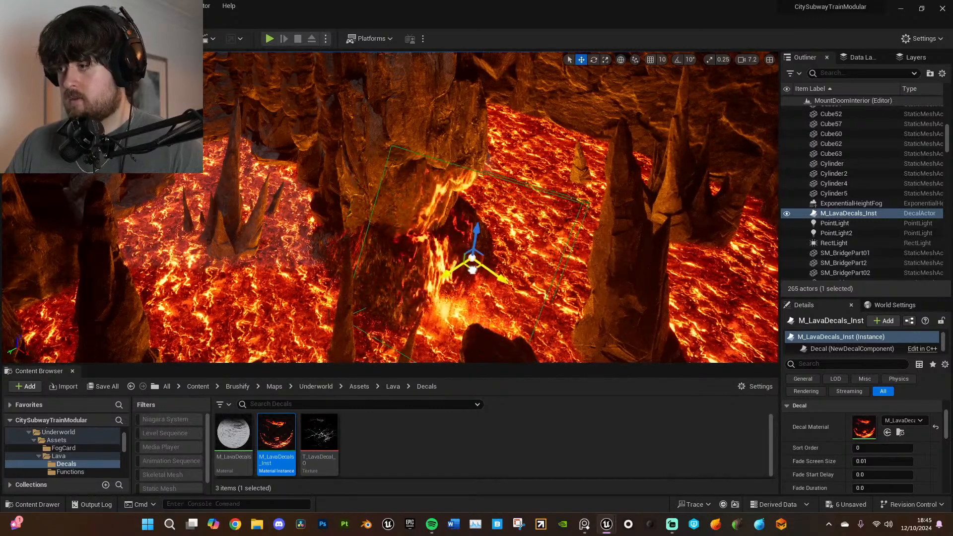
key("d")
right_click_drag(430, 281, 545, 244)
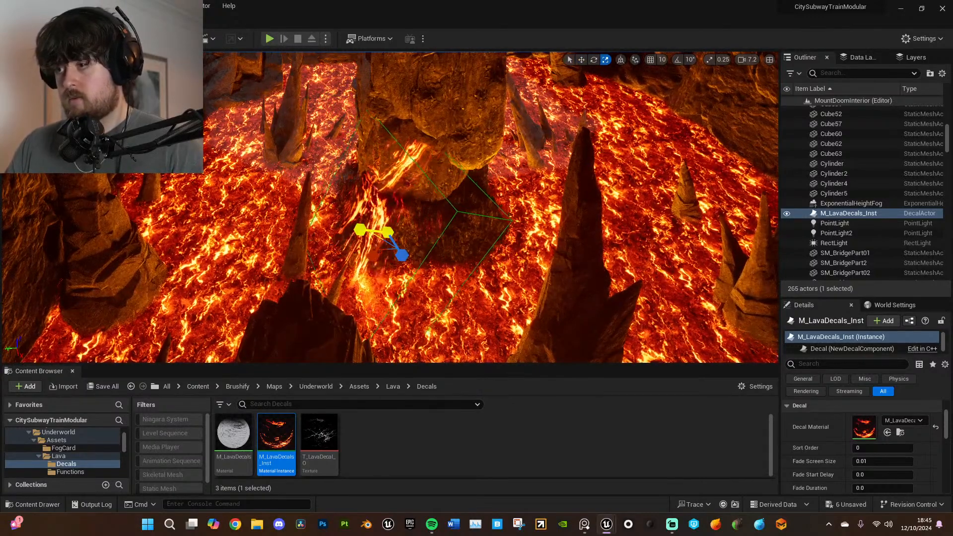
right_click_drag(403, 254, 380, 254)
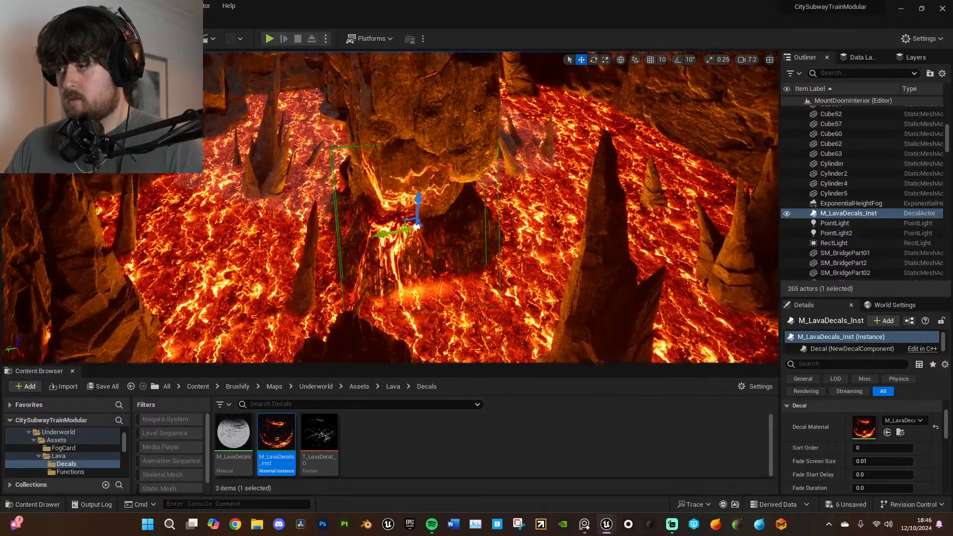
right_click_drag(522, 265, 522, 265)
key("Delete")
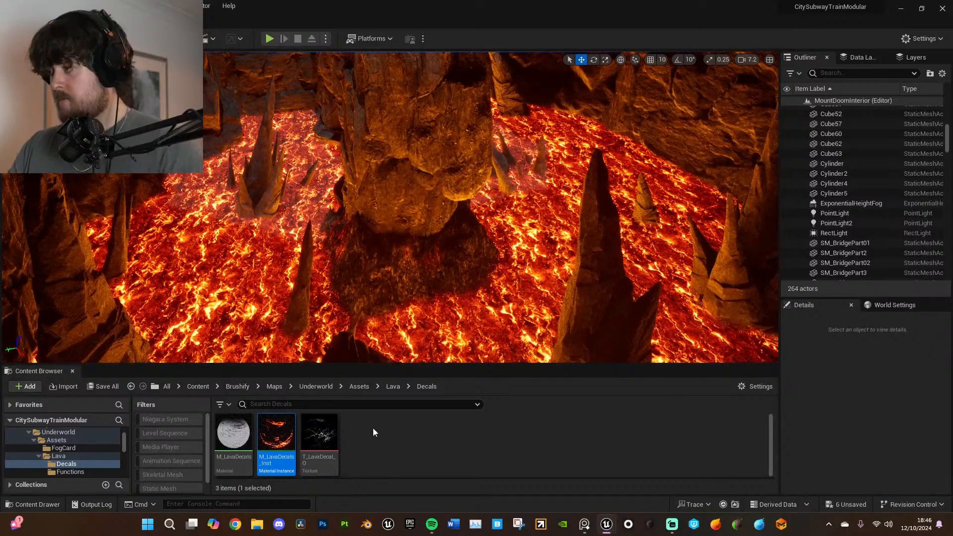
- Place a new M_LavaDecals_Inst decal on top of the rock pillar and scale it up to span the platform
right_click_drag(382, 221, 293, 344)
left_click_drag(307, 268, 304, 267)
right_click_drag(304, 267, 352, 208)
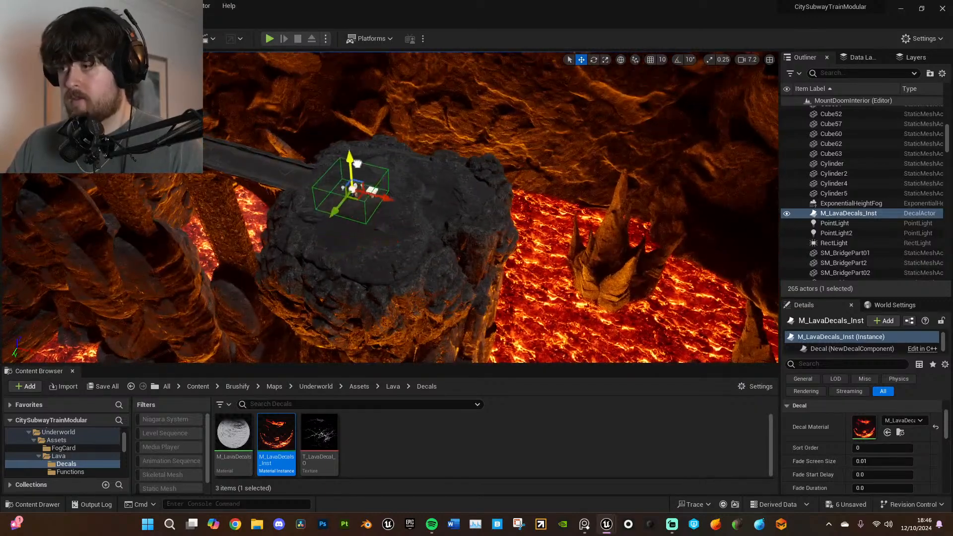
key("e")
right_click_drag(359, 162, 392, 195)
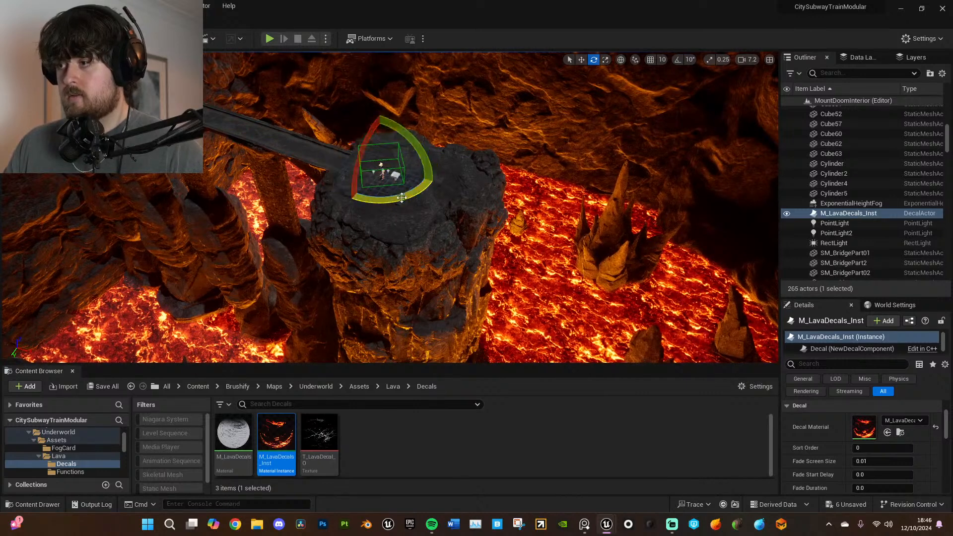
key("r")
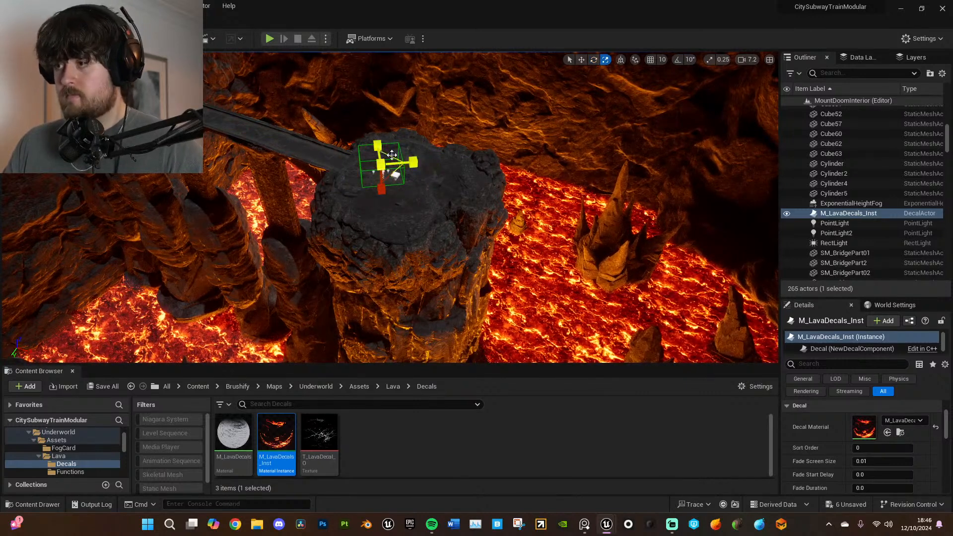
left_click_drag(381, 164, 362, 162)
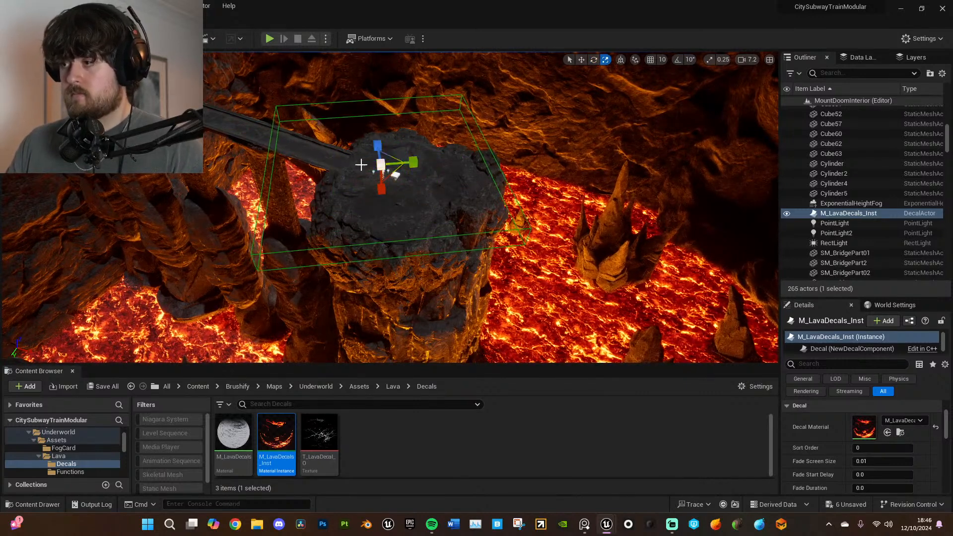
- Rotate the lava decal upright and move it down onto the rock at the pillar's base
key("e")
right_click_drag(380, 189, 440, 183)
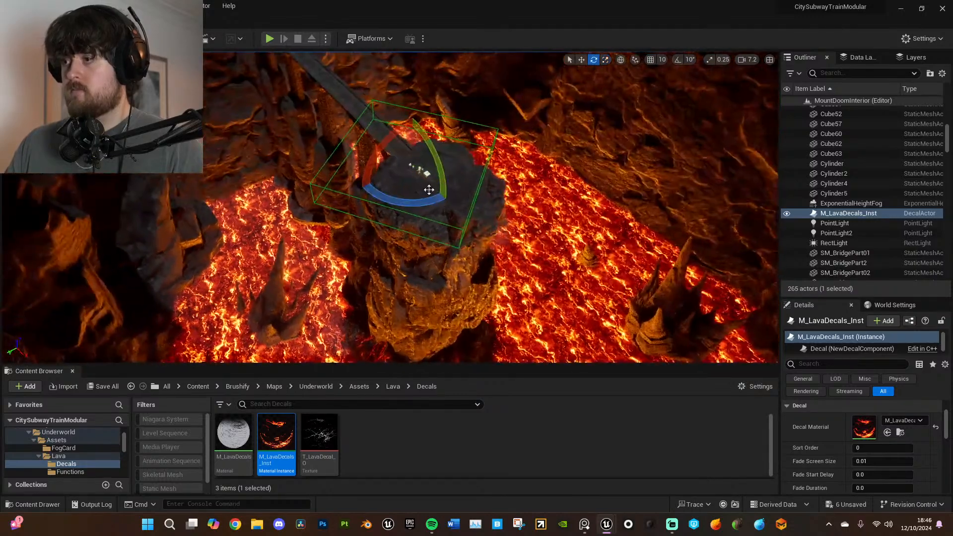
left_click_drag(391, 194, 392, 194)
key("w")
right_click_drag(453, 270, 368, 166)
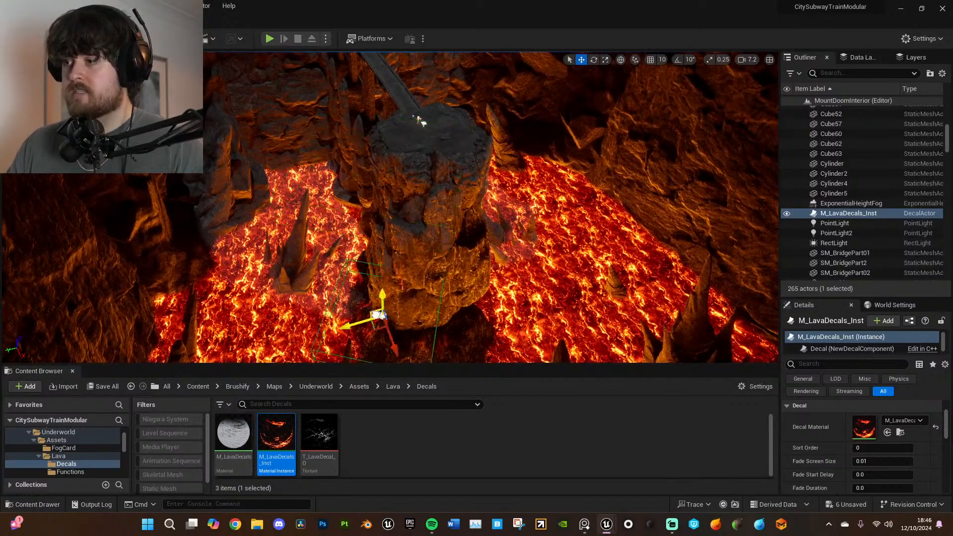
right_click_drag(420, 120, 410, 67)
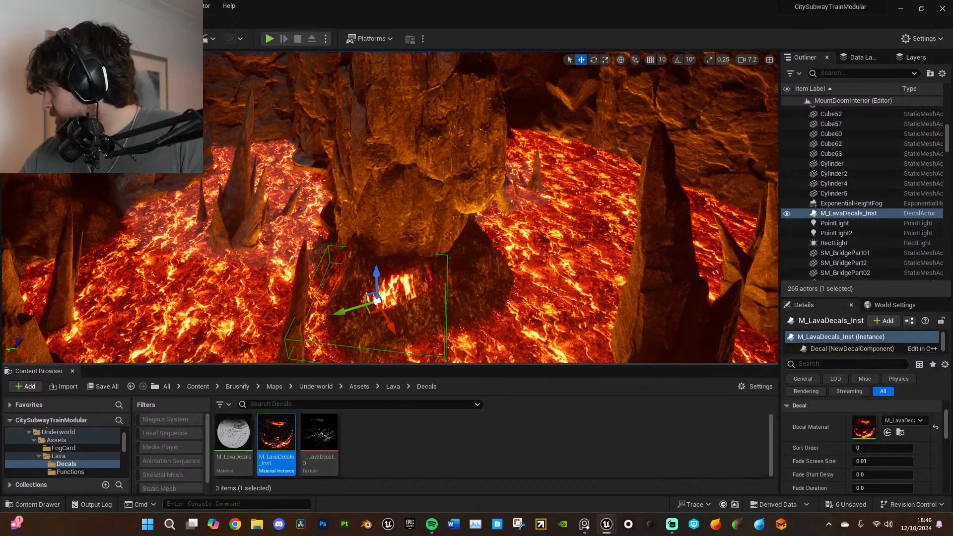
- Adjust the decal's rotation, position and scale so the lava streaks cover the front of the pillar's base
right_click_drag(410, 67, 439, 318)
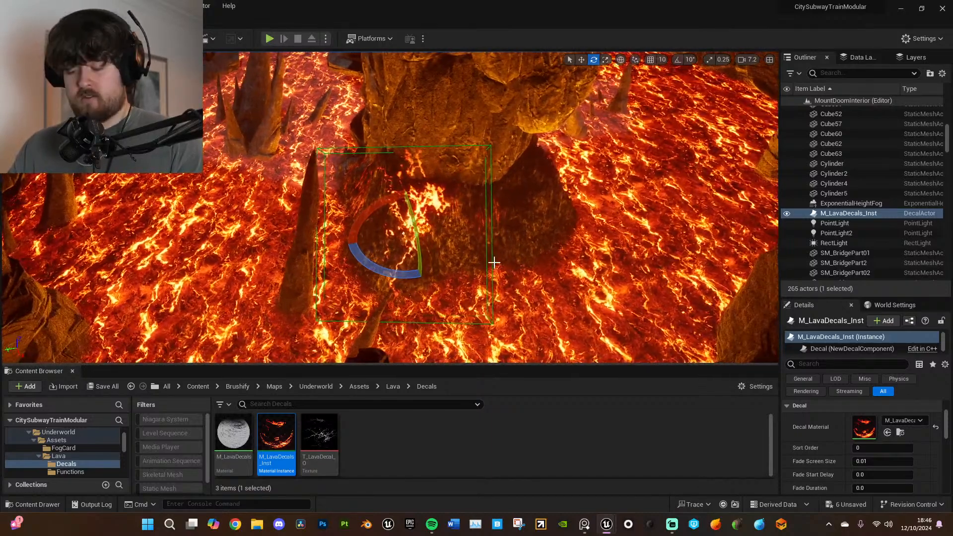
right_click_drag(494, 262, 447, 250)
key("w")
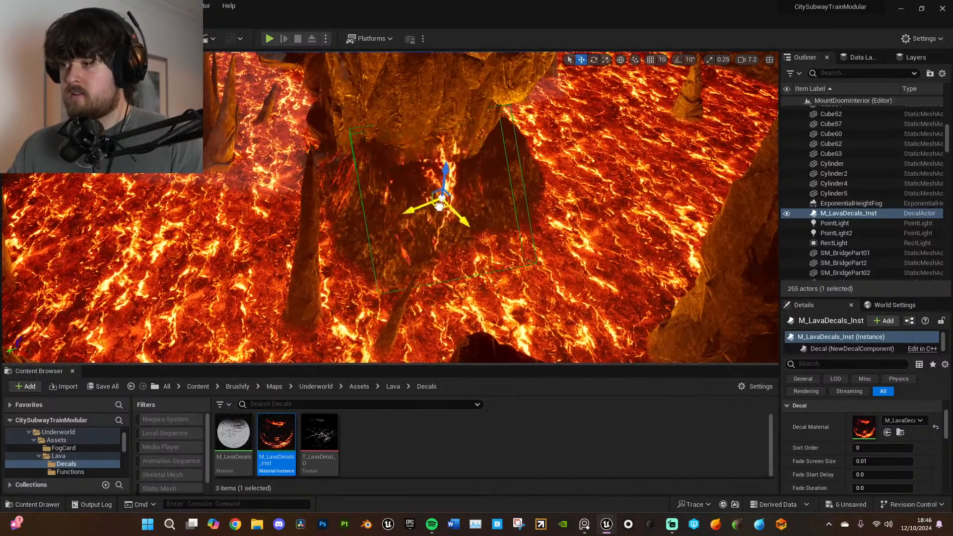
right_click_drag(435, 208, 410, 232)
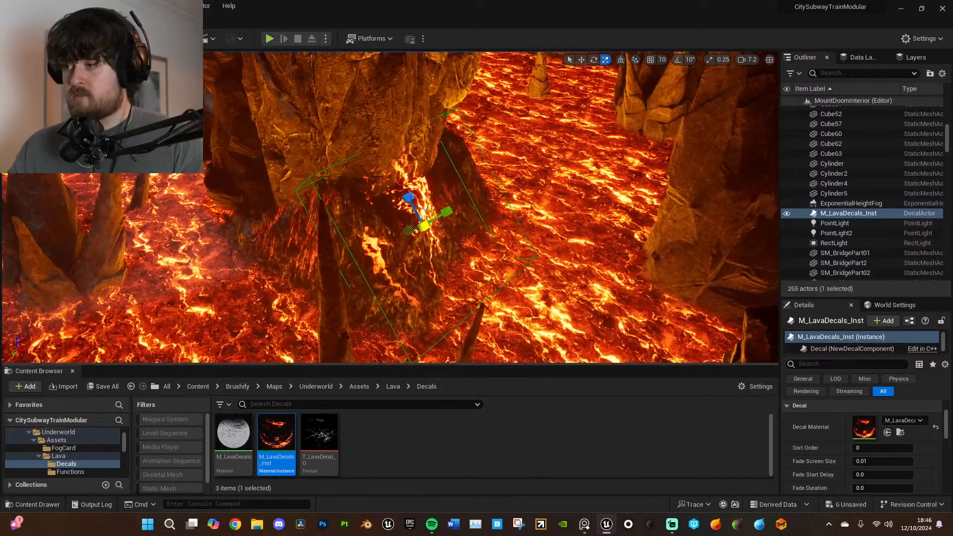
right_click_drag(532, 230, 499, 233)
key("e")
right_click_drag(397, 232, 399, 235)
key("w")
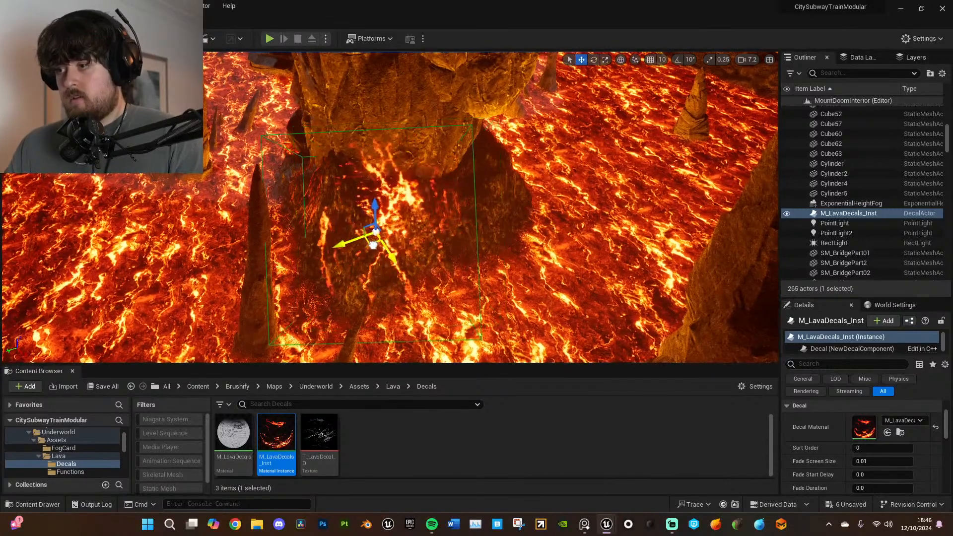
- Duplicate the lava decal onto the neighbouring side of the pillar's base, and rotate and position the copy to fit
left_click_drag(375, 236, 481, 243, "alt")
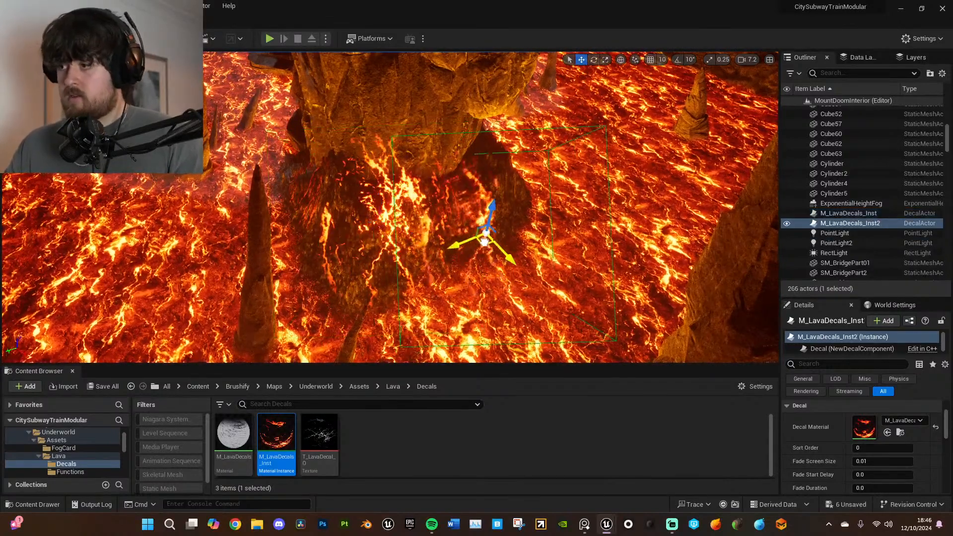
right_click_drag(520, 244, 519, 244)
key("e")
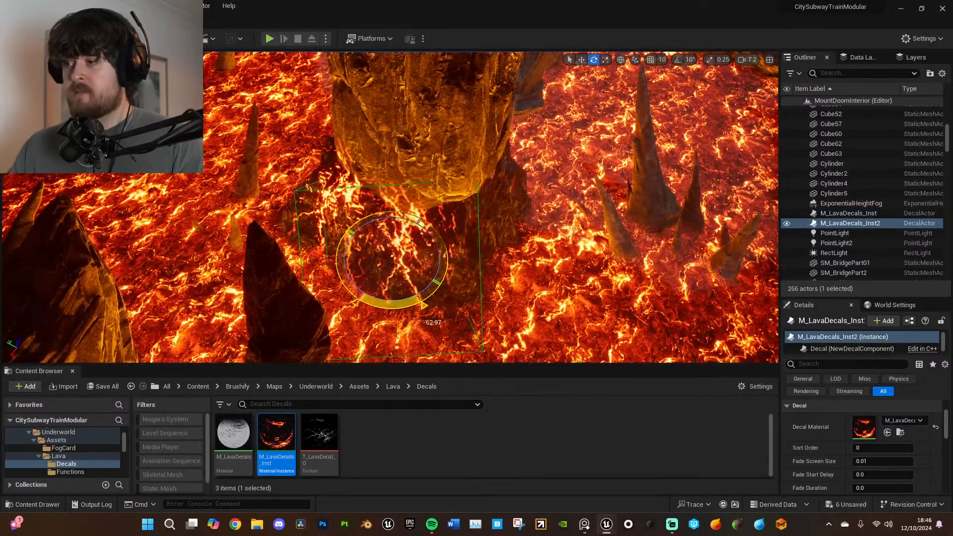
left_click_drag(376, 260, 410, 266)
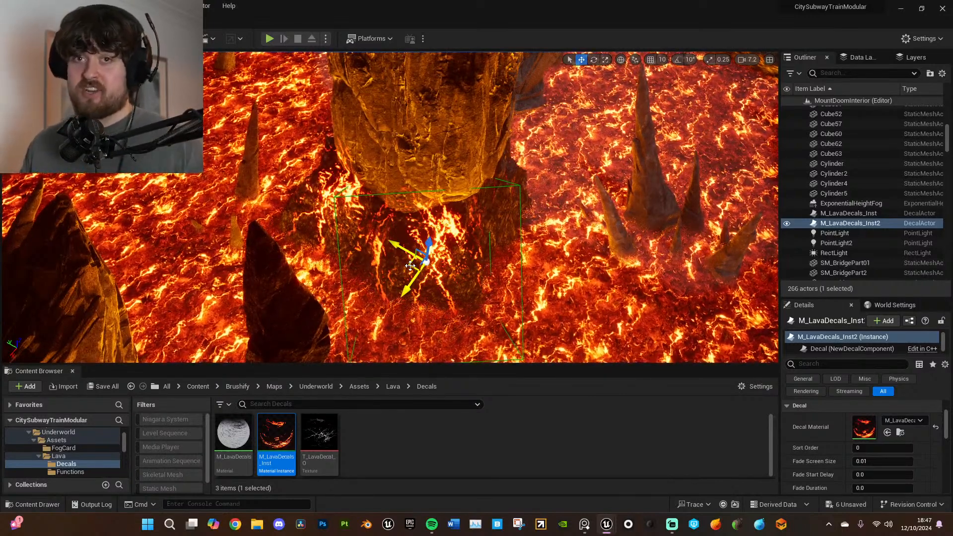
right_click_drag(494, 254, 513, 251)
key("r")
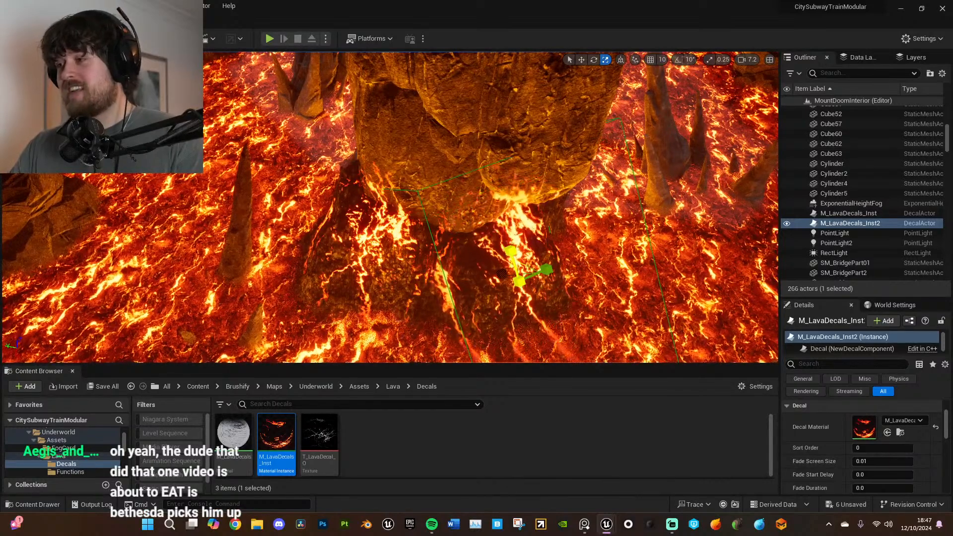
- Duplicate the lava decal again onto the next bare side of the pillar's base and turn the copy towards the rock
right_click_drag(545, 280, 397, 279)
key("w")
left_click_drag(327, 215, 465, 244, "alt")
key("e")
left_click_drag(440, 279, 477, 310)
right_click_drag(476, 310, 462, 285)
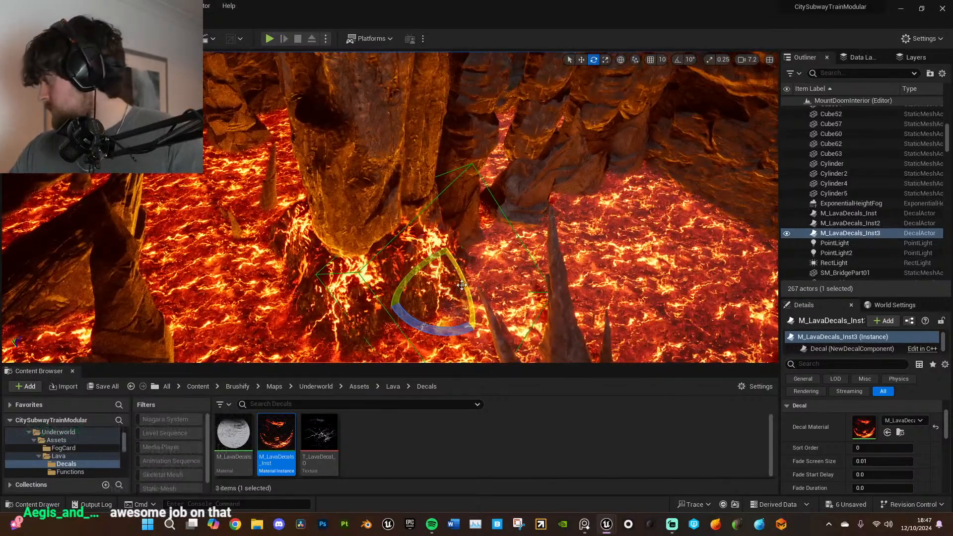
right_click_drag(552, 225, 521, 203)
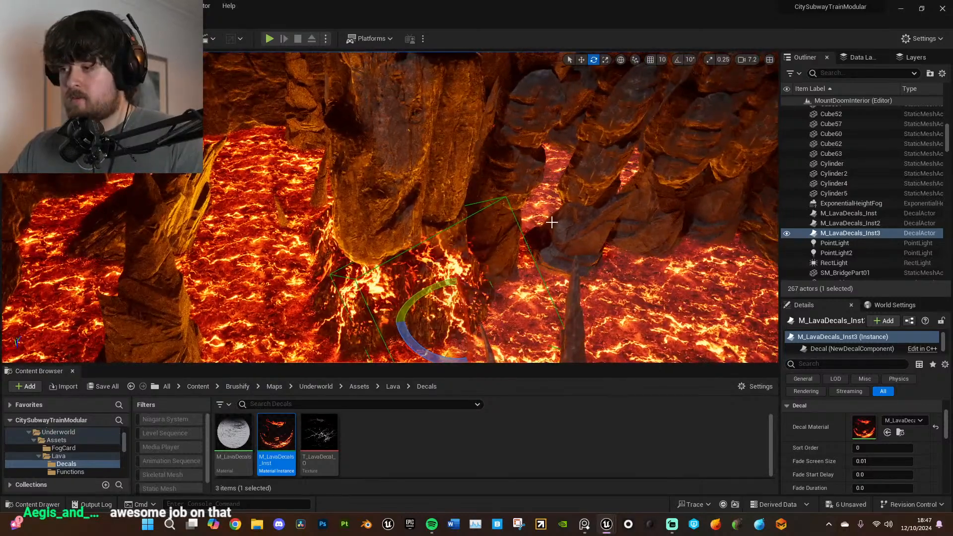
- Switch to local orientation, and rotate and shift the third lava decal against the pillar's base
left_click(623, 62)
right_click_drag(561, 129, 552, 194)
left_click_drag(464, 184, 489, 196)
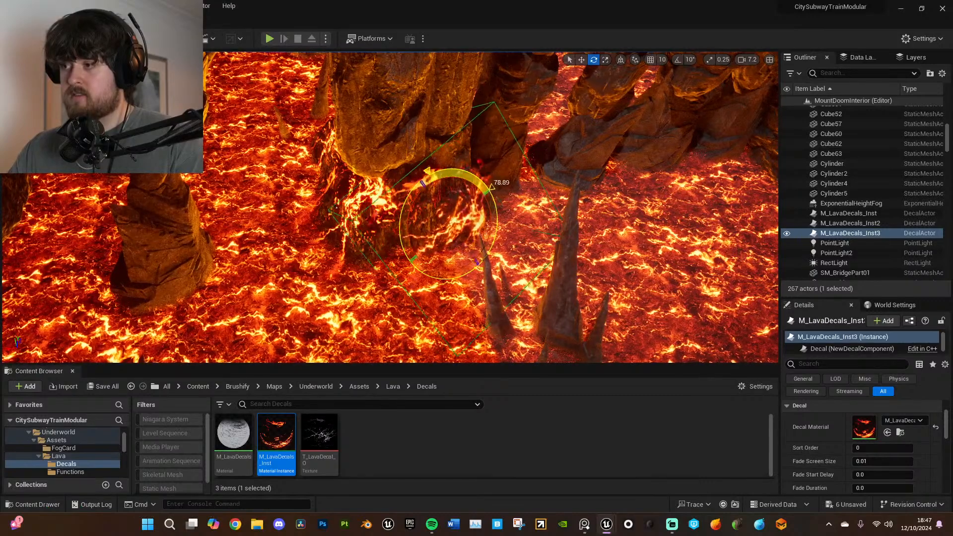
key("w")
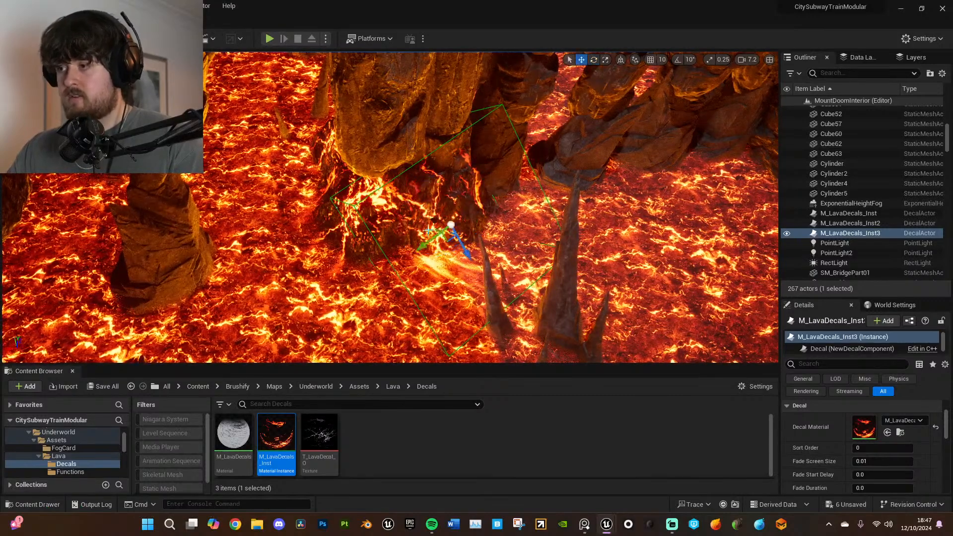
- Return to world orientation and duplicate the third decal onto the remaining bare side of the pillar's base
right_click_drag(450, 217, 431, 181)
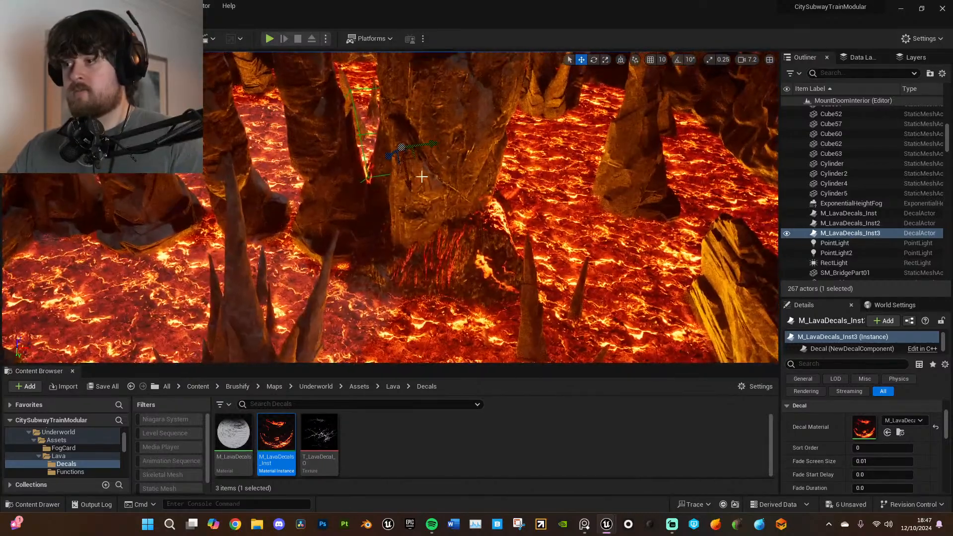
left_click(620, 59)
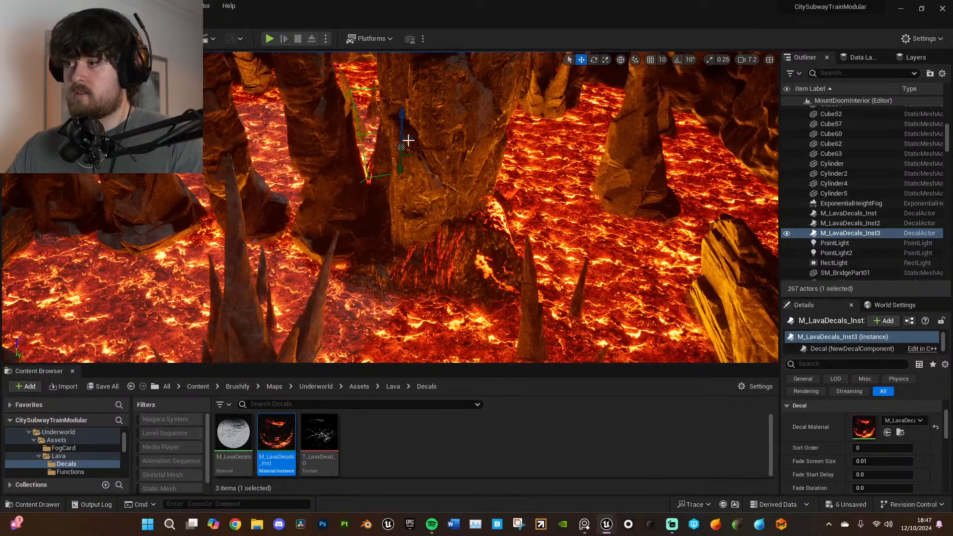
left_click_drag(409, 153, 427, 271, "alt")
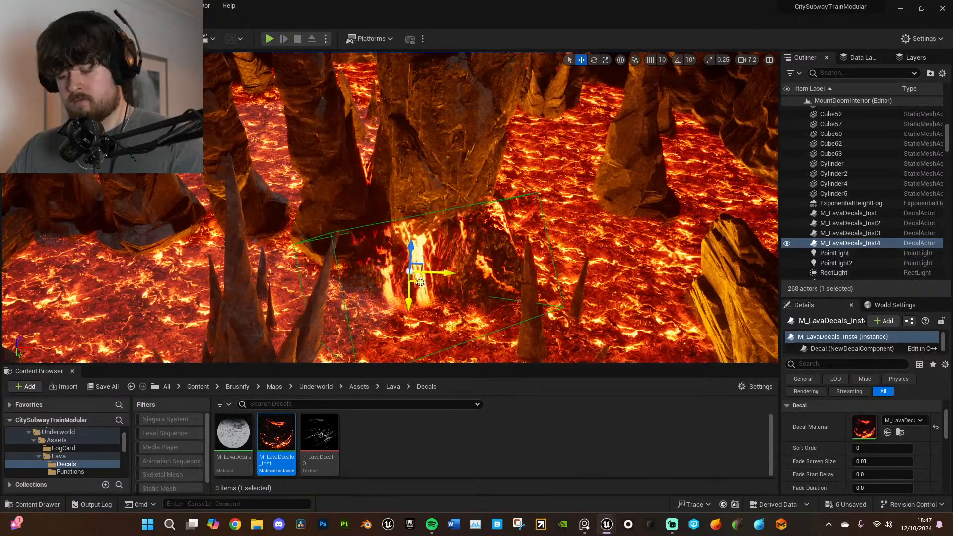
- Rotate the fourth lava decal and shift it against the pillar's base so the lava streaks run up the rock
key("e")
left_click_drag(361, 290, 357, 293)
key("w")
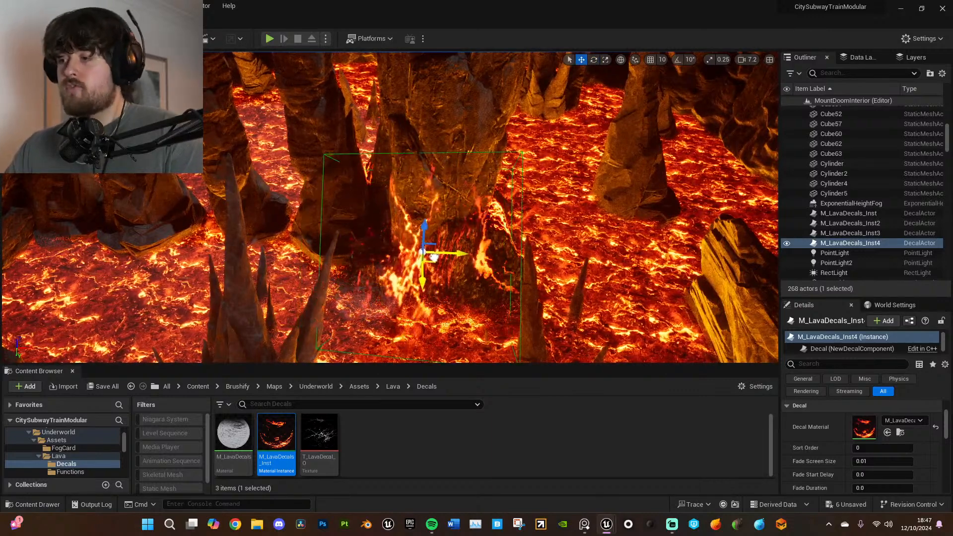
left_click_drag(437, 241, 432, 254)
right_click_drag(525, 292, 504, 284)
right_click_drag(396, 224, 396, 225)
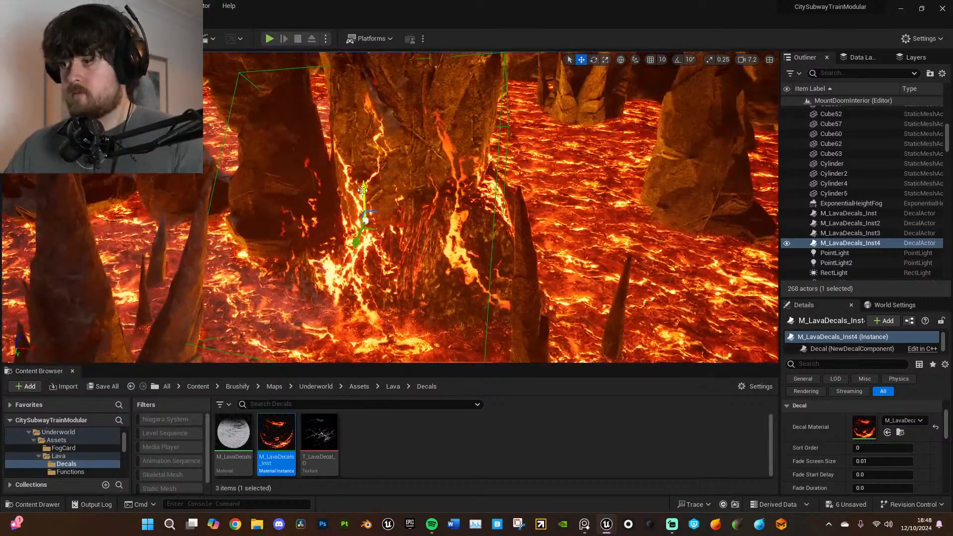
left_click_drag(370, 258, 370, 256)
right_click_drag(488, 218, 489, 219)
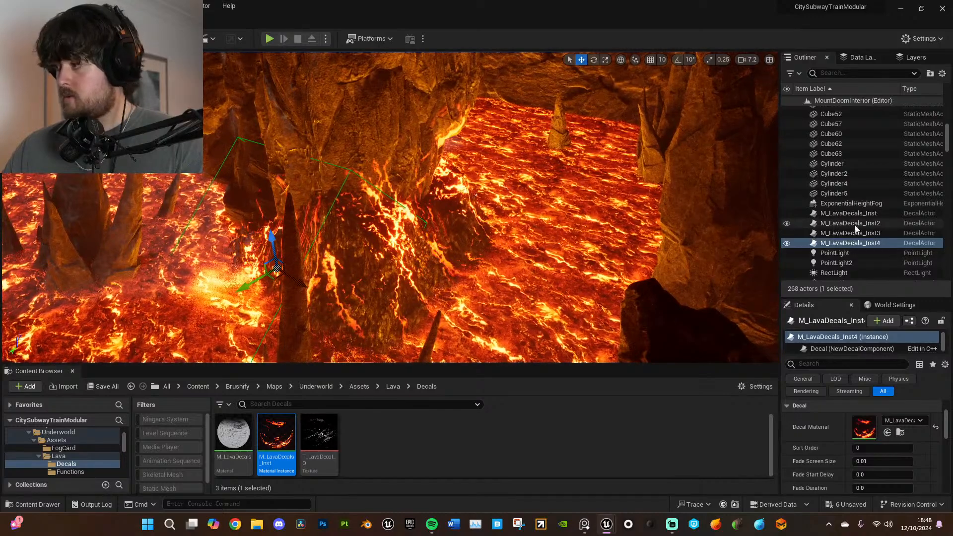
- Reposition the third lava decal, M_LavaDecals_Inst3, so its lava streaks cover its side of the pillar's base
double_click(849, 233)
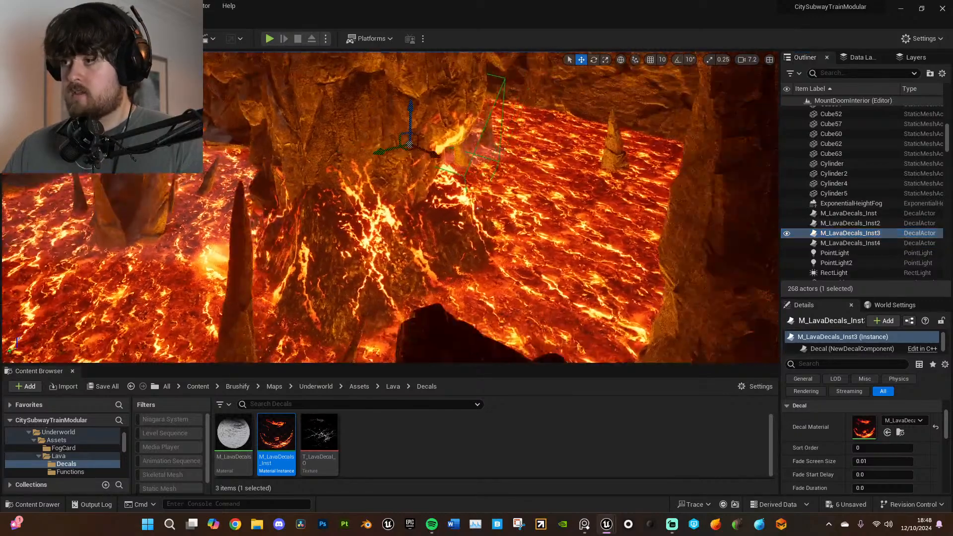
right_click_drag(602, 145, 602, 144)
right_click_drag(475, 235, 475, 235)
left_click_drag(468, 277, 467, 274)
right_click_drag(719, 276, 719, 276)
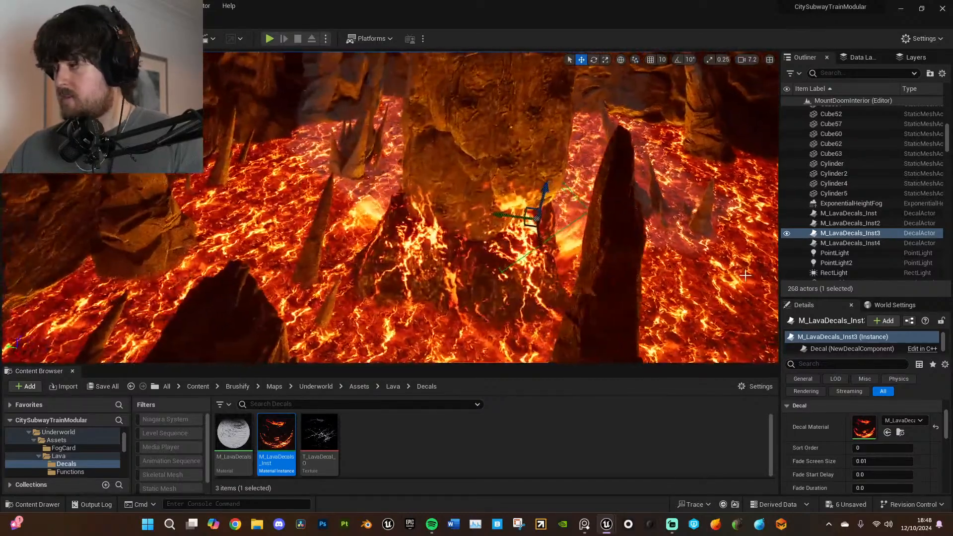
- Adjust the positions of the second and first lava decals on the pillar's base and end the decal editing
left_click(850, 223)
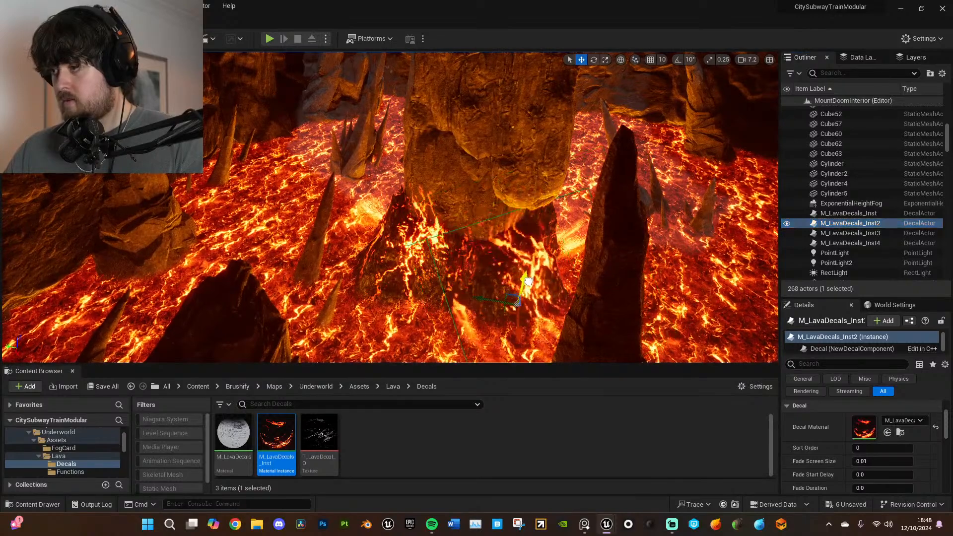
left_click(836, 215)
right_click_drag(646, 234, 645, 234)
left_click_drag(454, 241, 453, 276)
left_click(574, 269)
right_click_drag(575, 269, 564, 283)
- Browse the Underworld asset folders, including Lava, Functions, SFX and FogCard, for effects to add to the scene
left_click(361, 387)
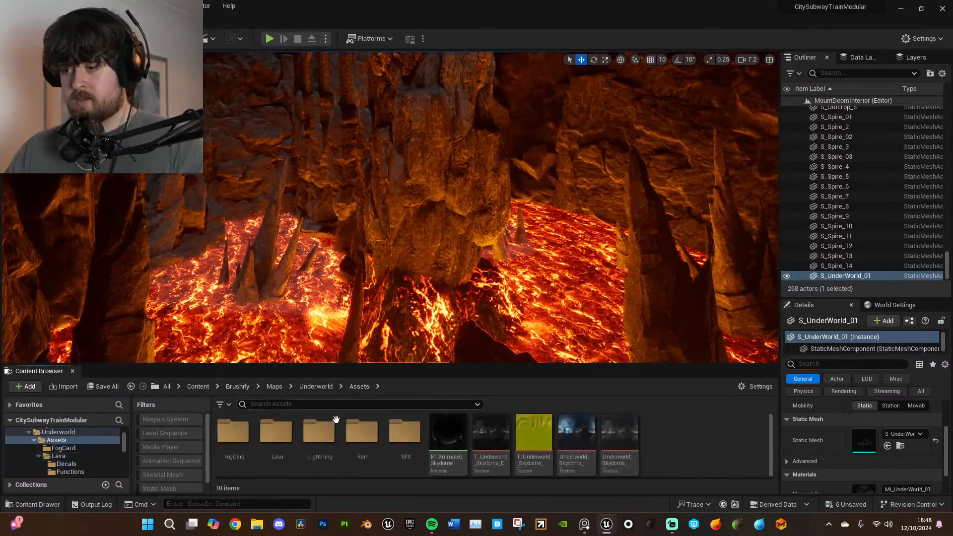
double_click(278, 434)
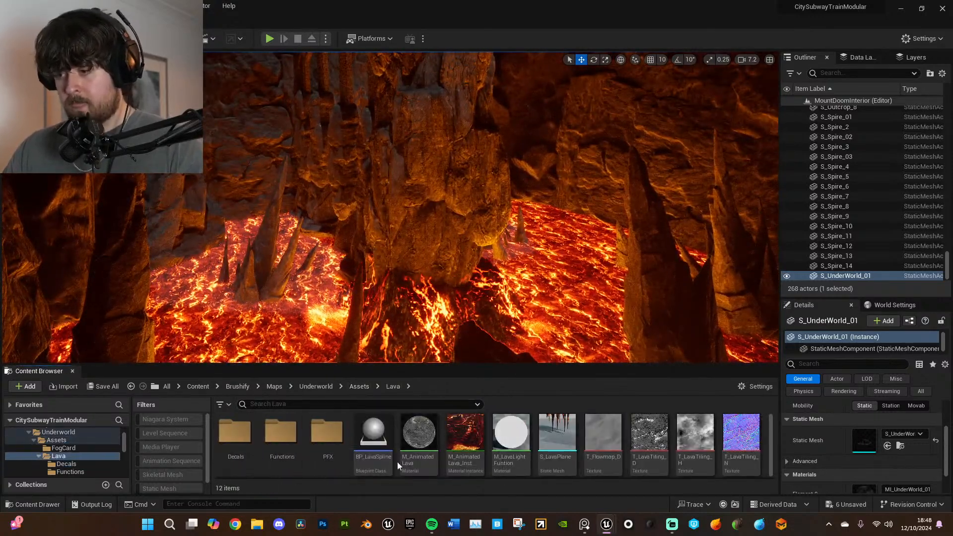
left_click(281, 433)
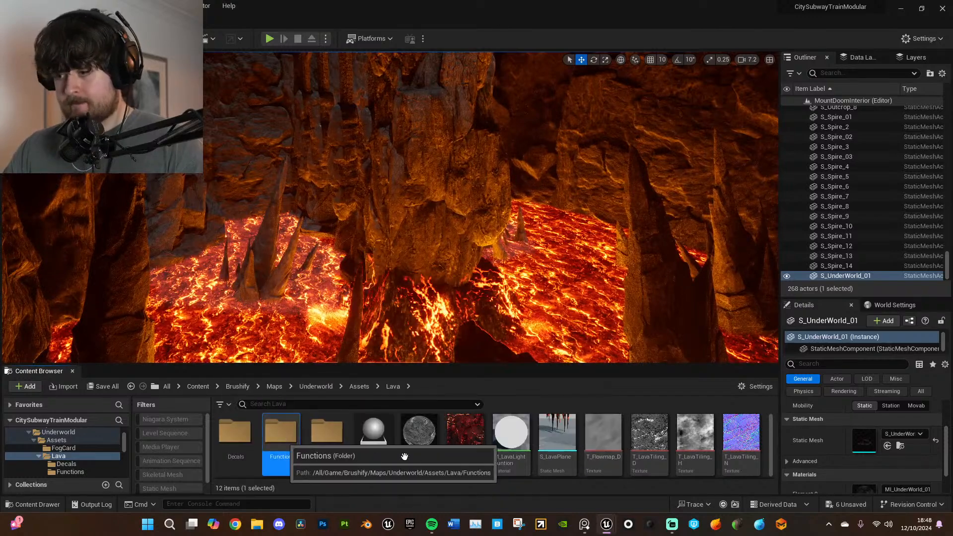
key("Return")
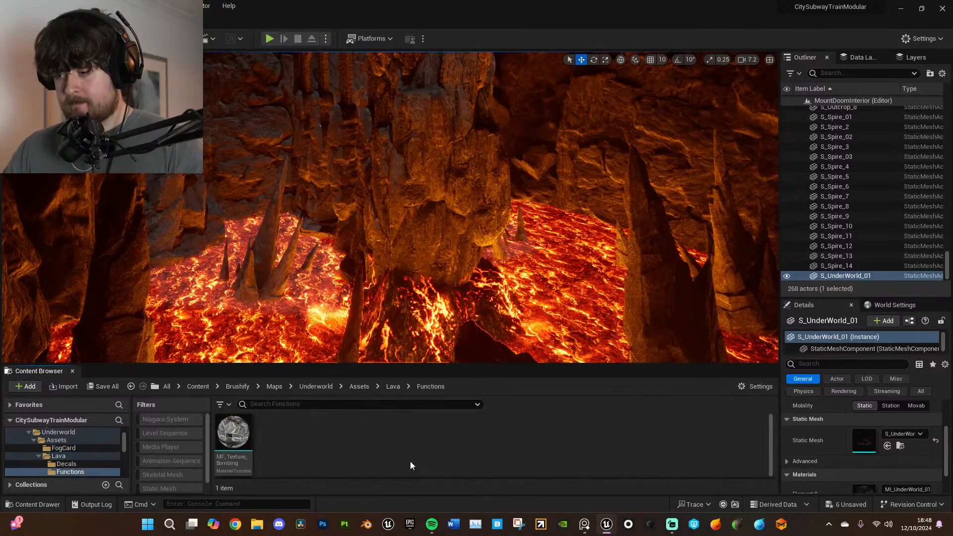
left_click(311, 387)
double_click(233, 432)
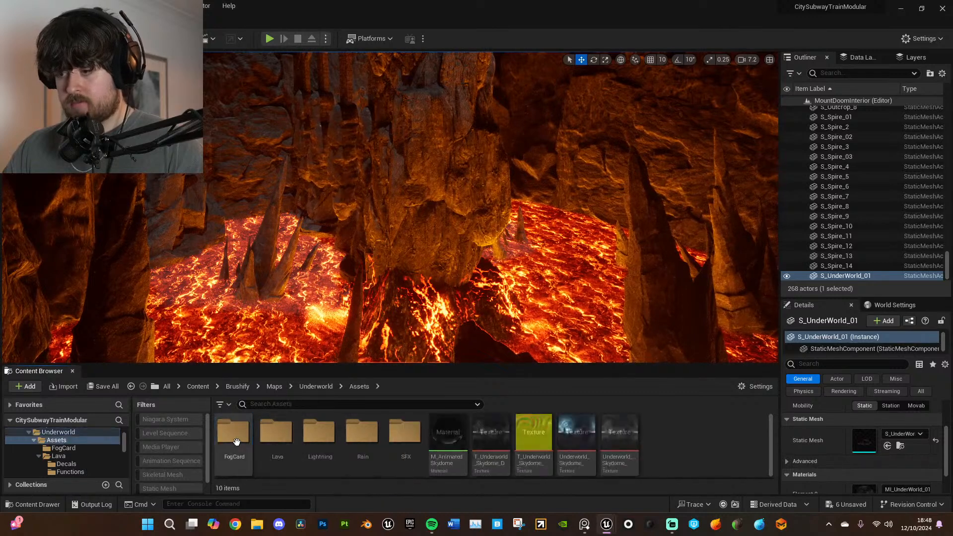
double_click(404, 432)
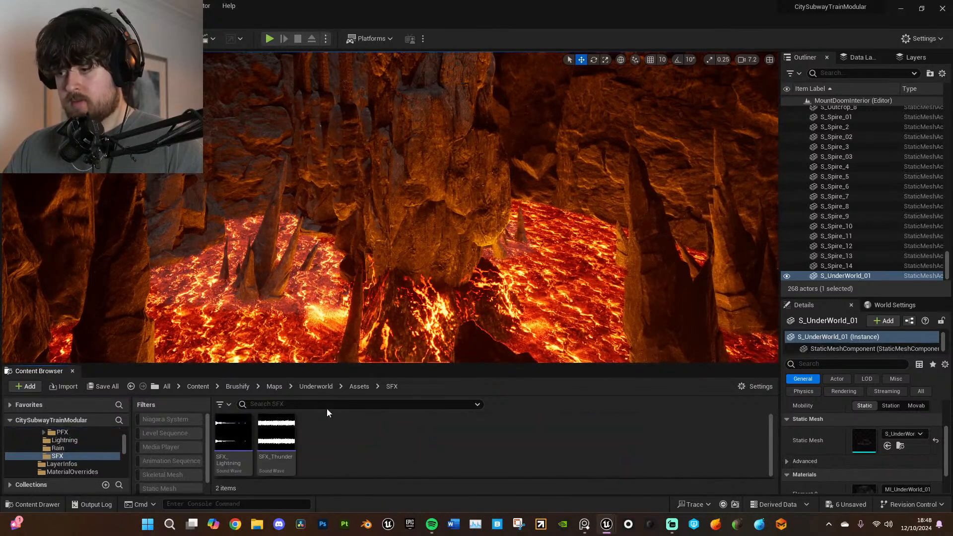
left_click(359, 386)
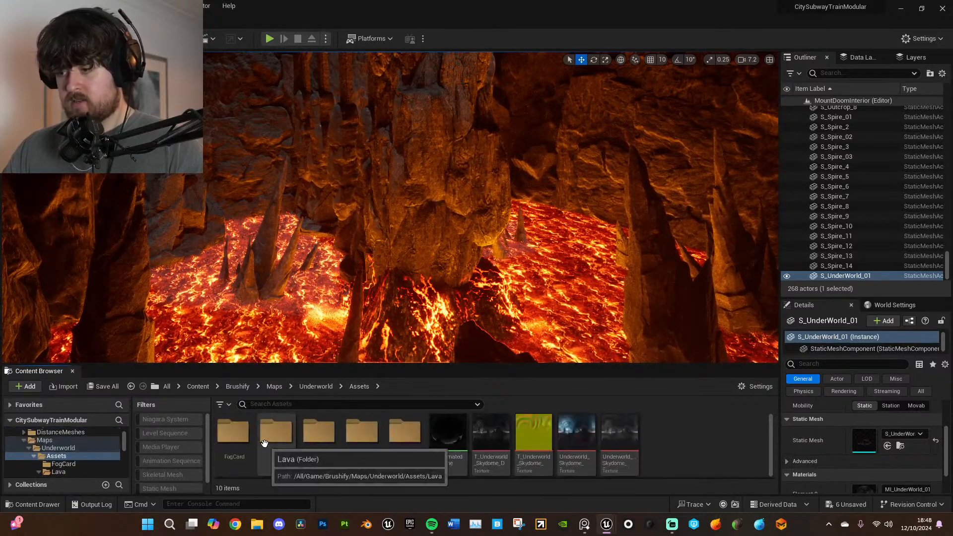
double_click(248, 435)
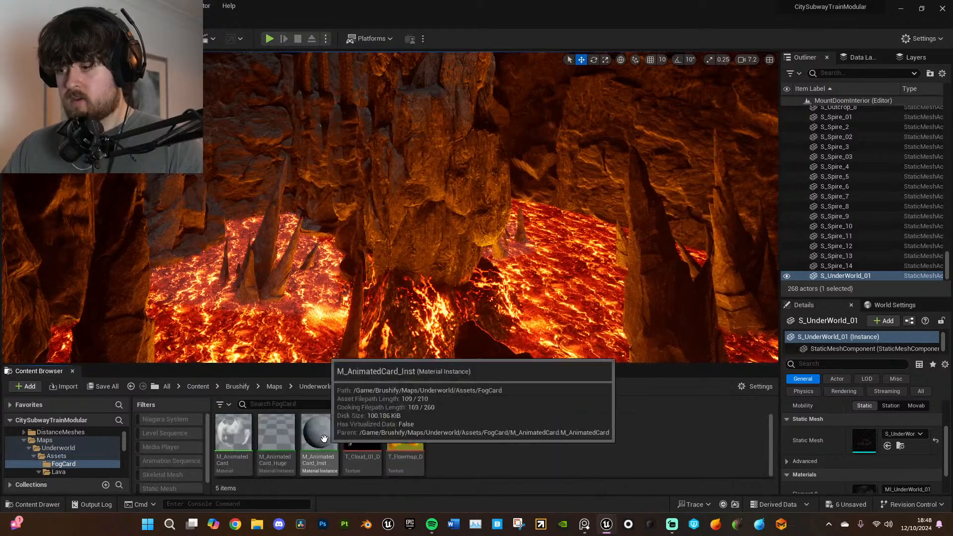
left_click(359, 386)
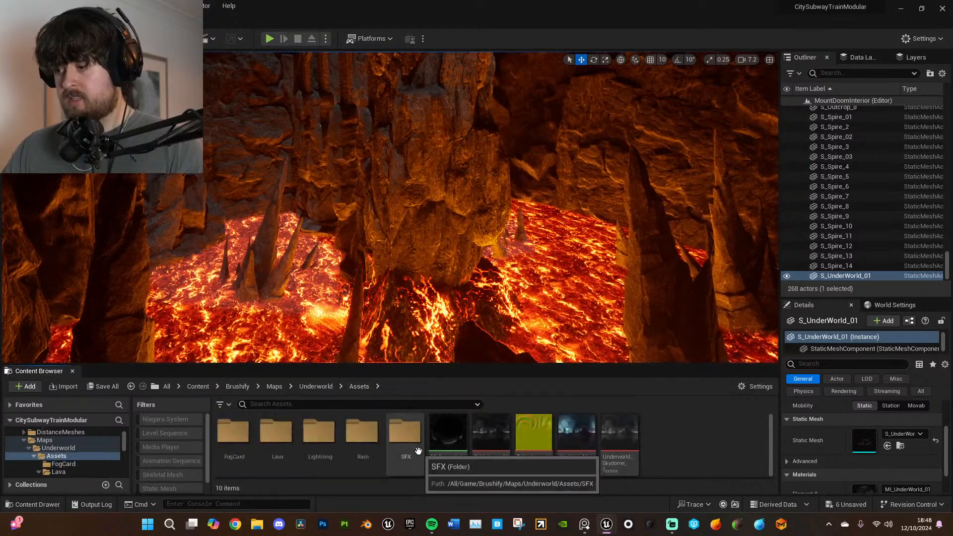
left_click(405, 436)
double_click(279, 437)
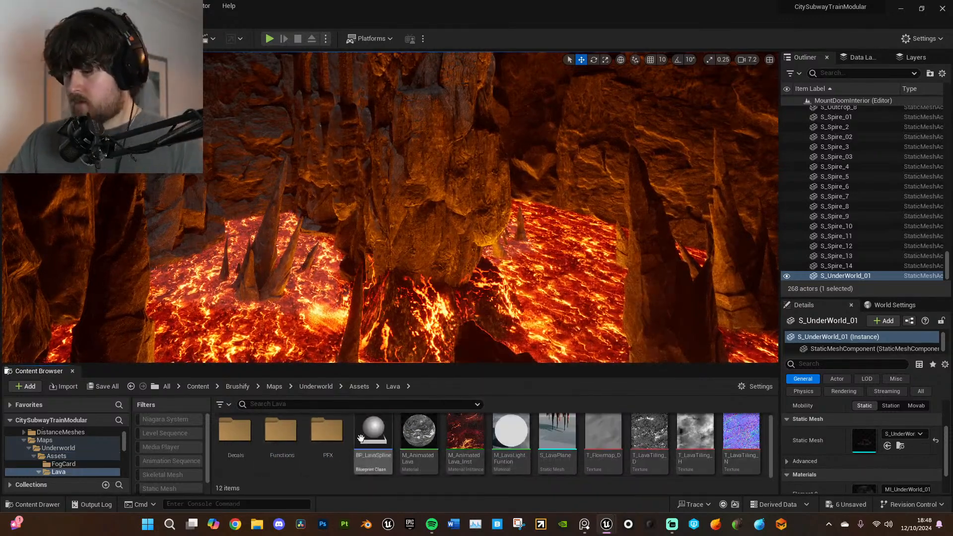
double_click(281, 431)
left_click(393, 386)
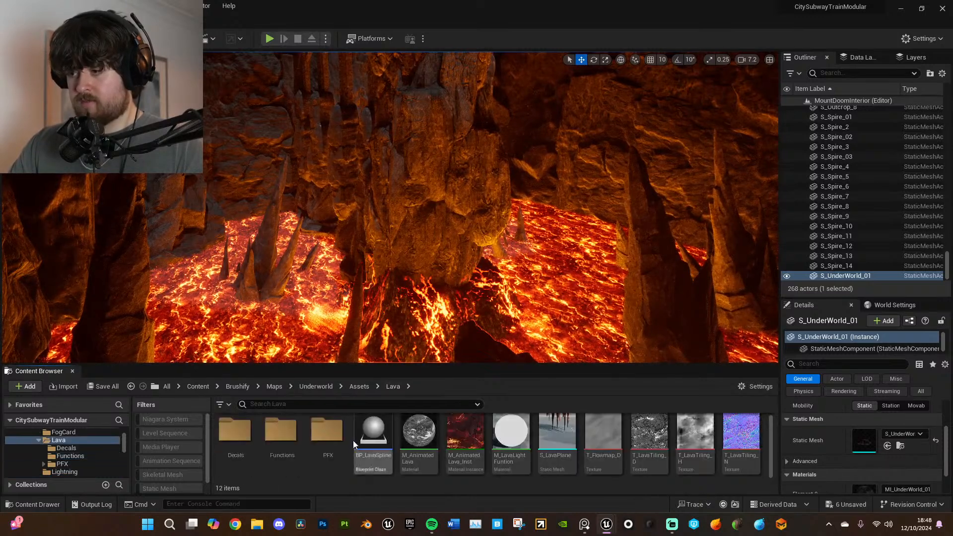
- Place the P_FallingAsh particle system from the Lava PFX assets near the pillar and check it in game view
double_click(325, 430)
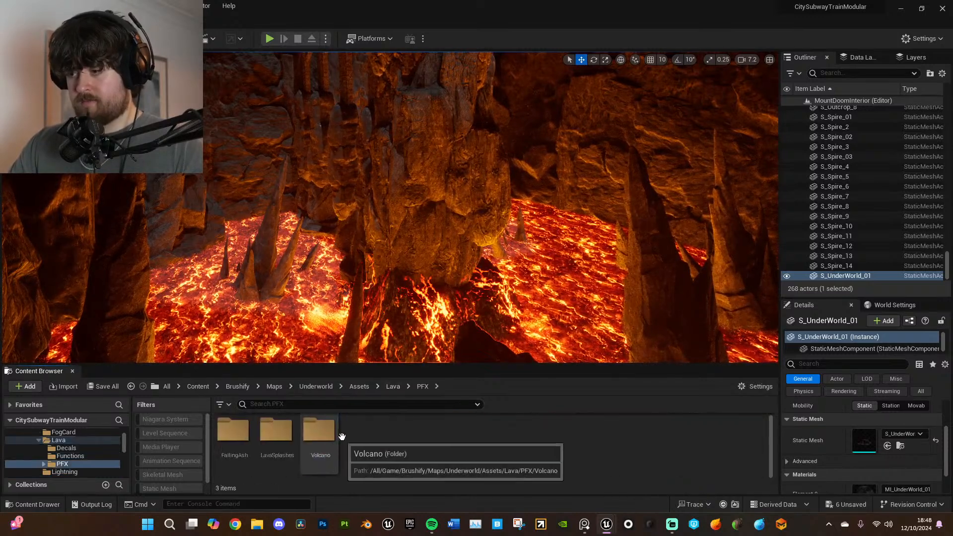
double_click(234, 430)
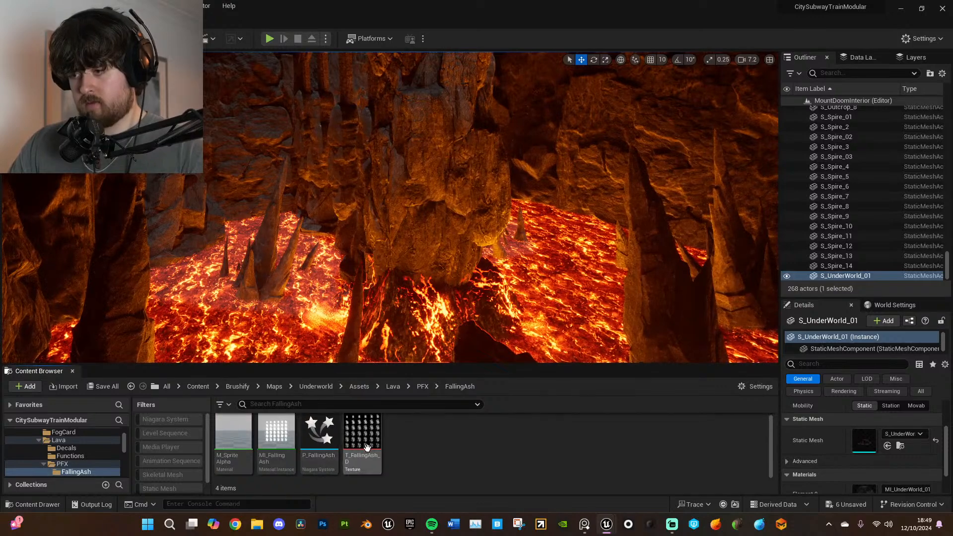
left_click(320, 440)
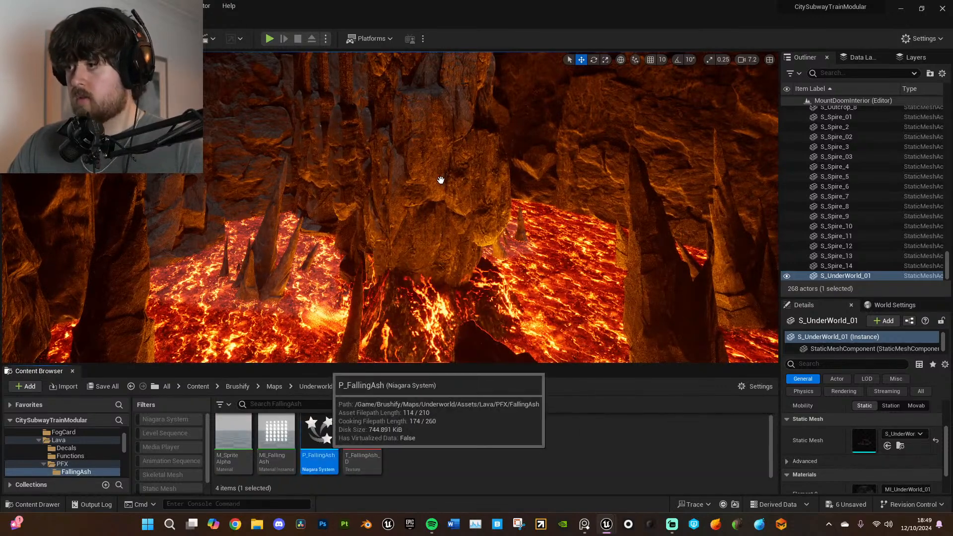
left_click_drag(437, 179, 434, 181)
right_click_drag(470, 262, 469, 217)
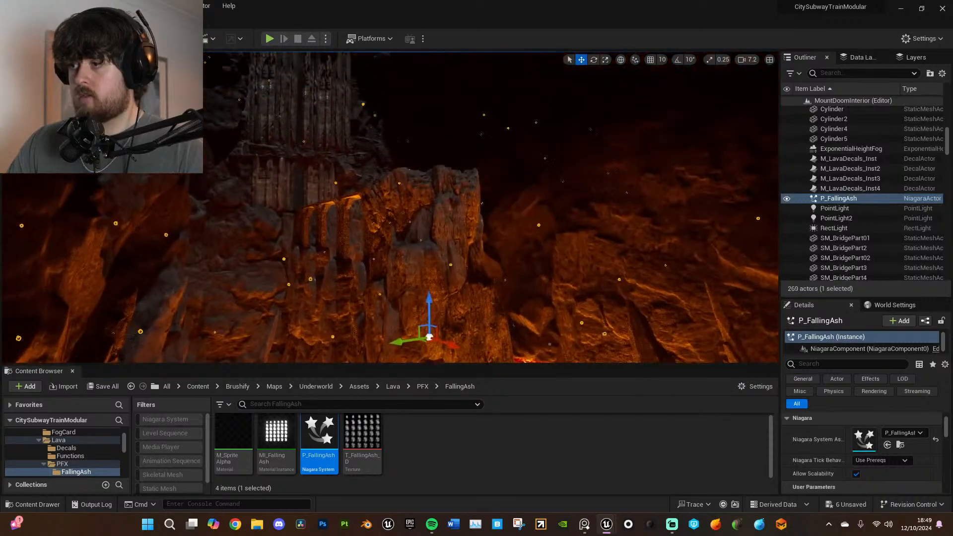
key("g")
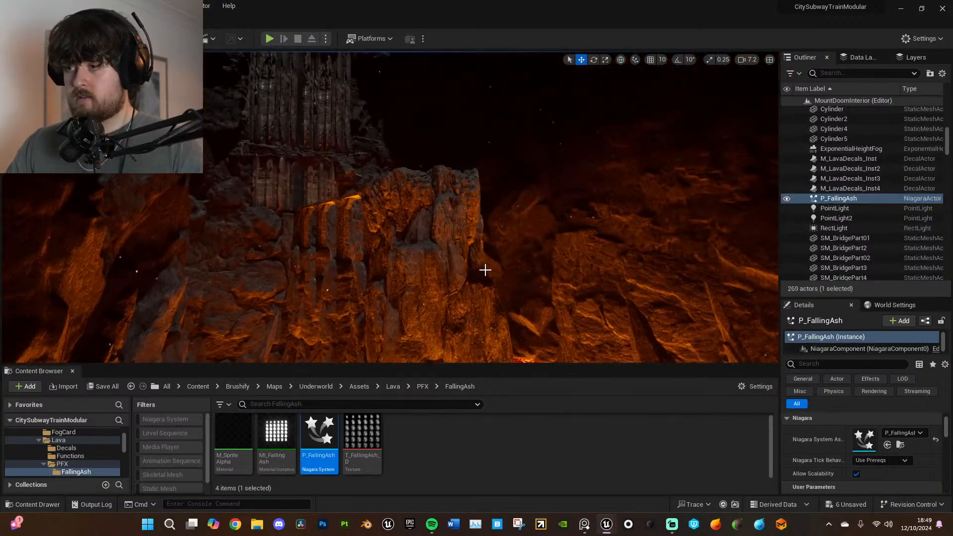
right_click_drag(485, 270, 485, 270)
key("s")
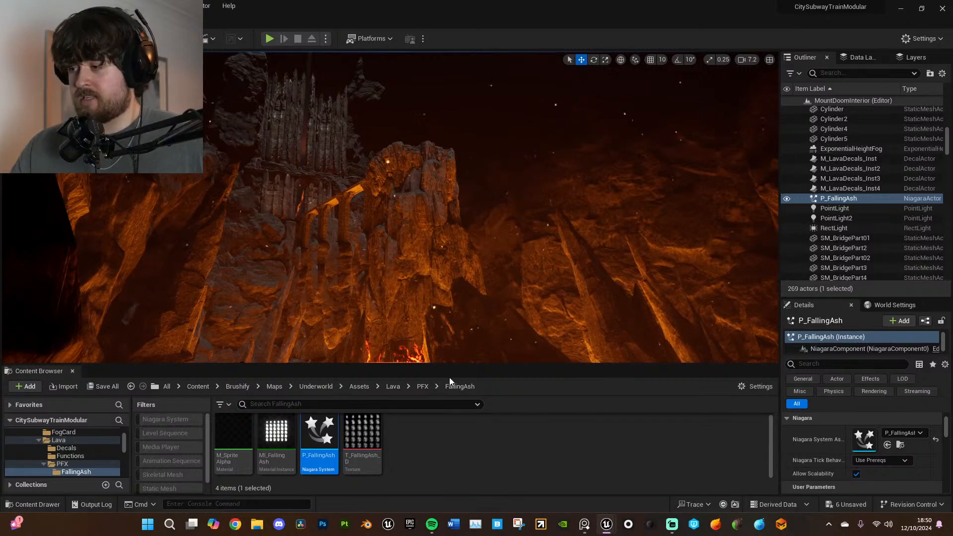
- Place the P_LavaSplash_01 particle system from the LavaSplashes assets and move it onto the lava lake beside the pillar
left_click(422, 386)
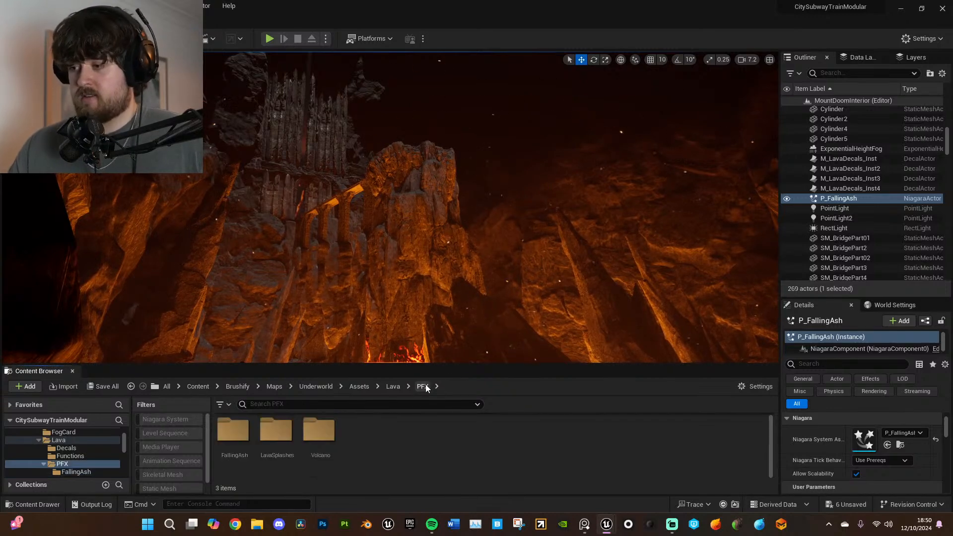
double_click(278, 433)
left_click(405, 432)
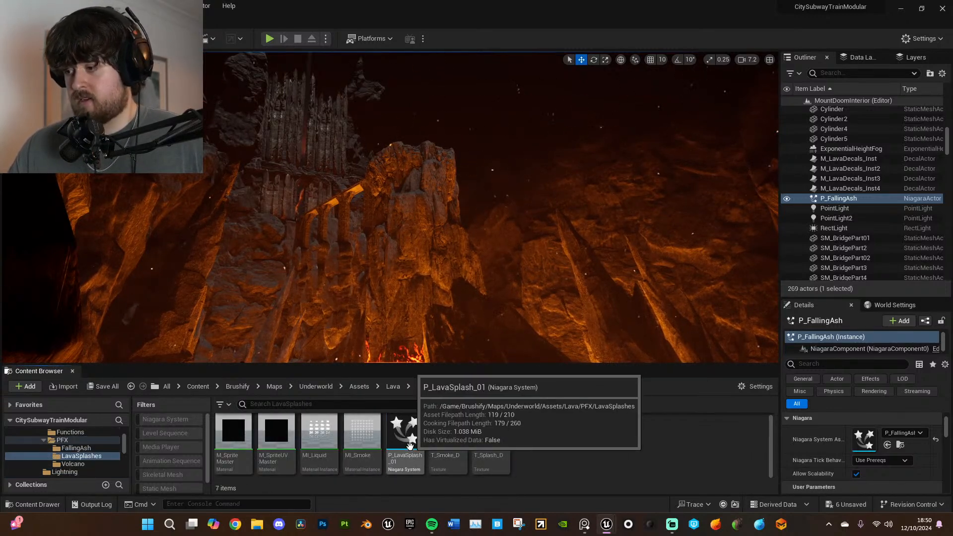
left_click_drag(454, 330, 455, 329)
key("f")
right_click_drag(455, 329, 424, 274)
left_click_drag(424, 274, 297, 182)
right_click_drag(360, 159, 360, 154)
left_click_drag(360, 155, 377, 269)
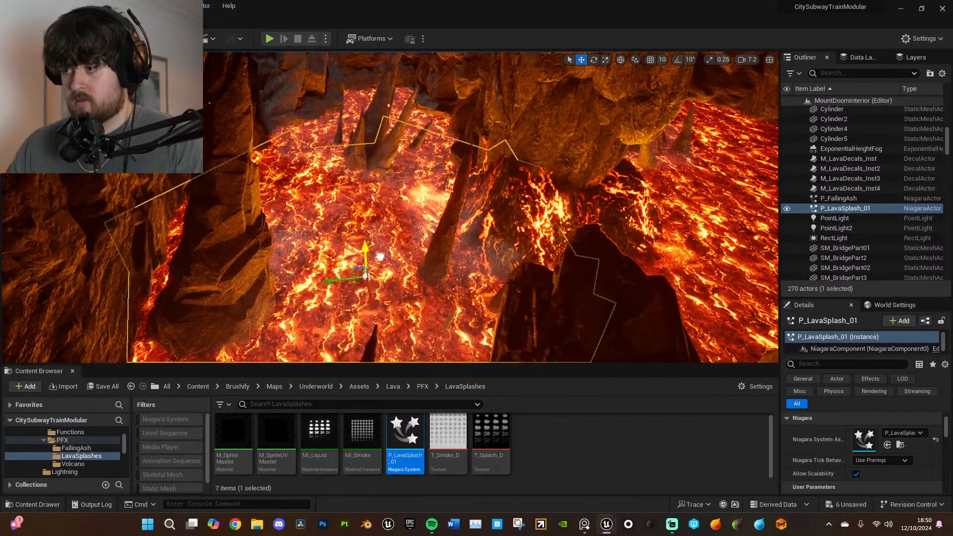
right_click_drag(411, 260, 564, 283)
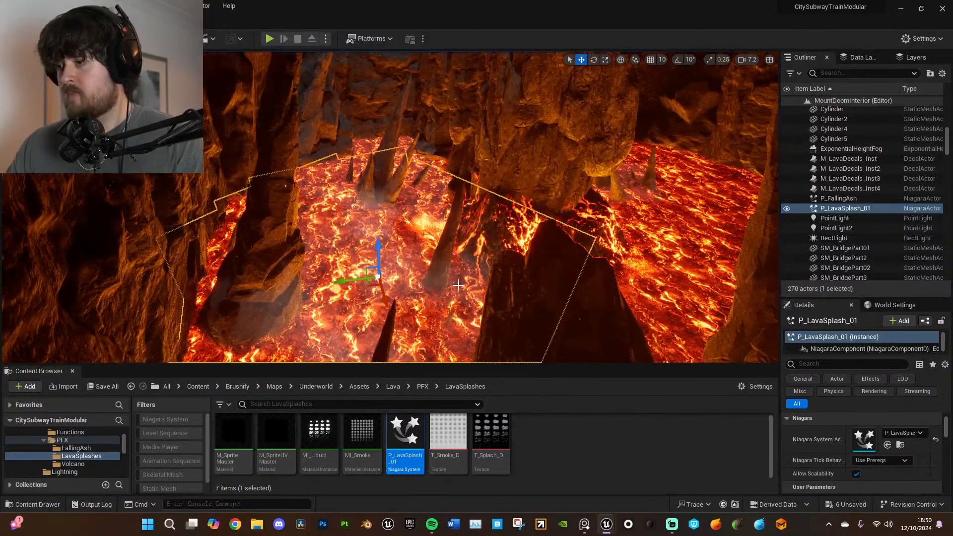
- Try scaling up the lava splash effect on the lake and undo the scaling
key("r")
left_click_drag(378, 277, 433, 244)
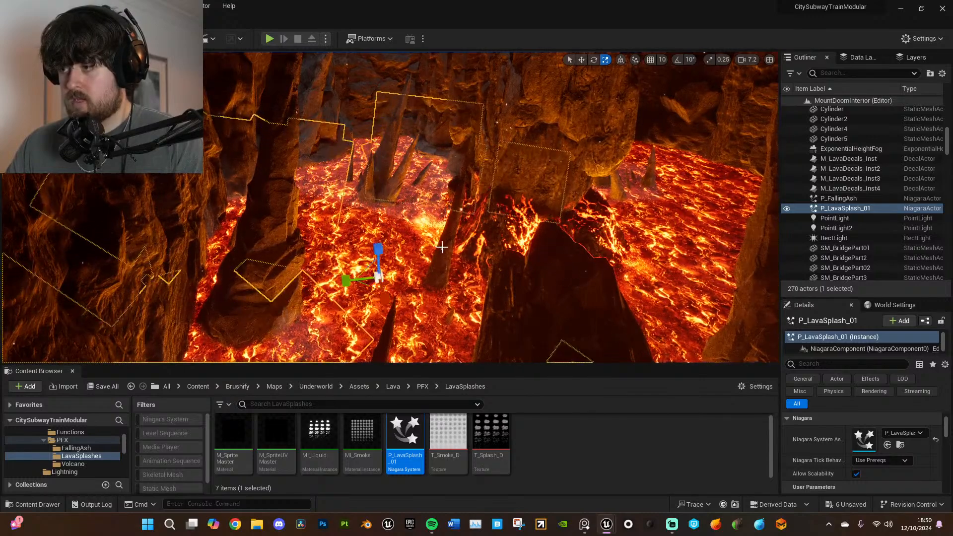
right_click_drag(380, 277, 404, 322)
right_click_drag(438, 247, 431, 207)
key("ctrl+z")
- Open the P_LavaSplash_01 system for editing, save all modified assets and maximize the Niagara editor window
scroll(868, 427, "down", 1)
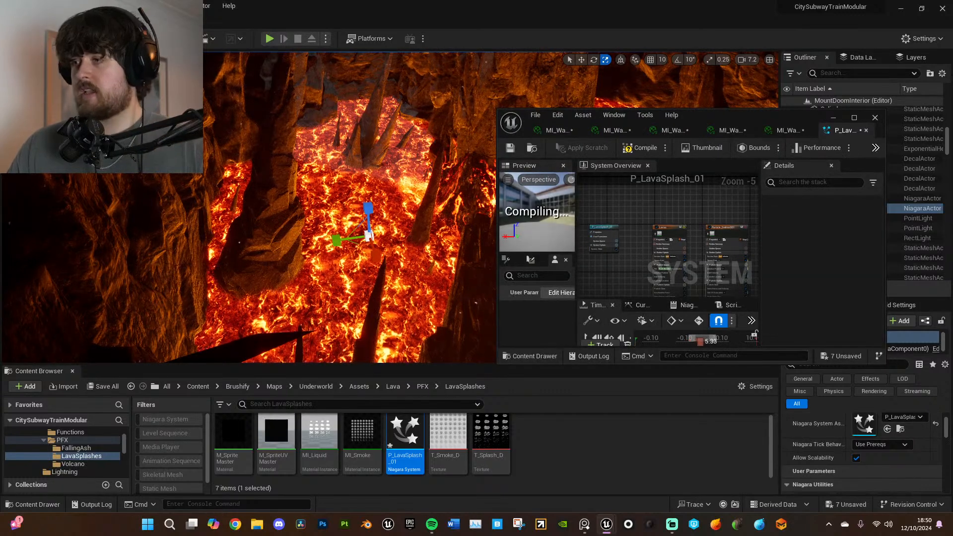
left_click(35, 6)
left_click(55, 127)
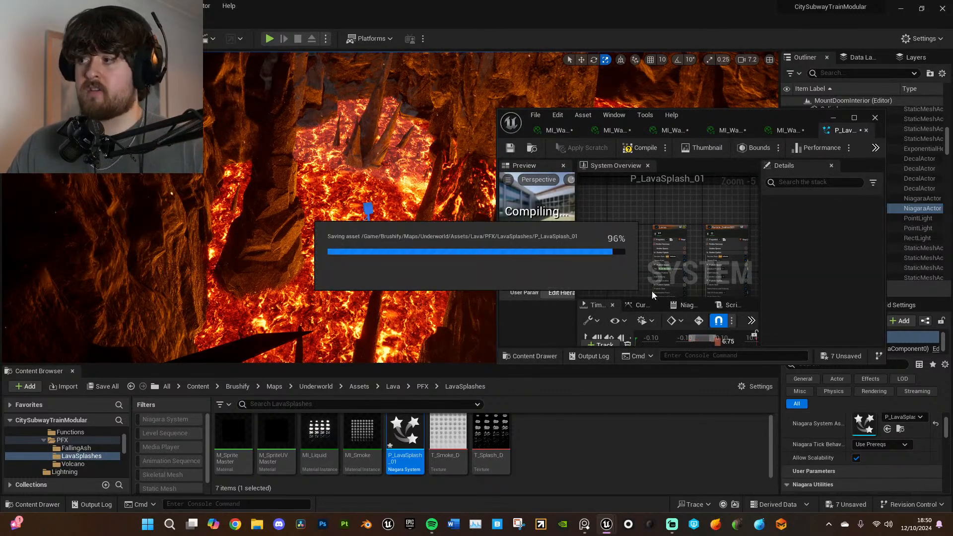
left_click(855, 118)
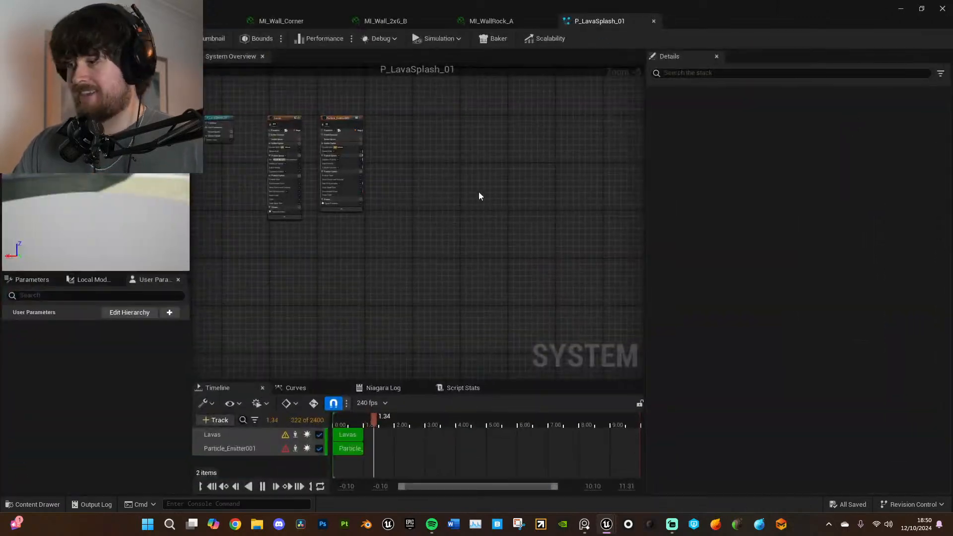
- Inspect the lava splash system's Lavas emitter and move the timeline playhead to about 3.02
right_click_drag(327, 234, 472, 315)
scroll(454, 272, "up", 2)
scroll(427, 209, "up", 1)
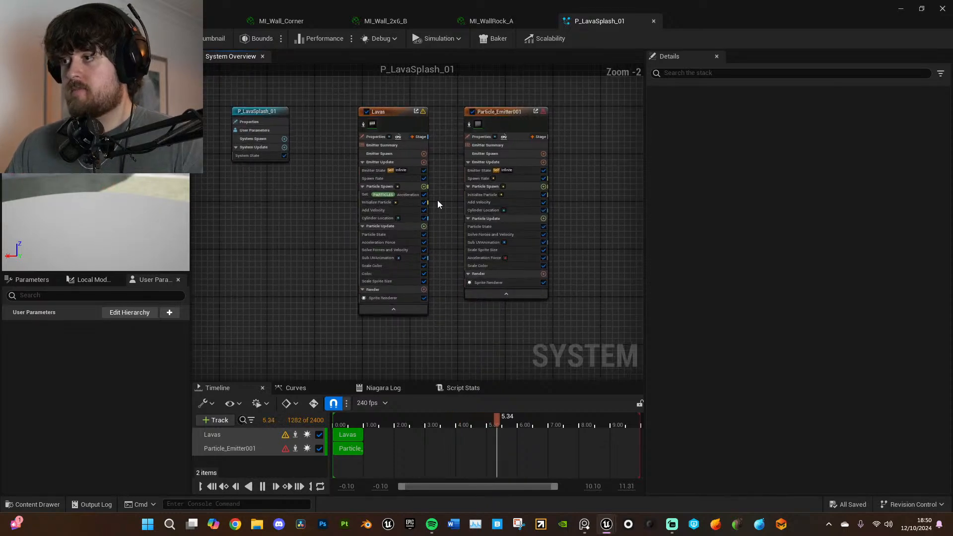
left_click(425, 171)
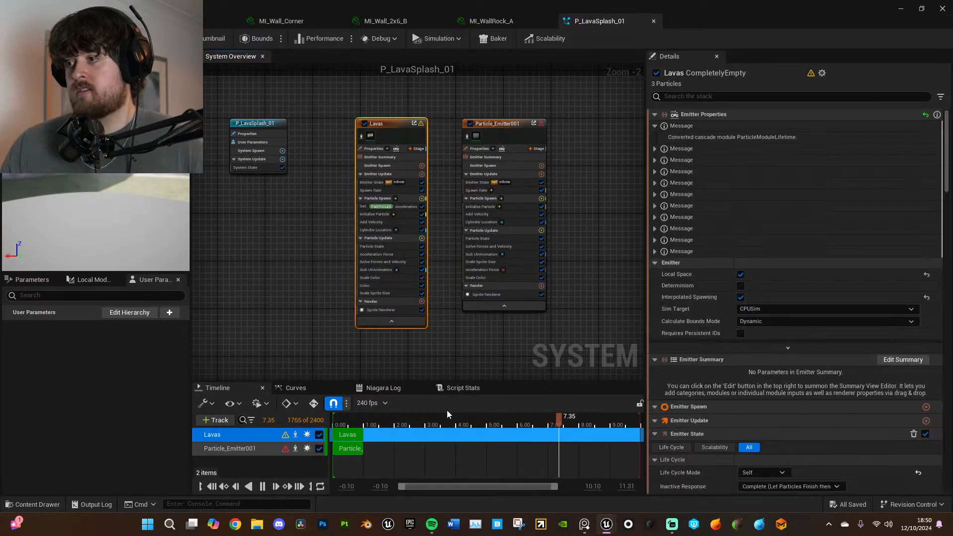
left_click(426, 422)
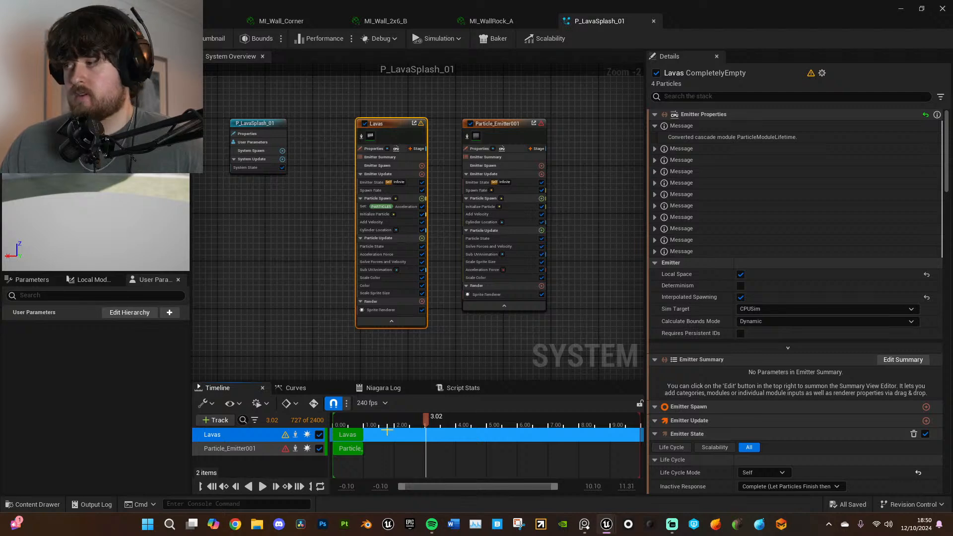
scroll(429, 124, "up", 2)
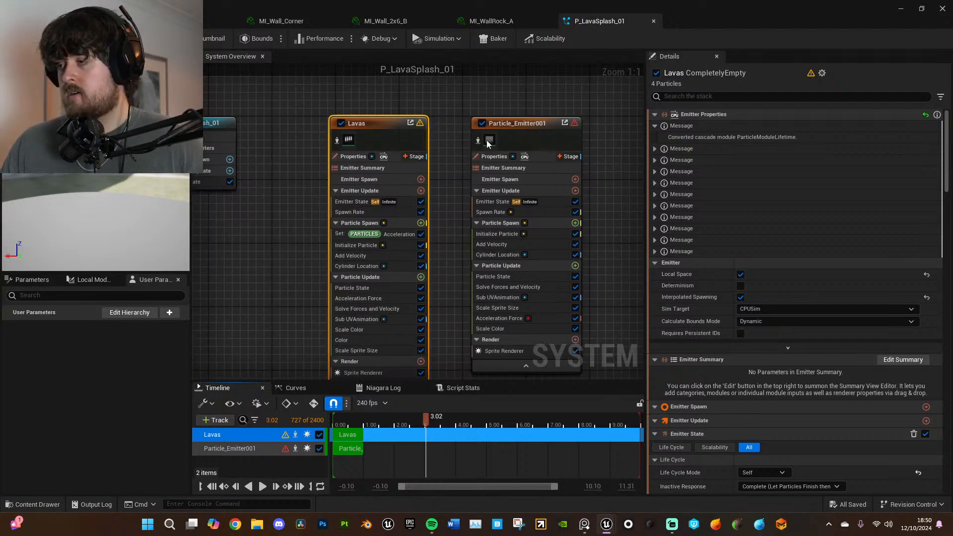
- Examine the Lavas emitter's settings from its properties down to the sprite size and rotation attributes
right_click_drag(438, 215, 438, 167)
scroll(791, 289, "down", 5)
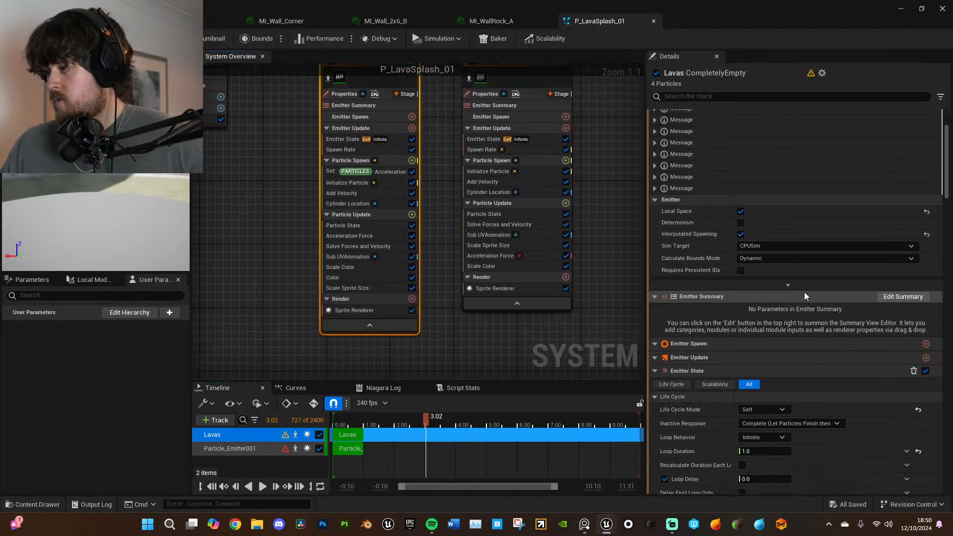
scroll(816, 312, "down", 12)
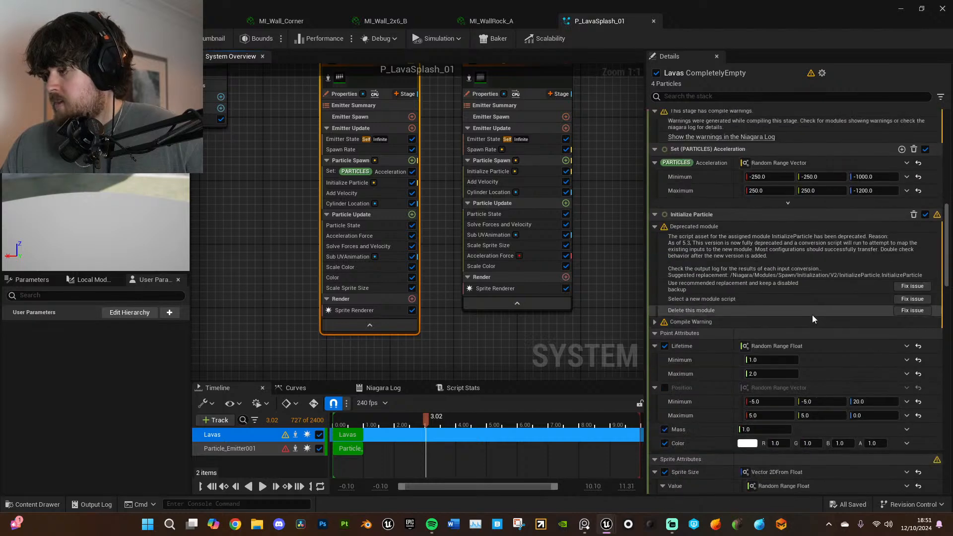
scroll(820, 302, "down", 3)
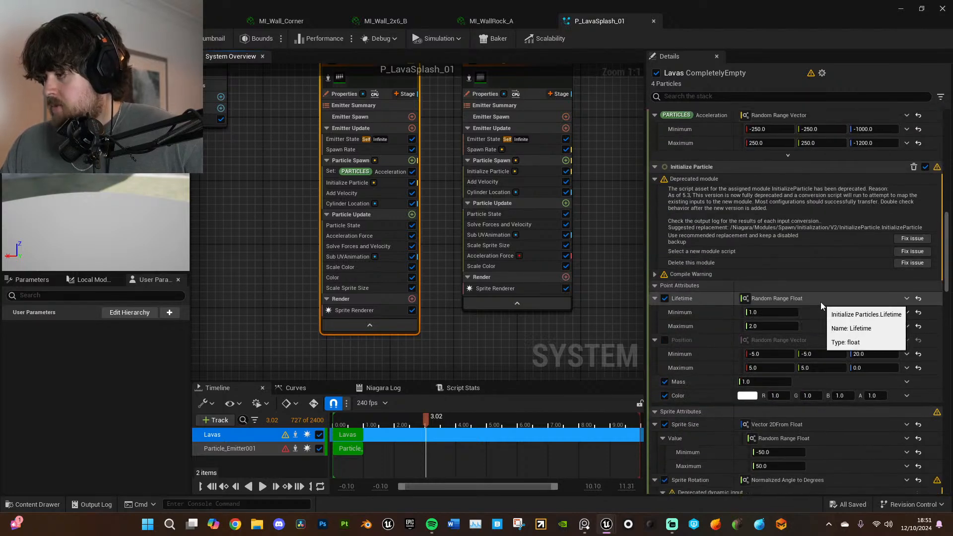
scroll(824, 302, "down", 4)
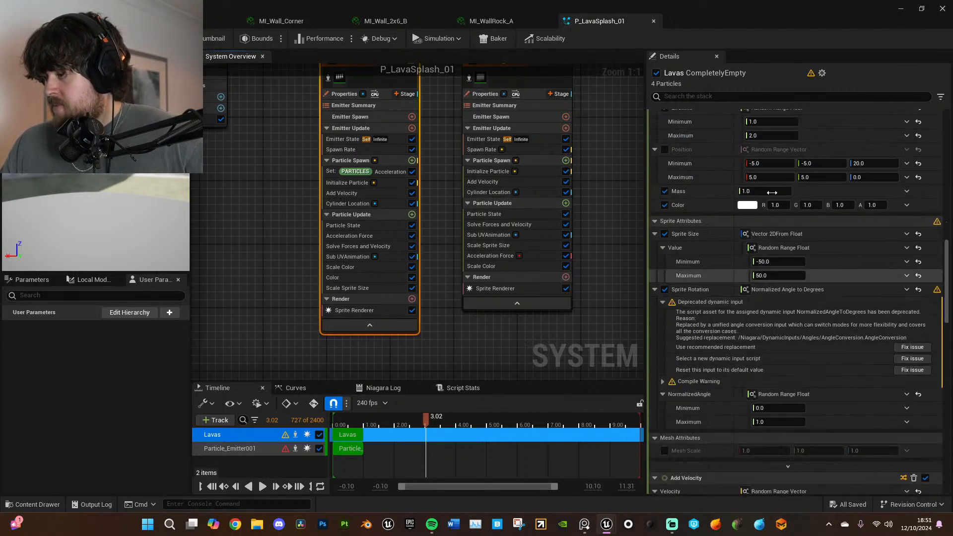
- Search the Lavas emitter's stack for "scale" and look through its spawn rate, acceleration and particle initialization settings
left_click(726, 98)
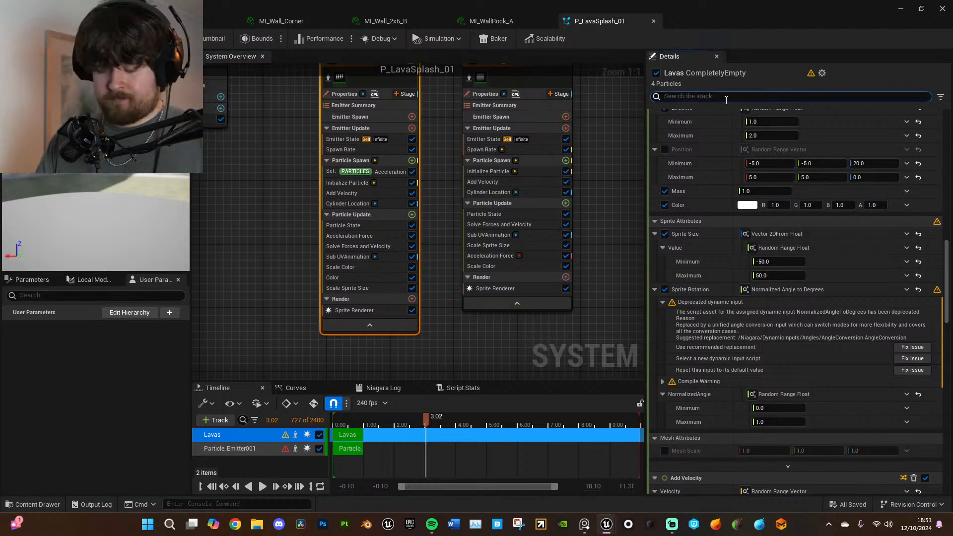
type("scale")
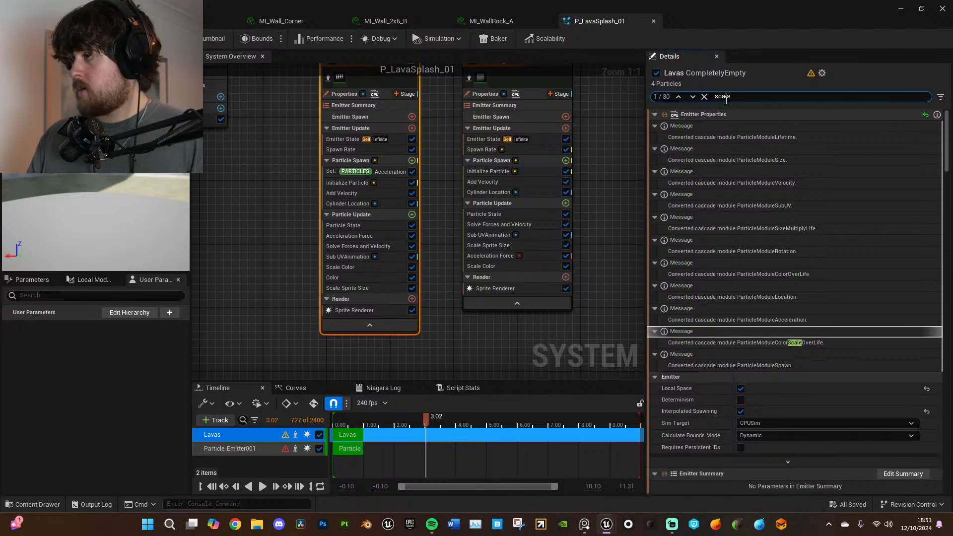
scroll(787, 327, "down", 5)
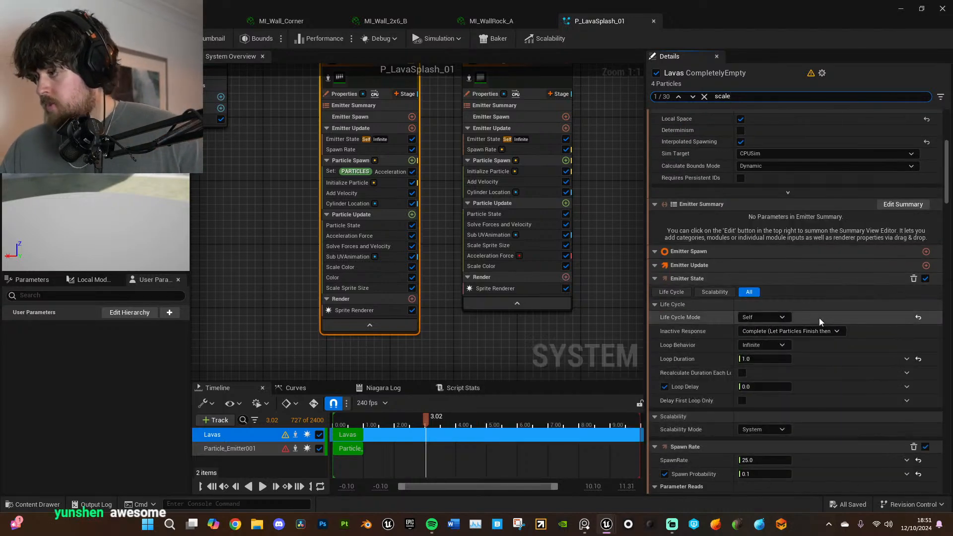
scroll(826, 345, "down", 2)
scroll(831, 359, "down", 1)
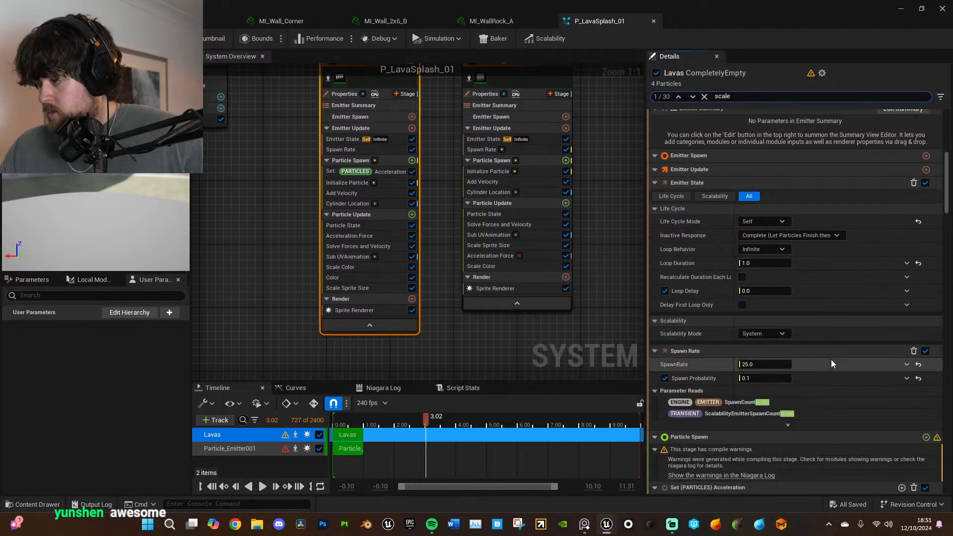
scroll(828, 372, "down", 4)
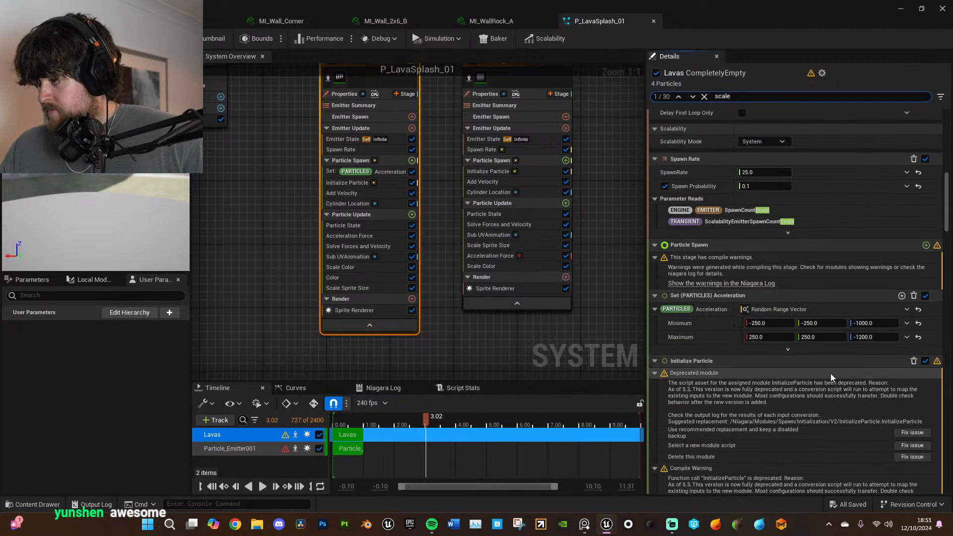
scroll(828, 375, "down", 3)
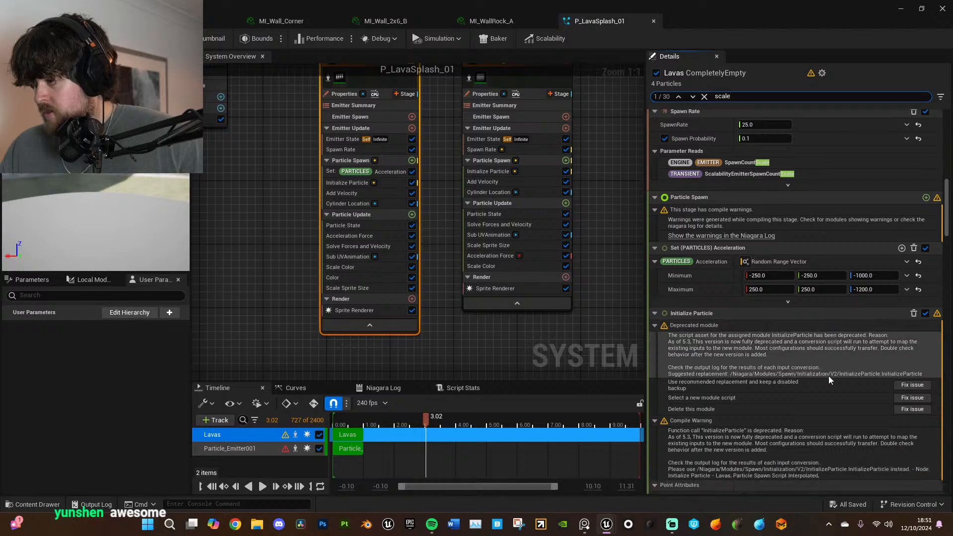
scroll(811, 397, "down", 2)
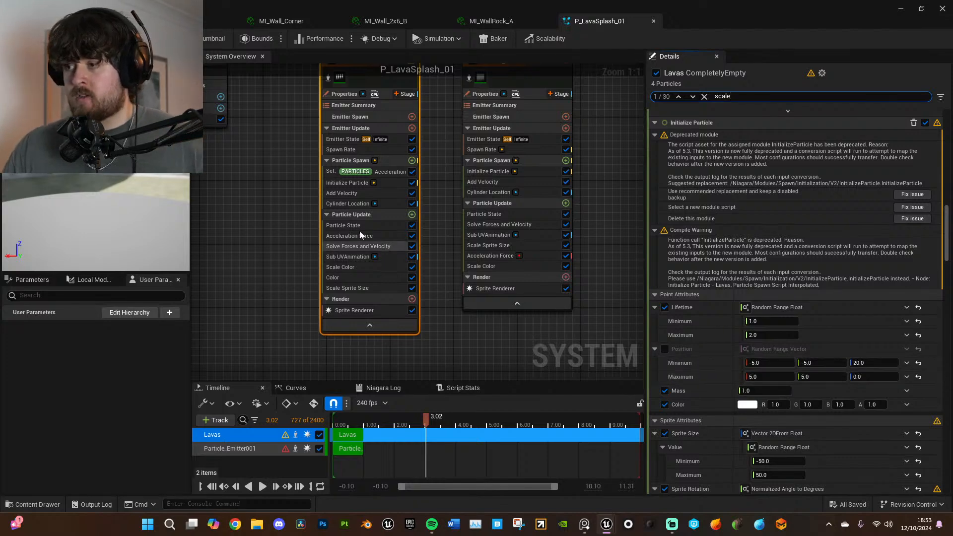
- Clear the stack search and inspect the Lavas emitter's Particle State and Scale Color modules
left_click(378, 228)
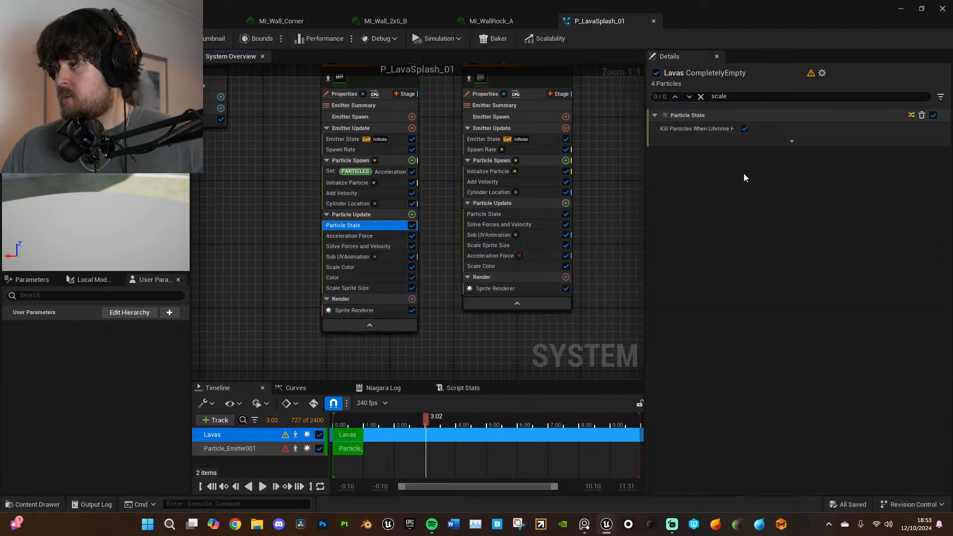
left_click(701, 97)
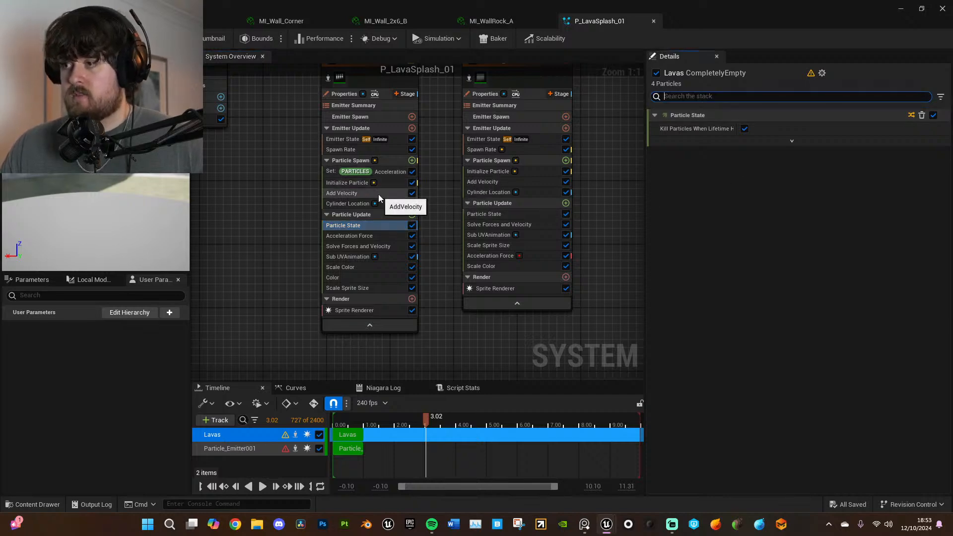
left_click(386, 269)
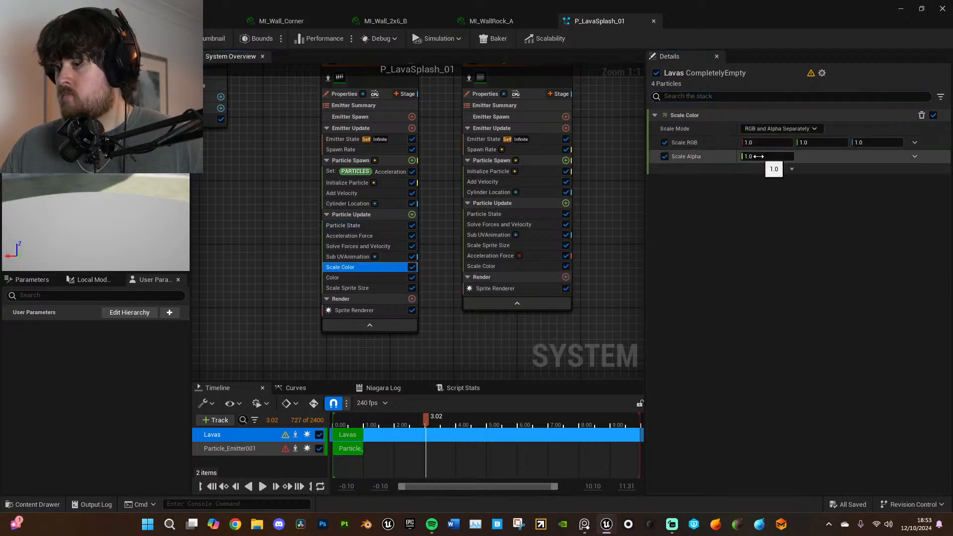
- Set both maximum scale factor values of the Lavas emitter's Scale Sprite Size module to 25
left_click(381, 288)
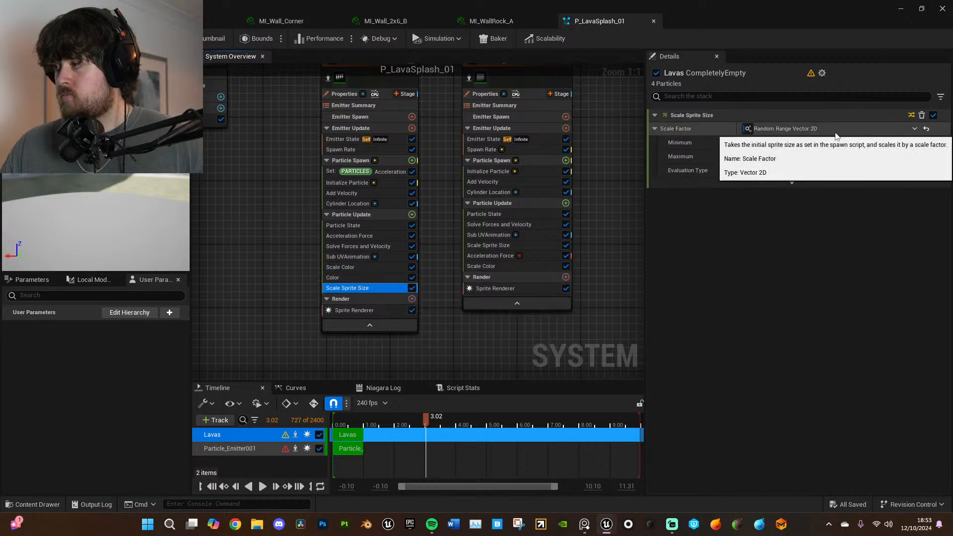
left_click(828, 158)
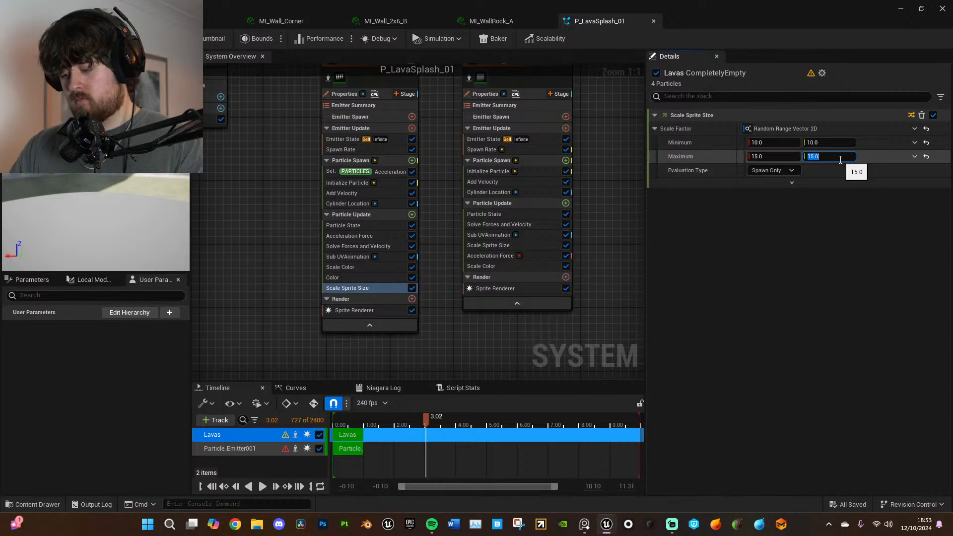
type("25")
left_click(772, 156)
type("25")
key("Return")
- Preview the lava splash simulation from the start of the timeline and save the system
left_click(342, 421)
key("space")
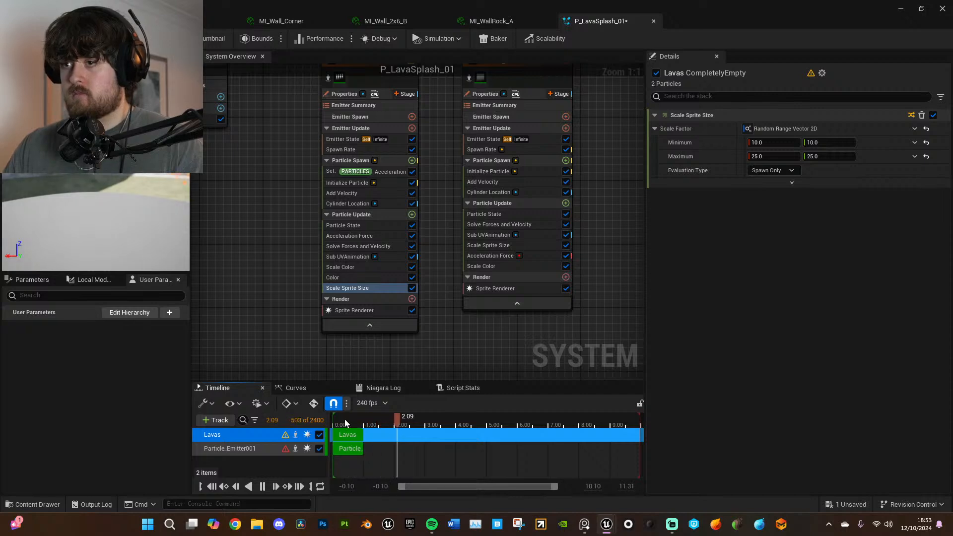
key("space")
left_click(151, 39)
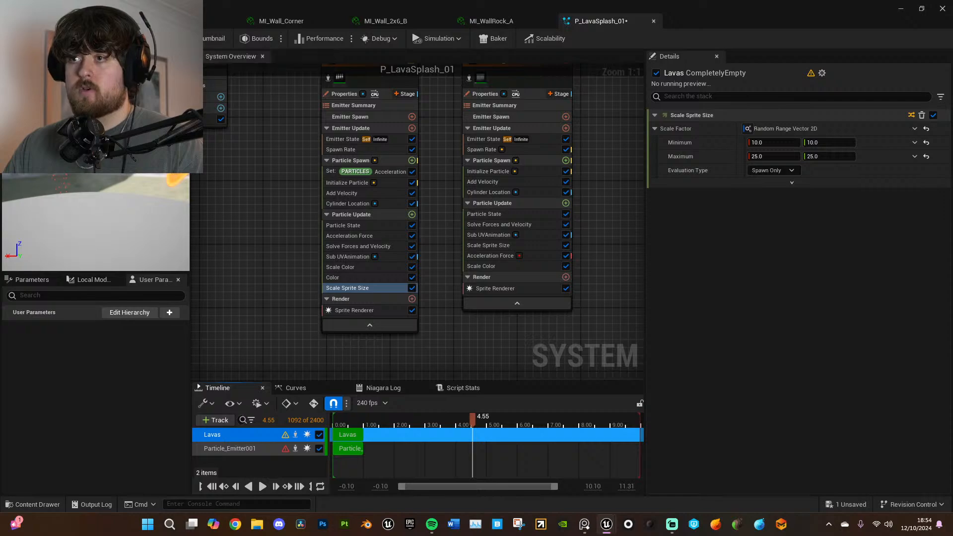
key("ctrl+s")
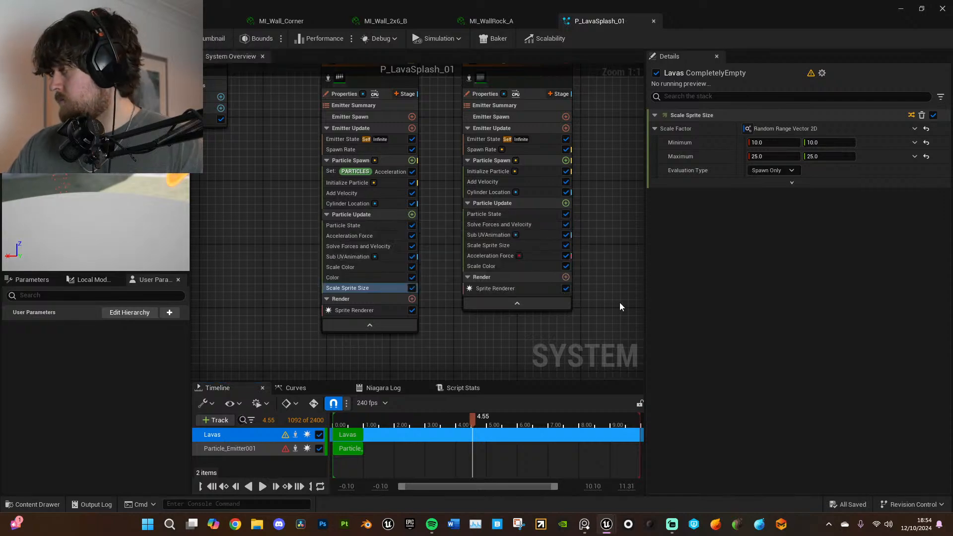
- Close the Niagara editor and adjust the height of the P_LavaSplash_01 effect above the lava lake
left_click(942, 8)
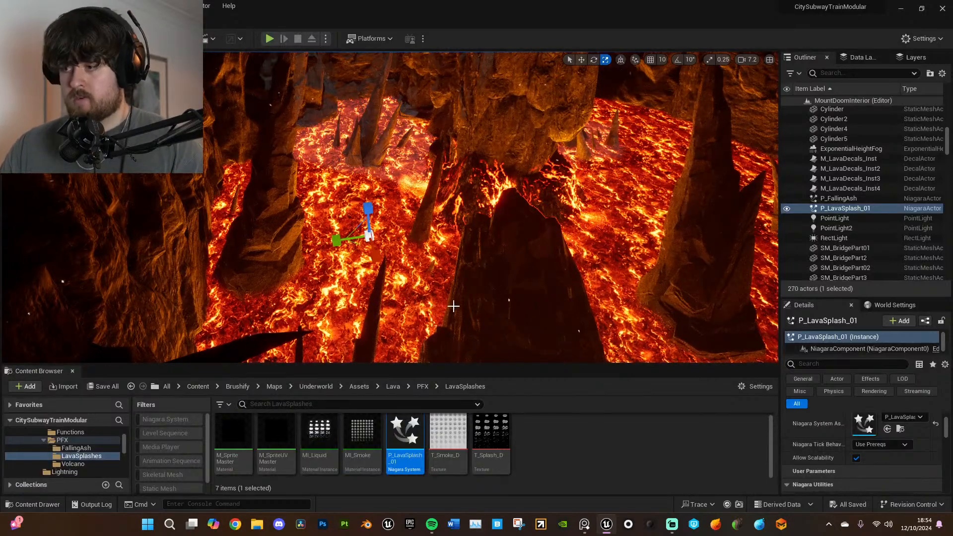
mouse_move(455, 293)
right_mouse_down()
mouse_move(431, 316)
mouse_move(443, 285)
mouse_move(455, 288)
right_mouse_up()
key("w")
key("w")
mouse_move(417, 134)
left_mouse_down()
mouse_move(417, 126)
mouse_move(417, 143)
mouse_move(418, 135)
left_mouse_up()
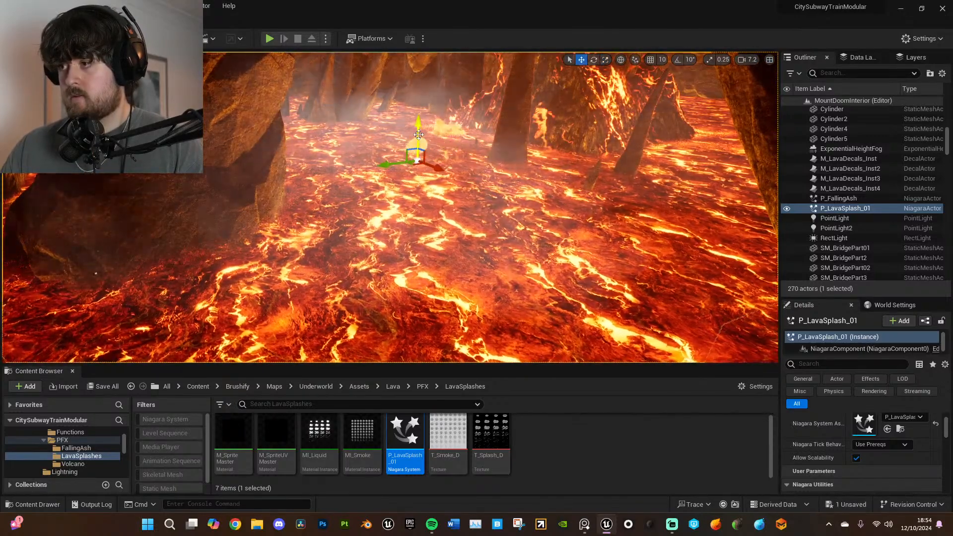
- Duplicate the lava splash twice across the near part of the lava lake, rotating the copies to vary them
right_click_drag(439, 202, 439, 202)
left_click_drag(327, 215, 439, 294, "alt")
key("e")
key("w")
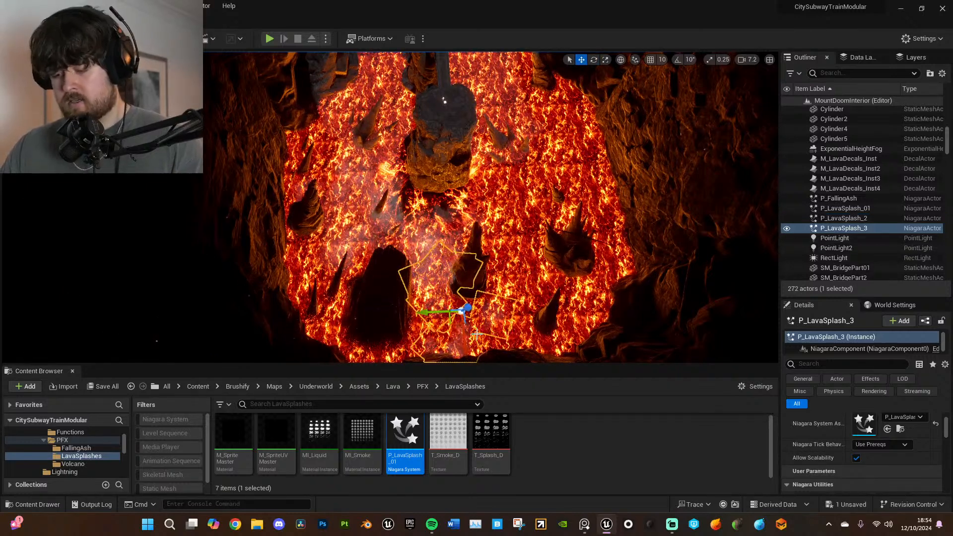
- Add two more rotated copies of the lava splash, carrying the last one up beside the central pillar
key("e")
key("w")
left_click_drag(445, 339, 502, 149)
key("e")
key("w")
key("e")
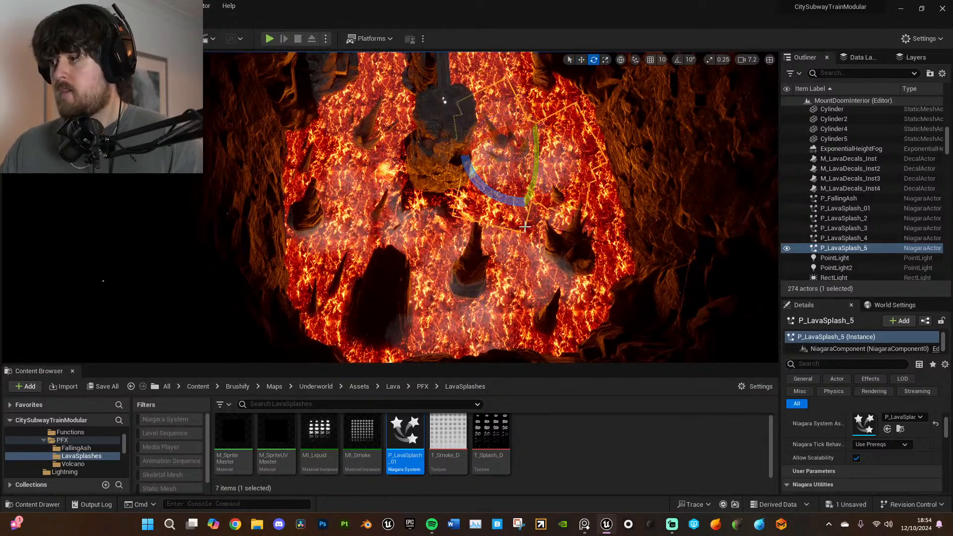
- Reposition the newest lava splash copy on the open lava between the pillar and the rock spikes
right_click_drag(525, 223, 522, 203)
key("w")
left_click_drag(499, 203, 504, 228)
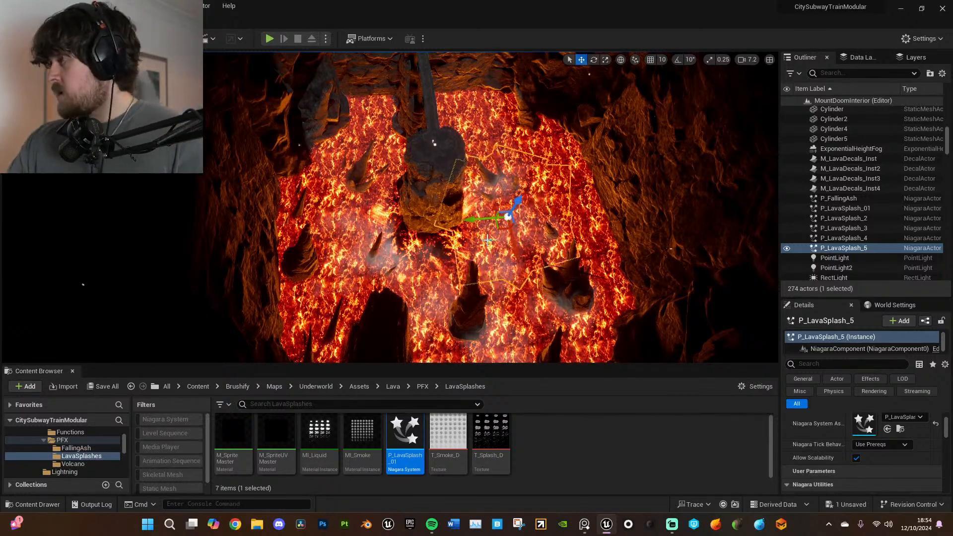
- Duplicate the lava splash to the far end of the lake beside the bridge and rotate the copy
right_click_drag(491, 241, 534, 251)
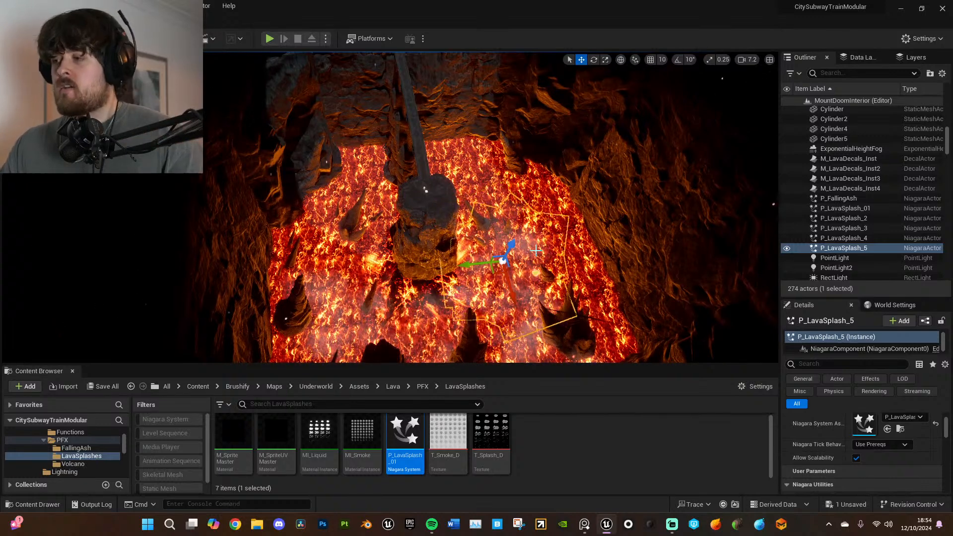
right_click_drag(536, 251, 526, 307)
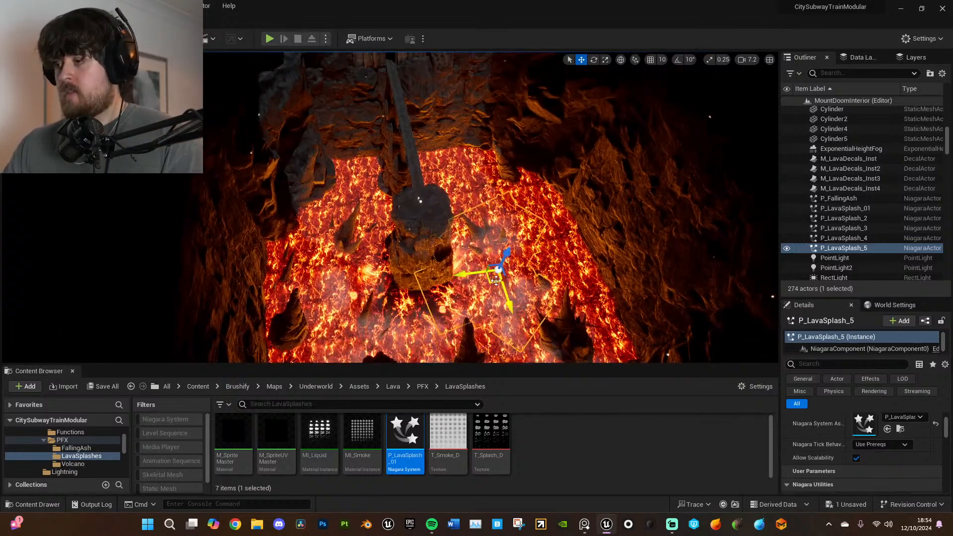
left_click_drag(494, 280, 509, 233, "alt")
key("e")
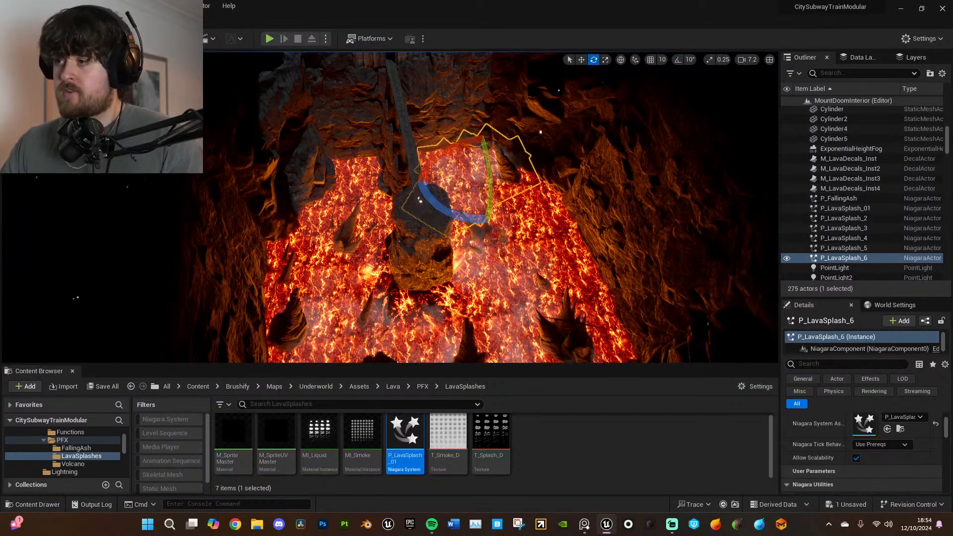
right_click_drag(466, 211, 466, 210)
key("w")
- Place another lava splash copy by the cave wall across the lake from the pillar and rotate it
left_click_drag(450, 189, 484, 199, "alt")
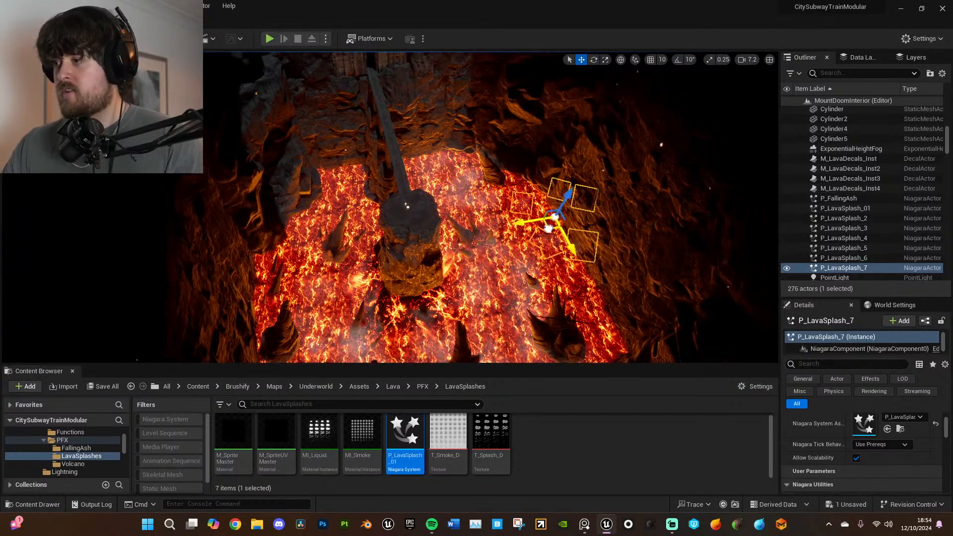
key("e")
left_click_drag(548, 263, 536, 238)
key("w")
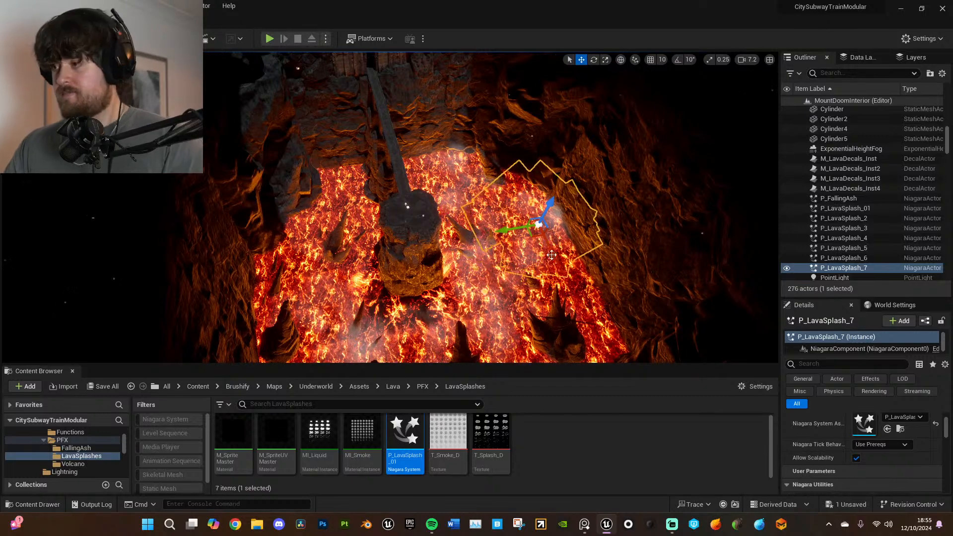
- Duplicate the lava splash next to the large rock spikes near the cave wall and rotate the copy
left_click_drag(534, 237, 576, 320, "alt")
right_click_drag(598, 309, 618, 355)
key("e")
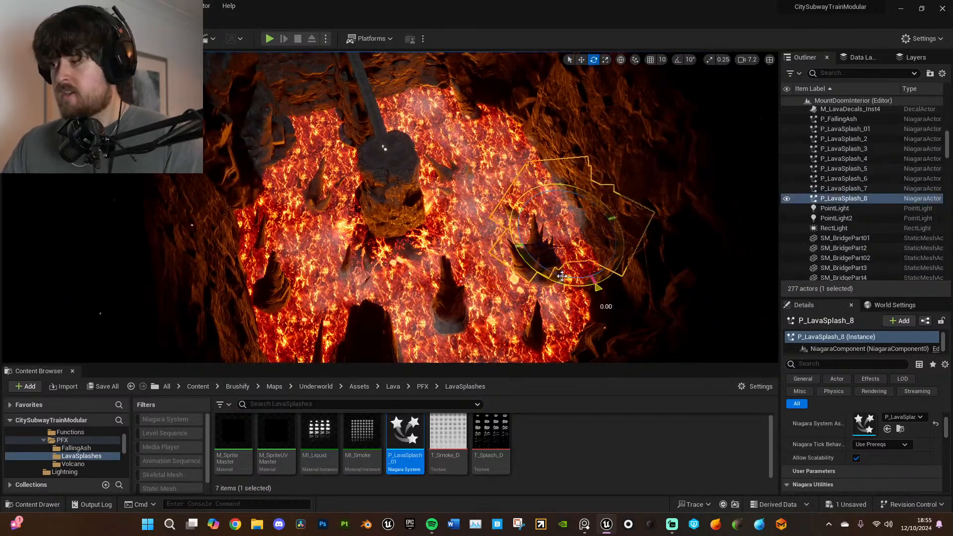
left_click_drag(562, 276, 597, 287)
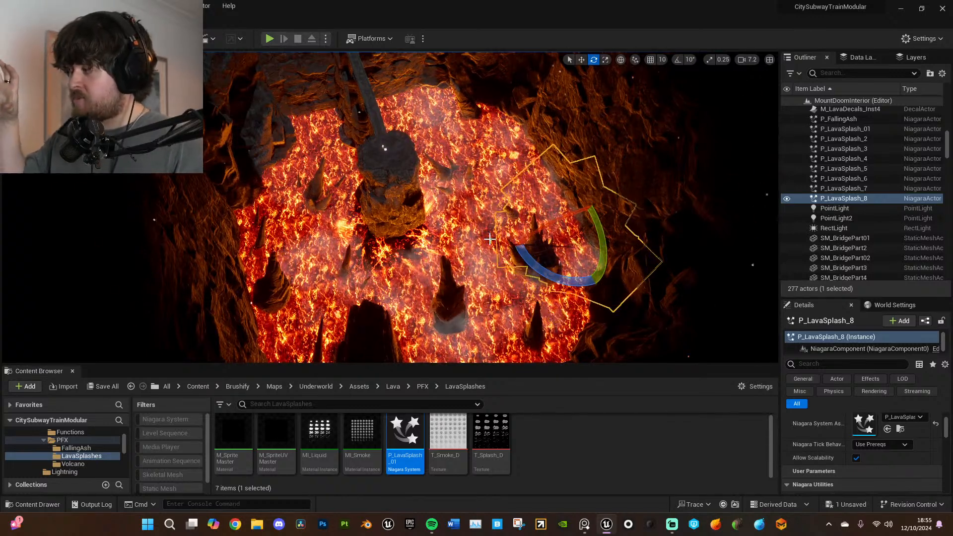
- Check the scene from bridge height and duplicate the lava splash from the cave wall to the pillar's side
right_click_drag(476, 182, 473, 102)
right_click_drag(456, 268, 455, 265)
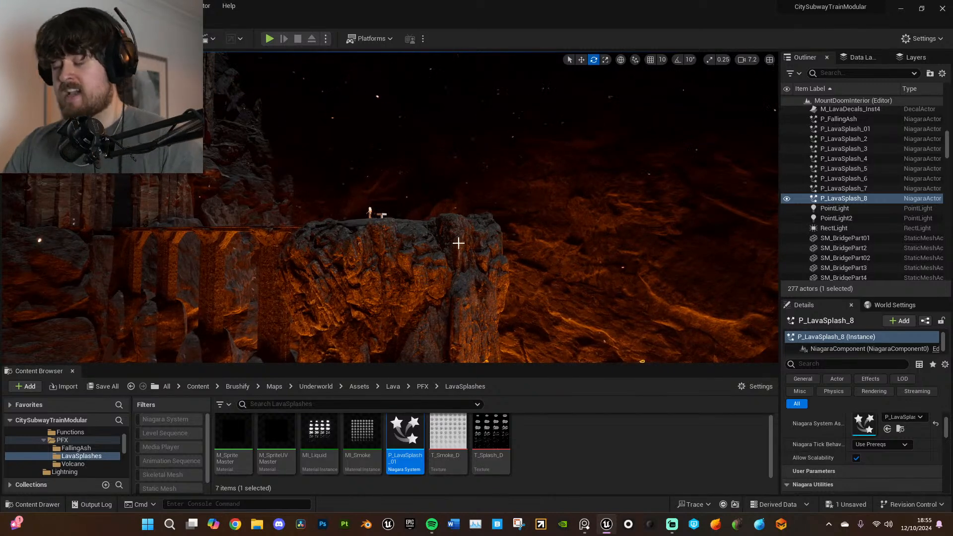
key("f")
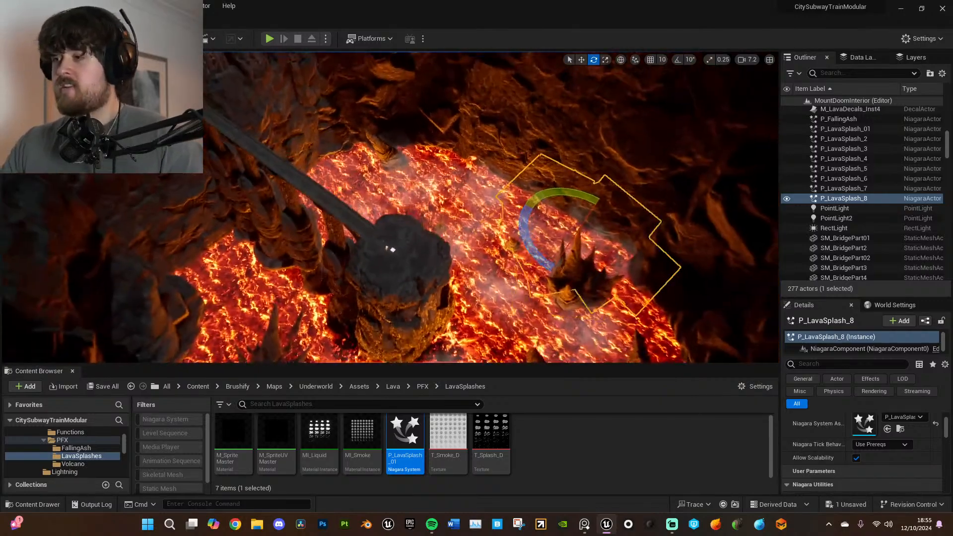
scroll(574, 266, "down", 5)
key("w")
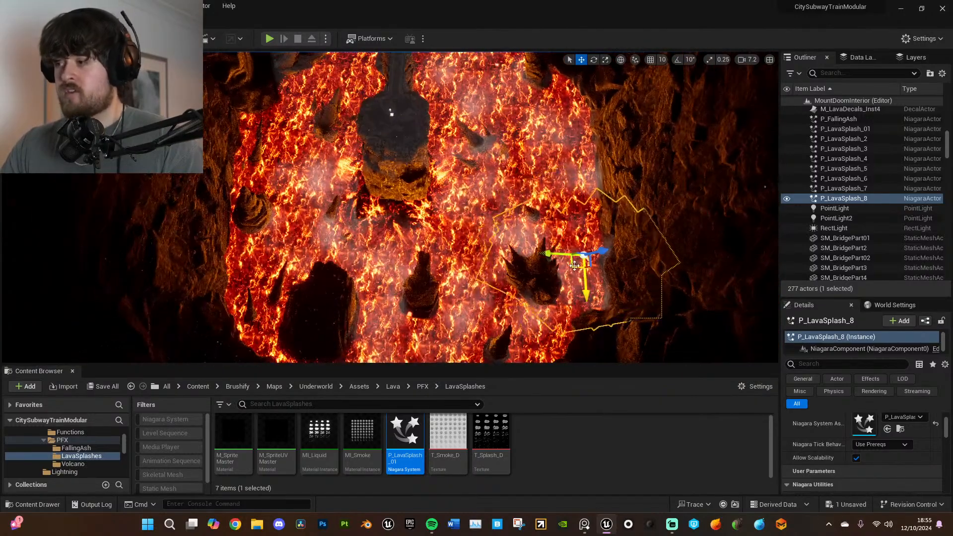
left_click_drag(574, 265, 446, 179, "alt")
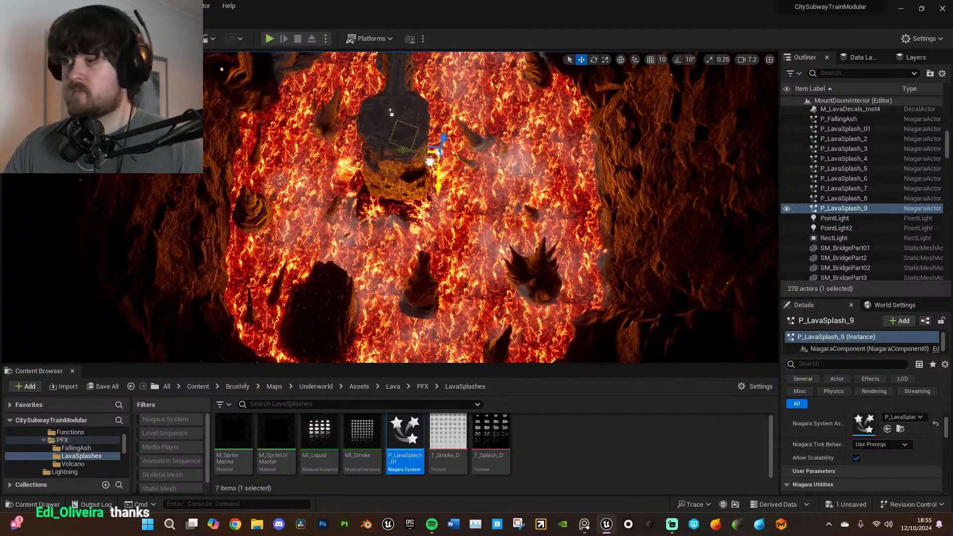
- Duplicate the lava splash to both sides of the large dark rock near the cave wall, making two copies
left_click_drag(329, 81, 328, 78, "alt")
right_click_drag(404, 142, 298, 145)
left_click_drag(547, 124, 304, 188, "alt")
right_click_drag(323, 183, 268, 178)
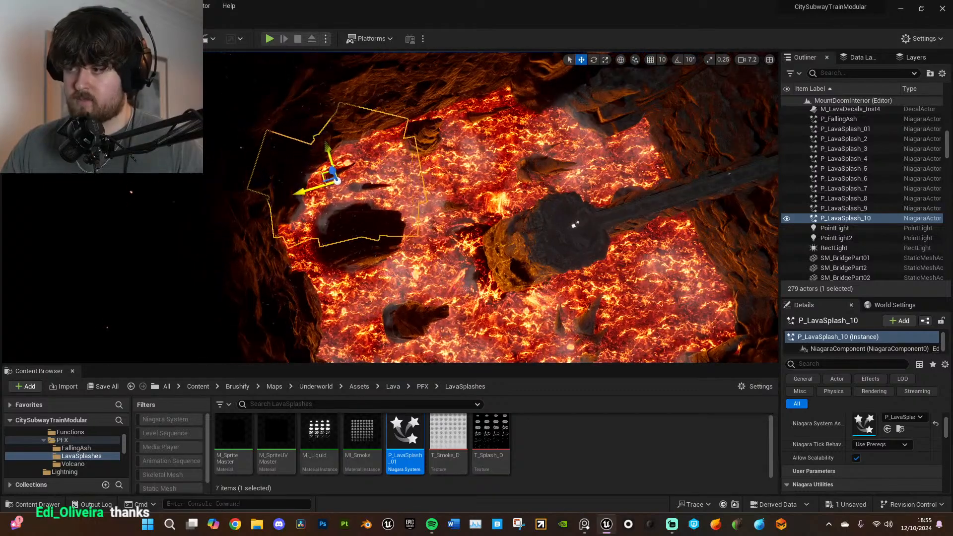
left_click_drag(321, 177, 323, 244, "alt")
right_click_drag(489, 285, 363, 325)
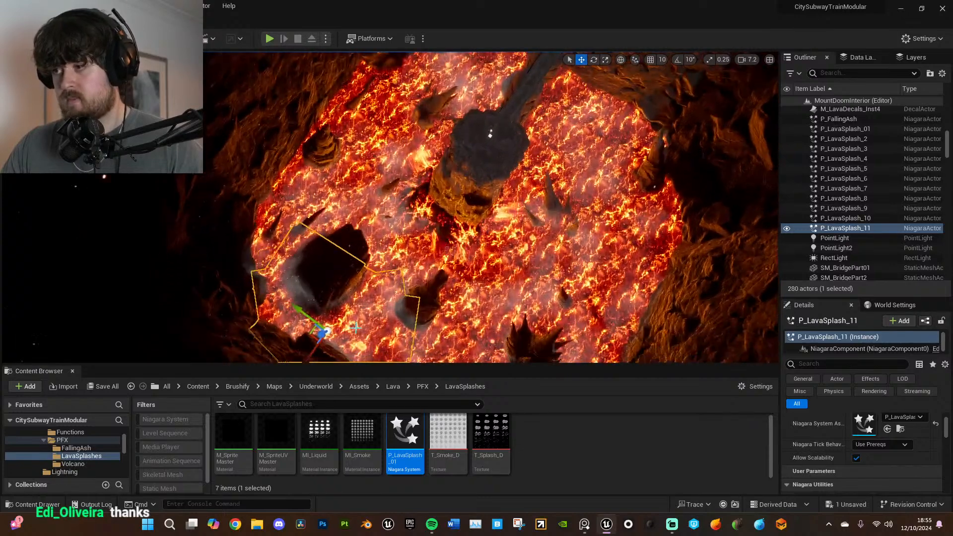
- Duplicate the lava splash from the cave wall to the side of the pillar below the end of the bridge
left_click_drag(307, 333, 326, 311, "alt")
left_click_drag(421, 198, 433, 191)
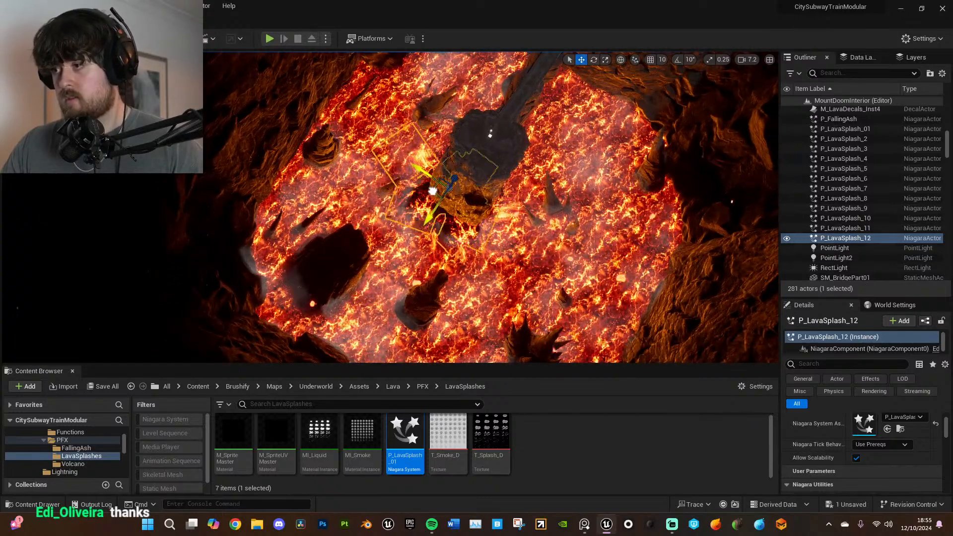
right_click_drag(510, 263, 531, 338)
right_click_drag(528, 266, 528, 266)
- Open the P_LavaSplash_01 Niagara system beside the level view and bring the Particle_Emitter001 modules into view
double_click(411, 440)
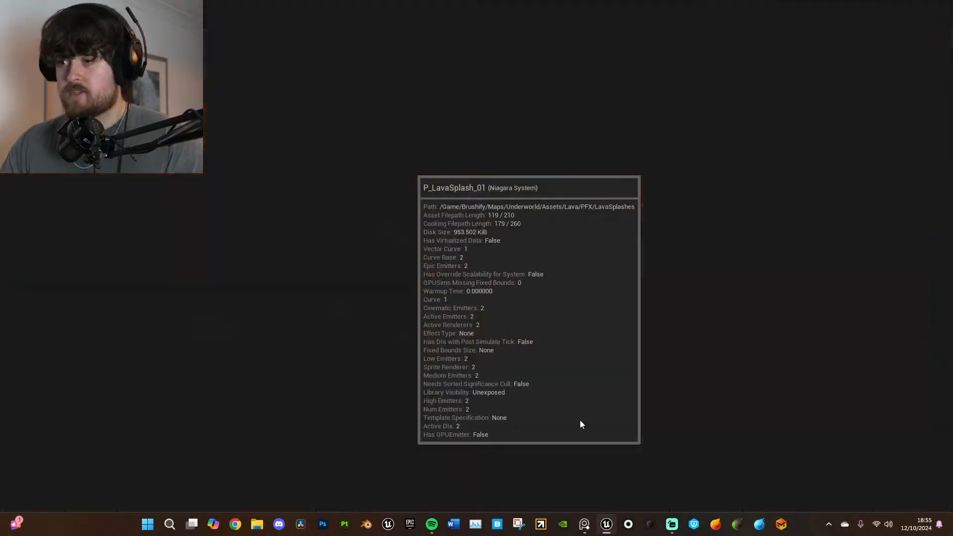
left_click(571, 85)
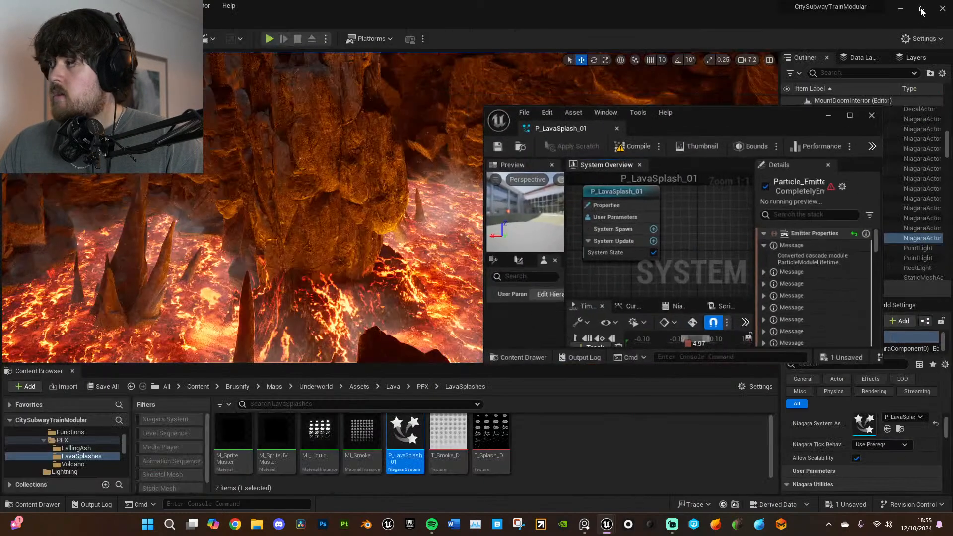
left_click(921, 8)
right_click_drag(719, 242, 581, 244)
scroll(728, 246, "down", 4)
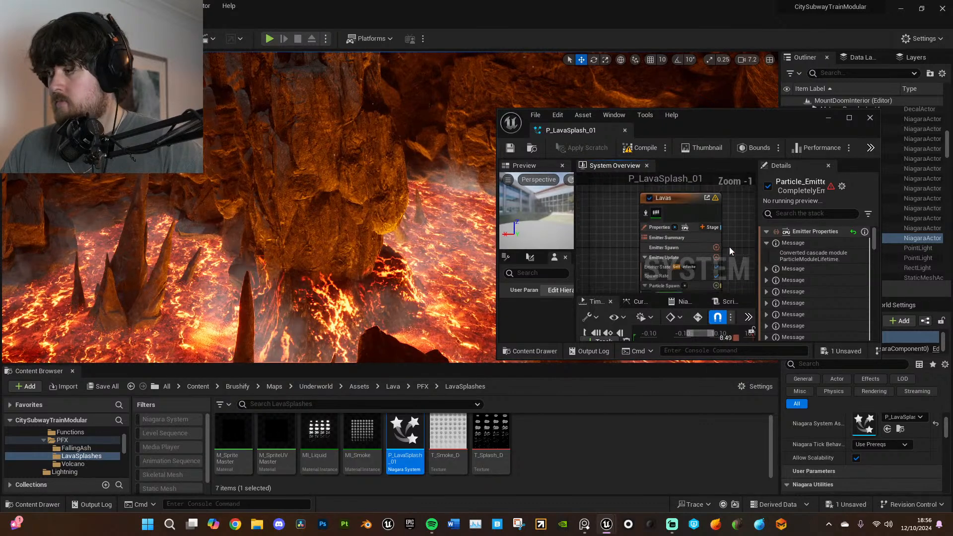
right_click_drag(663, 208, 596, 192)
scroll(630, 204, "up", 3)
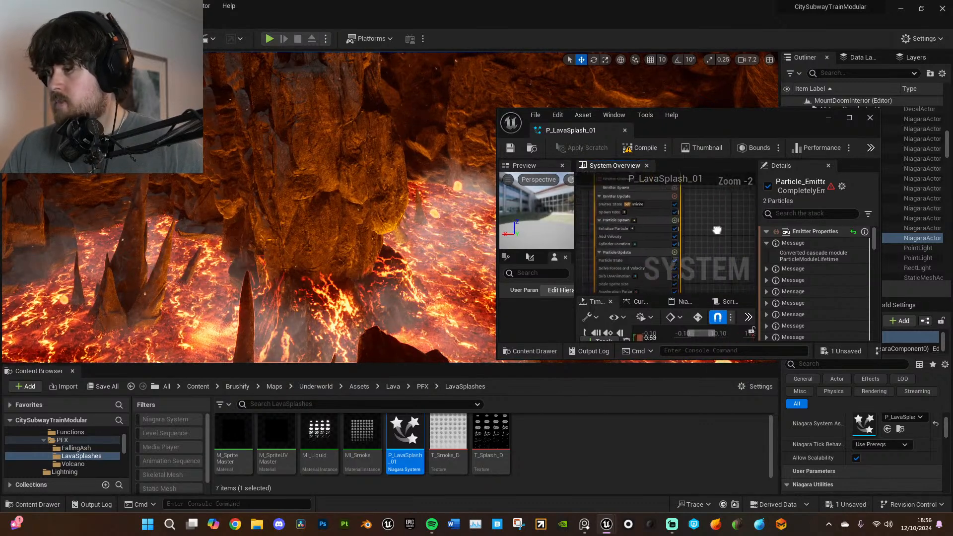
right_click_drag(715, 228, 731, 176)
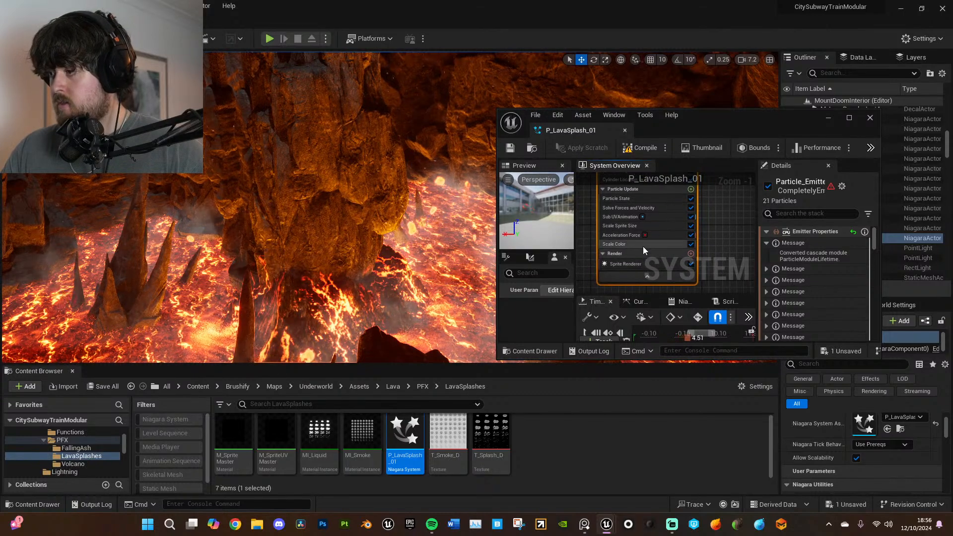
- Darken the Initialize Particle colour of Particle_Emitter001 to a grey with value 0.427083 and compile the system
left_click(849, 118)
key("Home")
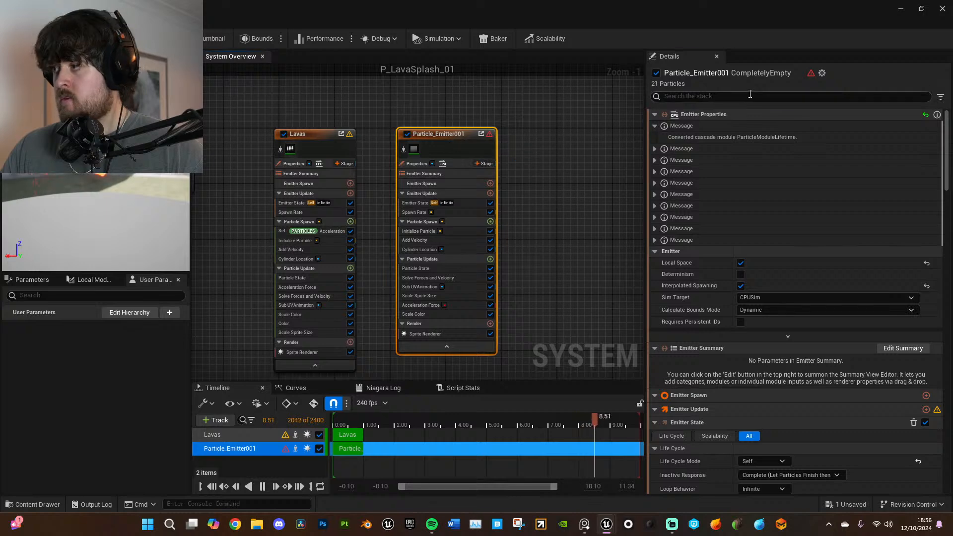
scroll(809, 362, "down", 3)
scroll(809, 365, "down", 15)
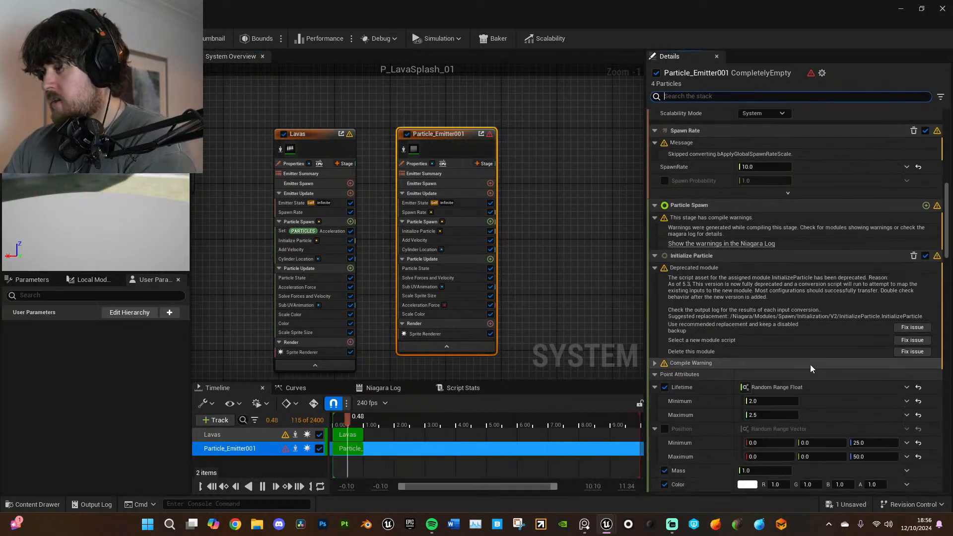
left_click(748, 342)
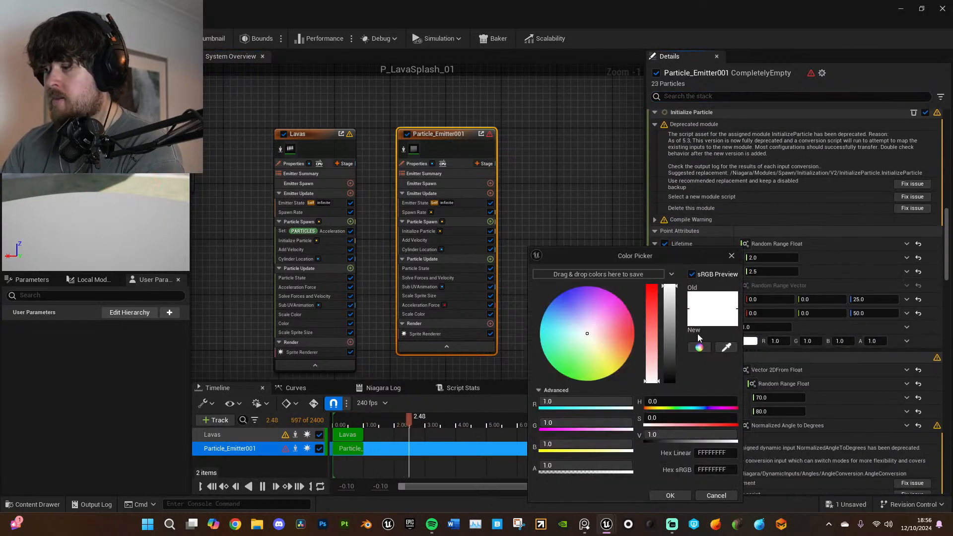
left_click(669, 324)
left_click_drag(765, 9, 804, 117)
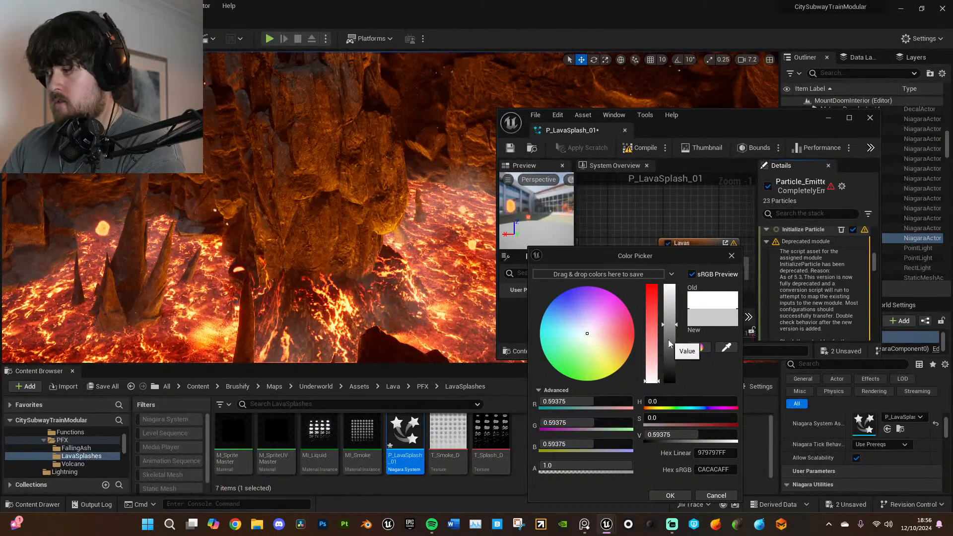
left_click(672, 344)
left_click_drag(672, 356, 673, 340)
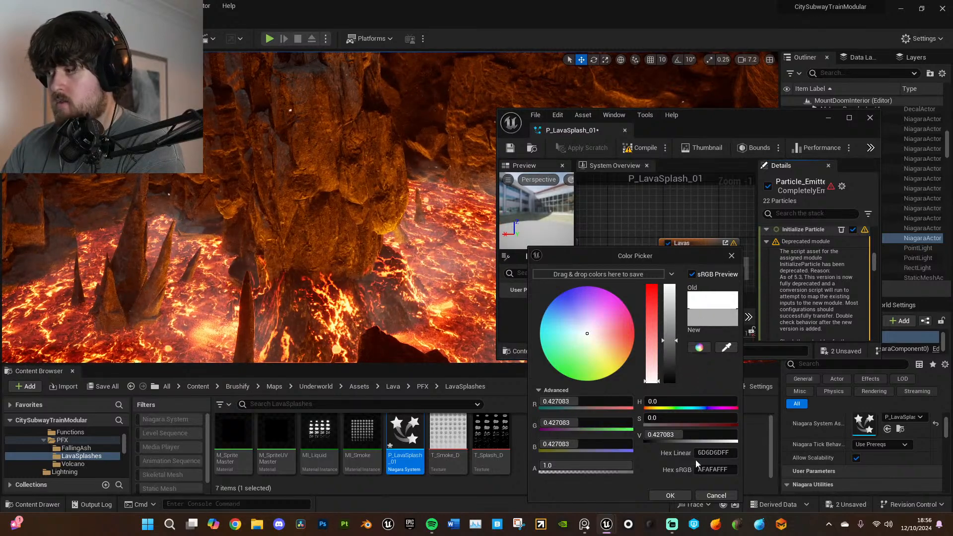
left_click(675, 495)
left_click(649, 149)
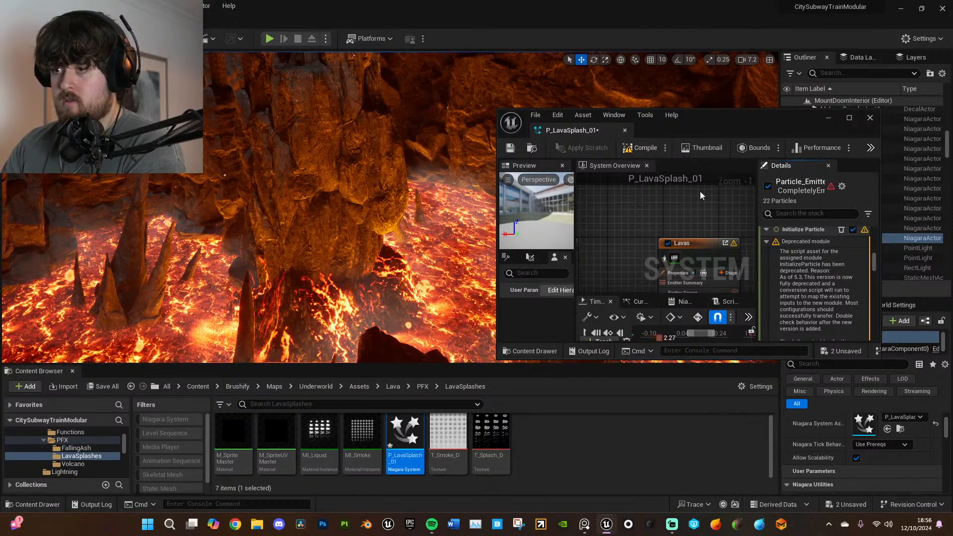
- Examine the emitter properties, emitter state and spawn rate settings of Particle_Emitter001
right_click_drag(724, 212, 590, 179)
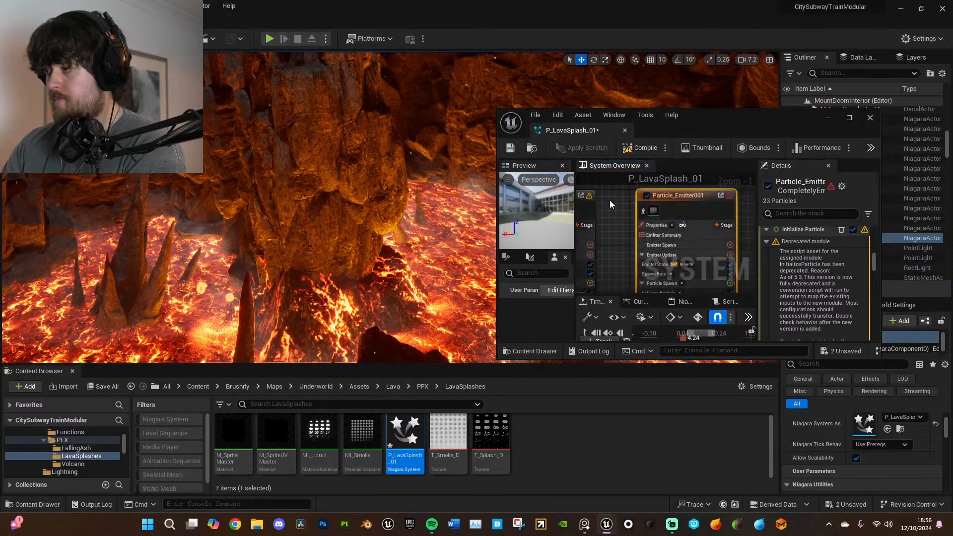
scroll(817, 299, "down", 2)
scroll(818, 302, "down", 5)
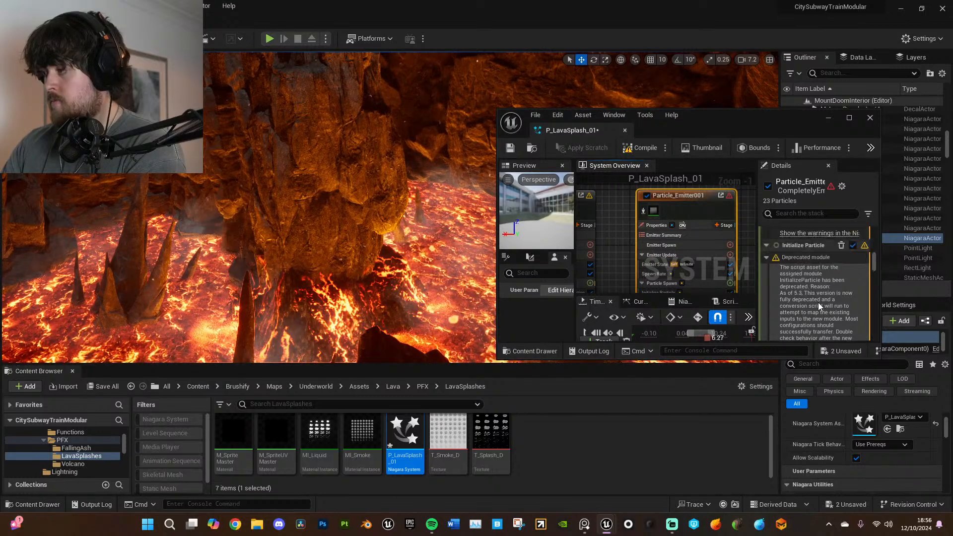
scroll(818, 303, "up", 5)
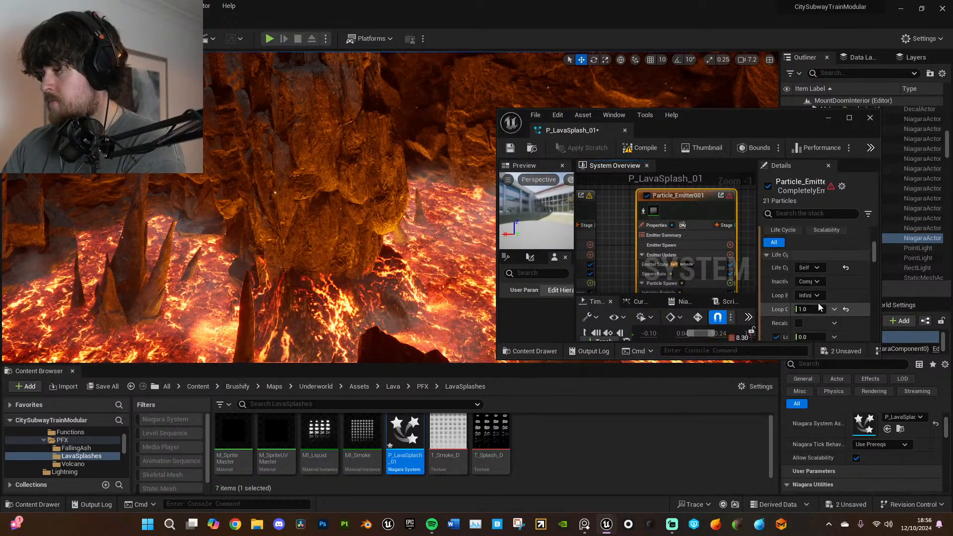
scroll(818, 303, "up", 2)
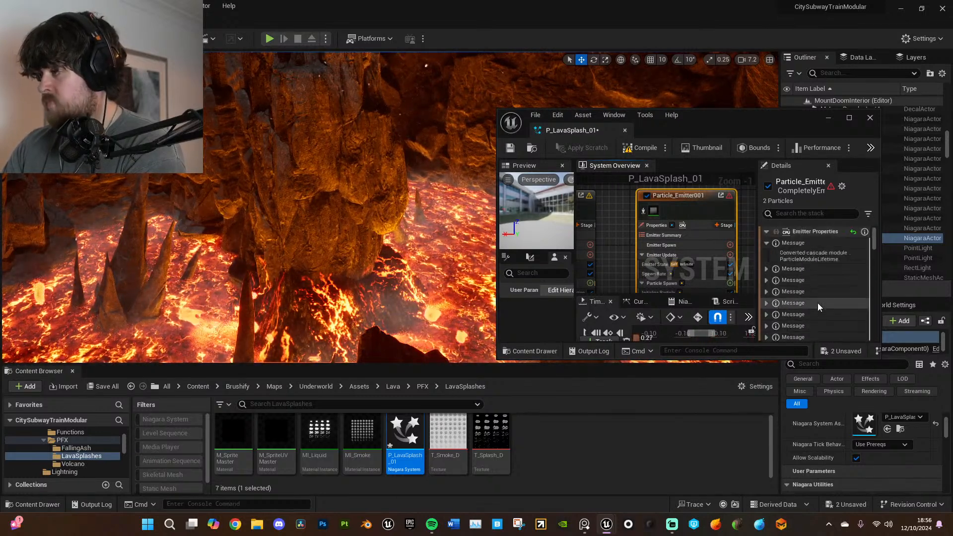
left_click(850, 120)
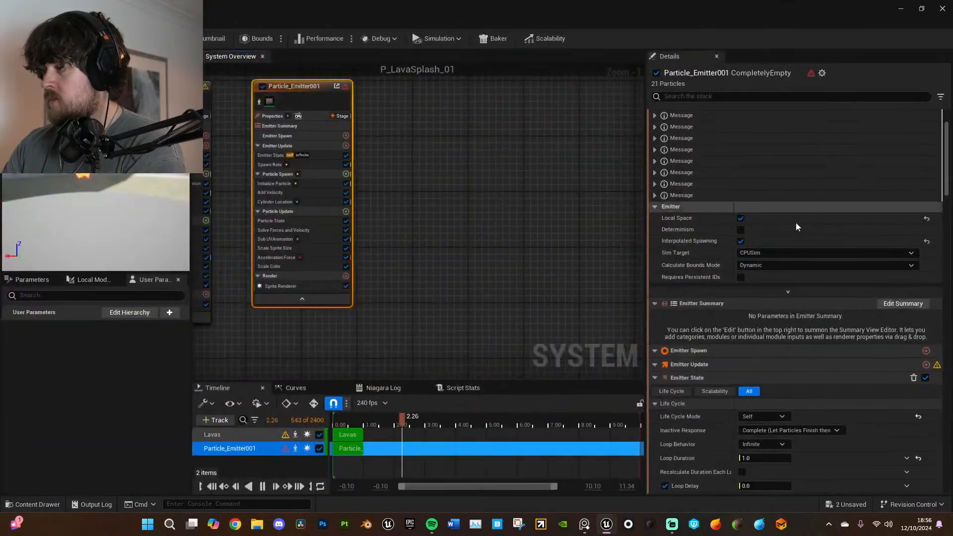
left_click(743, 354)
scroll(746, 343, "down", 10)
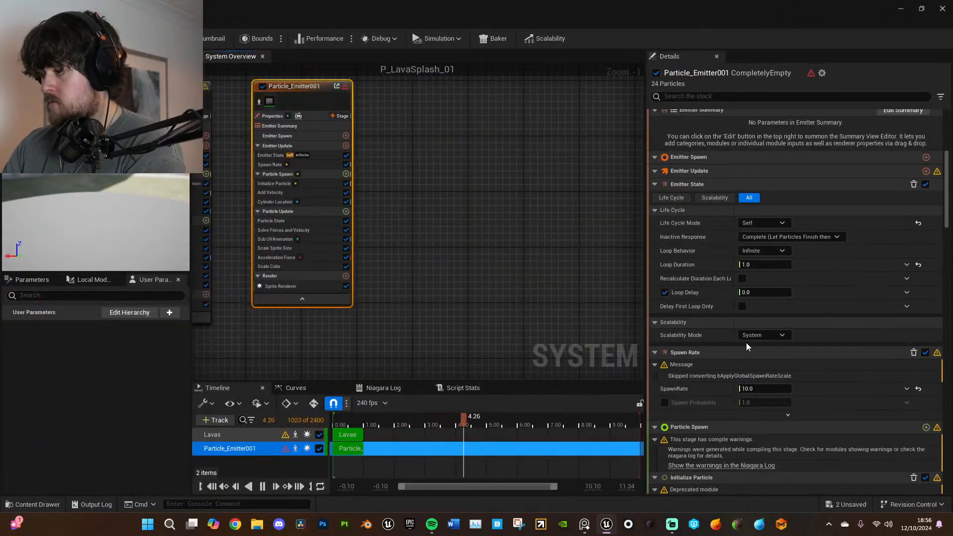
- Set the Initialize Particle colour of Particle_Emitter001 to a darker grey with RGB values of 0.307292
left_click(247, 128)
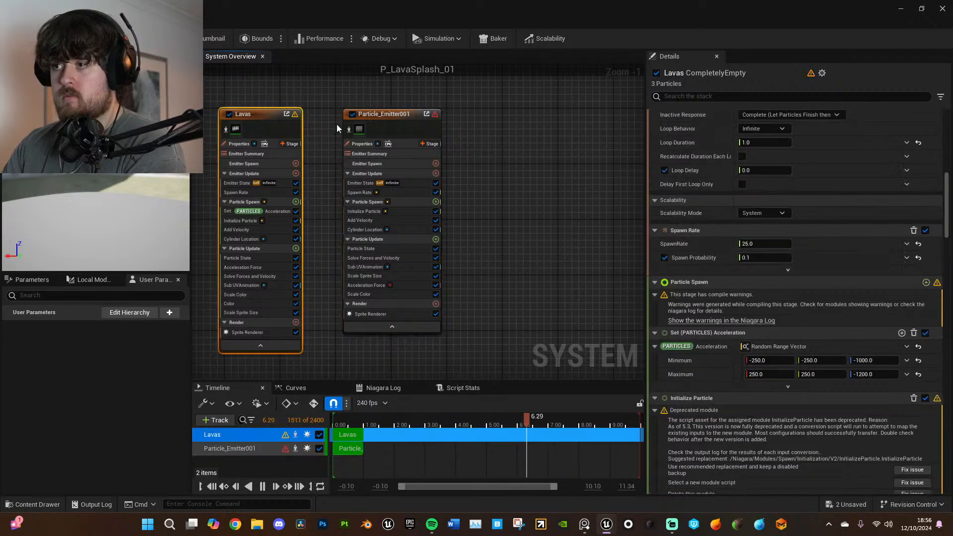
left_click(389, 124)
scroll(744, 387, "down", 1)
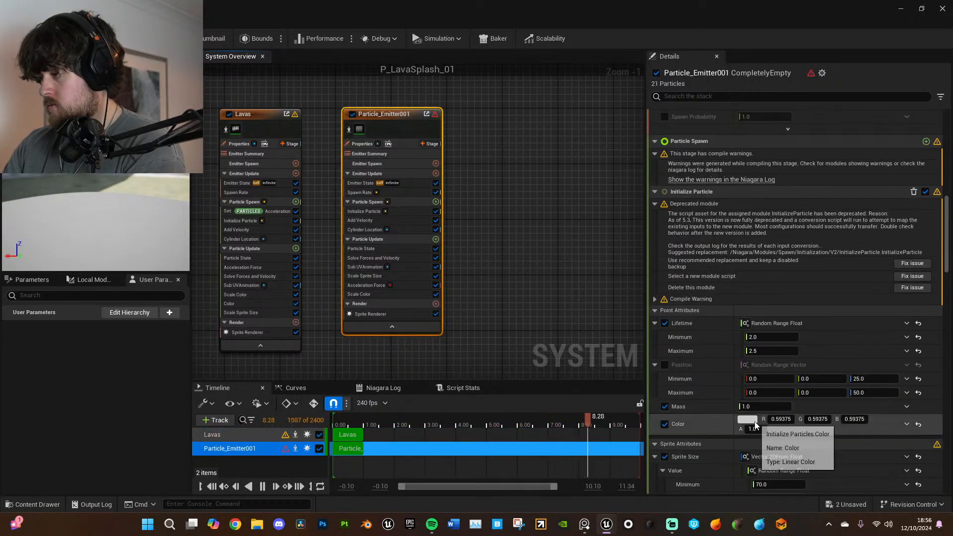
left_click(747, 419)
left_click(678, 353)
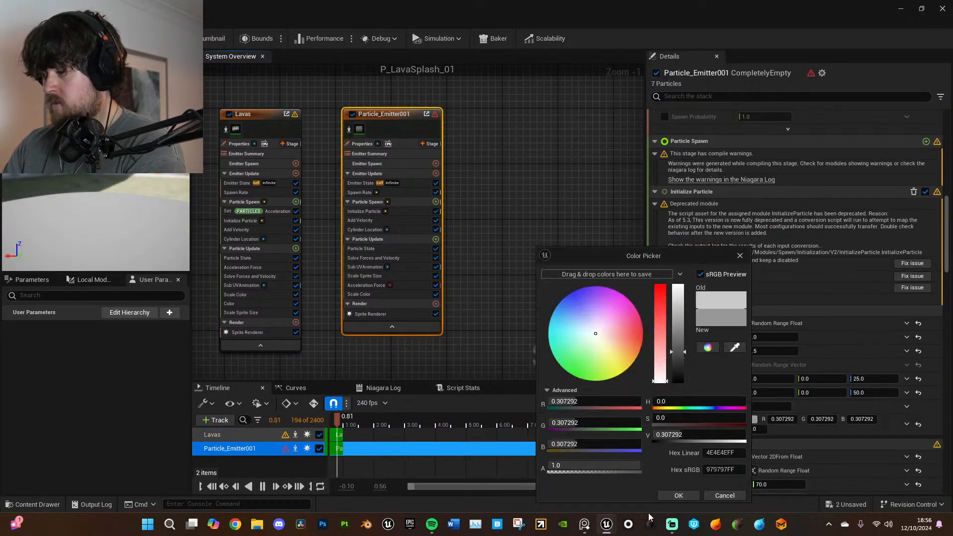
left_click(670, 496)
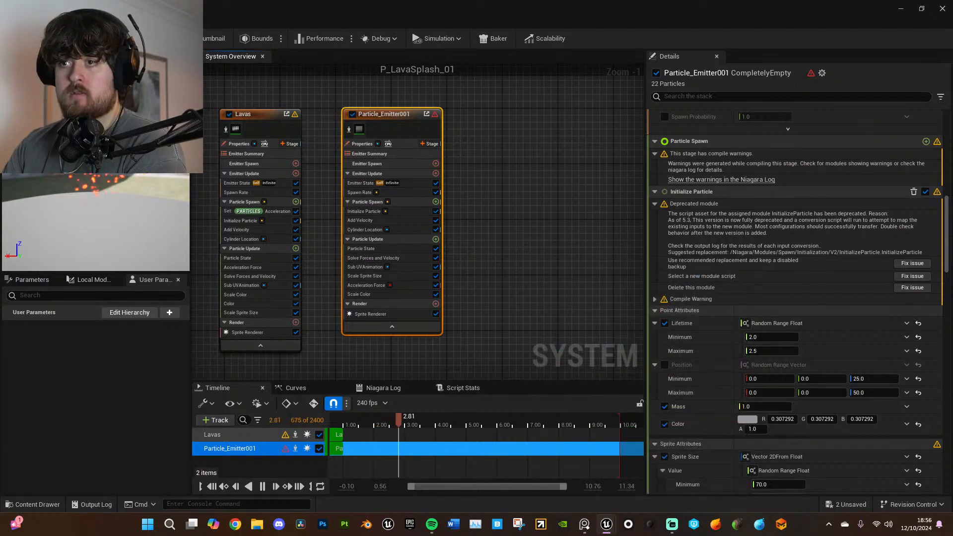
- View the splashes from above the lake, save all unsaved changes and close the P_LavaSplash_01 editor
left_click(921, 8)
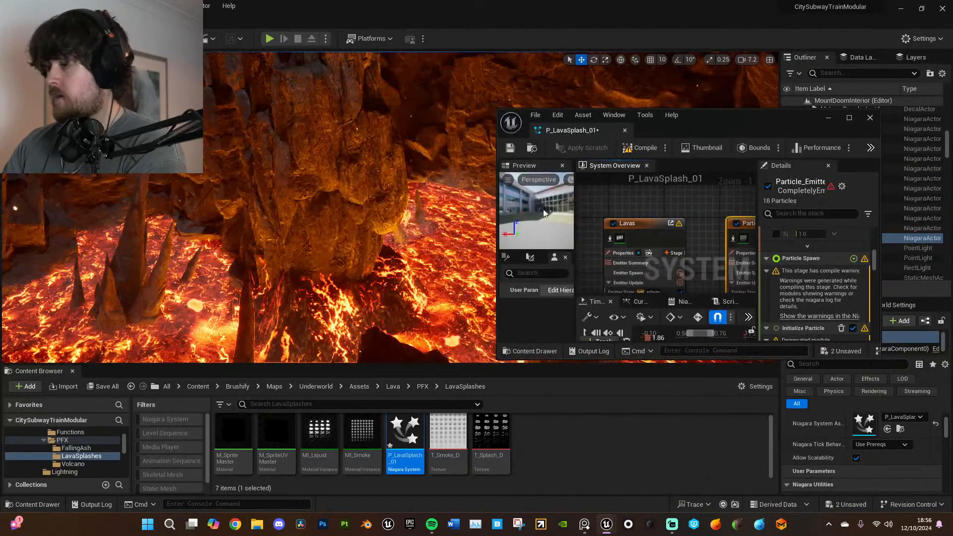
mouse_move(430, 253)
right_mouse_down()
mouse_move(439, 280)
mouse_move(428, 260)
right_mouse_up()
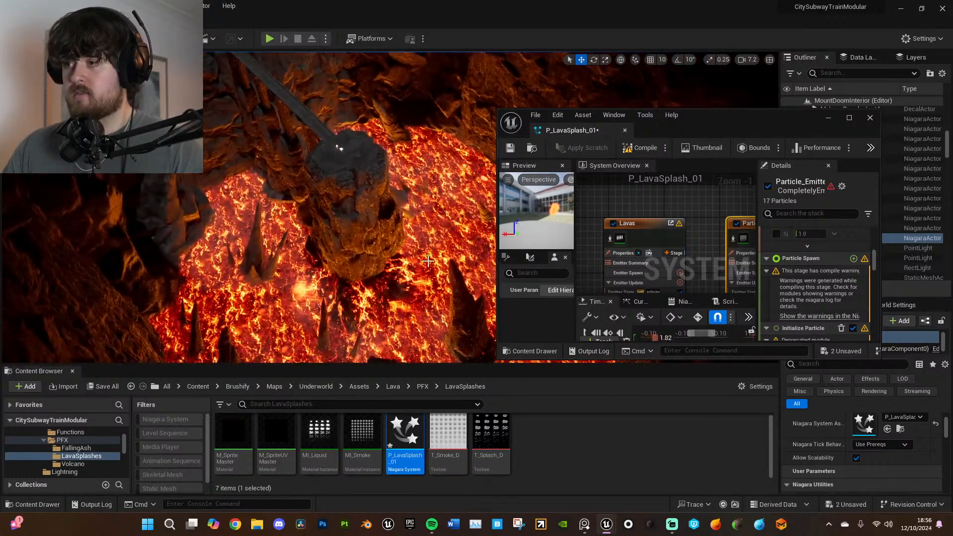
left_click(536, 114)
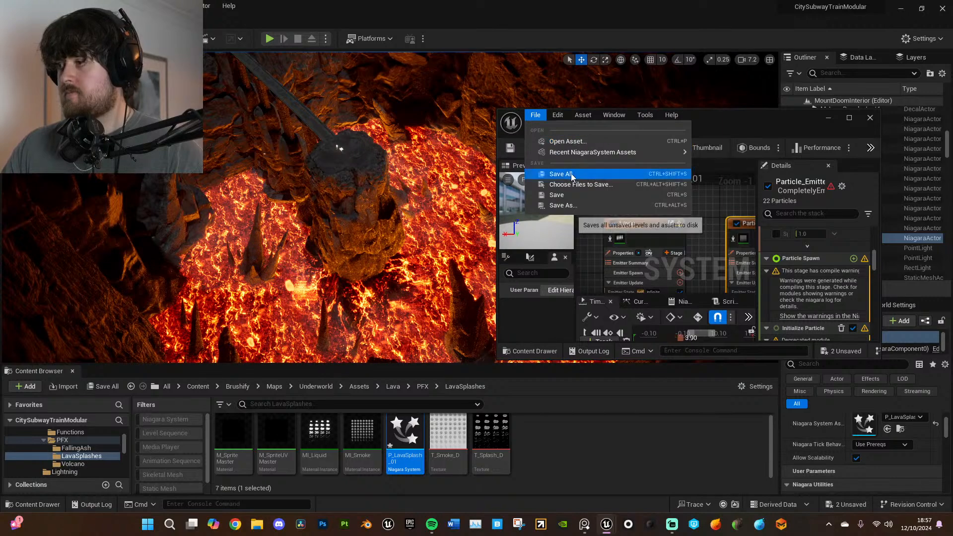
left_click(606, 197)
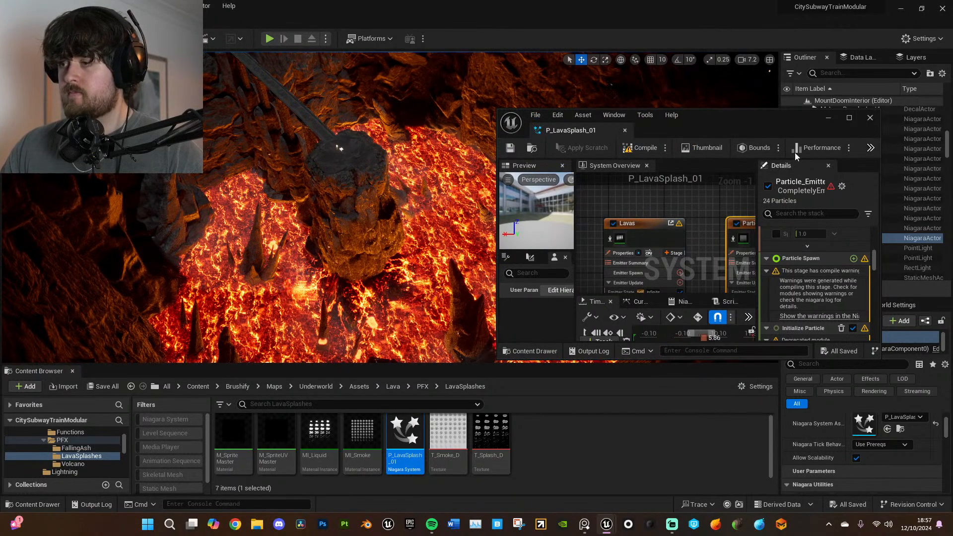
left_click(870, 118)
- Select the lava surface Floor9 and open its material instance M_AnimatedLava_Inst beside the level view
left_click(540, 191)
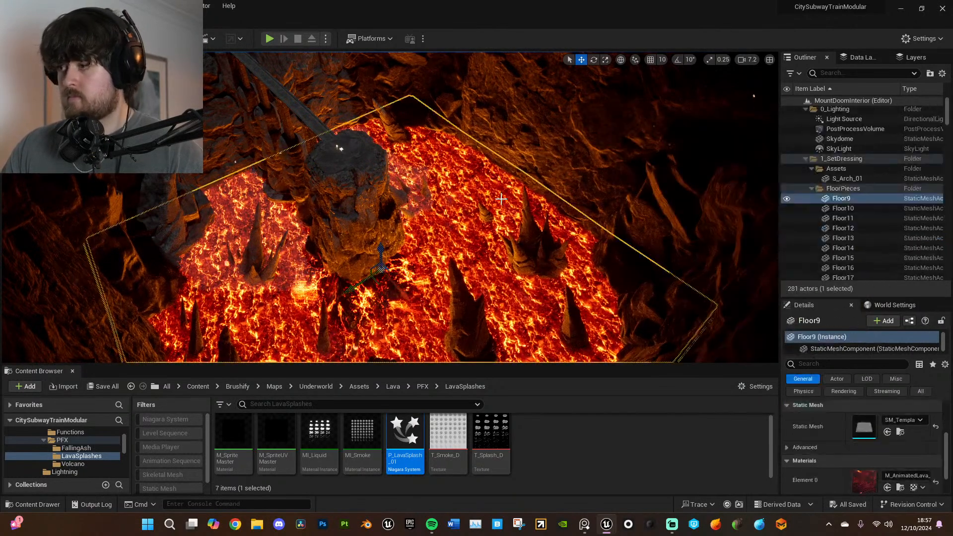
key("f")
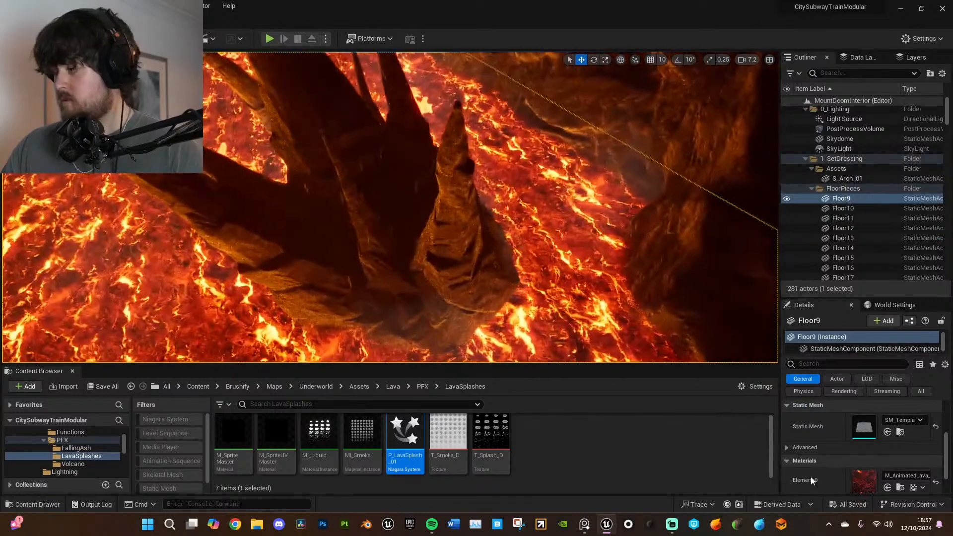
scroll(874, 472, "down", 1)
double_click(868, 452)
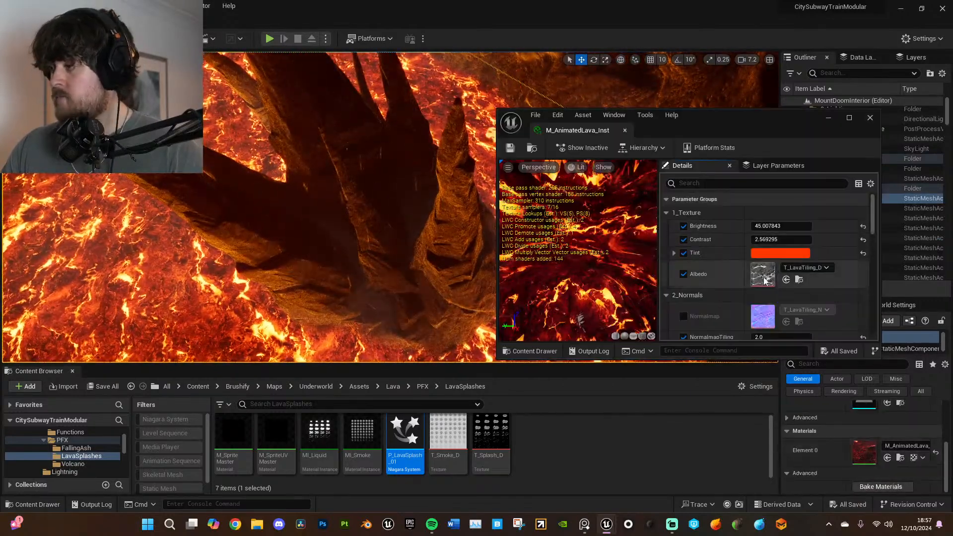
left_click(848, 118)
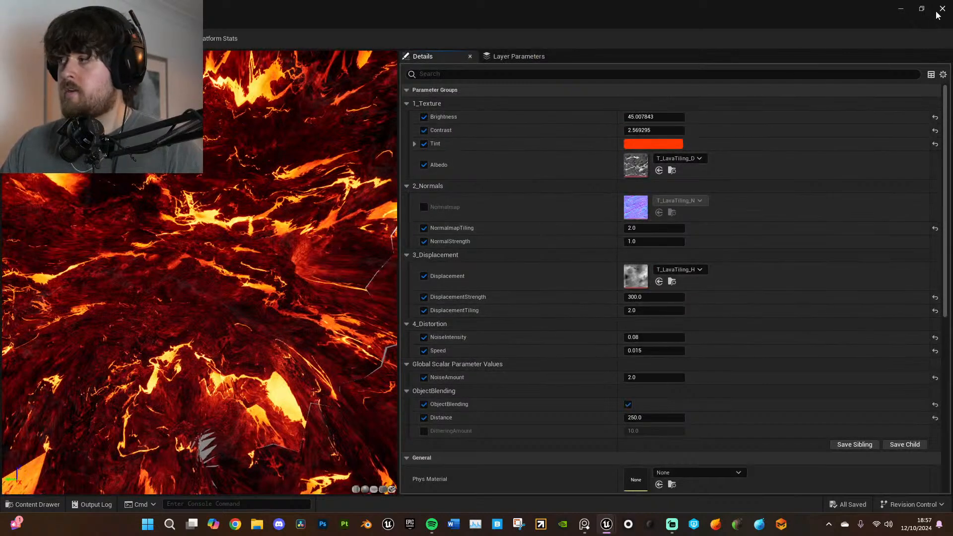
left_click(921, 8)
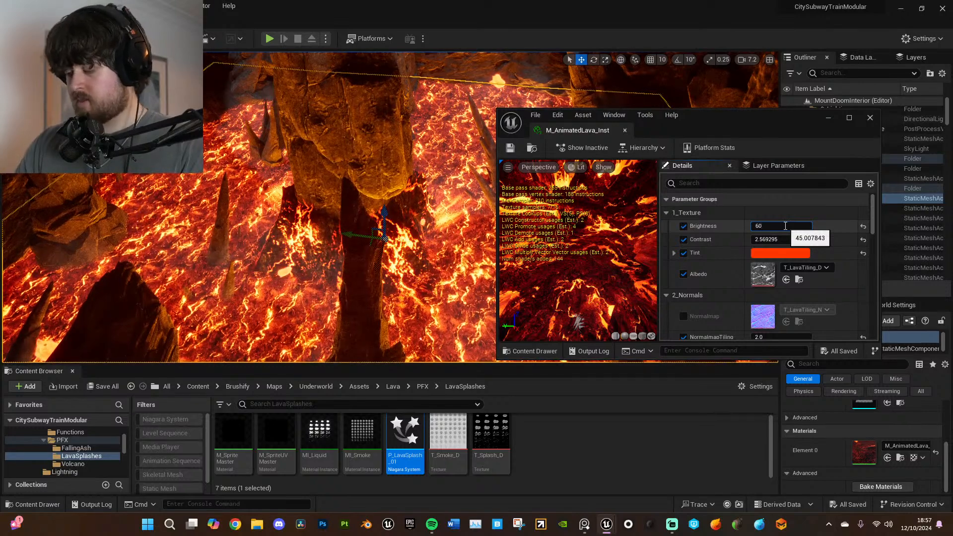
- Set the Brightness of M_AnimatedLava_Inst to 100 and check the lava glow around the rock pillar
left_click(784, 226)
type("60")
key("Return")
type("100")
key("Return")
right_click_drag(263, 81, 263, 82)
right_click_drag(423, 254, 414, 286)
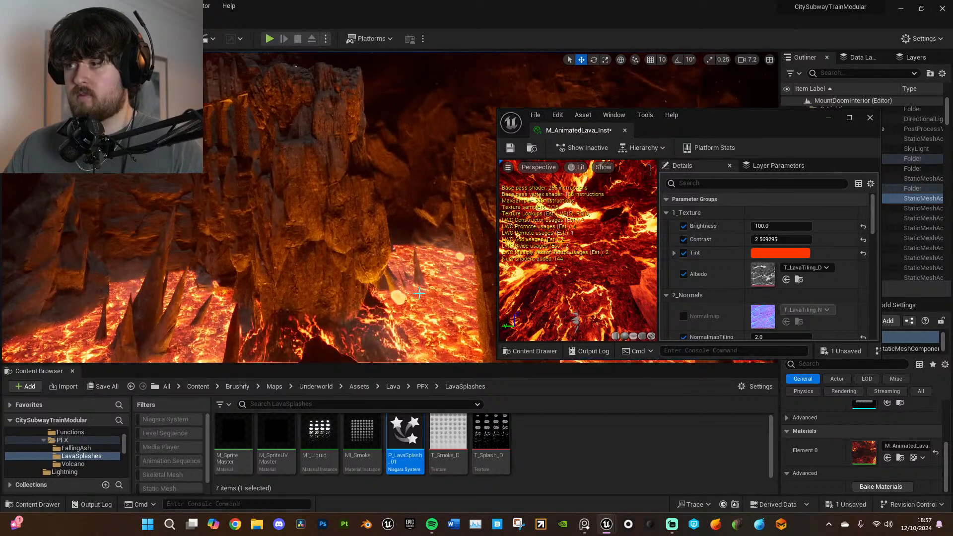
- Save all unsaved assets and close the M_AnimatedLava_Inst editor
left_click(536, 115)
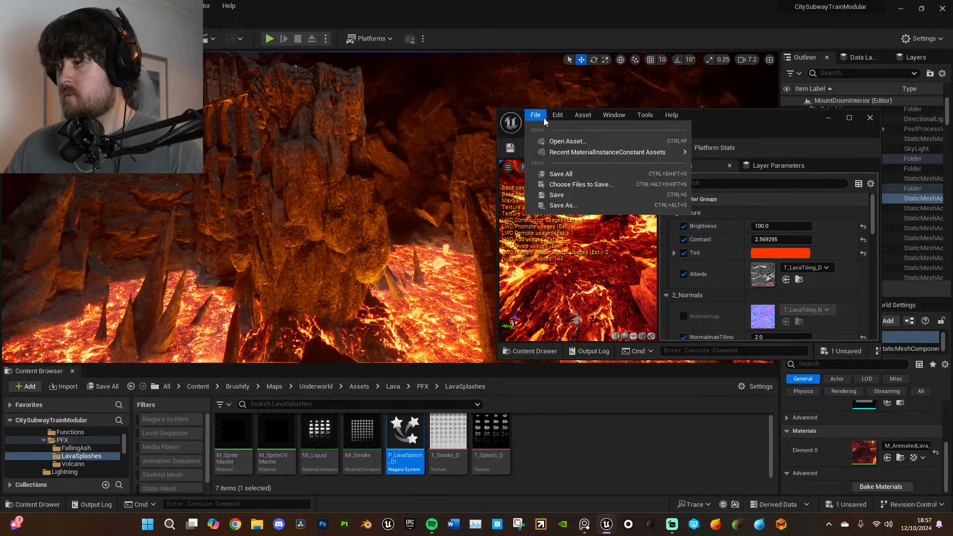
left_click(558, 174)
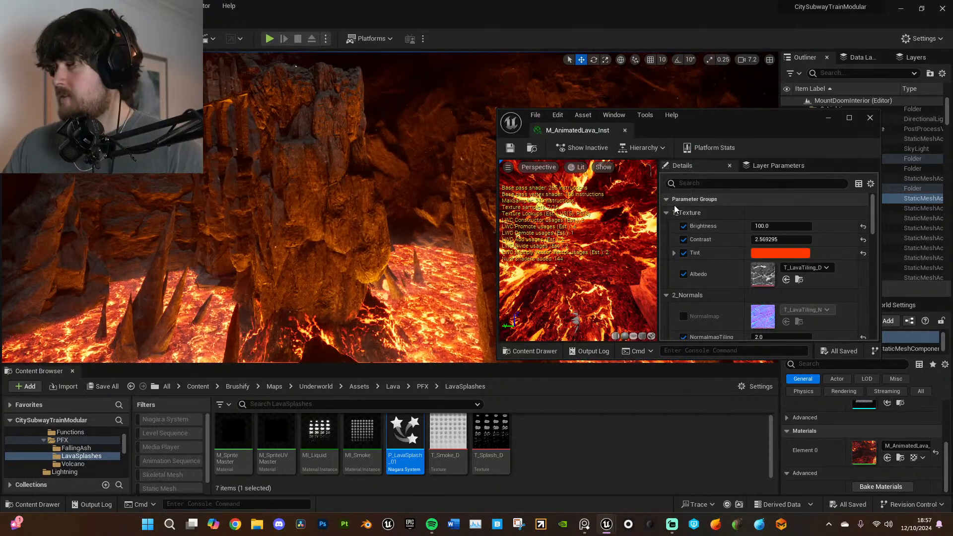
left_click(869, 119)
- Examine the brightened lava and cave walls from low and high viewpoints, enlarging the level view temporarily
left_click_drag(606, 364, 606, 384)
right_click_drag(606, 335, 588, 315)
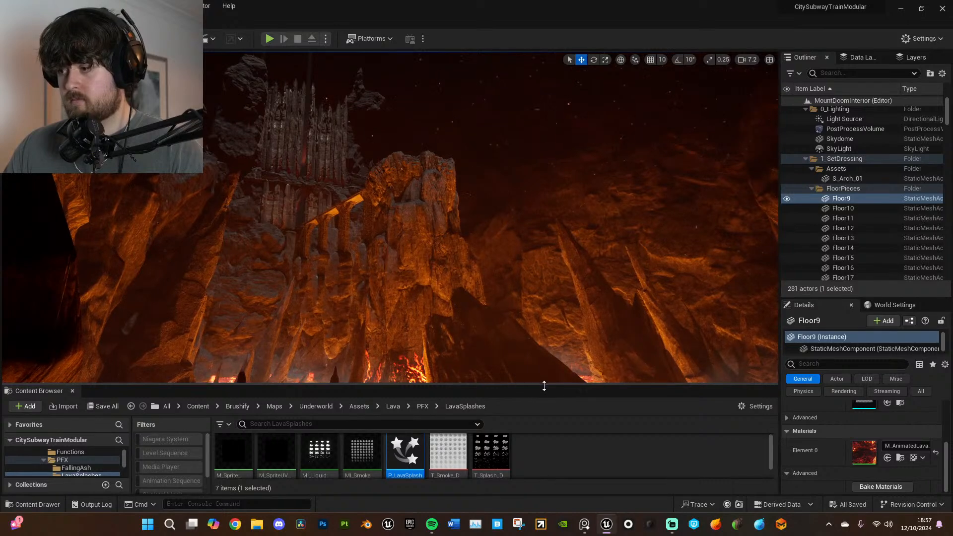
left_click_drag(541, 385, 546, 478)
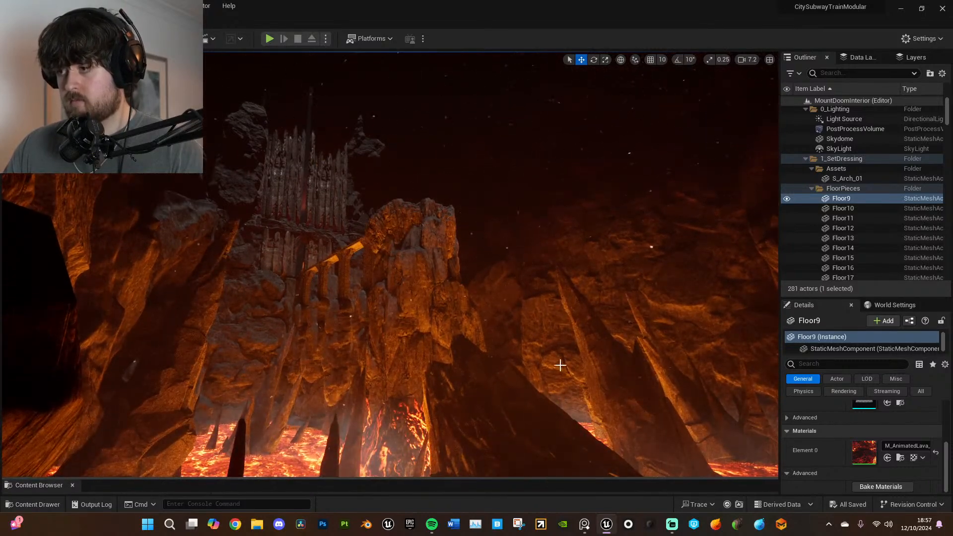
key("e")
right_click_drag(560, 310, 561, 357)
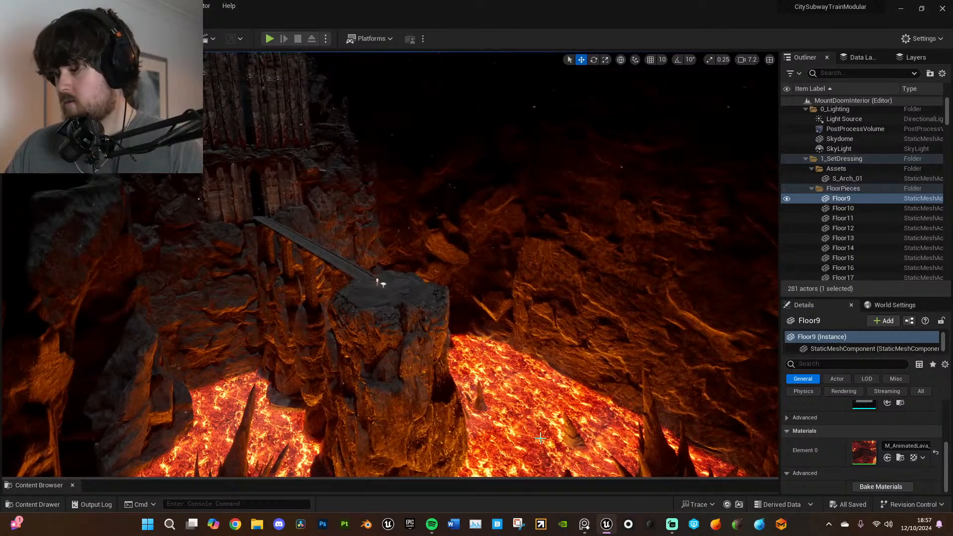
left_click_drag(530, 479, 531, 394)
key("d")
right_click_drag(526, 317, 372, 333)
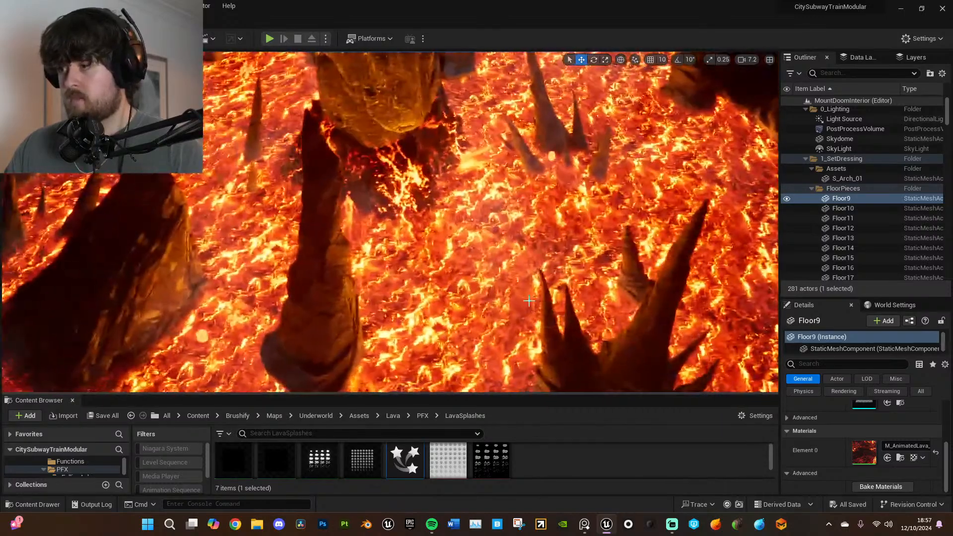
- Try to select the lava surface from above and beneath the lake through the overlapping lava splash effects
left_click(561, 294)
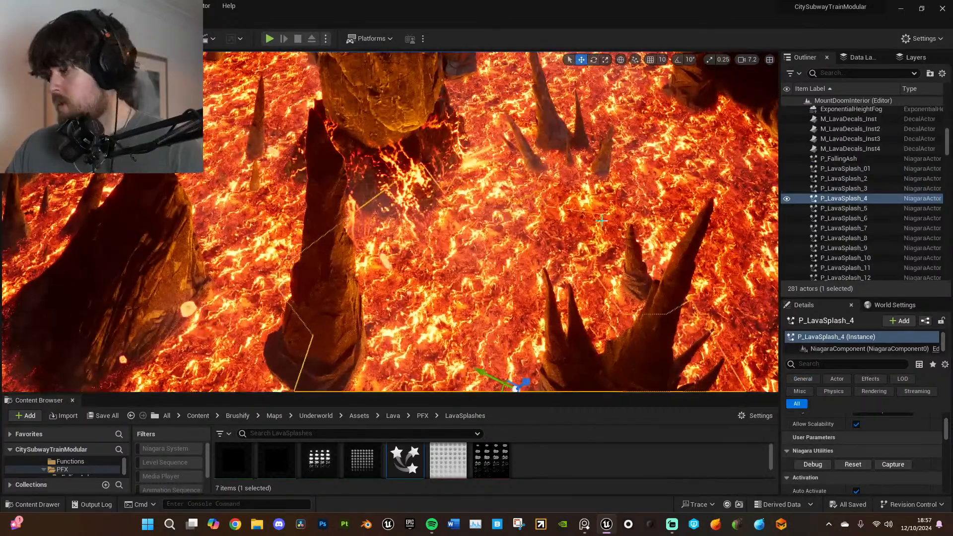
left_click(660, 191)
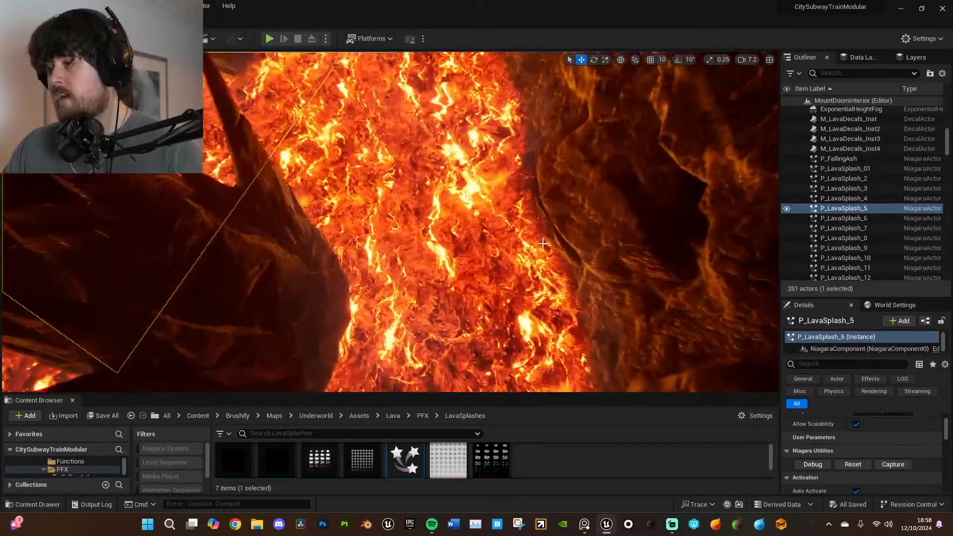
left_click(542, 243)
key("w")
right_click_drag(530, 261, 556, 258)
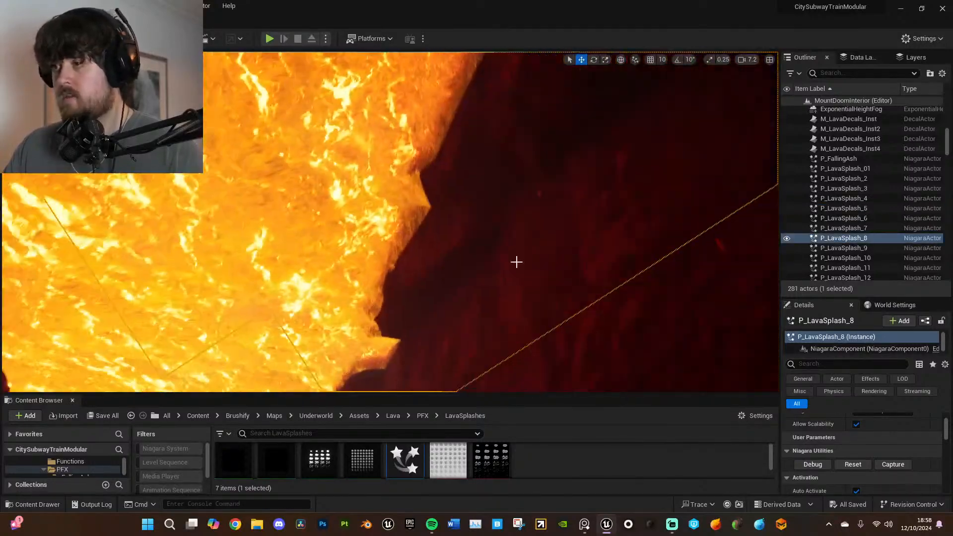
right_click_drag(294, 255, 278, 268)
left_click(436, 248)
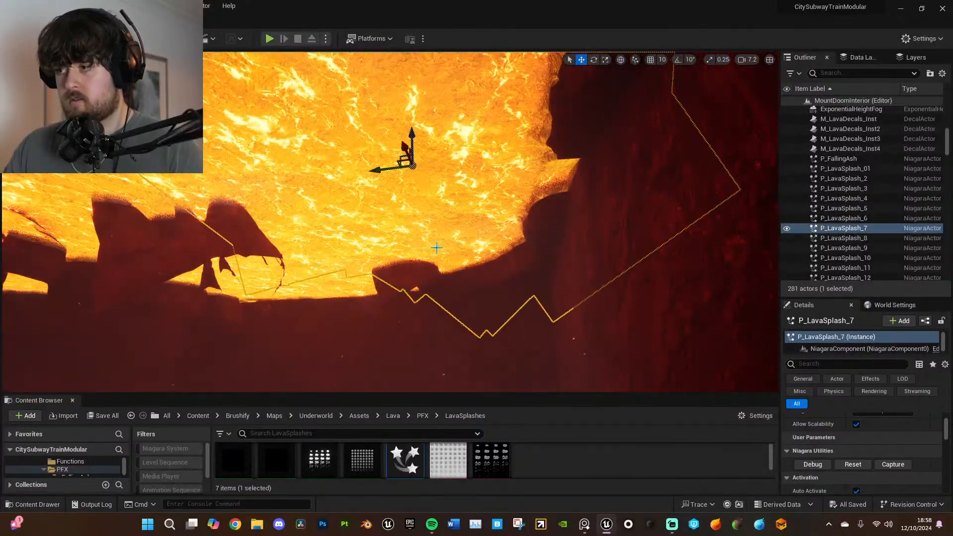
right_click_drag(437, 247, 417, 246)
left_click(238, 169)
- Hide P_LavaSplash_6 and select the lava surface Floor9 from beneath the lake
right_click_drag(507, 172, 556, 174)
left_click(498, 158)
left_click(498, 158)
right_click_drag(501, 156, 510, 151)
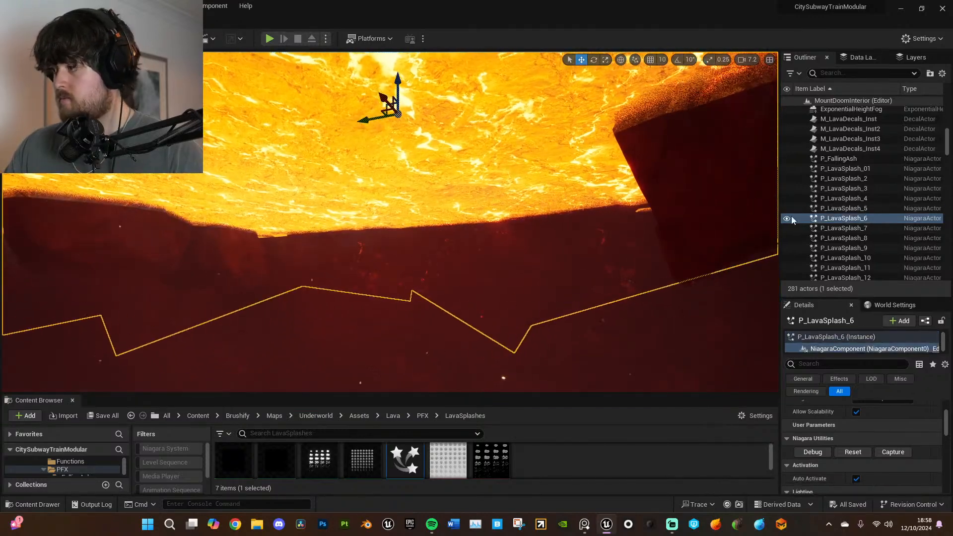
left_click(365, 108)
right_click_drag(377, 199, 362, 231)
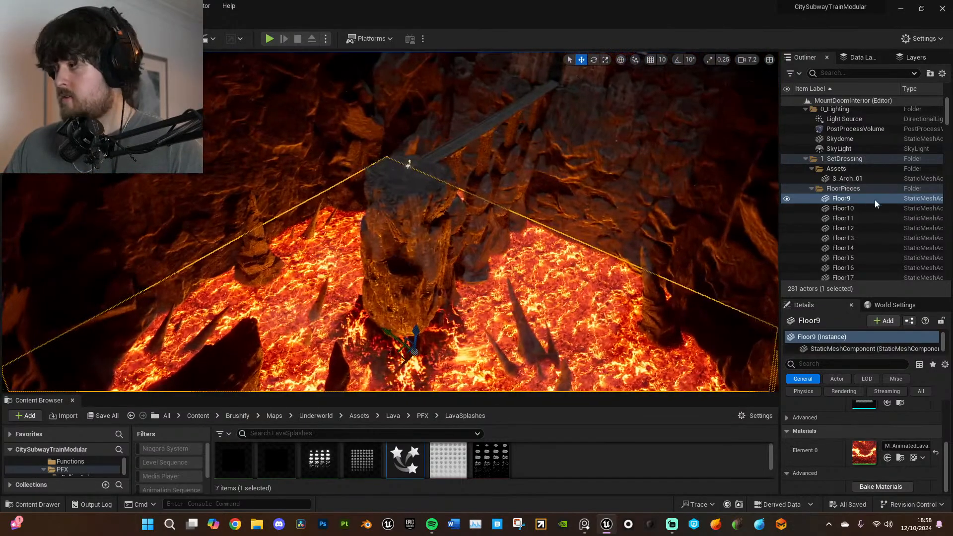
- Rename the lava surface actor Floor9 as Lava
right_click(853, 199)
mouse_move(843, 338)
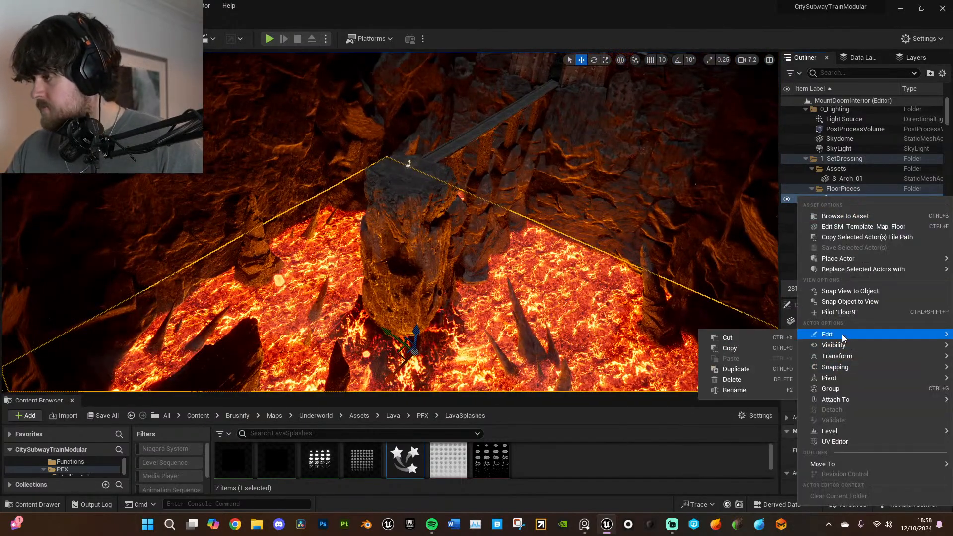
left_click(737, 389)
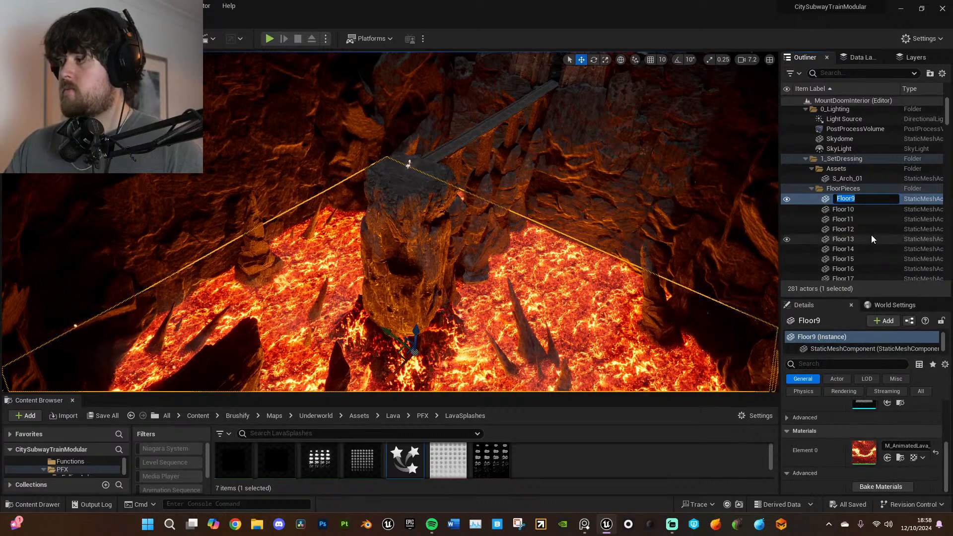
type("Lava")
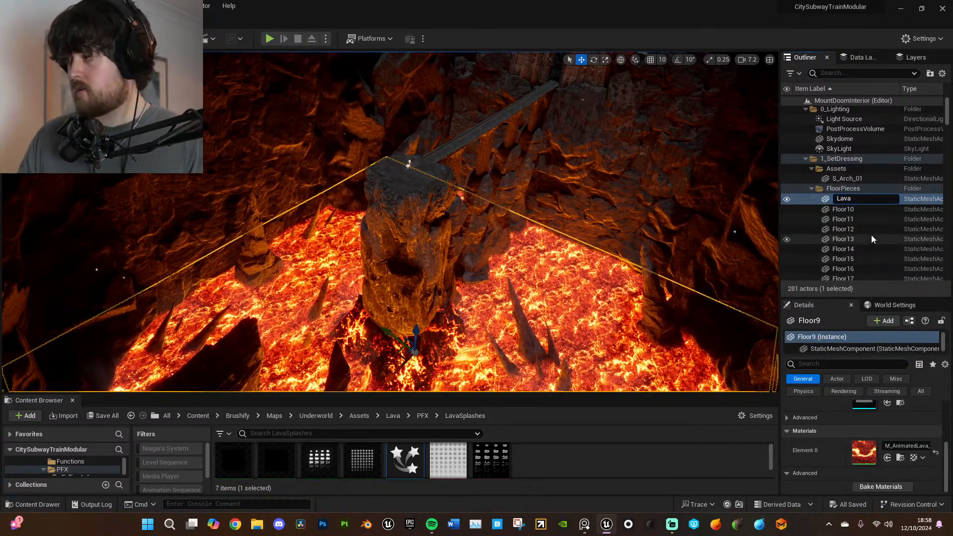
key("Return")
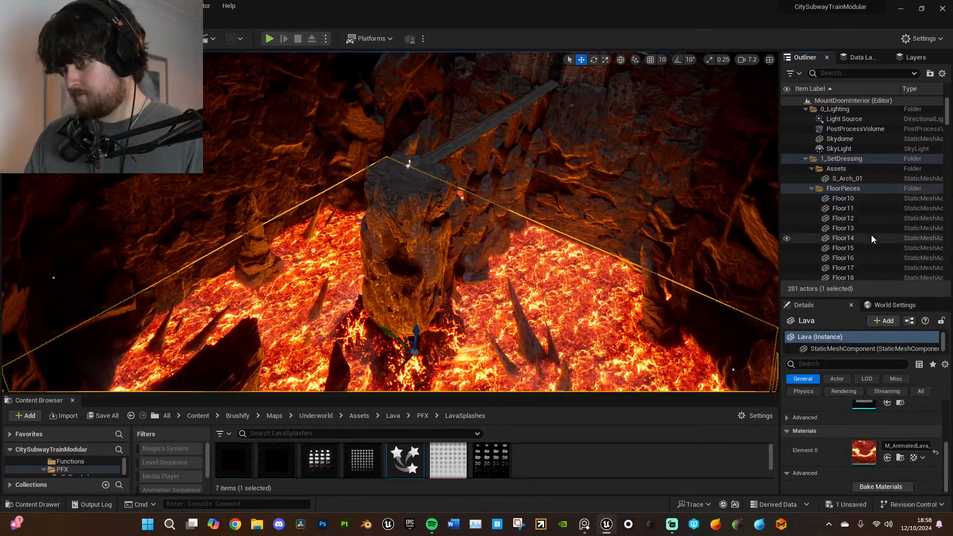
- Filter the level's actors by "lava" and reopen the Lava surface's material instance M_AnimatedLava_Inst
left_click(846, 74)
type("lava")
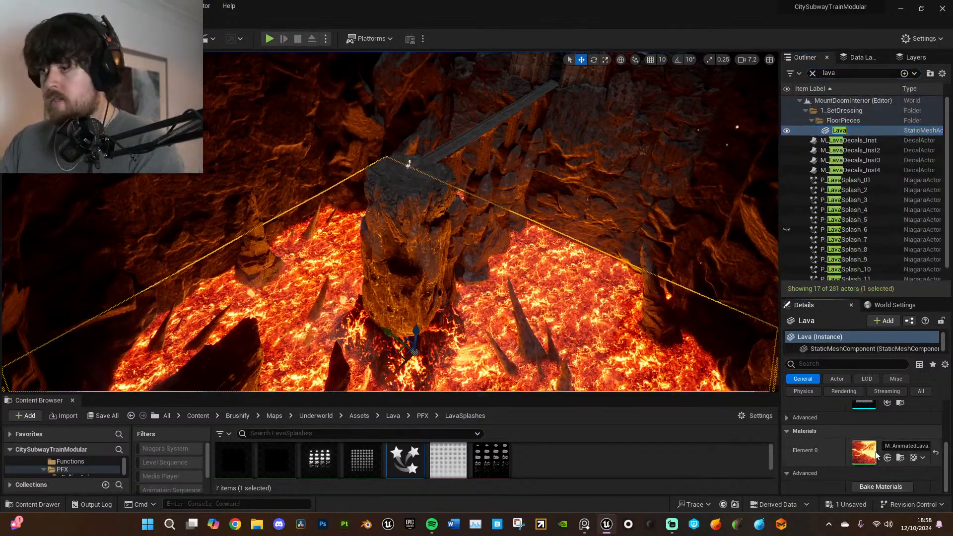
right_click_drag(519, 258, 531, 282)
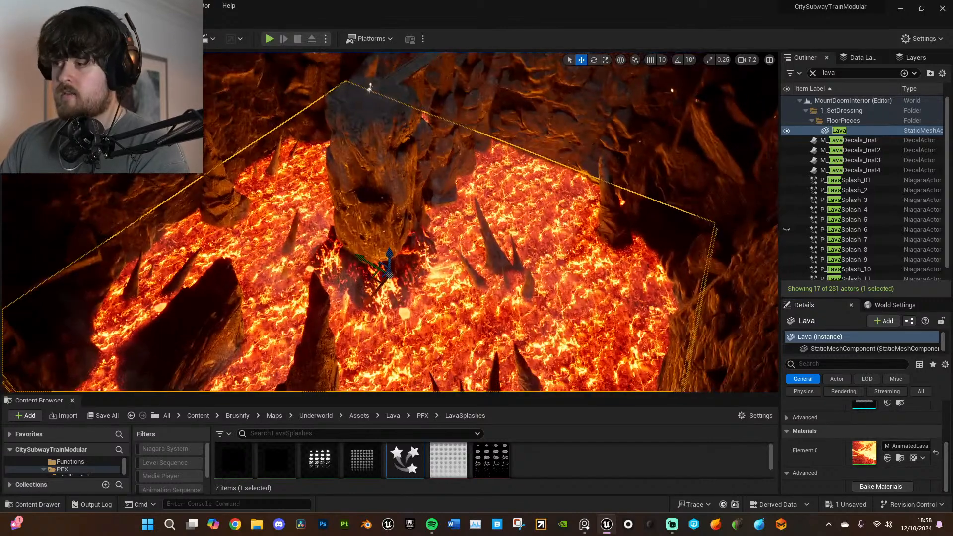
double_click(873, 456)
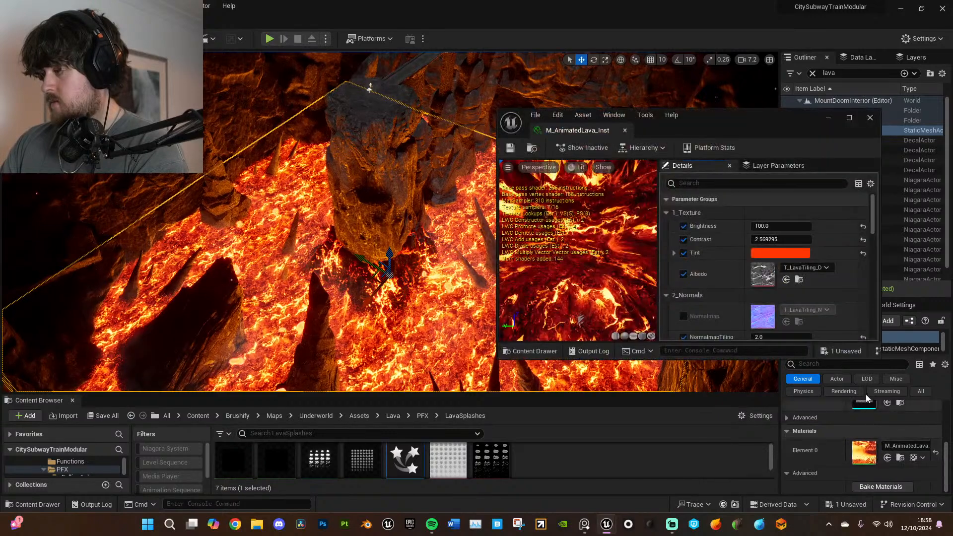
- Try an ObjectBlending Distance of about 253.63 on the lava material, and undo the change
scroll(731, 291, "down", 4)
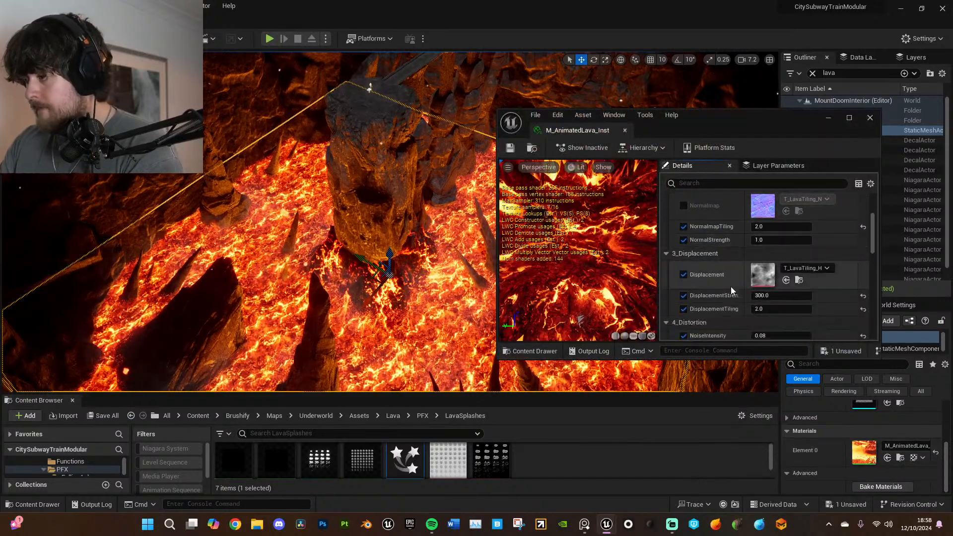
scroll(732, 291, "down", 3)
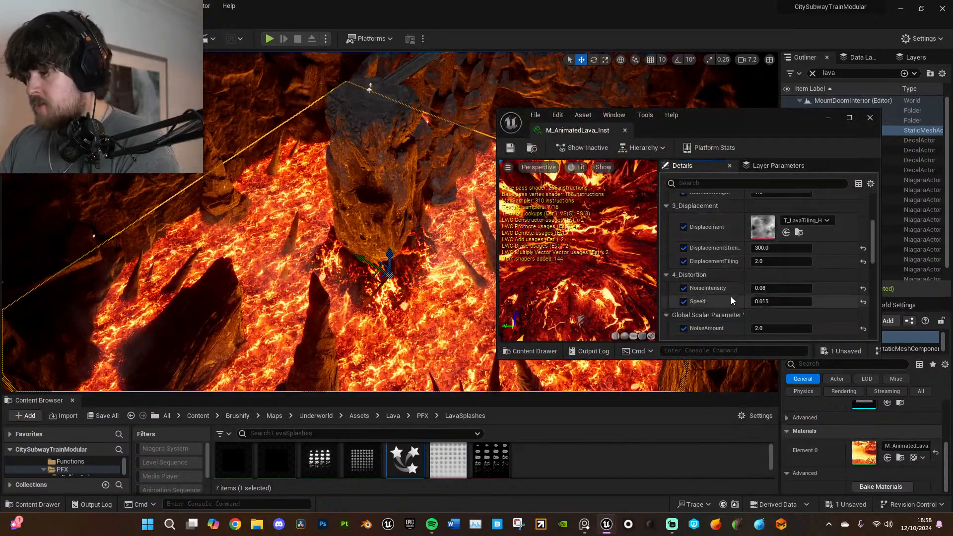
scroll(753, 293, "down", 3)
scroll(778, 277, "down", 4)
mouse_move(770, 225)
left_mouse_down()
mouse_move(849, 226)
mouse_move(771, 226)
left_mouse_up()
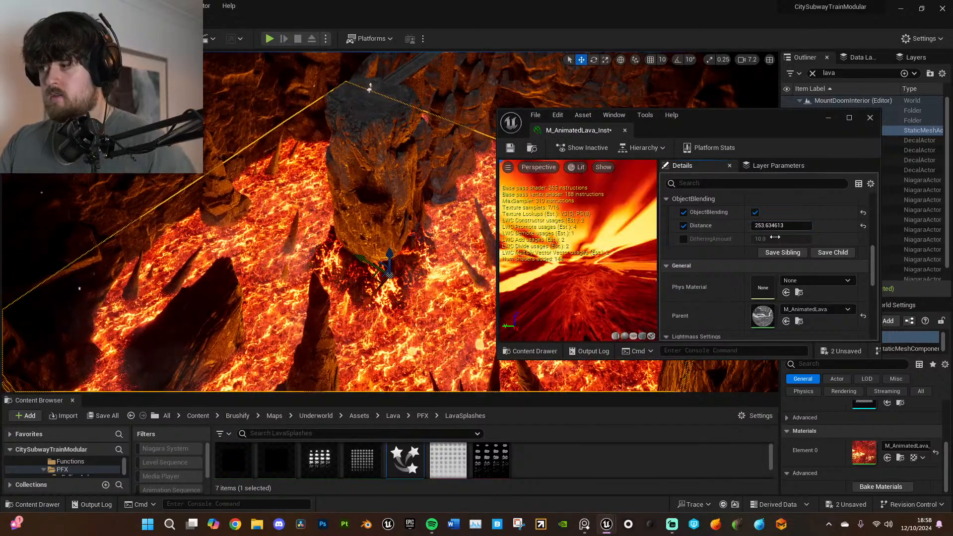
key("ctrl+z")
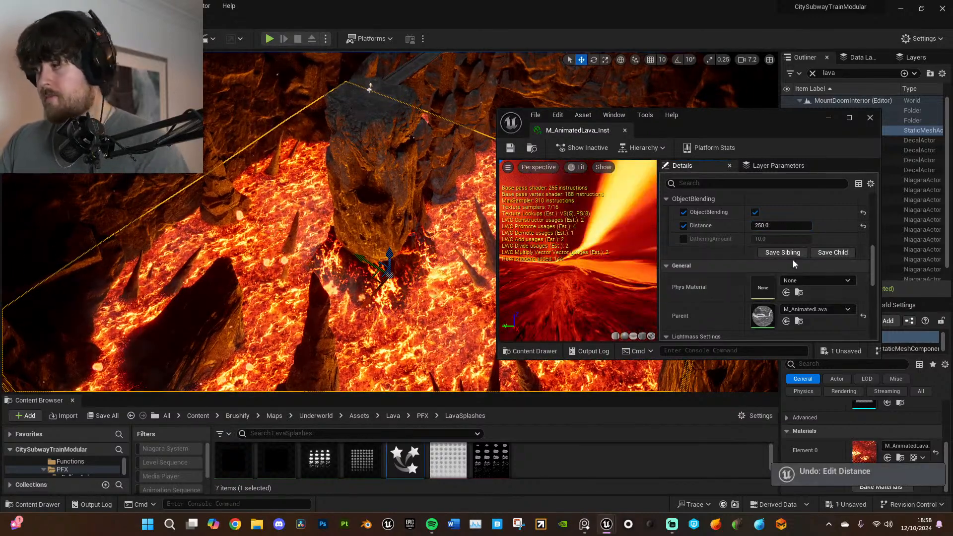
- Review the remaining lava material parameters, try a distortion Speed of 1.23665, and undo that change
scroll(793, 261, "down", 2)
scroll(792, 263, "down", 6)
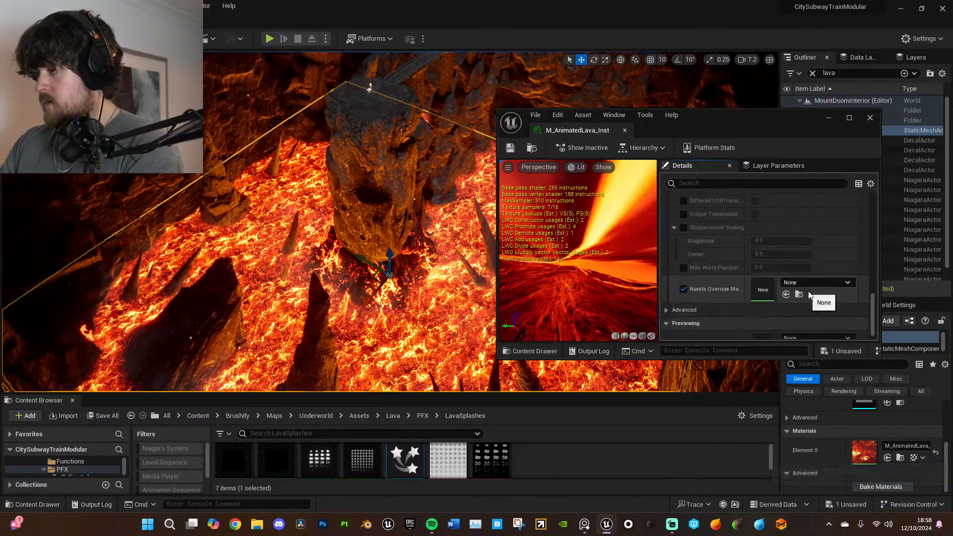
scroll(814, 297, "up", 8)
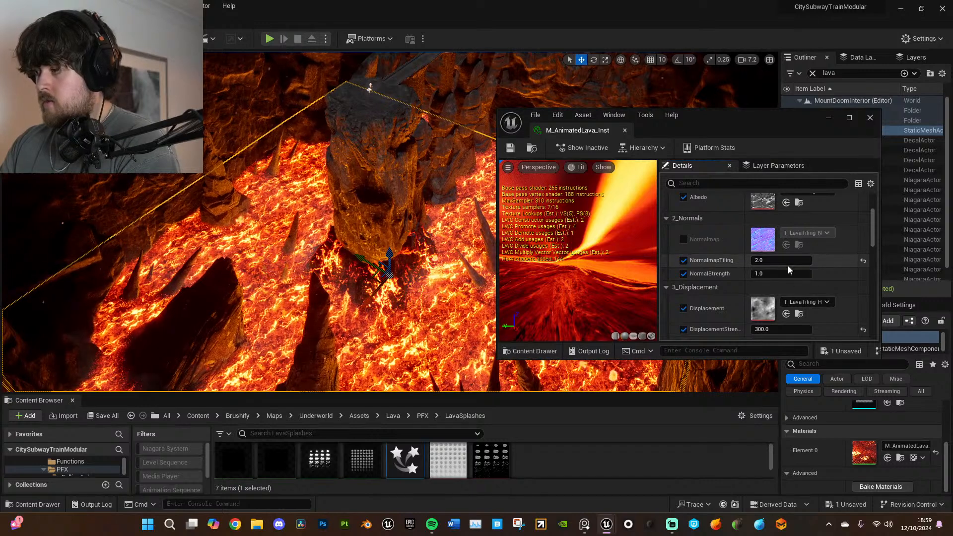
scroll(788, 264, "up", 2)
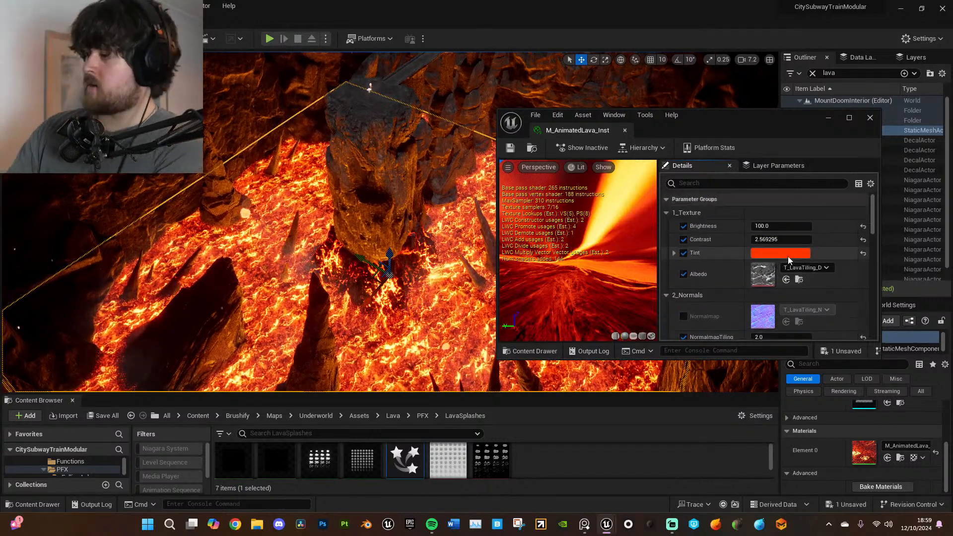
scroll(804, 260, "down", 1)
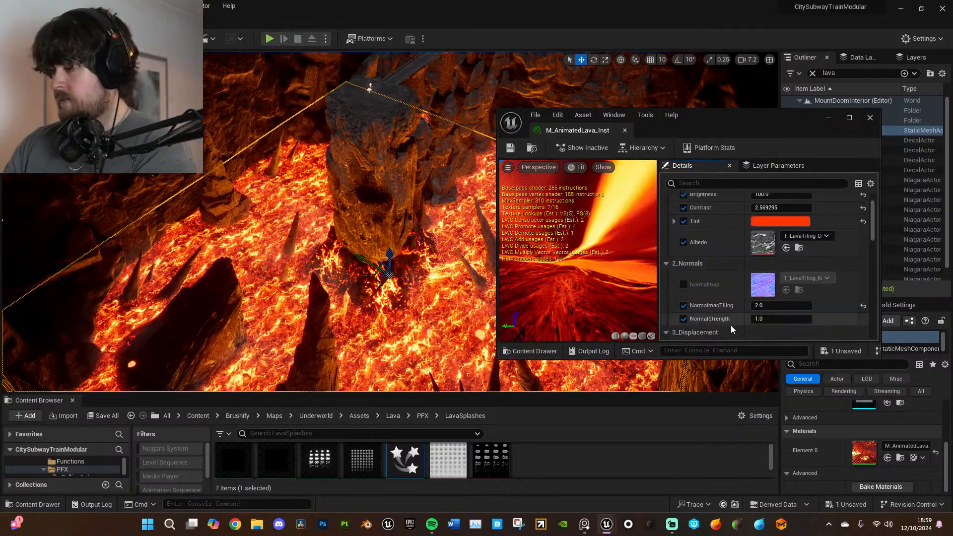
scroll(754, 305, "down", 3)
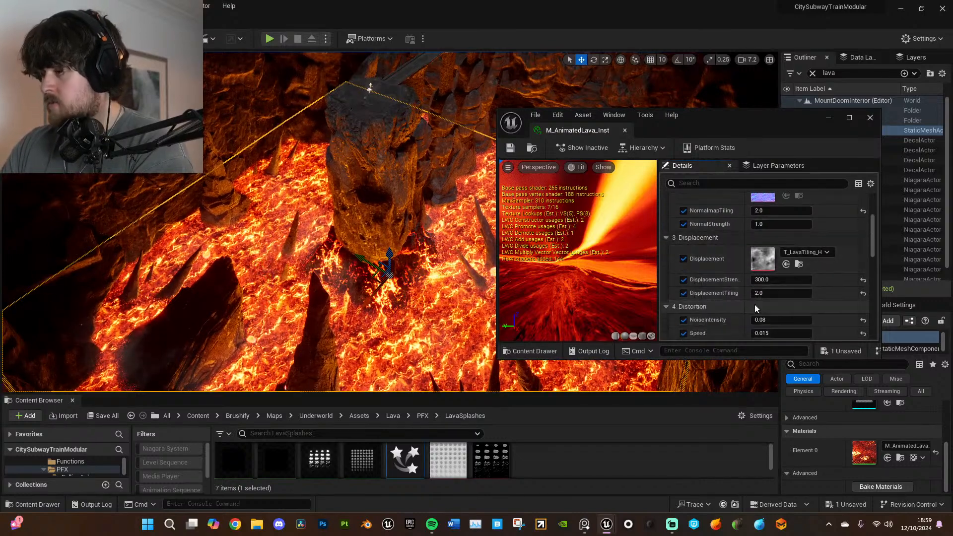
scroll(784, 303, "down", 2)
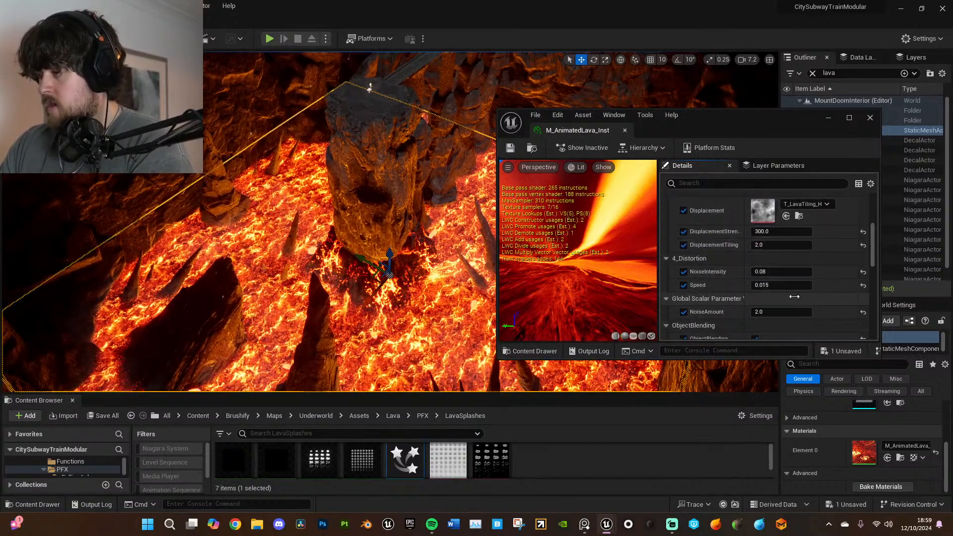
scroll(794, 297, "down", 1)
left_click_drag(778, 270, 814, 270)
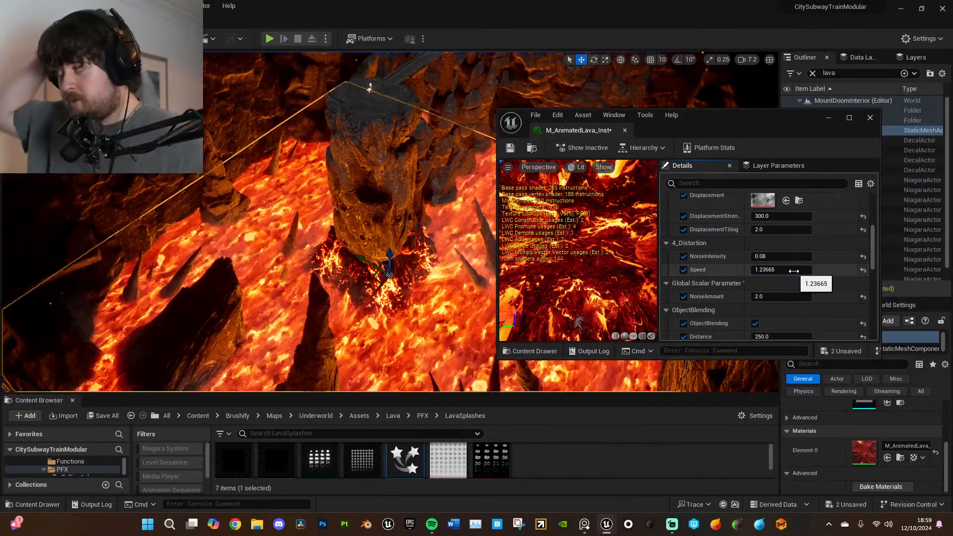
key("ctrl+z")
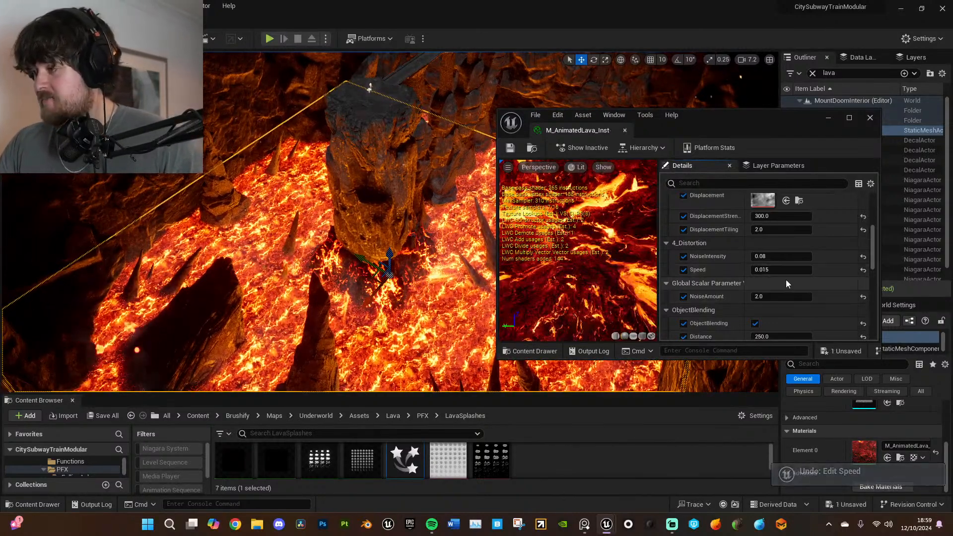
- Enable the DitheringAmount override in the lava material's ObjectBlending parameters
scroll(786, 280, "down", 2)
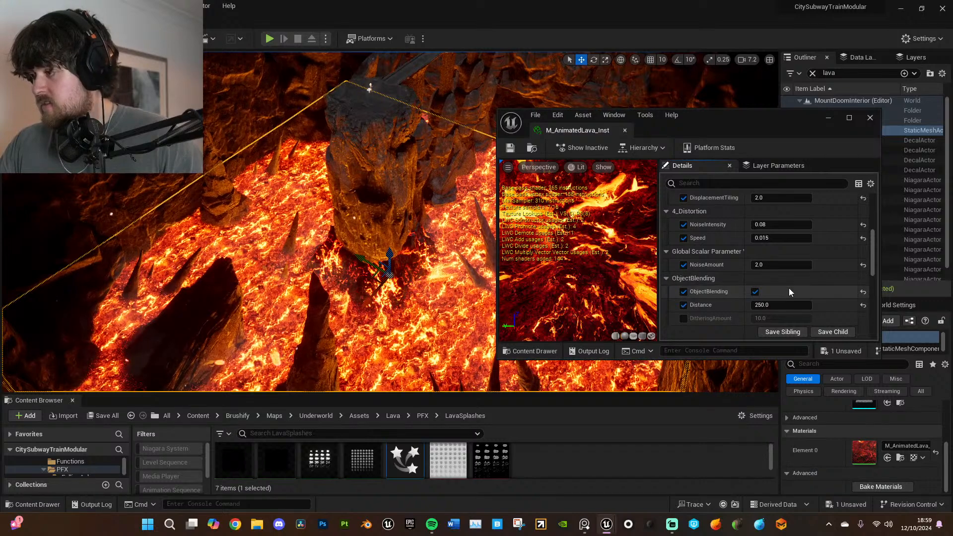
scroll(765, 293, "down", 2)
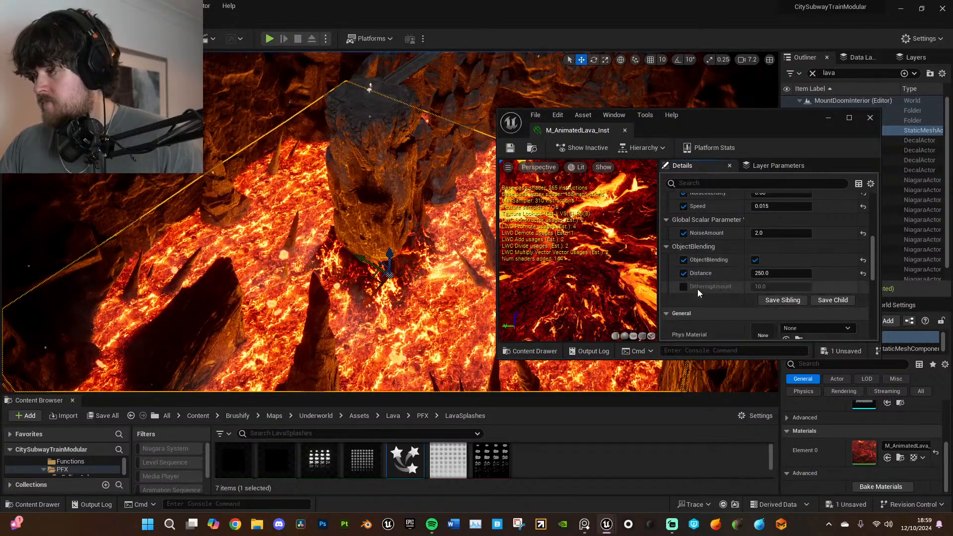
scroll(705, 289, "up", 2)
left_click(684, 318)
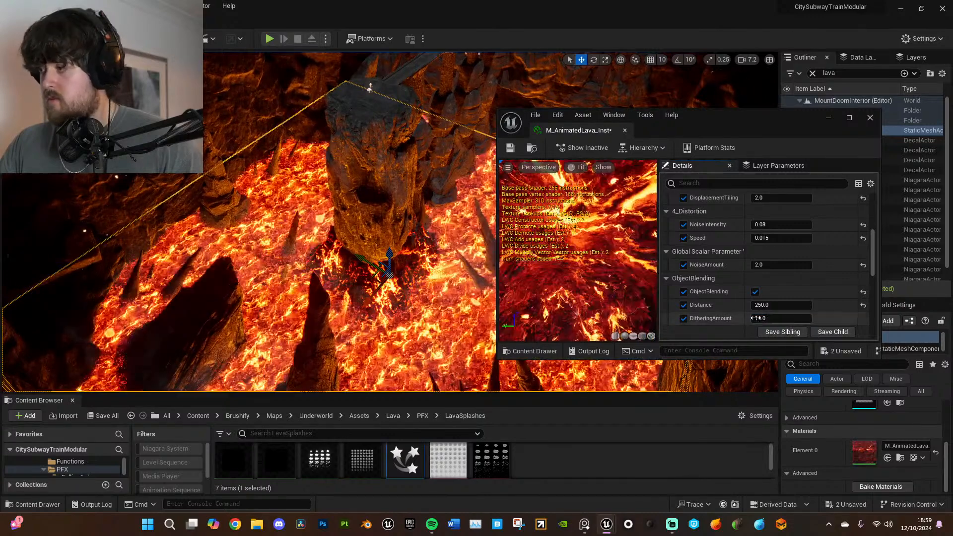
- Undo the last DitheringAmount edit, and try a DisplacementTiling of 3.716475 on the lava material before undoing it too
key("ctrl+z")
scroll(705, 315, "up", 3)
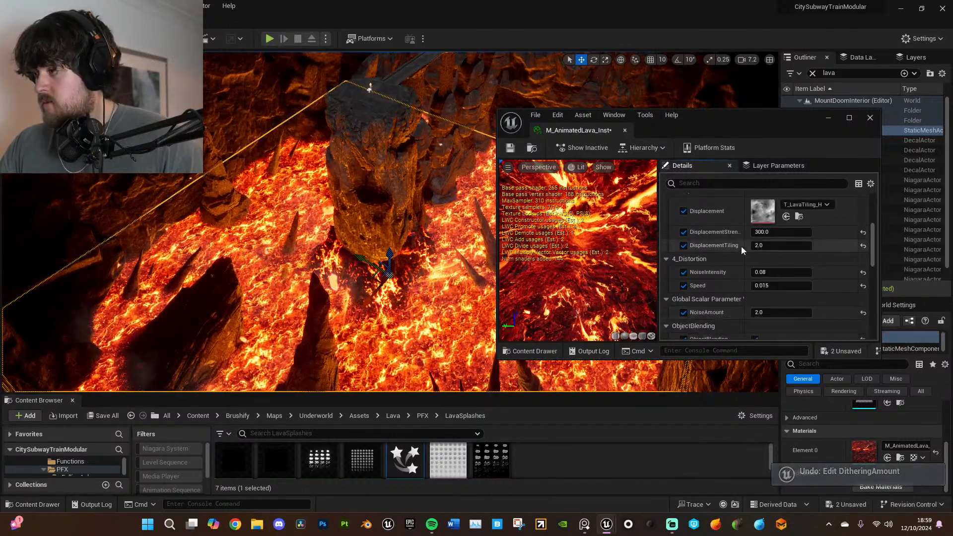
scroll(746, 255, "up", 3)
left_click_drag(774, 293, 795, 293)
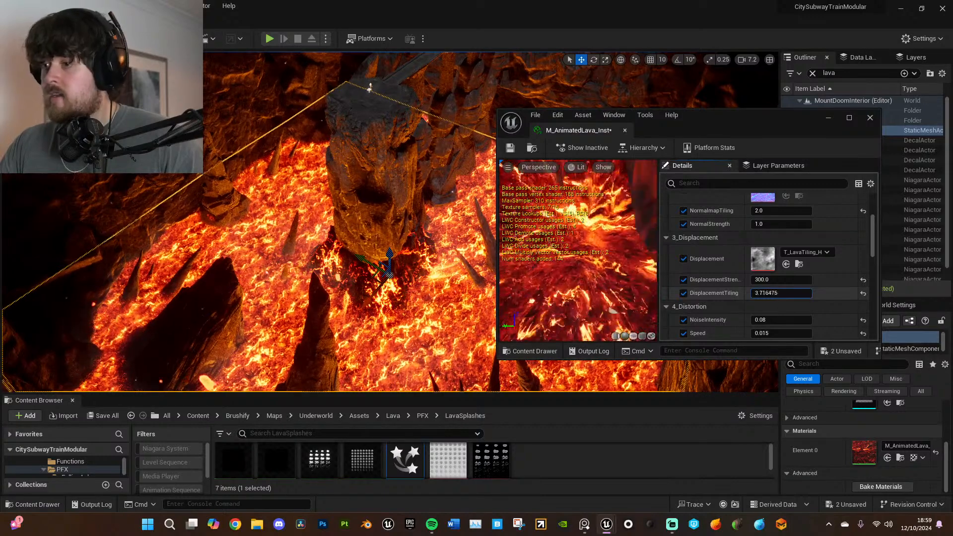
key("ctrl+z")
- Try a different NormalmapTiling on the lava material, undo it, and review the 1_Texture parameters
scroll(770, 276, "up", 2)
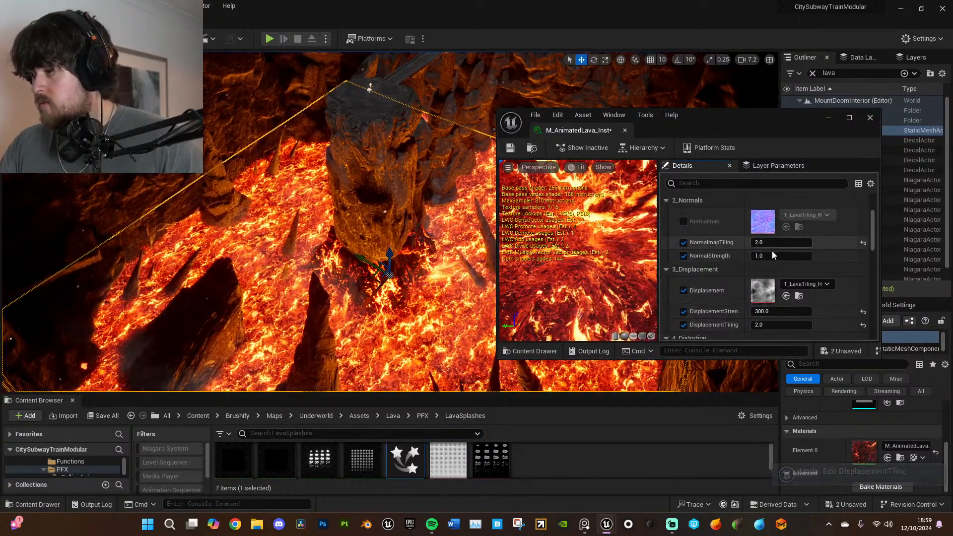
scroll(775, 275, "up", 5)
scroll(774, 279, "down", 1)
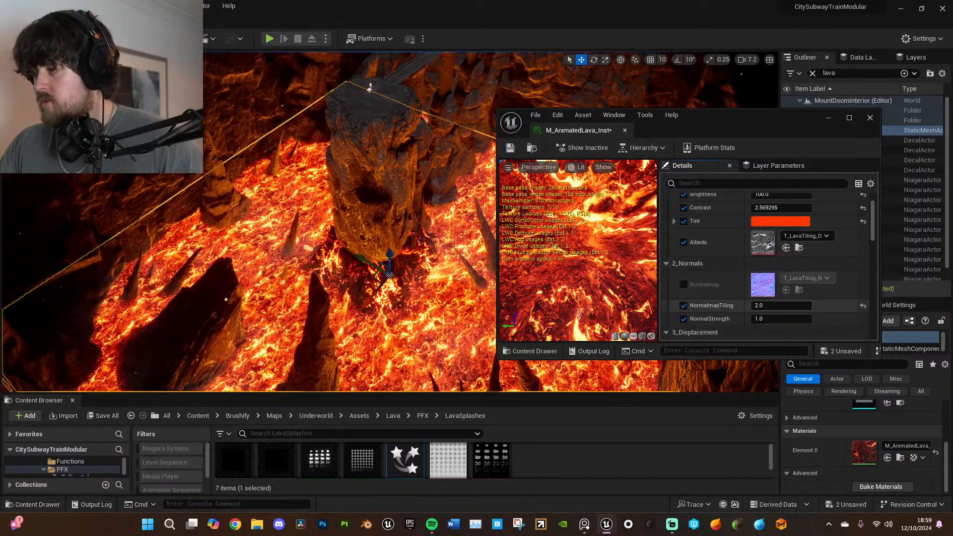
key("ctrl+z")
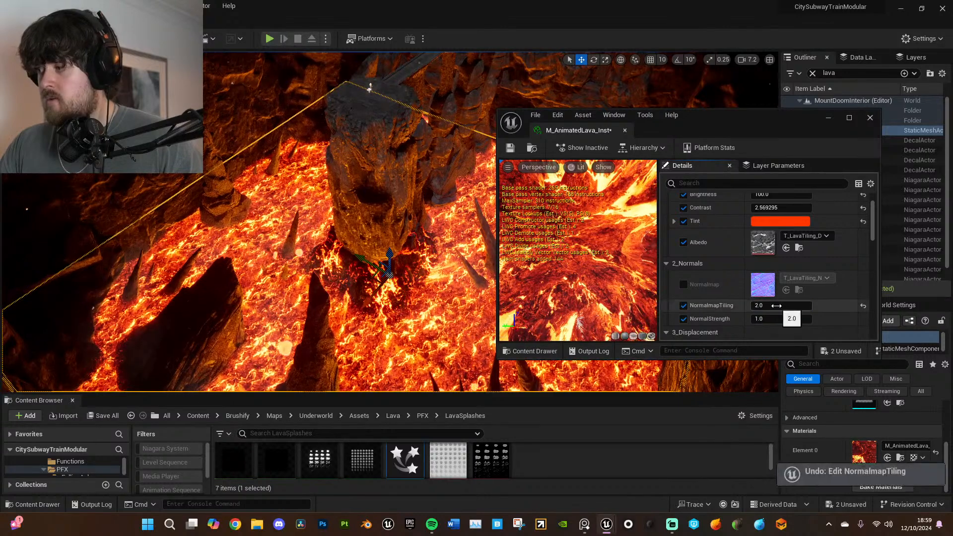
scroll(769, 293, "up", 2)
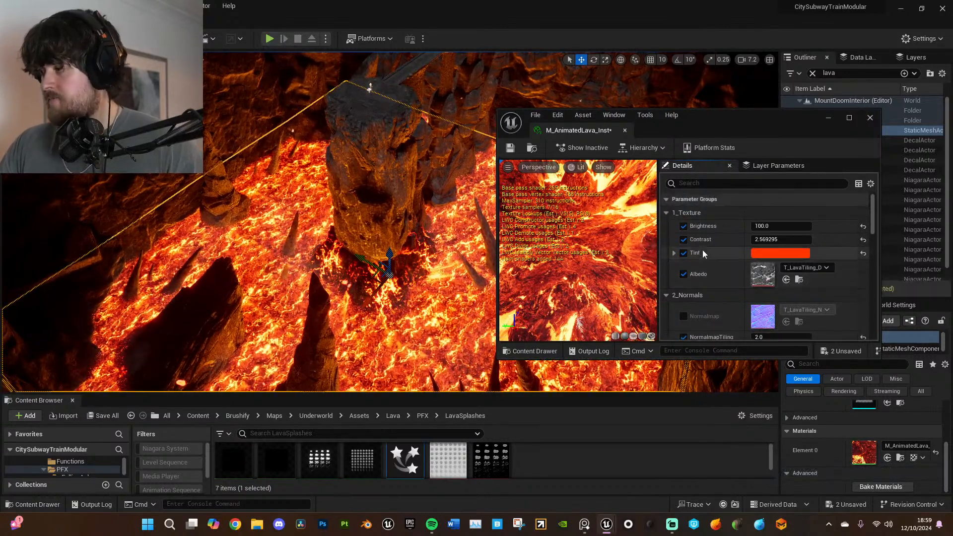
left_click(674, 254)
left_click(673, 255)
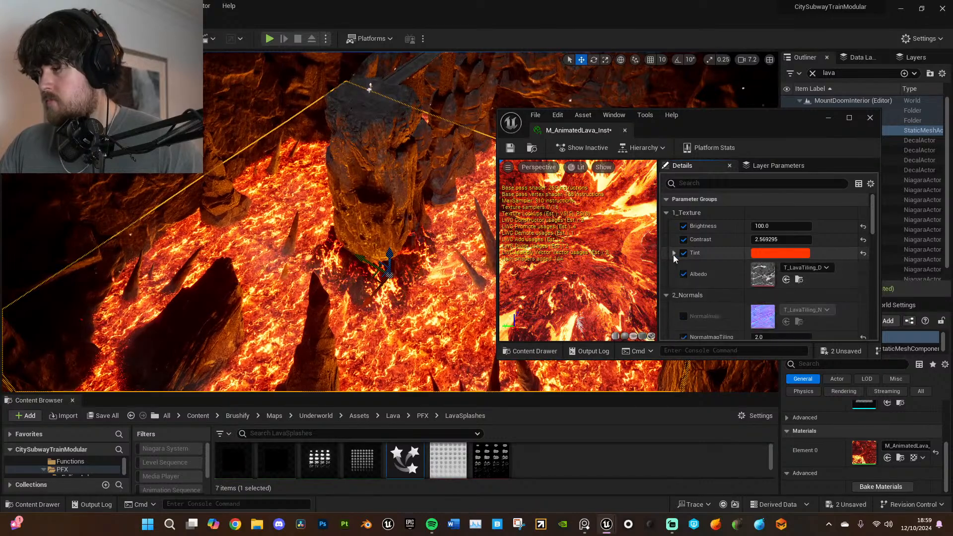
- Close the lava material instance and clear the "lava" filter from the level's actor list
left_click(624, 130)
right_click_drag(624, 160, 631, 291)
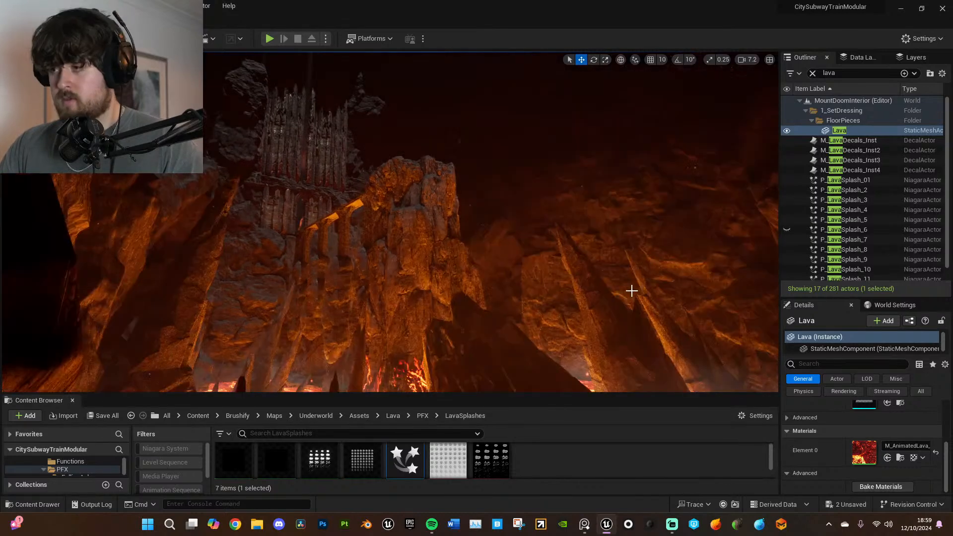
left_click(813, 73)
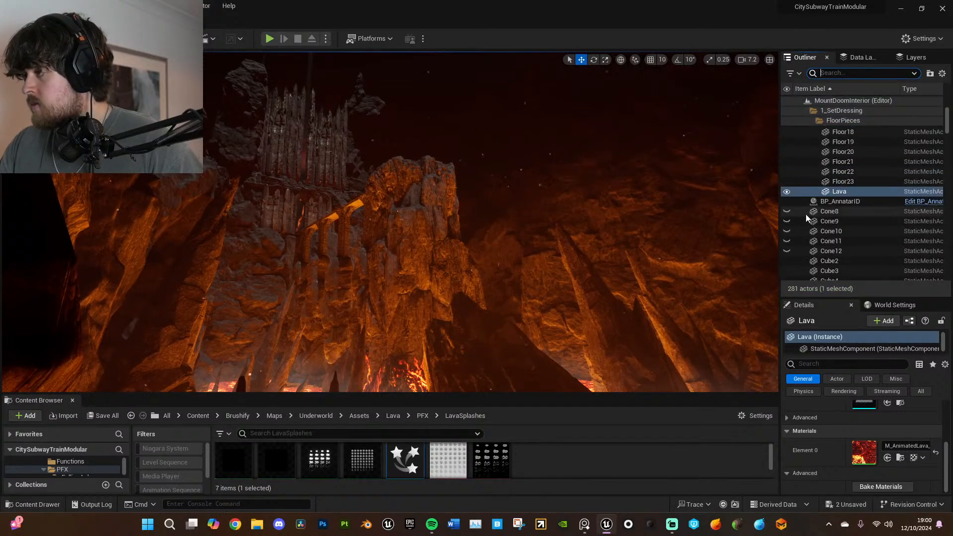
- Unhide the placeholder cones Cone8 through Cone12 and switch the viewport to unlit shading
left_click(792, 211)
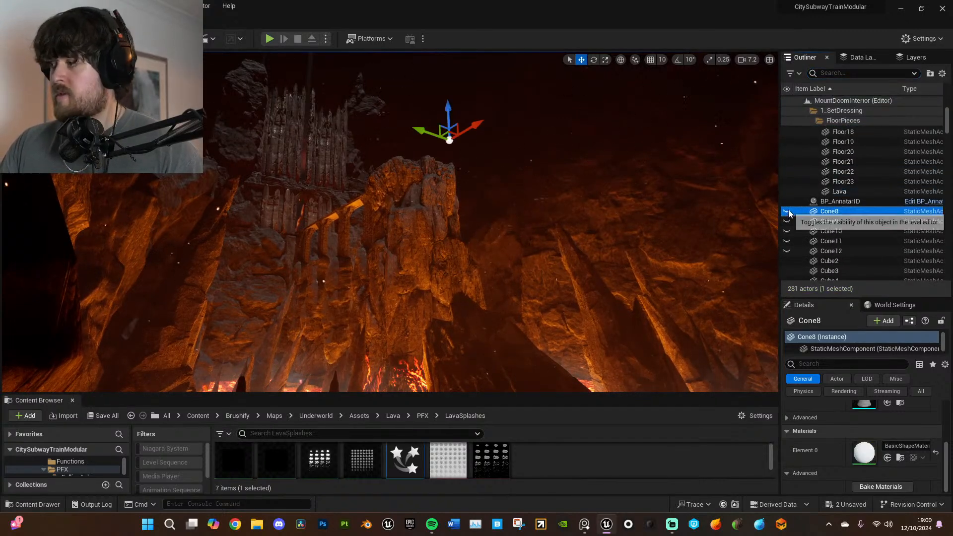
left_click(787, 212)
mouse_move(763, 230)
right_mouse_down()
mouse_move(778, 219)
mouse_move(743, 204)
mouse_move(777, 195)
mouse_move(778, 241)
mouse_move(762, 233)
right_mouse_up()
left_click(787, 222)
left_click(788, 242)
left_click(788, 252)
left_click(89, 59)
left_click(102, 99)
- Locate the S_Spire_02 mesh used by the spire in the lava and list only static meshes in the Spires folder
right_click_drag(317, 213, 211, 178)
right_click_drag(393, 244, 484, 299)
left_click(483, 299)
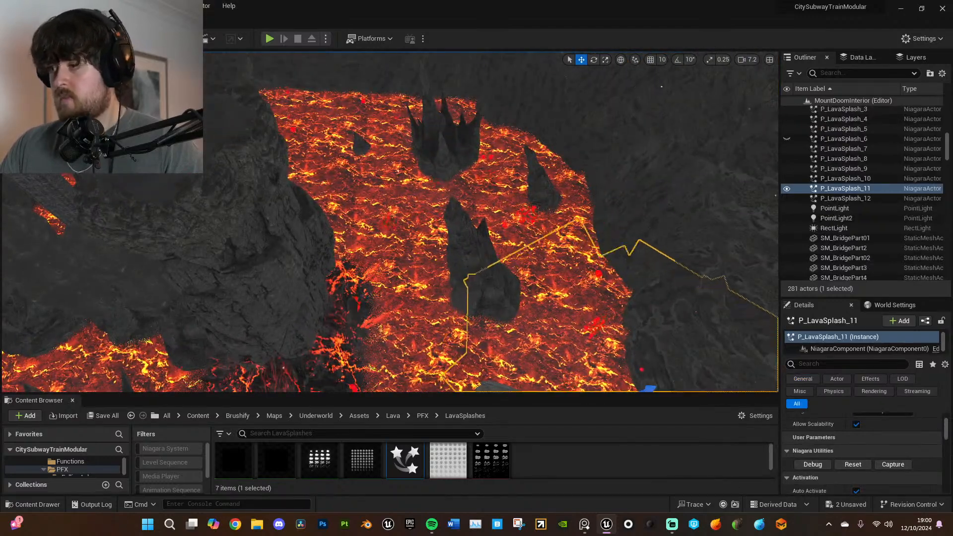
left_click(481, 278)
scroll(905, 460, "up", 1)
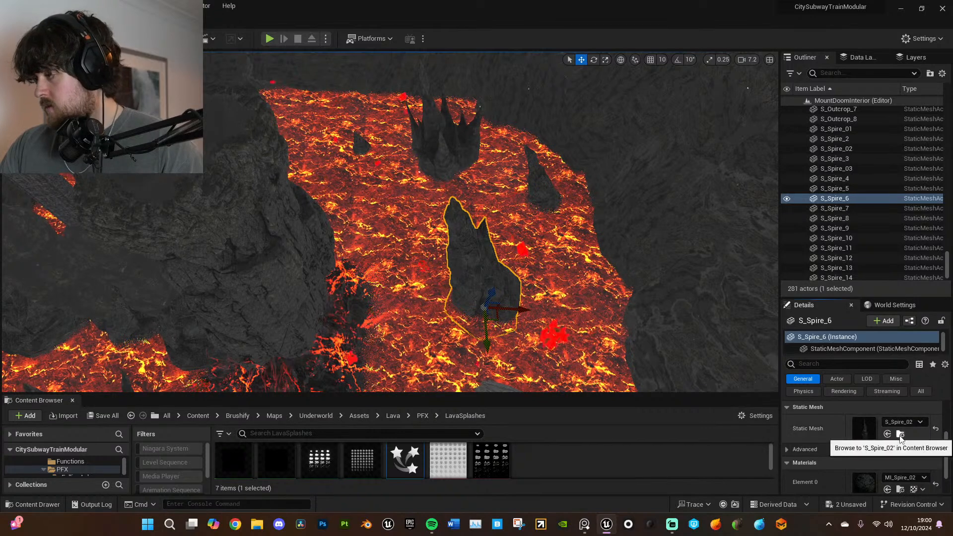
left_click(900, 434)
left_click_drag(474, 394, 474, 306)
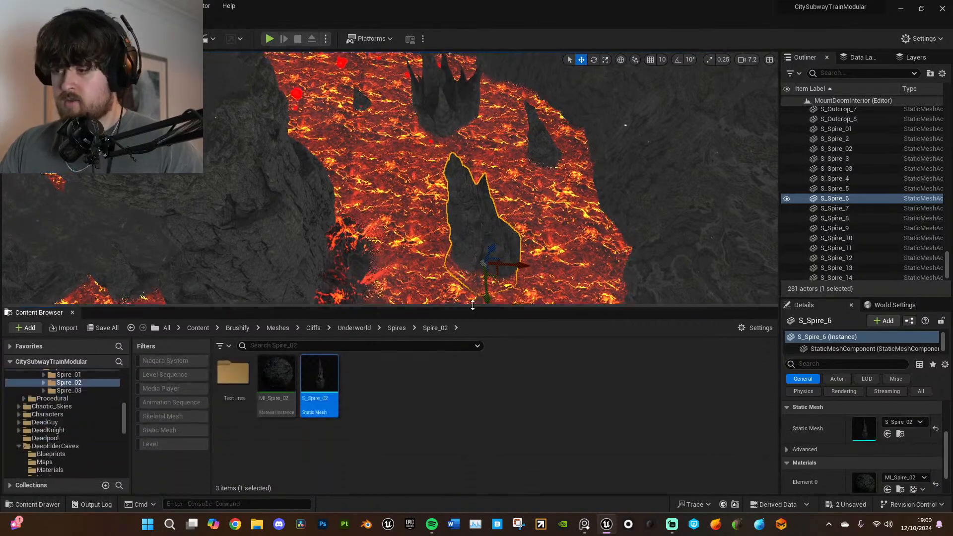
left_click(397, 416)
left_click(173, 431)
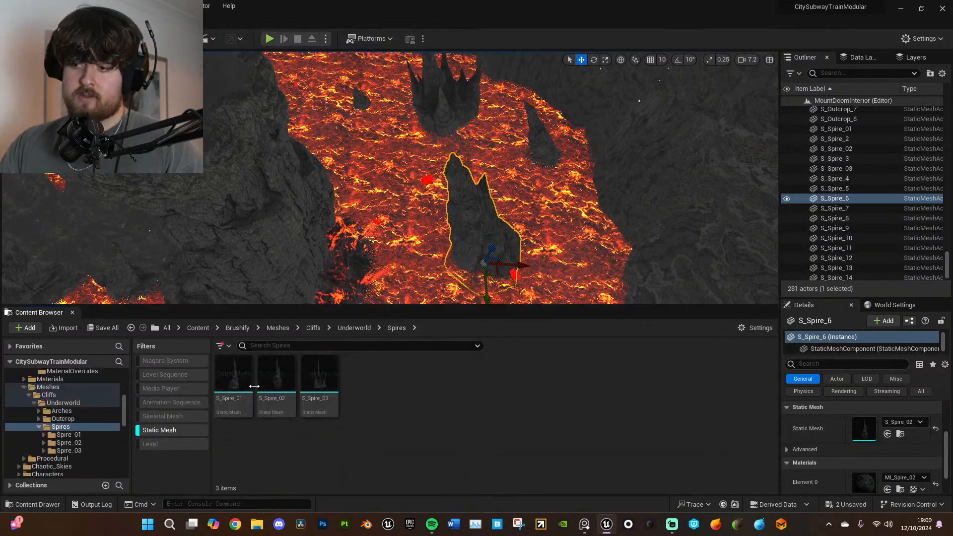
- Delete the placeholder cones Cone10 and Cone8 from the cavern ceiling
right_click_drag(521, 260, 412, 218)
left_click(455, 206)
key("Delete")
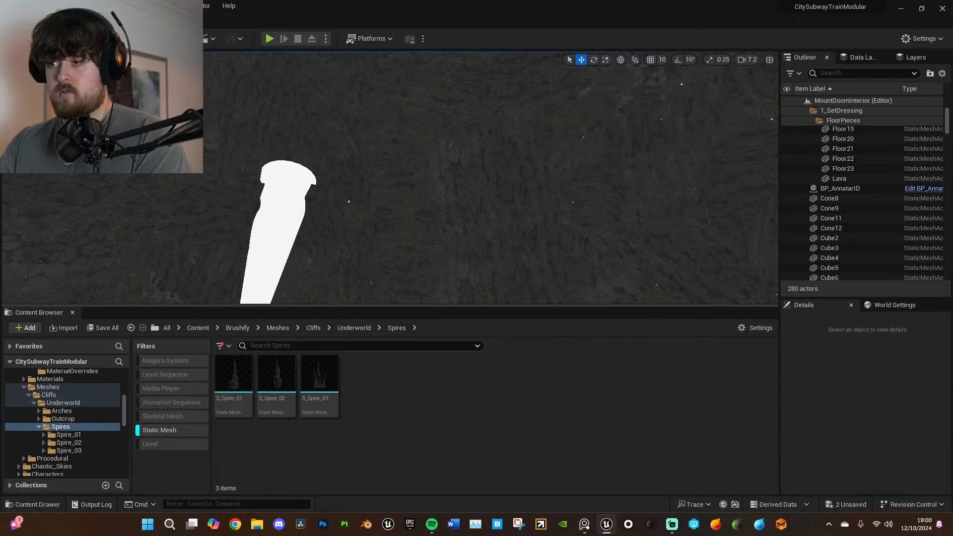
left_click(288, 208)
key("Delete")
- Place an S_Spire_02 mesh at ceiling placeholder Cone9, rotate it to point downward and scale it up
right_click_drag(483, 209, 447, 223)
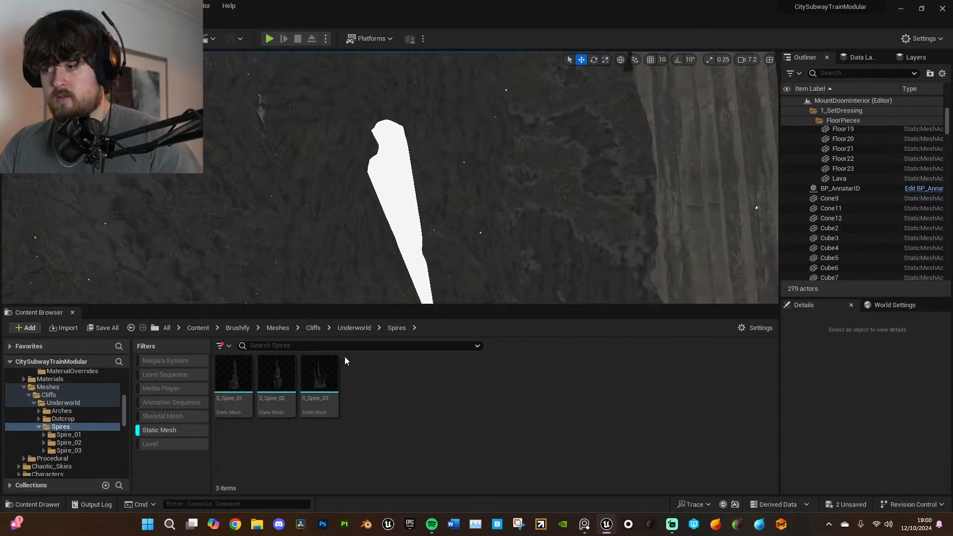
left_click_drag(277, 378, 383, 160)
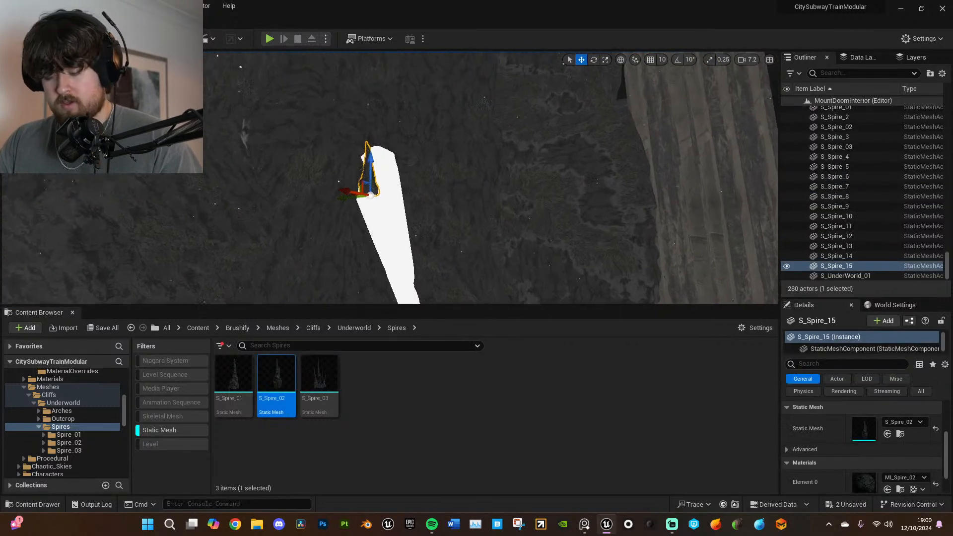
key("e")
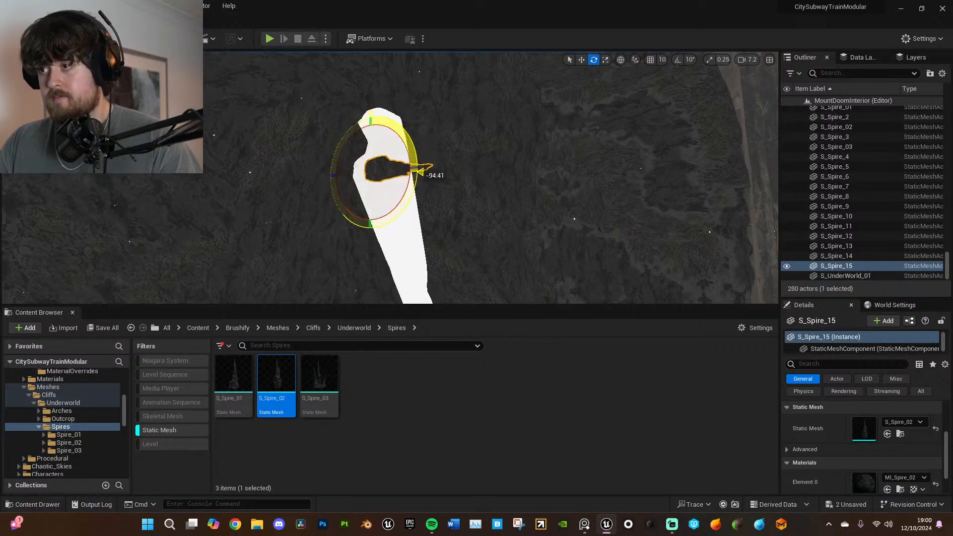
left_click(620, 60)
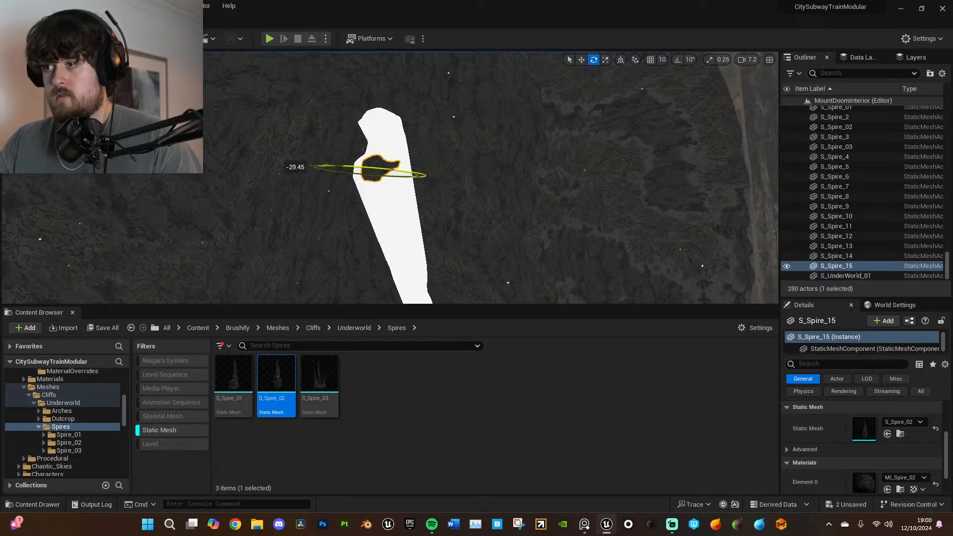
key("s")
right_click_drag(385, 151, 384, 151)
key("r")
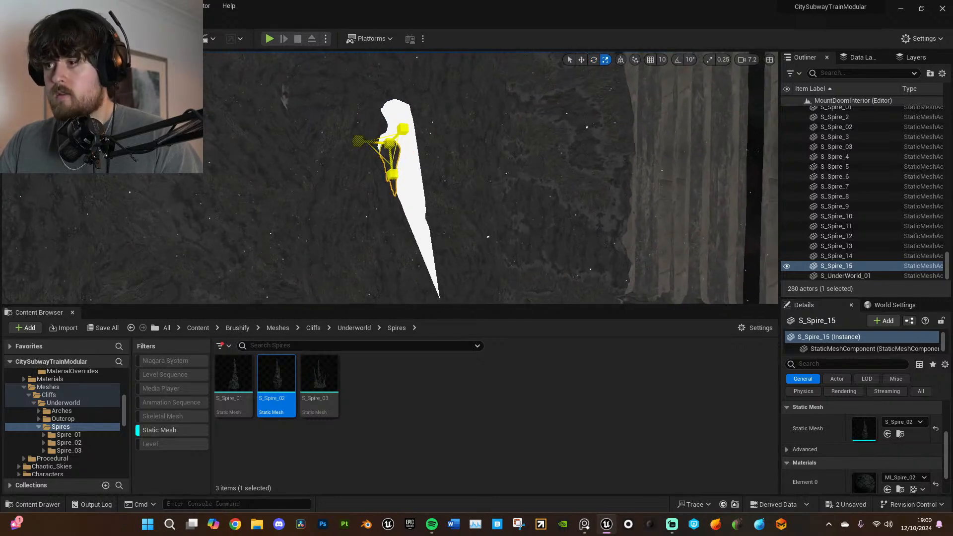
left_click_drag(390, 143, 392, 142)
- Move the inverted spire into the ceiling, adjust its rotation, and delete the placeholder Cone9 that it replaces
right_click_drag(450, 199, 415, 183)
key("e")
key("w")
left_click_drag(402, 138, 371, 74)
right_click_drag(371, 75, 430, 59)
key("e")
left_click_drag(315, 124, 302, 144)
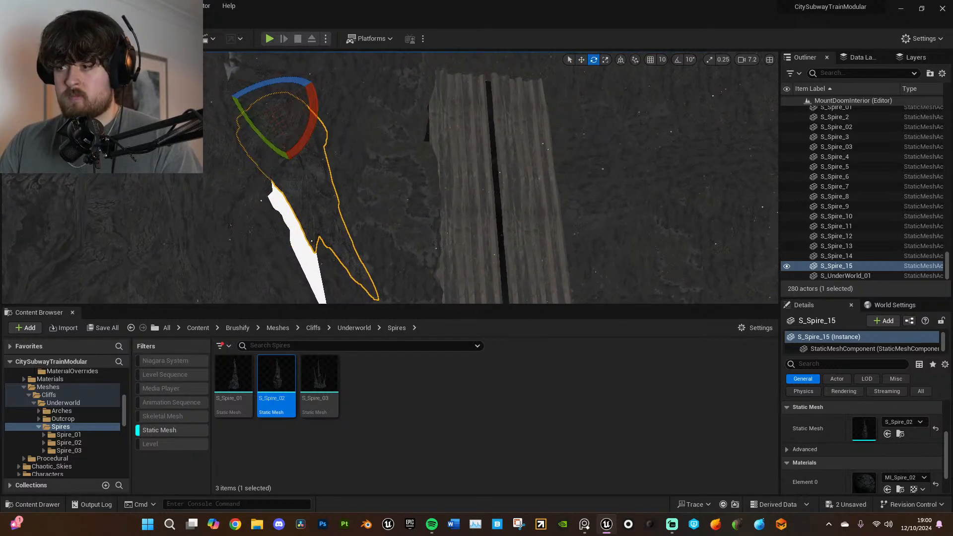
key("Delete")
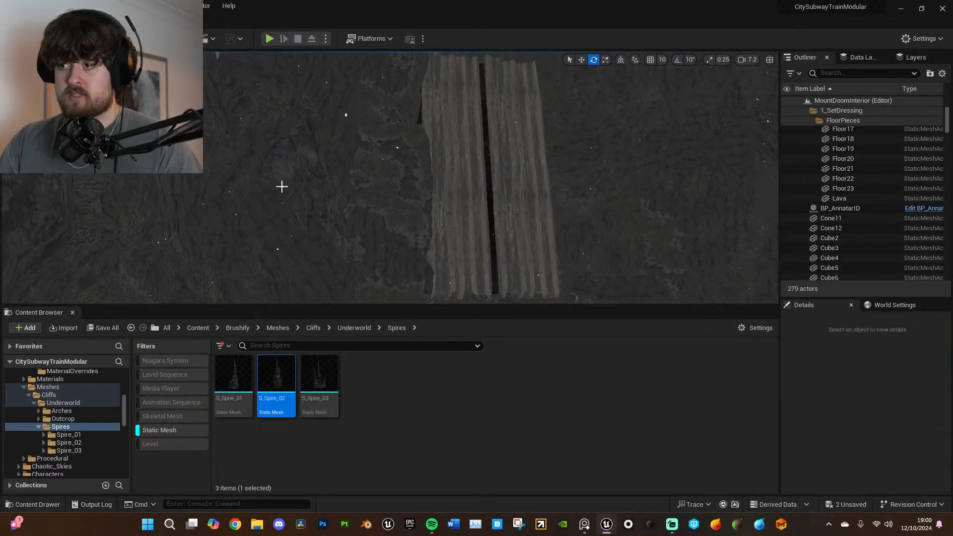
key("ctrl+z")
- Check the hanging spire in lit shading and return the viewport to unlit shading
left_click(86, 59)
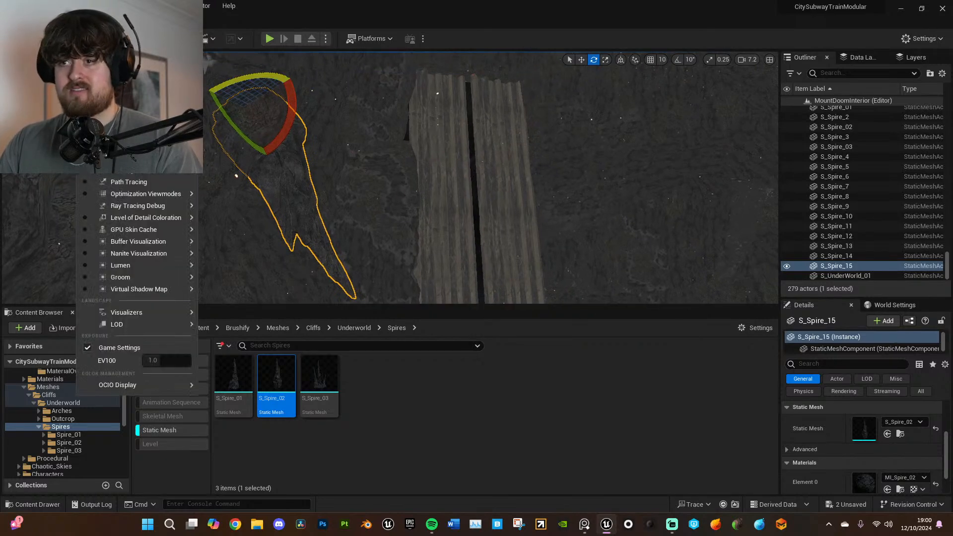
left_click(97, 85)
right_click_drag(406, 167, 353, 109)
key("w")
left_click(87, 60)
left_click(99, 97)
- Adjust the scale of the hanging S_Spire_02 spire on the cavern ceiling
right_click_drag(413, 223, 352, 223)
key("w")
right_click_drag(445, 215, 432, 185)
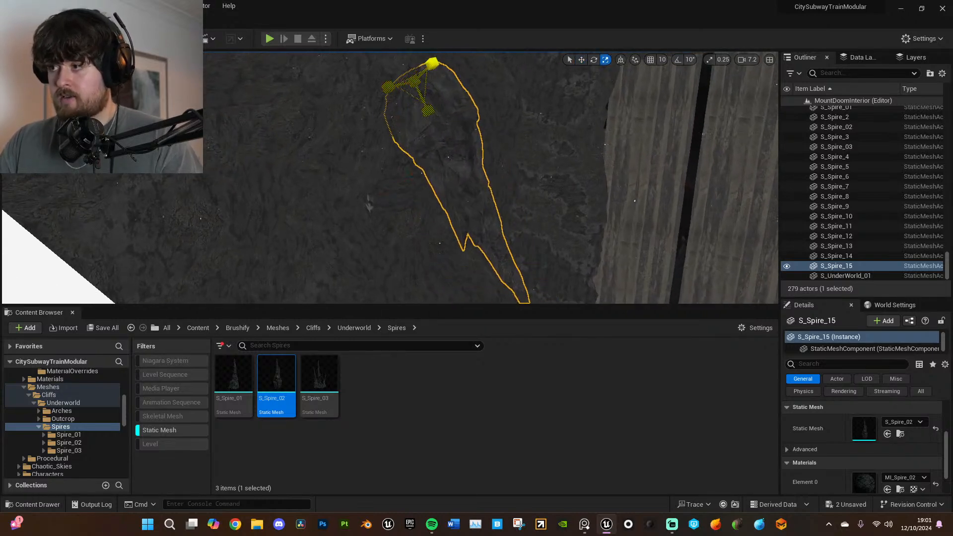
left_click_drag(454, 100, 481, 117)
right_click_drag(481, 117, 379, 144)
key("w")
- Duplicate the hanging spire in world space across the ceiling toward the remaining cones and rotate the copy
mouse_move(691, 178)
right_mouse_down()
mouse_move(715, 157)
mouse_move(693, 178)
right_mouse_up()
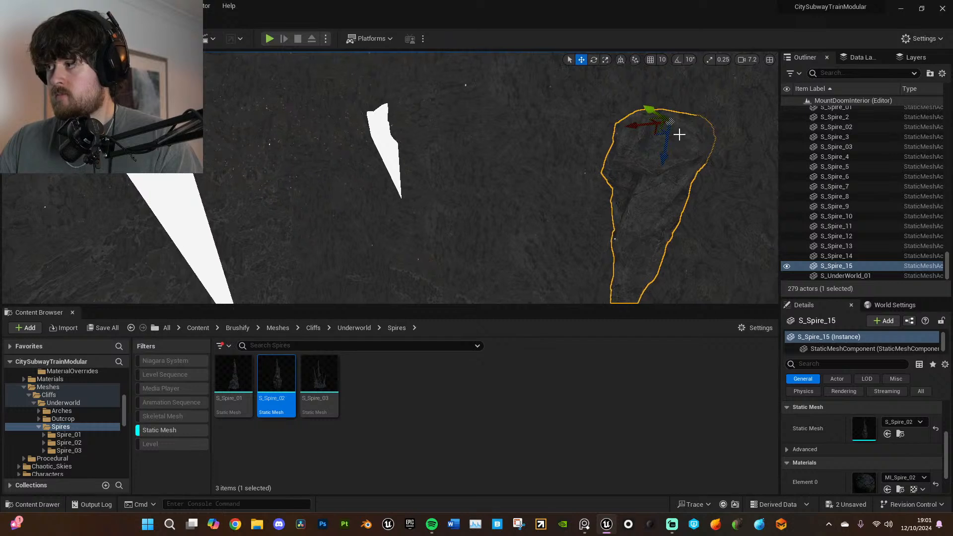
left_click(621, 59)
left_click_drag(663, 117, 268, 109, "alt")
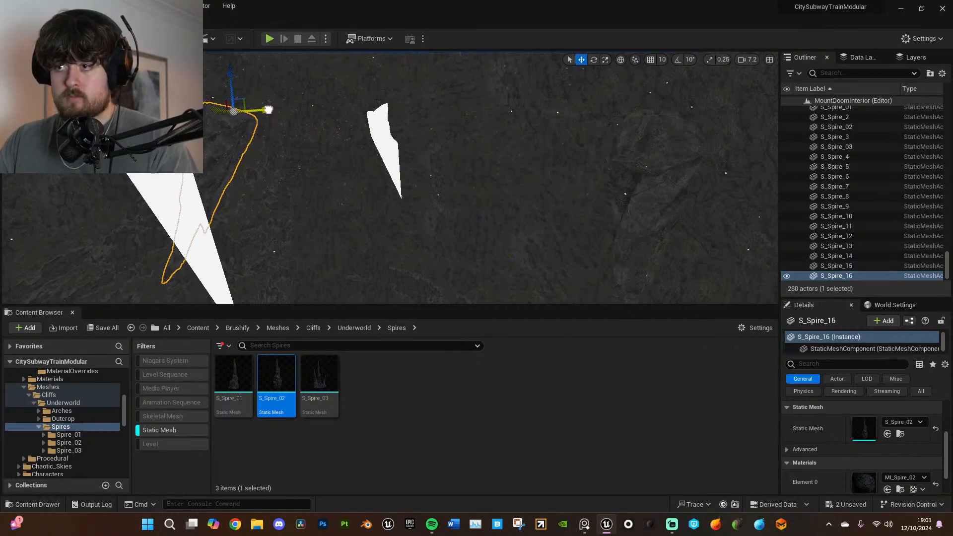
right_click_drag(338, 170, 293, 137)
key("e")
left_click_drag(290, 149, 344, 150)
- Move the duplicated spire beside the small placeholder Cone11, tilt it and raise it into the ceiling
right_click_drag(343, 169, 350, 144)
key("w")
key("w")
left_click_drag(352, 122, 525, 114)
left_click(623, 62)
key("w")
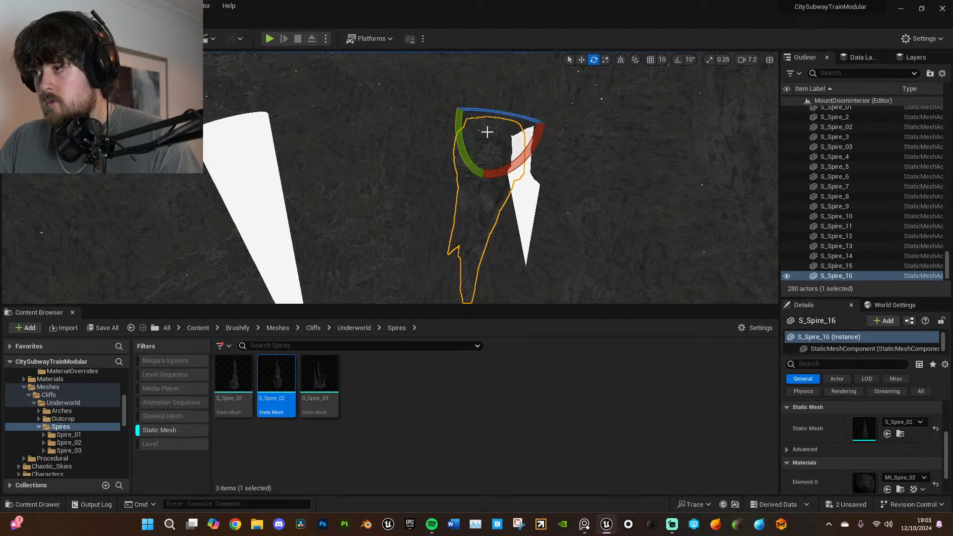
left_click_drag(461, 132, 475, 144)
key("w")
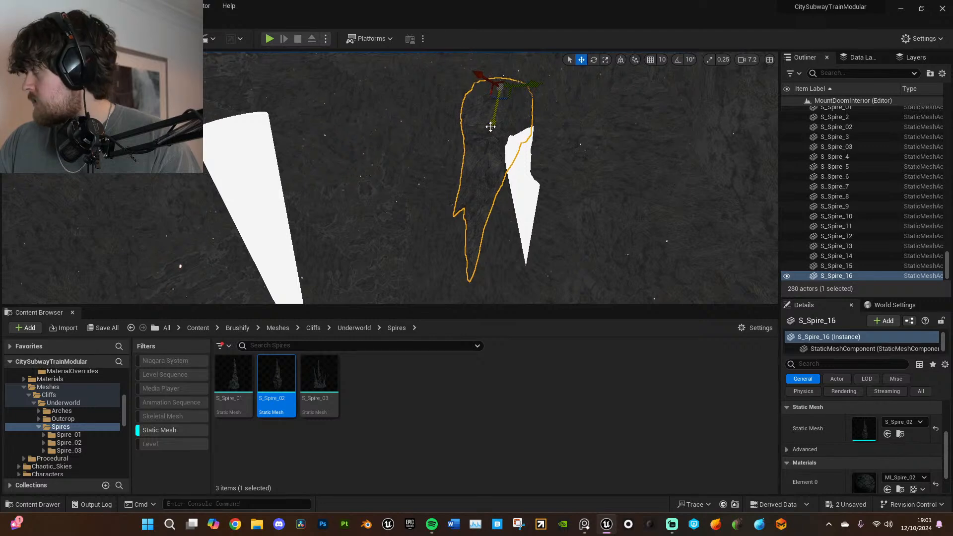
- Delete the placeholder Cone11 next to the duplicated ceiling spire
right_click_drag(517, 151, 477, 174)
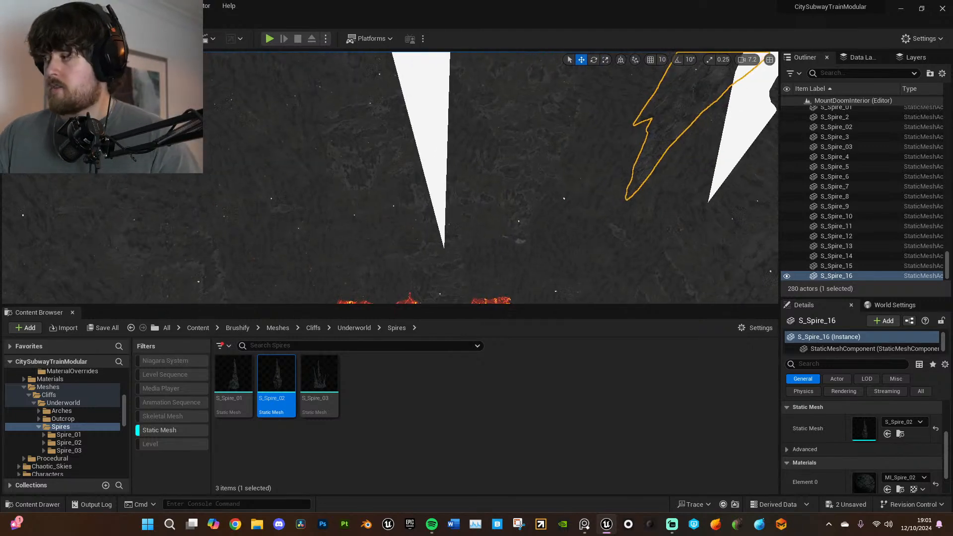
left_click(725, 142)
right_click_drag(668, 141, 655, 107)
key("Delete")
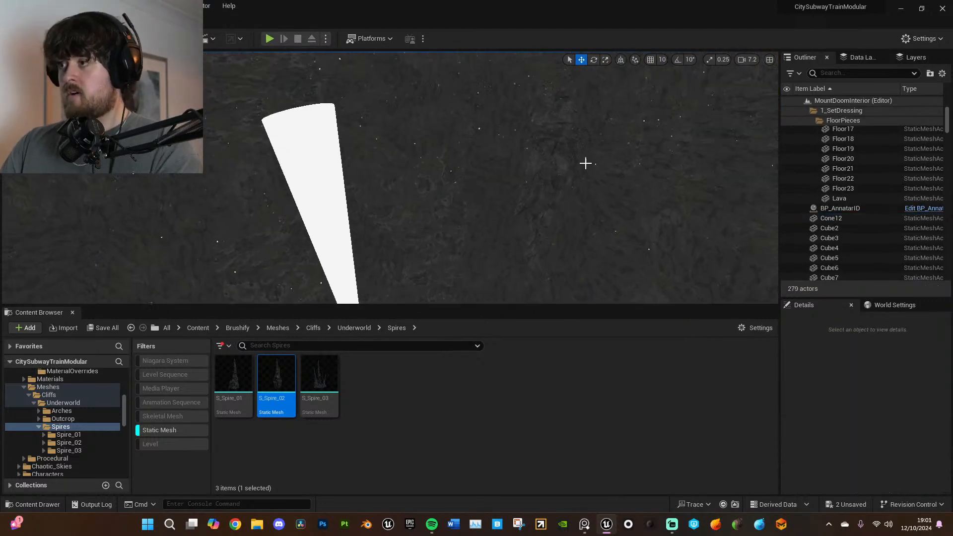
- Place an S_Spire_01 mesh beside the remaining ceiling cone, rotate it to point downward and scale it up
left_click(548, 171)
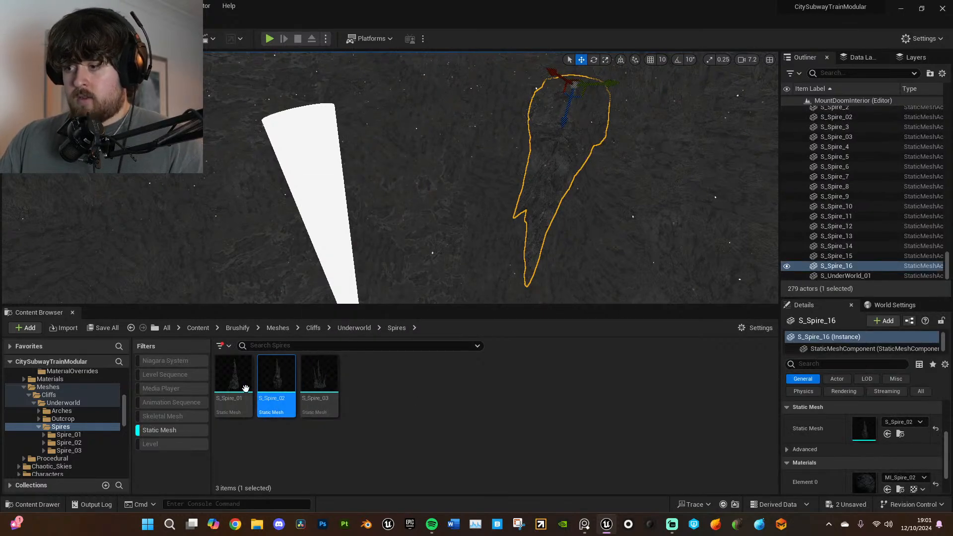
left_click_drag(233, 380, 265, 237)
left_click_drag(226, 134, 226, 134)
key("f")
key("e")
left_click_drag(414, 147, 424, 142)
key("r")
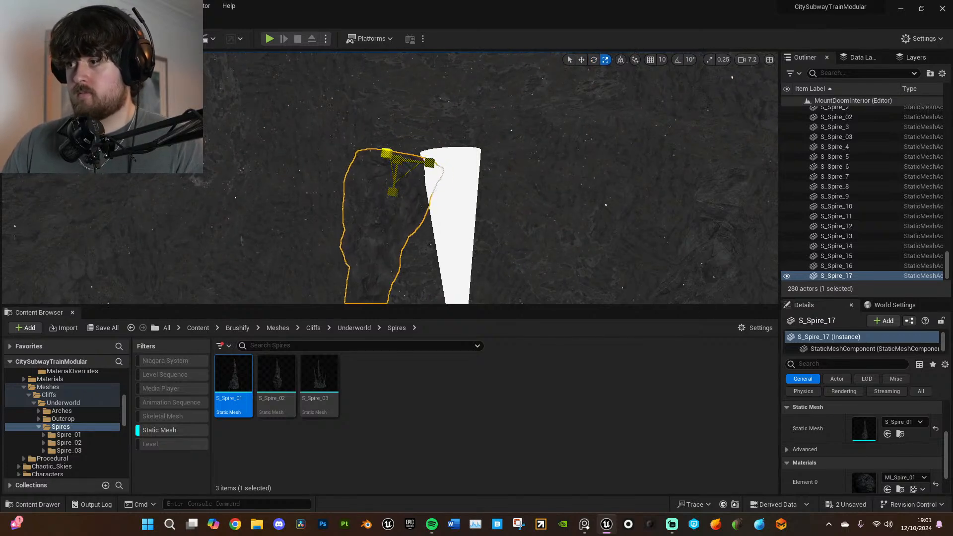
- Delete the last placeholder cone, Cone12, and another unwanted ceiling object
right_click_drag(491, 133, 467, 110)
key("Delete")
right_click_drag(593, 166, 628, 161)
left_click(558, 138)
key("Delete")
- Duplicate the S_Spire_03 rock standing in the lava along the world vertical axis and turn the copy to point downward
right_click_drag(557, 139, 548, 186)
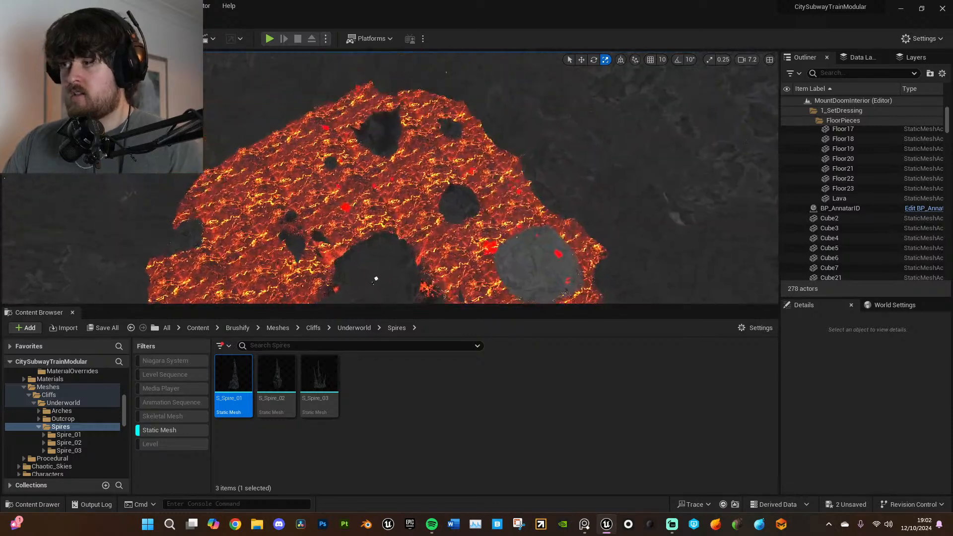
left_click(377, 137)
right_click_drag(378, 137, 380, 99)
key("q")
right_click_drag(482, 192, 481, 191)
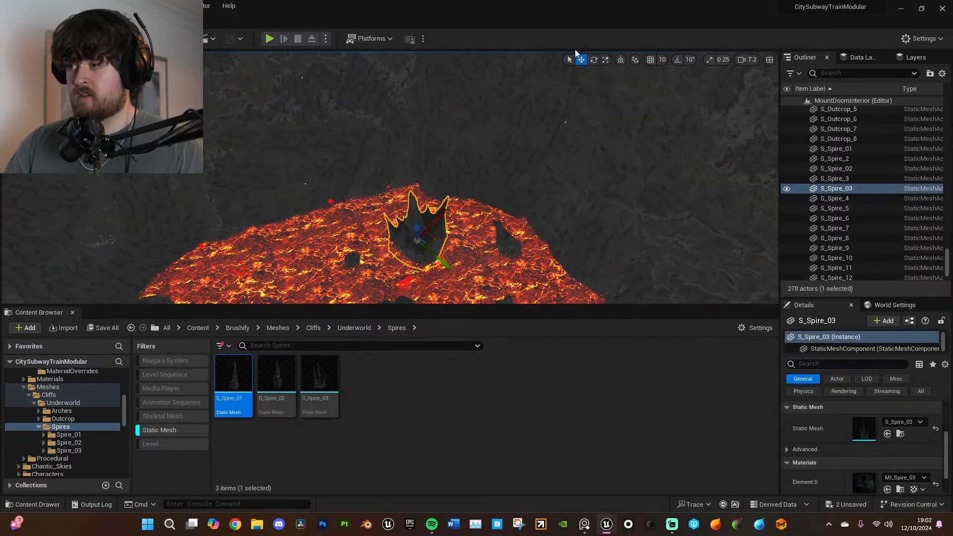
left_click(621, 60)
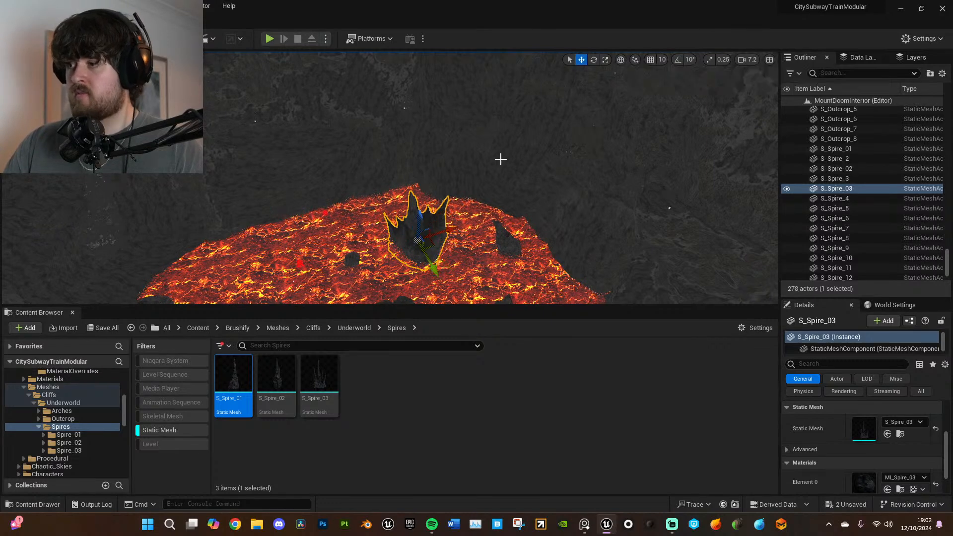
left_click_drag(417, 220, 409, 94, "alt")
right_click_drag(409, 94, 408, 62)
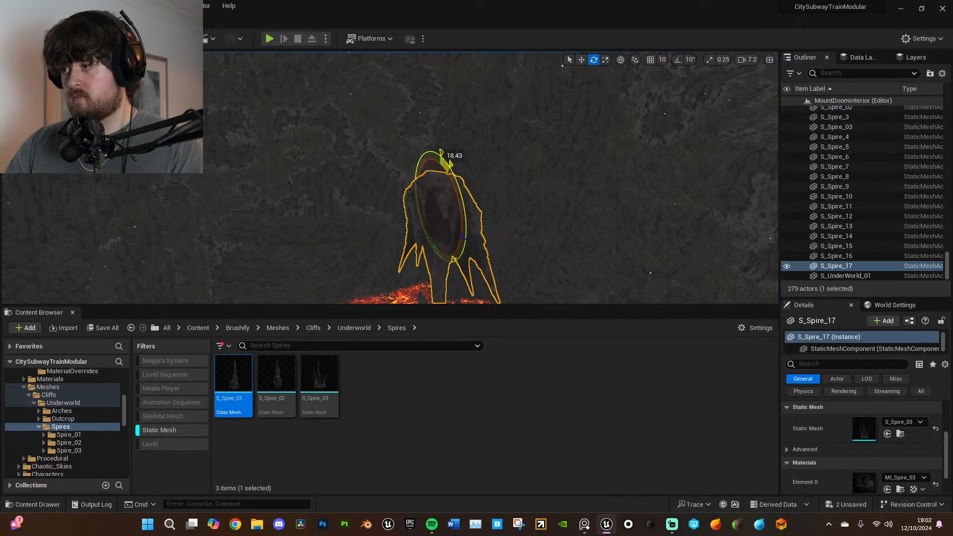
- Raise the inverted S_Spire_03 copy up to the cavern ceiling and shift it into place there
left_click_drag(451, 196, 387, 53)
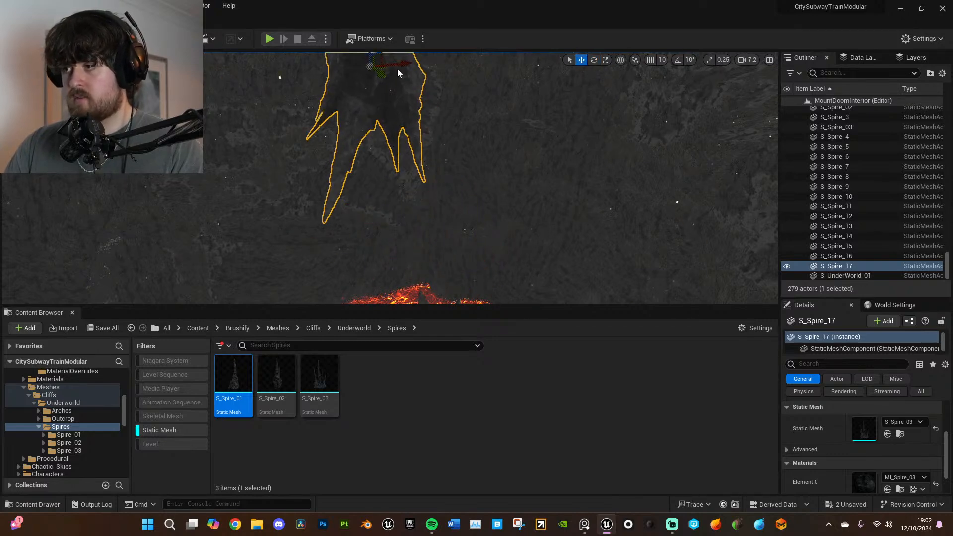
right_click_drag(388, 54, 435, 148)
left_click_drag(360, 124, 345, 134)
right_click_drag(344, 134, 430, 175)
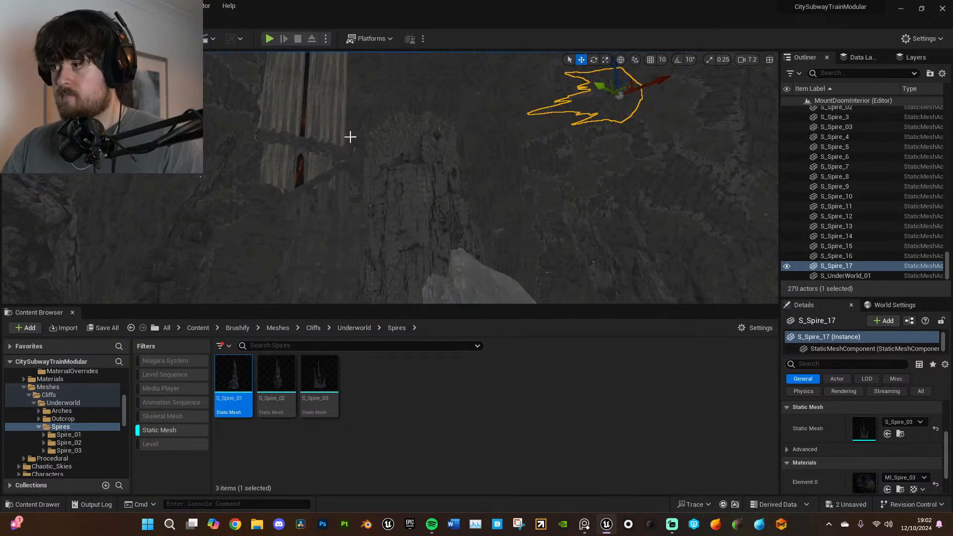
- Switch the viewport to lit shading and rotate the hanging S_Spire_03 copy so its spikes angle down into the cavern
left_click(87, 59)
left_click(94, 86)
right_click_drag(456, 225, 444, 255)
key("e")
left_click_drag(595, 143, 598, 179)
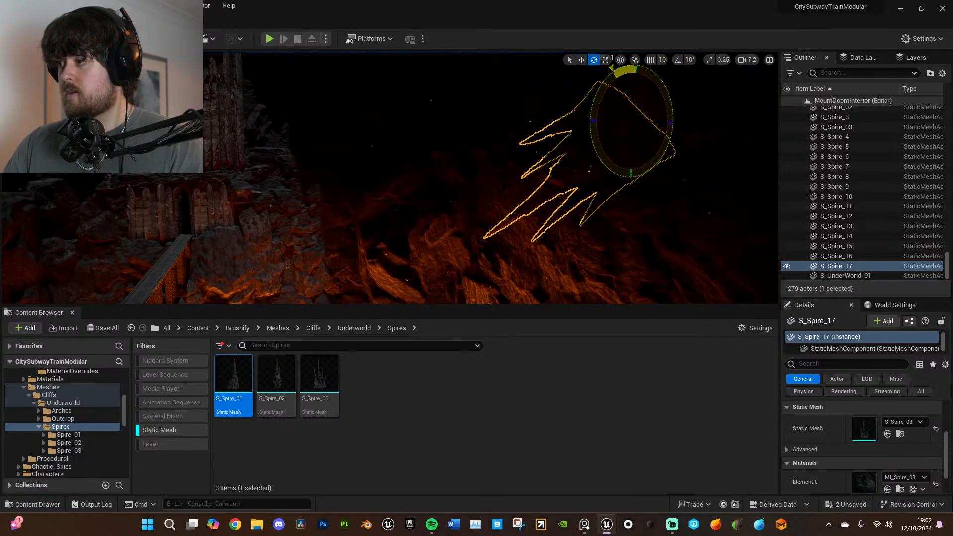
key("f")
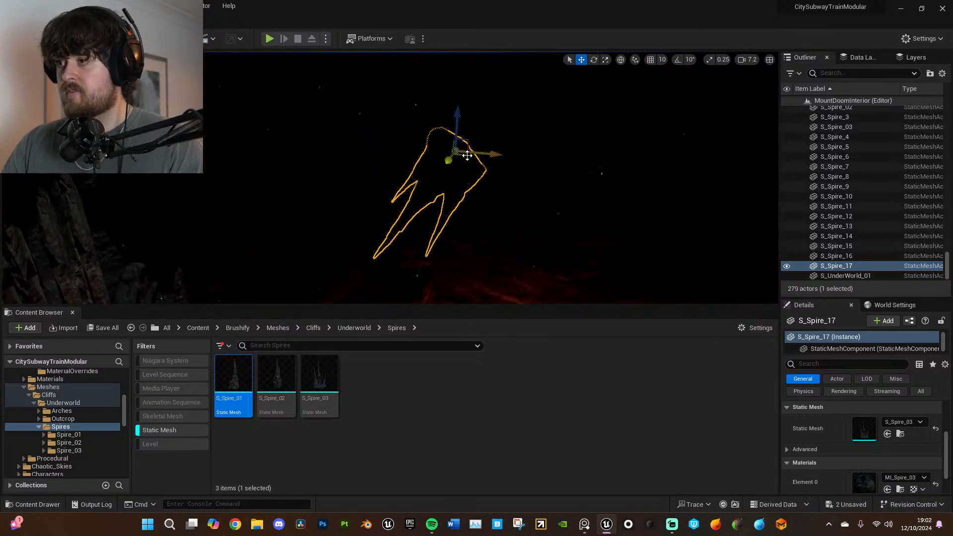
key("e")
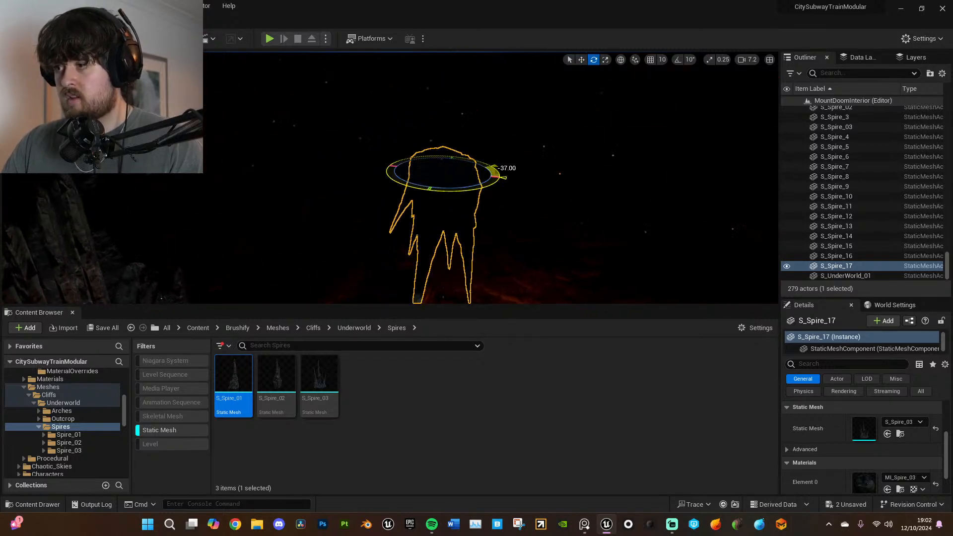
right_click_drag(278, 107, 253, 109)
- In unlit shading, push the hanging S_Spire_03 copy deeper into the ceiling rock and adjust its scale and position
left_click(87, 59)
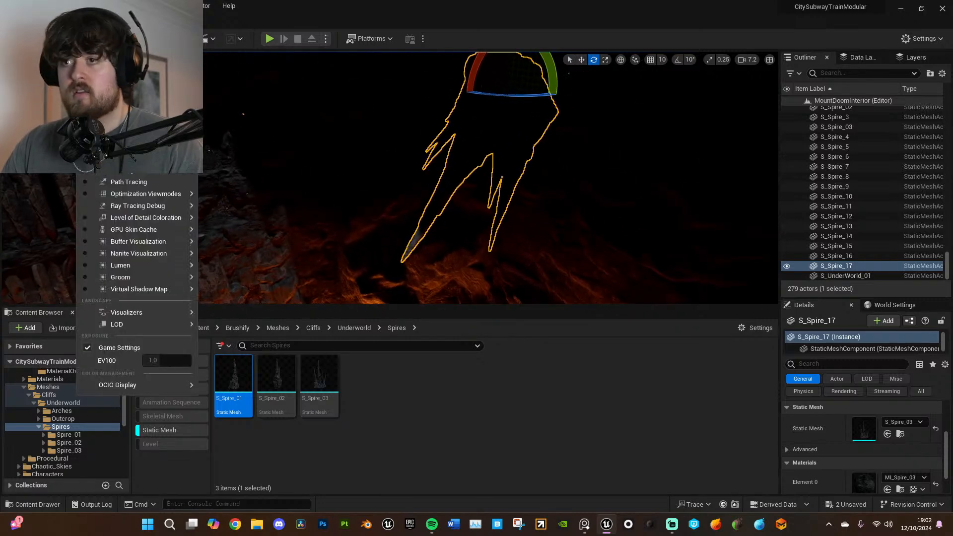
left_click(116, 99)
right_click_drag(434, 136, 393, 101)
right_click_drag(468, 133, 468, 134)
key("w")
left_click_drag(545, 212, 525, 79)
right_click_drag(526, 79, 536, 158)
key("r")
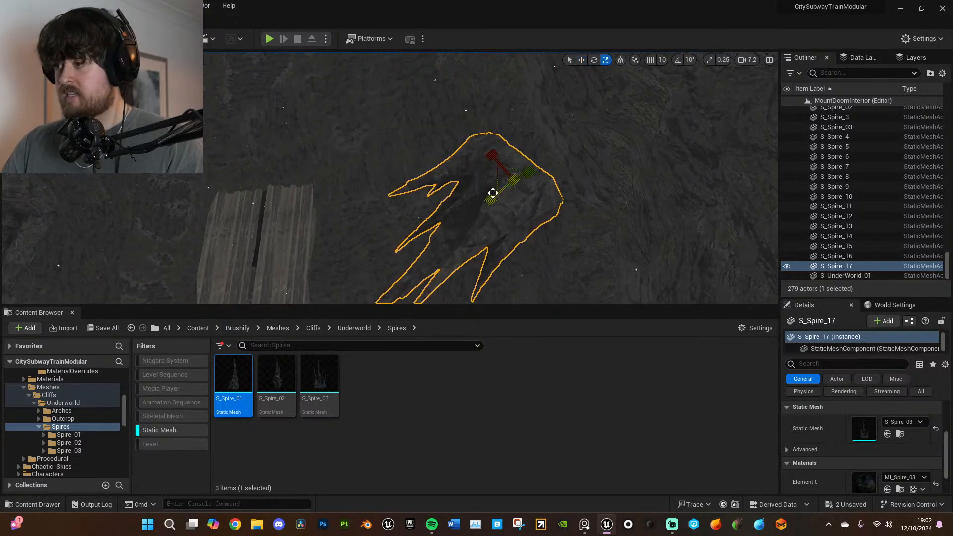
left_click_drag(492, 198, 524, 195)
key("w")
left_click_drag(514, 150, 534, 143)
left_click(535, 145)
right_click_drag(535, 145, 590, 143)
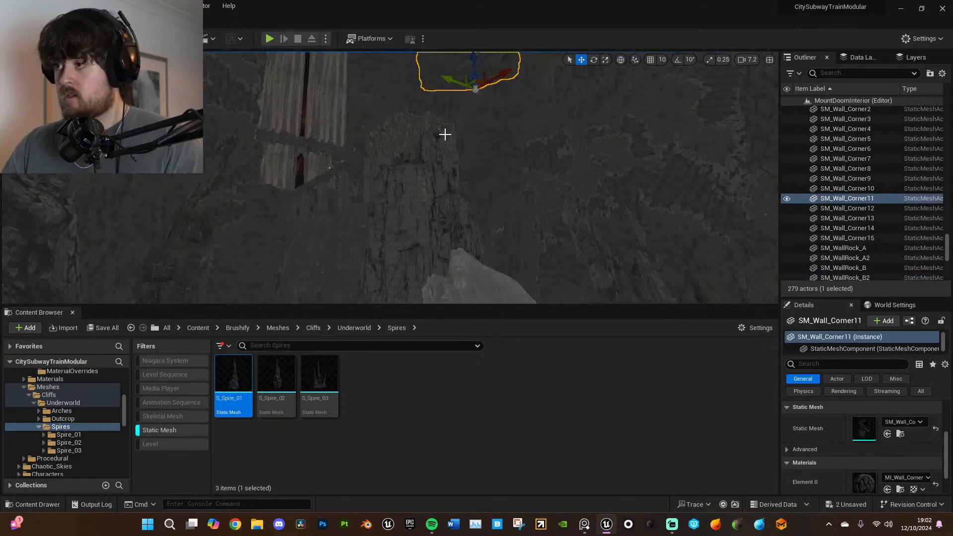
- Return the viewport to lit shading and inspect the ceiling spires above the fortress and rock platform
left_click(90, 60)
left_click(102, 86)
right_click_drag(445, 140, 443, 118)
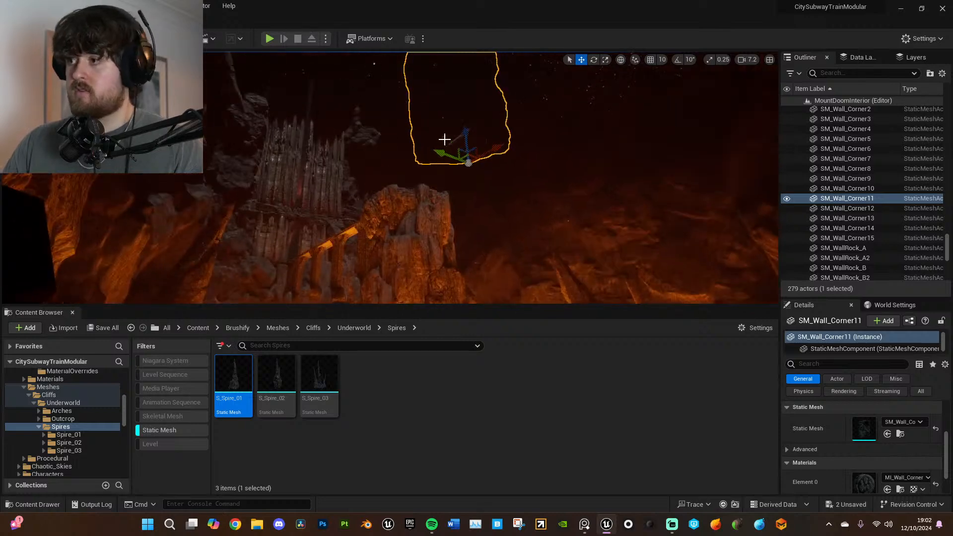
right_click_drag(492, 185, 471, 204)
- Place a new S_Spire_03 mesh on the edge of the rock platform and tilt it outward over the lava
left_click_drag(319, 377, 400, 181)
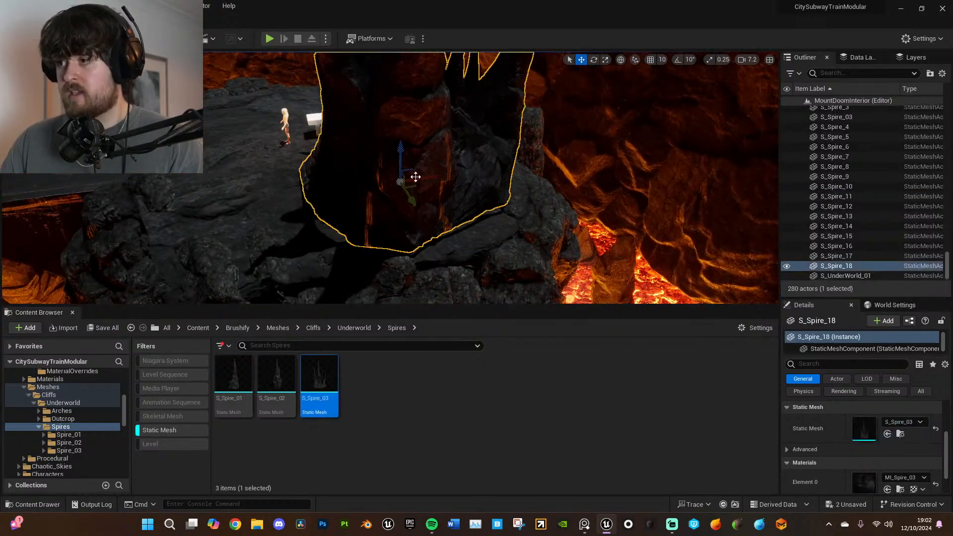
right_click_drag(400, 182, 451, 244)
key("e")
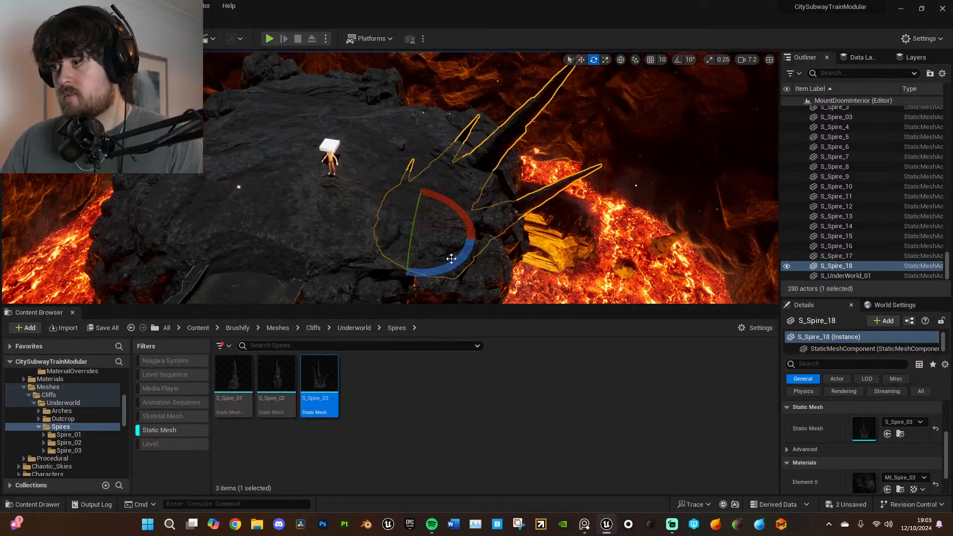
left_click_drag(381, 256, 383, 257)
mouse_move(383, 257)
right_mouse_down()
mouse_move(373, 248)
mouse_move(387, 243)
mouse_move(390, 257)
right_mouse_up()
right_click_drag(399, 172, 399, 172)
left_click(621, 59)
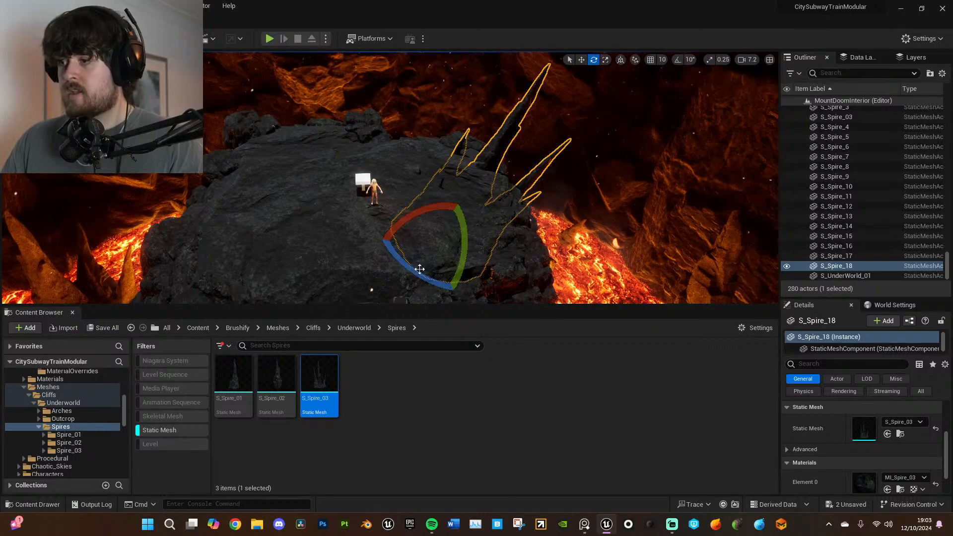
right_click_drag(493, 280, 429, 242)
- Scale down the platform-edge spire, shift it toward the rim and rotate it to lean further outward
key("r")
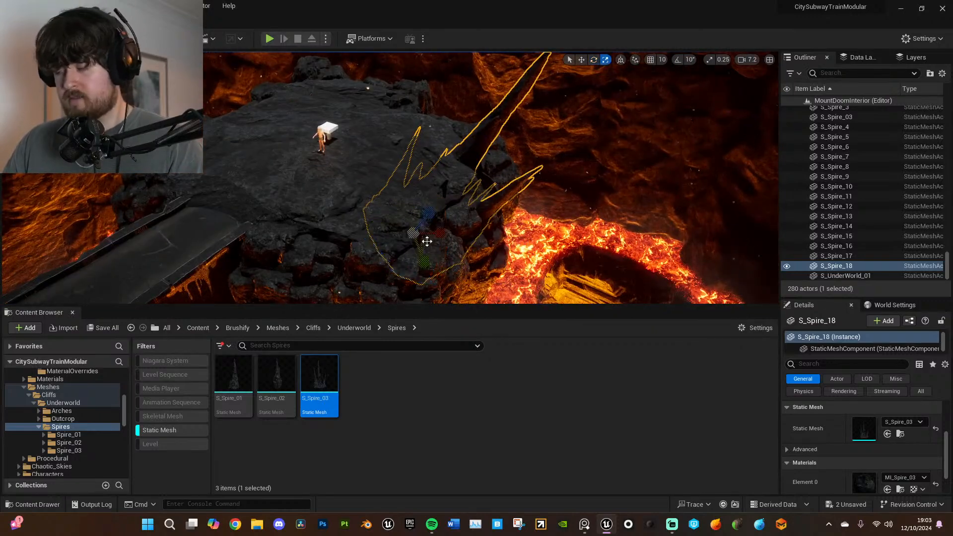
key("w")
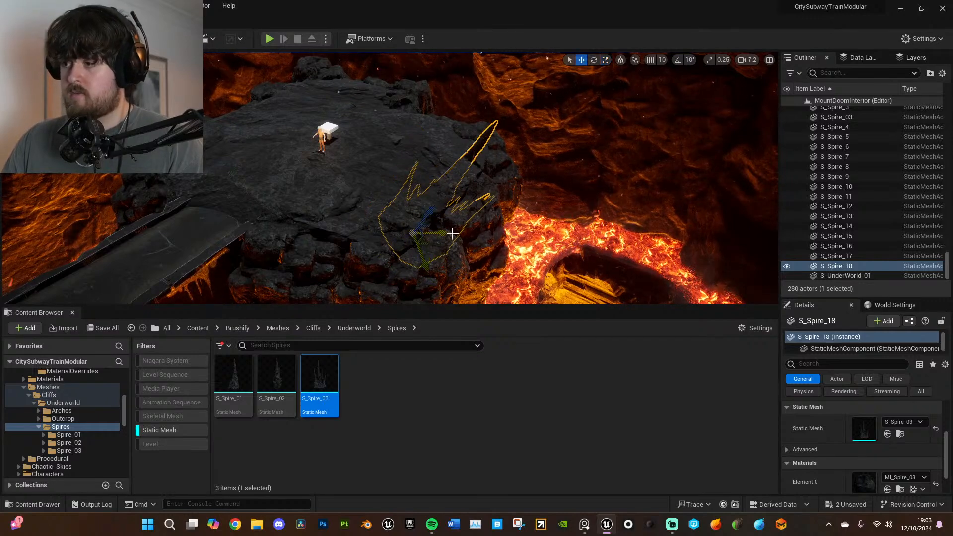
left_click_drag(465, 207, 483, 188)
right_click_drag(483, 188, 514, 218)
key("e")
left_click_drag(483, 170, 494, 174)
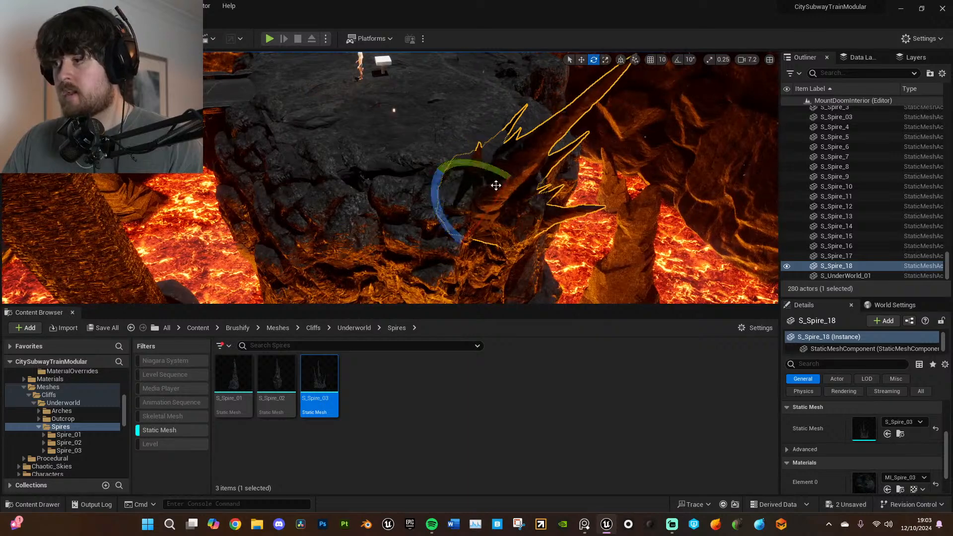
- Sink the leaning spire into the platform rim so its base blends with the rock
right_click_drag(475, 193, 475, 192)
key("w")
left_click(621, 60)
scroll(571, 164, "up", 4)
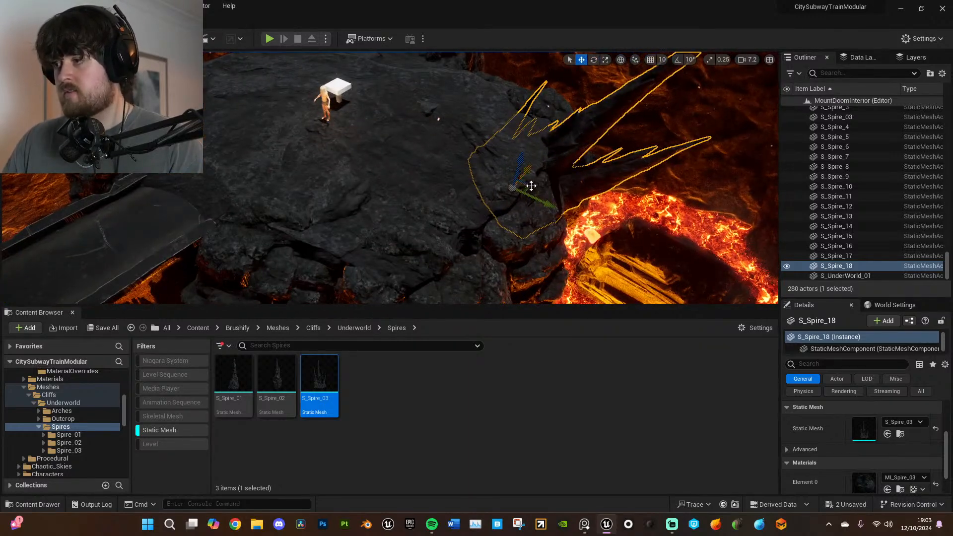
left_click_drag(529, 186, 507, 169)
- Turn off Receives Decals for the leaning spire S_Spire_18 on the platform's rim
left_click(641, 183)
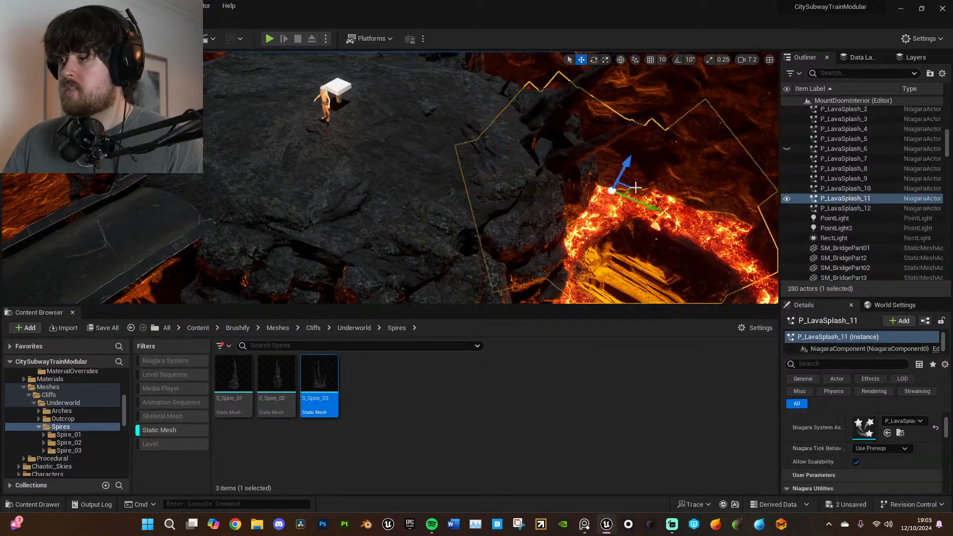
right_click_drag(640, 183, 625, 176)
left_click(625, 177)
left_click(854, 364)
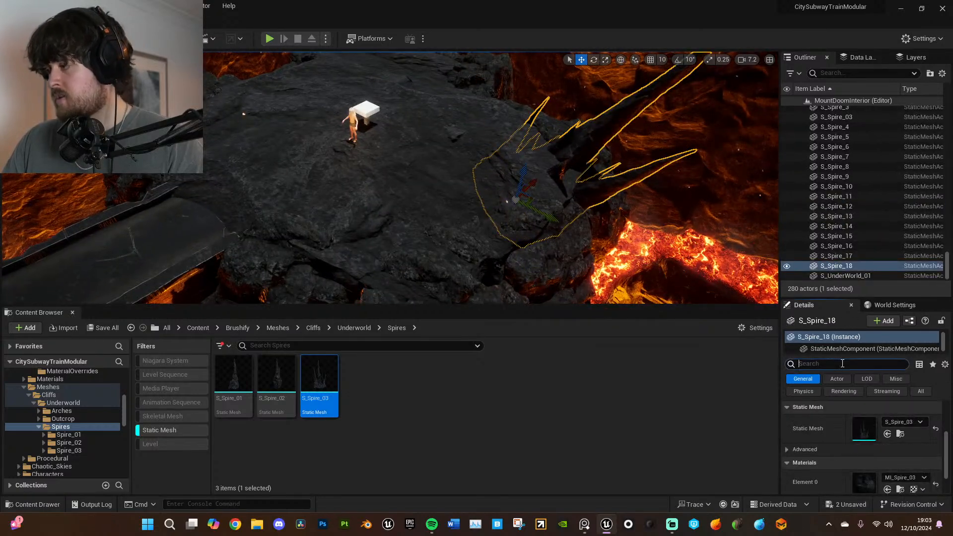
type("dec")
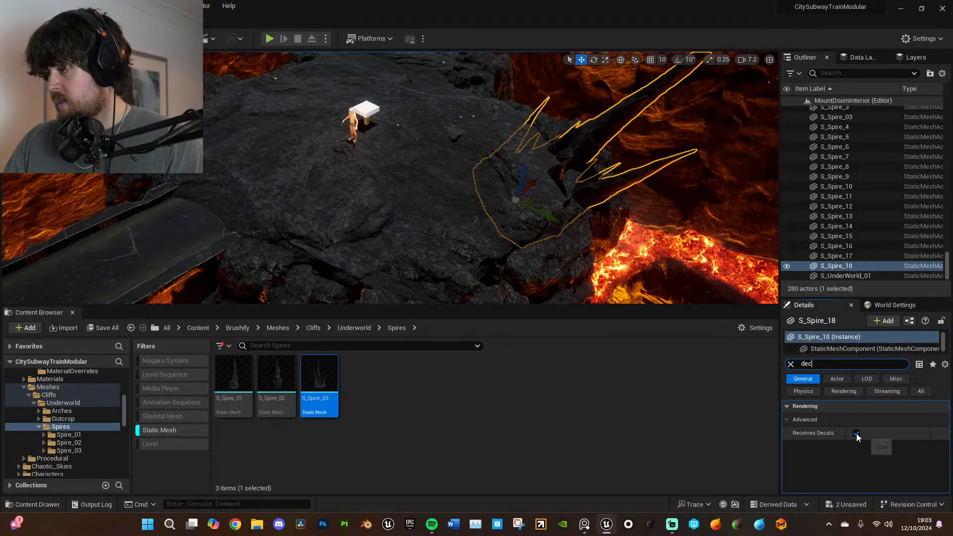
right_click_drag(615, 233, 596, 206)
left_click(602, 109)
mouse_move(603, 108)
right_mouse_down()
mouse_move(626, 113)
mouse_move(611, 118)
mouse_move(603, 108)
right_mouse_up()
key("s")
key("w")
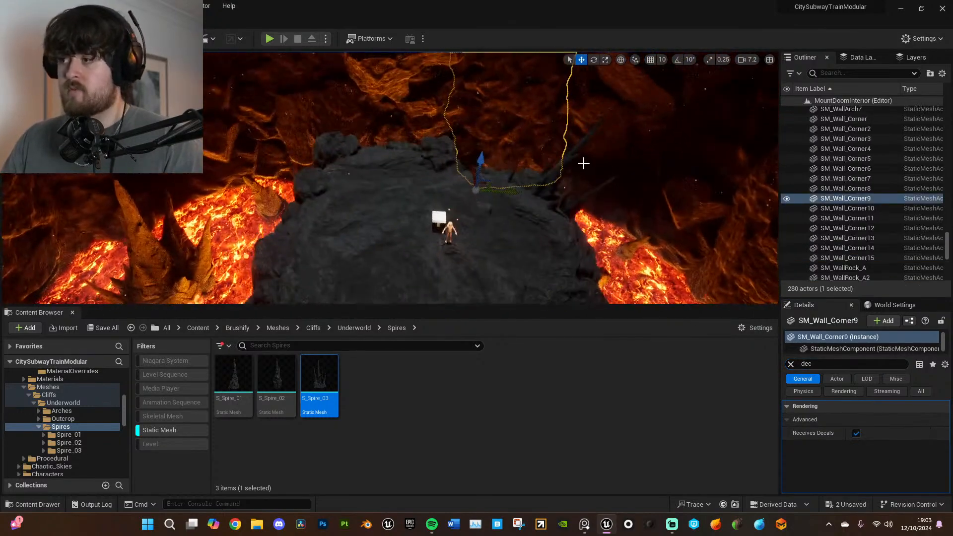
- Duplicate the leaning spire to the opposite side of the platform and rotate the copy to point outward over the lava
left_click(562, 165)
right_click_drag(572, 179, 571, 224)
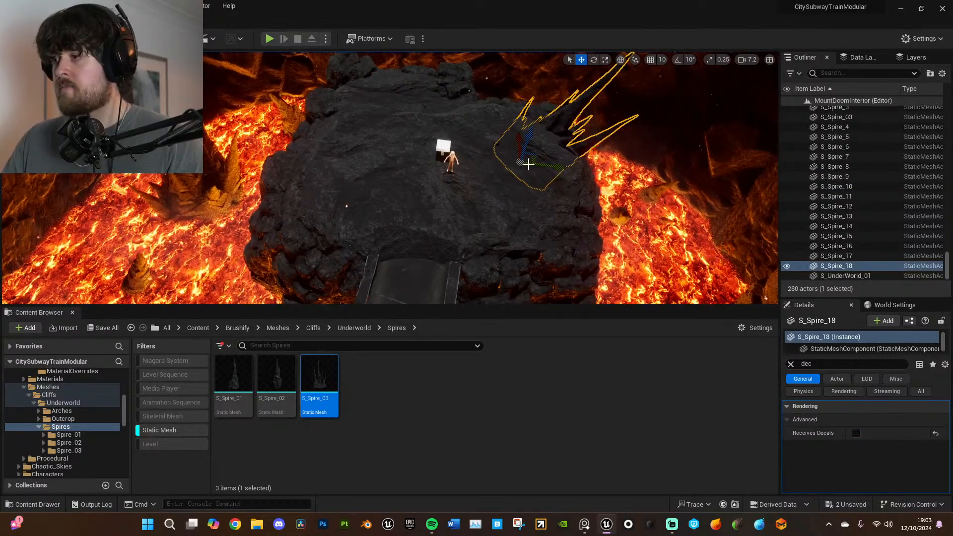
left_click_drag(530, 158, 239, 199, "alt")
key("e")
key("w")
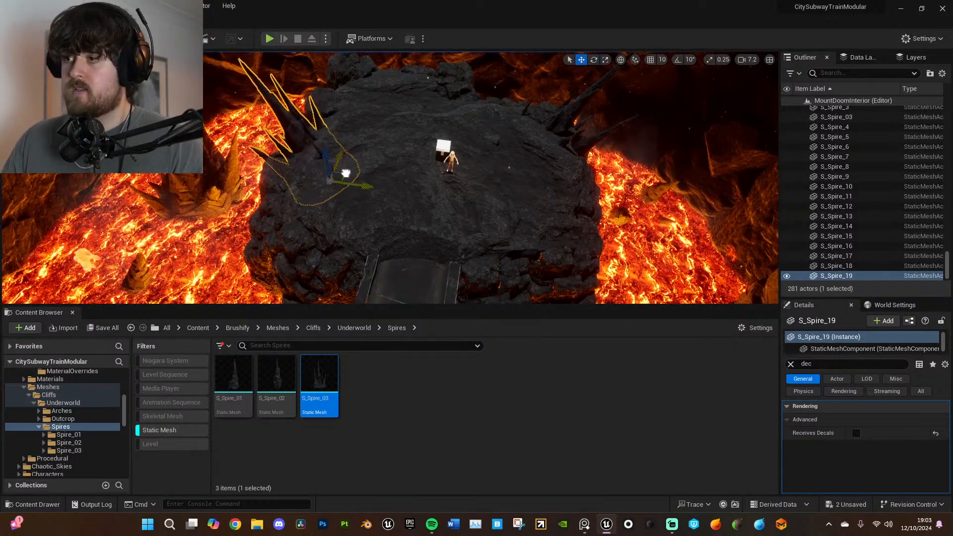
key("e")
left_click(621, 60)
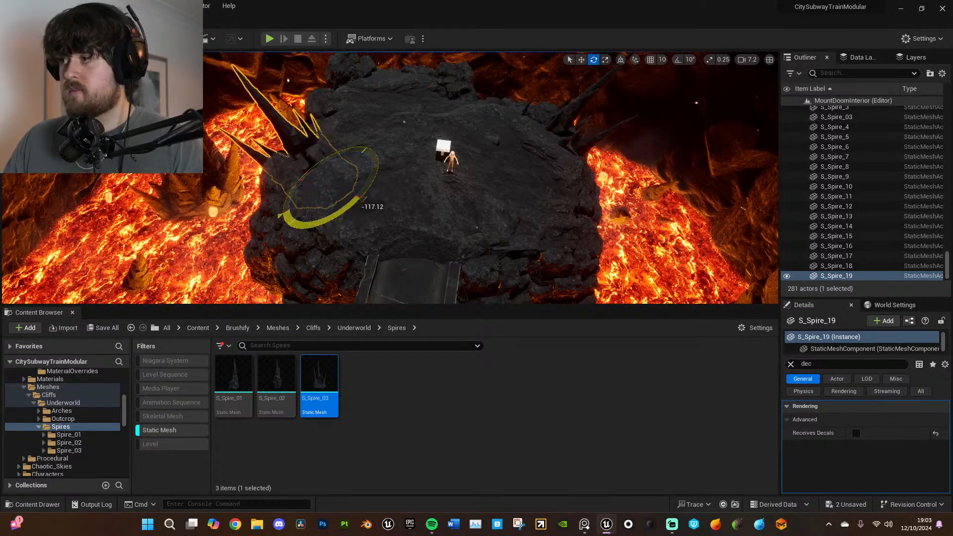
right_click_drag(318, 175, 312, 171)
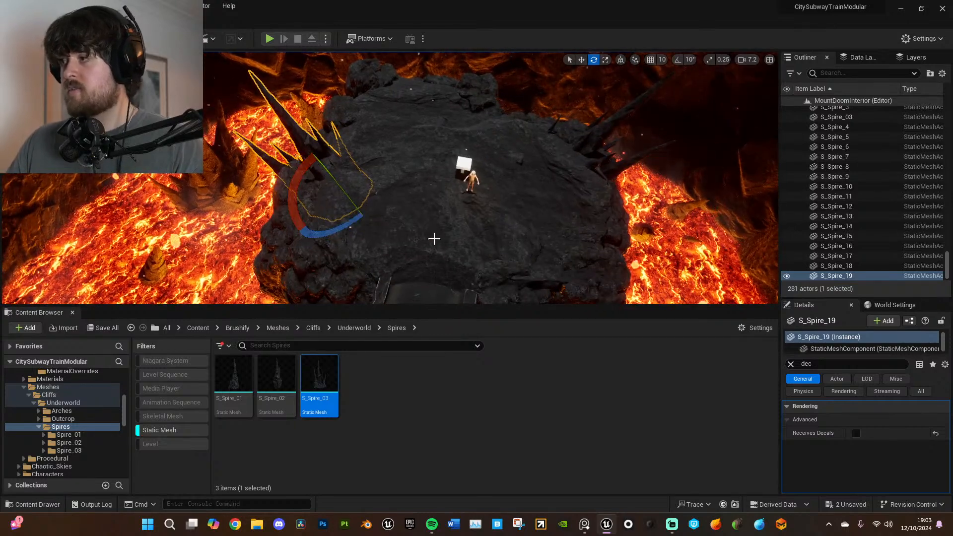
- Place another S_Spire_03 mesh at the far end of the platform, between the two side spires
left_click_drag(320, 387, 452, 132)
right_click_drag(452, 149, 447, 124)
left_click_drag(430, 147, 426, 169)
right_click_drag(425, 169, 446, 206)
key("w")
left_click_drag(485, 187, 460, 251)
right_click_drag(460, 252, 447, 235)
- Tilt the far-end spire outward over the lava and reposition it against the platform's back edge
key("e")
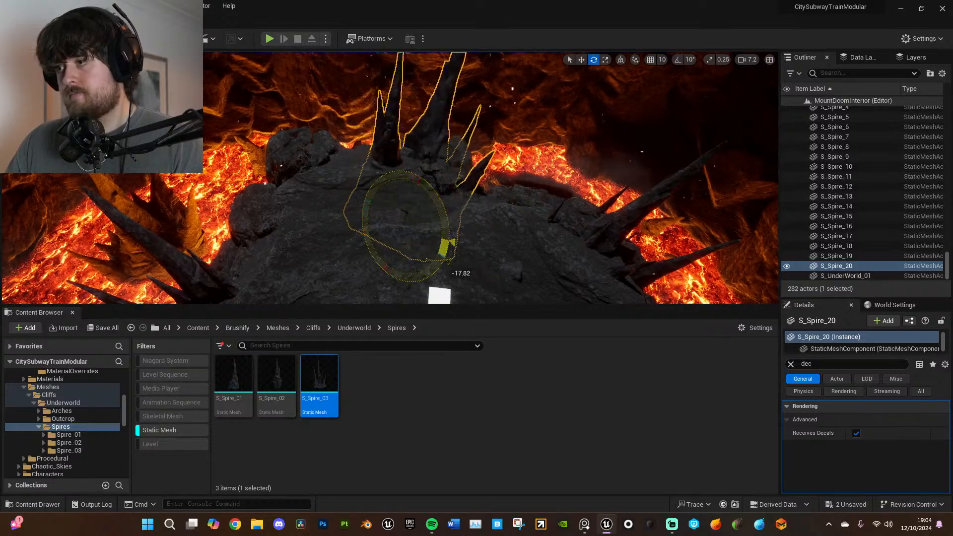
left_click_drag(446, 244, 418, 206)
key("w")
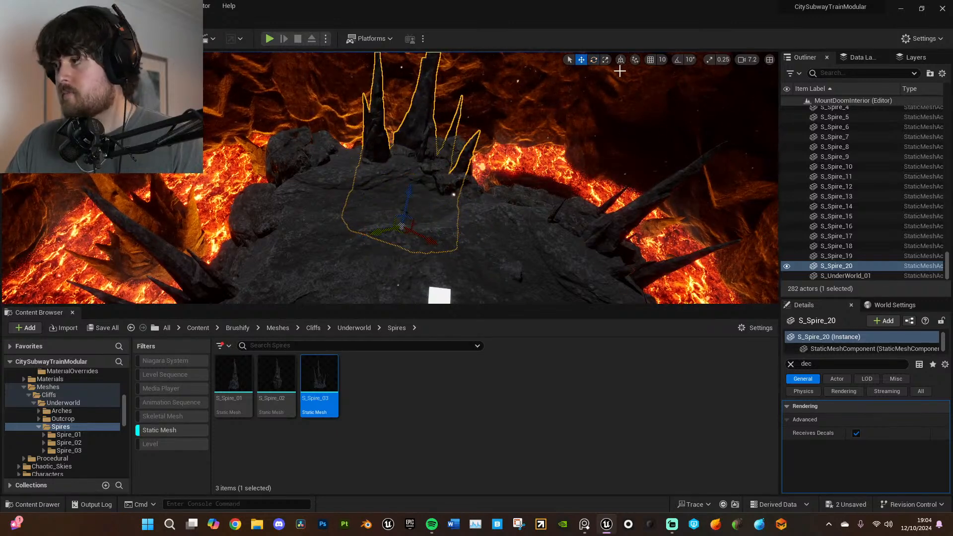
right_click_drag(456, 212, 400, 214)
left_click_drag(336, 213, 358, 257)
right_click_drag(359, 256, 504, 251)
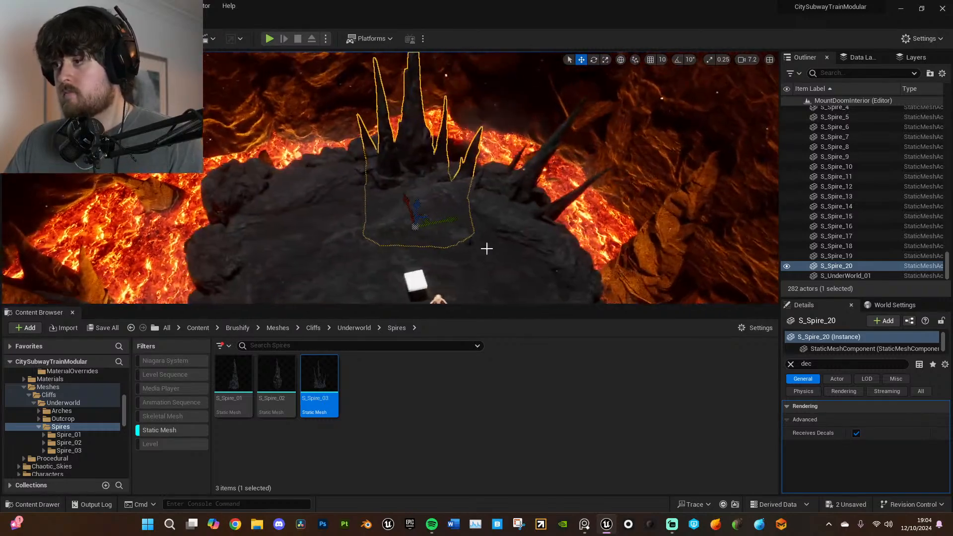
- Rotate the far-end spire sideways, adjust its scale and settle it into the platform's back rim
key("e")
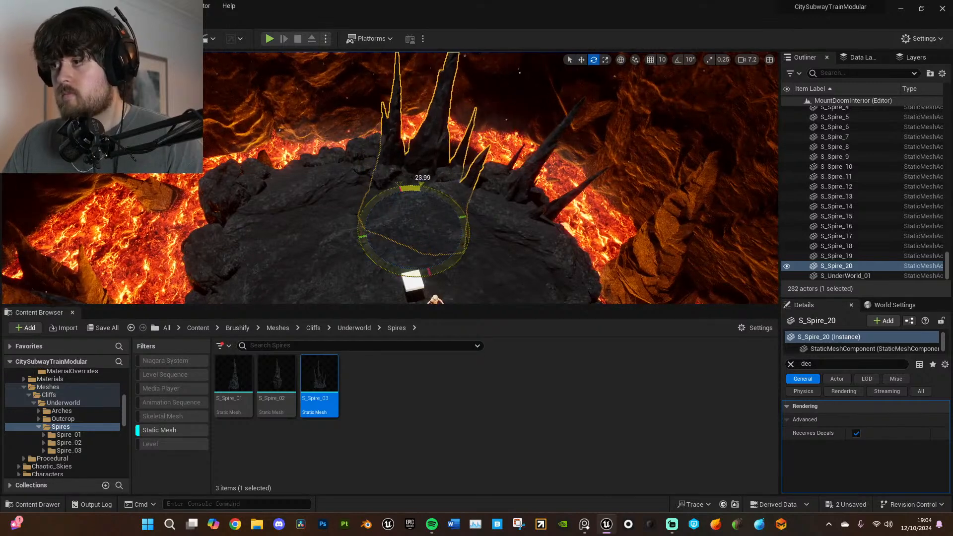
right_click_drag(456, 255, 453, 206)
key("w")
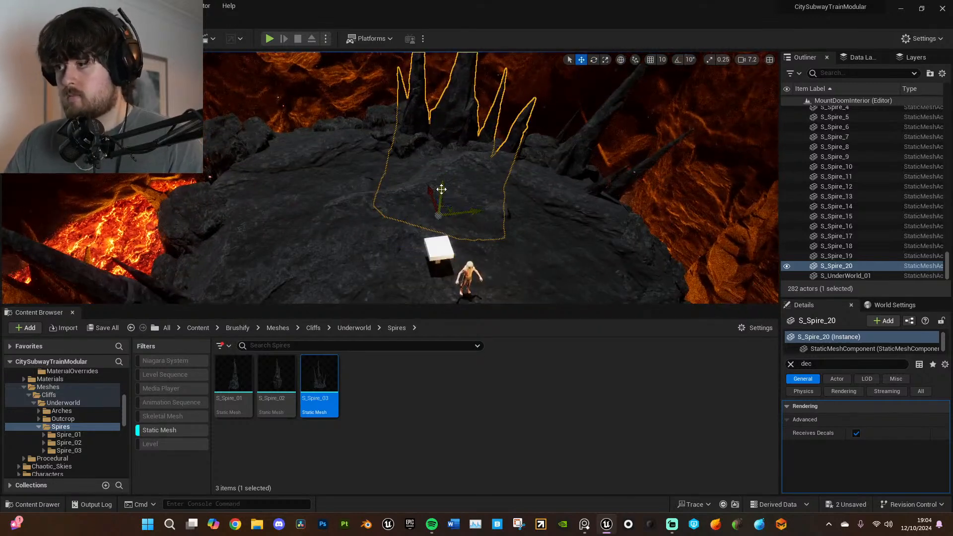
key("r")
right_click_drag(454, 226, 557, 189)
key("w")
- Duplicate the far-end spire along the platform's back rim and rotate the copy to lean outward over the lava
left_click(570, 213)
left_click(571, 209)
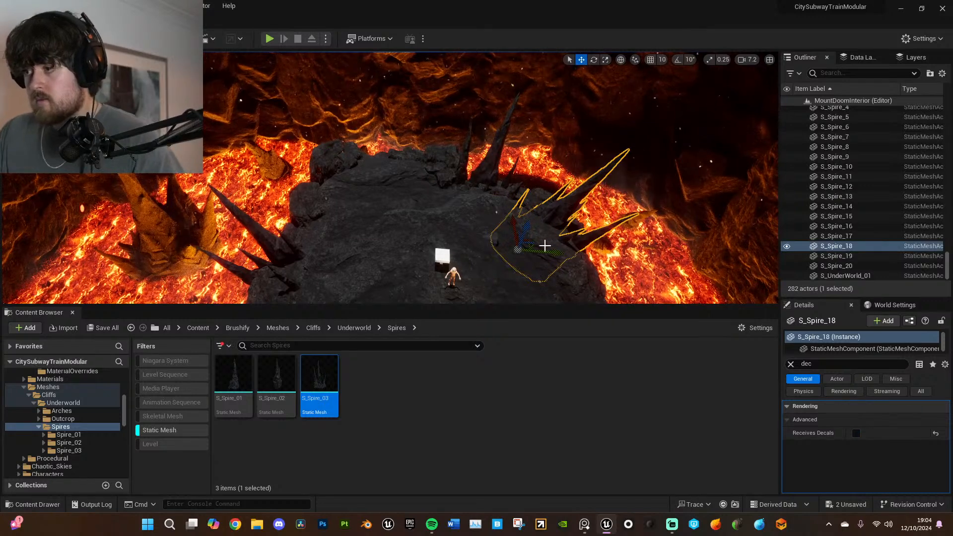
left_click(493, 171)
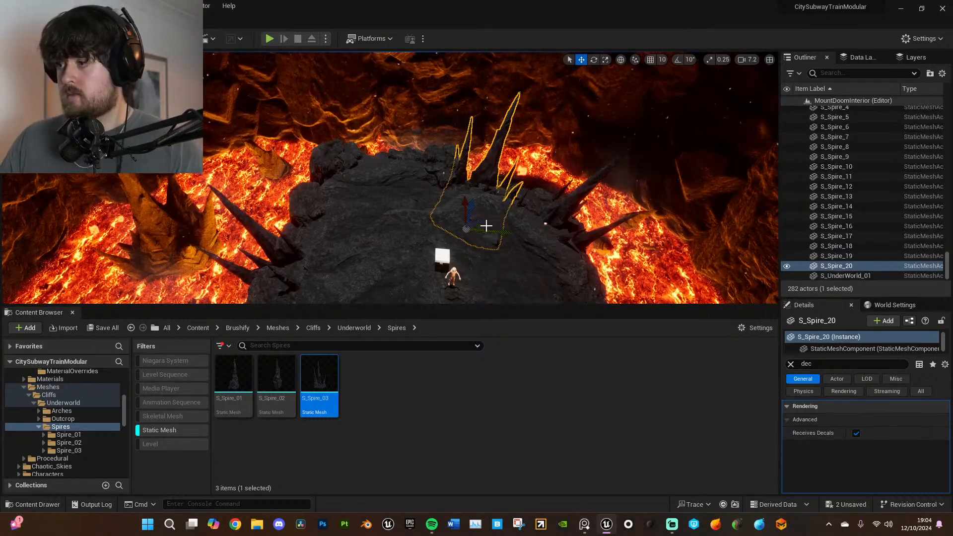
left_click_drag(481, 220, 409, 221, "alt")
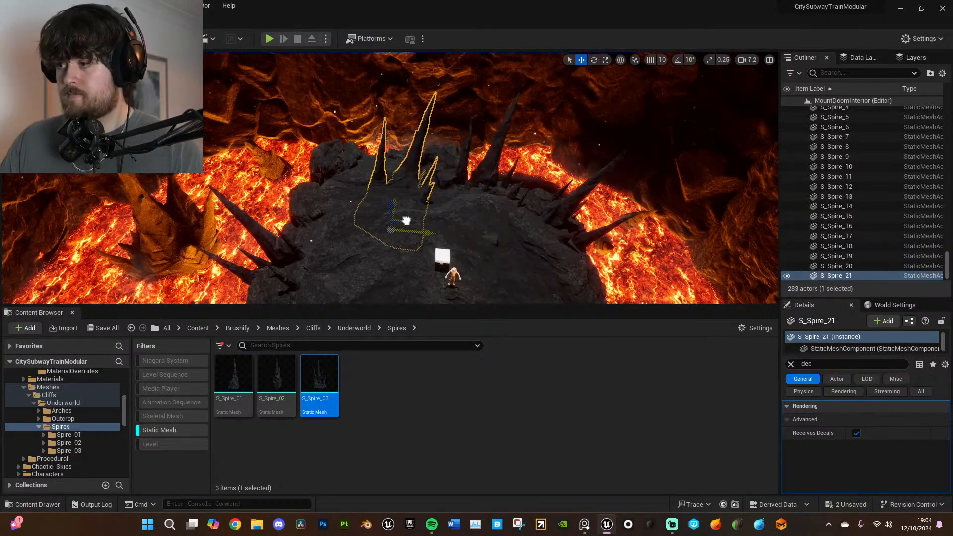
key("e")
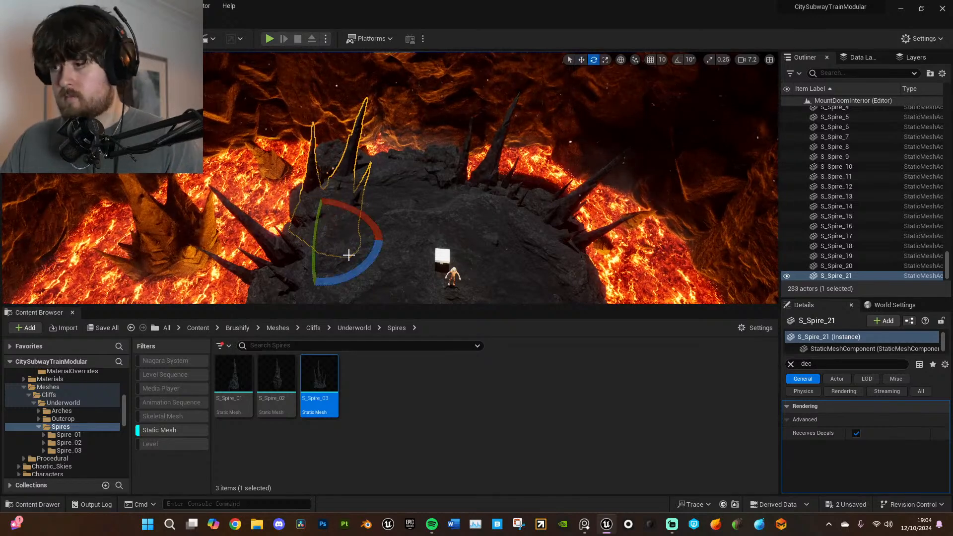
key("w")
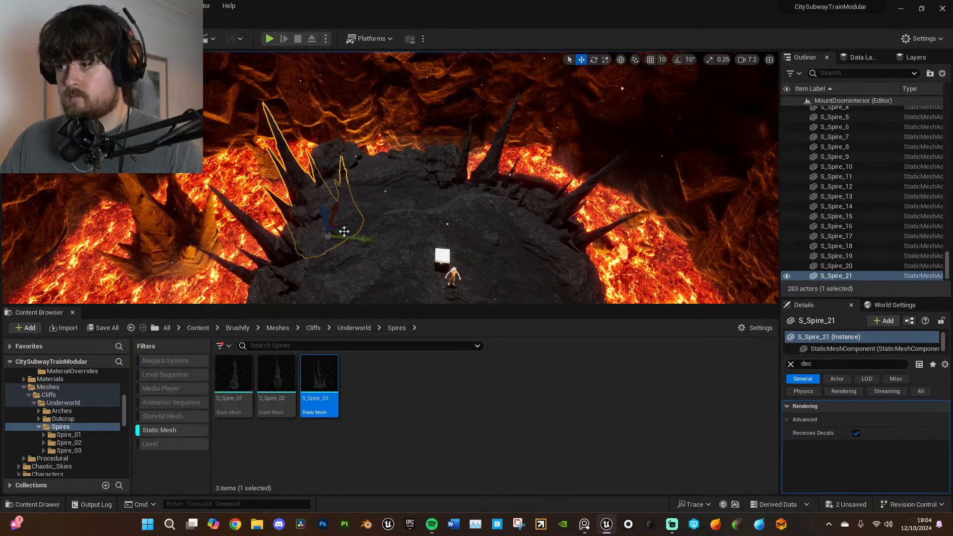
key("e")
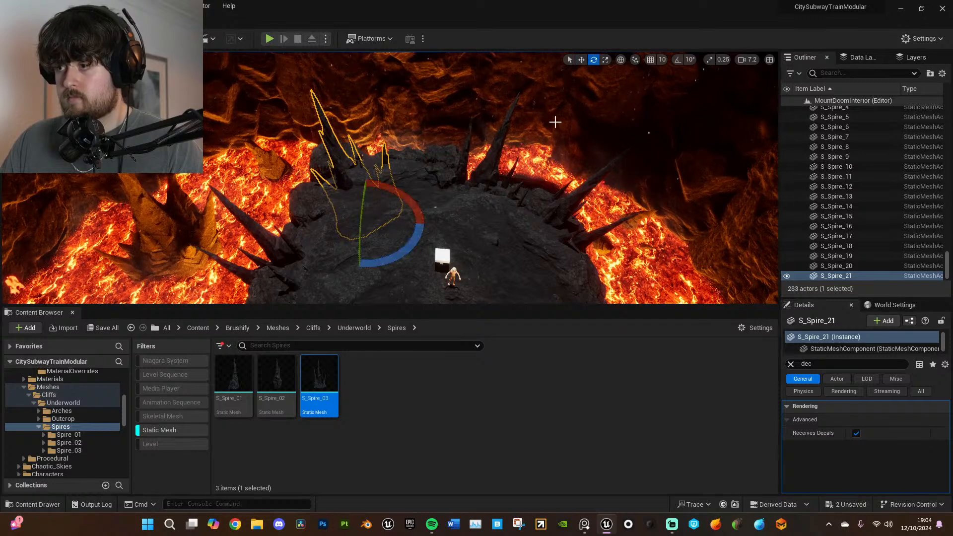
key("ctrl+grave")
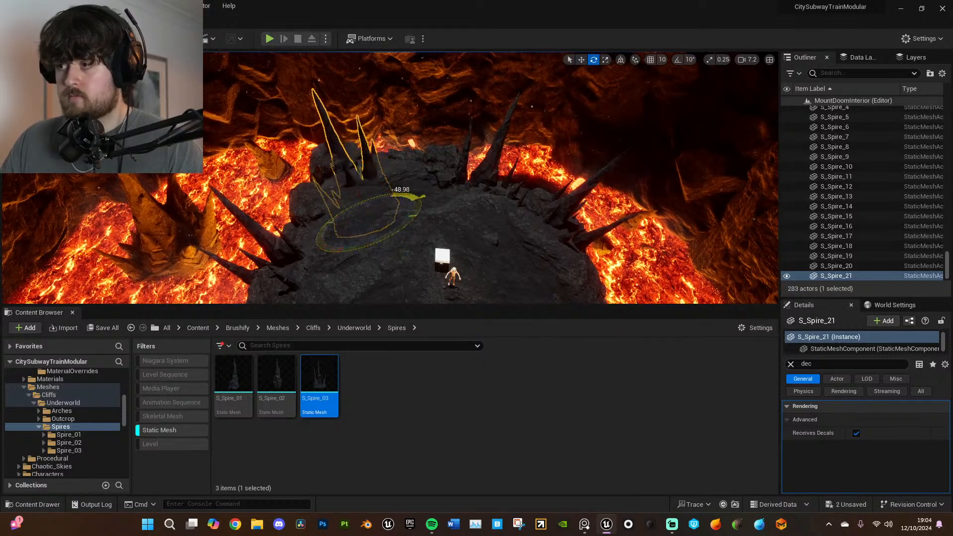
- Check the ring of spires around the platform from ground level and from above the bridge
left_click(494, 149)
right_click_drag(494, 149, 519, 72)
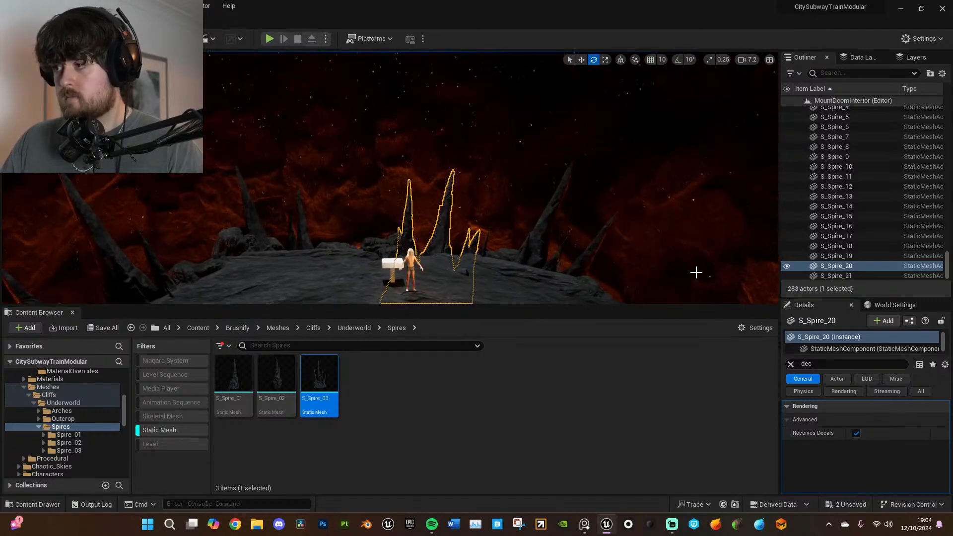
left_click(632, 213)
right_click_drag(632, 213, 633, 239)
key("w")
key("s")
key("e")
key("w")
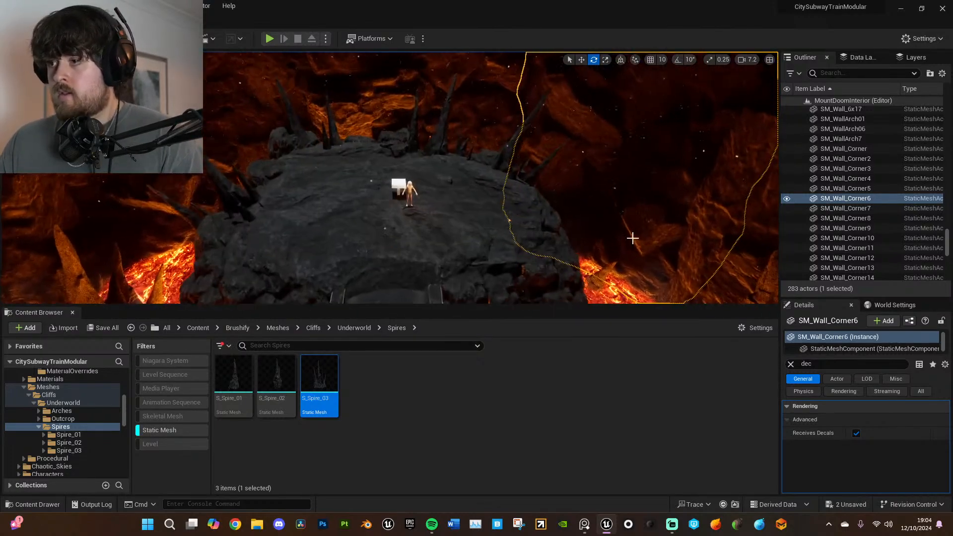
- Duplicate the leaning side spire, S_Spire_18, toward the platform's front corner beside the bridge
left_click(522, 131)
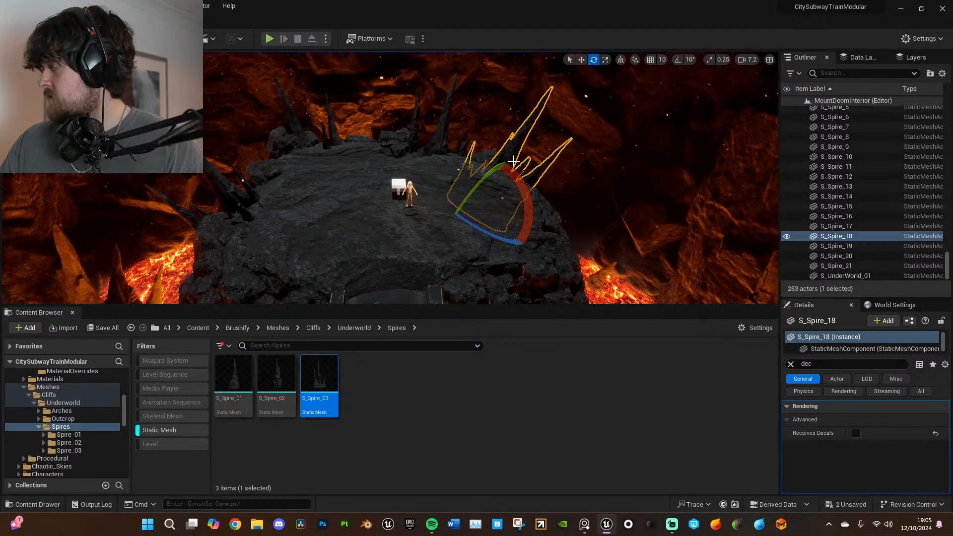
key("e")
right_click_drag(517, 204, 536, 243)
key("w")
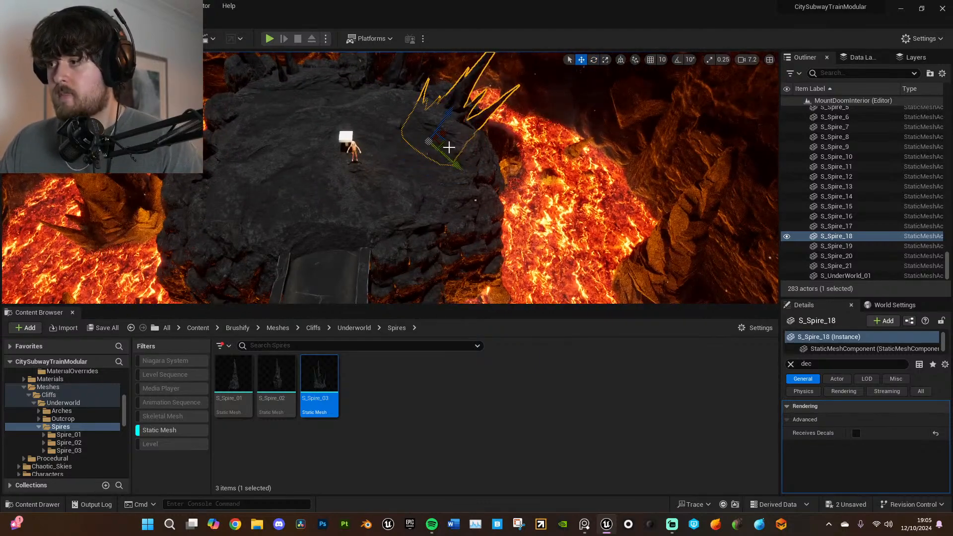
left_click(621, 61)
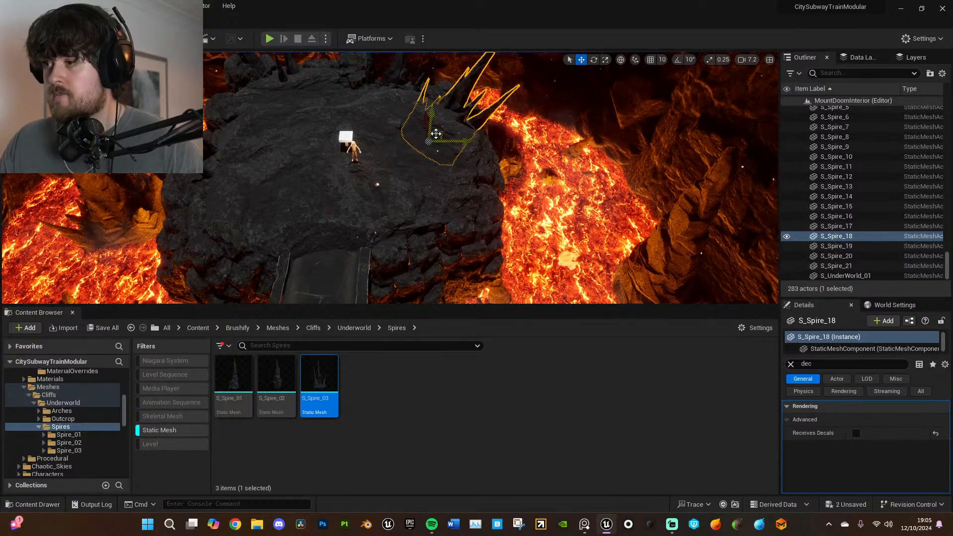
right_click_drag(449, 134, 479, 144)
left_click_drag(333, 158, 232, 225, "alt")
- Rotate the front-corner copy to point outward over the lava and sink its base into the rock edge
right_click_drag(232, 225, 214, 222)
right_click_drag(323, 233, 320, 234)
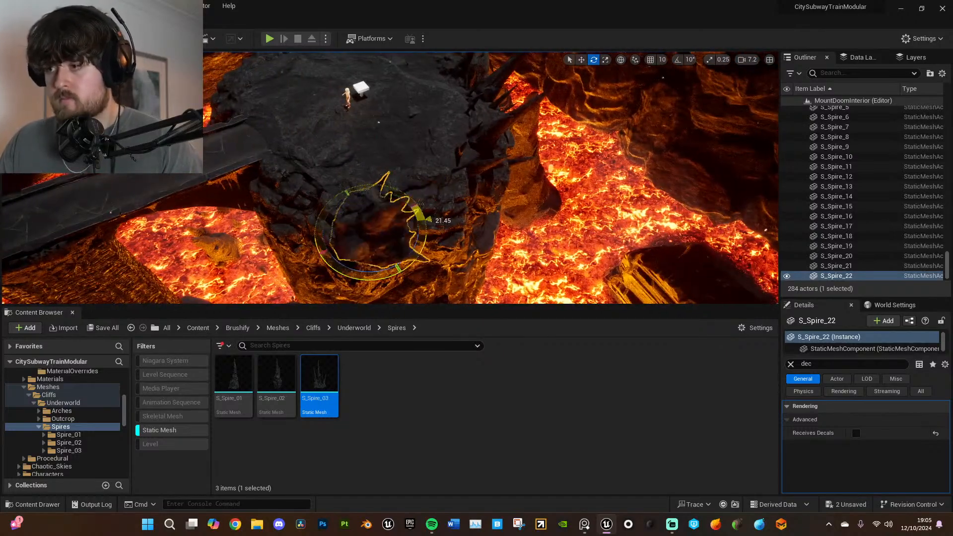
left_click_drag(420, 243, 422, 241)
mouse_move(433, 223)
right_mouse_down()
mouse_move(430, 212)
mouse_move(433, 223)
right_mouse_up()
left_click_drag(428, 236, 459, 229)
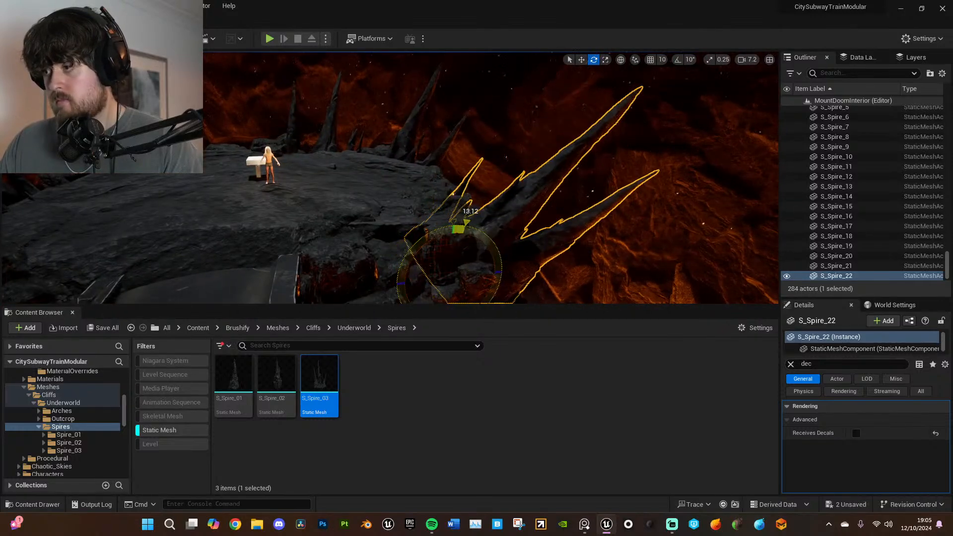
left_click_drag(457, 262, 415, 252)
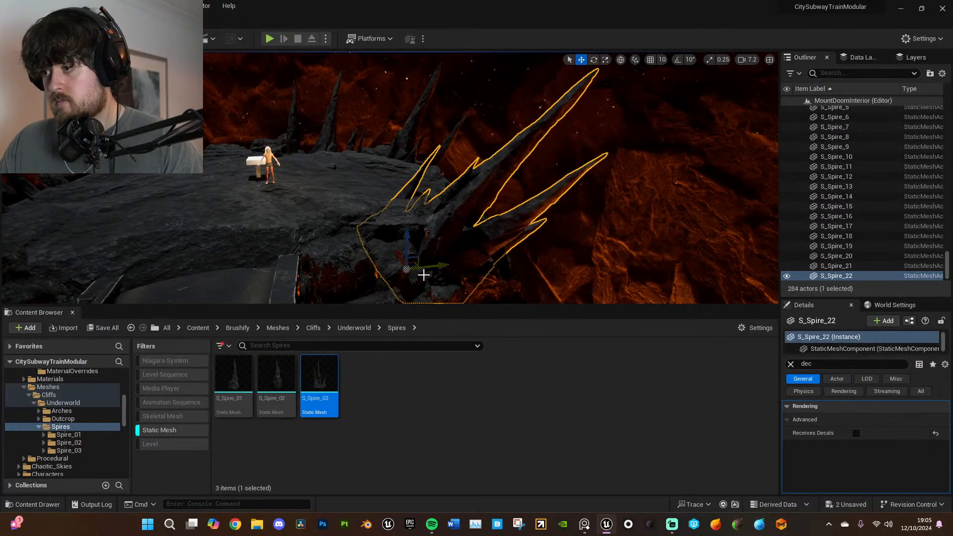
- Duplicate the front-corner spire, S_Spire_22, across to the platform edge on the other side of the bridge
left_click(570, 237)
mouse_move(569, 237)
right_mouse_down()
mouse_move(541, 245)
mouse_move(551, 243)
mouse_move(555, 292)
mouse_move(577, 252)
right_mouse_up()
key("s")
key("e")
key("a")
left_click(503, 212)
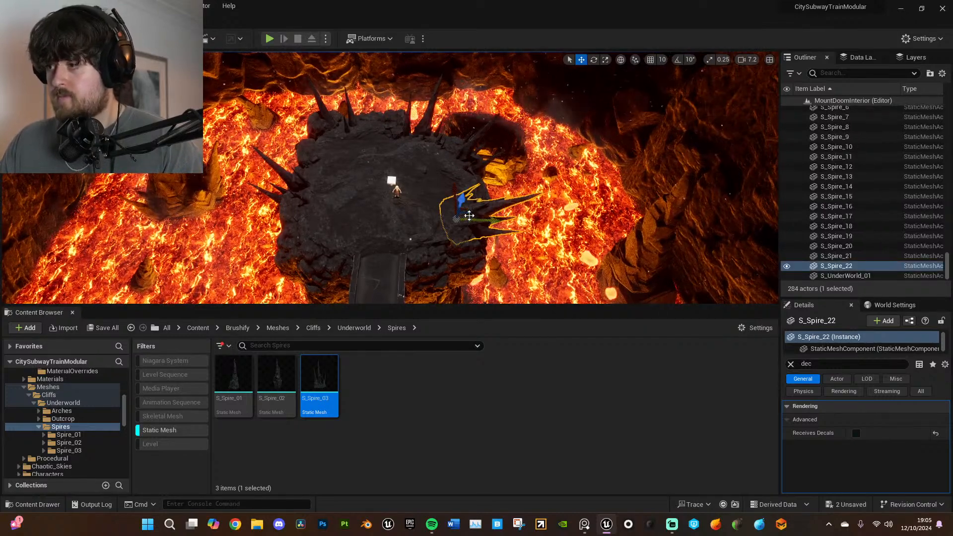
right_click_drag(472, 210, 442, 212)
key("d")
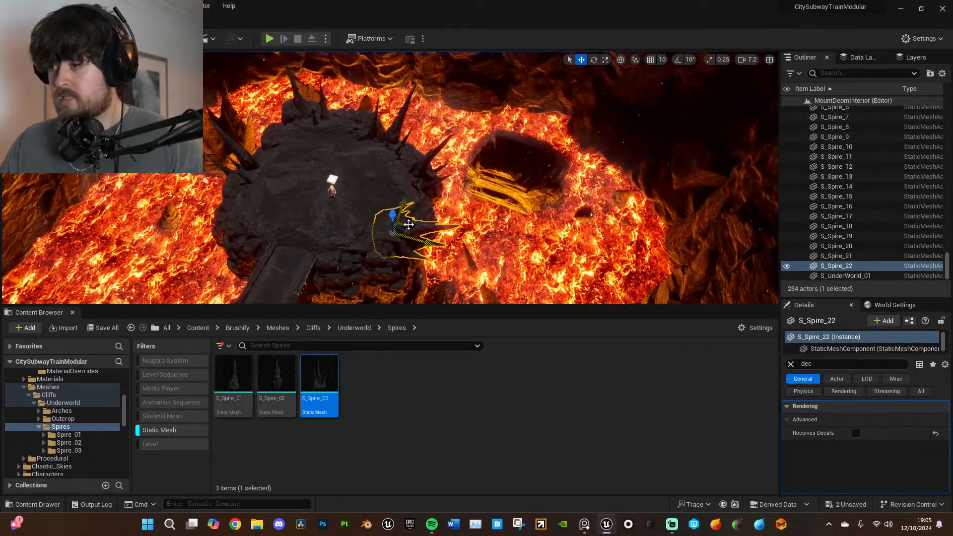
left_click_drag(407, 219, 252, 231, "alt")
- Turn the new copy beside the bridge so its spikes point outward over the lava
key("w")
right_click_drag(274, 229, 251, 250)
key("a")
key("e")
right_click_drag(385, 236, 384, 250)
left_click_drag(385, 236, 384, 243)
- Rescale the copied spire beside the bridge and move it against the platform's rim
right_click_drag(384, 243, 391, 207)
key("s")
key("r")
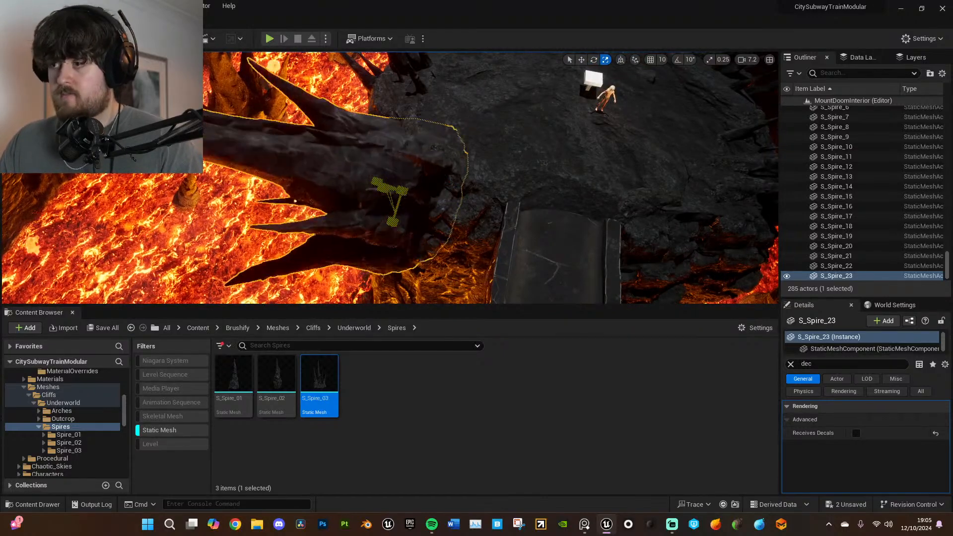
right_click_drag(391, 207, 424, 174)
key("w")
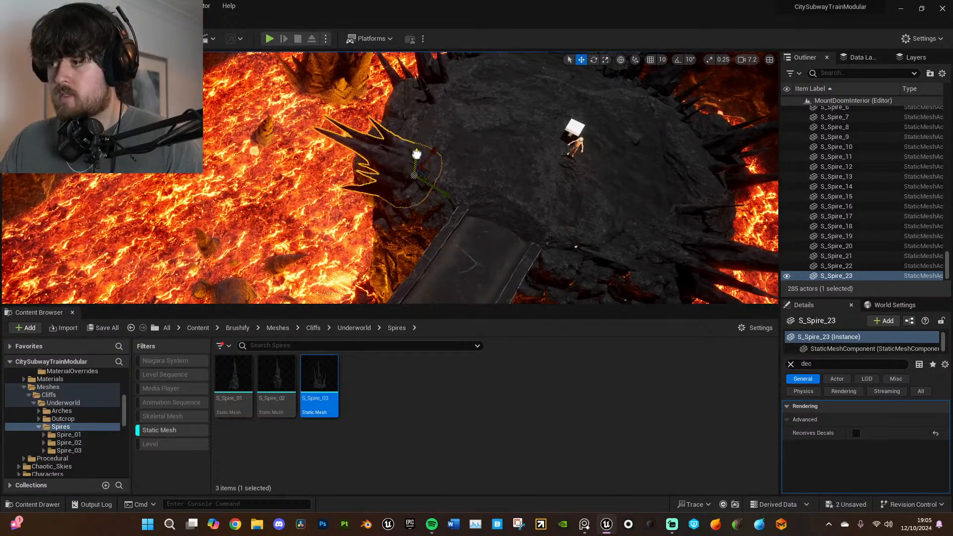
- Switch to local space and rotate the copied spire about its own axis to vary its silhouette
key("e")
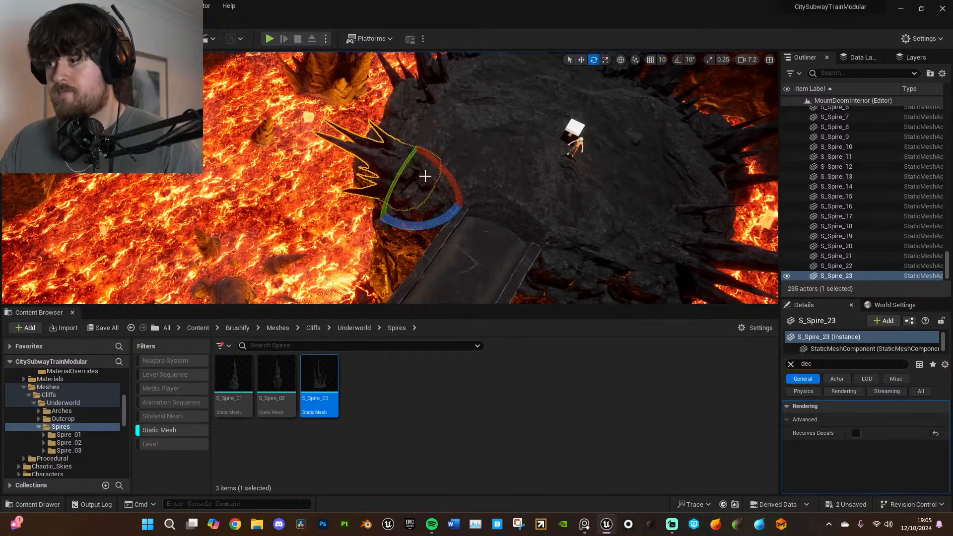
left_click(620, 60)
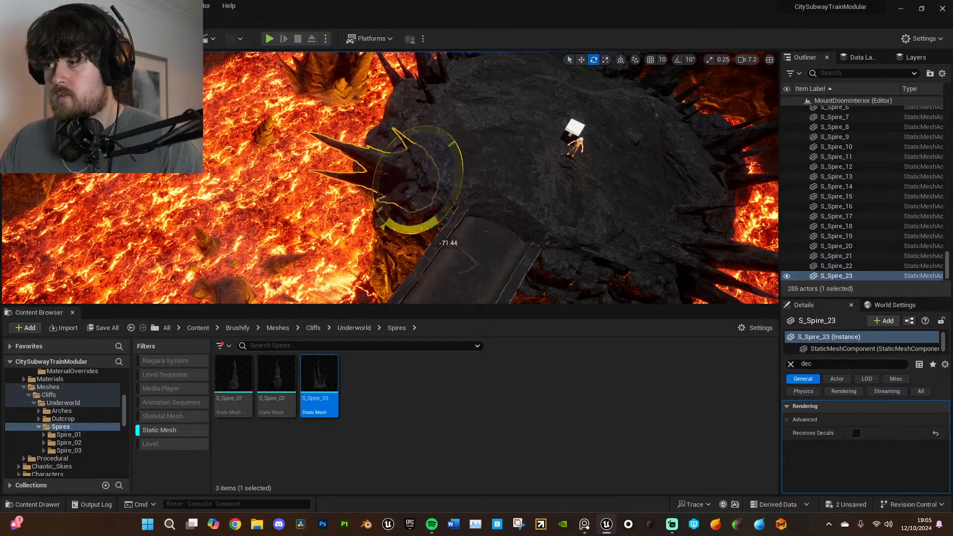
left_click(497, 164)
right_click_drag(496, 164, 524, 120)
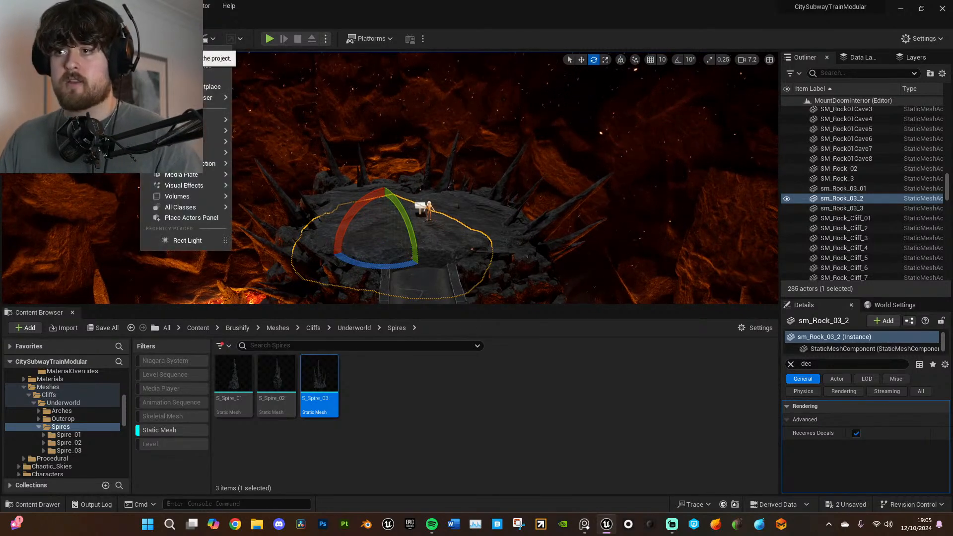
- Add a point light on the central platform near the bridge and enlarge the viewport
left_click_drag(271, 147, 422, 240)
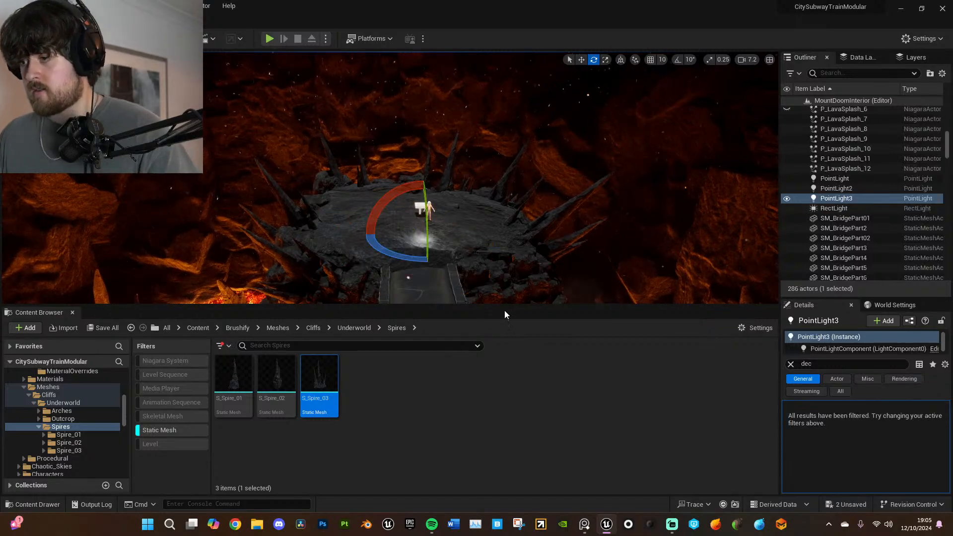
left_click_drag(496, 307, 496, 419)
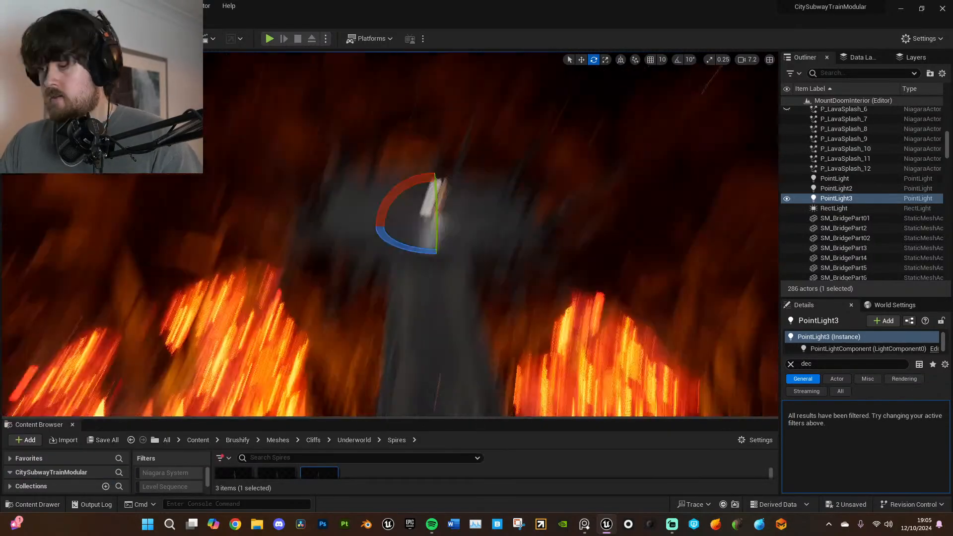
scroll(528, 270, "down", 5)
key("w")
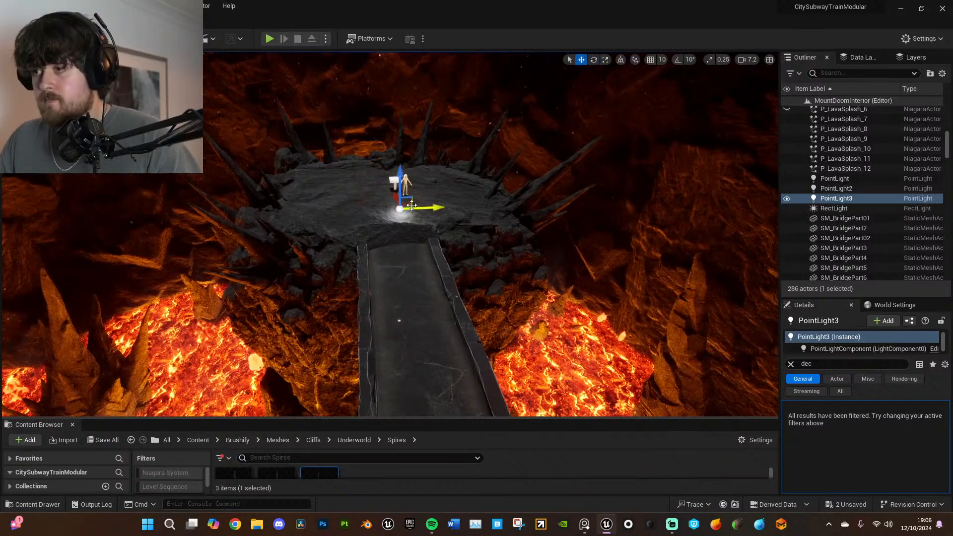
- Move the new point light off the platform to hover over the lava beside the leaning side spires
left_click_drag(408, 203, 602, 213)
right_click_drag(602, 213, 496, 223)
right_click_drag(591, 254, 668, 253)
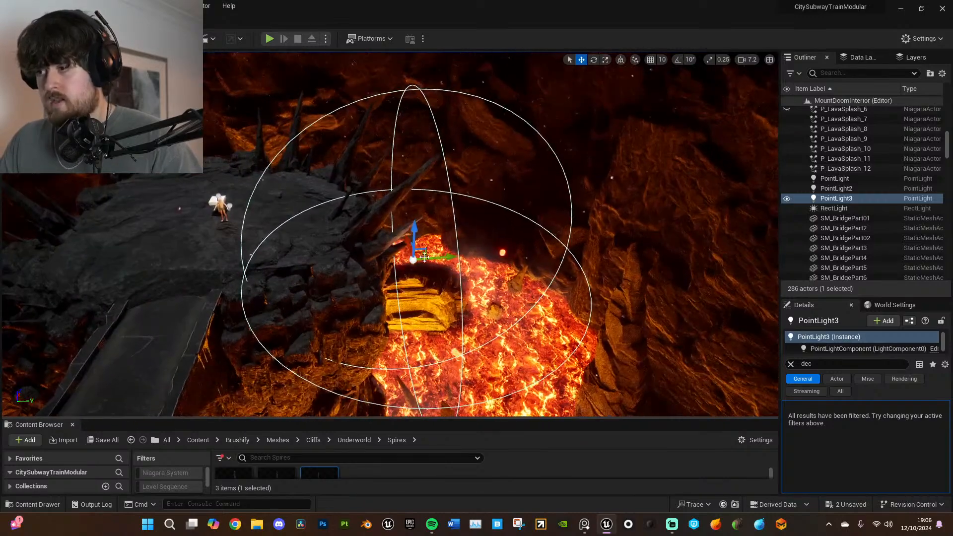
left_click_drag(422, 255, 459, 232)
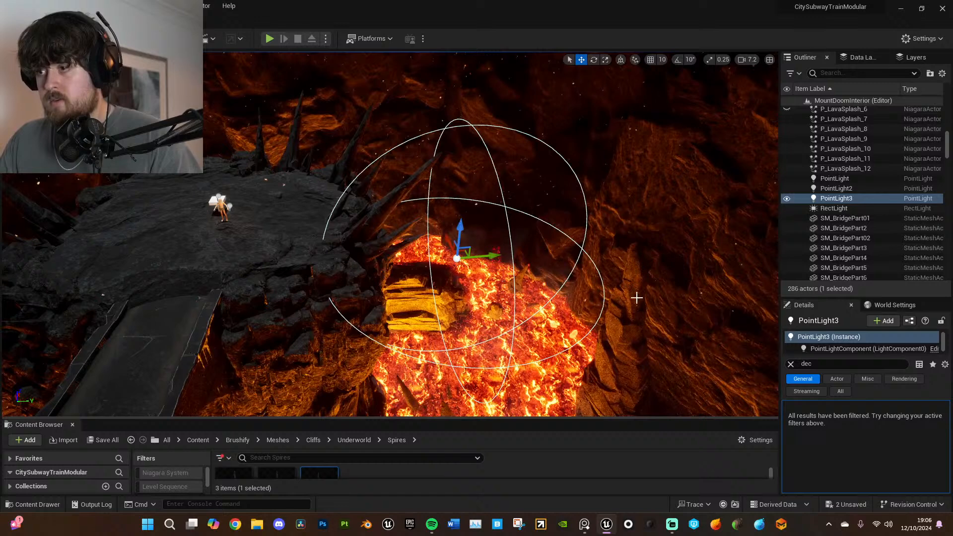
- Clear the details filter and set the point light's intensity to 160 cd and source length to 50
left_click(791, 364)
left_click(883, 487)
type("160")
key("Return")
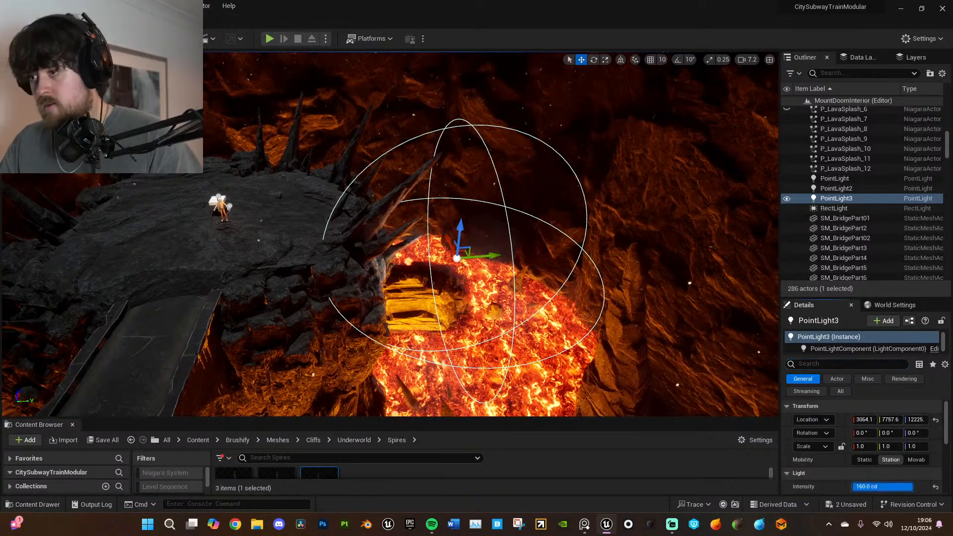
scroll(849, 470, "down", 5)
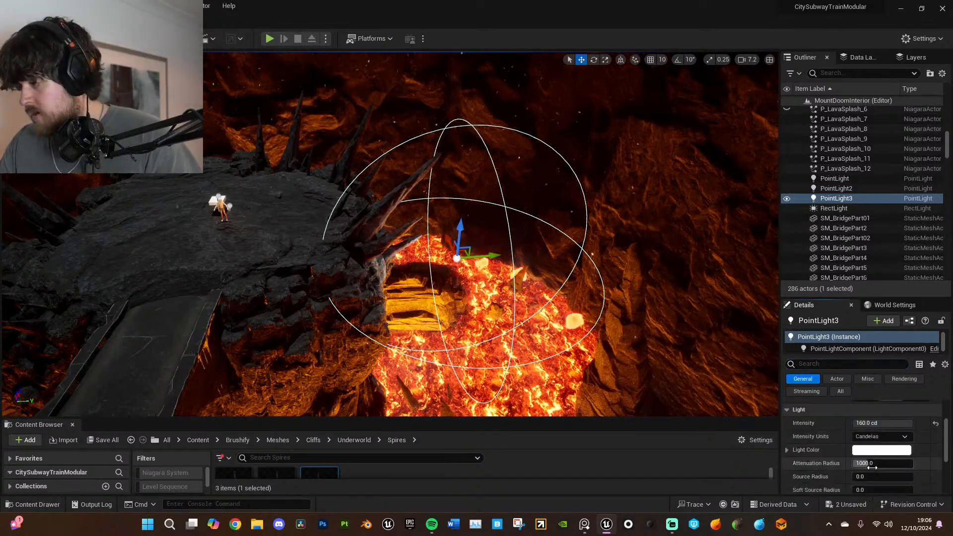
left_click(873, 457)
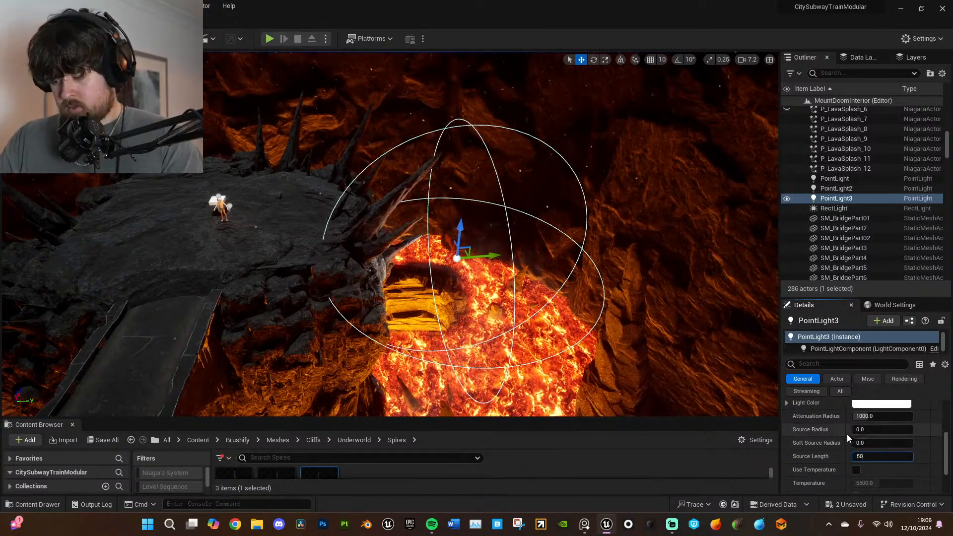
- Enable the point light's colour temperature and set it to 1700
left_click(856, 470)
left_click(884, 483)
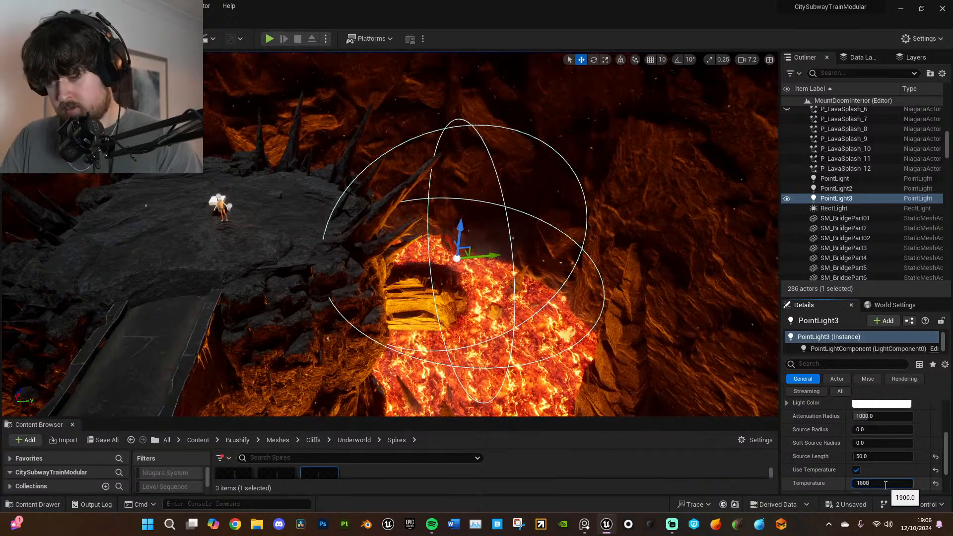
type("1700")
key("Return")
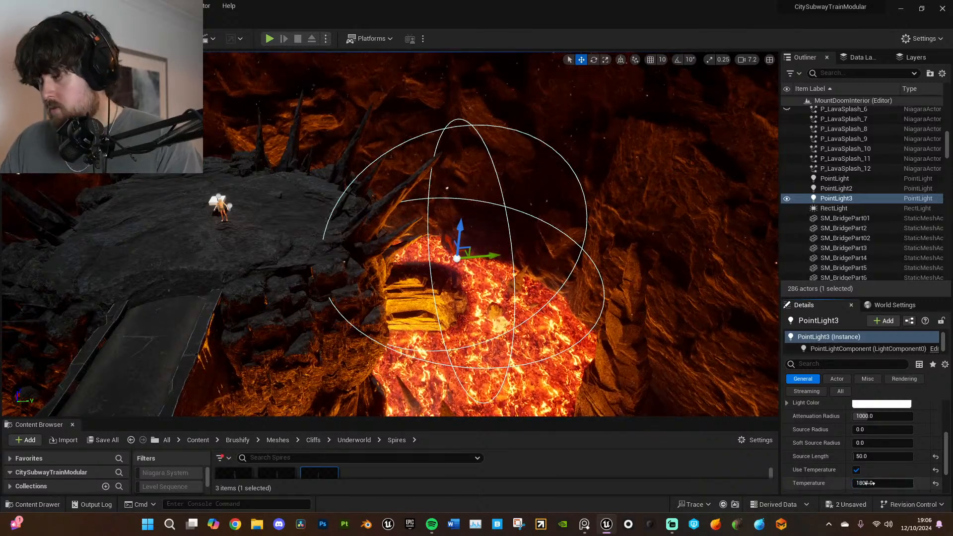
- Try a colour temperature of 500 on the point light beside the leaning spires
right_click_drag(609, 303, 561, 251)
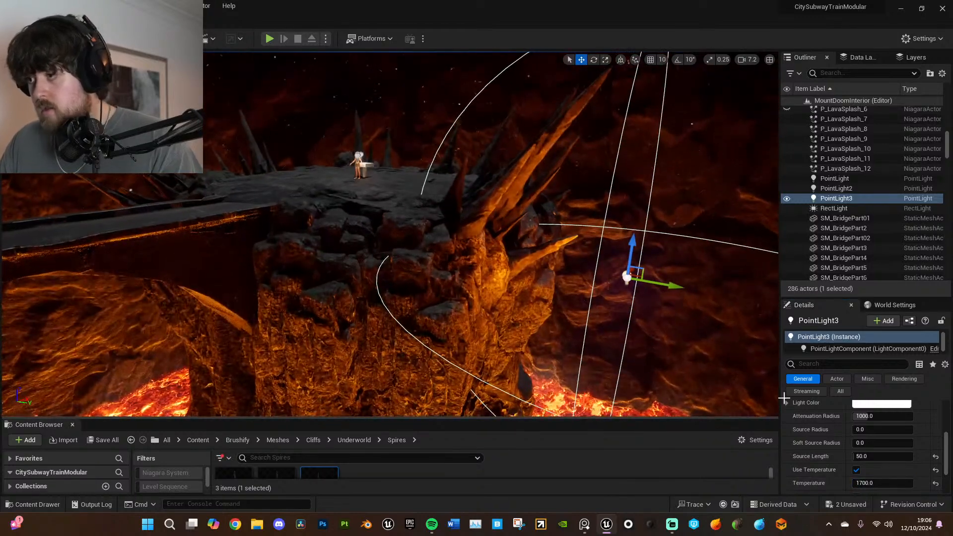
left_click(876, 483)
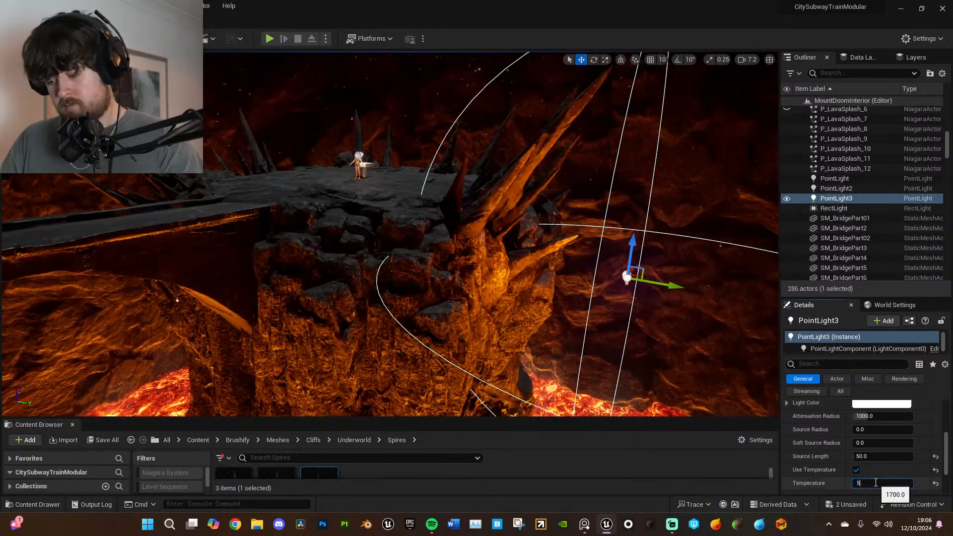
type("500")
key("Return")
- Set the point light's colour temperature to 1500
left_click(879, 483)
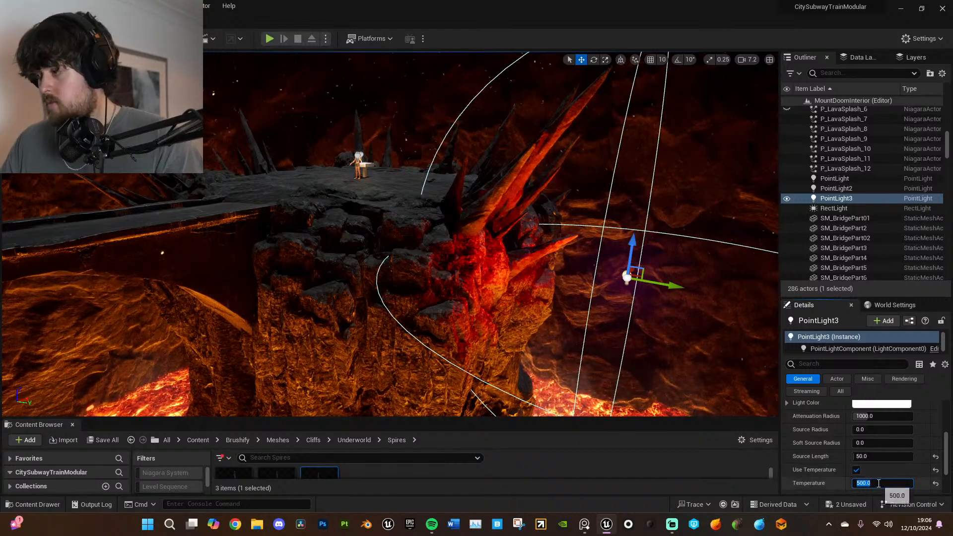
type("17")
key("BackSpace")
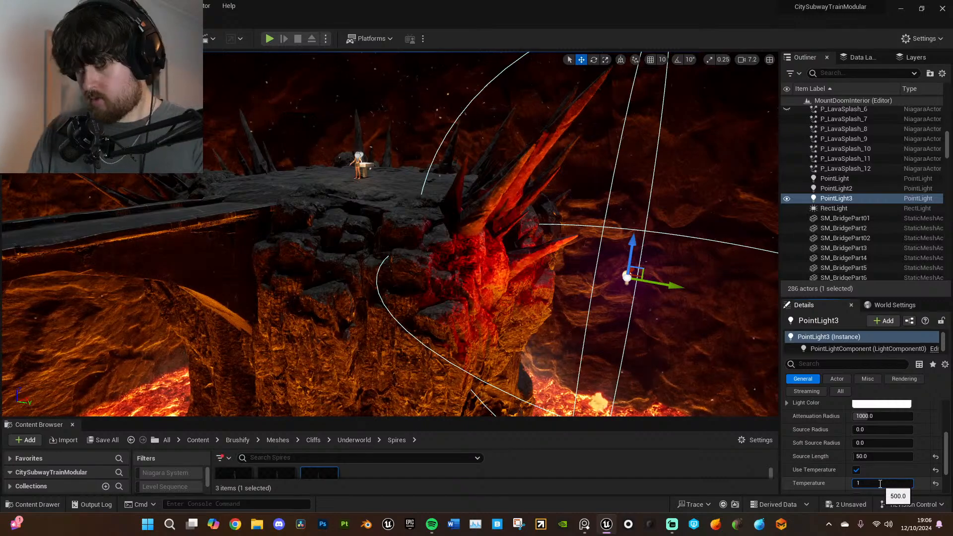
key("Return")
- Widen the point light's attenuation radius to about 1866 and reposition the light along the side of the central rock column
right_click_drag(511, 198, 479, 218)
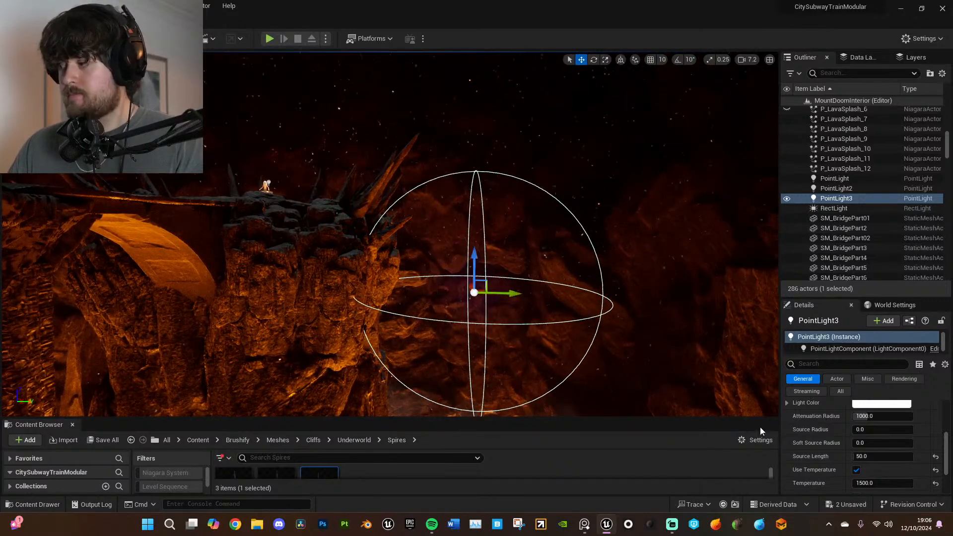
left_click(874, 416)
key("Return")
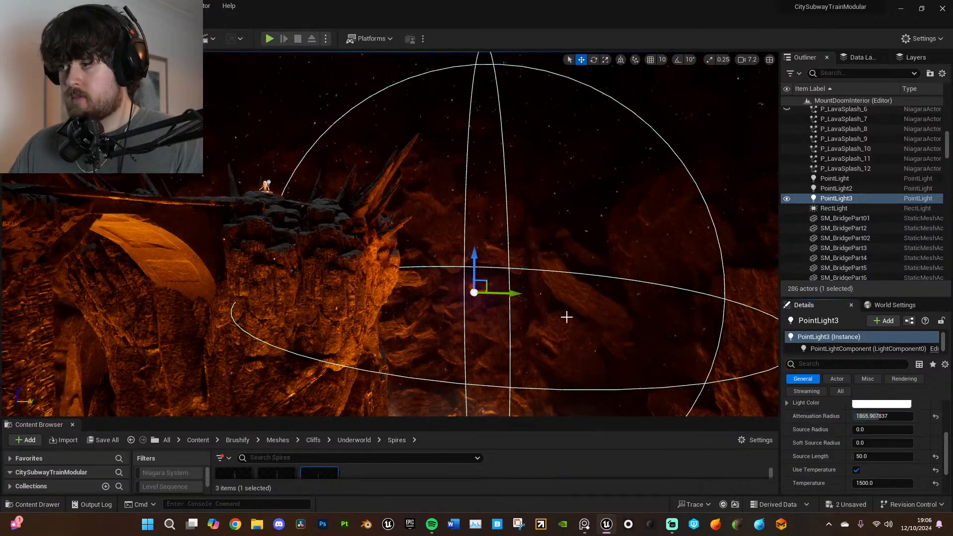
left_click_drag(489, 286, 489, 262)
right_click_drag(490, 262, 426, 274)
left_click_drag(449, 295, 370, 298)
mouse_move(371, 298)
right_mouse_down()
mouse_move(393, 303)
mouse_move(370, 298)
right_mouse_up()
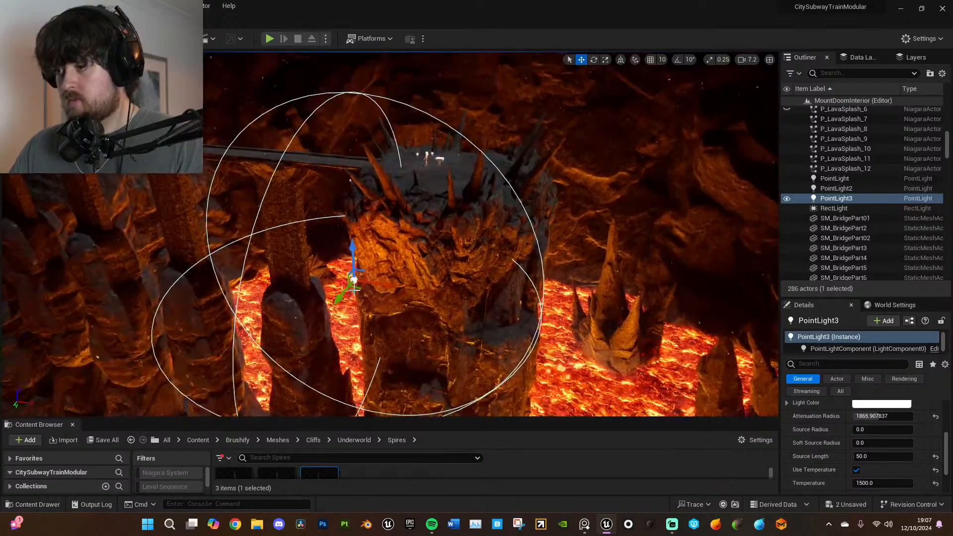
- Duplicate the point light twice around the outside of the central platform, placing the copies below the rim spires
left_click_drag(360, 287, 416, 306, "alt")
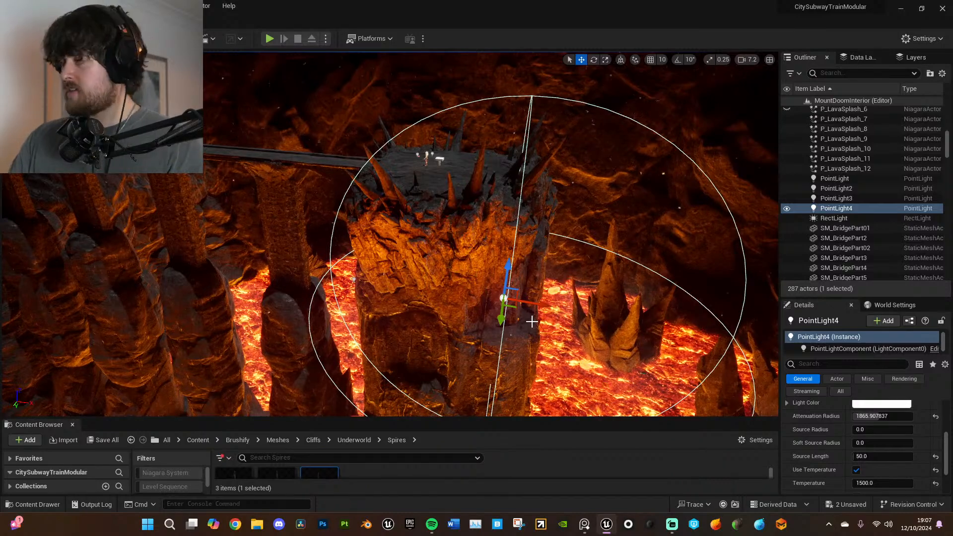
right_click_drag(643, 326, 643, 325)
right_click_drag(462, 332, 463, 333)
left_click_drag(457, 325, 461, 287)
right_click_drag(460, 287, 457, 283)
left_click_drag(365, 269, 511, 341, "alt")
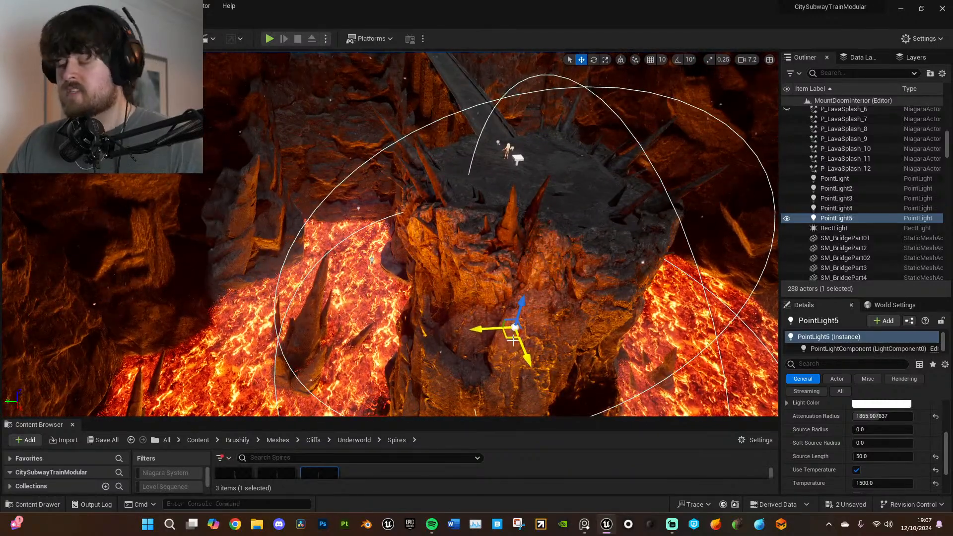
right_click_drag(575, 346, 581, 346)
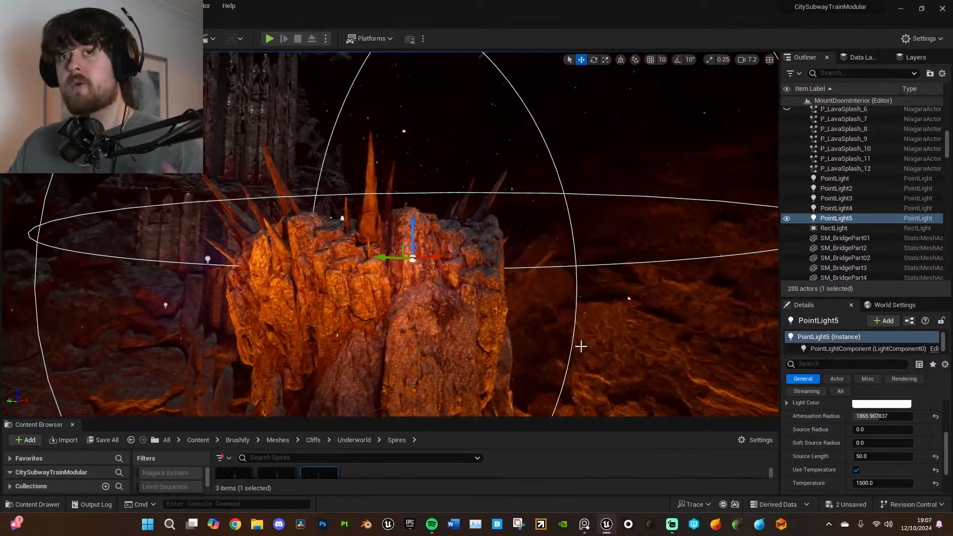
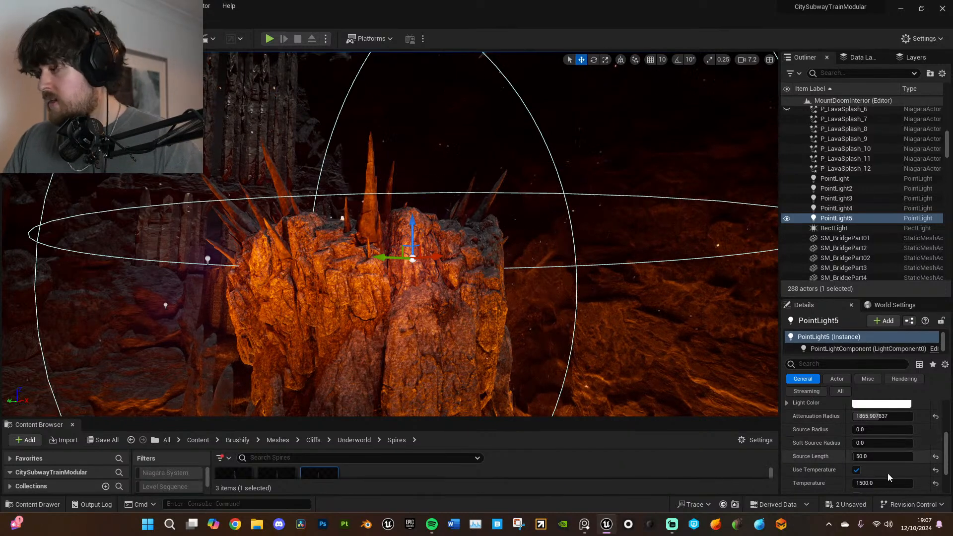
- Set the newest light's colour temperature to 1880 and duplicate it twice more to complete the ring around the platform
left_click(884, 483)
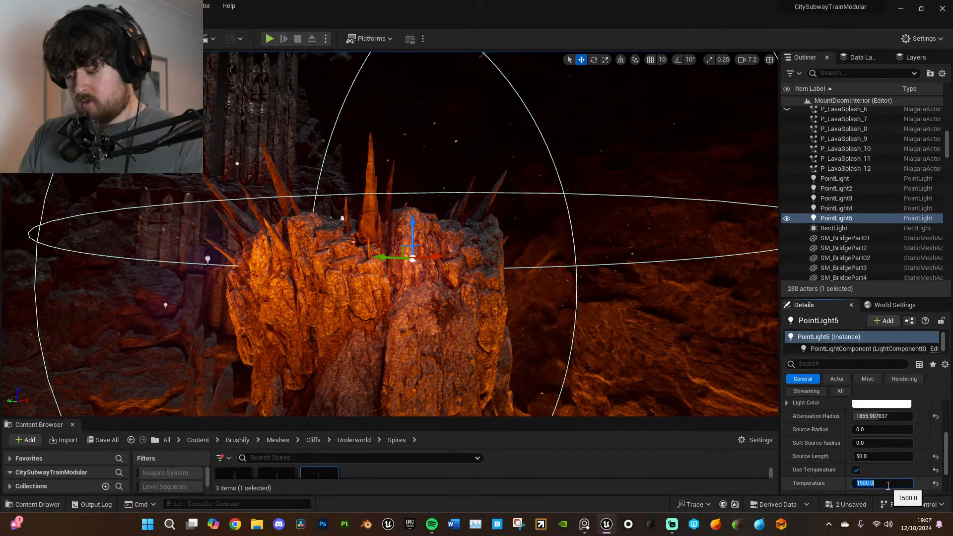
right_click_drag(614, 297, 522, 353)
left_click_drag(273, 266, 534, 292, "alt")
right_click_drag(535, 292, 367, 276)
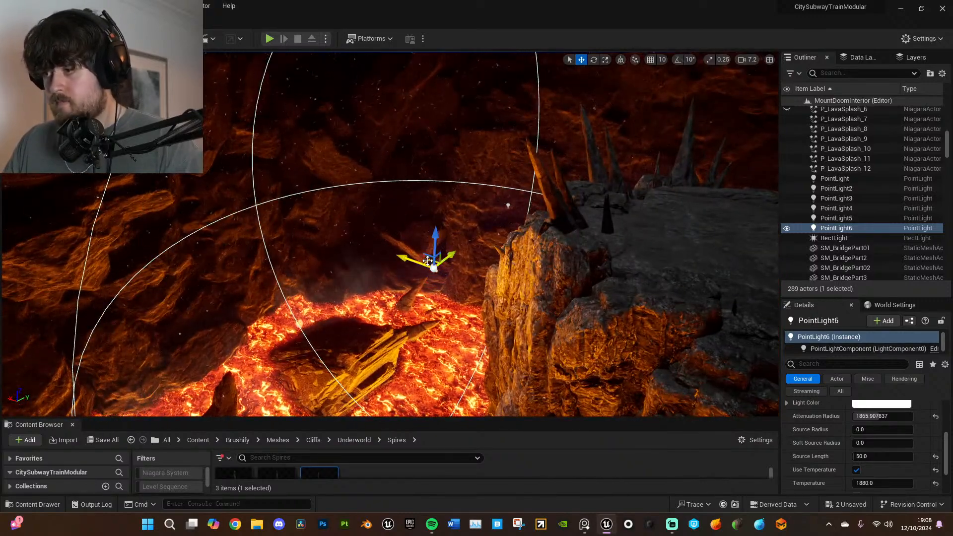
right_click_drag(504, 298, 557, 319)
left_click_drag(293, 237, 516, 244, "alt")
right_click_drag(521, 249, 358, 209)
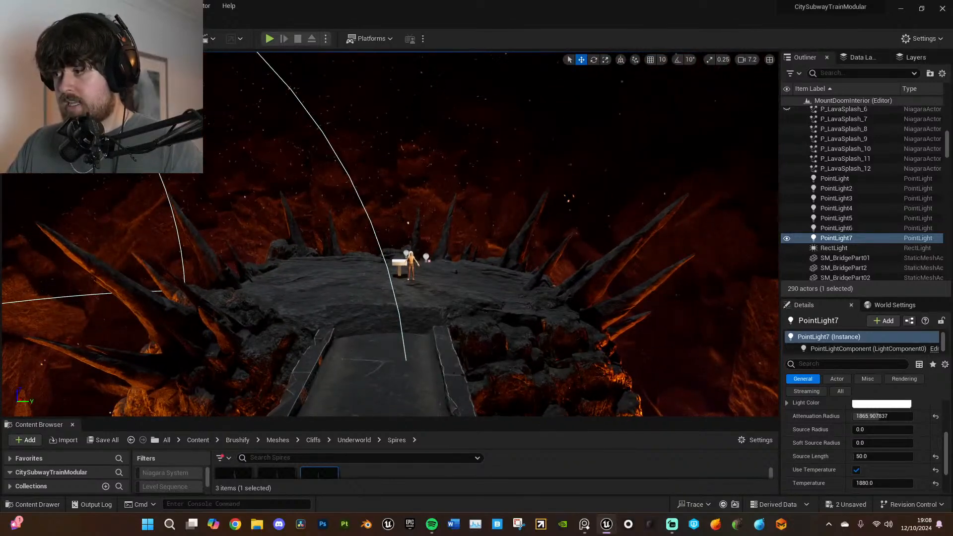
- Set the last duplicated point light's colour temperature to 1500 and toggle its visibility to compare its effect
left_click(872, 482)
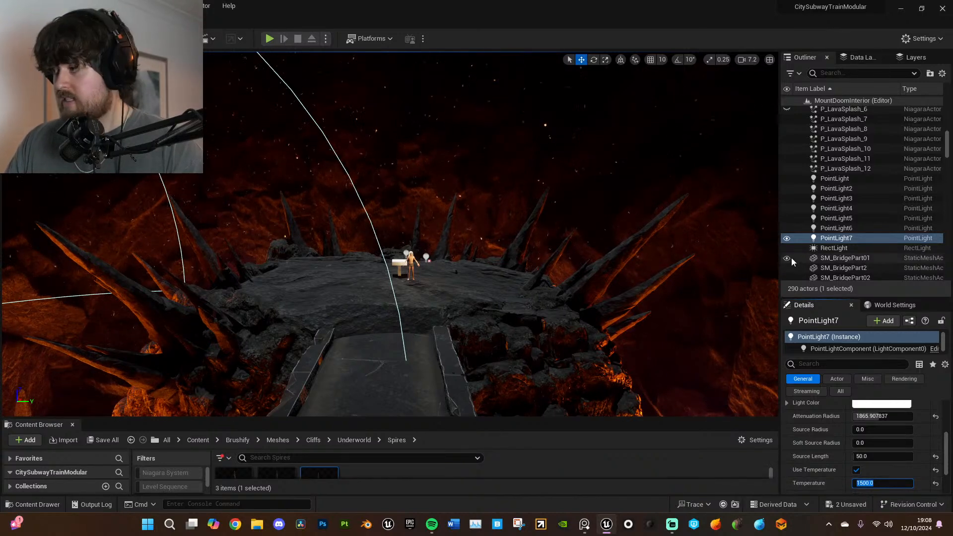
left_click(790, 238)
left_click(787, 240)
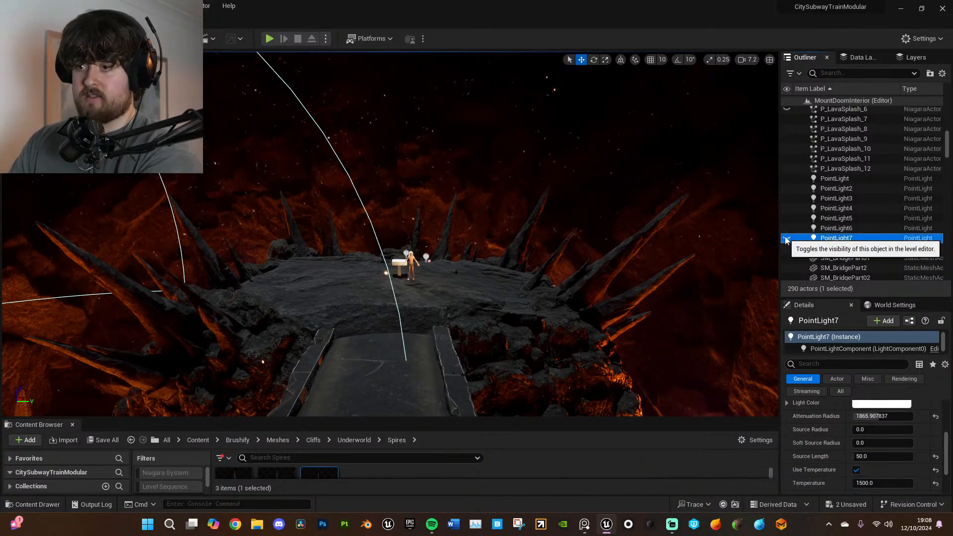
left_click(786, 240)
left_click(786, 240)
left_click(786, 240)
- Select the point light over the lava beside the bridge and toggle its visibility to check its contribution
right_click_drag(672, 344, 735, 407)
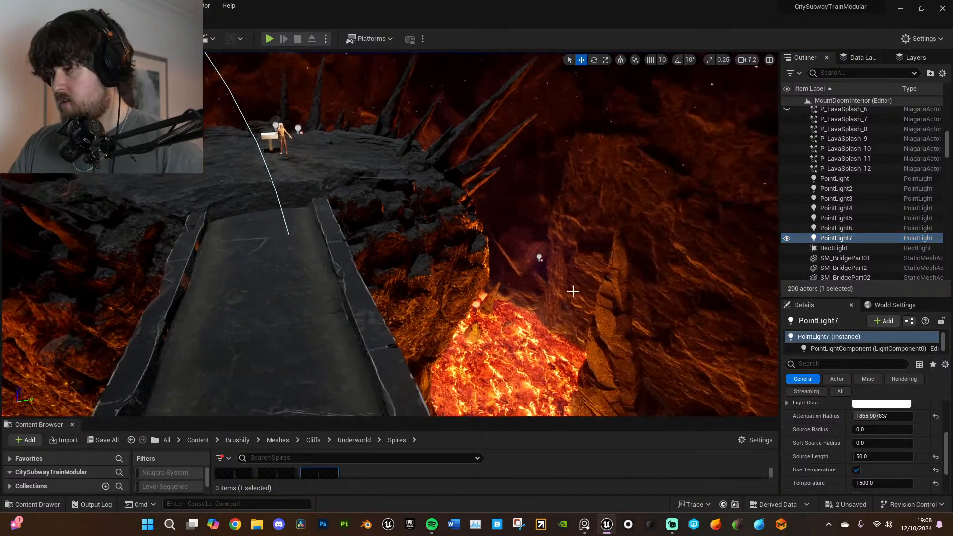
left_click(539, 258)
right_click_drag(618, 271, 632, 272)
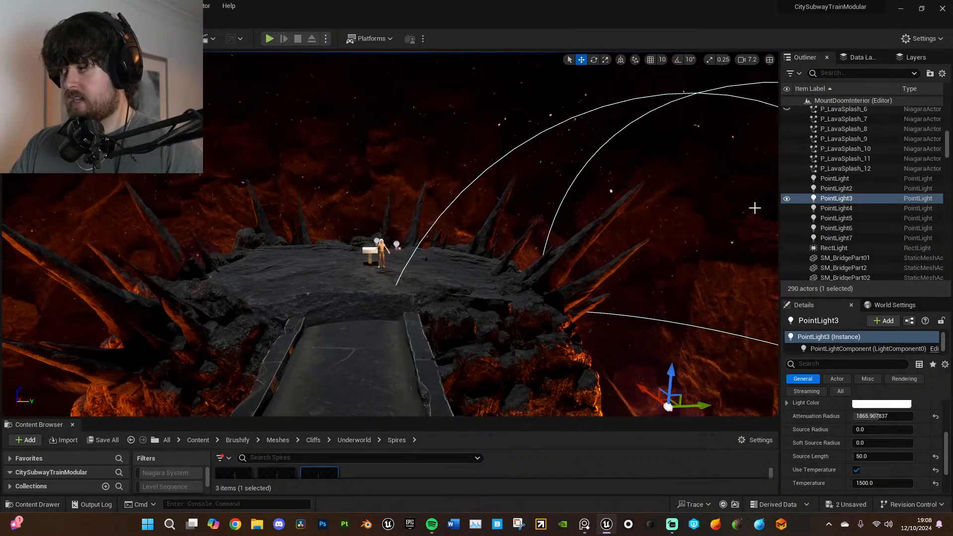
left_click(786, 199)
left_click(786, 200)
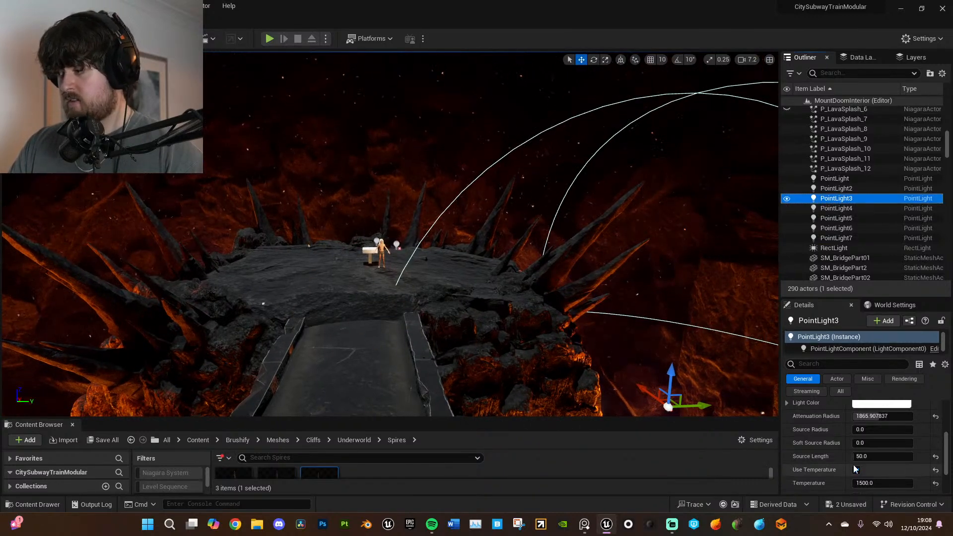
- Select all seven point lights and set their indirect lighting intensity to 0
scroll(868, 465, "down", 3)
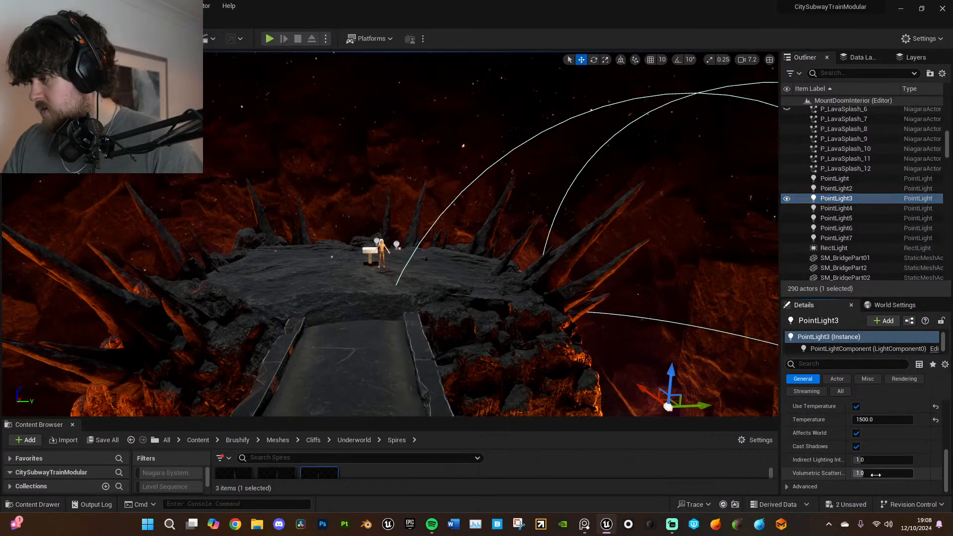
left_click(844, 238)
left_click(844, 178, "shift")
left_click(869, 460)
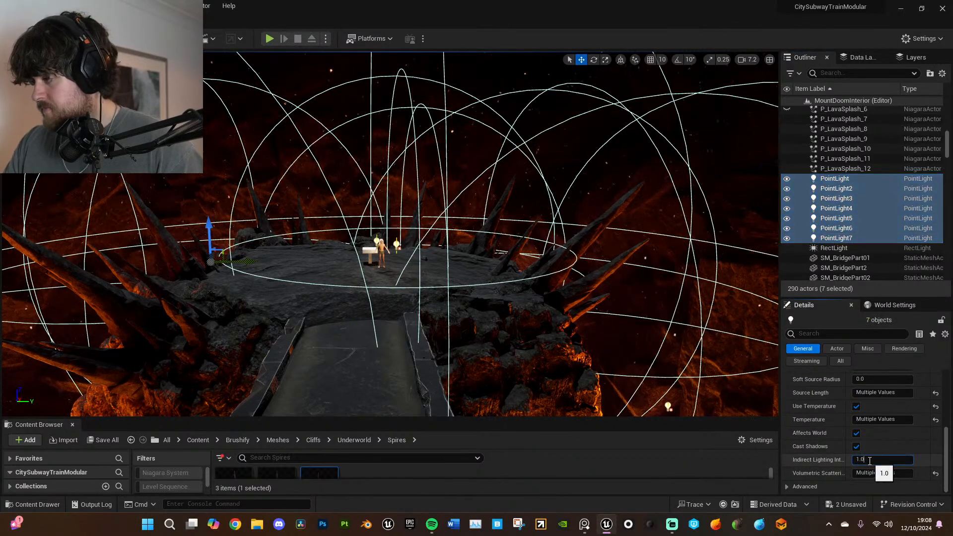
type("0")
- Set the volumetric scattering intensity of the seven selected point lights to 0
left_click(880, 473)
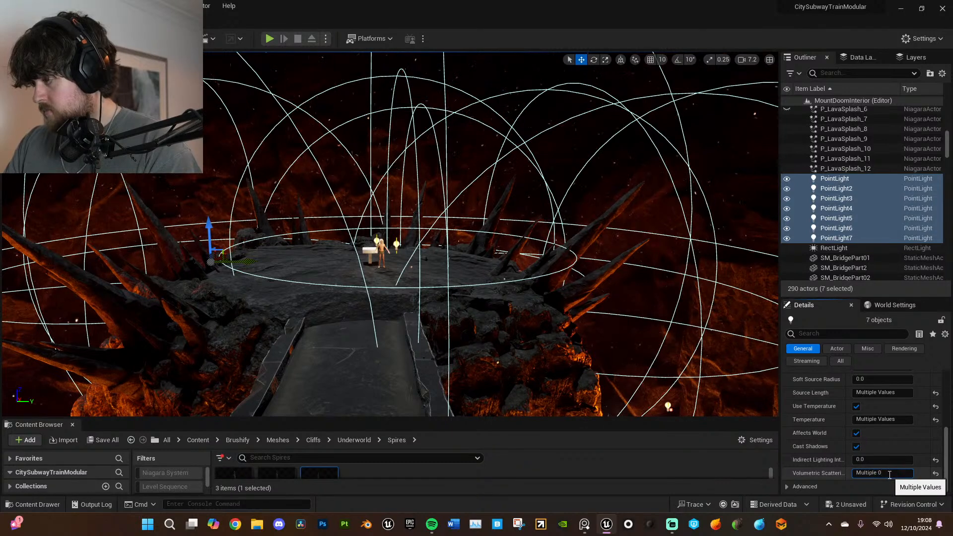
type("0")
key("Return")
key("ctrl+z")
double_click(877, 475)
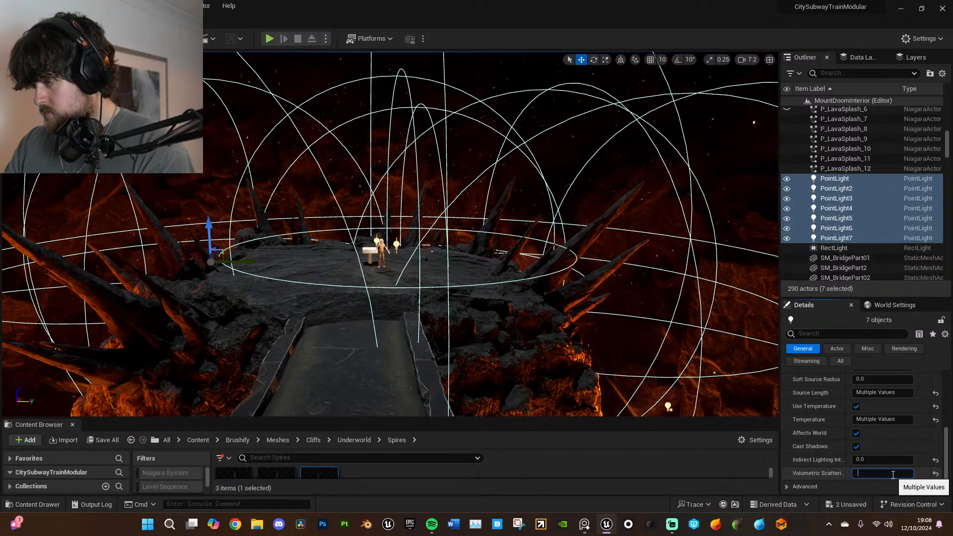
key("Return")
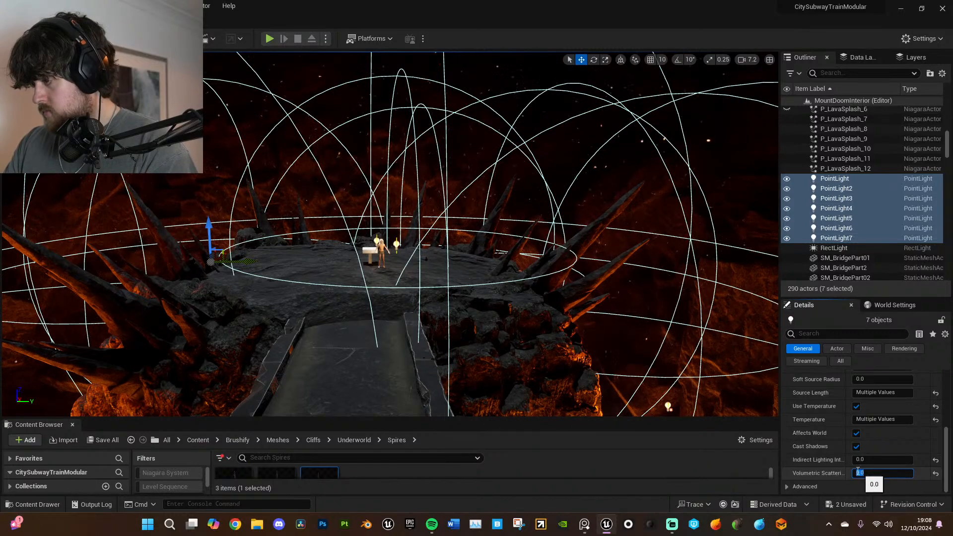
- Set the colour temperature of all seven selected point lights to 1500 and check the scene in game view
right_click_drag(674, 382, 623, 326)
key("g")
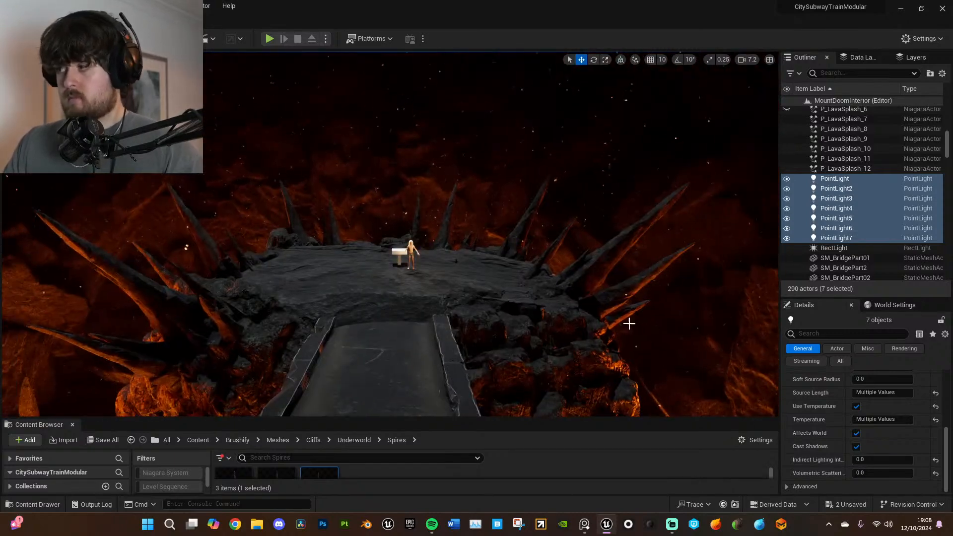
left_click(893, 418)
type("1500")
key("Return")
right_click_drag(643, 374, 661, 387)
key("g")
key("g")
- Approach the character on the platform and reduce the viewport camera speed to 0.09
left_click(580, 352)
right_click_drag(581, 353, 554, 356)
key("w")
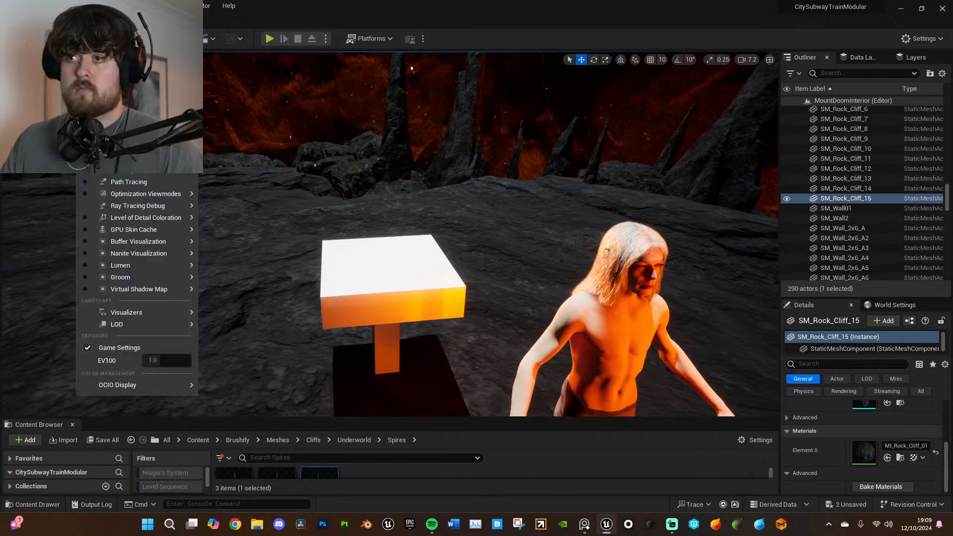
left_click(748, 60)
left_click(749, 83)
- Set the colour temperature of the two point lights near the character to about 2627 for PointLight and 1782 for PointLight2
right_click_drag(620, 199, 623, 201)
key("d")
key("q")
right_click_drag(564, 224, 603, 250)
left_click(606, 251)
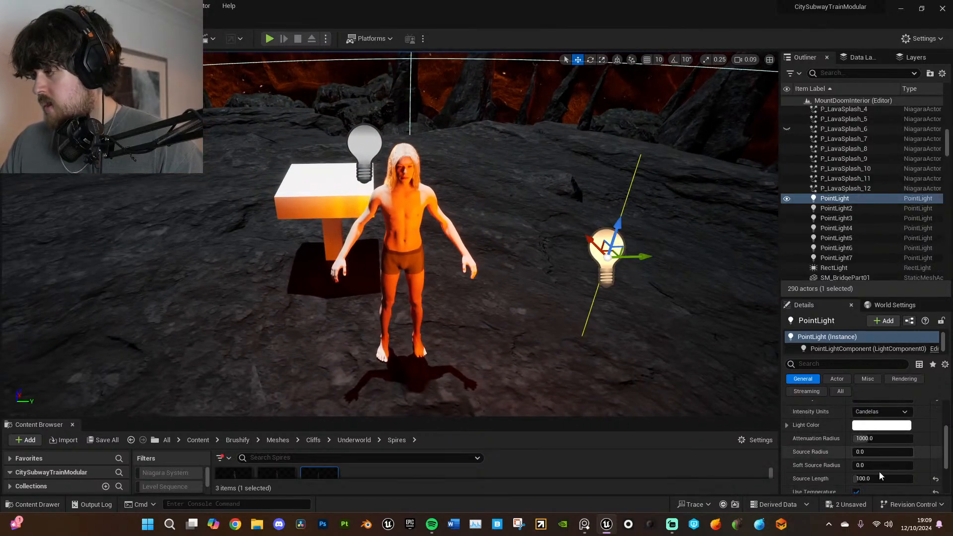
scroll(920, 479, "down", 2)
left_click(935, 474)
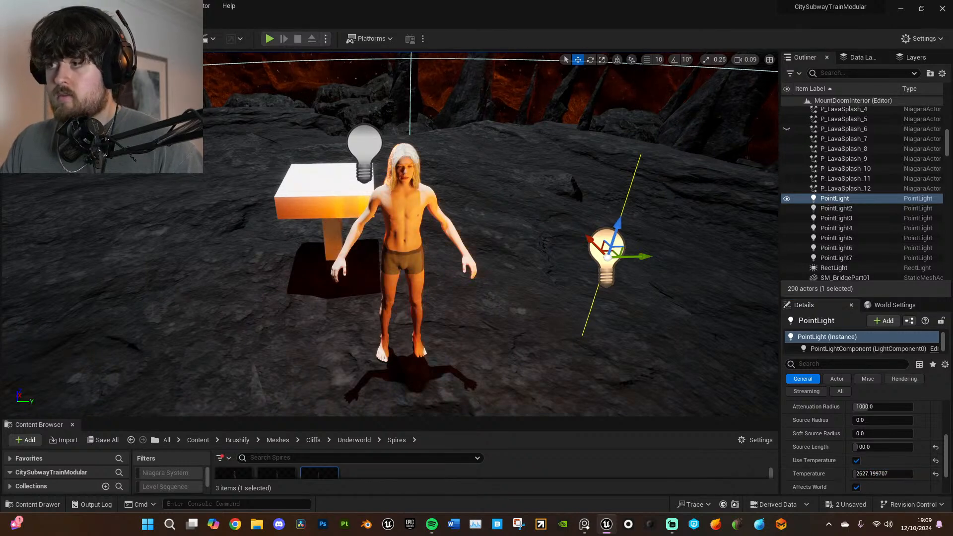
left_click(837, 208)
left_click(874, 474)
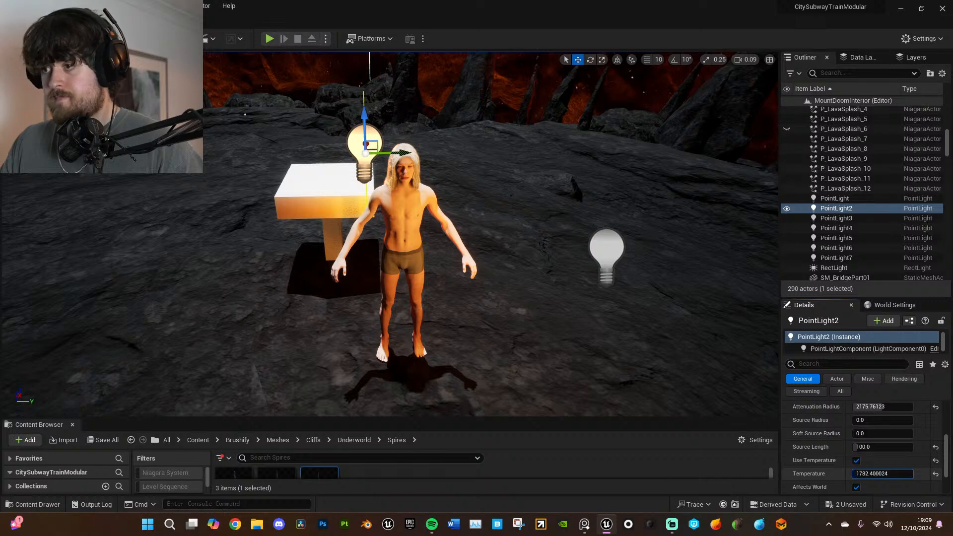
- Inspect the lighting on the character's face and reduce PointLight2's source length
right_click_drag(550, 254, 538, 205)
key("g")
key("g")
key("g")
key("w")
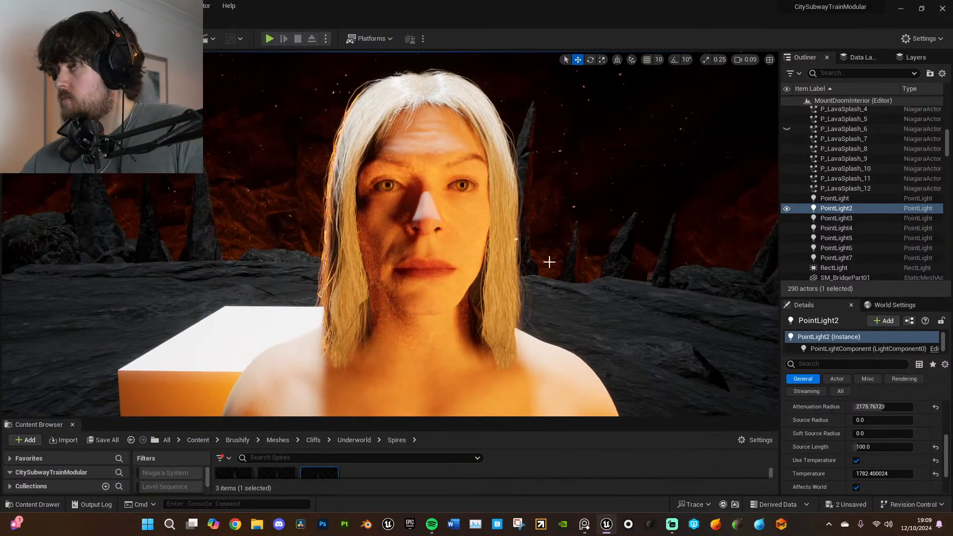
left_click_drag(872, 446, 844, 446)
- Select PointLight beside the character and reduce its source length to 0
key("s")
right_click_drag(522, 275, 559, 276)
key("g")
left_click(605, 237)
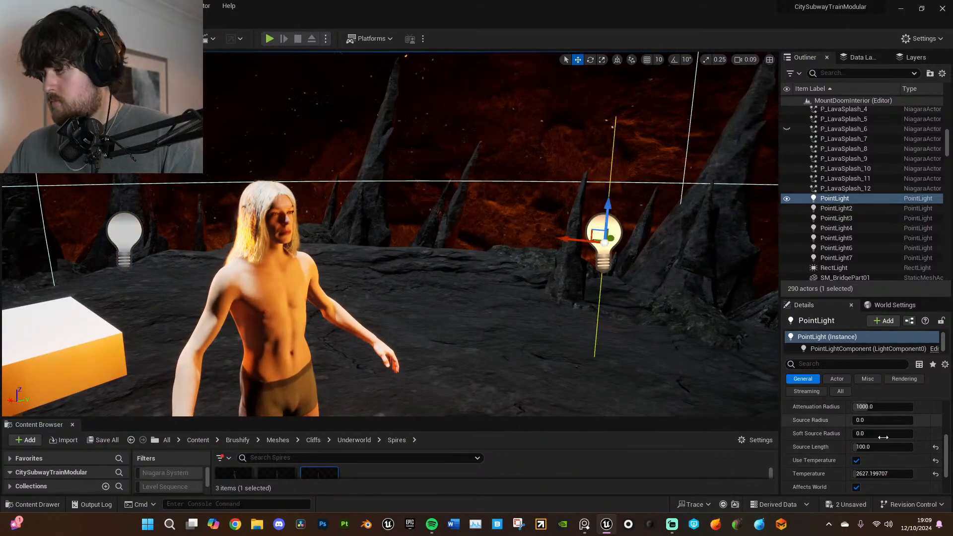
left_click_drag(883, 446, 854, 446)
- Select the character, filter its details for "decals", and toggle Receives Decals on its body and face components
right_click_drag(571, 278, 544, 323)
key("w")
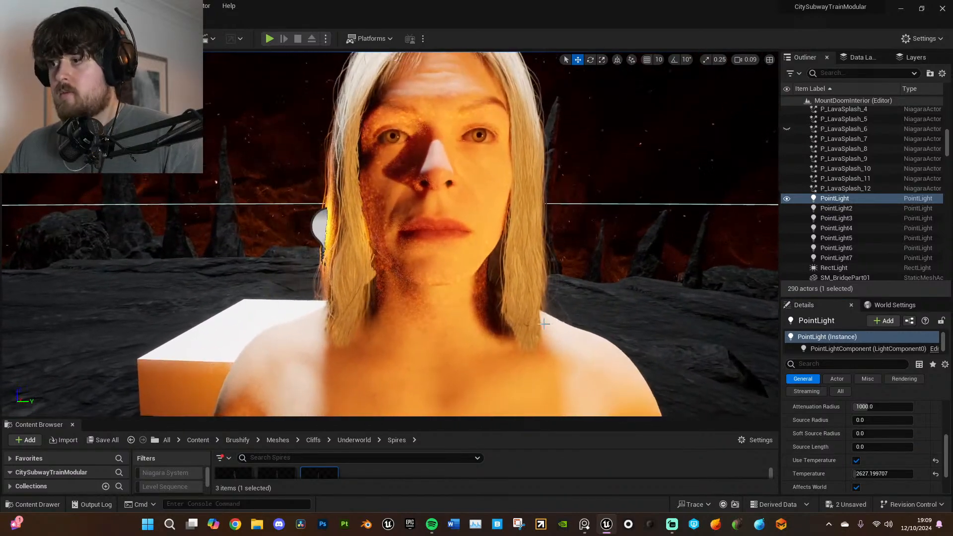
left_click(472, 324)
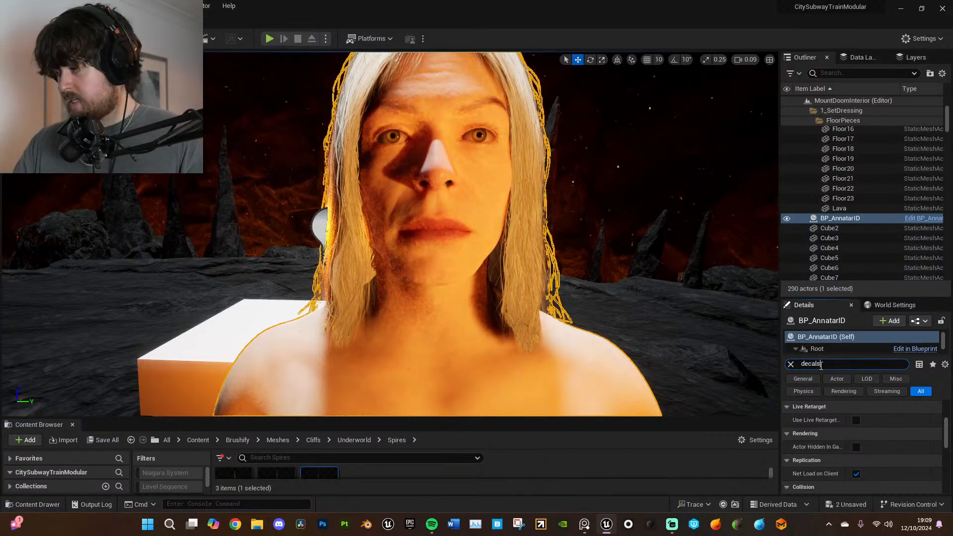
scroll(827, 351, "down", 1)
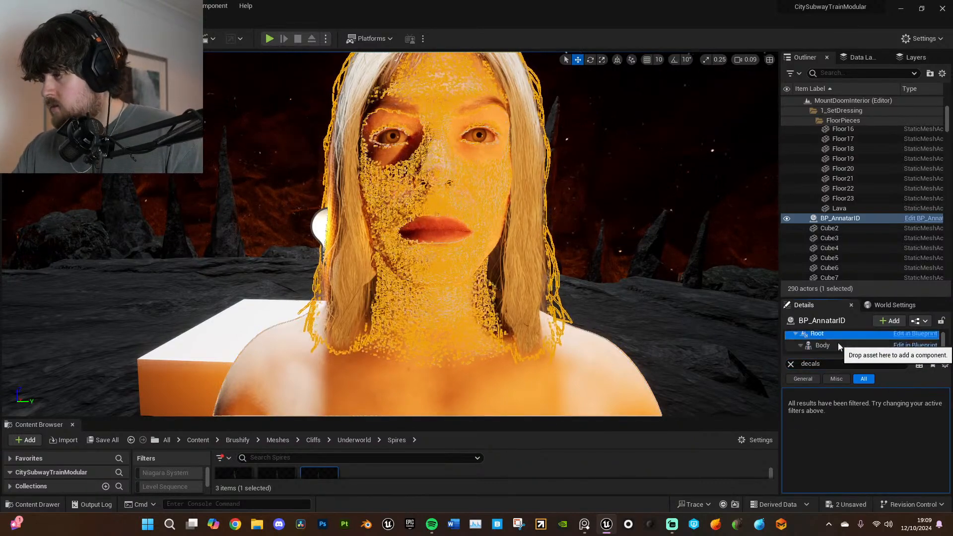
left_click(824, 345)
left_click(856, 433)
scroll(837, 343, "down", 1)
left_click(837, 343)
left_click(855, 435)
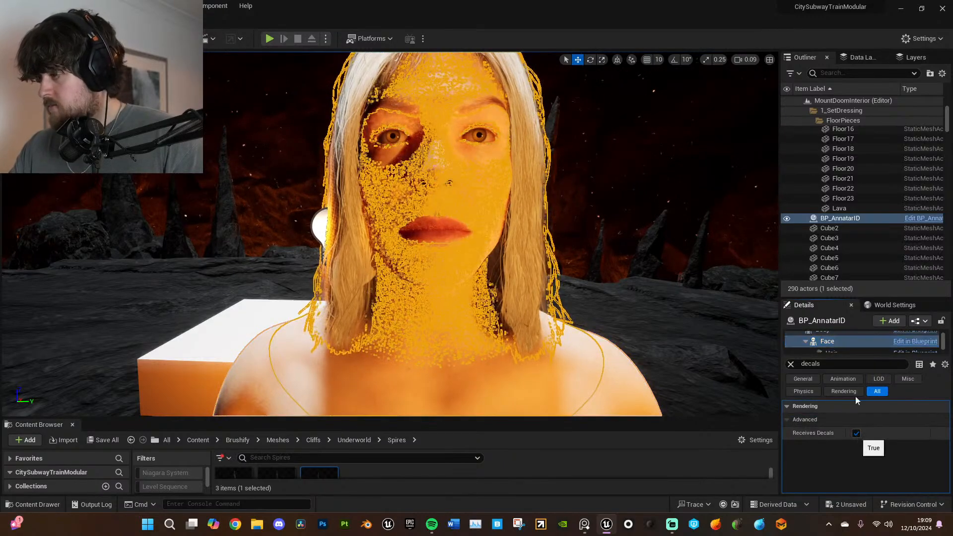
- Turn off Receives Decals on the character's hair, eyebrows, fuzz and mustache components
scroll(842, 343, "down", 1)
left_click(842, 342)
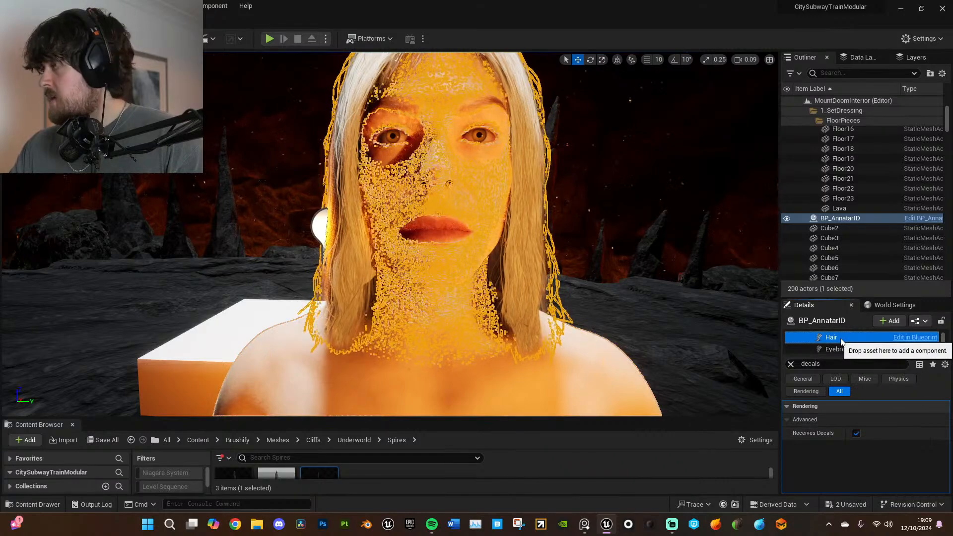
left_click(856, 434)
left_click(842, 350)
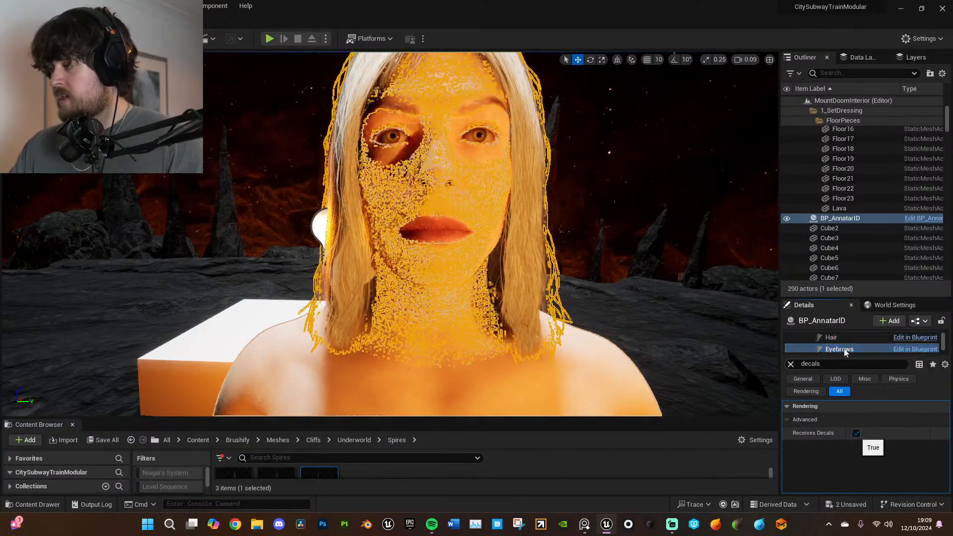
scroll(845, 348, "down", 1)
left_click(844, 346)
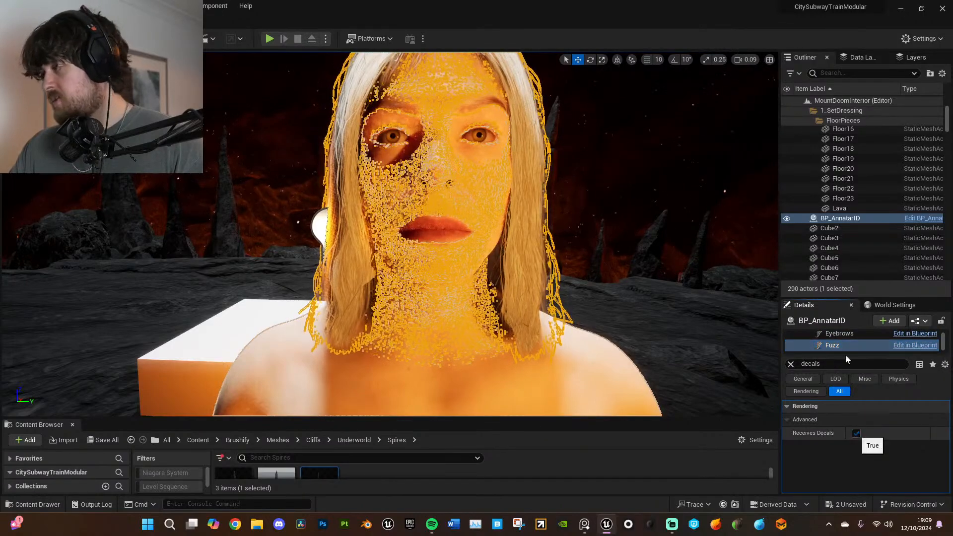
scroll(842, 344, "down", 1)
left_click(842, 342)
left_click(856, 434)
scroll(844, 343, "down", 1)
left_click(844, 338)
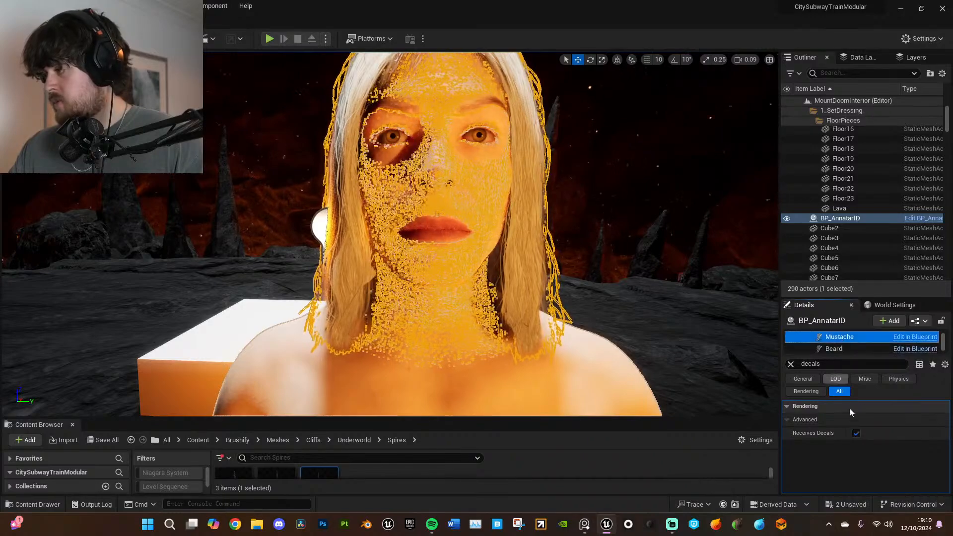
- Turn off Receives Decals on the character's remaining components, including the legs, and clear the details filter
scroll(847, 347, "down", 3)
scroll(848, 348, "up", 1)
left_click(838, 345)
scroll(850, 341, "down", 2)
left_click(845, 339)
left_click(856, 433)
scroll(845, 347, "up", 1)
left_click(838, 341)
right_click_drag(618, 300, 625, 300)
key("g")
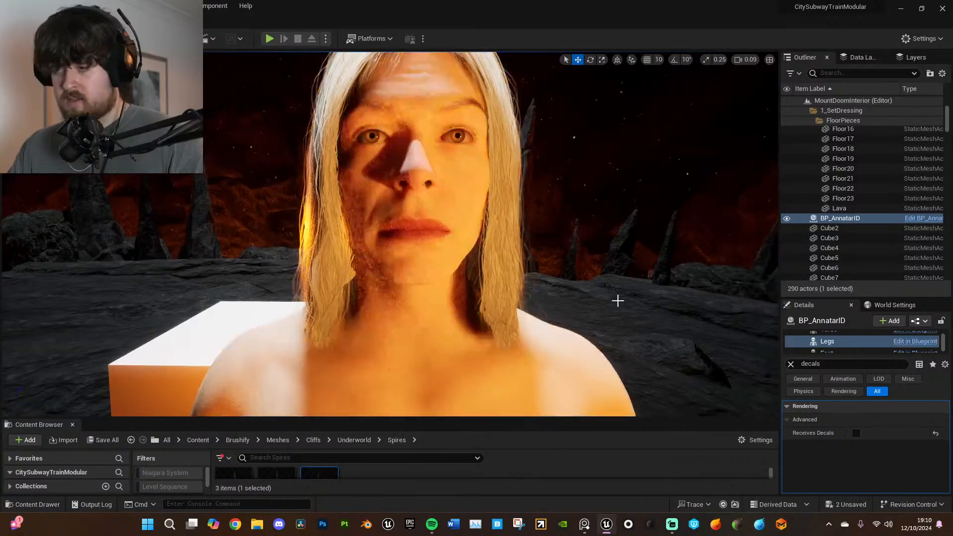
scroll(611, 304, "down", 5)
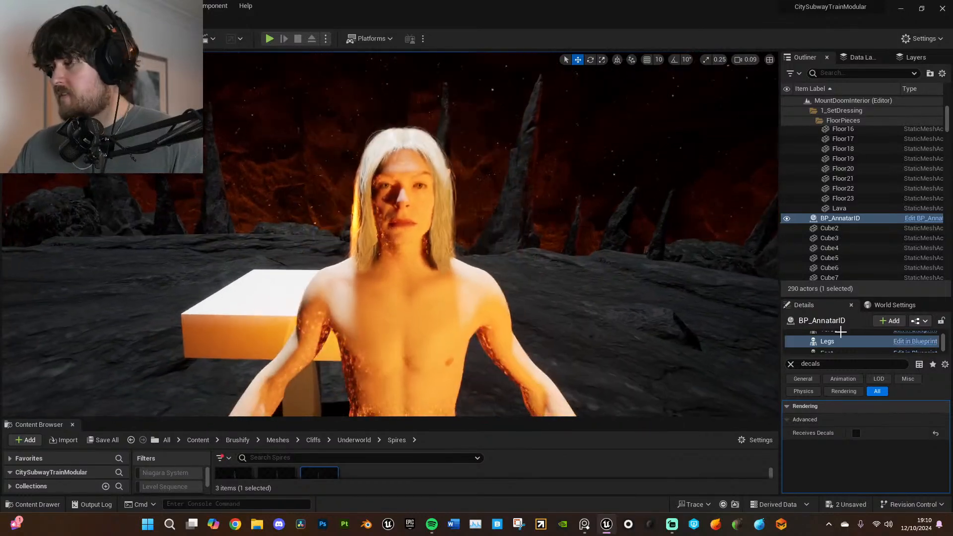
scroll(849, 350, "down", 1)
left_click(845, 350)
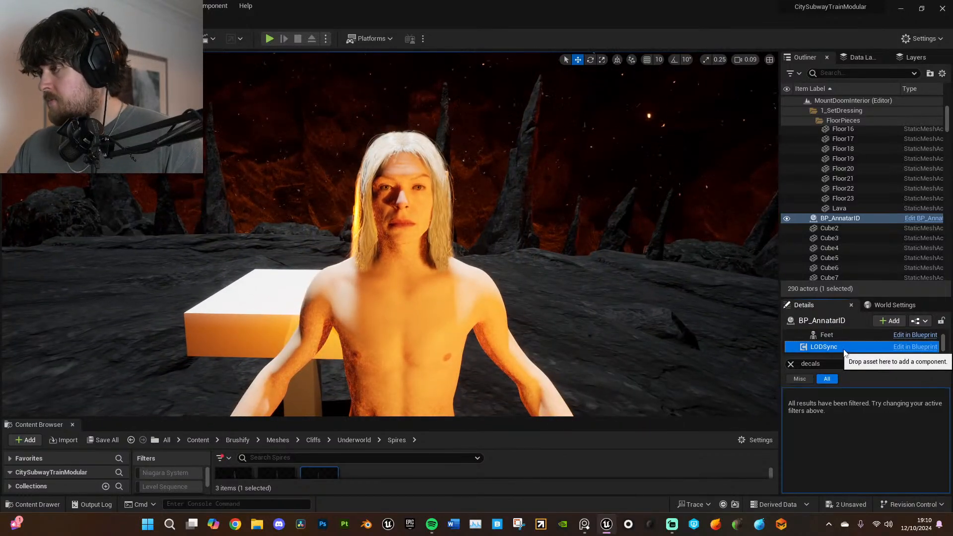
left_click(796, 362)
scroll(737, 336, "up", 3)
- Examine the lighting on the whole character from a distance, together with the block-out table and surrounding platform
key("s")
right_click_drag(737, 337, 760, 338)
key("w")
key("s")
key("s")
key("e")
key("a")
key("w")
key("s")
right_click_drag(539, 323, 510, 307)
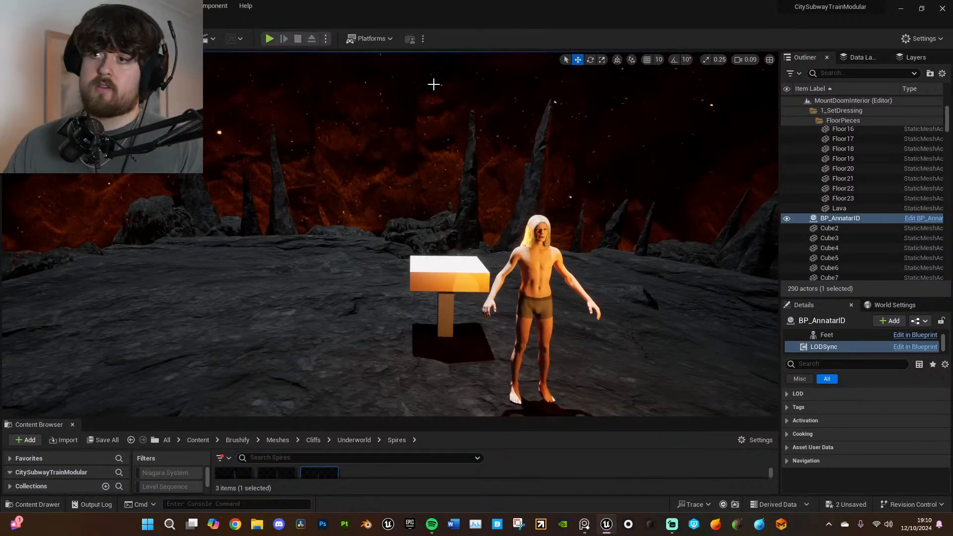
- Raise the viewport camera speed to 2.7 and bring the spired platform and its surrounding point lights into view
left_click(747, 60)
left_click(772, 83)
right_click_drag(694, 164, 707, 191)
key("s")
right_click_drag(595, 234, 596, 242)
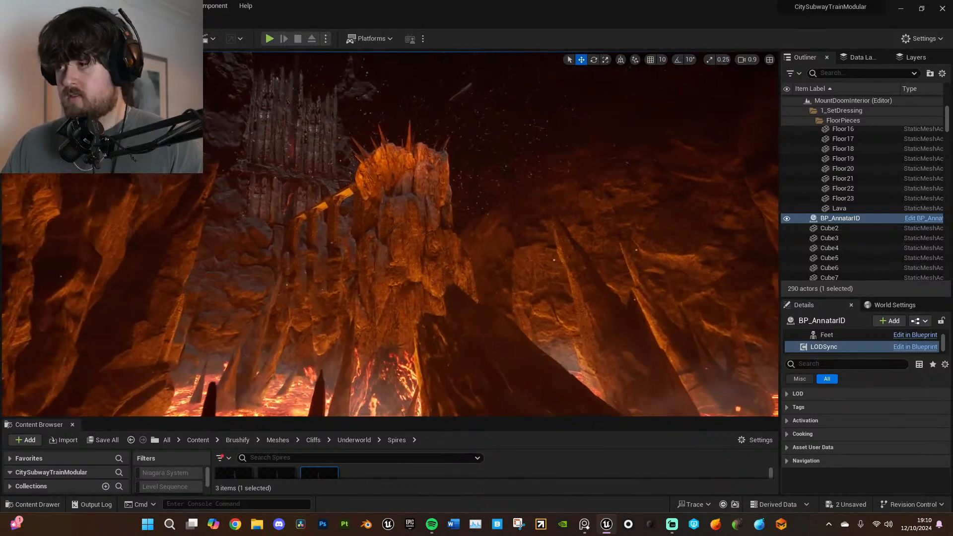
right_click_drag(391, 234, 390, 227)
right_click_drag(585, 245, 576, 243)
left_click(755, 60)
right_click_drag(658, 157, 496, 251)
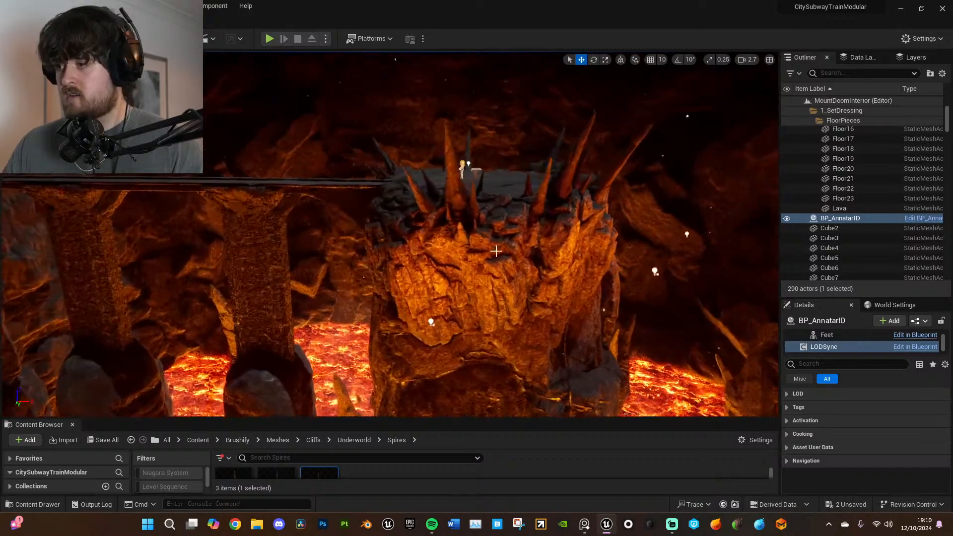
- Select all five point lights ringing the platform, PointLight3 through PointLight7
left_click(432, 322)
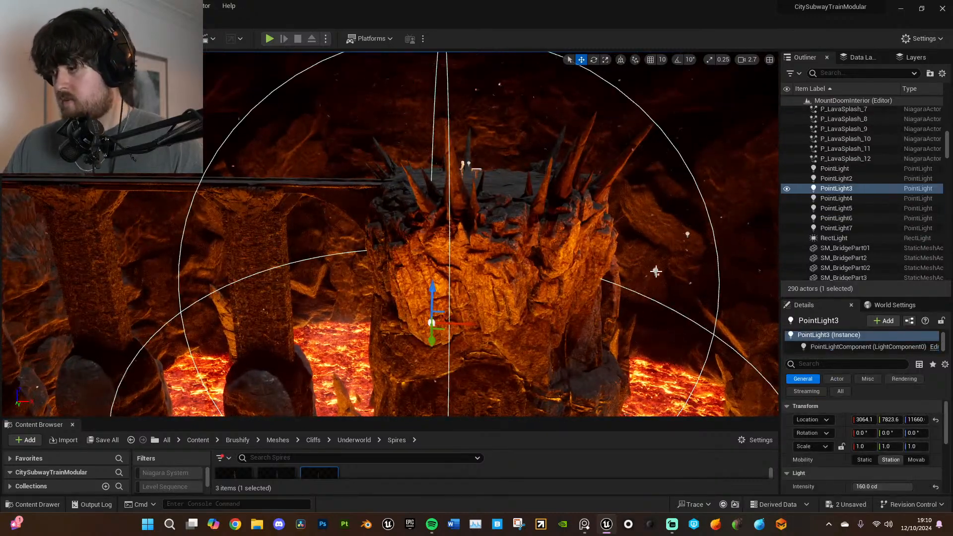
left_click(656, 272, "shift")
right_click_drag(639, 300, 704, 298)
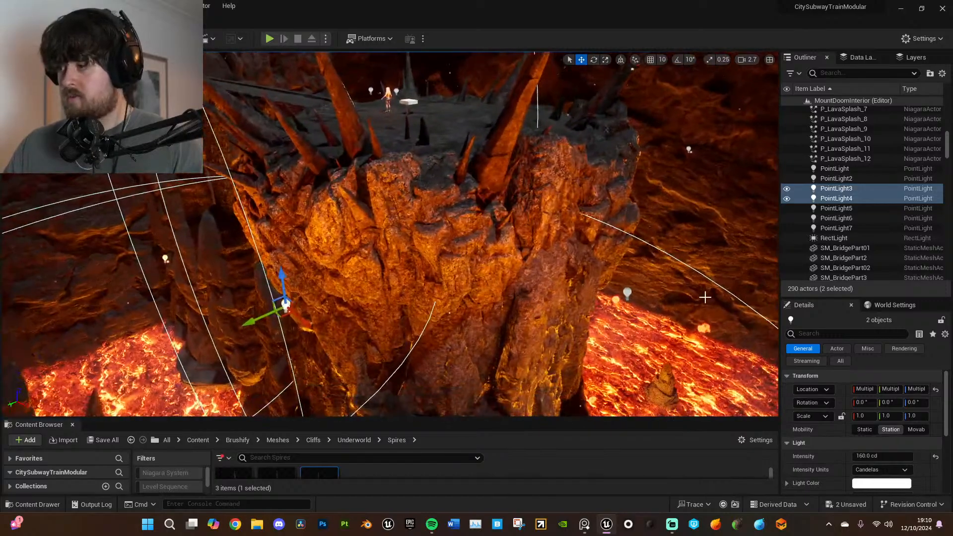
left_click(627, 294, "shift")
right_click_drag(627, 294, 596, 315)
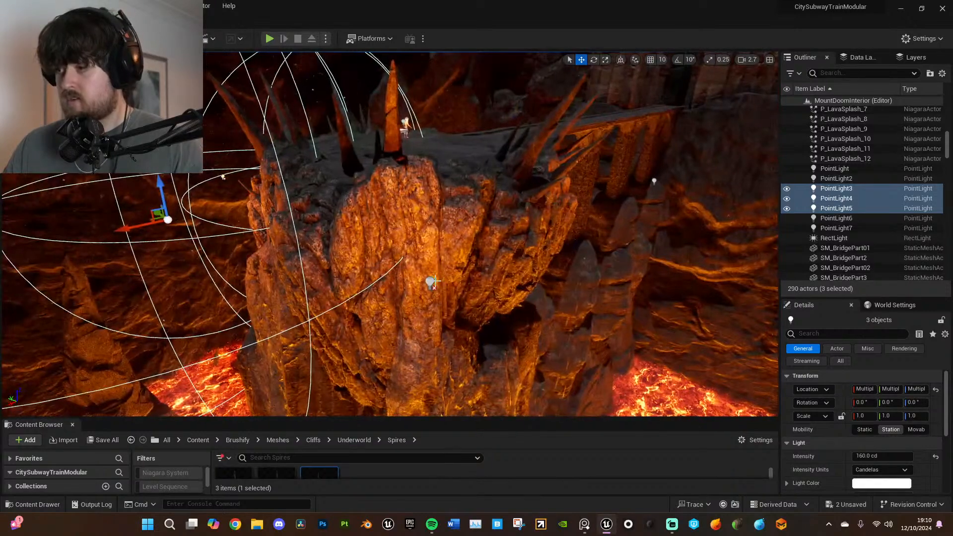
left_click(431, 283, "shift")
left_click(654, 182, "shift")
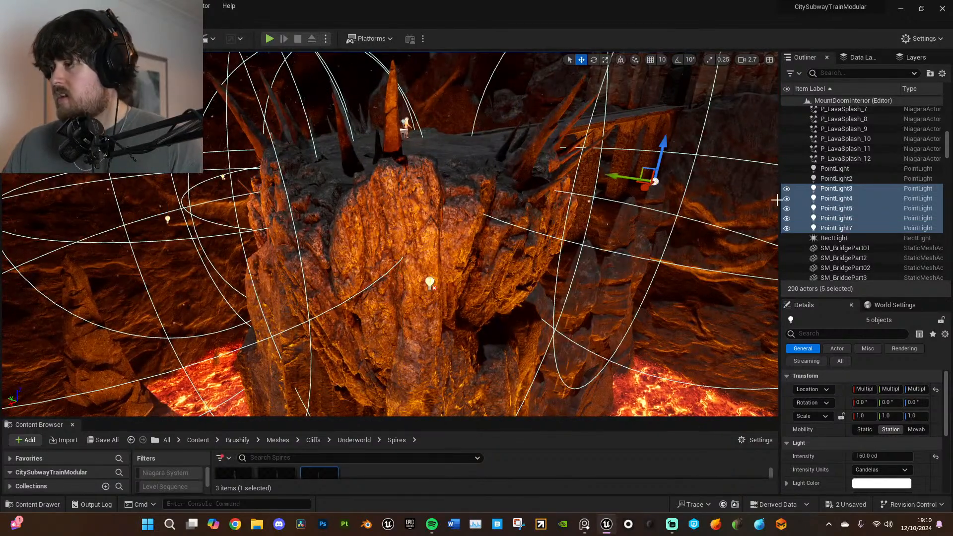
- Compare the wide shot of the platform with the five selected point lights hidden and shown
right_click_drag(654, 182, 661, 245)
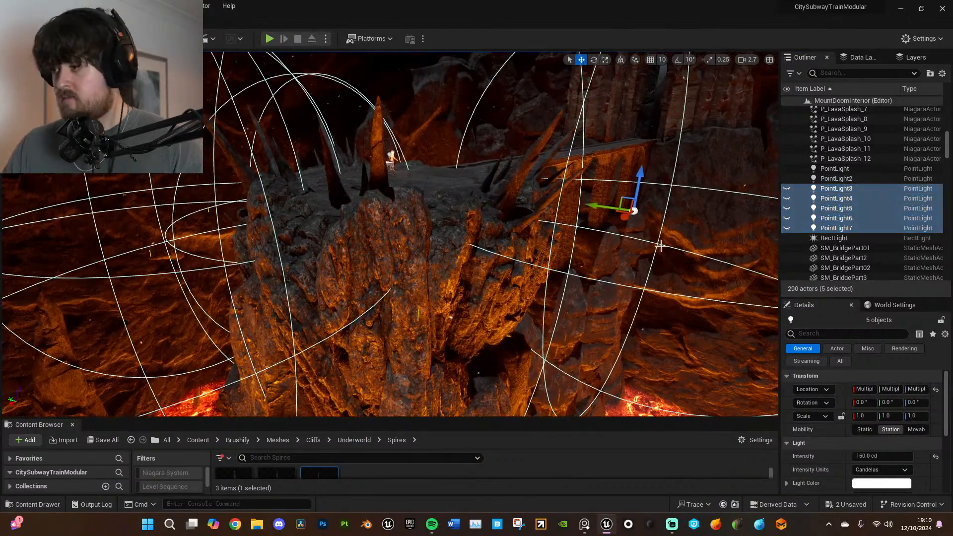
key("f")
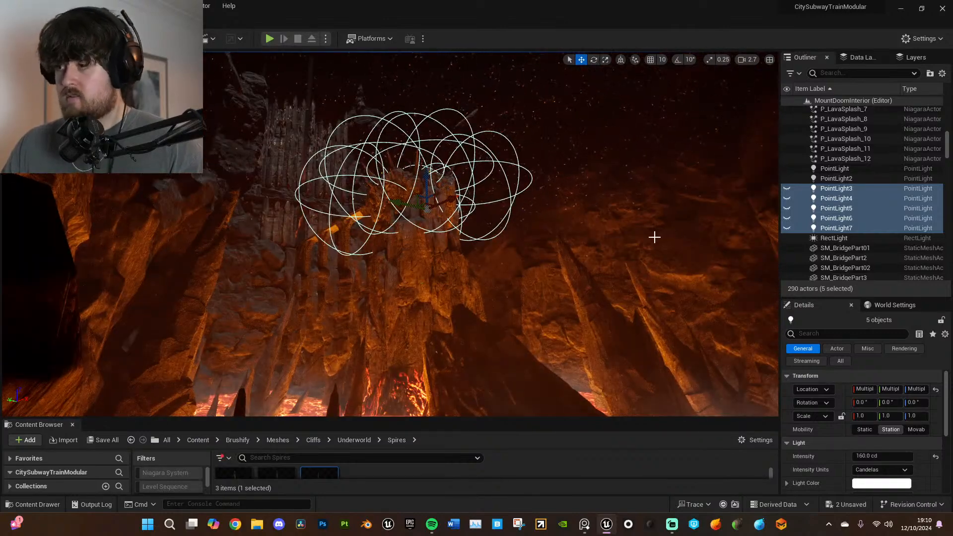
left_click(786, 189)
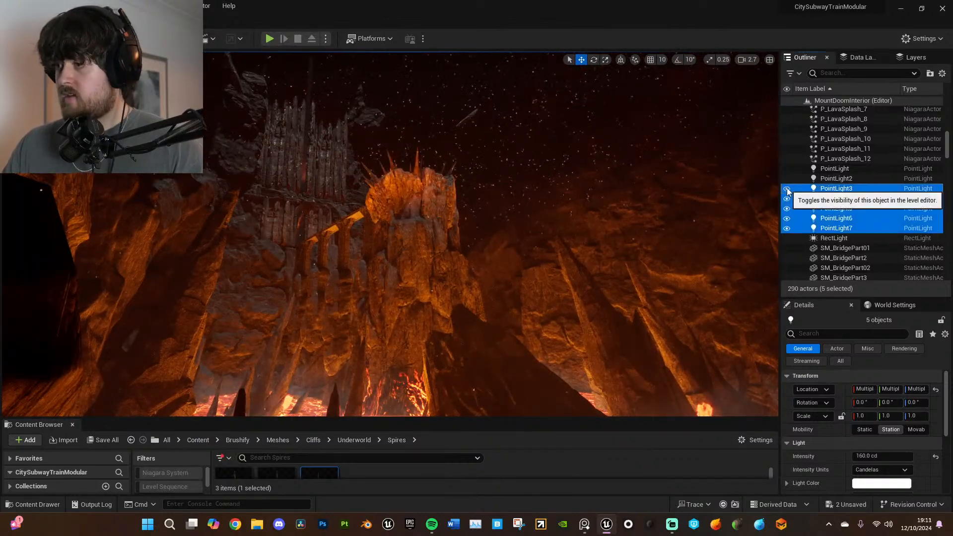
left_click(786, 189)
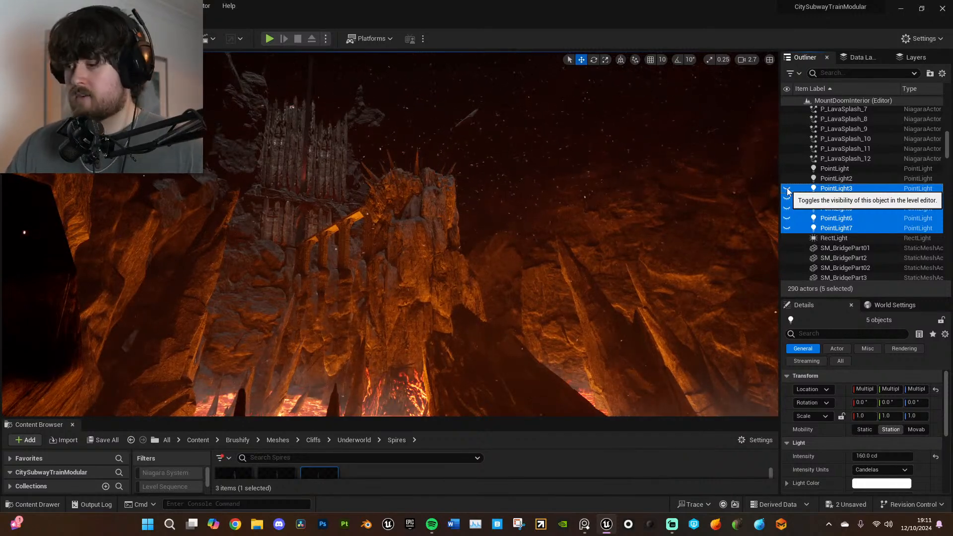
left_click(787, 189)
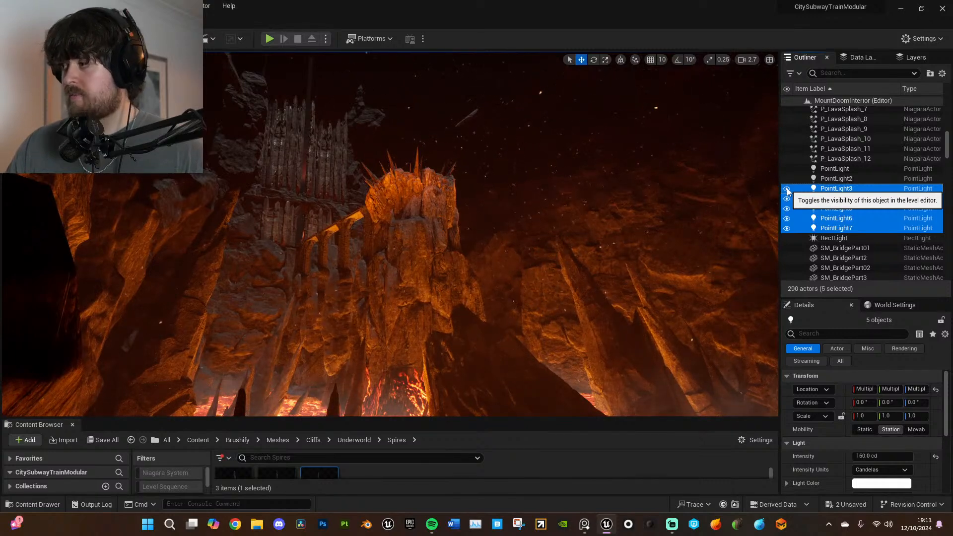
- Move the five selected point lights into a new Outliner folder named AlterRimLights
right_click(834, 203)
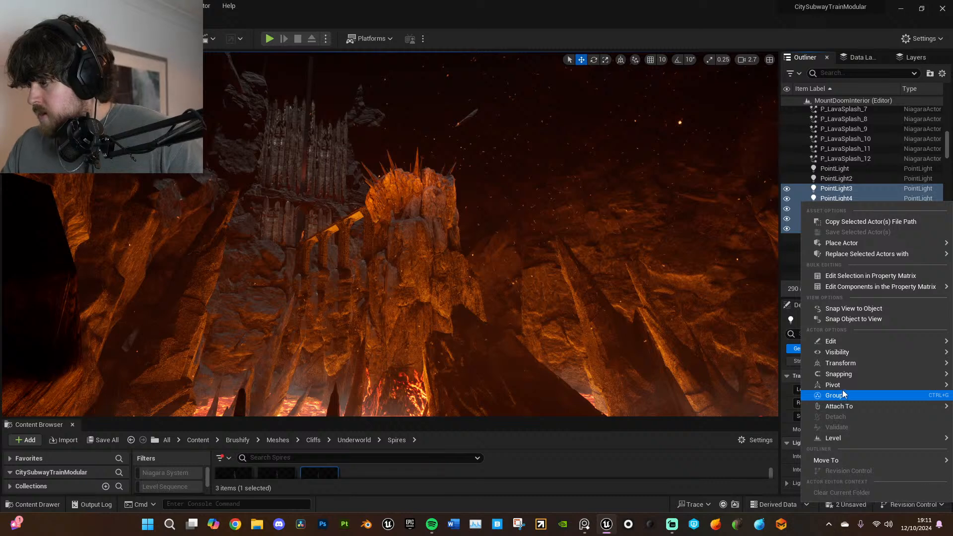
mouse_move(848, 341)
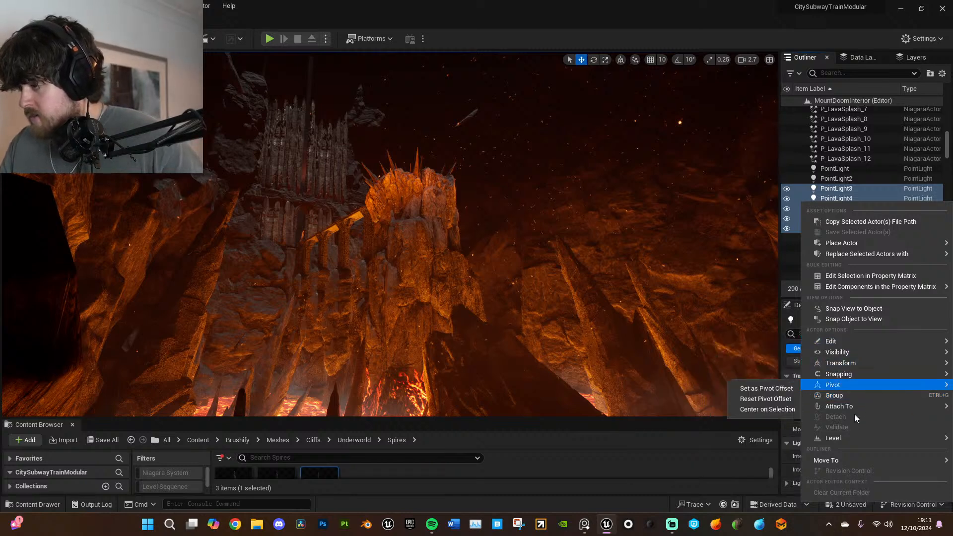
mouse_move(821, 461)
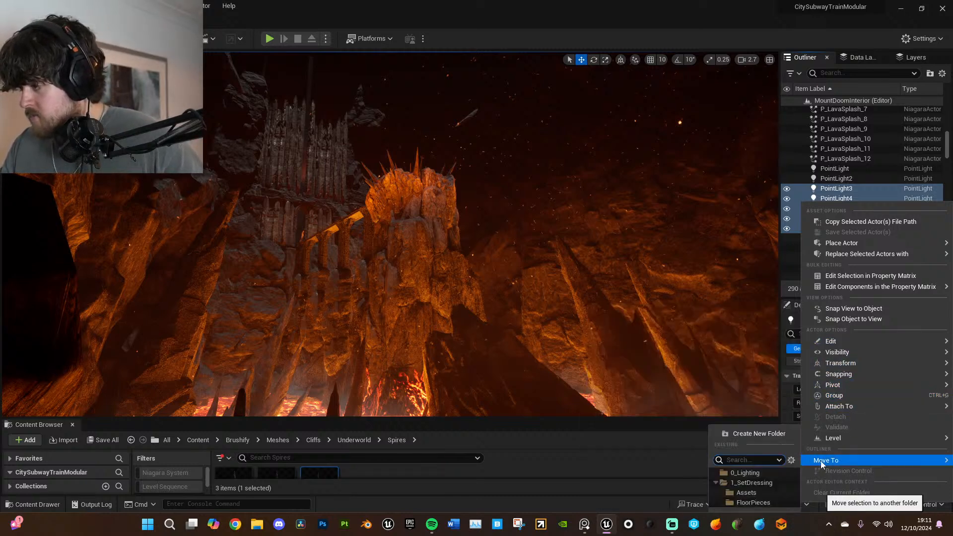
left_click(767, 433)
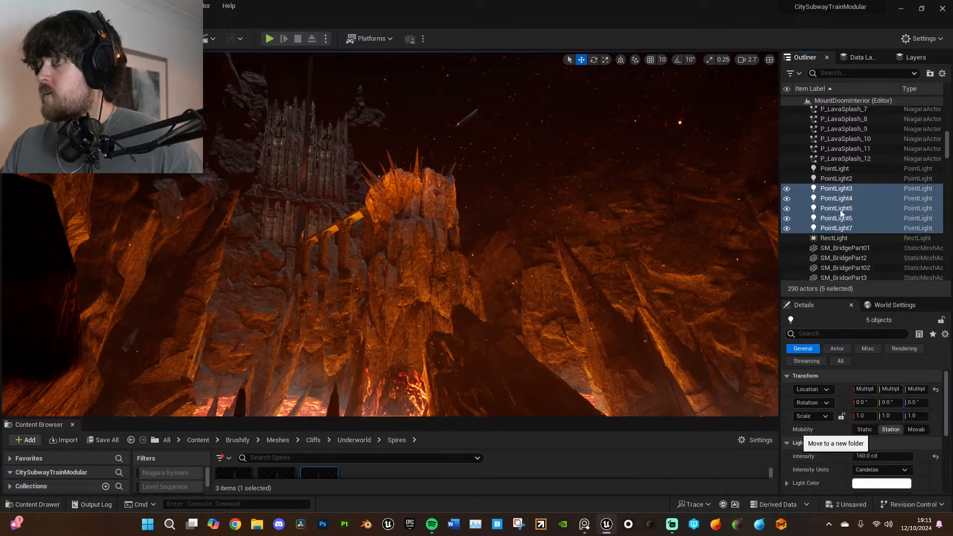
left_click(845, 168)
double_click(846, 170)
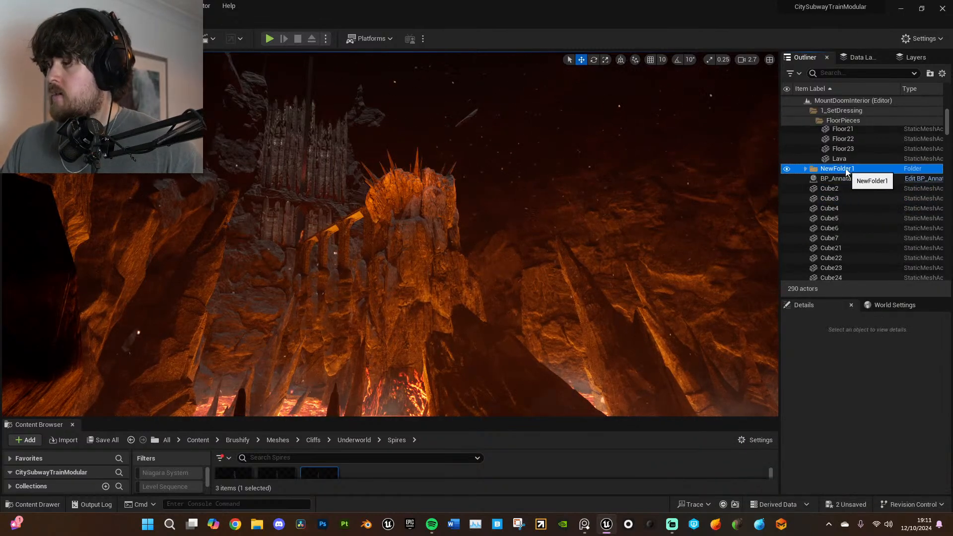
key("F2")
type("AlterRimlights")
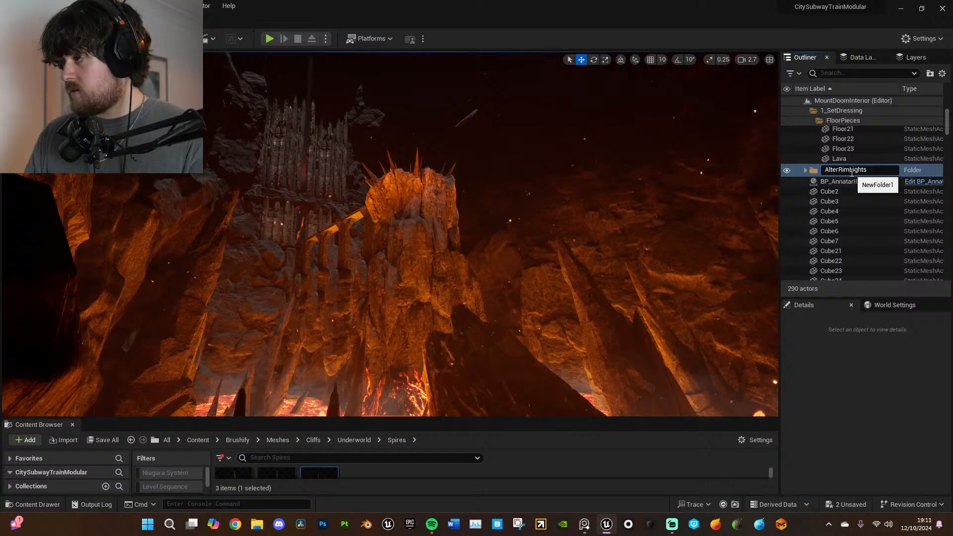
key("Return")
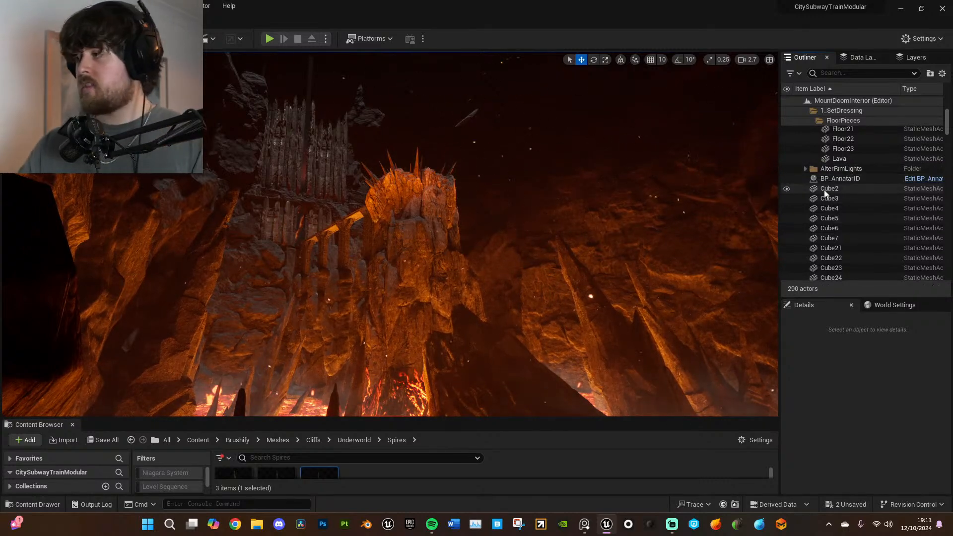
- Hide the AlterRimLights folder and check how the platform looks without its lights
left_click(829, 169)
left_click(788, 169)
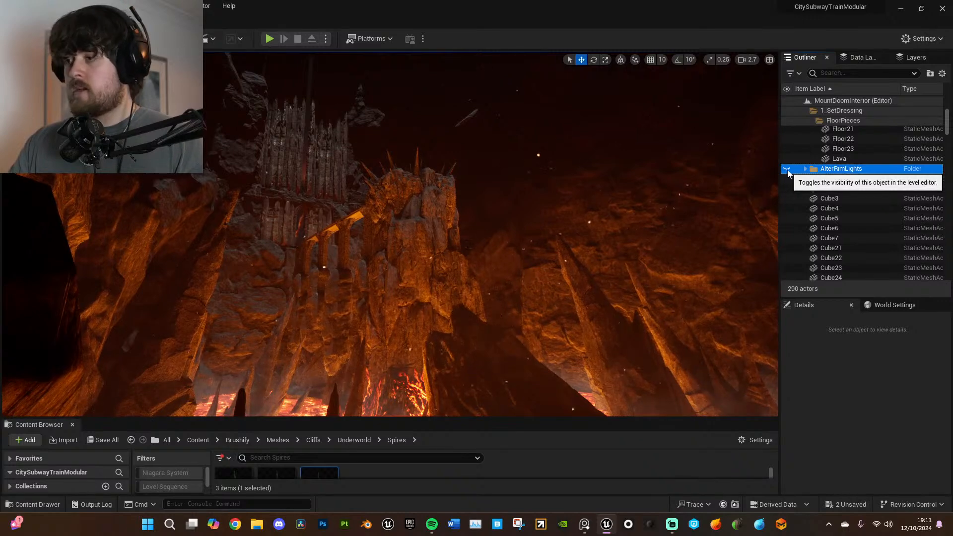
right_click_drag(608, 258, 619, 507)
key("g")
- Switch to the PureRef board, study the Mount Doom interior lighting references, and return to the Unreal level
left_click(587, 524)
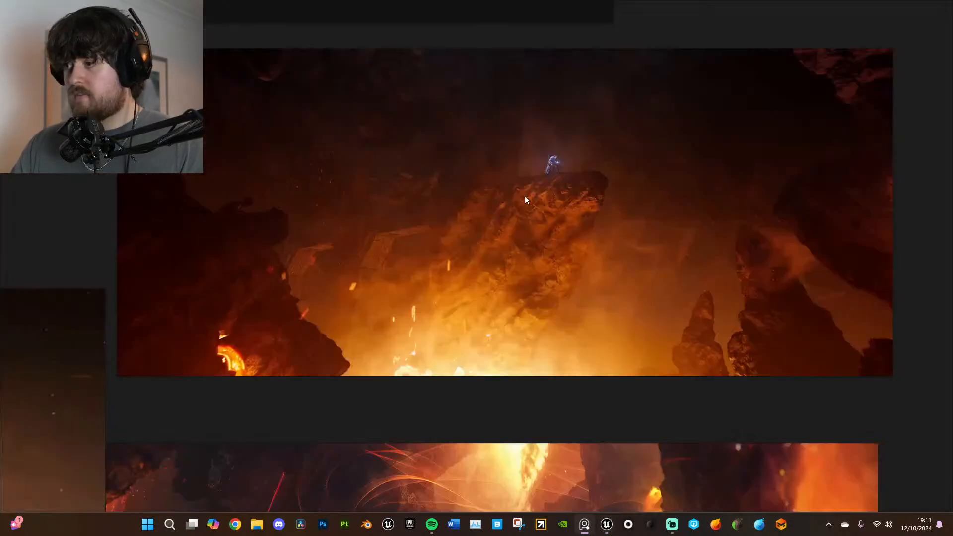
scroll(537, 222, "down", 3)
middle_click_drag(466, 305, 589, 148)
scroll(620, 268, "down", 2)
middle_click_drag(635, 272, 757, 236)
middle_click_drag(453, 192, 346, 244)
middle_click_drag(682, 276, 693, 321)
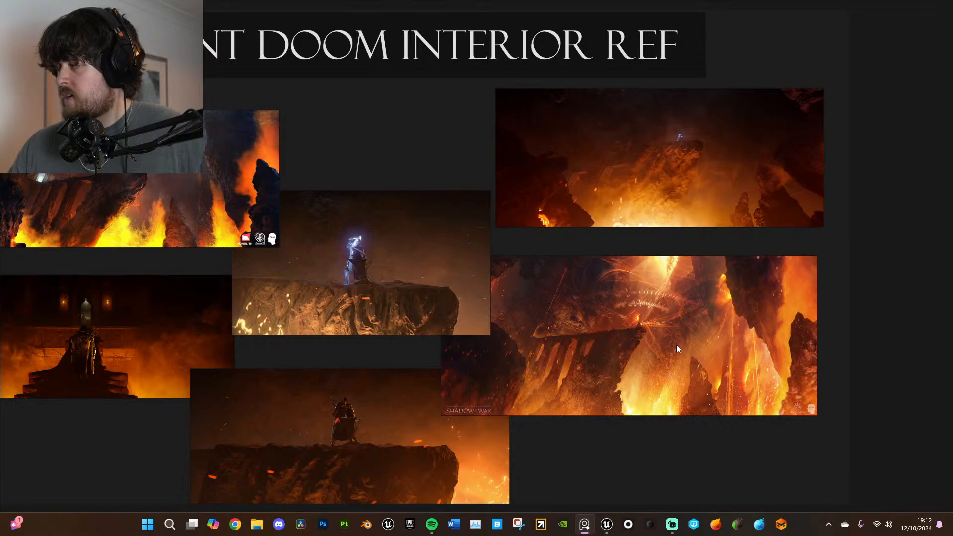
middle_click_drag(564, 245, 617, 255)
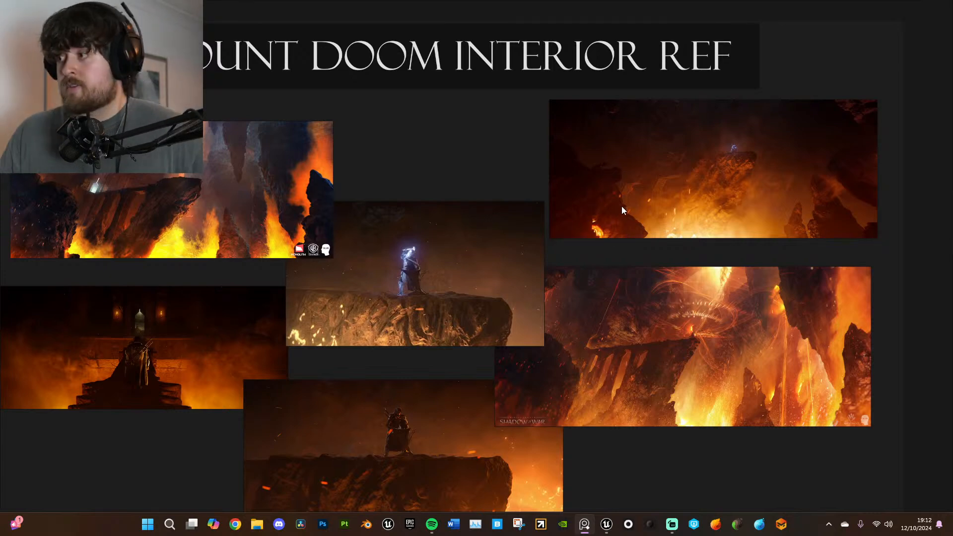
scroll(615, 204, "down", 3)
scroll(630, 225, "up", 1)
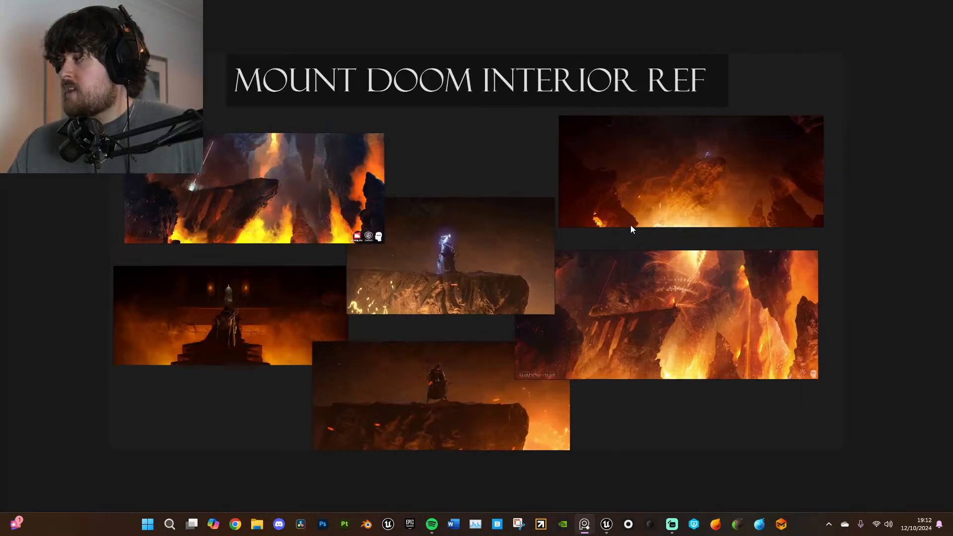
left_click(917, 9)
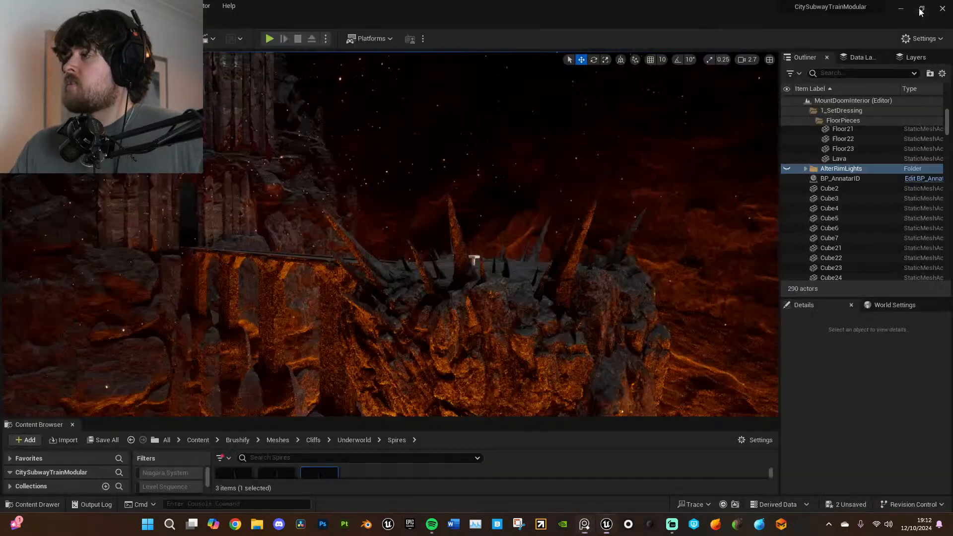
- Enlarge the viewport slightly and view the platform through the saved camera bookmarks
left_click_drag(556, 418, 558, 431)
key("1")
key("2")
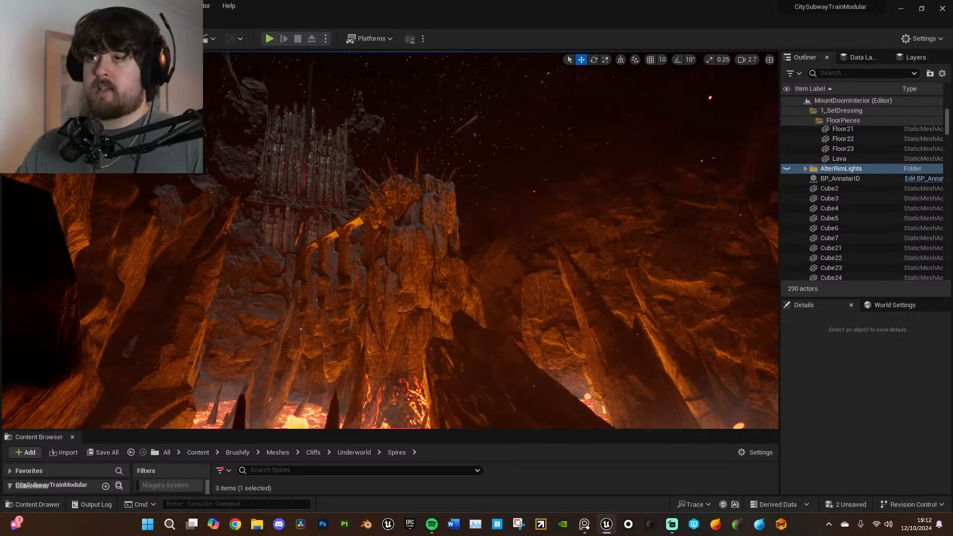
left_click(34, 6)
left_click(74, 136)
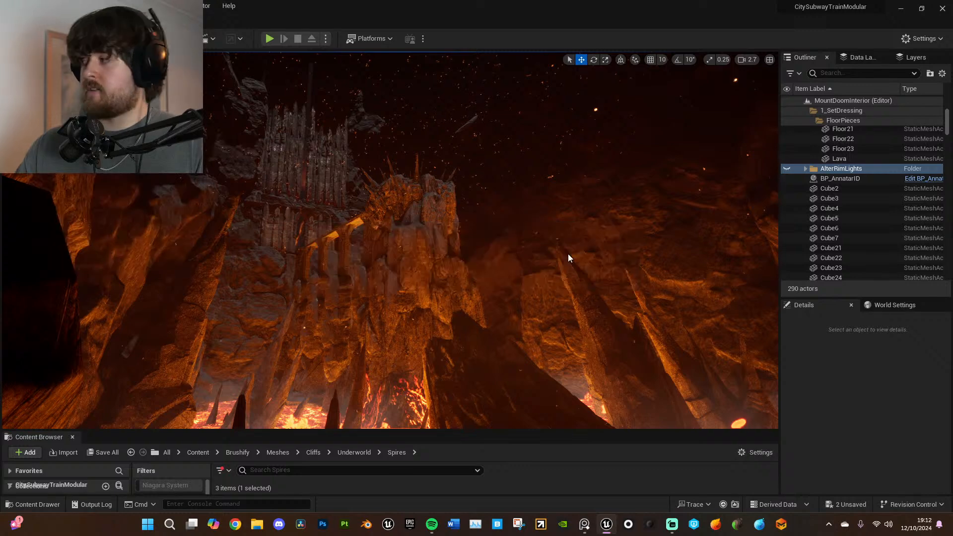